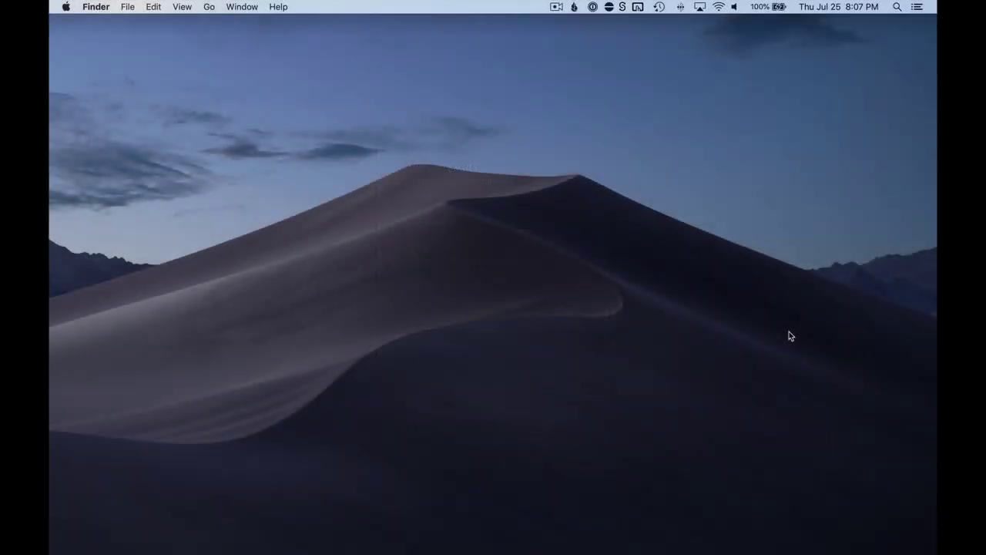
Step: Launch Sketch from Spotlight and create a new blank document from the Welcome window
{"action": "key", "text": "super+space"}
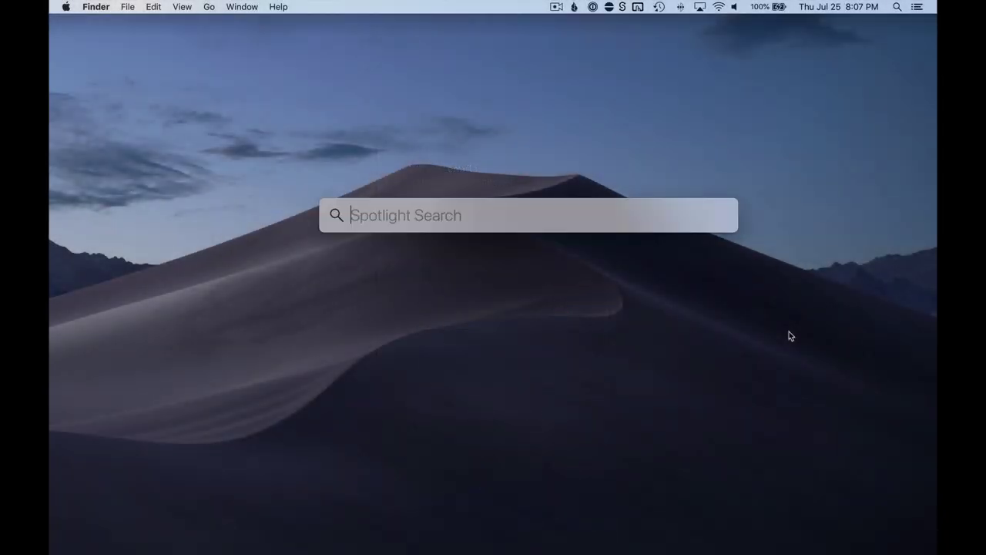
{"action": "type", "text": "sketch"}
{"action": "key", "text": "Return"}
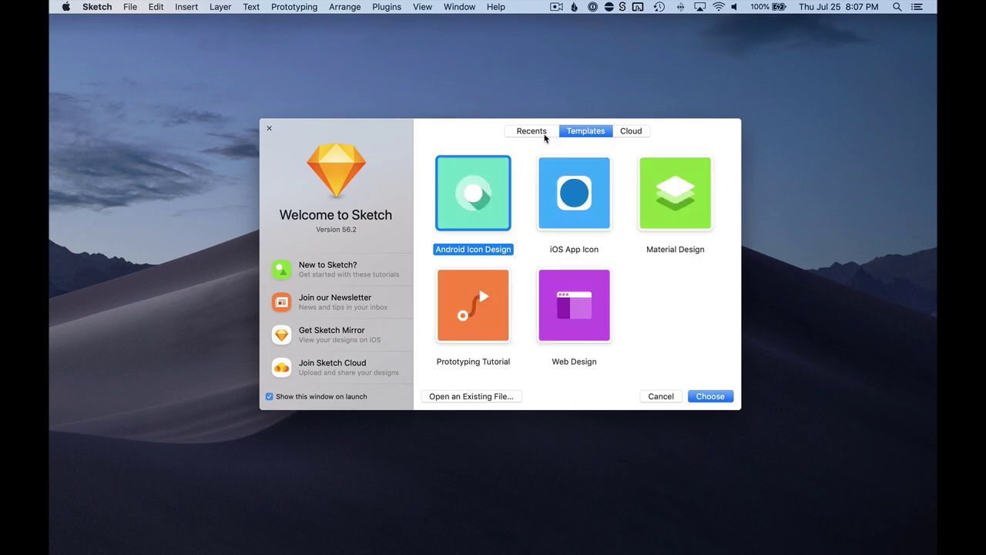
{"action": "left_click", "coordinate": [544, 132]}
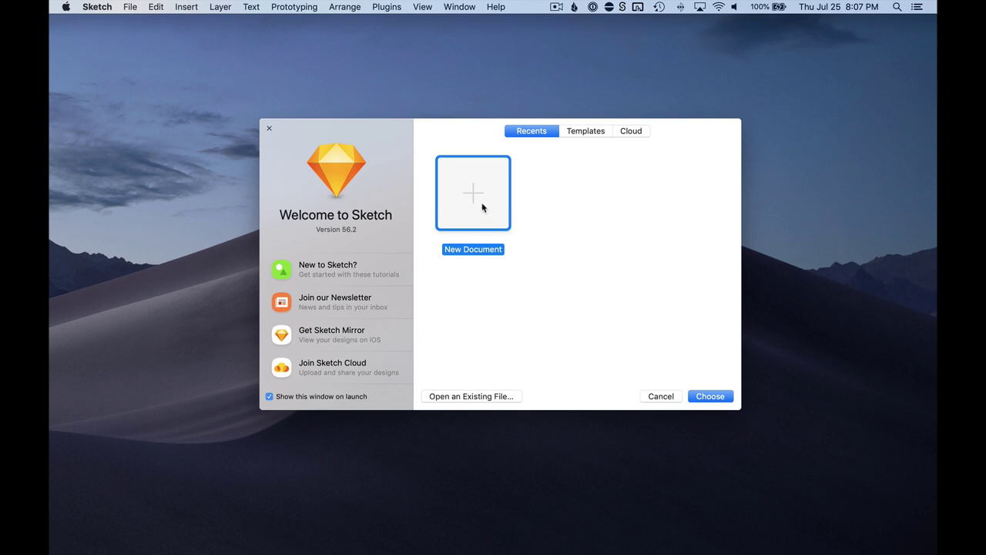
{"action": "double_click", "coordinate": [499, 244]}
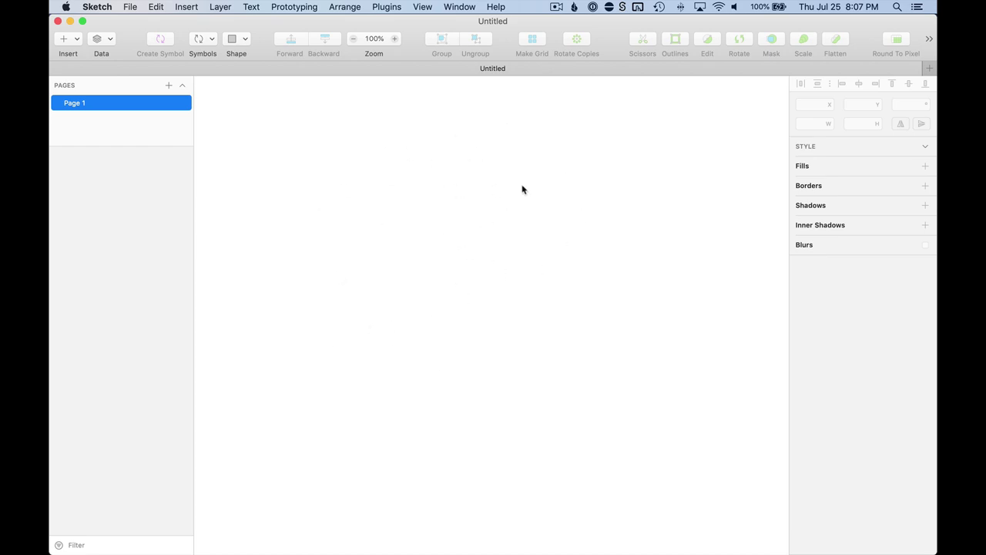
Step: Add a 375×812 iPhone XS artboard from the Apple Devices artboard presets
{"action": "key", "text": "a"}
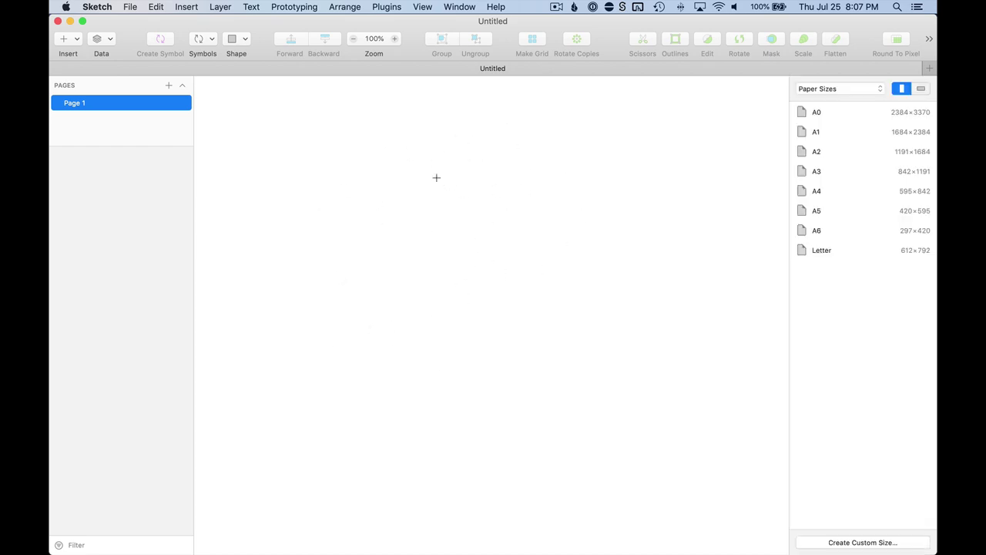
{"action": "left_click", "coordinate": [852, 89]}
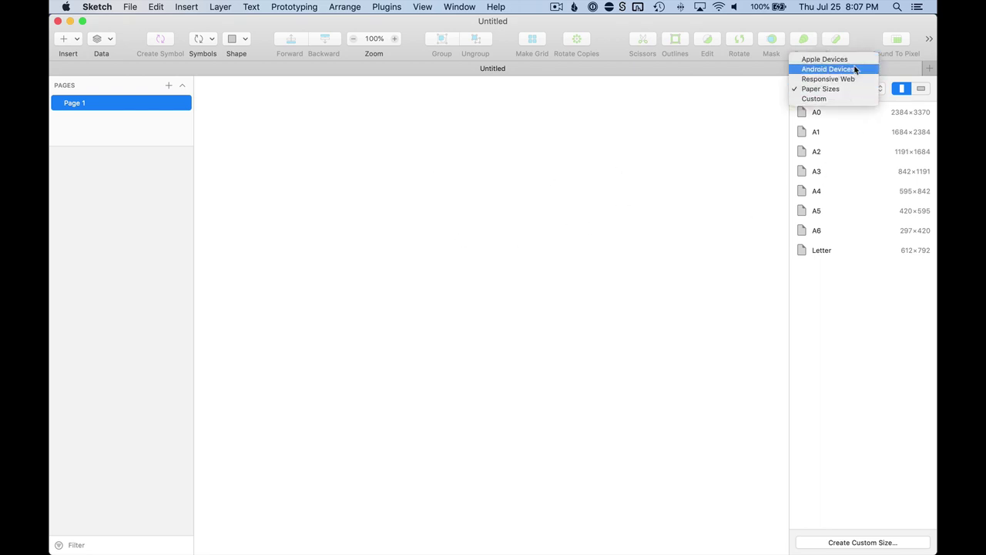
{"action": "left_click", "coordinate": [825, 59]}
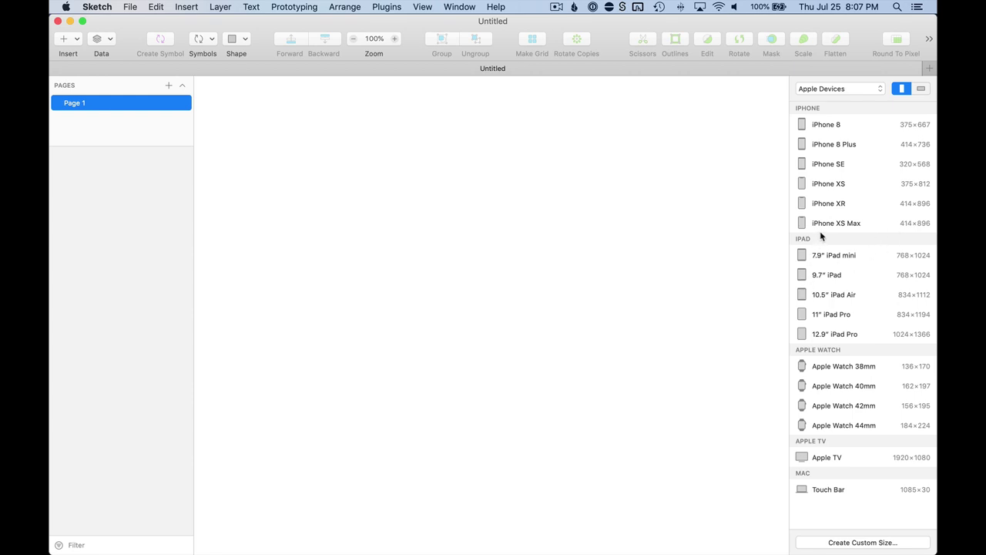
{"action": "left_click", "coordinate": [852, 186]}
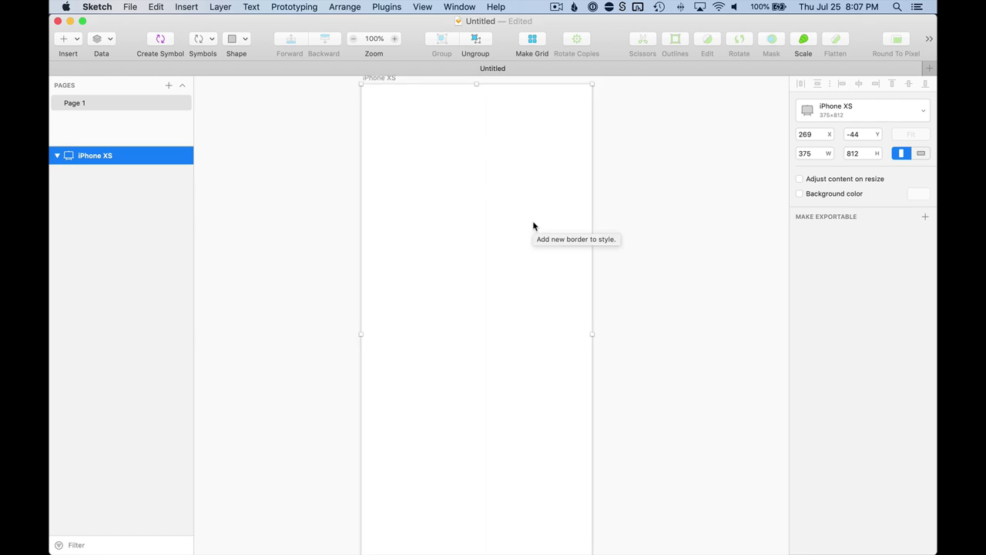
{"action": "left_click", "coordinate": [641, 249]}
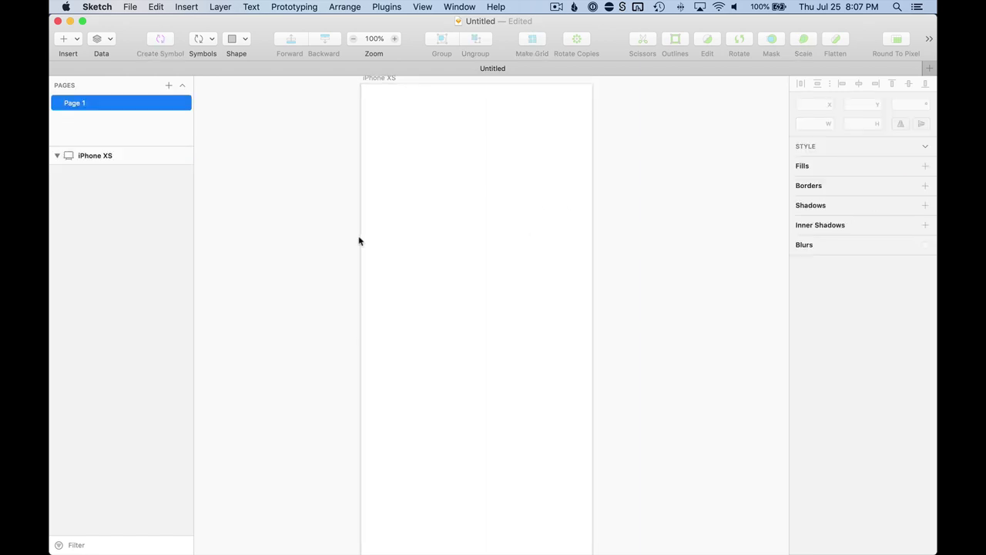
Step: Draw an input-field rectangle on the iPhone XS artboard
{"action": "scroll", "coordinate": [358, 241], "scroll_direction": "down", "scroll_amount": 3}
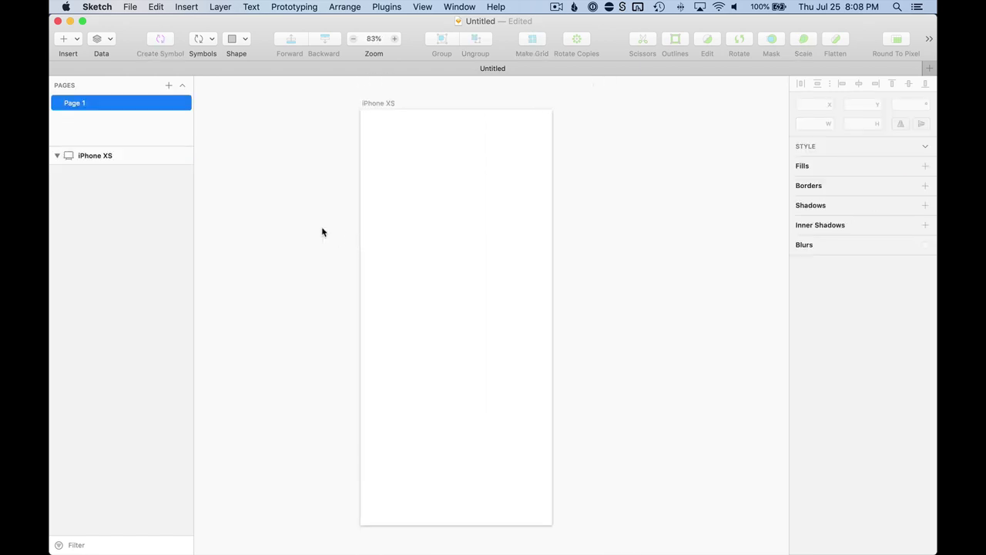
{"action": "scroll", "coordinate": [502, 220], "scroll_direction": "left", "scroll_amount": 2}
{"action": "scroll", "coordinate": [502, 221], "scroll_direction": "down", "scroll_amount": 1}
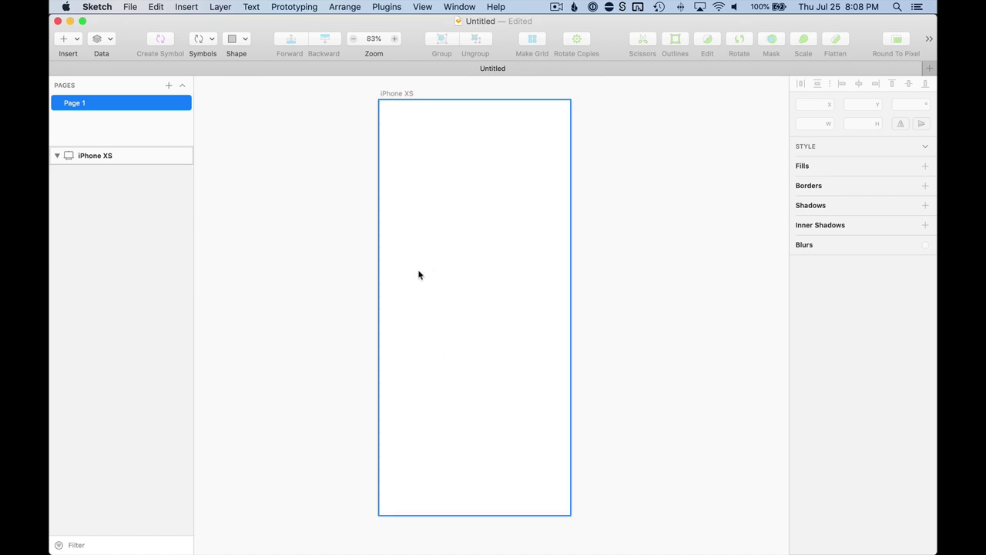
{"action": "key", "text": "r"}
{"action": "mouse_move", "coordinate": [395, 244]}
{"action": "left_mouse_down"}
{"action": "mouse_move", "coordinate": [506, 299]}
{"action": "mouse_move", "coordinate": [561, 274]}
{"action": "mouse_move", "coordinate": [537, 302]}
{"action": "left_mouse_up"}
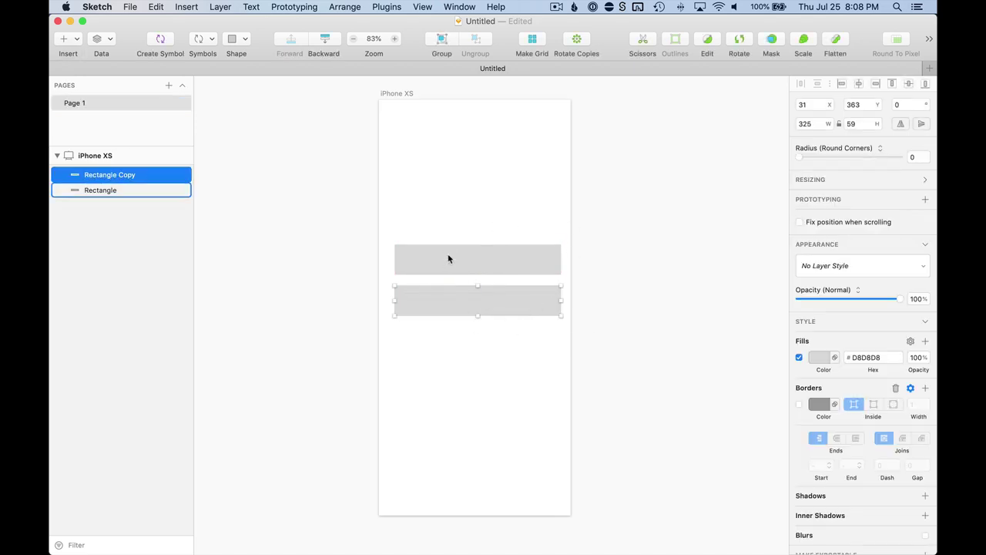
{"action": "scroll", "coordinate": [447, 263], "scroll_direction": "up", "scroll_amount": 3}
{"action": "scroll", "coordinate": [441, 245], "scroll_direction": "down", "scroll_amount": 3}
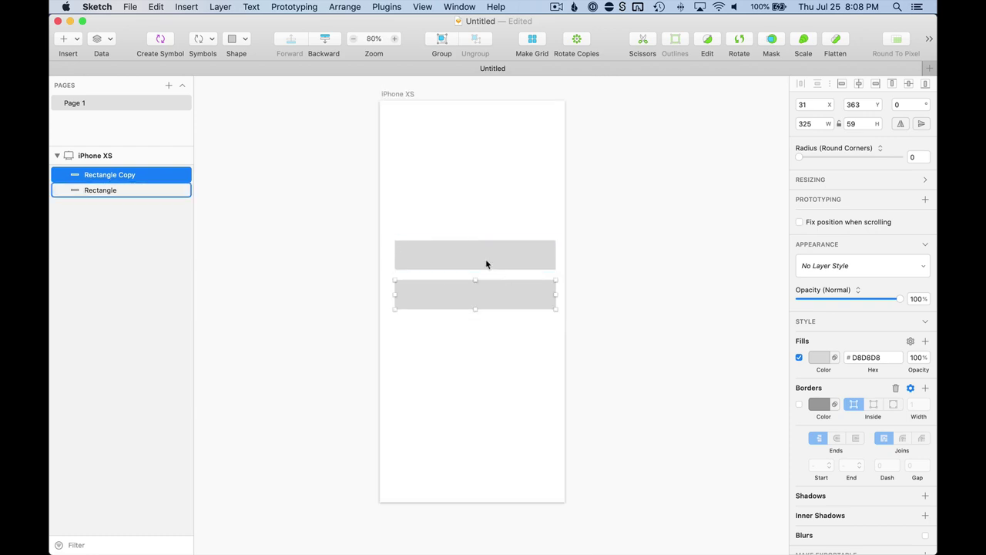
Step: Set both rectangles' width to 327 px
{"action": "left_click", "coordinate": [466, 259]}
{"action": "left_click", "coordinate": [451, 296], "text": "shift"}
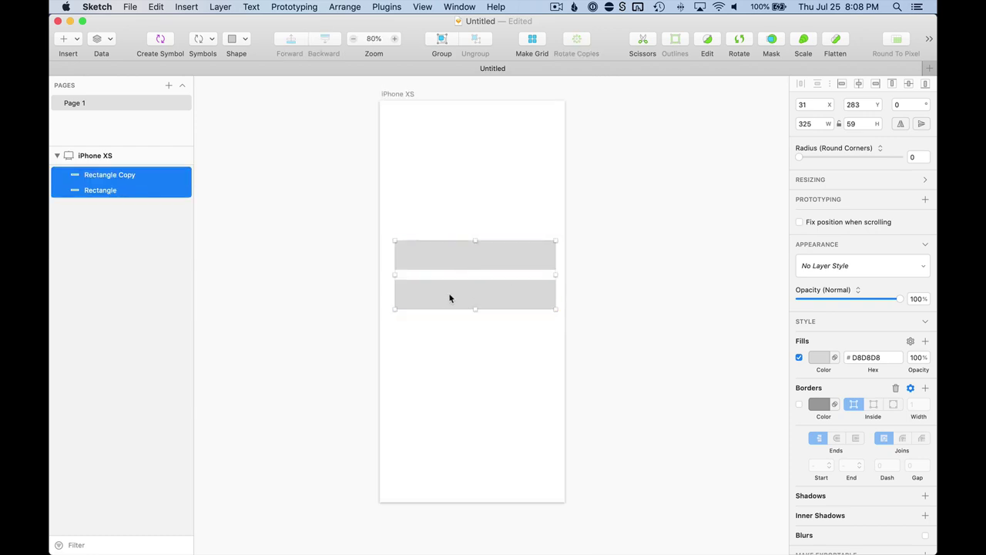
{"action": "left_click", "coordinate": [826, 124]}
{"action": "type", "text": "3"}
{"action": "key", "text": "Return"}
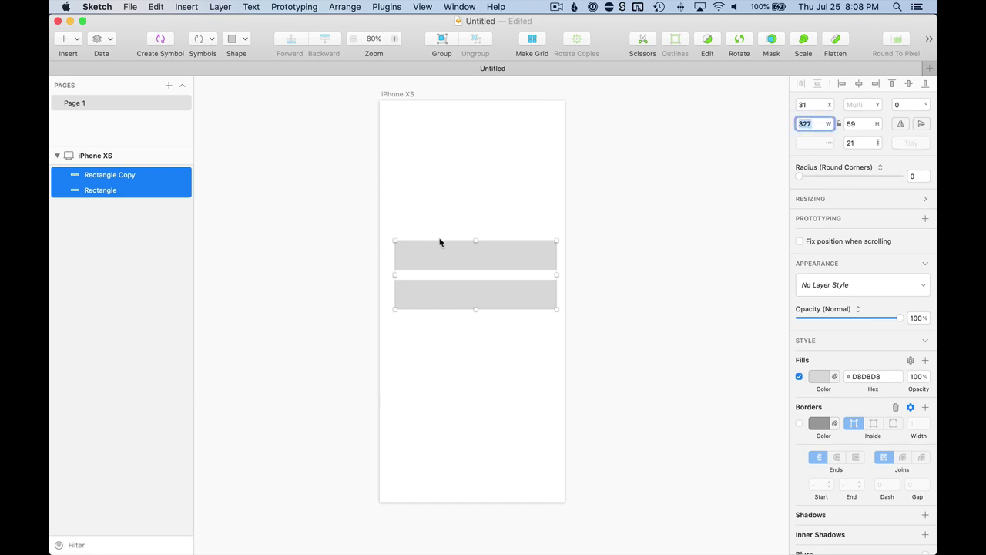
Step: Centre both rectangles horizontally and stack the top one flush onto the bottom one
{"action": "left_click_drag", "start_coordinate": [429, 249], "coordinate": [505, 264]}
{"action": "left_click", "coordinate": [583, 235]}
{"action": "left_click", "coordinate": [506, 249]}
{"action": "left_click_drag", "start_coordinate": [550, 228], "coordinate": [476, 314]}
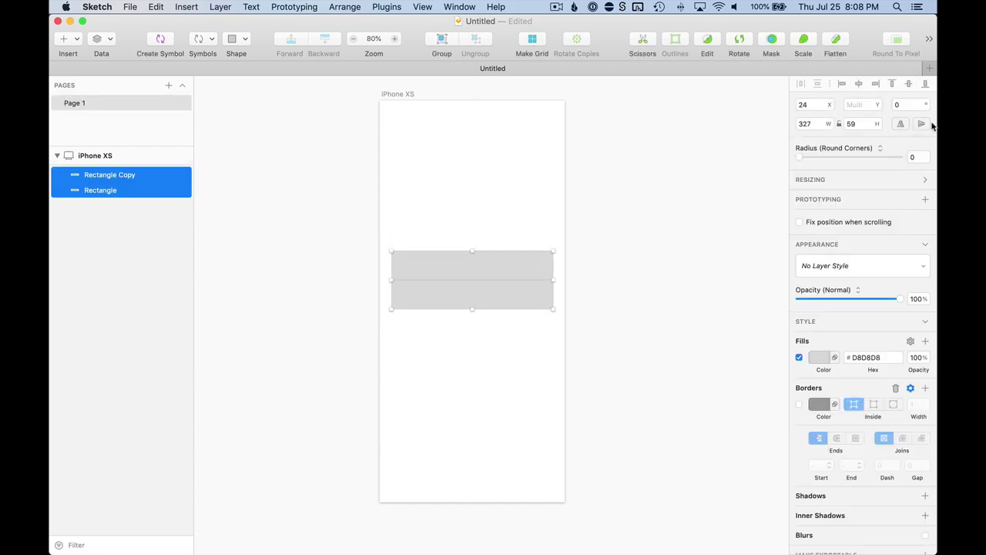
{"action": "left_click", "coordinate": [811, 124]}
Step: Check the rectangle's x position and nudge the upper rectangle off the lower one
{"action": "scroll", "coordinate": [561, 241], "scroll_direction": "up", "scroll_amount": 5}
{"action": "left_click", "coordinate": [562, 239]}
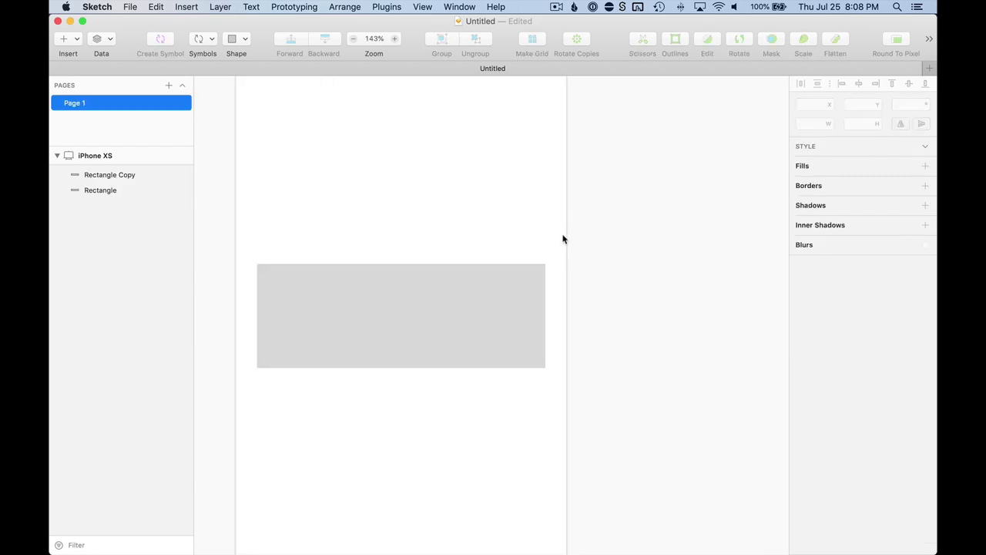
{"action": "scroll", "coordinate": [574, 293], "scroll_direction": "left", "scroll_amount": 2}
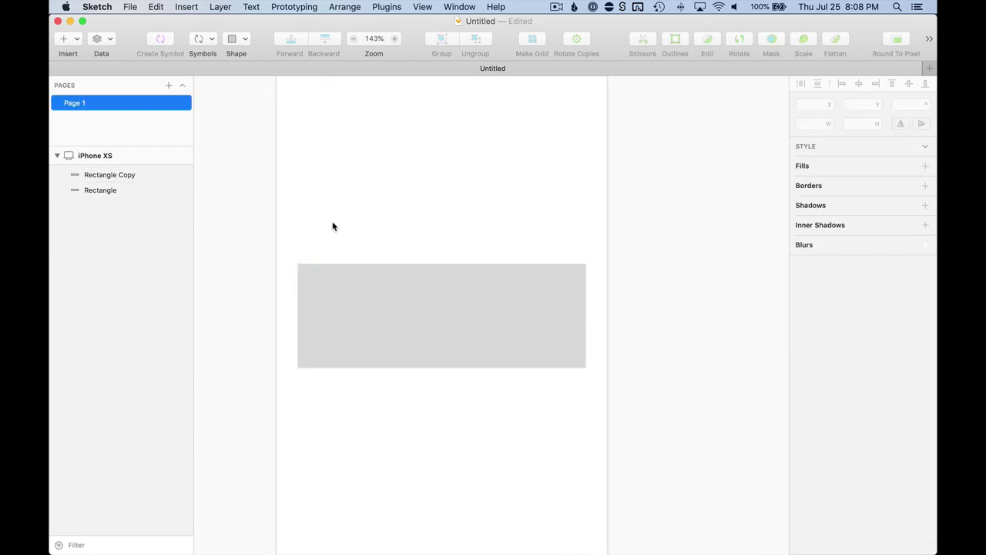
{"action": "left_click_drag", "start_coordinate": [334, 227], "coordinate": [431, 331]}
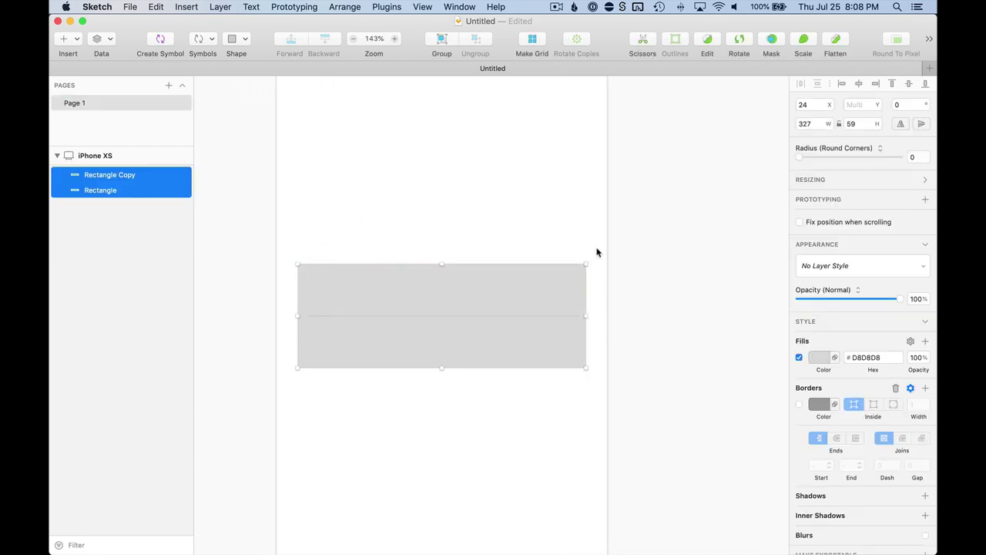
{"action": "left_click", "coordinate": [570, 164]}
{"action": "scroll", "coordinate": [571, 163], "scroll_direction": "left", "scroll_amount": 2}
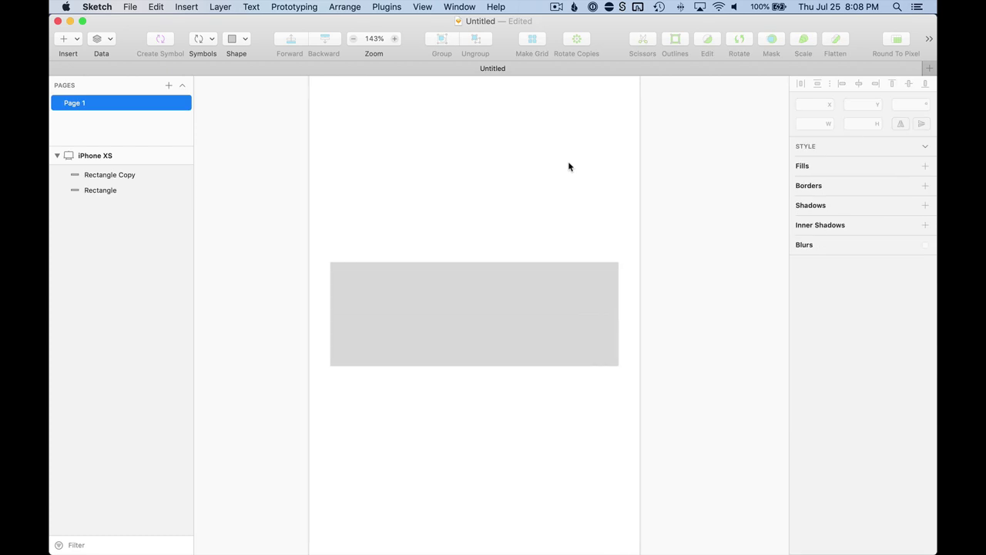
{"action": "left_click", "coordinate": [363, 276]}
{"action": "left_click", "coordinate": [805, 103]}
{"action": "left_click", "coordinate": [692, 157]}
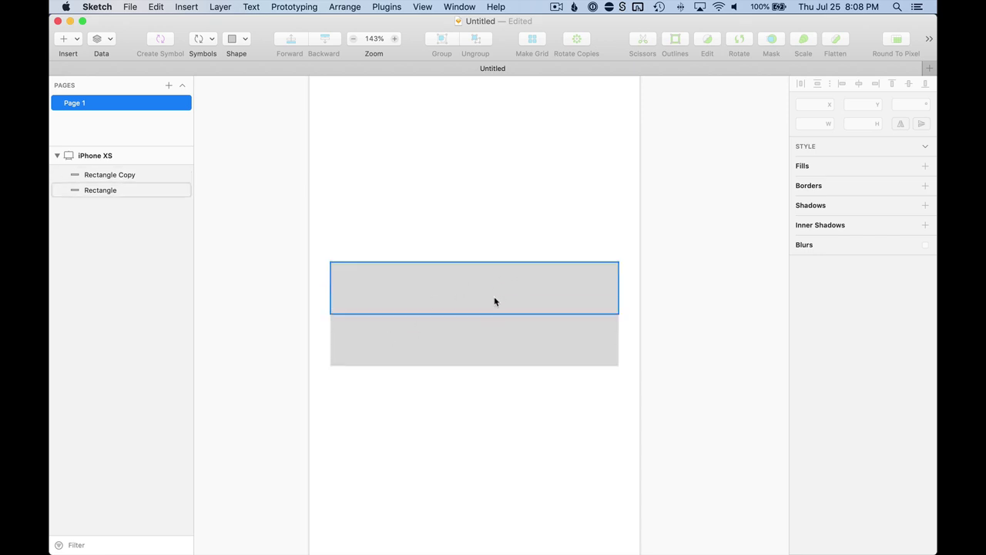
{"action": "left_click_drag", "start_coordinate": [496, 304], "coordinate": [495, 299]}
{"action": "left_click", "coordinate": [675, 216]}
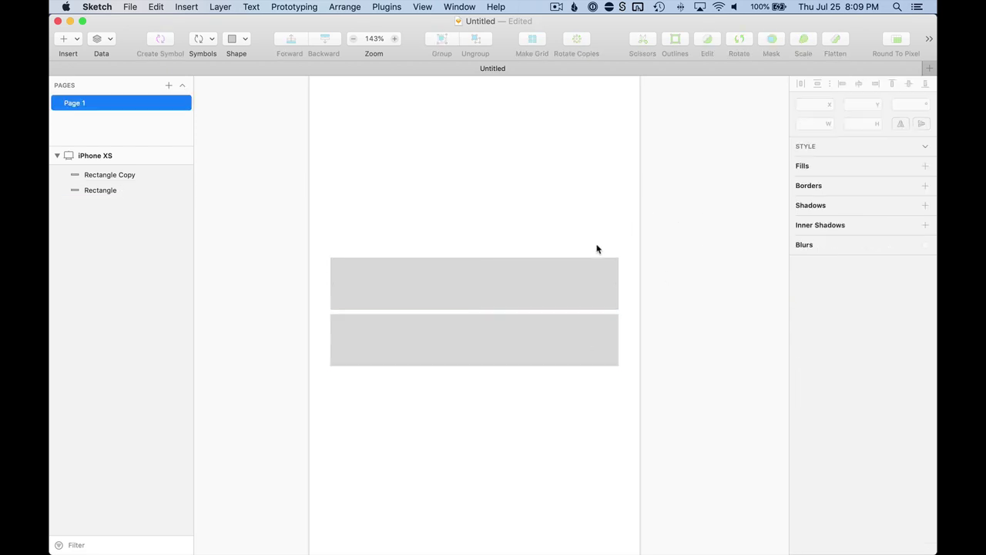
Step: Set both rectangles' height to 44 px
{"action": "left_click", "coordinate": [553, 318]}
{"action": "left_click", "coordinate": [589, 296], "text": "shift"}
{"action": "left_click", "coordinate": [859, 124]}
{"action": "type", "text": "44"}
{"action": "key", "text": "Return"}
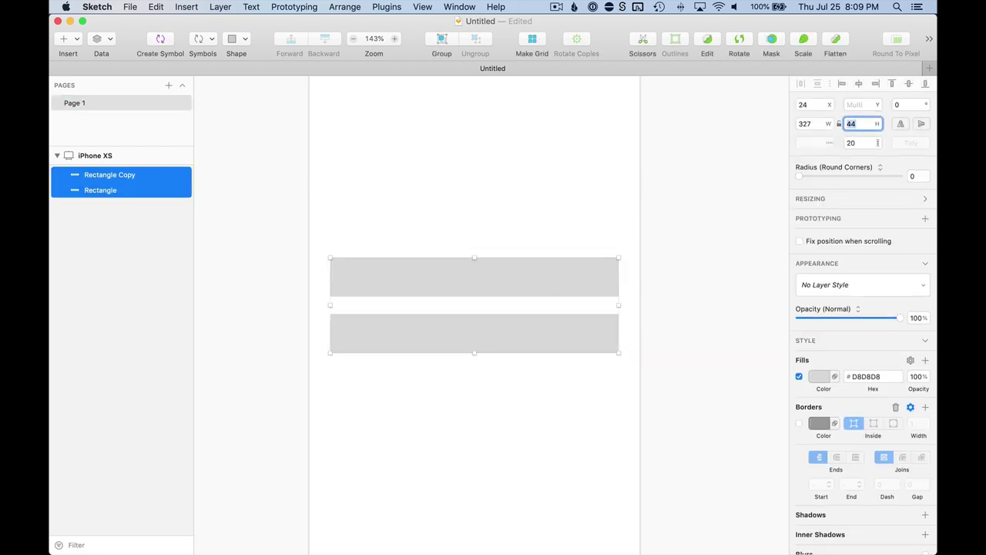
{"action": "left_click", "coordinate": [685, 303]}
Step: Space the two rectangles 12 px apart with the Tile Objects plugin
{"action": "scroll", "coordinate": [683, 304], "scroll_direction": "down", "scroll_amount": 3}
{"action": "scroll", "coordinate": [652, 305], "scroll_direction": "right", "scroll_amount": 3}
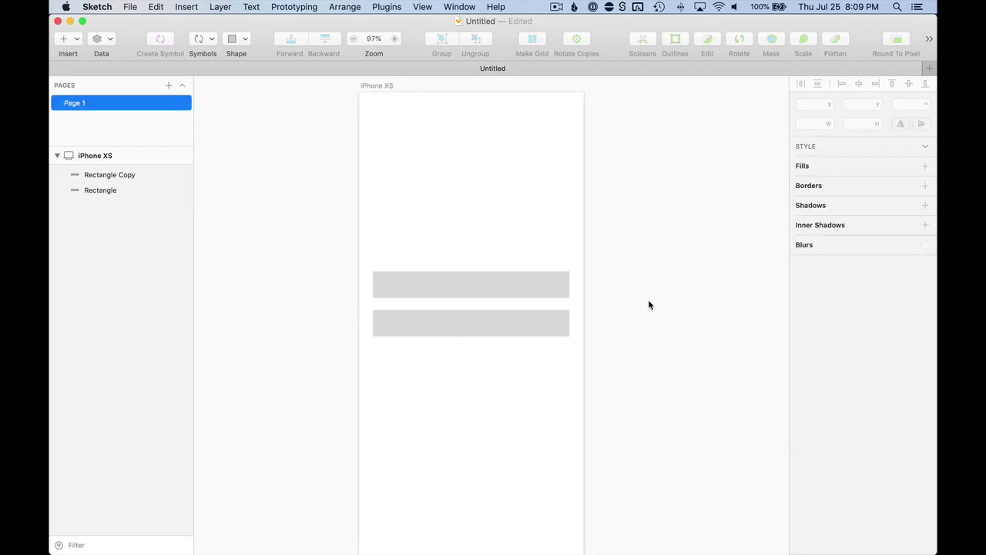
{"action": "scroll", "coordinate": [596, 306], "scroll_direction": "up", "scroll_amount": 3}
{"action": "left_click", "coordinate": [508, 285]}
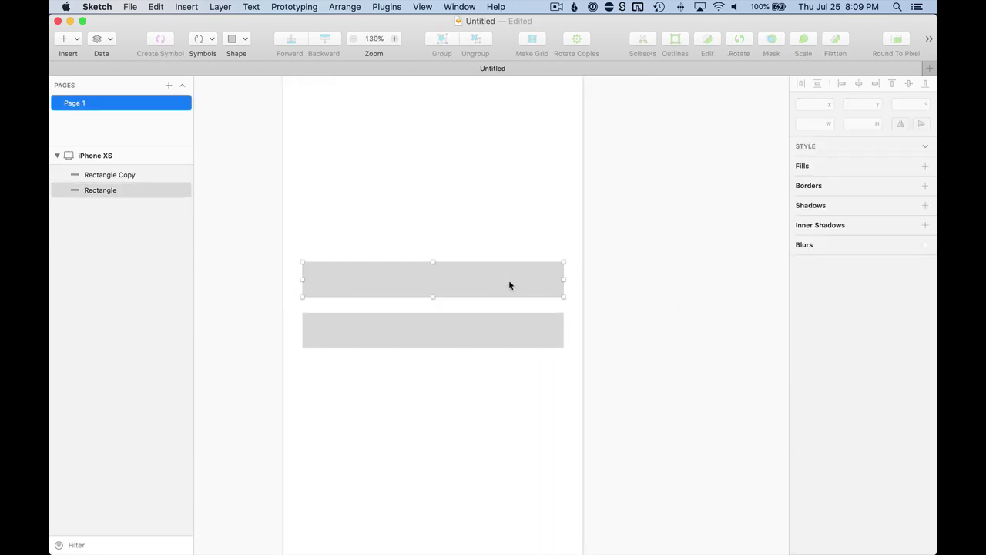
{"action": "left_click", "coordinate": [472, 324], "text": "shift"}
{"action": "key", "text": "super+shift+s"}
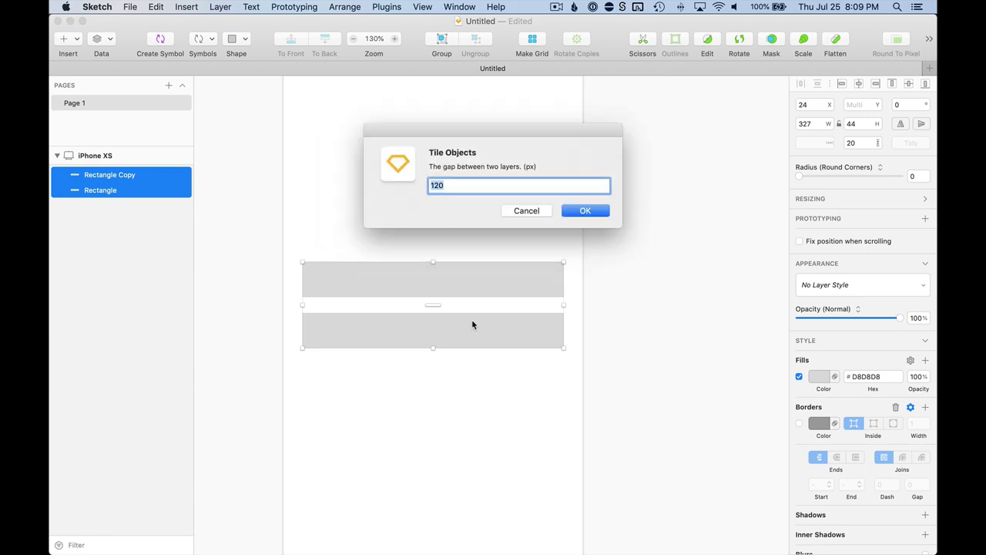
{"action": "type", "text": "12"}
{"action": "key", "text": "Return"}
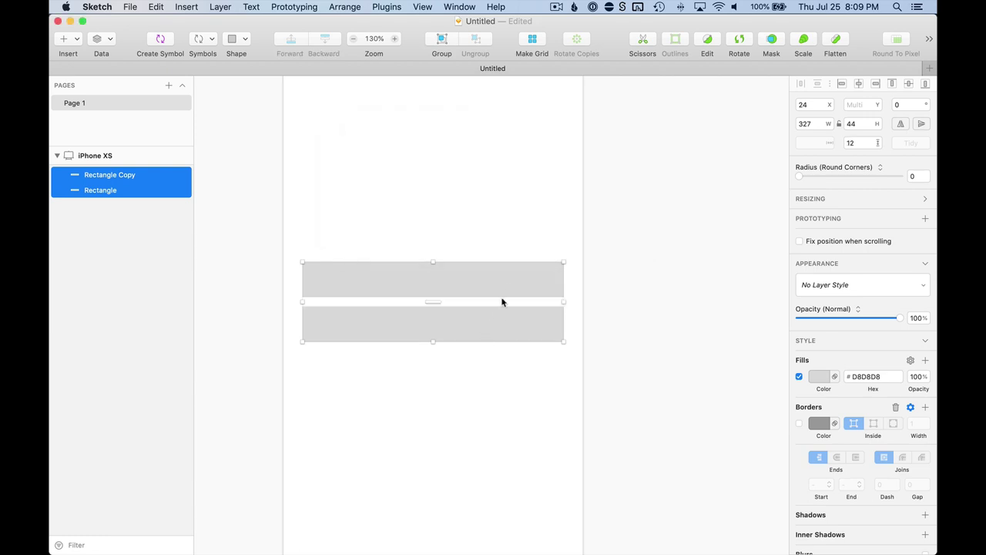
Step: Move both rectangles lower, centred on the artboard, and fit the artboard in view
{"action": "scroll", "coordinate": [507, 291], "scroll_direction": "left", "scroll_amount": 5}
{"action": "left_click_drag", "start_coordinate": [507, 295], "coordinate": [495, 333]}
{"action": "left_click", "coordinate": [513, 264]}
{"action": "key", "text": "super+1"}
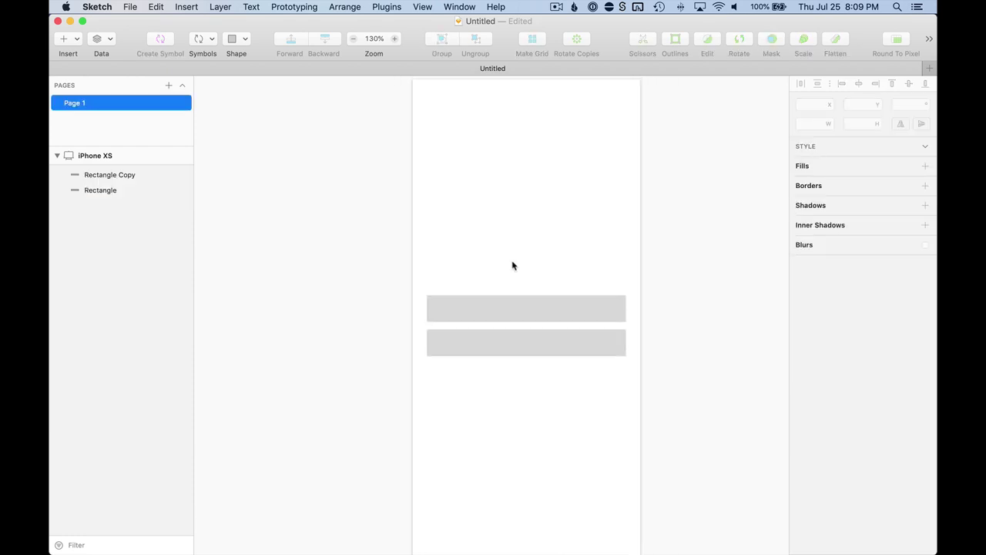
{"action": "scroll", "coordinate": [512, 266], "scroll_direction": "up", "scroll_amount": 3}
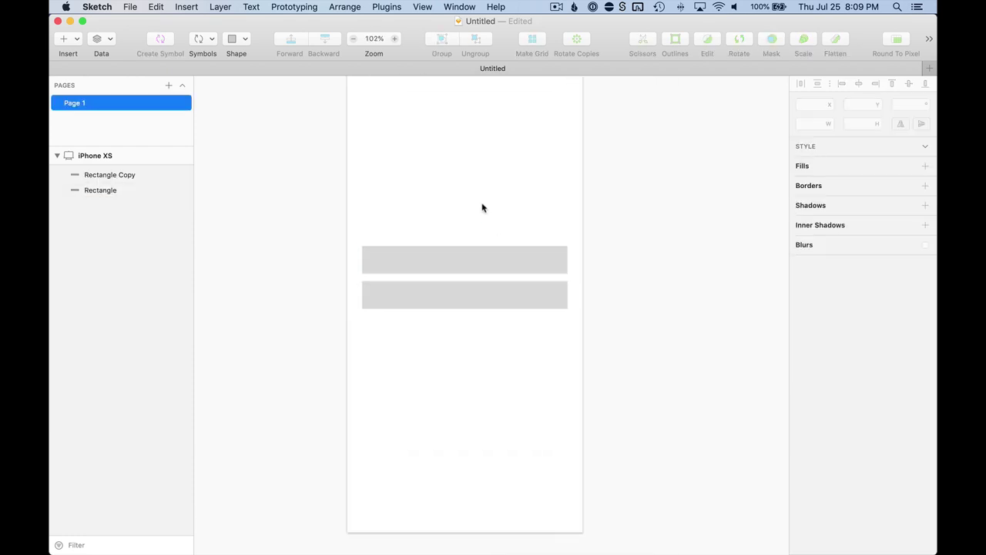
{"action": "scroll", "coordinate": [478, 269], "scroll_direction": "up", "scroll_amount": 3}
{"action": "scroll", "coordinate": [478, 280], "scroll_direction": "down", "scroll_amount": 3}
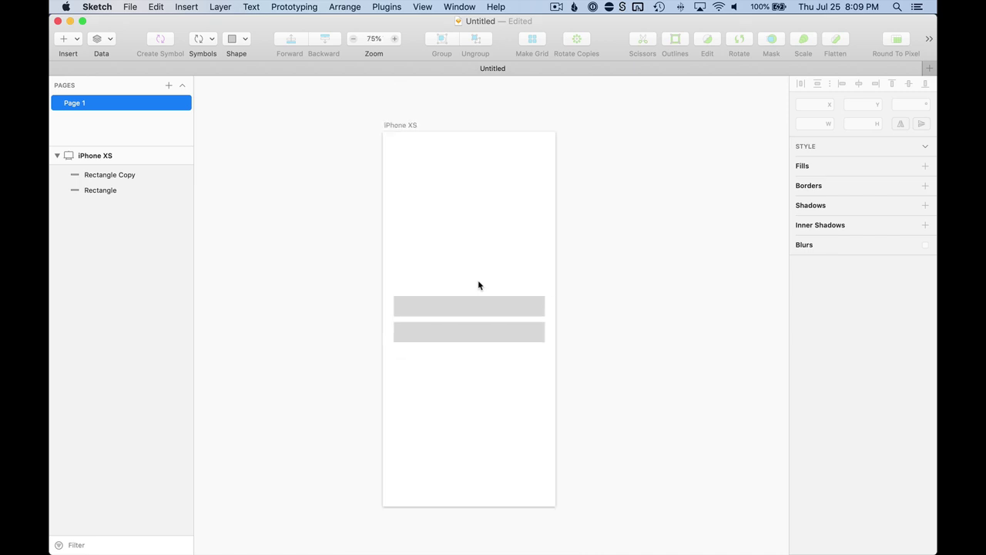
{"action": "scroll", "coordinate": [478, 278], "scroll_direction": "down", "scroll_amount": 1}
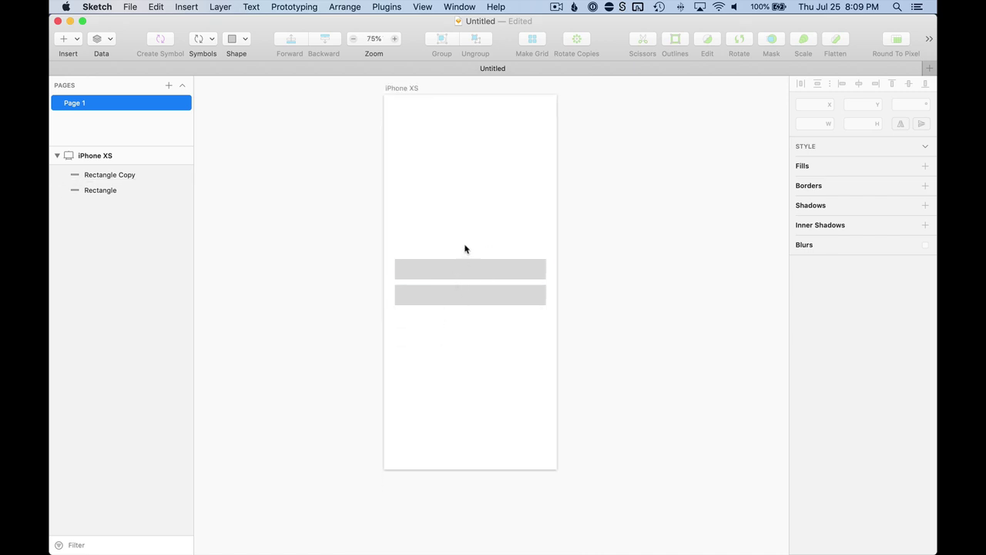
{"action": "scroll", "coordinate": [460, 289], "scroll_direction": "up", "scroll_amount": 5}
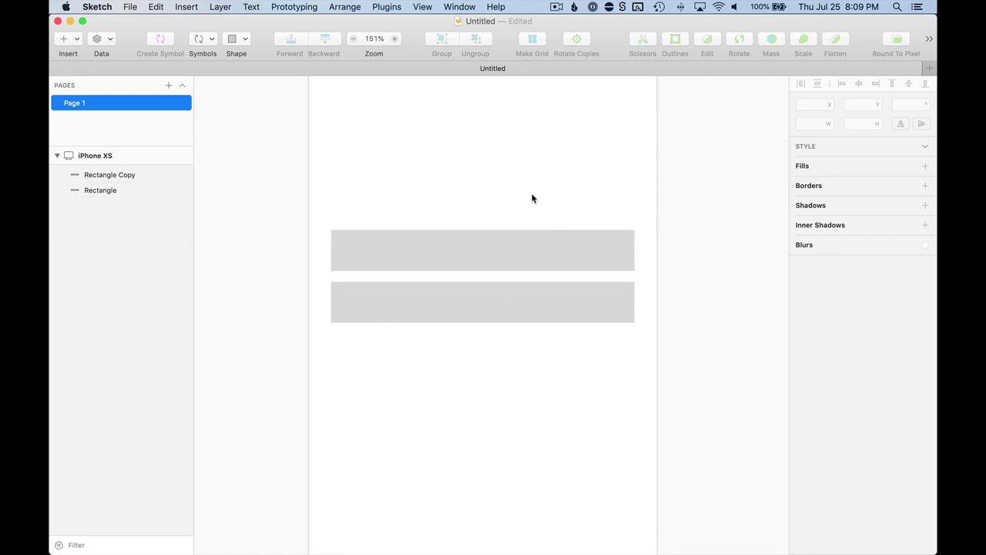
Step: Round both rectangles' corners to a radius of 4
{"action": "left_click_drag", "start_coordinate": [523, 183], "coordinate": [534, 441]}
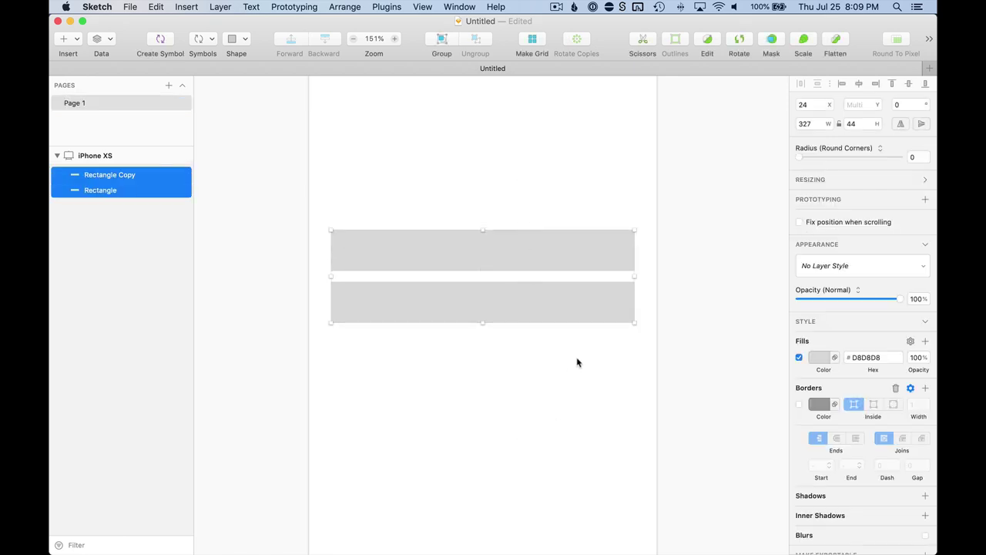
{"action": "left_click", "coordinate": [917, 157]}
{"action": "key", "text": "Return"}
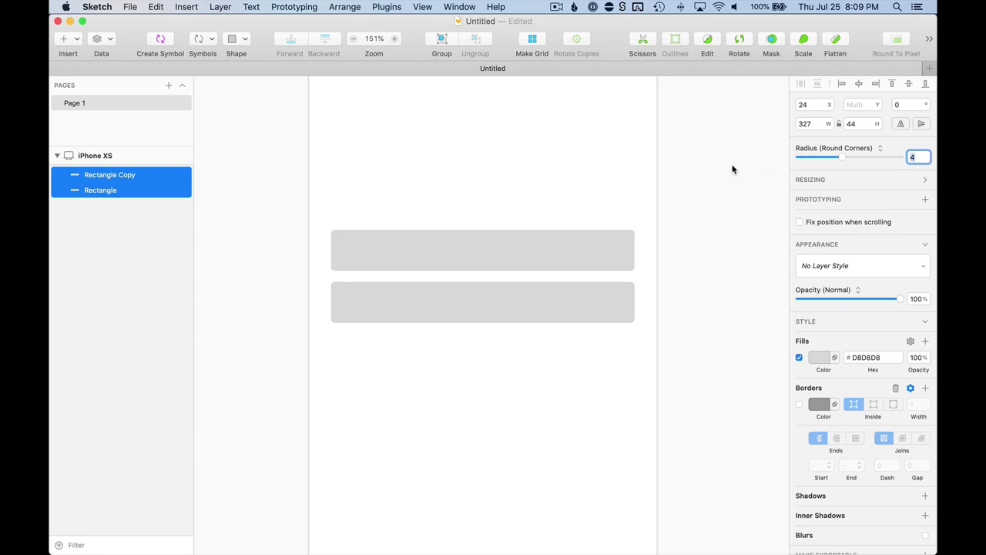
{"action": "left_click", "coordinate": [723, 175]}
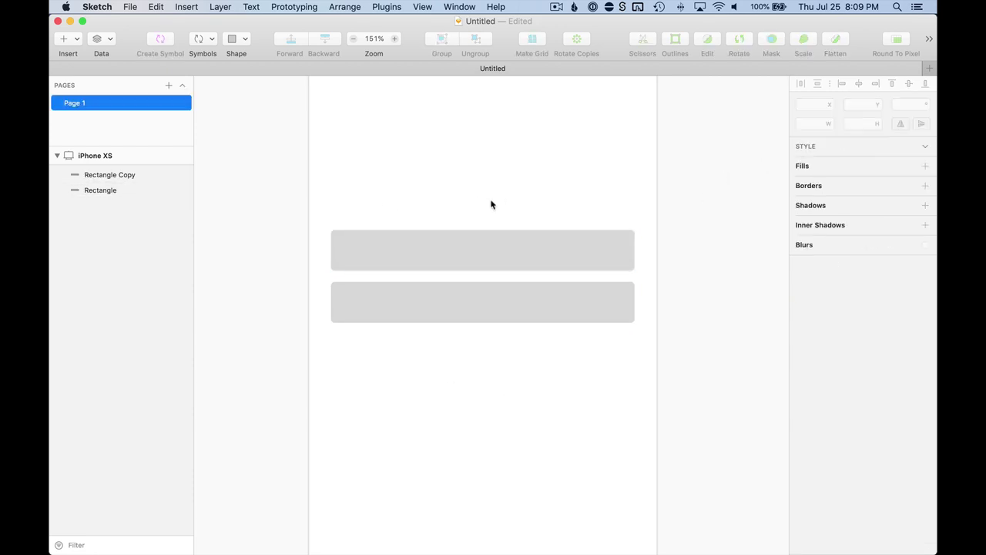
Step: Give both rectangles a thin grey border and a white #FFFFFF fill
{"action": "left_click", "coordinate": [463, 250]}
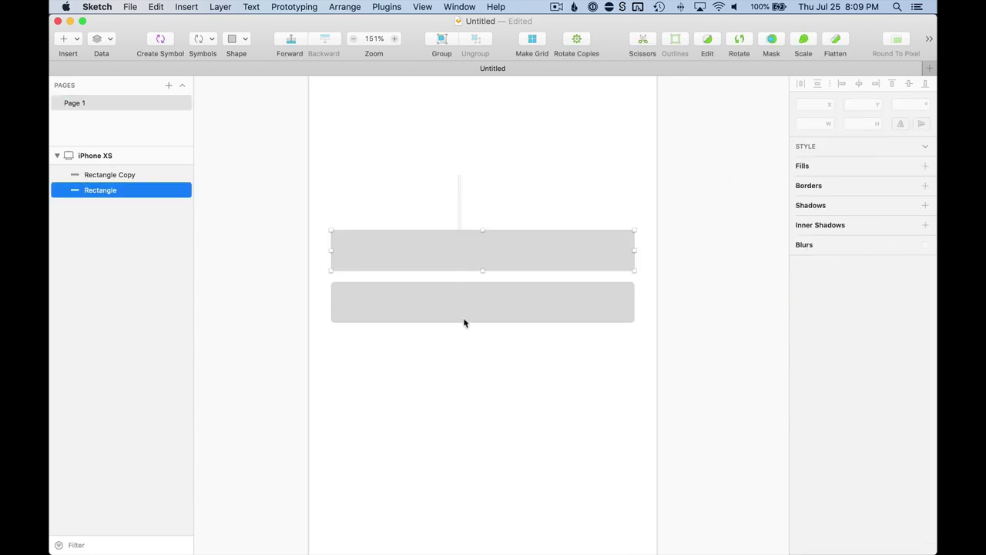
{"action": "key", "text": "super+a"}
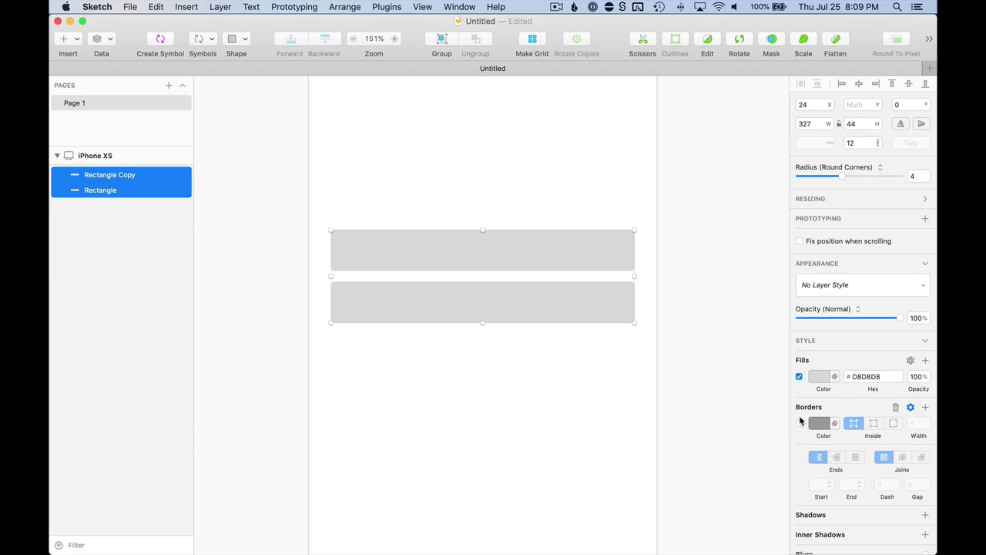
{"action": "left_click", "coordinate": [799, 423]}
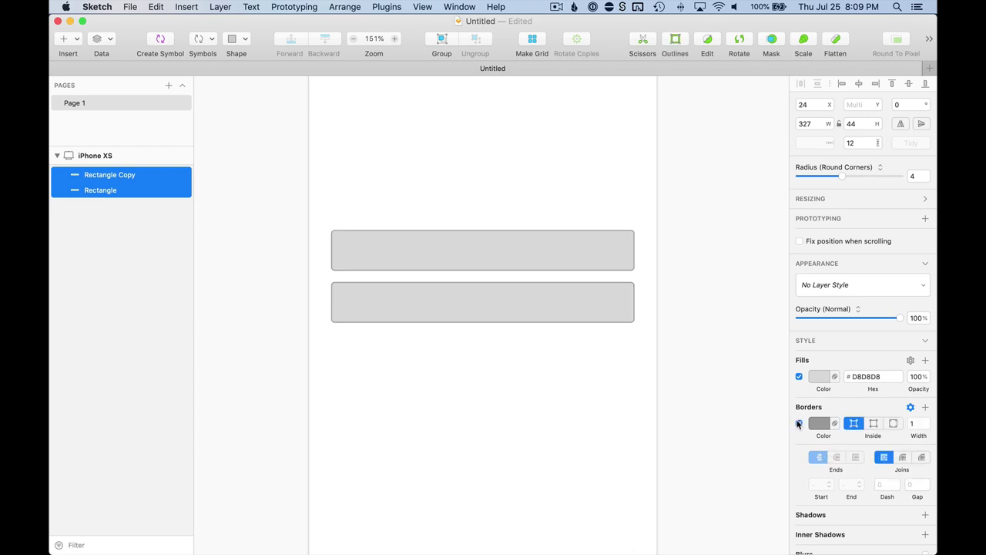
{"action": "left_click", "coordinate": [821, 376]}
{"action": "left_click_drag", "start_coordinate": [814, 400], "coordinate": [775, 377]}
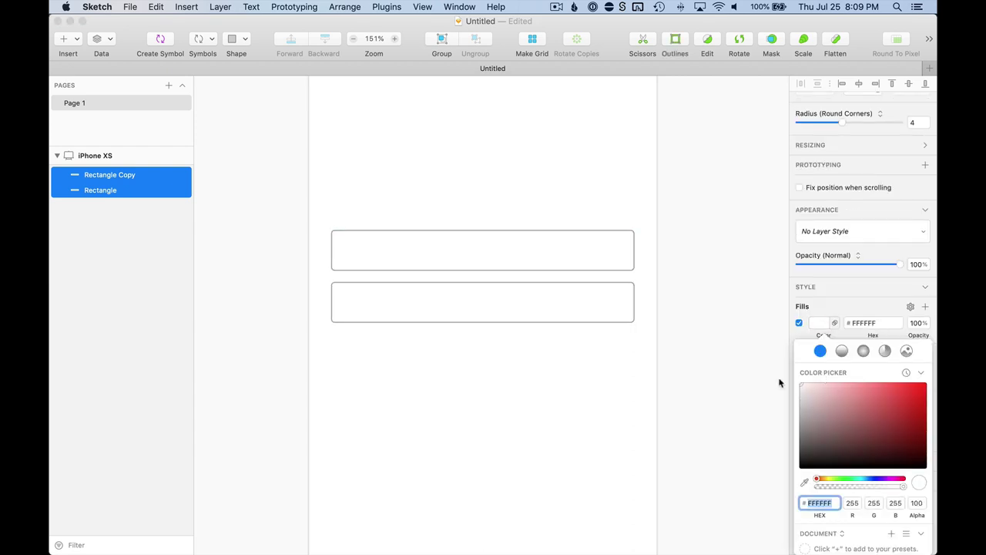
{"action": "left_click", "coordinate": [682, 302]}
{"action": "key", "text": "super+minus"}
{"action": "left_click", "coordinate": [671, 288]}
{"action": "scroll", "coordinate": [669, 285], "scroll_direction": "up", "scroll_amount": 3}
{"action": "scroll", "coordinate": [659, 262], "scroll_direction": "down", "scroll_amount": 4}
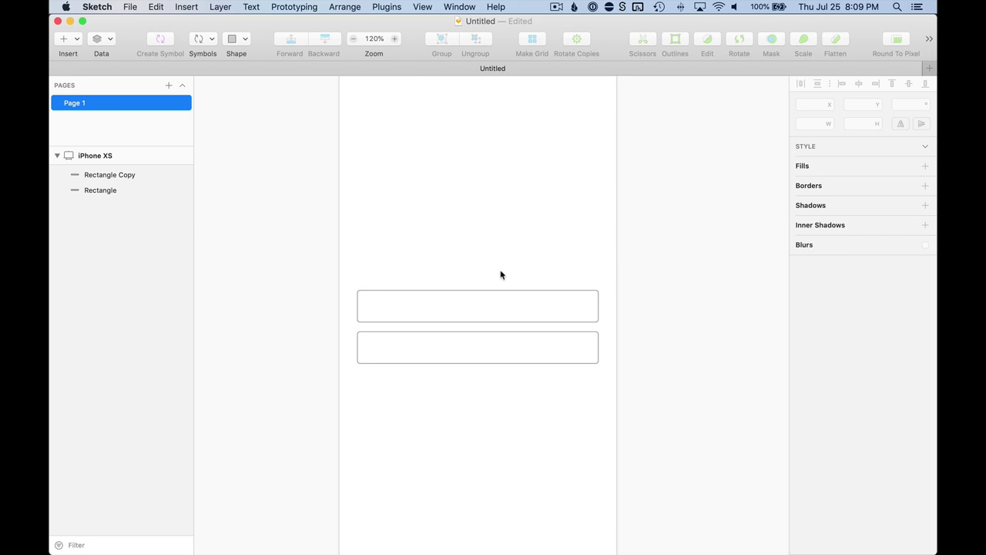
Step: Add a 'Username' text label aligned with the top field's left edge
{"action": "scroll", "coordinate": [477, 267], "scroll_direction": "up", "scroll_amount": 5}
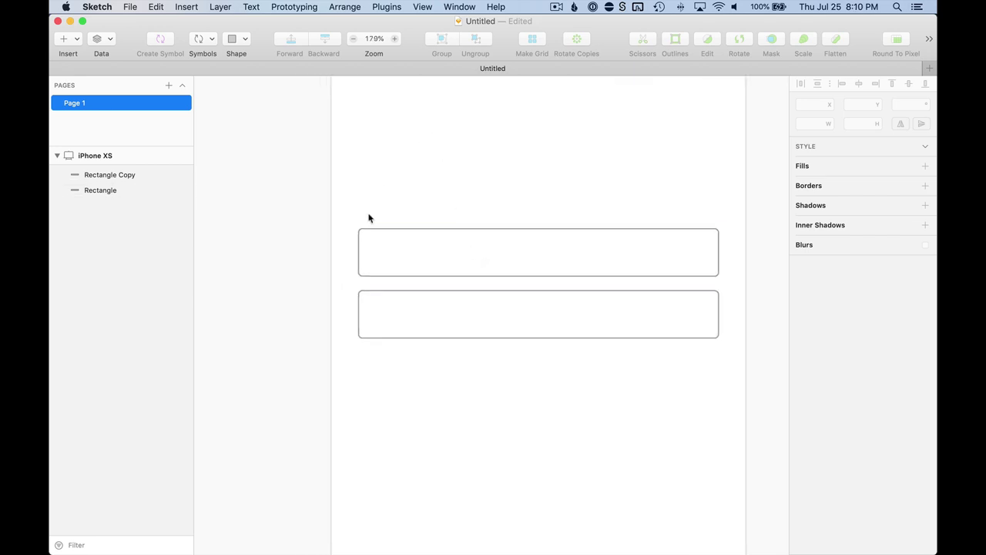
{"action": "type", "text": "thing"}
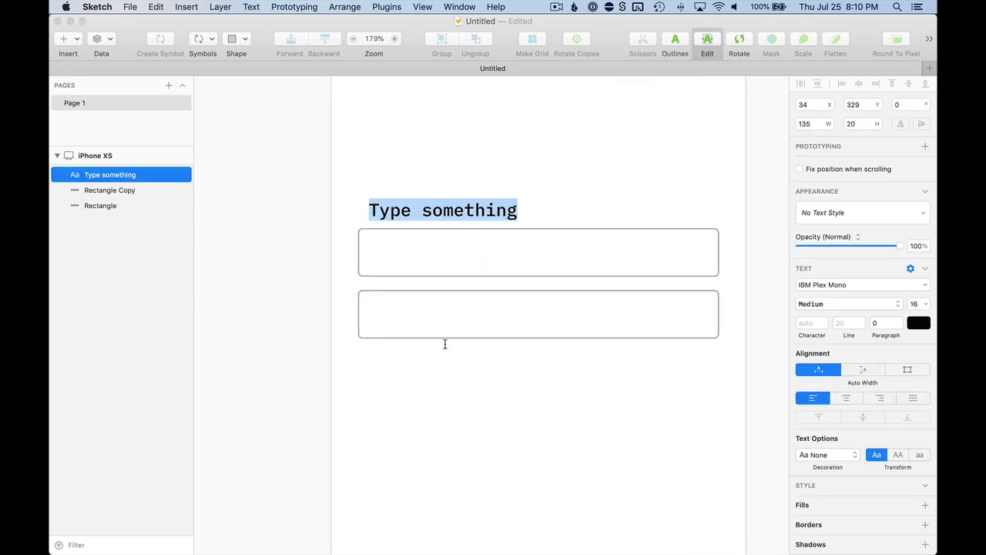
{"action": "type", "text": "User"}
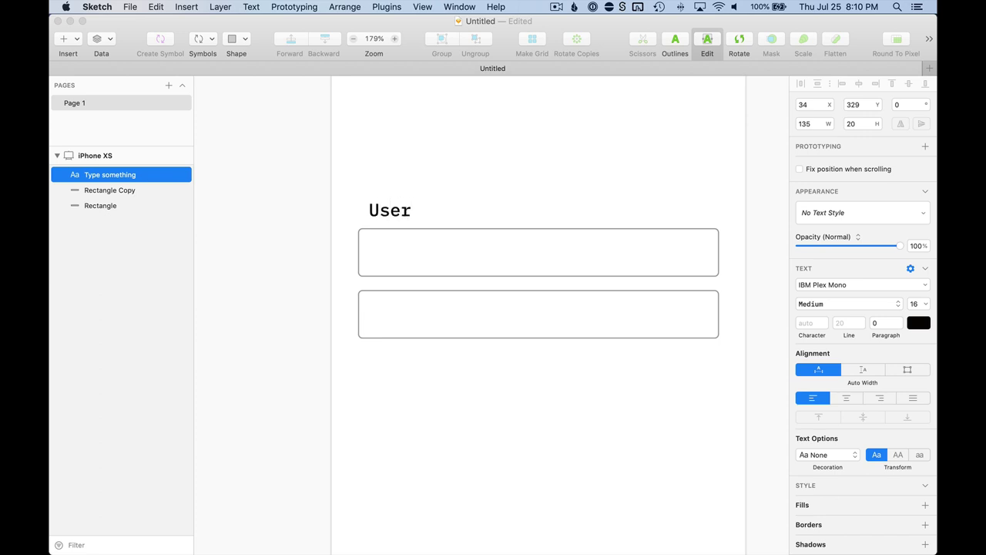
{"action": "type", "text": "name"}
{"action": "key", "text": "Escape"}
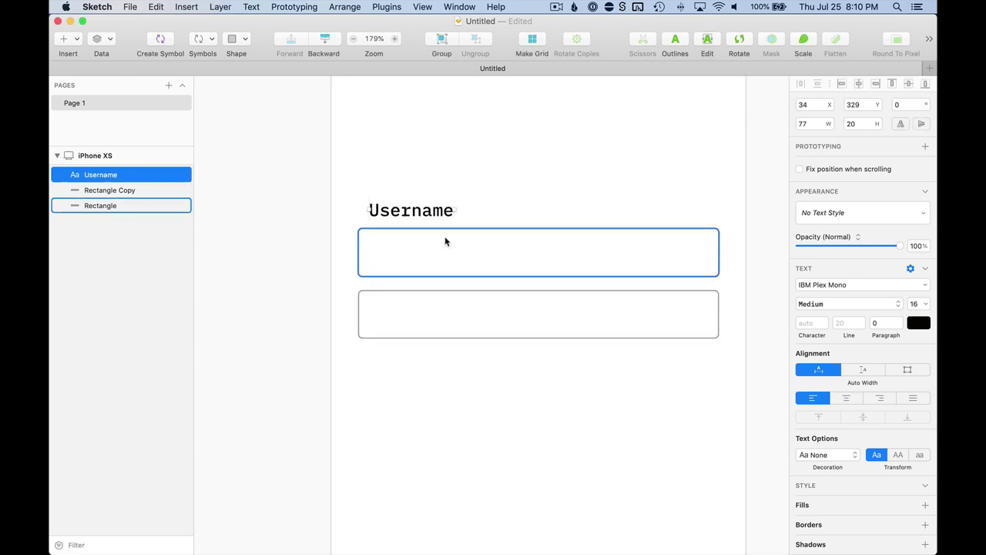
{"action": "left_click_drag", "start_coordinate": [426, 204], "coordinate": [415, 204]}
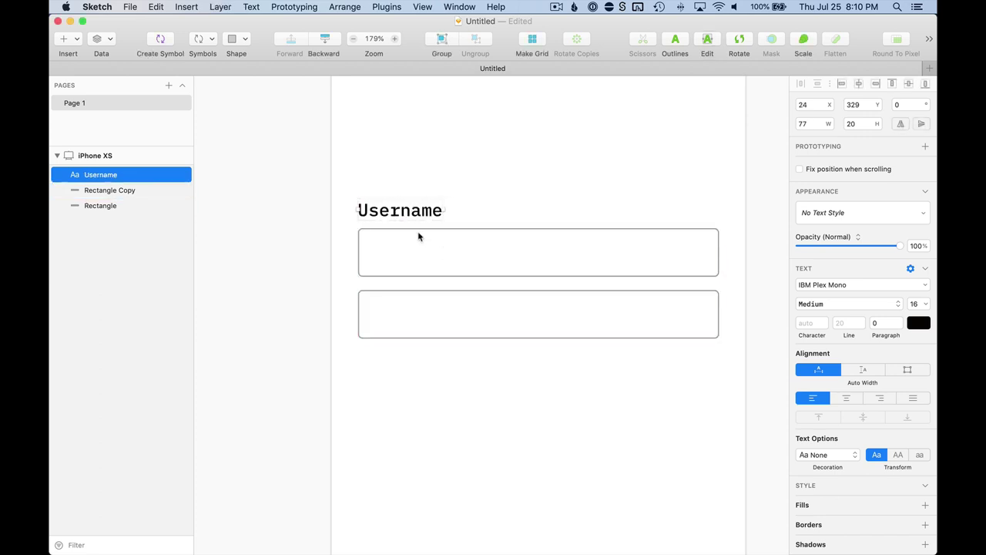
{"action": "left_click", "coordinate": [421, 244], "text": "shift"}
{"action": "left_click_drag", "start_coordinate": [421, 245], "coordinate": [422, 194]}
{"action": "left_click", "coordinate": [480, 116]}
Step: Duplicate the label above the lower field and rename it 'Password'
{"action": "left_click_drag", "start_coordinate": [413, 158], "coordinate": [413, 278]}
{"action": "double_click", "coordinate": [414, 279]}
{"action": "type", "text": "Password"}
{"action": "key", "text": "Escape"}
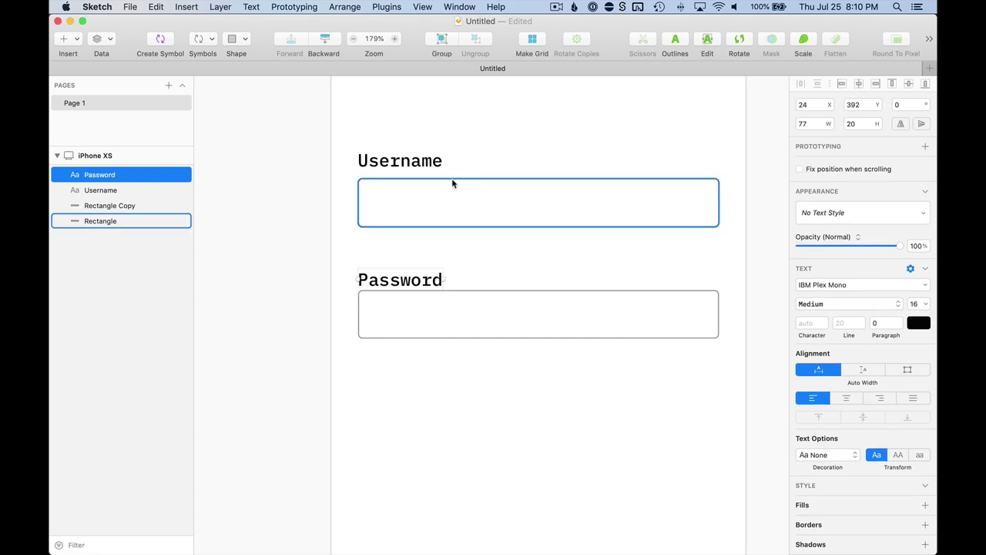
Step: Align both labels just above their fields and copy 'Username' into the top field
{"action": "left_click", "coordinate": [431, 164]}
{"action": "mouse_move", "coordinate": [431, 163]}
{"action": "left_mouse_down"}
{"action": "mouse_move", "coordinate": [434, 174]}
{"action": "mouse_move", "coordinate": [432, 160]}
{"action": "left_mouse_up"}
{"action": "left_click", "coordinate": [408, 276], "text": "shift"}
{"action": "left_click", "coordinate": [408, 276]}
{"action": "left_click_drag", "start_coordinate": [406, 271], "coordinate": [407, 274]}
{"action": "left_click", "coordinate": [410, 159], "text": "shift"}
{"action": "left_click_drag", "start_coordinate": [410, 158], "coordinate": [411, 162]}
{"action": "key", "text": "Escape"}
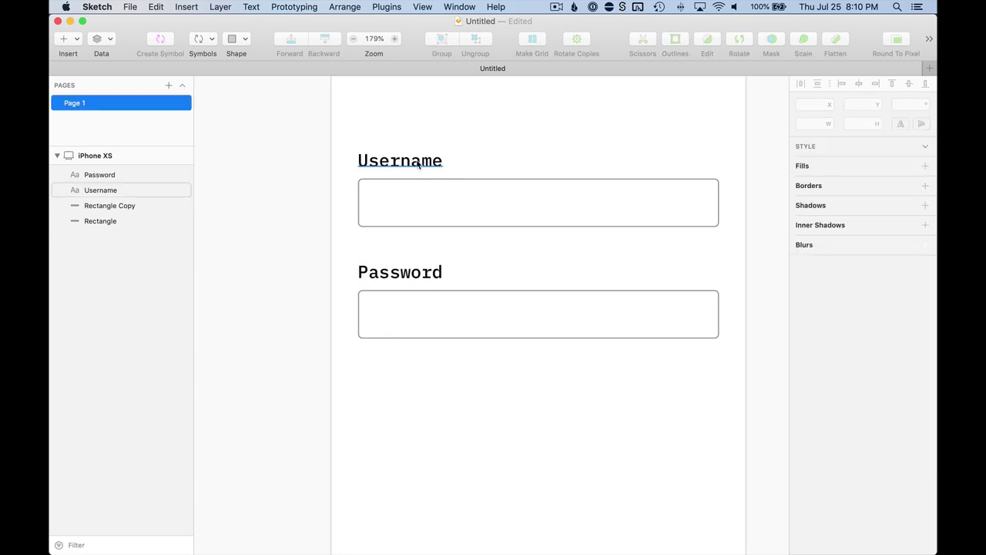
{"action": "left_click_drag", "start_coordinate": [413, 165], "coordinate": [426, 202]}
{"action": "left_click", "coordinate": [493, 147]}
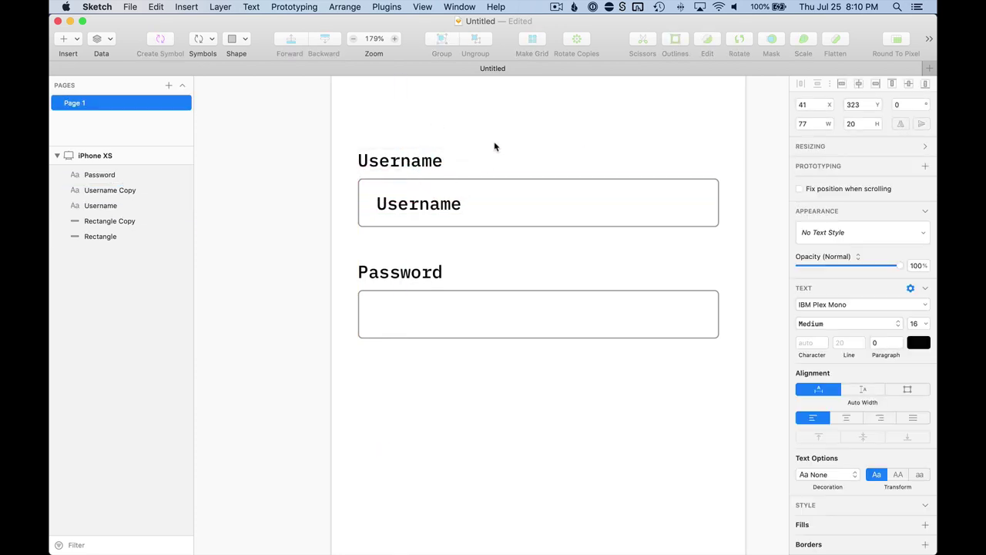
Step: Replace the top field's copied 'Username' text with temporary placeholder text
{"action": "left_click", "coordinate": [413, 196]}
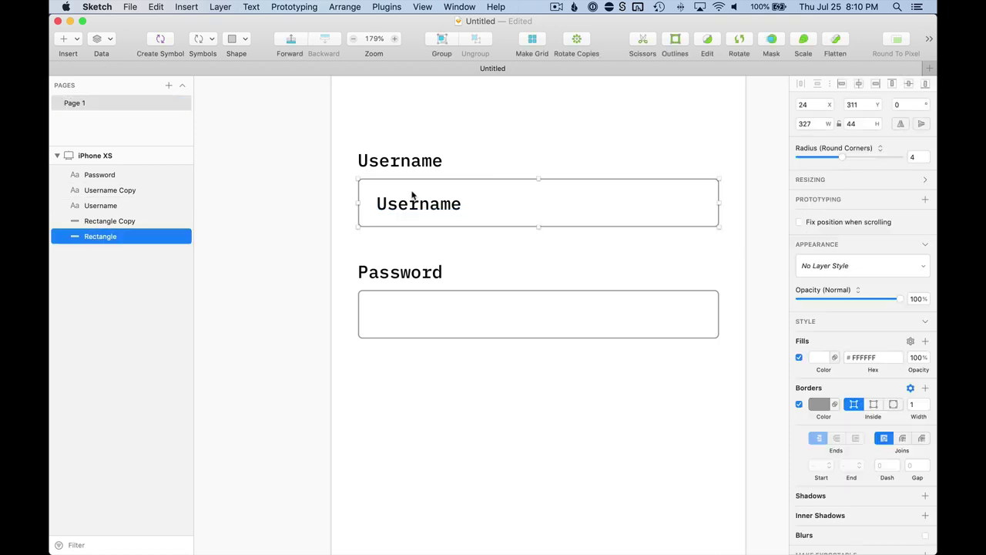
{"action": "key", "text": "Return"}
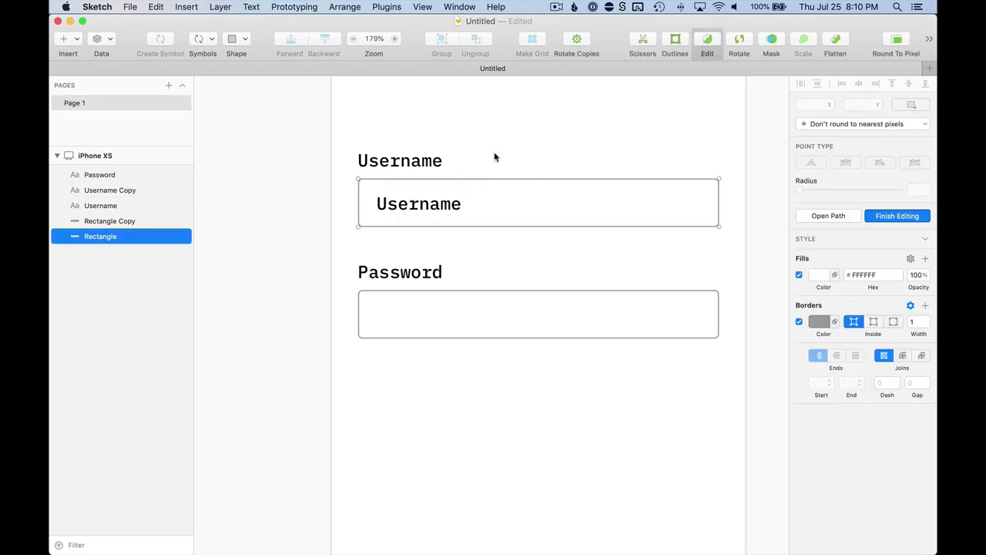
{"action": "left_click", "coordinate": [495, 157]}
{"action": "left_click", "coordinate": [436, 203]}
{"action": "key", "text": "Return"}
{"action": "type", "text": "aksnd okansdokn as"}
{"action": "key", "text": "Escape"}
{"action": "scroll", "coordinate": [493, 308], "scroll_direction": "right", "scroll_amount": 2}
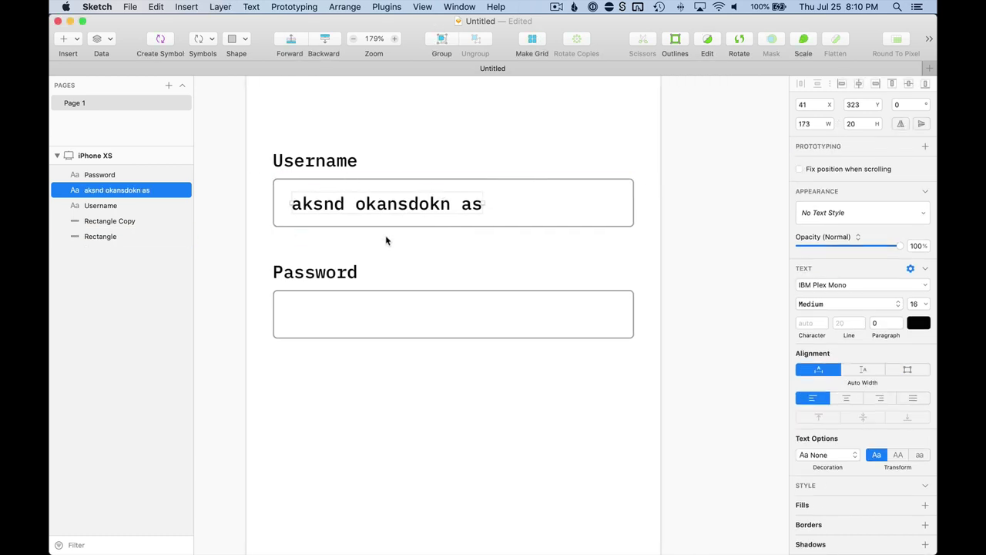
{"action": "left_click", "coordinate": [501, 128]}
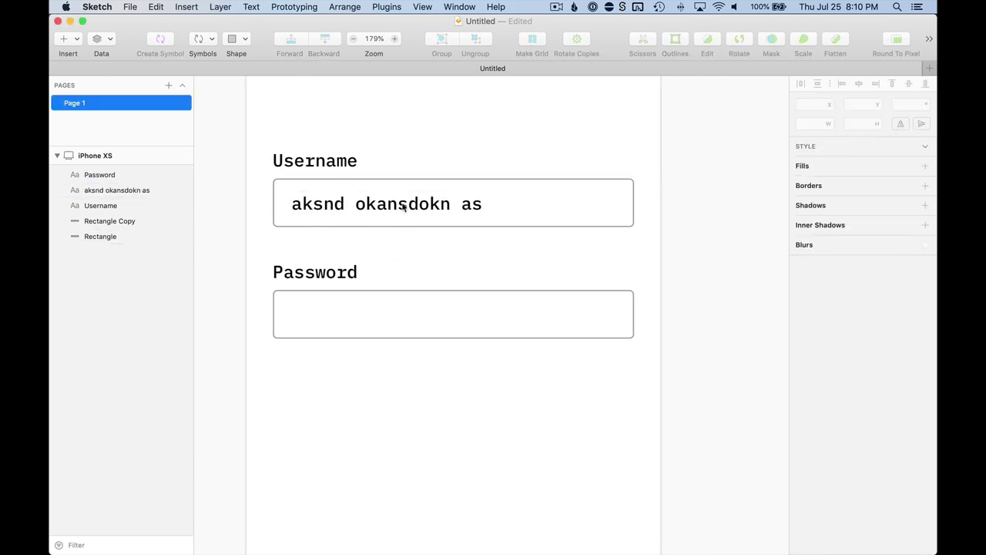
Step: Edit the top field's placeholder text into a sample e-mail address
{"action": "scroll", "coordinate": [416, 239], "scroll_direction": "left", "scroll_amount": 2}
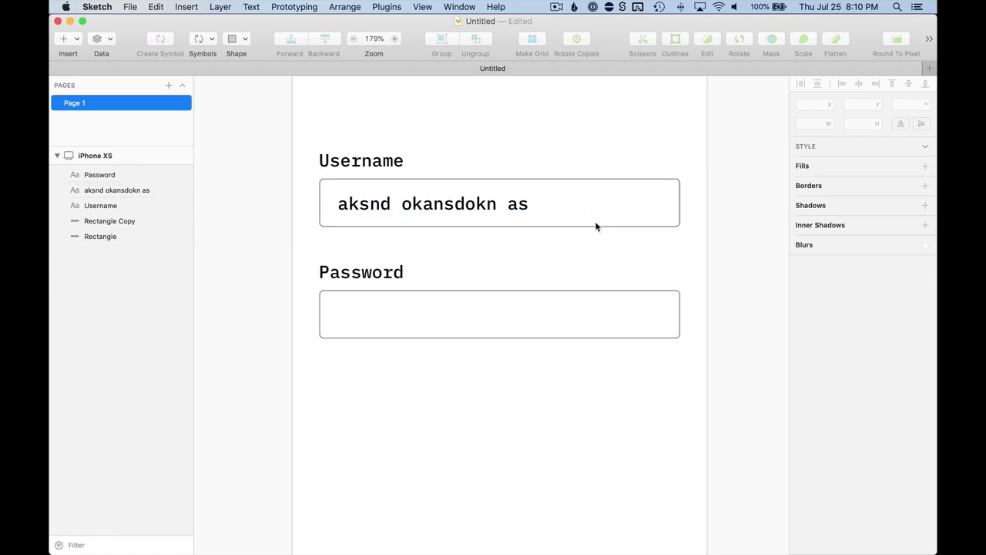
{"action": "left_click", "coordinate": [491, 206]}
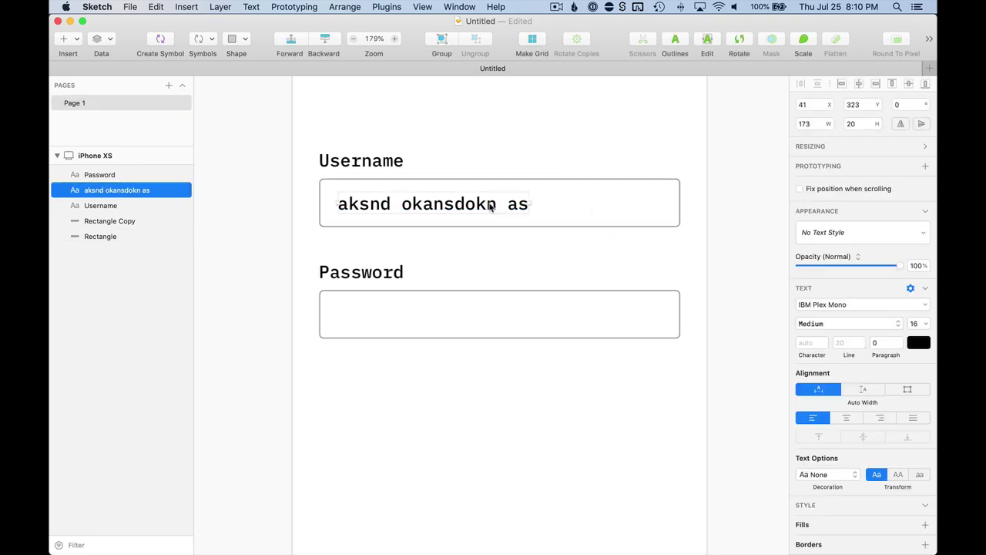
{"action": "double_click", "coordinate": [491, 204]}
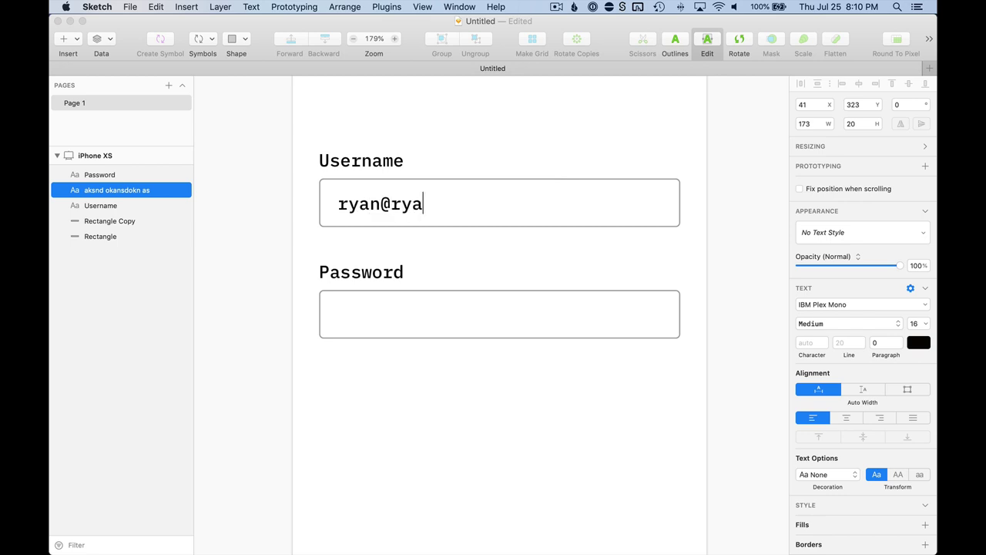
{"action": "type", "text": "nquintal.com"}
{"action": "key", "text": "Escape"}
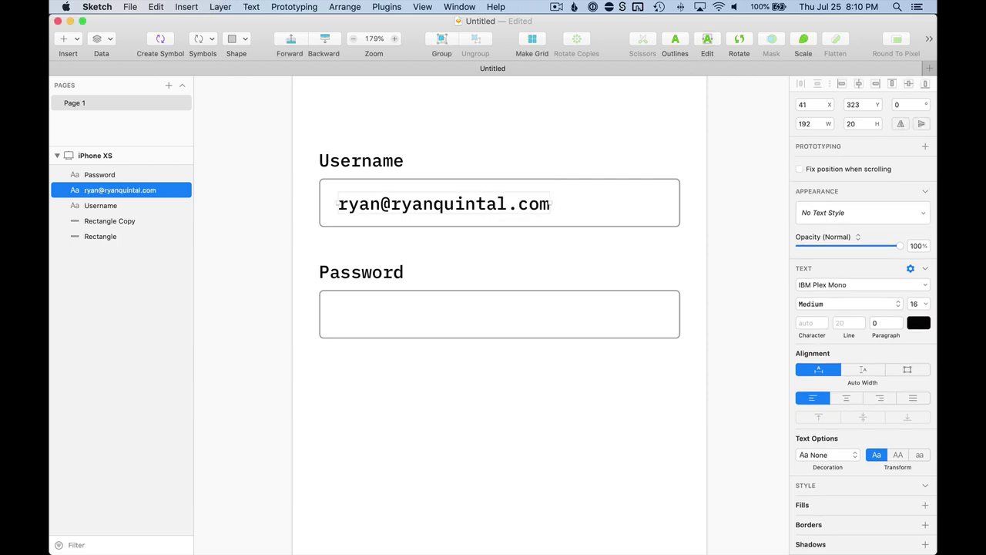
{"action": "left_click", "coordinate": [354, 160]}
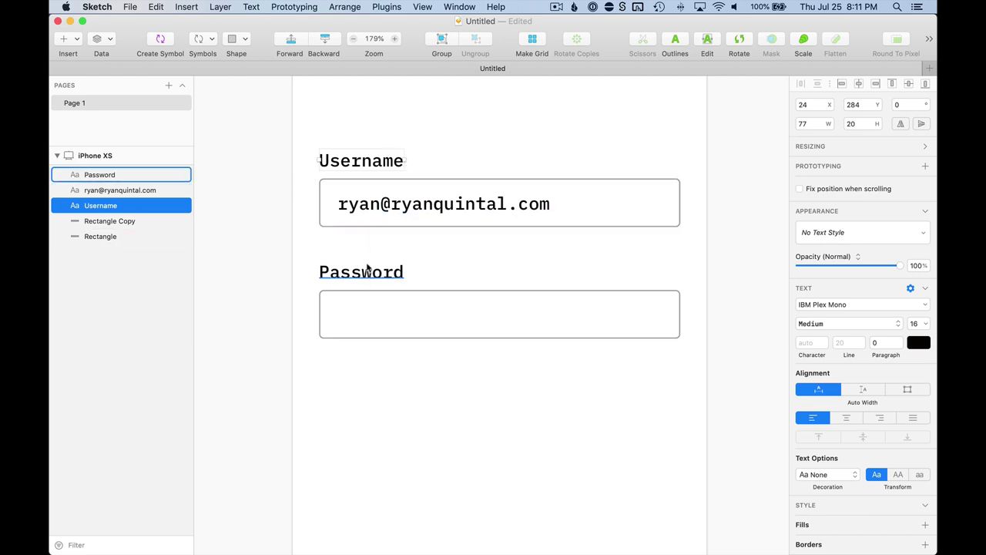
Step: Tint both field rectangles a very light grey fill
{"action": "left_click", "coordinate": [390, 205]}
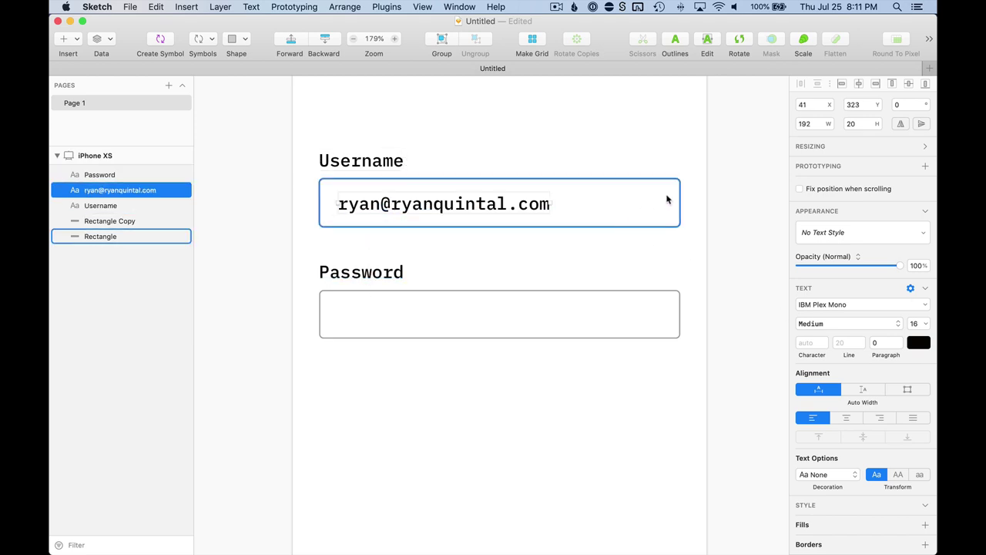
{"action": "left_click_drag", "start_coordinate": [706, 147], "coordinate": [645, 424]}
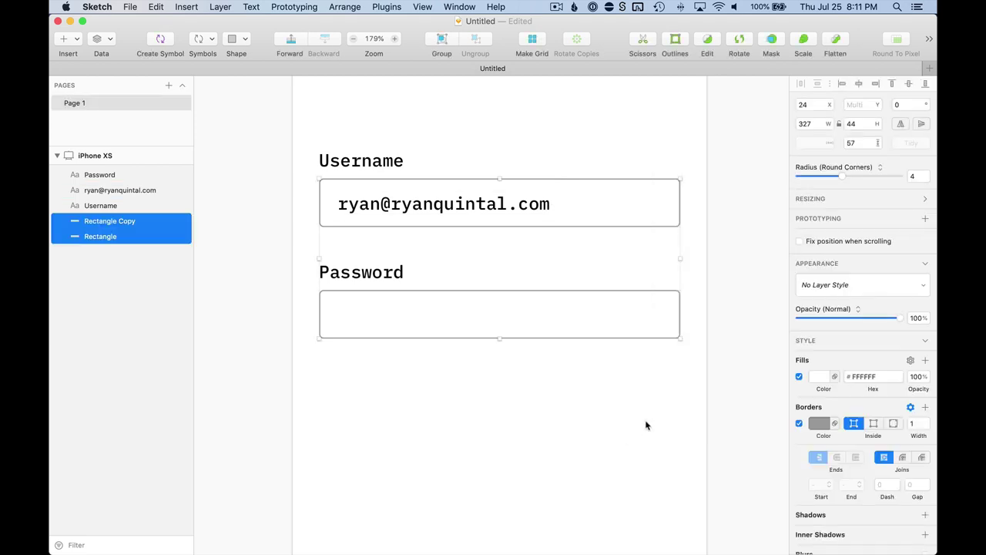
{"action": "left_click", "coordinate": [820, 377]}
{"action": "left_click_drag", "start_coordinate": [805, 391], "coordinate": [801, 390]}
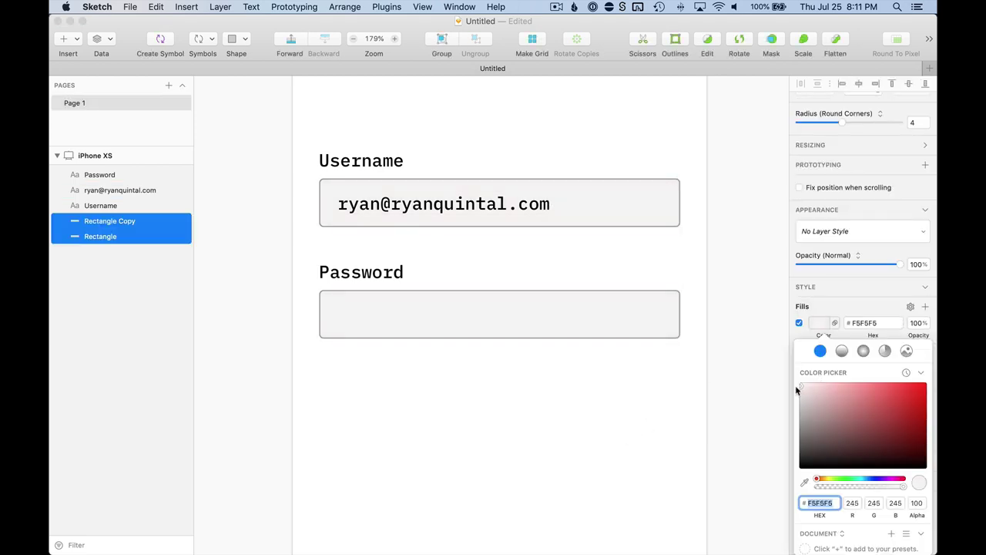
{"action": "left_click", "coordinate": [738, 228]}
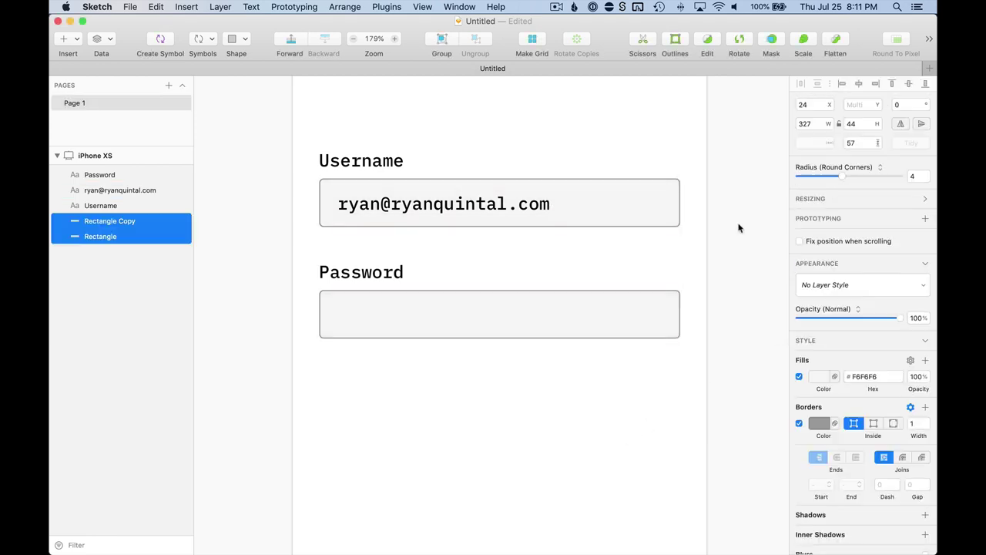
{"action": "left_click", "coordinate": [362, 161]}
{"action": "left_click", "coordinate": [362, 273], "text": "shift"}
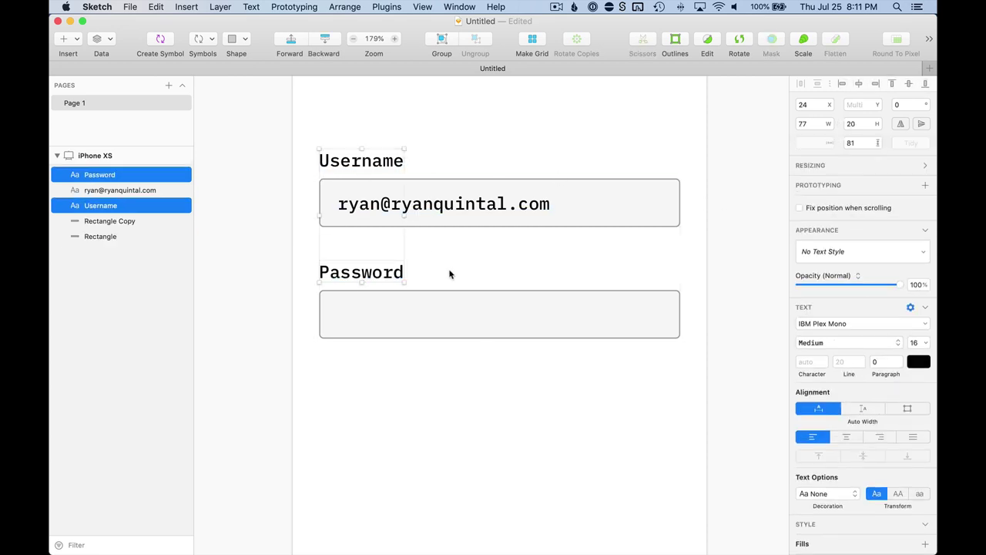
{"action": "left_click", "coordinate": [476, 270]}
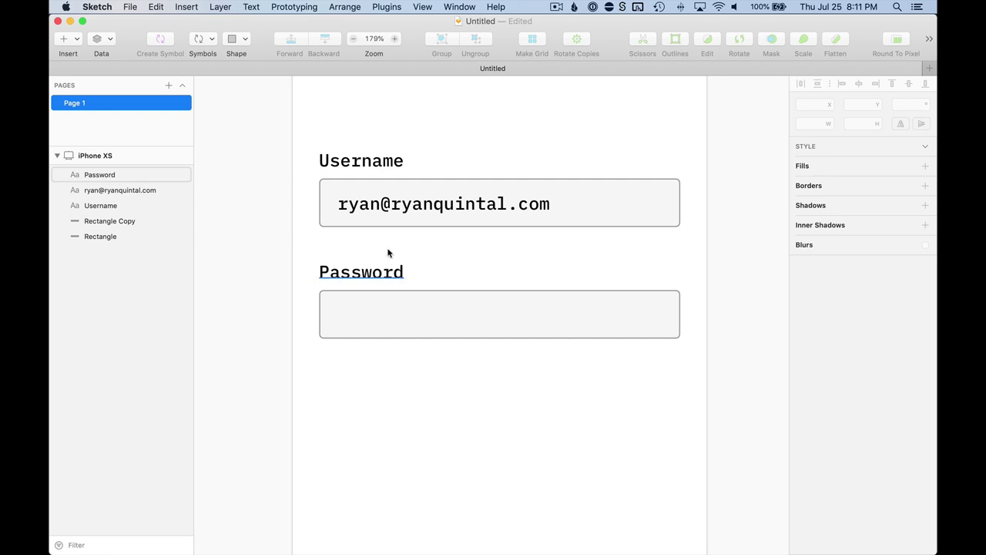
Step: Duplicate the e-mail text into the Password field and change it to '******'
{"action": "left_click_drag", "start_coordinate": [424, 203], "coordinate": [424, 314]}
{"action": "double_click", "coordinate": [424, 313]}
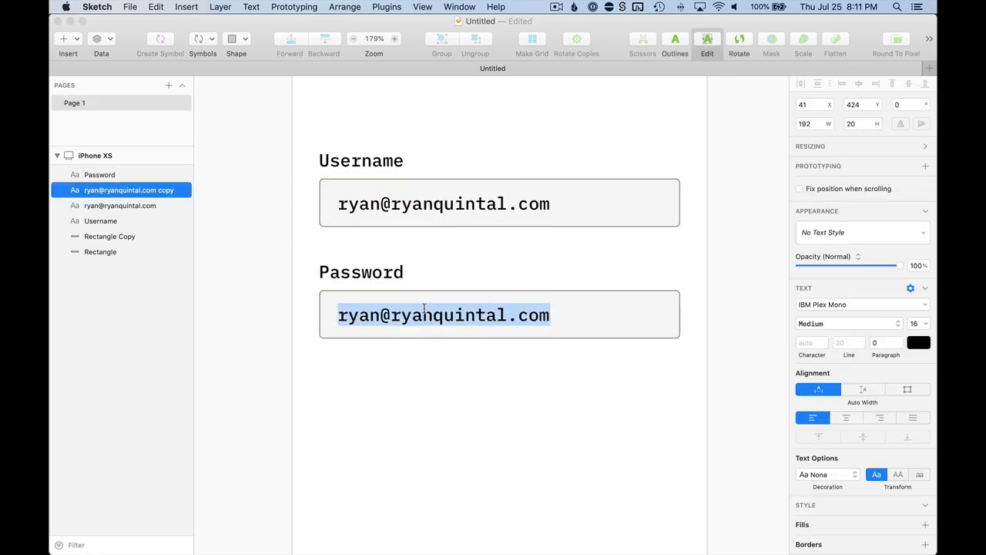
{"action": "type", "text": "******"}
{"action": "key", "text": "Escape"}
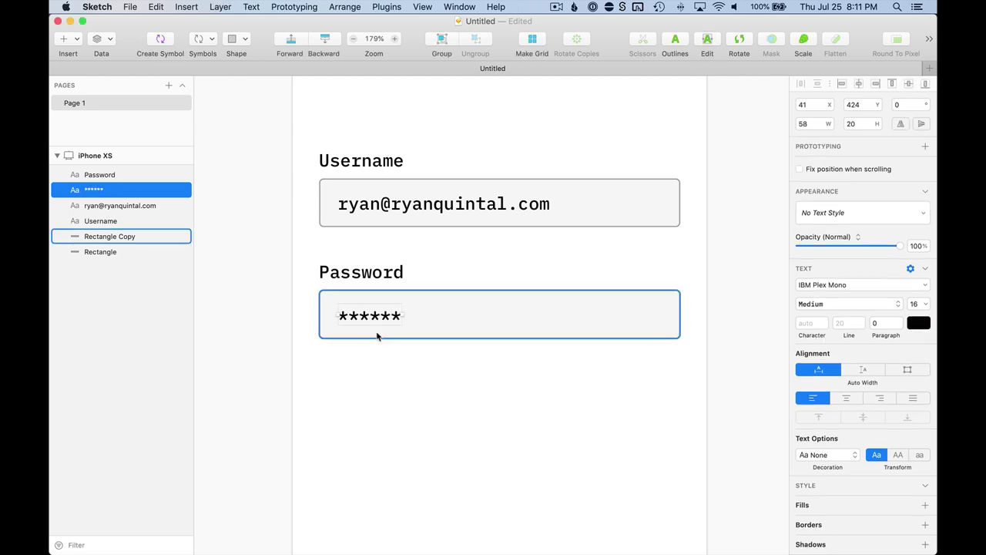
Step: Delete the '******' text so the Password field is empty
{"action": "key", "text": "BackSpace"}
{"action": "left_click_drag", "start_coordinate": [318, 423], "coordinate": [447, 275]}
{"action": "left_click", "coordinate": [447, 275]}
{"action": "scroll", "coordinate": [445, 248], "scroll_direction": "right", "scroll_amount": 2}
{"action": "scroll", "coordinate": [445, 248], "scroll_direction": "up", "scroll_amount": 1}
{"action": "scroll", "coordinate": [445, 248], "scroll_direction": "down", "scroll_amount": 3}
{"action": "scroll", "coordinate": [445, 247], "scroll_direction": "up", "scroll_amount": 3}
{"action": "scroll", "coordinate": [436, 254], "scroll_direction": "down", "scroll_amount": 3}
{"action": "scroll", "coordinate": [436, 255], "scroll_direction": "left", "scroll_amount": 1}
{"action": "scroll", "coordinate": [477, 209], "scroll_direction": "up", "scroll_amount": 2}
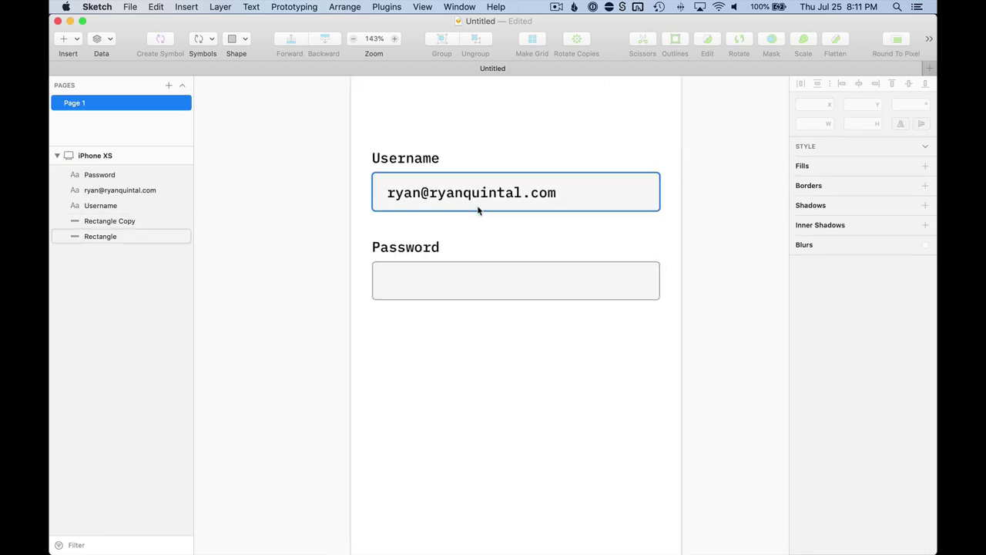
Step: Duplicate the Password box below it and shape it into a 237×64 pill with fully rounded corners
{"action": "scroll", "coordinate": [469, 349], "scroll_direction": "right", "scroll_amount": 1}
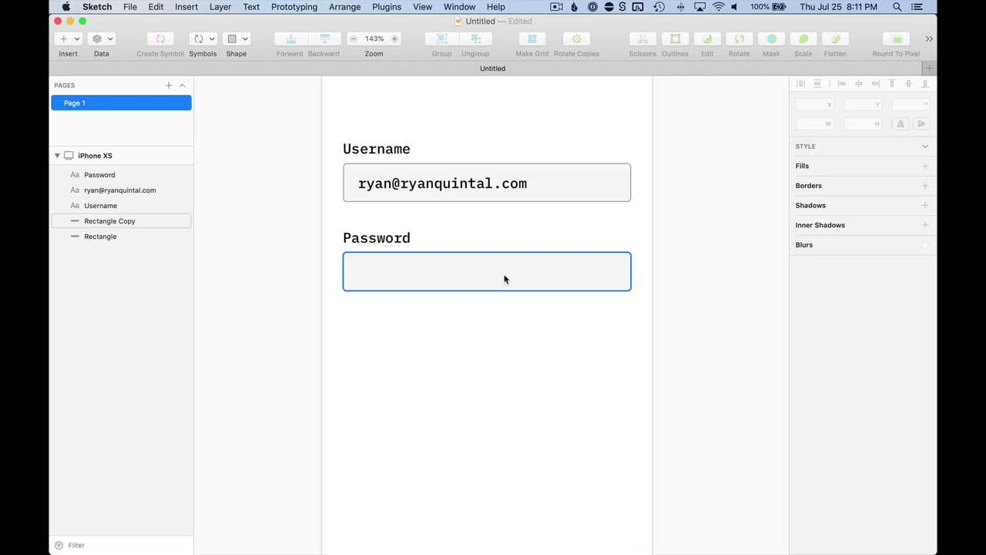
{"action": "left_click_drag", "start_coordinate": [503, 278], "coordinate": [501, 349]}
{"action": "left_click_drag", "start_coordinate": [630, 348], "coordinate": [590, 348]}
{"action": "left_click_drag", "start_coordinate": [487, 329], "coordinate": [487, 314]}
{"action": "left_click", "coordinate": [861, 123]}
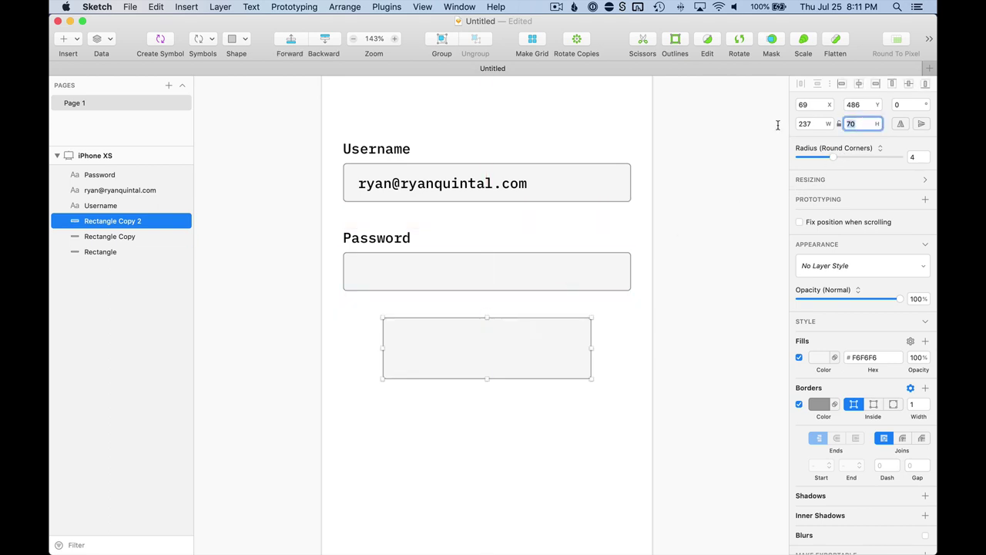
{"action": "type", "text": "64"}
{"action": "key", "text": "Return"}
{"action": "left_click_drag", "start_coordinate": [532, 341], "coordinate": [533, 348]}
{"action": "left_click_drag", "start_coordinate": [839, 158], "coordinate": [898, 163]}
{"action": "left_click", "coordinate": [603, 352]}
{"action": "scroll", "coordinate": [603, 353], "scroll_direction": "up", "scroll_amount": 1}
{"action": "left_click_drag", "start_coordinate": [528, 375], "coordinate": [527, 370]}
{"action": "left_click", "coordinate": [609, 362]}
Step: Try copying the email text onto the pill, then delete the misplaced copies
{"action": "left_click", "coordinate": [468, 190]}
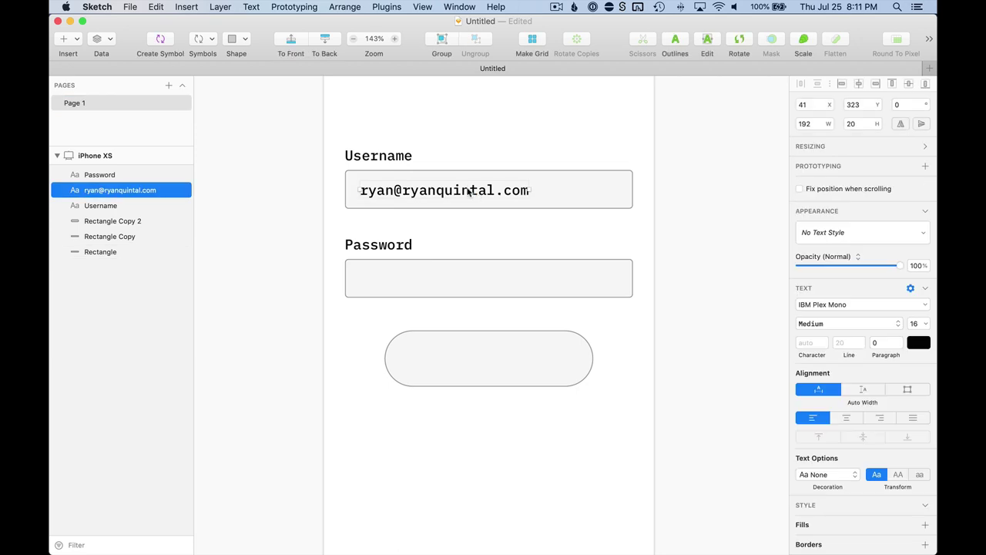
{"action": "left_click_drag", "start_coordinate": [467, 191], "coordinate": [520, 359]}
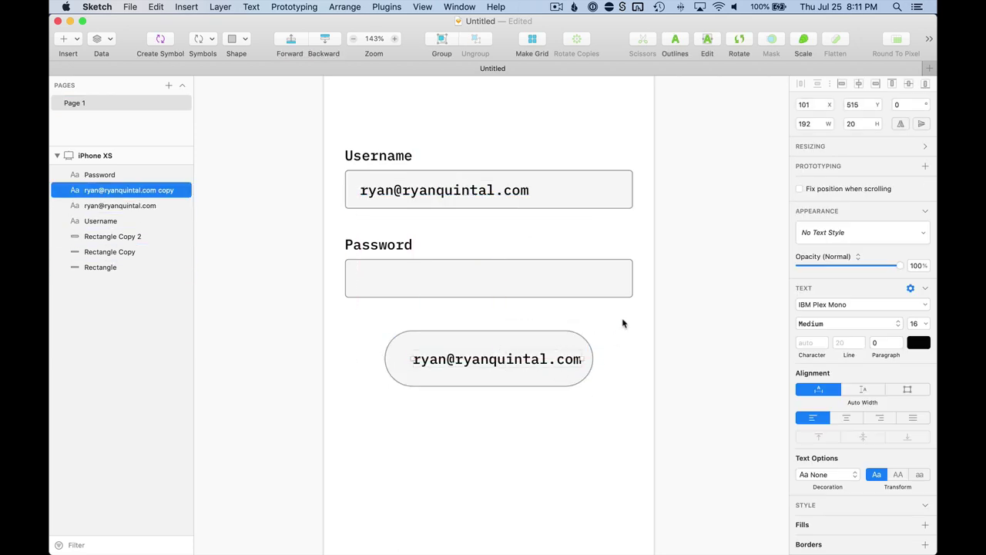
{"action": "key", "text": "Delete"}
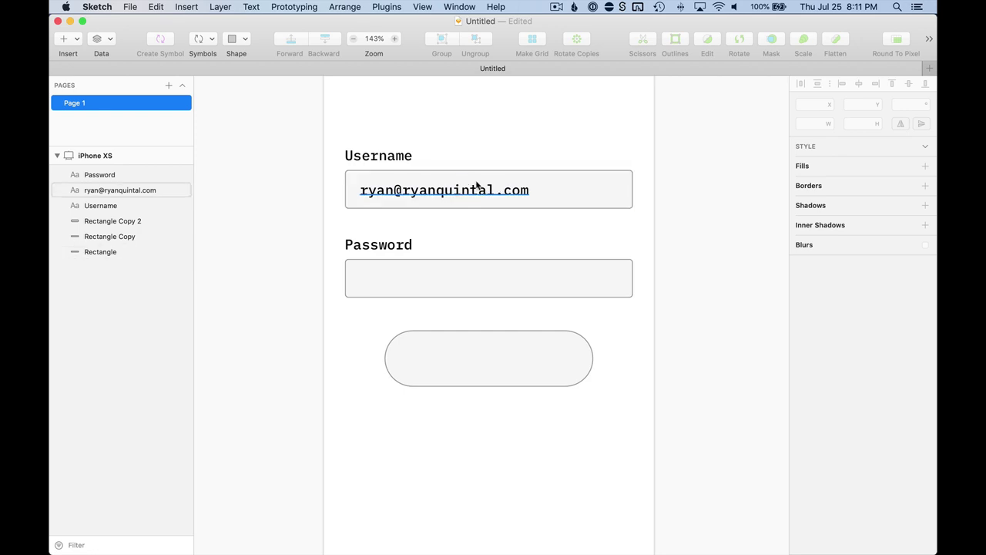
{"action": "key", "text": "alt"}
{"action": "left_click_drag", "start_coordinate": [462, 193], "coordinate": [506, 308]}
{"action": "key", "text": "super+d"}
{"action": "key", "text": "BackSpace"}
Step: Copy the email text onto the pill, change it to 'Create Account' and centre it
{"action": "left_click", "coordinate": [493, 191]}
{"action": "key", "text": "alt"}
{"action": "left_click_drag", "start_coordinate": [493, 192], "coordinate": [541, 359]}
{"action": "double_click", "coordinate": [531, 363]}
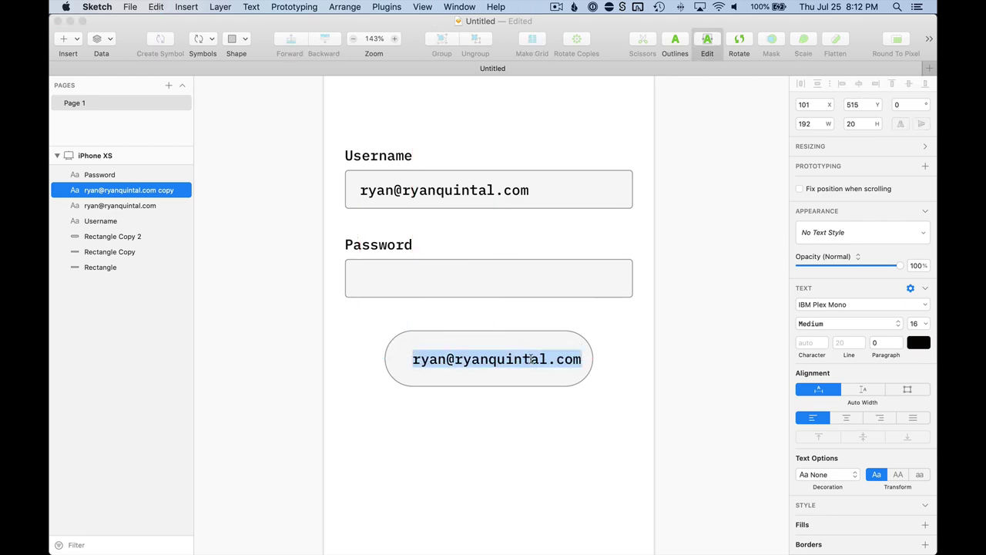
{"action": "type", "text": "Create Ac"}
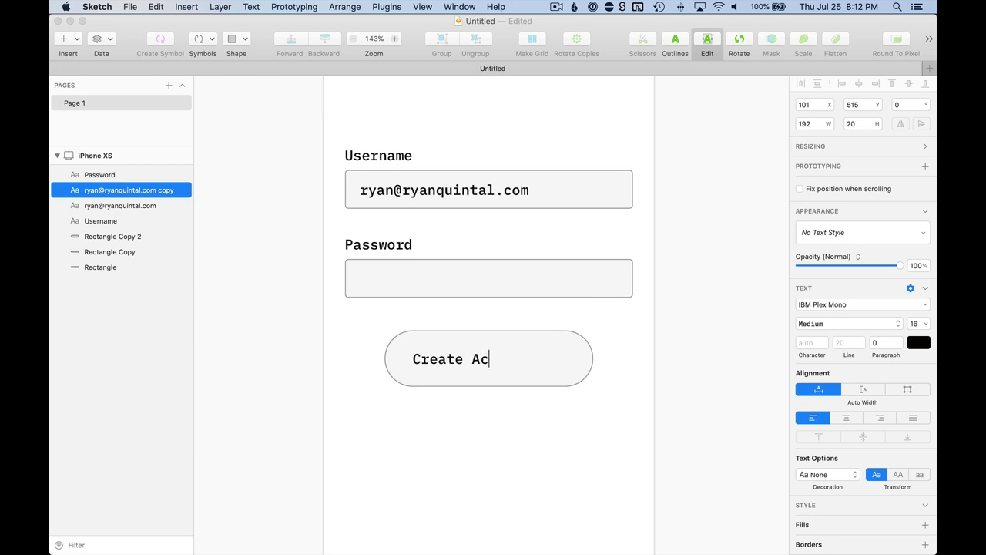
{"action": "type", "text": "count"}
{"action": "key", "text": "Escape"}
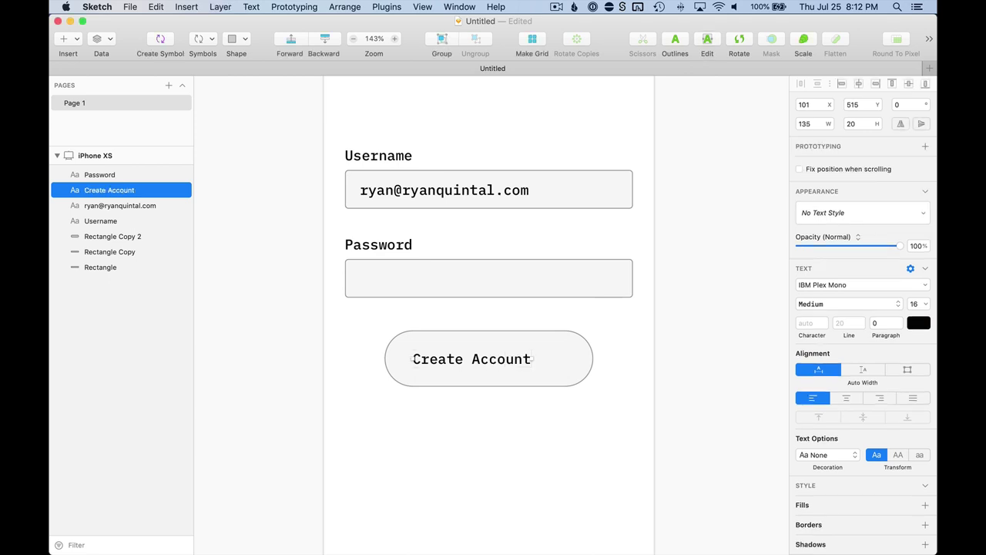
{"action": "mouse_move", "coordinate": [524, 359]}
{"action": "left_mouse_down"}
{"action": "mouse_move", "coordinate": [568, 357]}
{"action": "mouse_move", "coordinate": [525, 356]}
{"action": "left_mouse_up"}
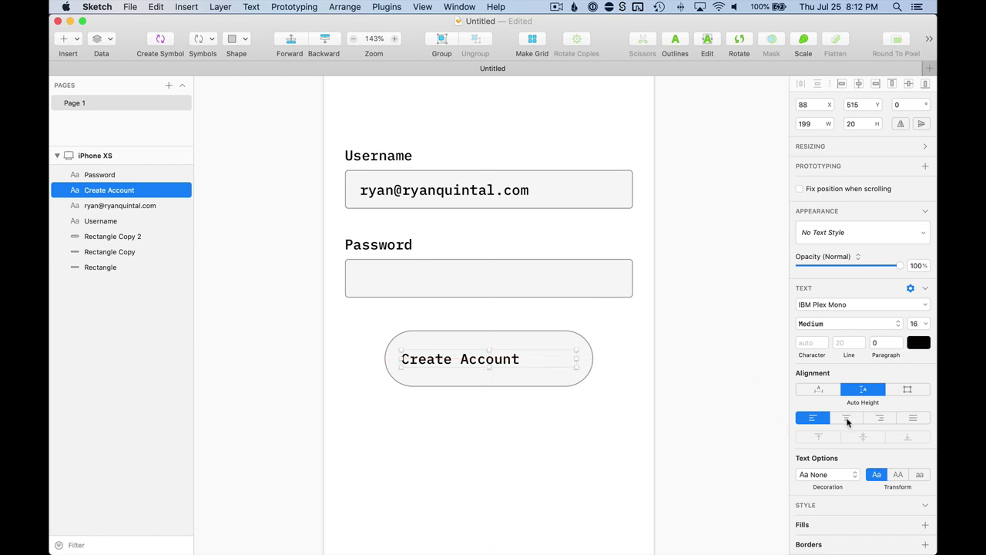
{"action": "left_click", "coordinate": [847, 419]}
{"action": "scroll", "coordinate": [539, 277], "scroll_direction": "down", "scroll_amount": 2}
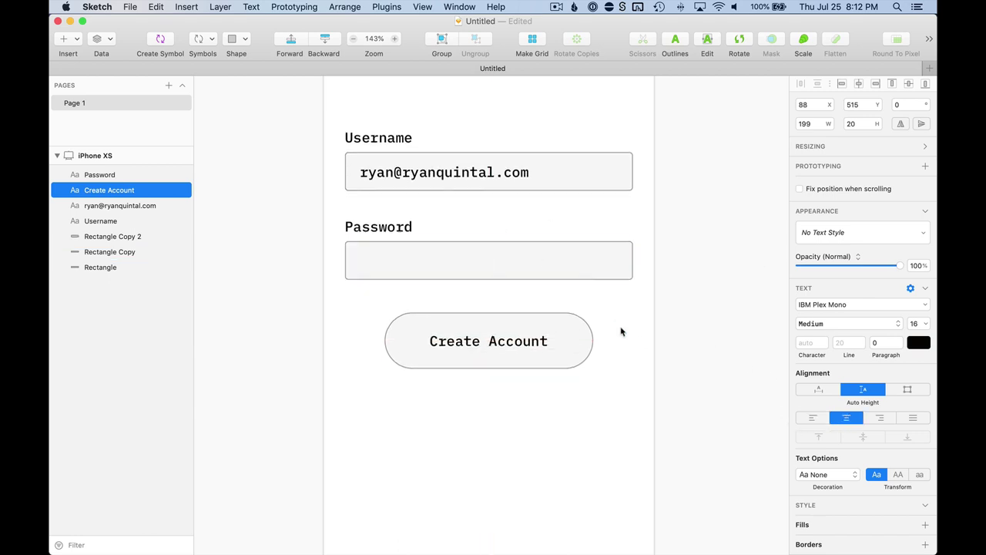
{"action": "left_click", "coordinate": [623, 333]}
{"action": "left_click_drag", "start_coordinate": [510, 341], "coordinate": [506, 339]}
Step: Copy the Password label to the field's right edge, right-align it and retype it as 'Forgot?'
{"action": "left_click", "coordinate": [524, 310]}
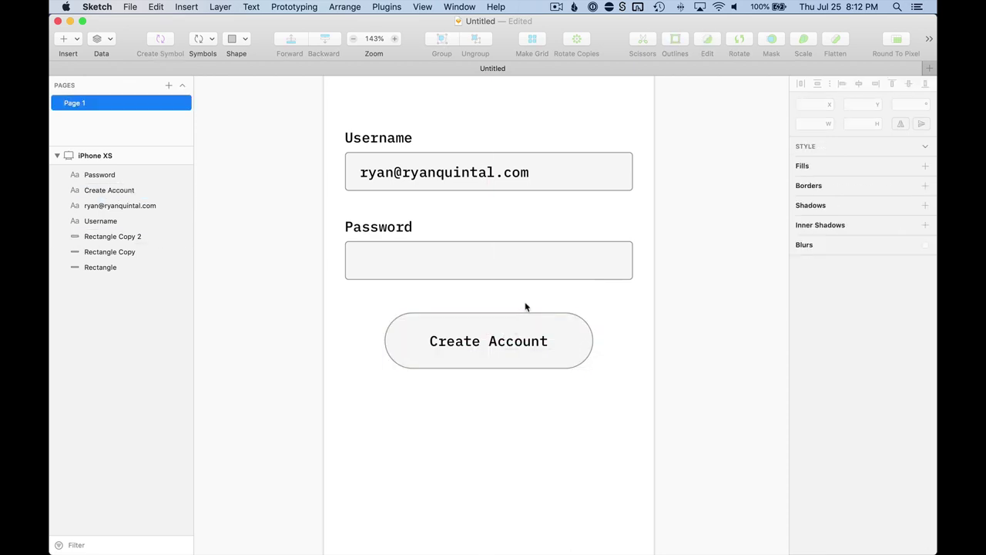
{"action": "scroll", "coordinate": [525, 306], "scroll_direction": "down", "scroll_amount": 3}
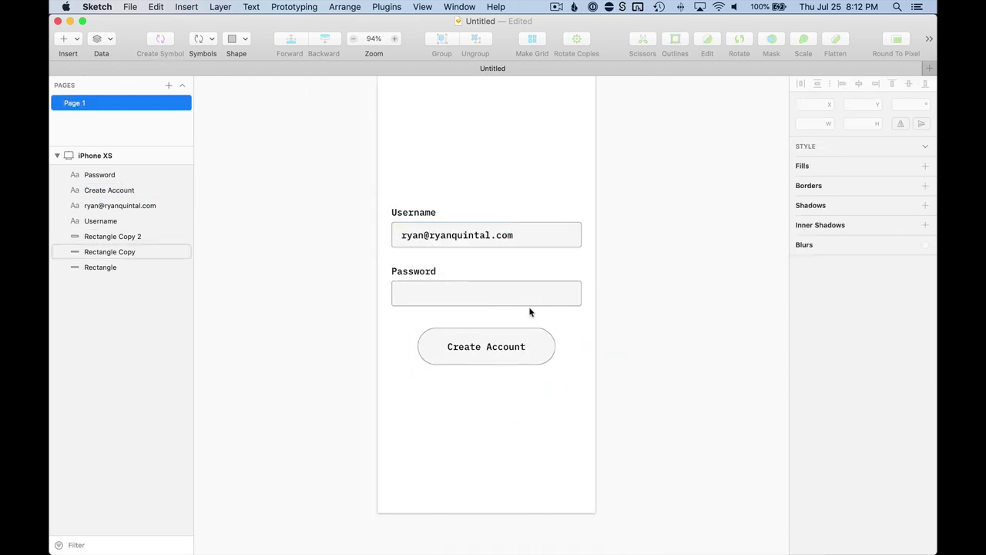
{"action": "scroll", "coordinate": [401, 385], "scroll_direction": "up", "scroll_amount": 3}
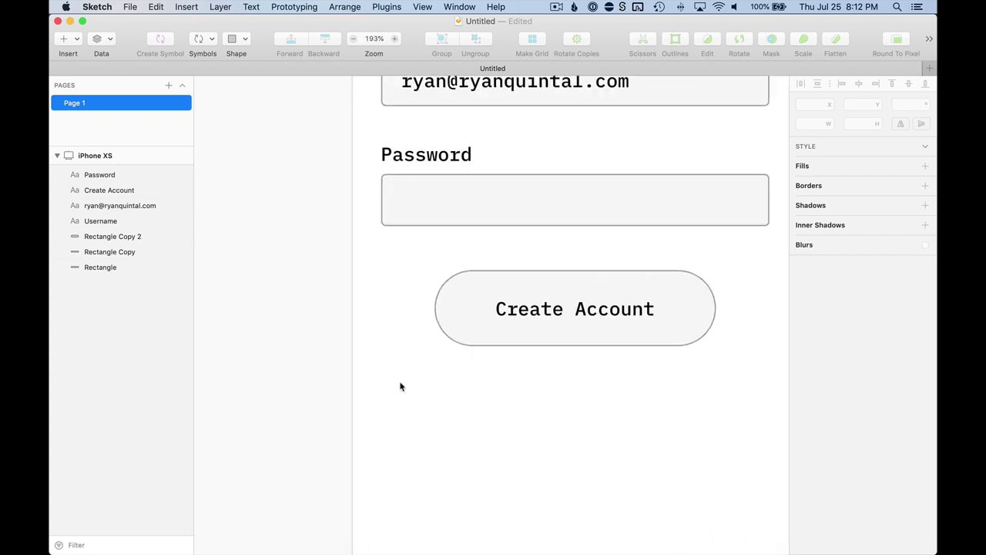
{"action": "scroll", "coordinate": [400, 382], "scroll_direction": "right", "scroll_amount": 3}
{"action": "left_click", "coordinate": [335, 258]}
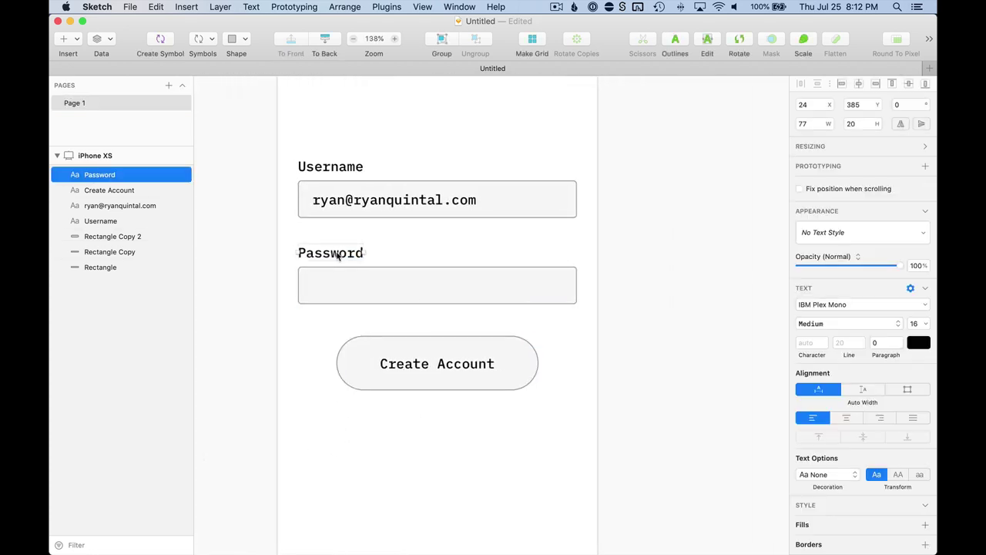
{"action": "left_click_drag", "start_coordinate": [335, 258], "coordinate": [549, 260]}
{"action": "left_click", "coordinate": [880, 416]}
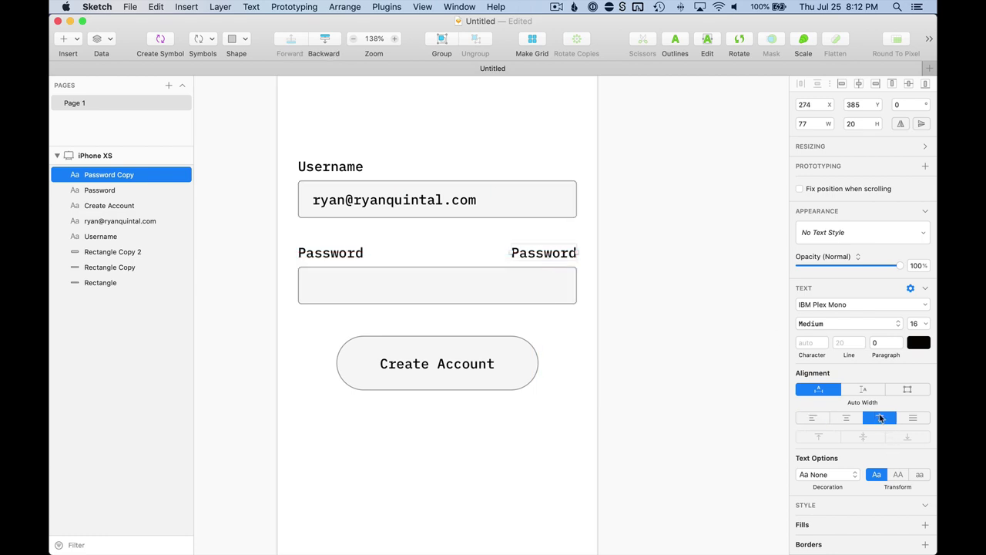
{"action": "double_click", "coordinate": [522, 257]}
{"action": "type", "text": "Forgot"}
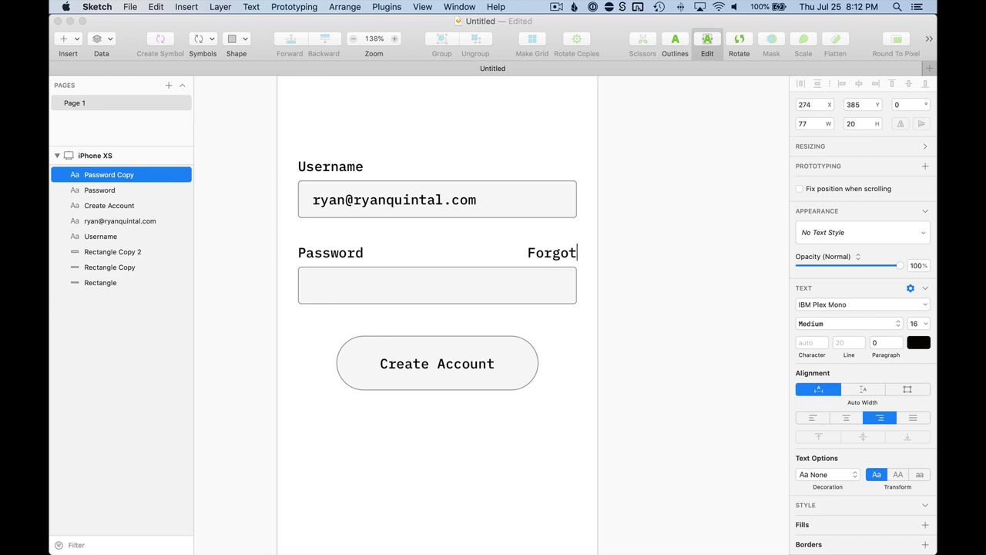
{"action": "type", "text": "?"}
{"action": "key", "text": "Escape"}
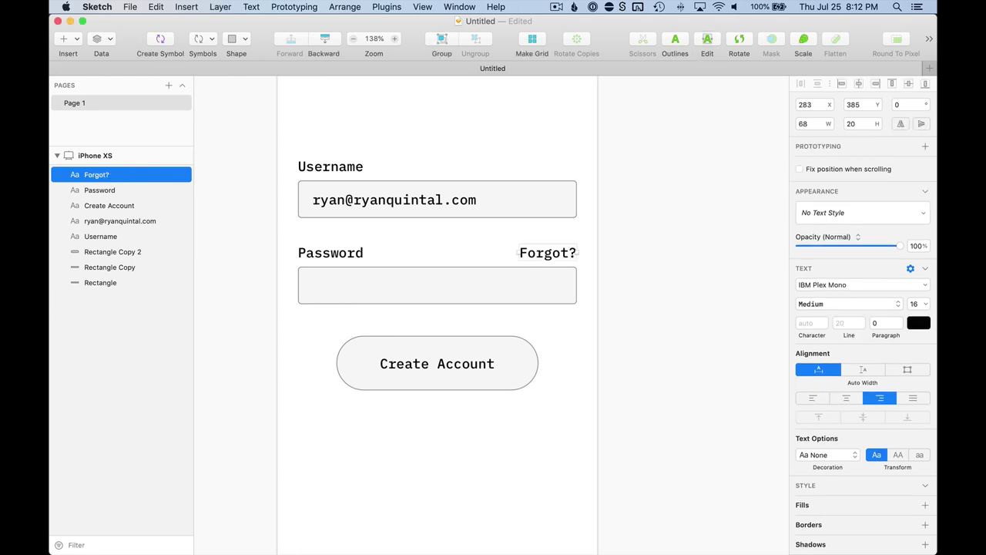
{"action": "left_click", "coordinate": [640, 244]}
{"action": "left_click", "coordinate": [545, 259]}
Step: Pan around the canvas to check the Forgot? label's placement
{"action": "scroll", "coordinate": [544, 259], "scroll_direction": "left", "scroll_amount": 5}
{"action": "left_click", "coordinate": [721, 255]}
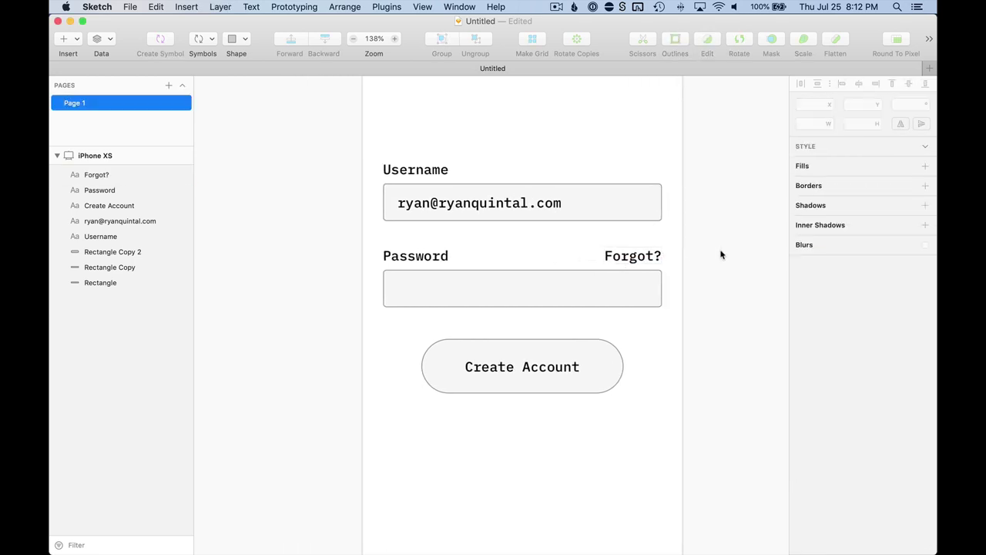
{"action": "scroll", "coordinate": [683, 233], "scroll_direction": "up", "scroll_amount": 3}
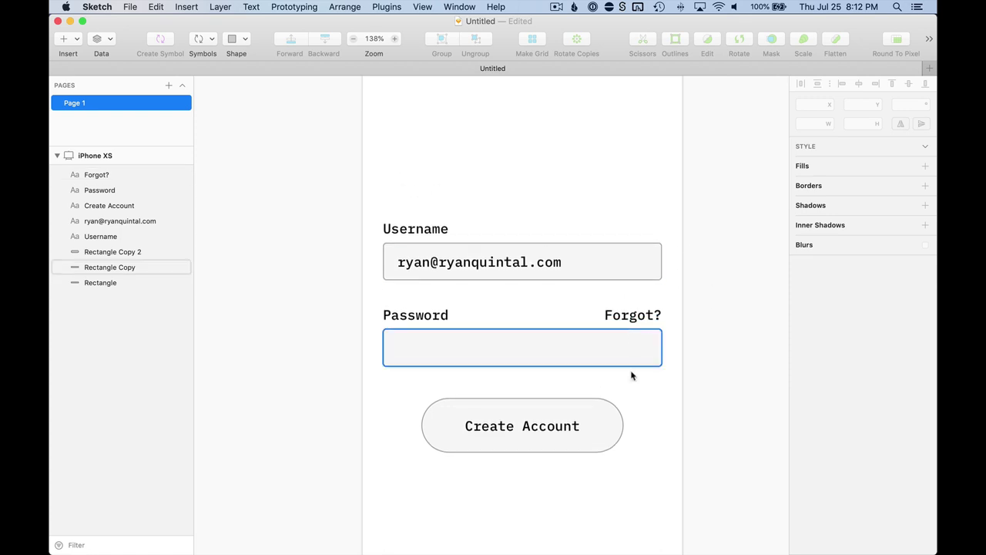
{"action": "scroll", "coordinate": [631, 376], "scroll_direction": "down", "scroll_amount": 4}
{"action": "scroll", "coordinate": [640, 331], "scroll_direction": "down", "scroll_amount": 3}
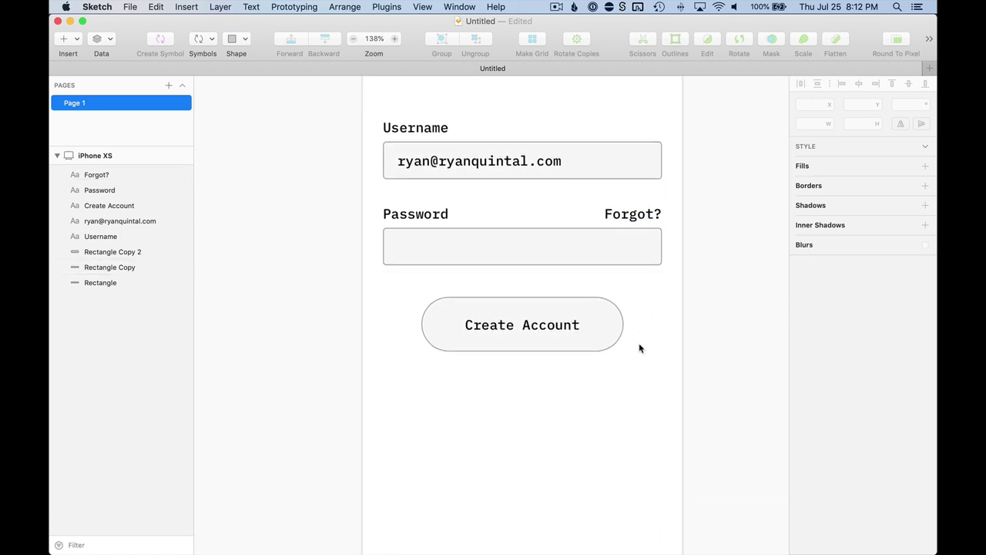
{"action": "scroll", "coordinate": [646, 305], "scroll_direction": "down", "scroll_amount": 5}
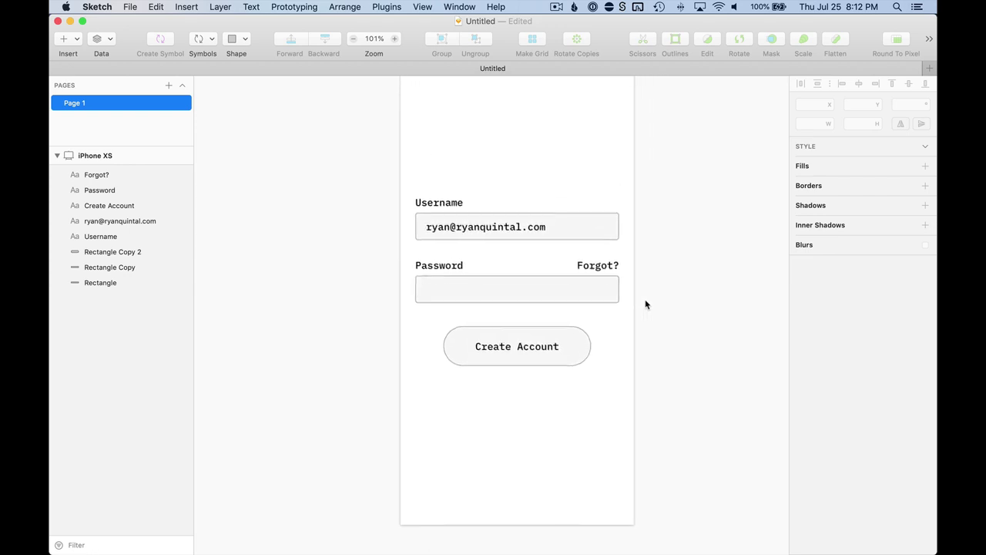
{"action": "left_click", "coordinate": [599, 288]}
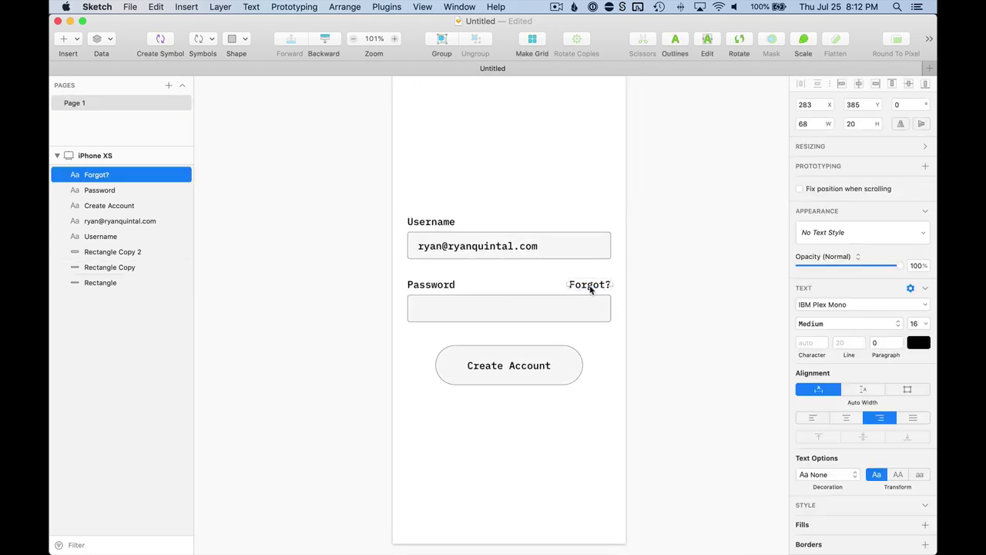
{"action": "scroll", "coordinate": [570, 288], "scroll_direction": "right", "scroll_amount": 3}
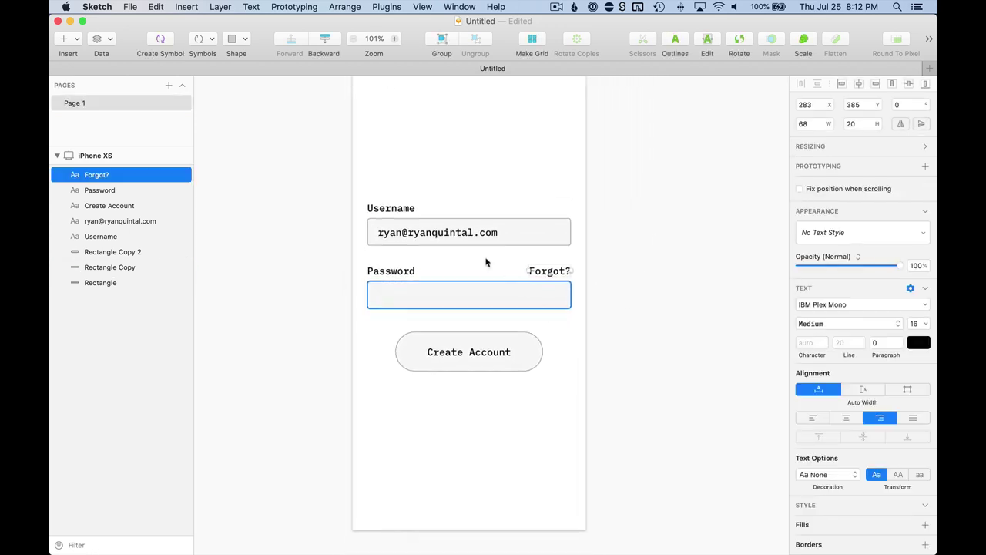
{"action": "scroll", "coordinate": [467, 259], "scroll_direction": "up", "scroll_amount": 3}
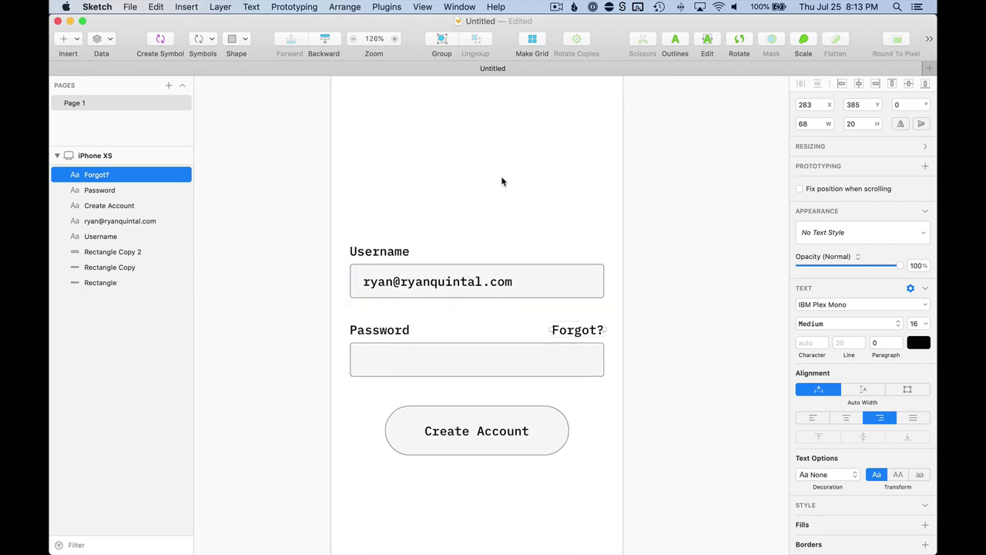
{"action": "left_click", "coordinate": [506, 168]}
{"action": "scroll", "coordinate": [501, 165], "scroll_direction": "up", "scroll_amount": 2}
{"action": "scroll", "coordinate": [498, 164], "scroll_direction": "down", "scroll_amount": 2}
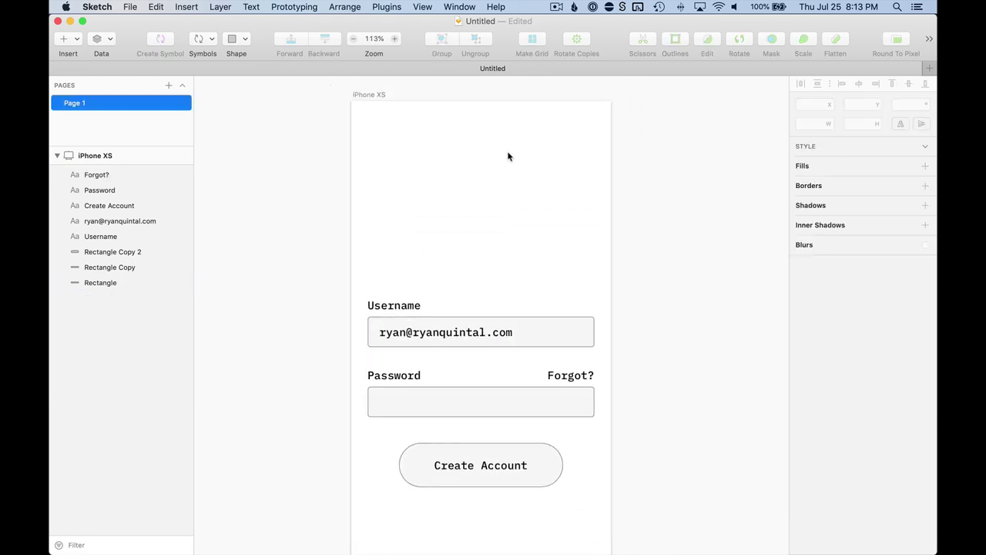
{"action": "scroll", "coordinate": [458, 243], "scroll_direction": "down", "scroll_amount": 3}
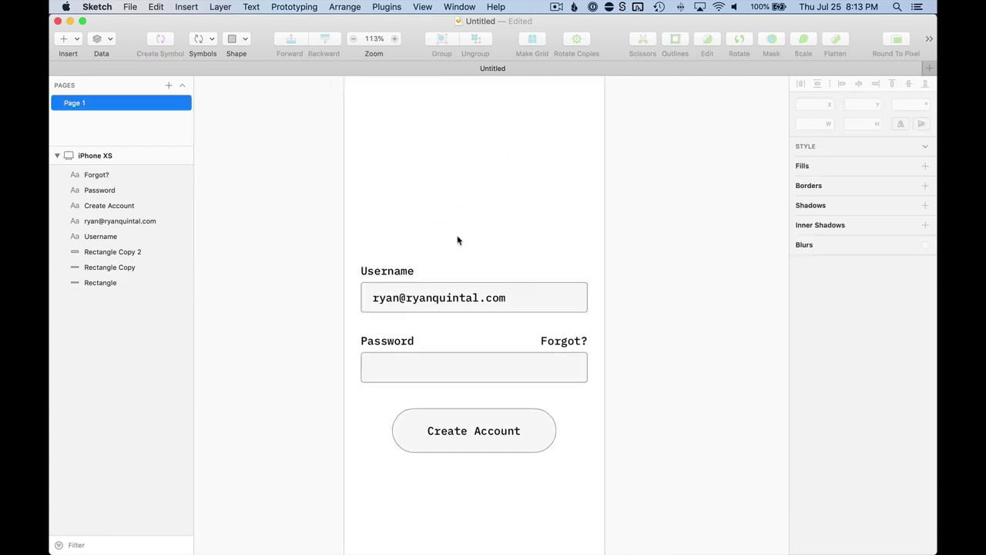
{"action": "scroll", "coordinate": [458, 227], "scroll_direction": "down", "scroll_amount": 1}
{"action": "scroll", "coordinate": [454, 176], "scroll_direction": "up", "scroll_amount": 3}
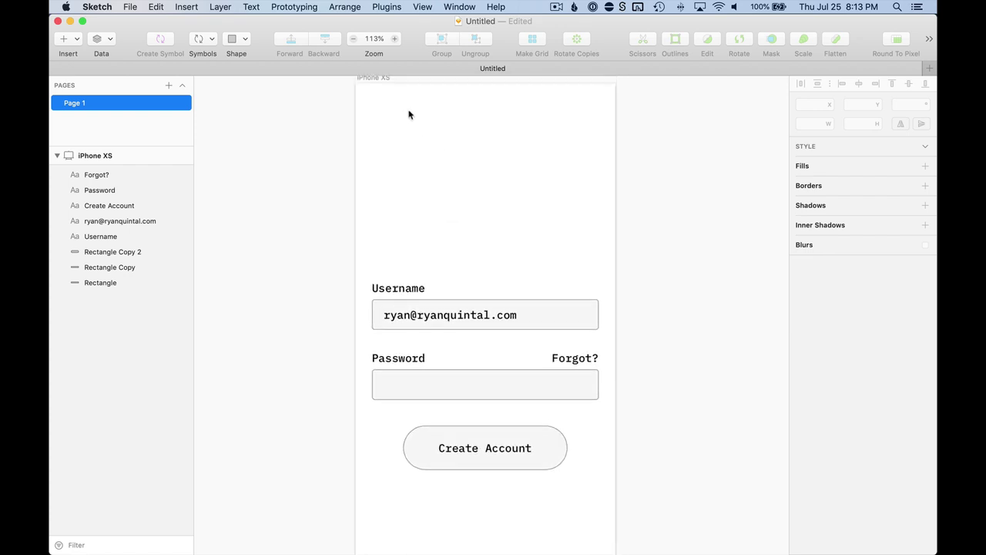
Step: Draw a rectangle covering the whole artboard
{"action": "key", "text": "r"}
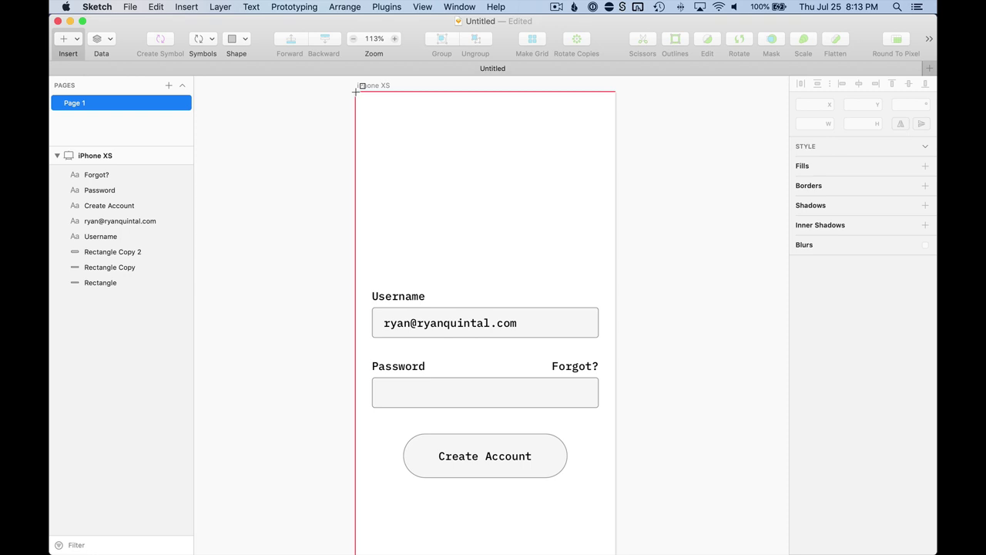
{"action": "left_click_drag", "start_coordinate": [356, 92], "coordinate": [617, 430]}
{"action": "scroll", "coordinate": [641, 434], "scroll_direction": "down", "scroll_amount": 5}
{"action": "scroll", "coordinate": [621, 359], "scroll_direction": "up", "scroll_amount": 5}
{"action": "scroll", "coordinate": [563, 261], "scroll_direction": "down", "scroll_amount": 3}
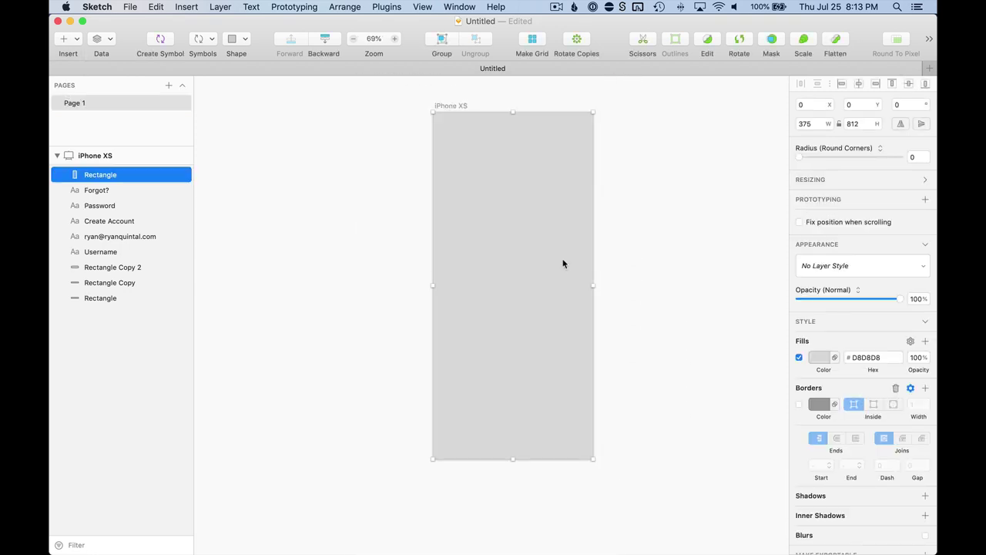
{"action": "scroll", "coordinate": [564, 262], "scroll_direction": "up", "scroll_amount": 2}
{"action": "left_click", "coordinate": [629, 258]}
{"action": "left_click", "coordinate": [546, 335]}
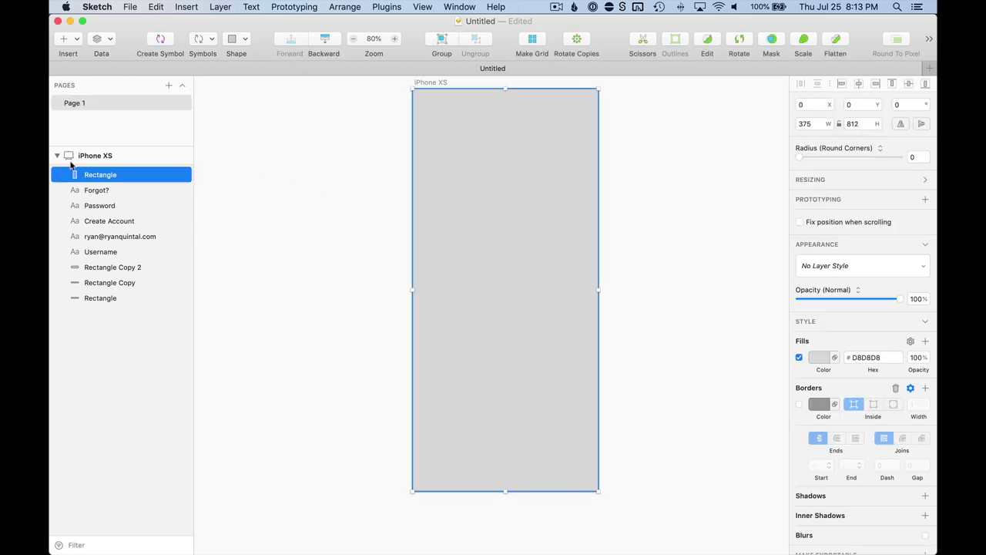
Step: Send the grey rectangle to the back with Cmd+Option+[ so the form shows again
{"action": "left_click_drag", "start_coordinate": [106, 176], "coordinate": [115, 306]}
{"action": "key", "text": "super+z"}
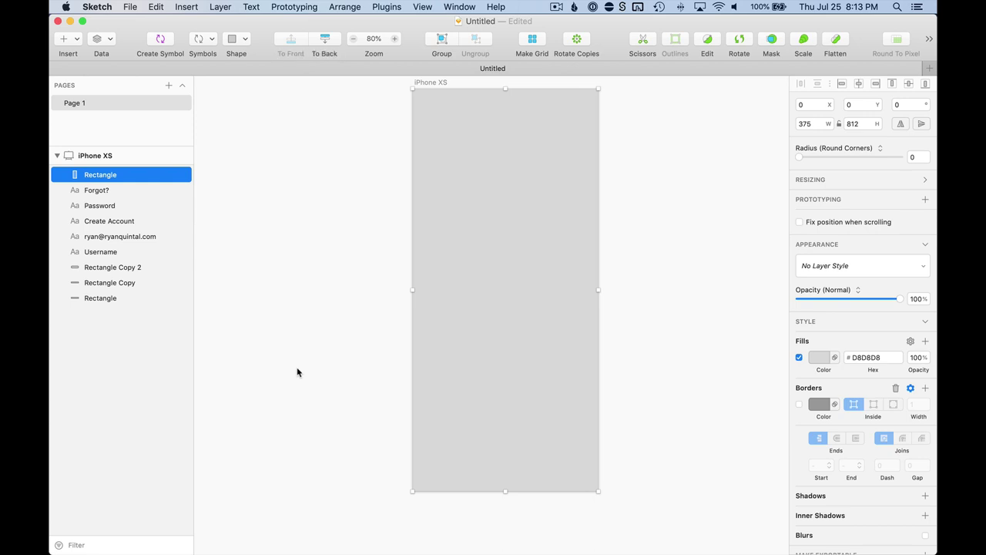
{"action": "key", "text": "super+alt+bracketleft"}
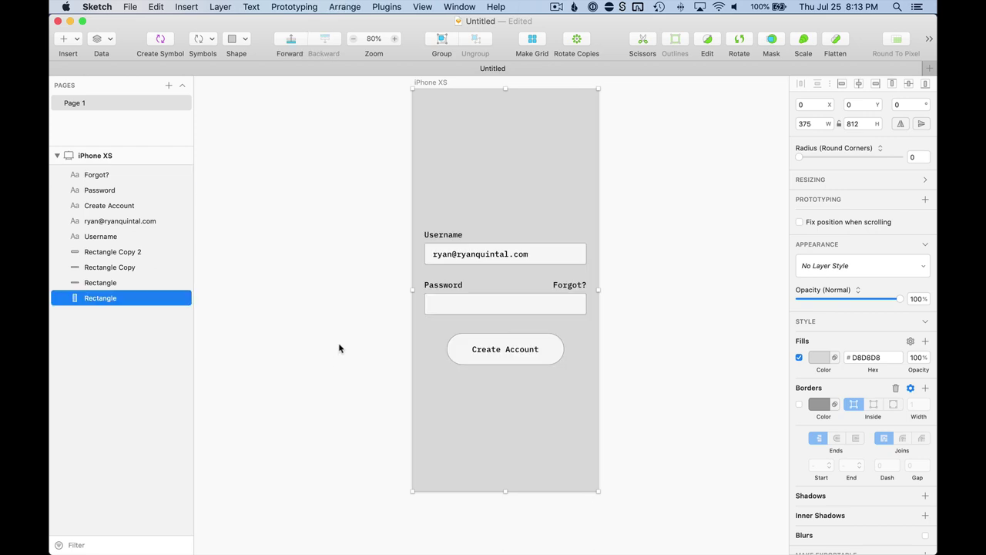
{"action": "left_click", "coordinate": [341, 348]}
{"action": "scroll", "coordinate": [342, 347], "scroll_direction": "up", "scroll_amount": 5}
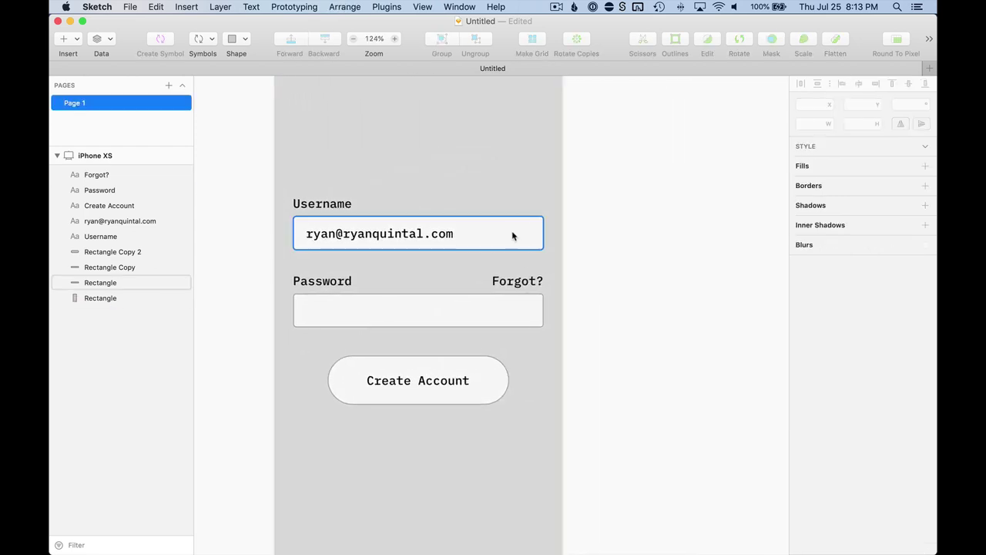
{"action": "scroll", "coordinate": [555, 254], "scroll_direction": "left", "scroll_amount": 4}
{"action": "scroll", "coordinate": [702, 154], "scroll_direction": "up", "scroll_amount": 3}
{"action": "left_click", "coordinate": [568, 181]}
{"action": "left_click", "coordinate": [669, 229]}
Step: Fit the whole artboard in view and pan around to review the login form
{"action": "key", "text": "super+1"}
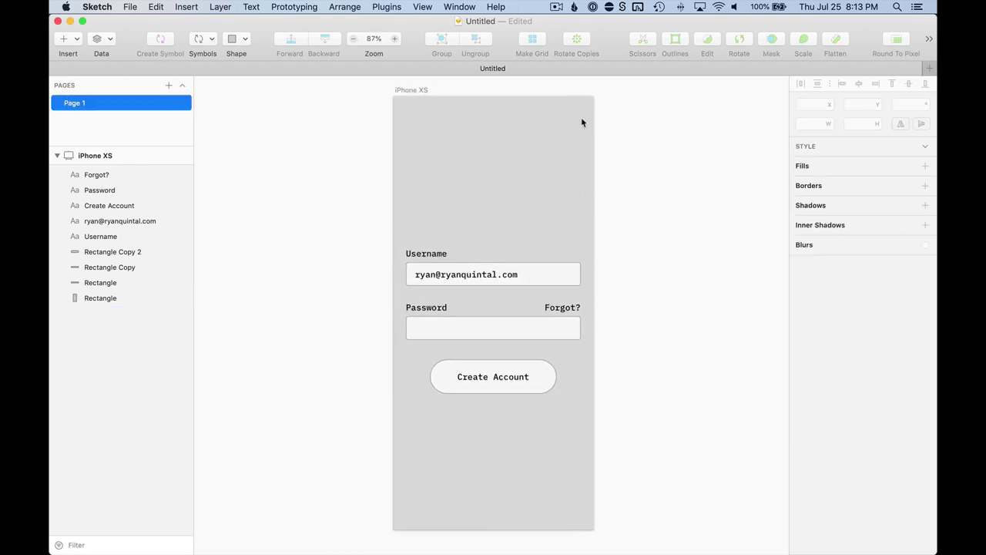
{"action": "scroll", "coordinate": [562, 395], "scroll_direction": "up", "scroll_amount": 4}
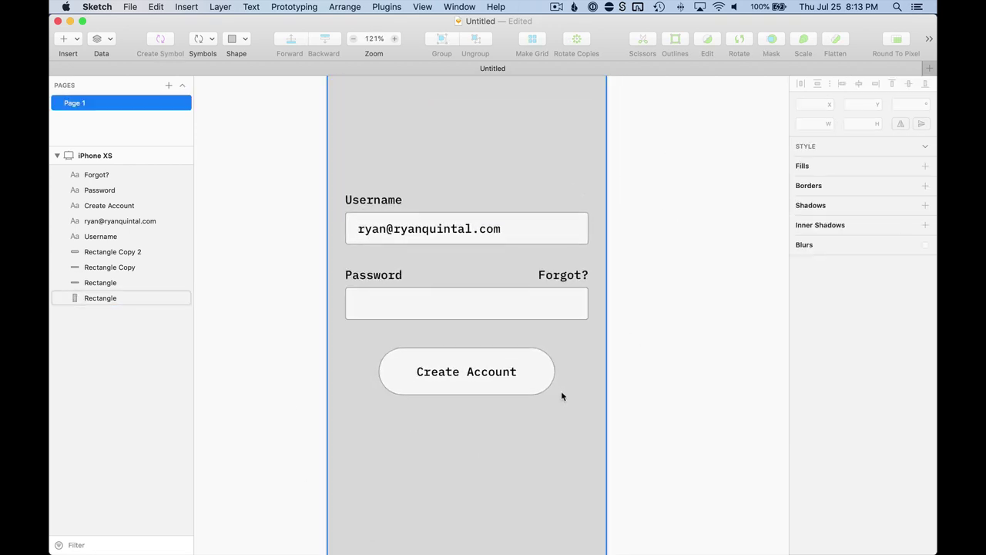
{"action": "scroll", "coordinate": [577, 330], "scroll_direction": "left", "scroll_amount": 3}
{"action": "scroll", "coordinate": [577, 331], "scroll_direction": "down", "scroll_amount": 3}
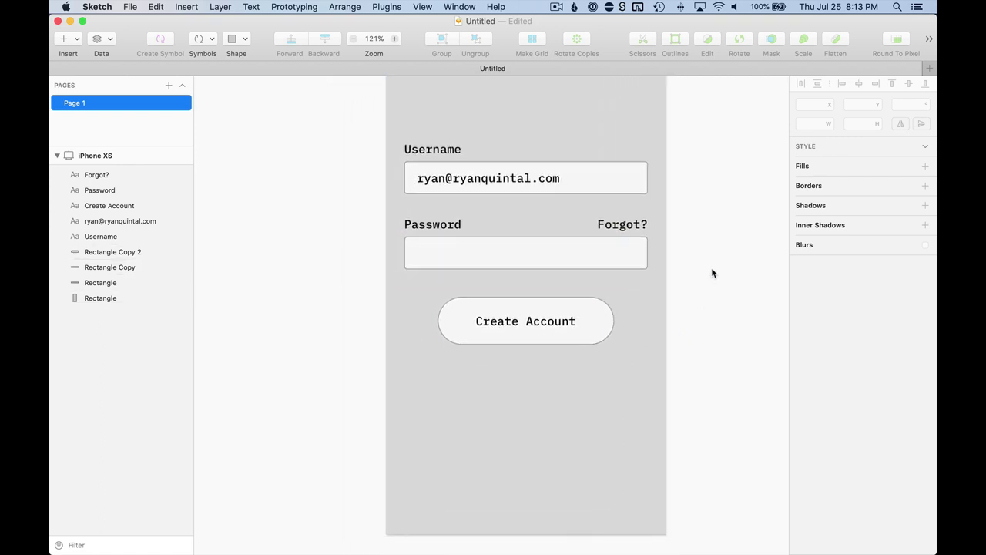
{"action": "scroll", "coordinate": [562, 231], "scroll_direction": "down", "scroll_amount": 3}
{"action": "scroll", "coordinate": [655, 225], "scroll_direction": "up", "scroll_amount": 4}
{"action": "scroll", "coordinate": [655, 225], "scroll_direction": "right", "scroll_amount": 2}
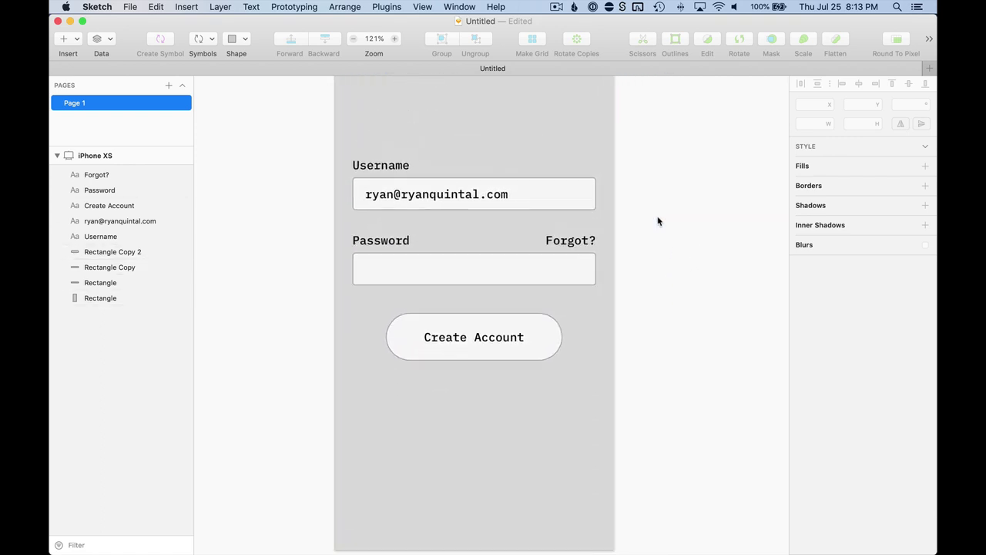
{"action": "scroll", "coordinate": [658, 221], "scroll_direction": "up", "scroll_amount": 5}
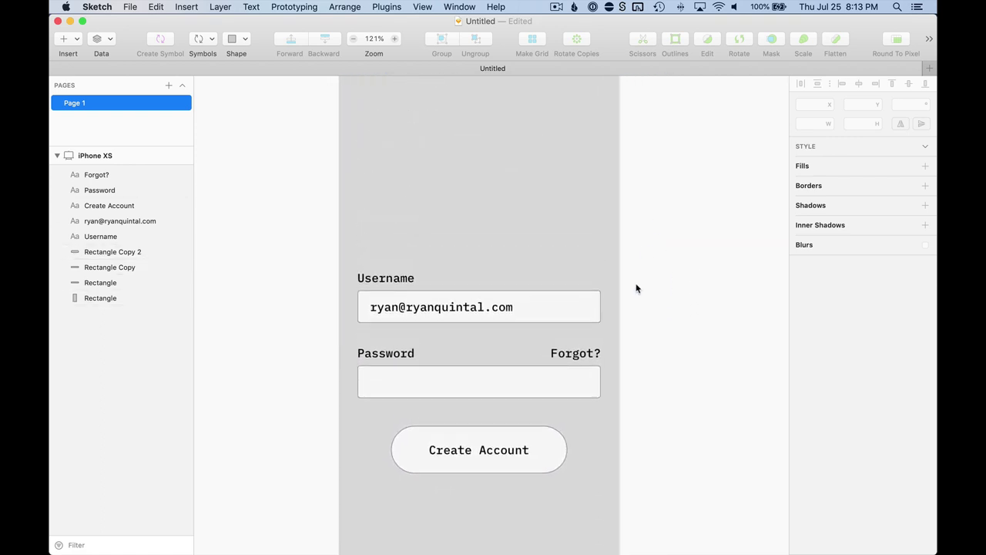
{"action": "scroll", "coordinate": [636, 288], "scroll_direction": "down", "scroll_amount": 6}
{"action": "scroll", "coordinate": [636, 288], "scroll_direction": "left", "scroll_amount": 2}
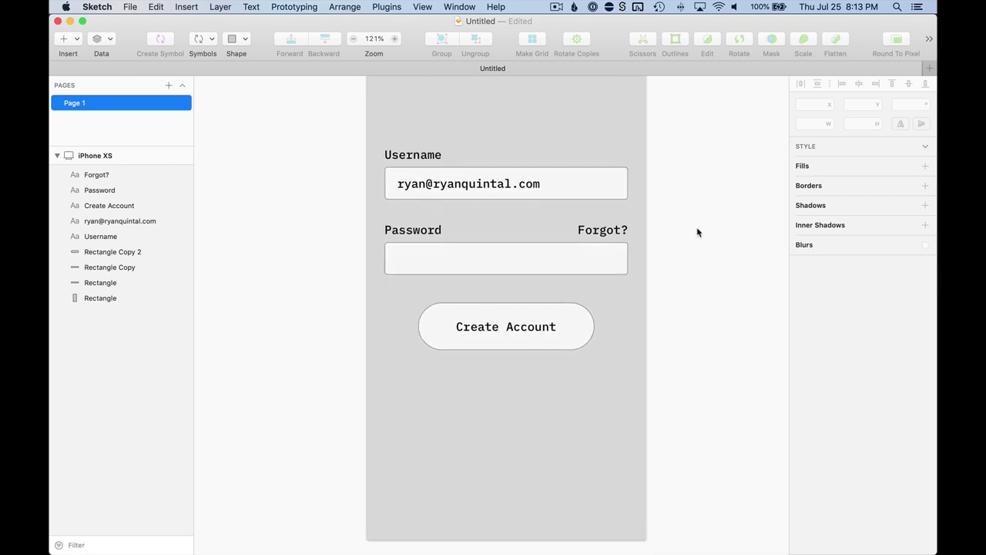
Step: Duplicate the Forgot? text below the Create Account button and change it to 'Sign In'
{"action": "left_click", "coordinate": [608, 231]}
{"action": "left_click_drag", "start_coordinate": [608, 231], "coordinate": [508, 392]}
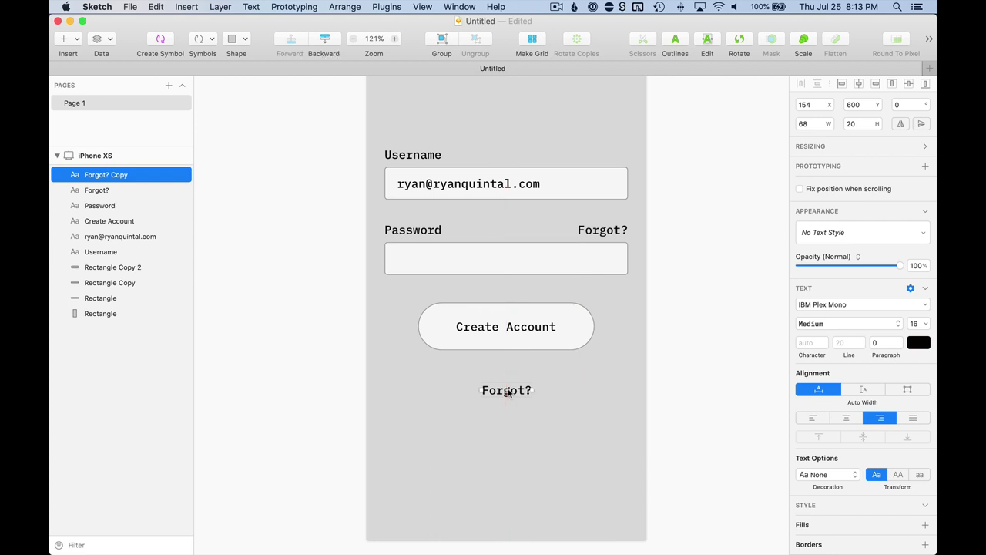
{"action": "double_click", "coordinate": [508, 393]}
{"action": "type", "text": "Sign In"}
{"action": "key", "text": "Escape"}
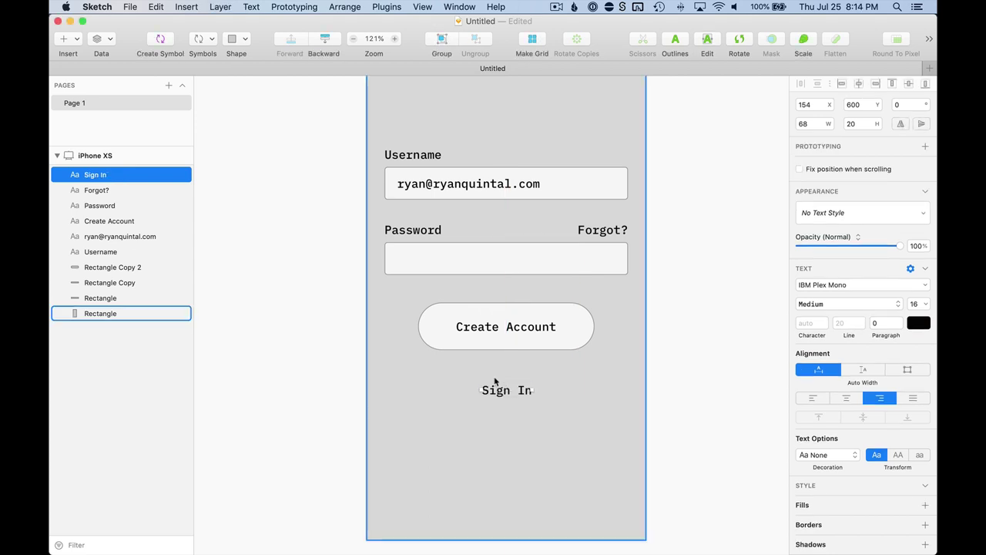
Step: Add a centred 'Already have an account?' line above Sign In
{"action": "mouse_move", "coordinate": [500, 398]}
{"action": "left_mouse_down"}
{"action": "mouse_move", "coordinate": [498, 454]}
{"action": "mouse_move", "coordinate": [502, 402]}
{"action": "left_mouse_up"}
{"action": "key", "text": "Return"}
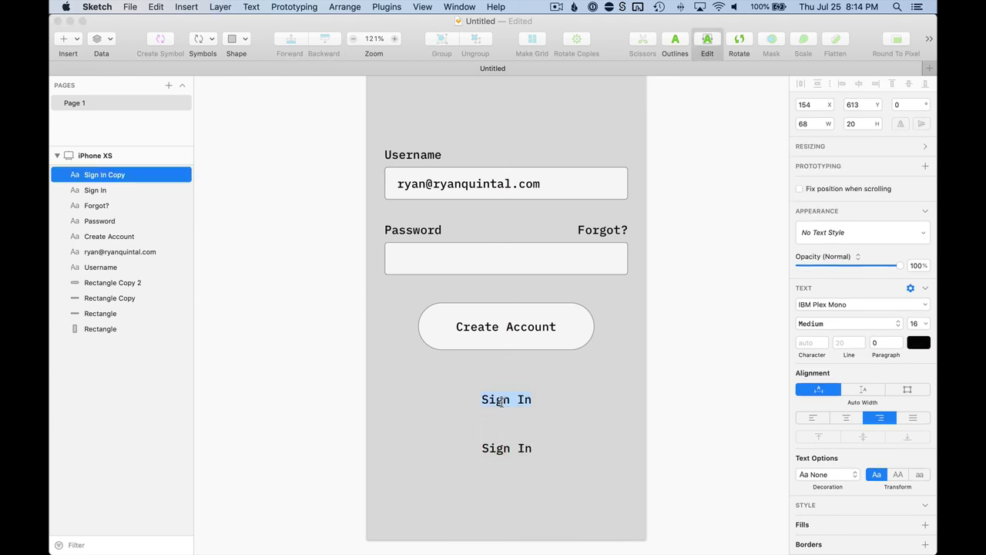
{"action": "type", "text": "Al"}
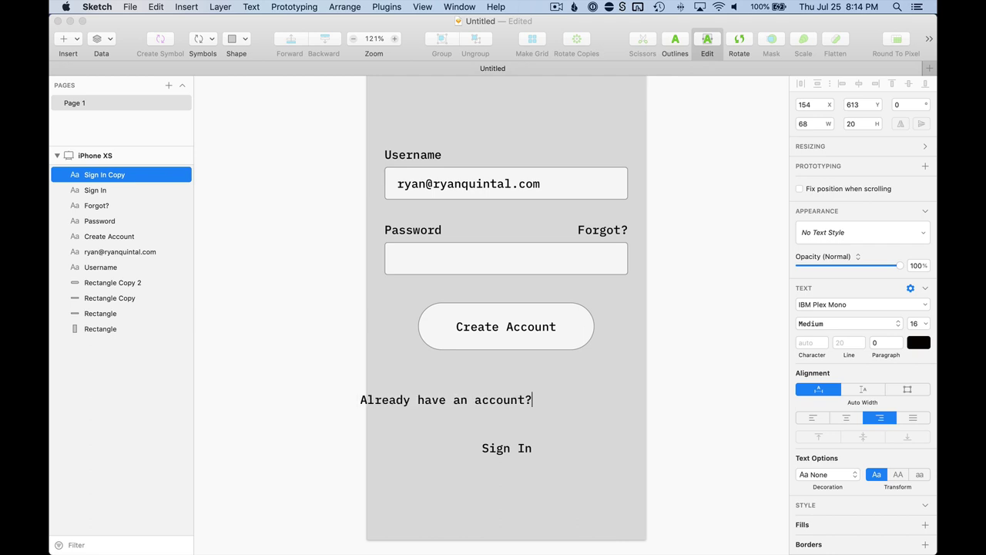
{"action": "key", "text": "Escape"}
{"action": "left_click_drag", "start_coordinate": [510, 409], "coordinate": [566, 402]}
Step: Tighten Sign In under the question and move both lines up beneath the button
{"action": "left_click", "coordinate": [660, 372]}
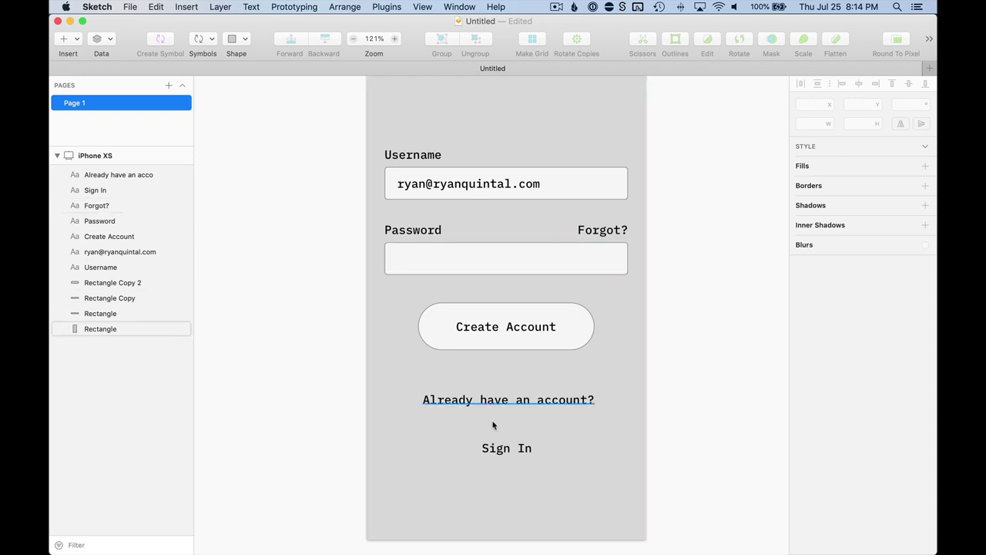
{"action": "left_click", "coordinate": [509, 396]}
{"action": "left_click_drag", "start_coordinate": [510, 447], "coordinate": [506, 431]}
{"action": "left_click", "coordinate": [517, 399], "text": "shift"}
{"action": "left_click_drag", "start_coordinate": [519, 397], "coordinate": [521, 376]}
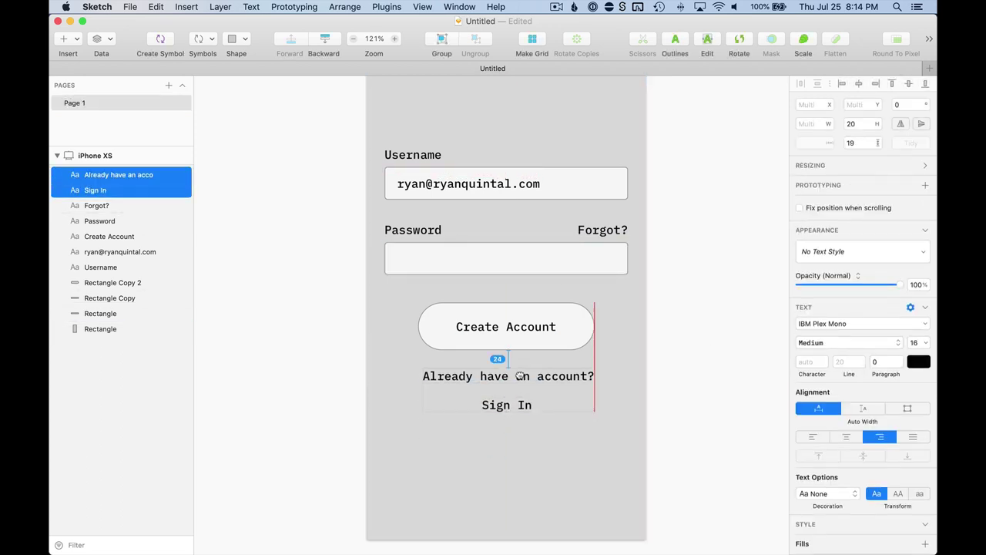
{"action": "left_click", "coordinate": [616, 303]}
Step: Move the Create Account button and its label up closer to the Password field
{"action": "left_click", "coordinate": [565, 323]}
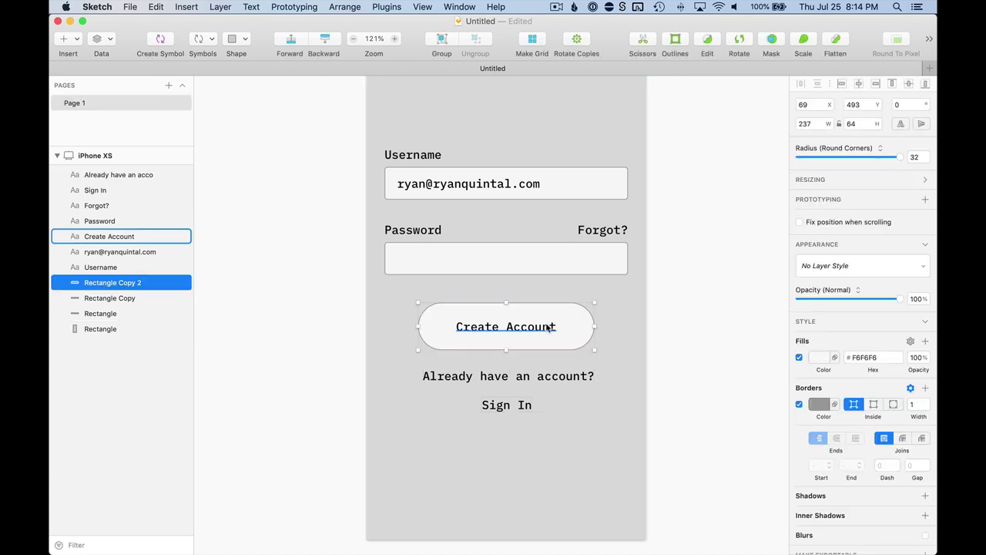
{"action": "left_click", "coordinate": [552, 324], "text": "shift"}
{"action": "left_click_drag", "start_coordinate": [551, 316], "coordinate": [553, 297]}
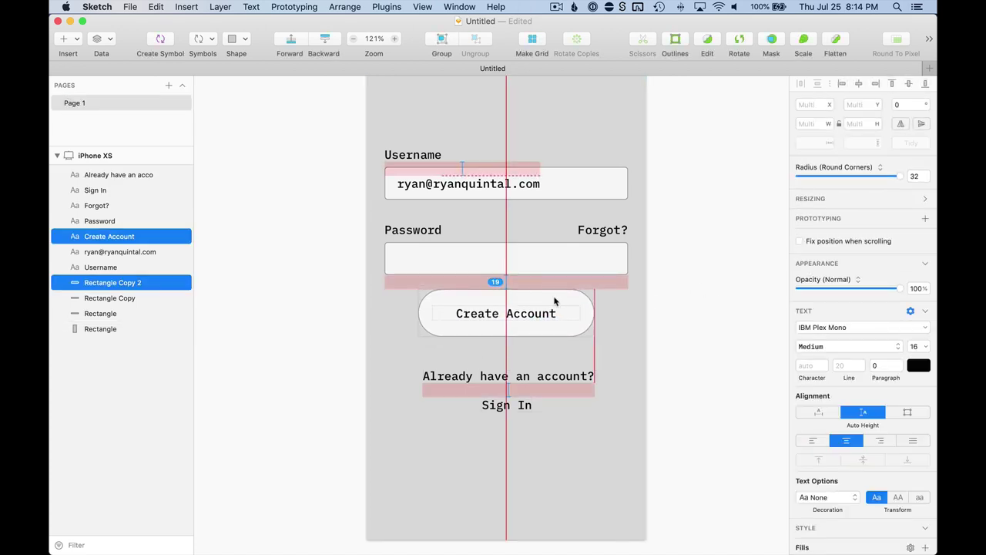
{"action": "left_click", "coordinate": [682, 257]}
{"action": "scroll", "coordinate": [682, 258], "scroll_direction": "left", "scroll_amount": 3}
{"action": "scroll", "coordinate": [683, 257], "scroll_direction": "up", "scroll_amount": 2}
{"action": "left_click", "coordinate": [645, 257]}
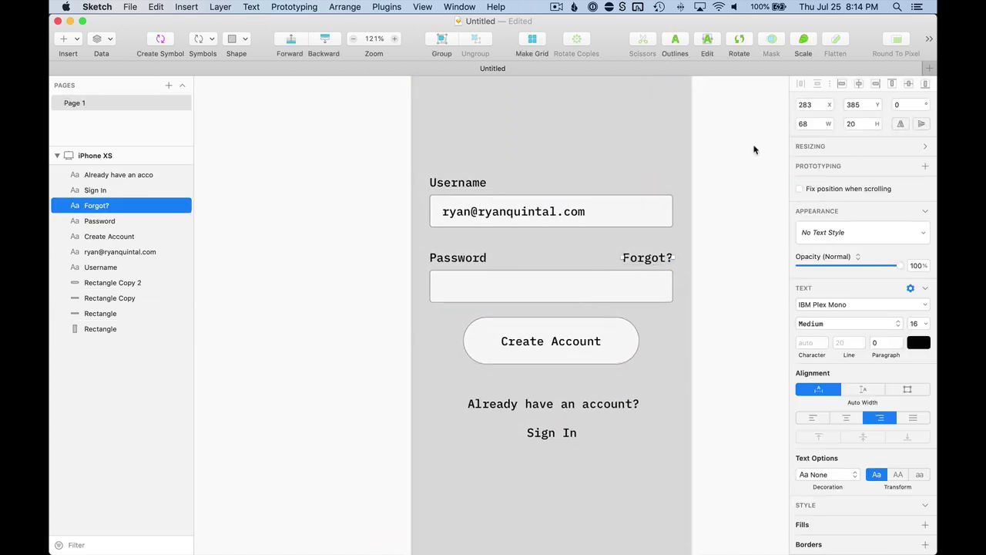
{"action": "scroll", "coordinate": [728, 160], "scroll_direction": "down", "scroll_amount": 3}
{"action": "left_click", "coordinate": [728, 159]}
{"action": "scroll", "coordinate": [729, 159], "scroll_direction": "right", "scroll_amount": 2}
{"action": "scroll", "coordinate": [729, 159], "scroll_direction": "up", "scroll_amount": 2}
{"action": "scroll", "coordinate": [619, 395], "scroll_direction": "up", "scroll_amount": 3}
{"action": "scroll", "coordinate": [648, 331], "scroll_direction": "up", "scroll_amount": 2}
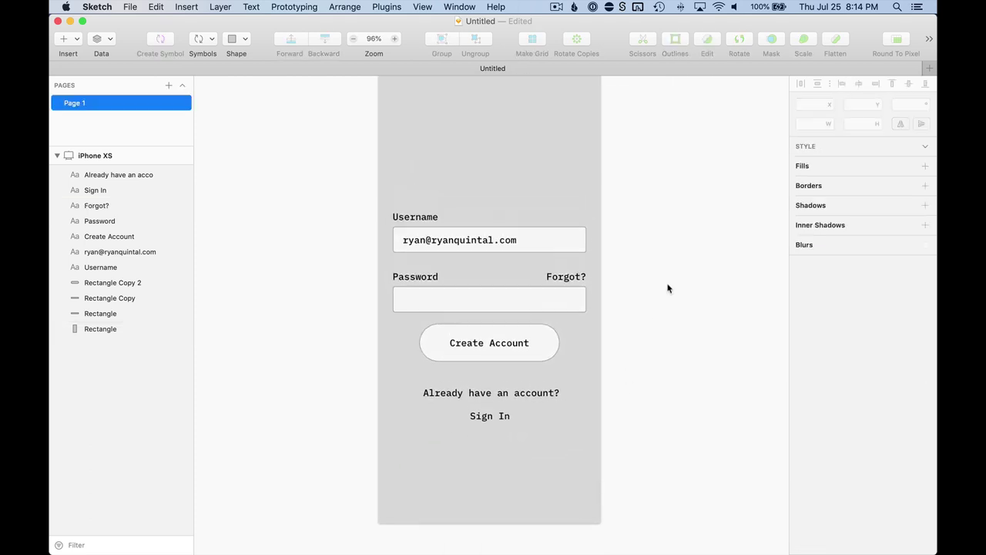
{"action": "scroll", "coordinate": [672, 268], "scroll_direction": "left", "scroll_amount": 2}
{"action": "scroll", "coordinate": [670, 263], "scroll_direction": "down", "scroll_amount": 1}
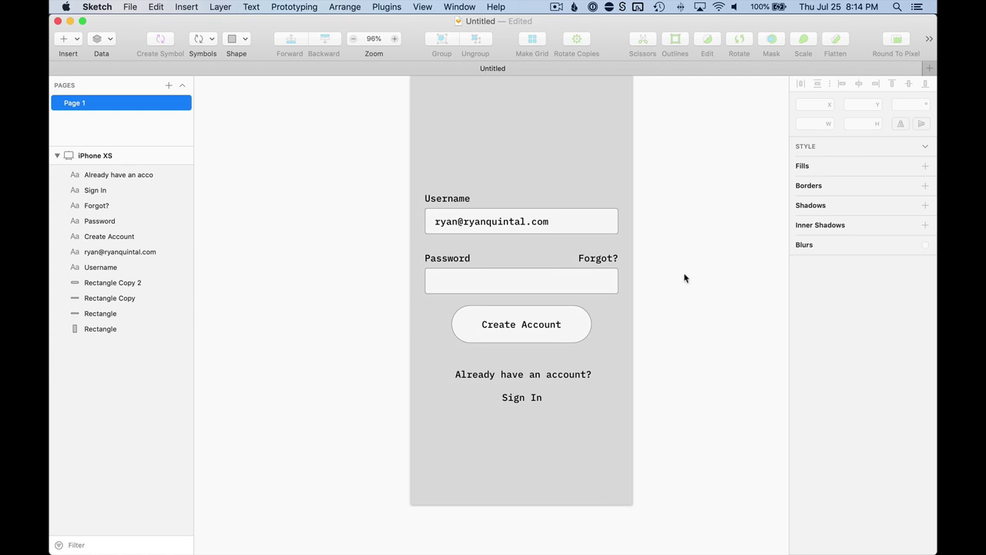
{"action": "scroll", "coordinate": [649, 298], "scroll_direction": "up", "scroll_amount": 6}
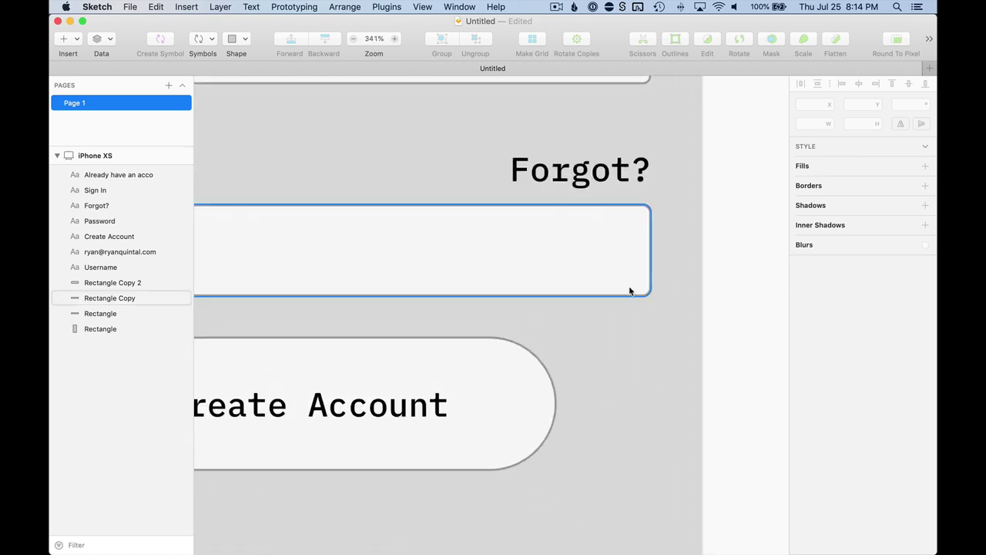
Step: Draw an 18×18 square icon placeholder inside the Password field's right end
{"action": "key", "text": "r"}
{"action": "mouse_move", "coordinate": [612, 259]}
{"action": "left_mouse_down"}
{"action": "mouse_move", "coordinate": [622, 260]}
{"action": "mouse_move", "coordinate": [599, 255]}
{"action": "left_mouse_up"}
{"action": "scroll", "coordinate": [617, 247], "scroll_direction": "down", "scroll_amount": 10}
{"action": "left_click", "coordinate": [711, 227]}
{"action": "scroll", "coordinate": [710, 228], "scroll_direction": "up", "scroll_amount": 3}
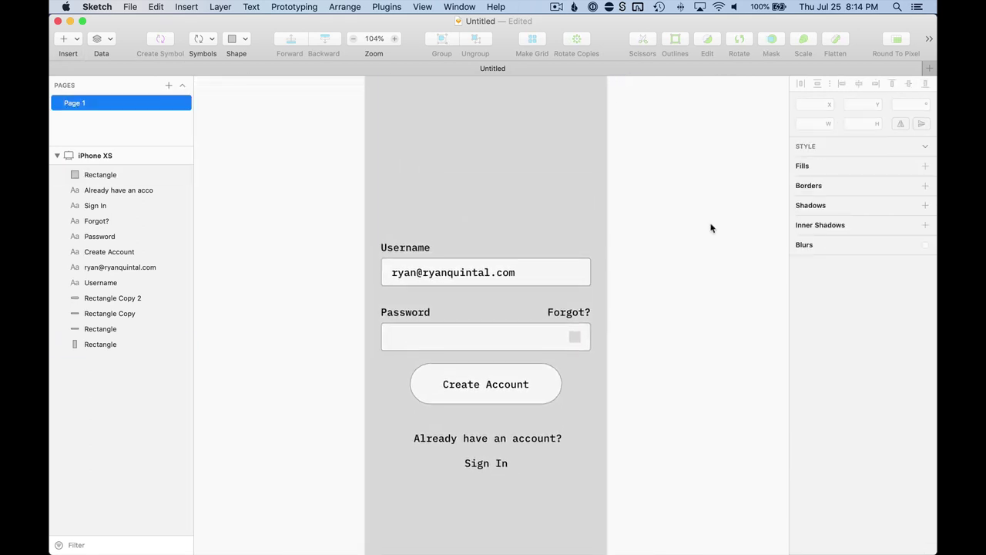
{"action": "scroll", "coordinate": [710, 228], "scroll_direction": "down", "scroll_amount": 5}
{"action": "scroll", "coordinate": [710, 227], "scroll_direction": "right", "scroll_amount": 2}
{"action": "scroll", "coordinate": [704, 220], "scroll_direction": "up", "scroll_amount": 3}
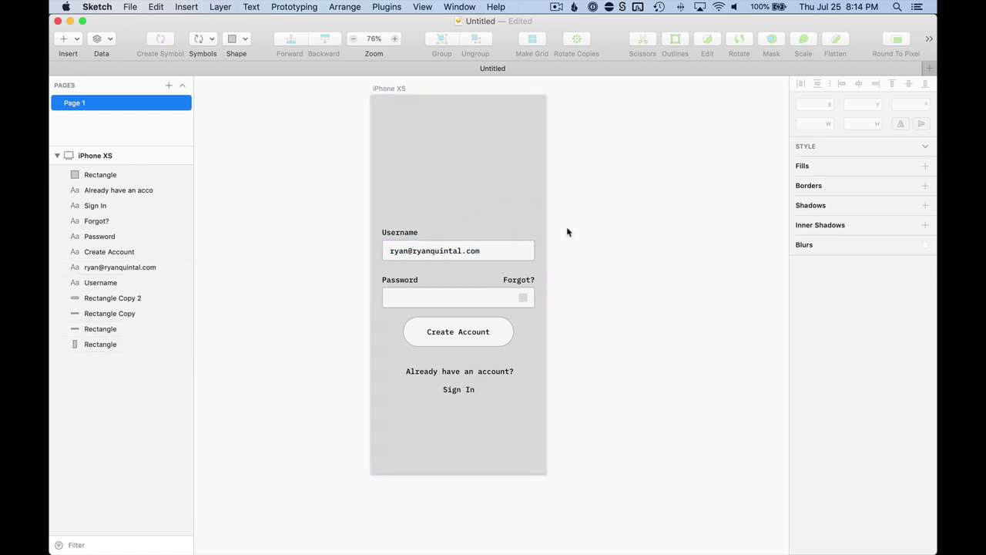
{"action": "left_click", "coordinate": [518, 166]}
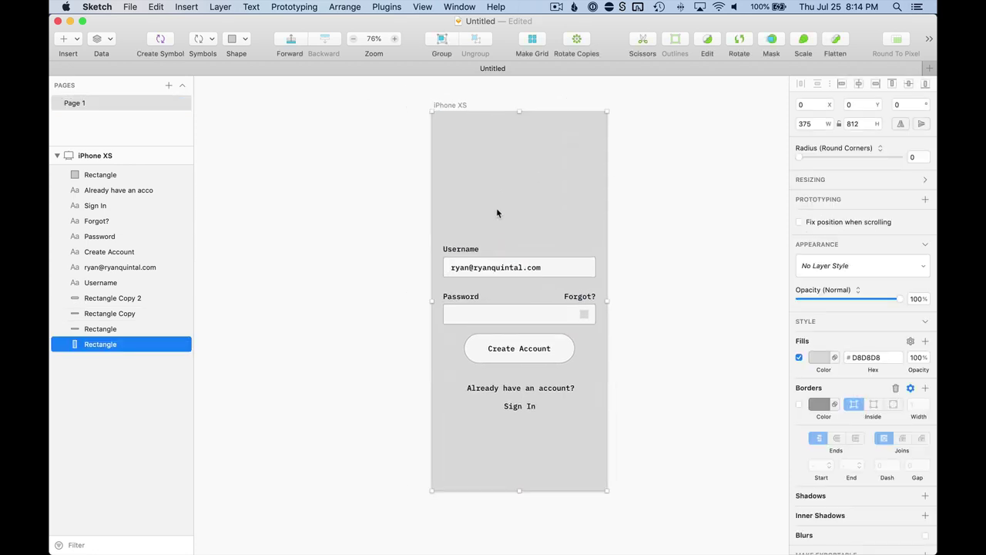
{"action": "scroll", "coordinate": [496, 207], "scroll_direction": "up", "scroll_amount": 3}
{"action": "scroll", "coordinate": [518, 184], "scroll_direction": "down", "scroll_amount": 4}
{"action": "key", "text": "super+d"}
{"action": "key", "text": "super+z"}
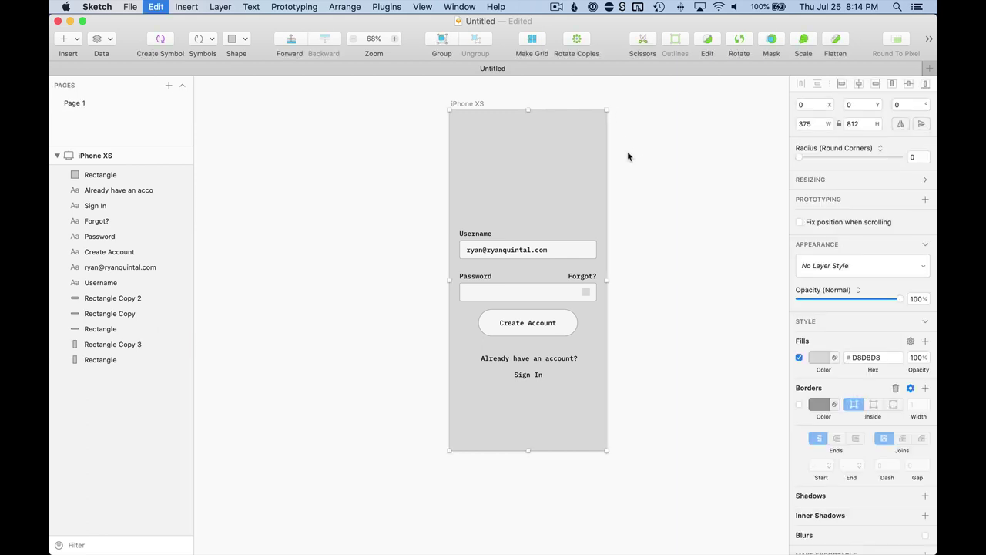
{"action": "left_click", "coordinate": [668, 176]}
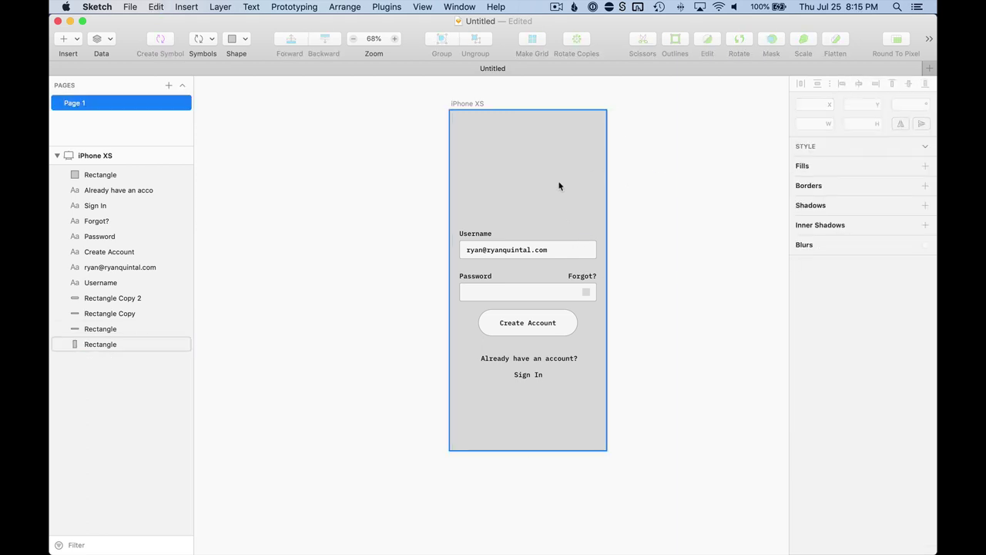
{"action": "key", "text": "r"}
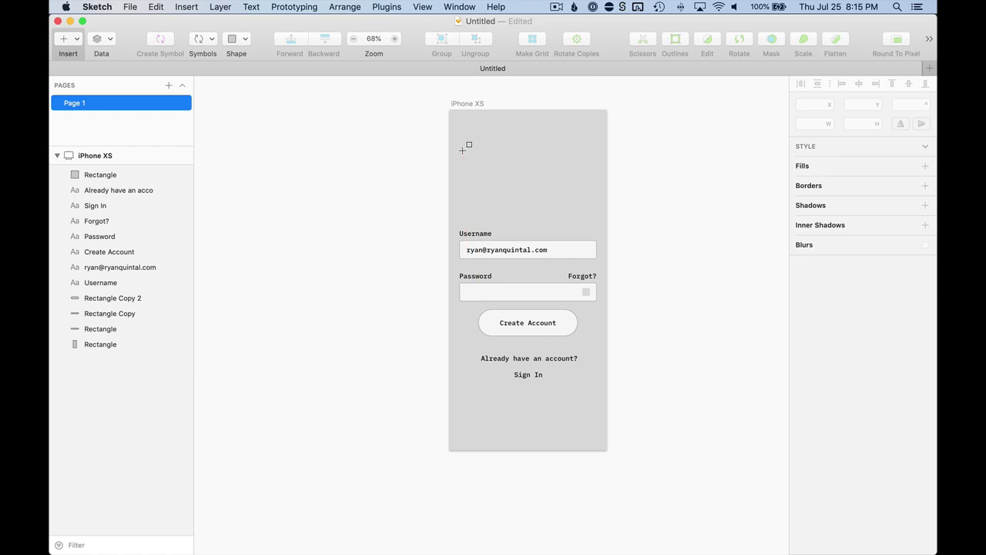
{"action": "left_click_drag", "start_coordinate": [460, 148], "coordinate": [596, 195]}
{"action": "left_click", "coordinate": [673, 185]}
{"action": "left_click", "coordinate": [560, 180]}
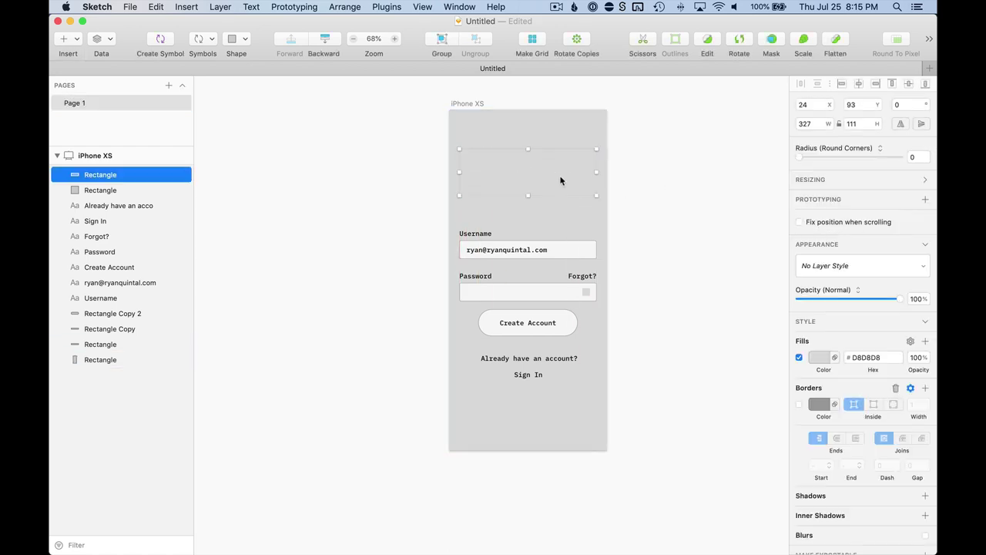
{"action": "left_click", "coordinate": [651, 156]}
{"action": "scroll", "coordinate": [651, 156], "scroll_direction": "up", "scroll_amount": 5}
{"action": "left_click", "coordinate": [513, 188]}
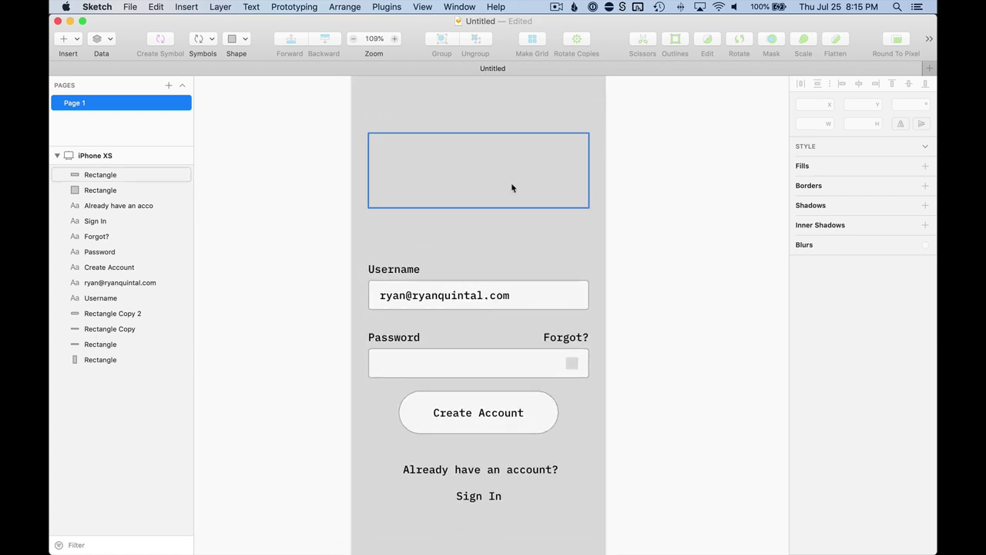
{"action": "left_click_drag", "start_coordinate": [588, 170], "coordinate": [564, 169]}
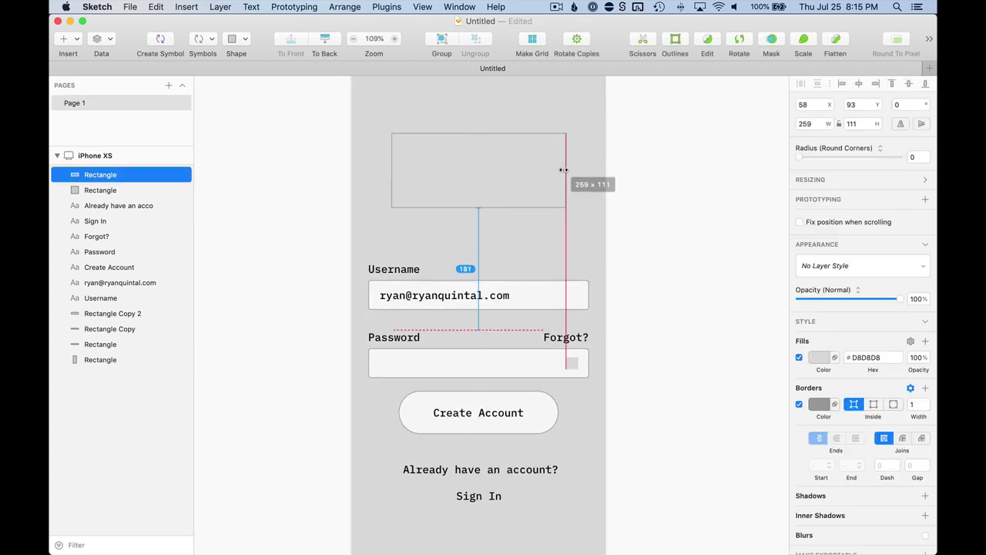
{"action": "left_click", "coordinate": [671, 194]}
{"action": "left_click", "coordinate": [495, 161]}
{"action": "scroll", "coordinate": [495, 161], "scroll_direction": "down", "scroll_amount": 3}
{"action": "left_click", "coordinate": [667, 164]}
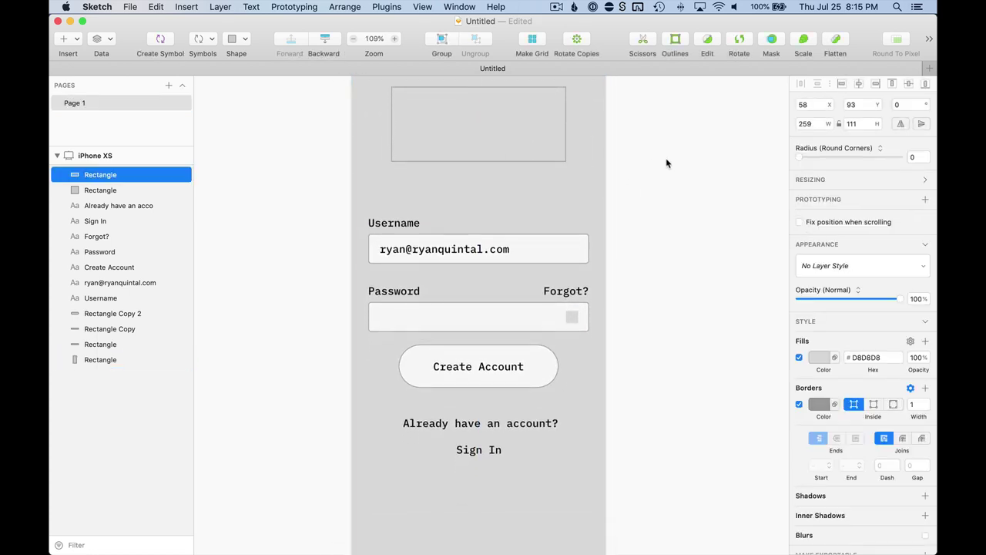
{"action": "scroll", "coordinate": [667, 164], "scroll_direction": "down", "scroll_amount": 5}
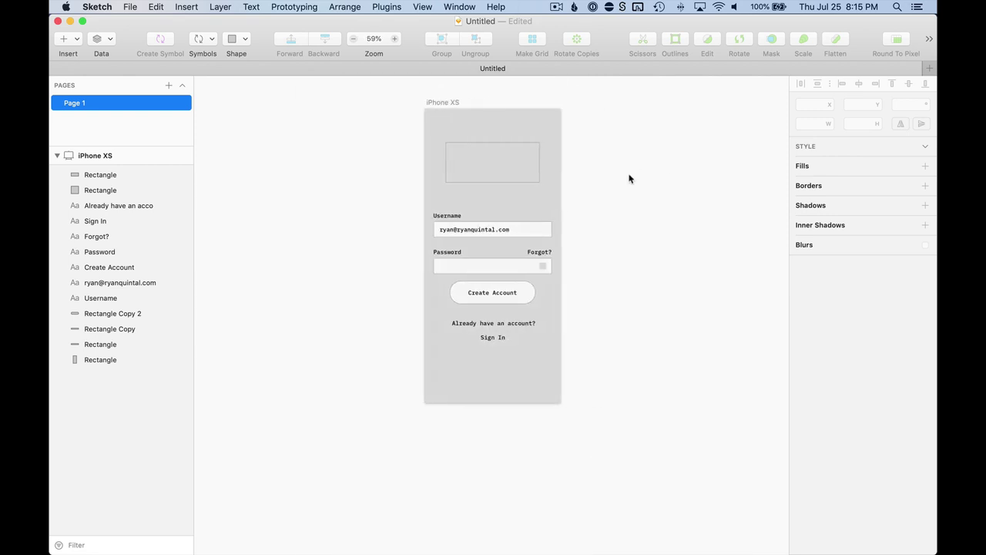
{"action": "scroll", "coordinate": [577, 209], "scroll_direction": "up", "scroll_amount": 3}
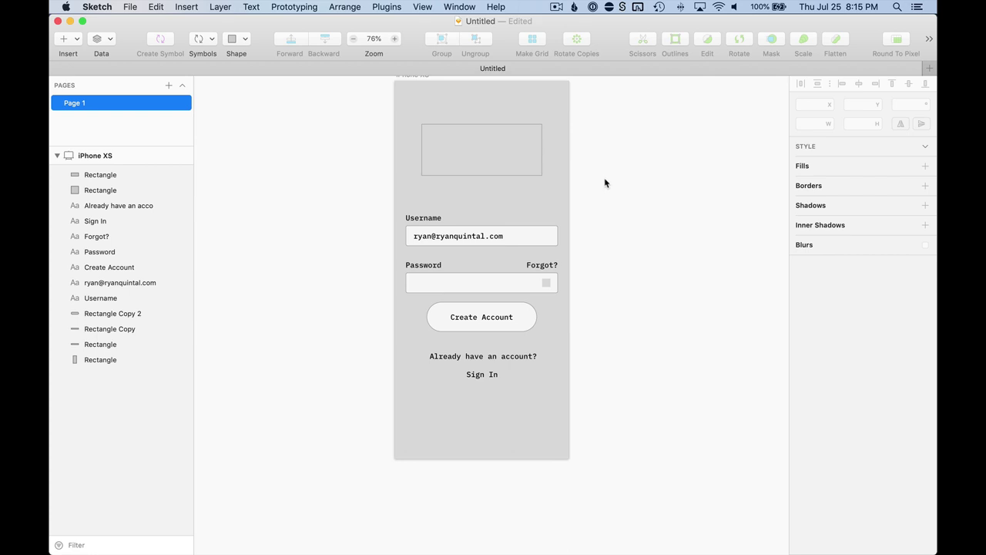
{"action": "scroll", "coordinate": [604, 187], "scroll_direction": "up", "scroll_amount": 3}
{"action": "scroll", "coordinate": [604, 187], "scroll_direction": "down", "scroll_amount": 2}
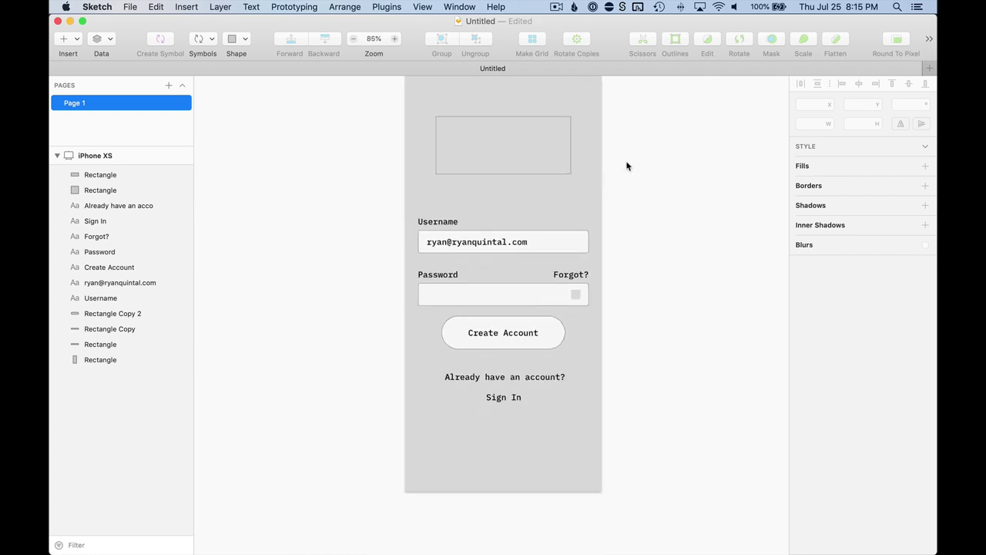
{"action": "left_click", "coordinate": [500, 126]}
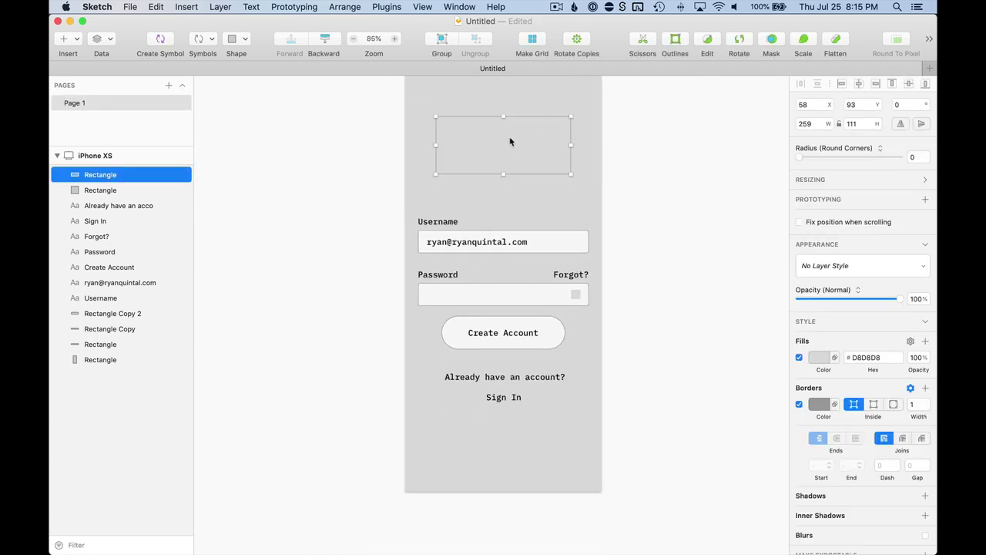
{"action": "left_click", "coordinate": [513, 334]}
{"action": "left_click", "coordinate": [678, 206]}
{"action": "scroll", "coordinate": [678, 205], "scroll_direction": "right", "scroll_amount": 2}
{"action": "scroll", "coordinate": [678, 206], "scroll_direction": "down", "scroll_amount": 3}
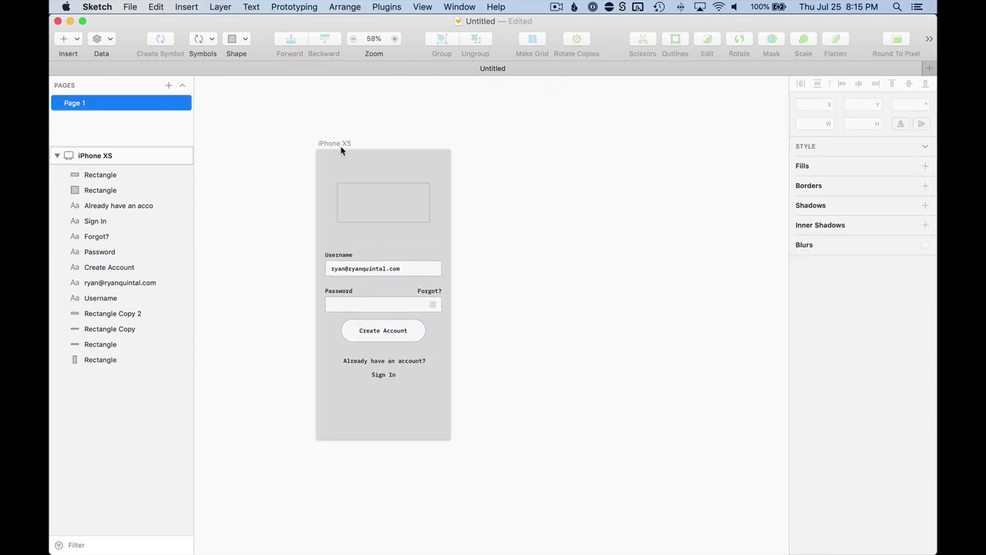
Step: Copy the iPhone XS artboard to the right of the original and save as signup-form.sketch on Desktop
{"action": "left_click", "coordinate": [339, 148]}
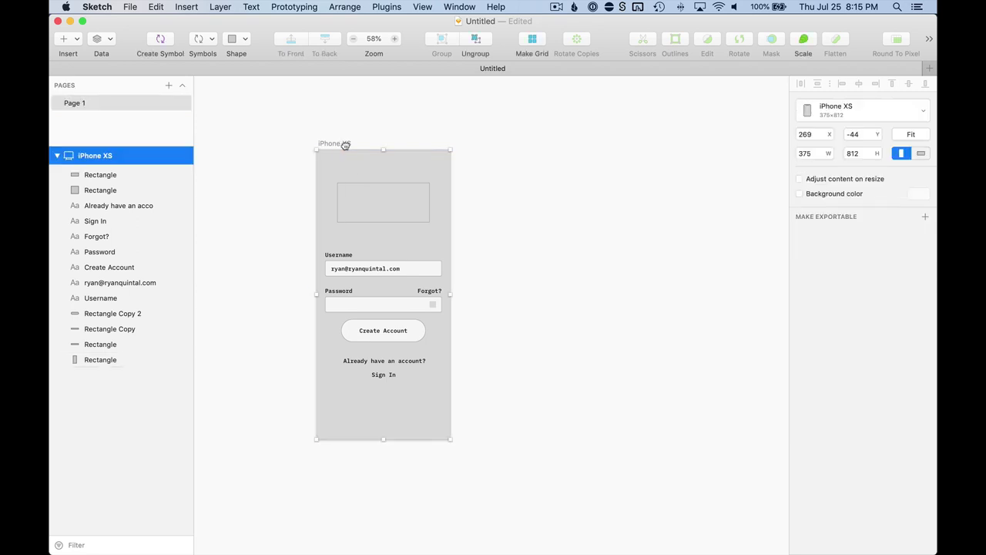
{"action": "left_click_drag", "start_coordinate": [339, 148], "coordinate": [557, 127], "text": "alt"}
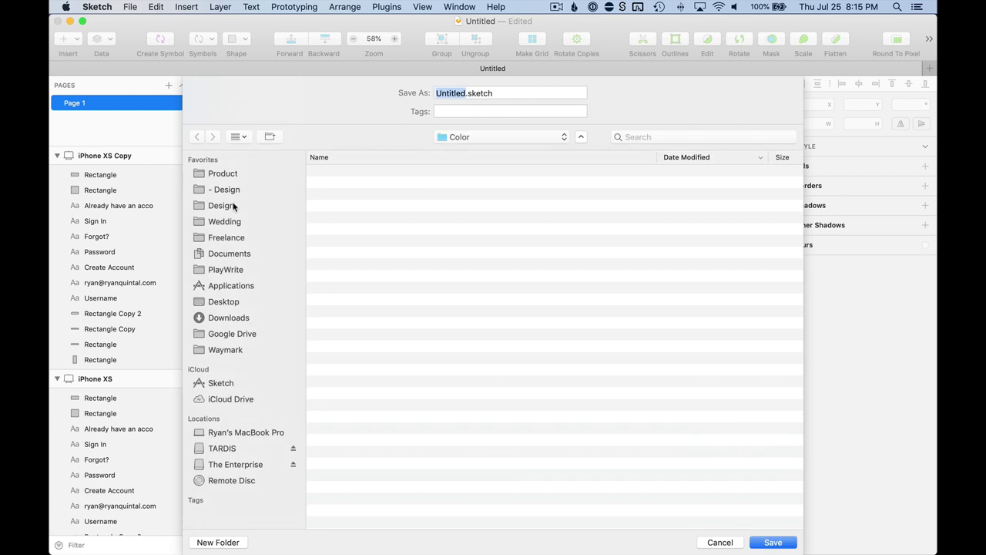
{"action": "left_click", "coordinate": [229, 300]}
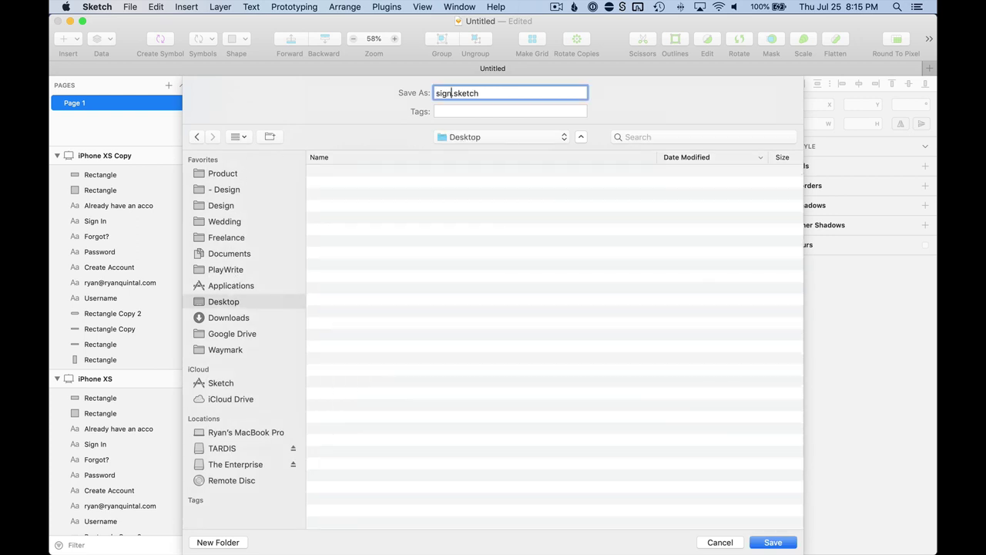
{"action": "key", "text": "Return"}
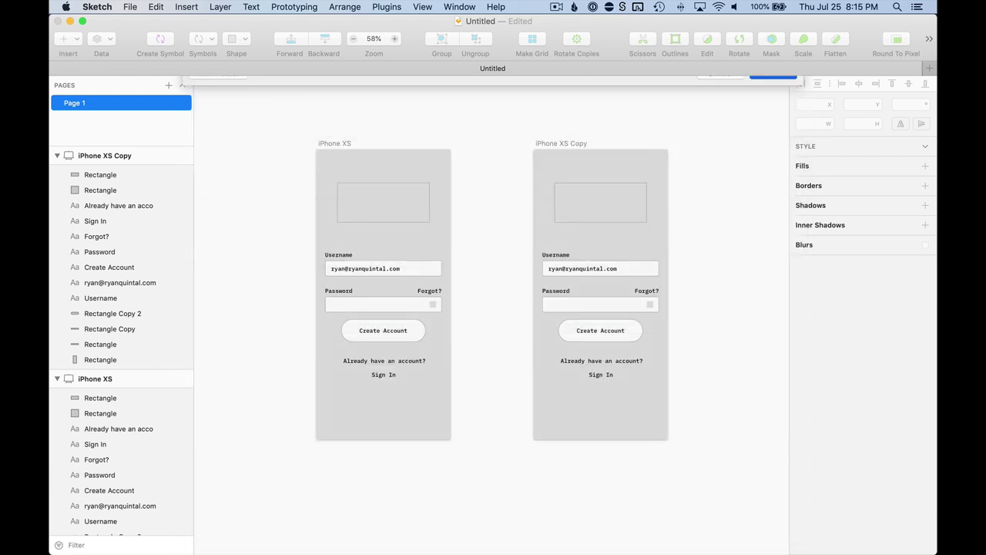
{"action": "scroll", "coordinate": [498, 206], "scroll_direction": "up", "scroll_amount": 5}
Step: Undo the misplaced copy and duplicate iPhone XS level with the original artboard
{"action": "scroll", "coordinate": [436, 241], "scroll_direction": "down", "scroll_amount": 4}
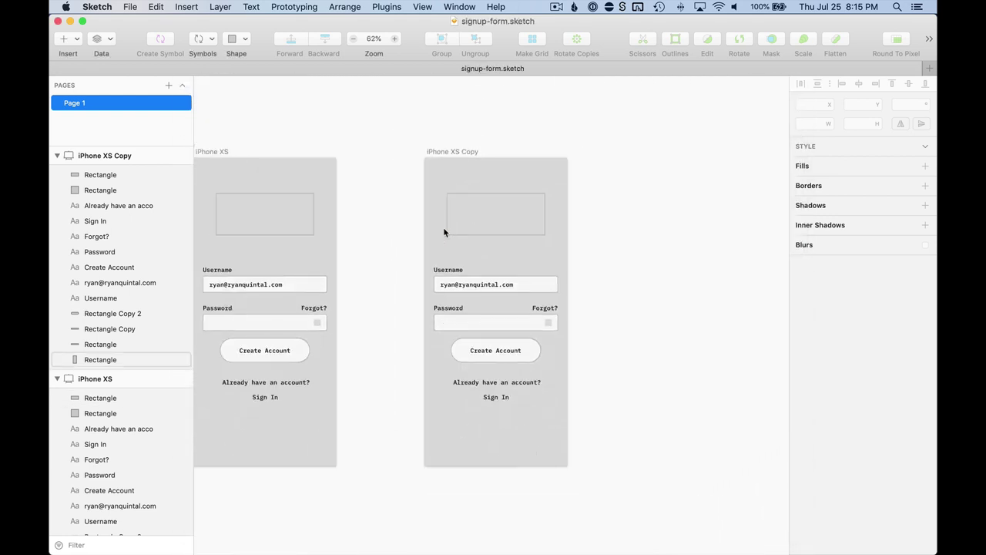
{"action": "scroll", "coordinate": [400, 178], "scroll_direction": "left", "scroll_amount": 3}
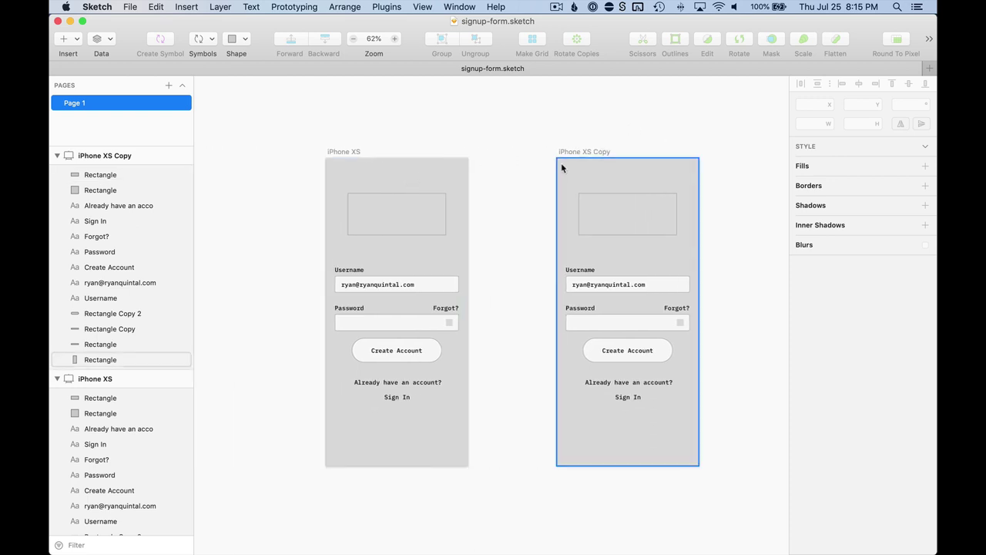
{"action": "key", "text": "super+z"}
{"action": "left_click", "coordinate": [342, 152]}
{"action": "left_click_drag", "start_coordinate": [341, 152], "coordinate": [555, 159], "text": "alt"}
{"action": "left_click", "coordinate": [583, 132]}
Step: Pan around the canvas to check the iPhone XS and iPhone XS Copy artboards
{"action": "scroll", "coordinate": [582, 134], "scroll_direction": "right", "scroll_amount": 3}
{"action": "scroll", "coordinate": [581, 134], "scroll_direction": "down", "scroll_amount": 1}
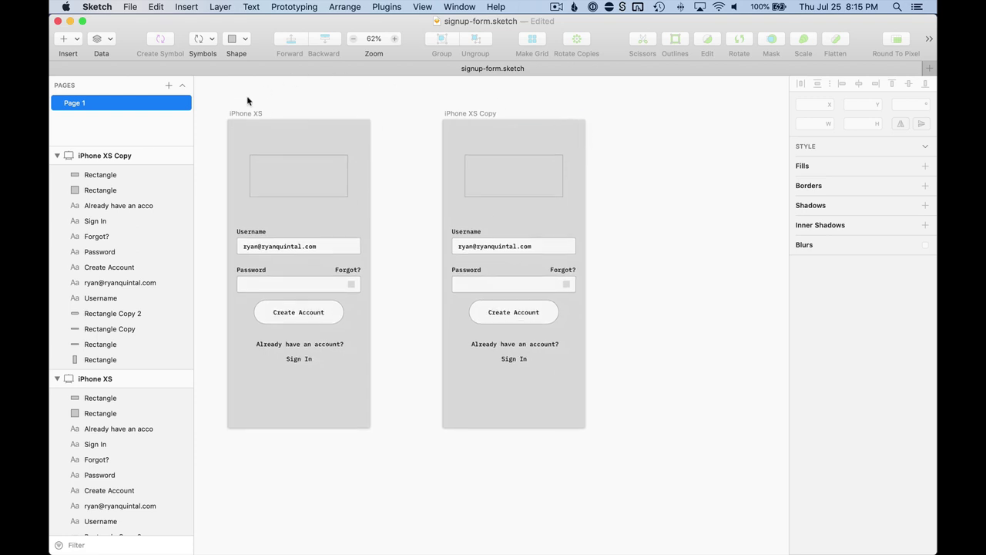
{"action": "scroll", "coordinate": [526, 187], "scroll_direction": "up", "scroll_amount": 3}
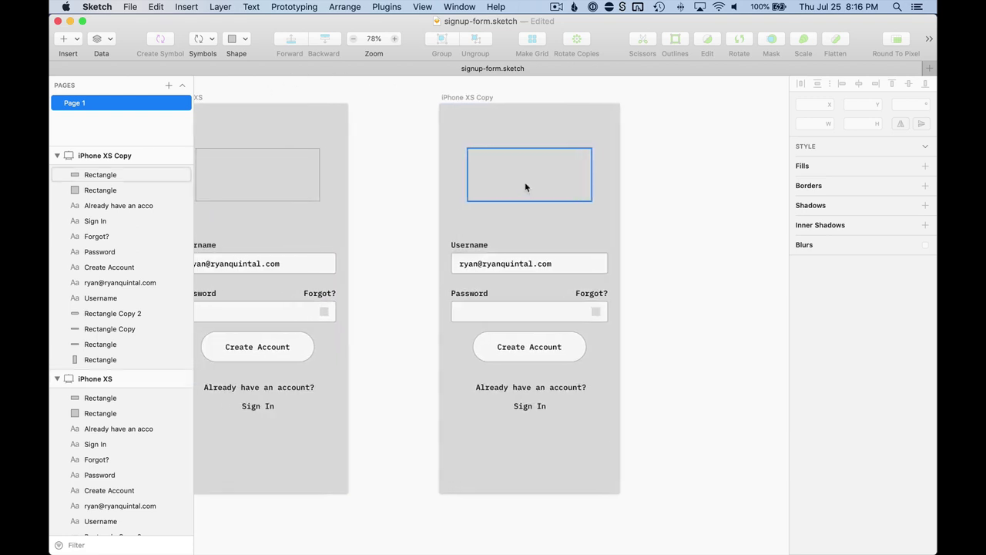
{"action": "scroll", "coordinate": [434, 248], "scroll_direction": "left", "scroll_amount": 4}
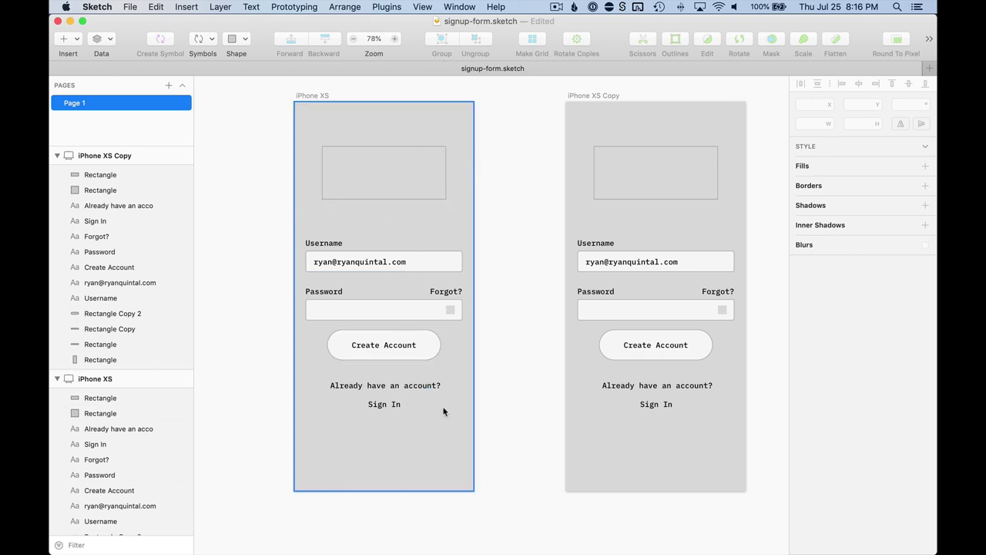
{"action": "scroll", "coordinate": [443, 411], "scroll_direction": "right", "scroll_amount": 2}
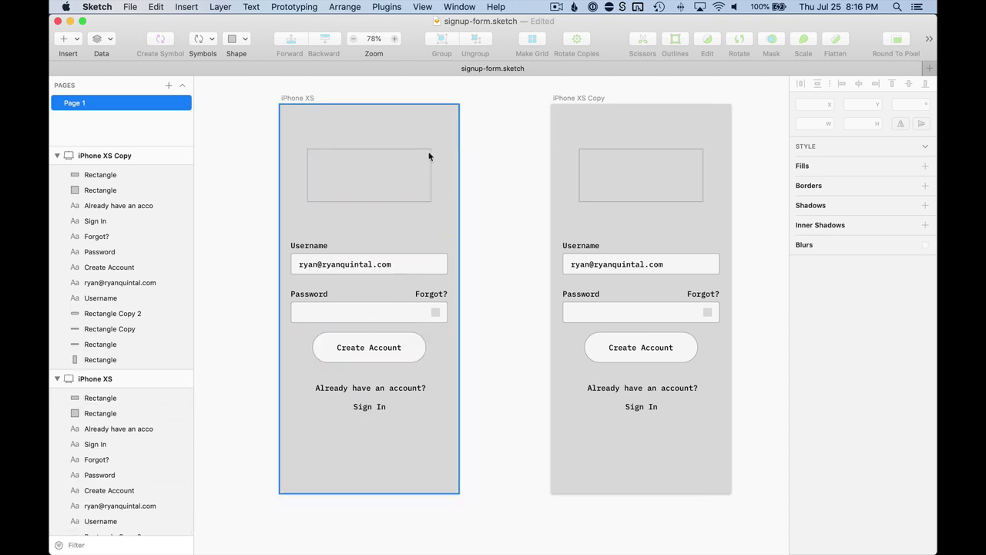
{"action": "scroll", "coordinate": [637, 194], "scroll_direction": "right", "scroll_amount": 5}
{"action": "scroll", "coordinate": [637, 198], "scroll_direction": "up", "scroll_amount": 5}
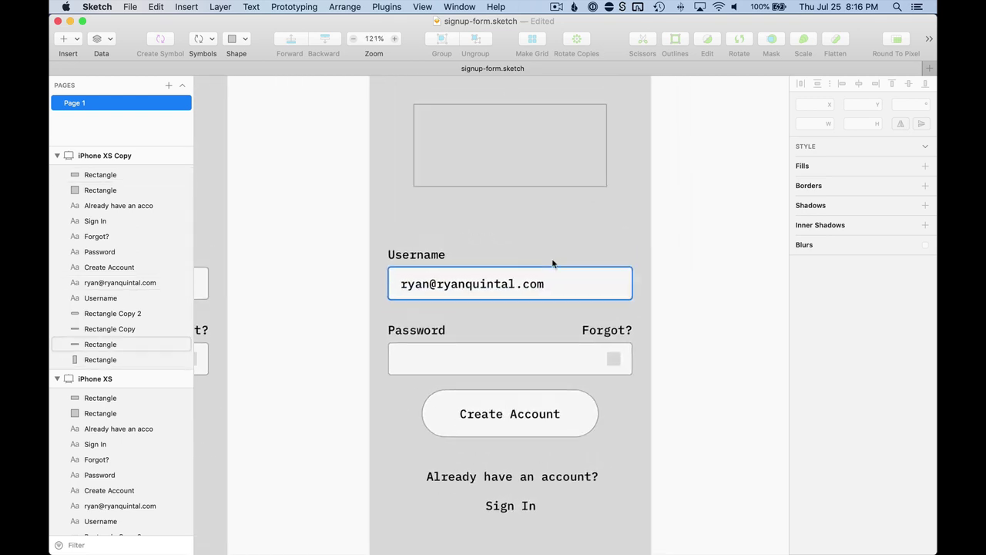
{"action": "scroll", "coordinate": [332, 352], "scroll_direction": "down", "scroll_amount": 3}
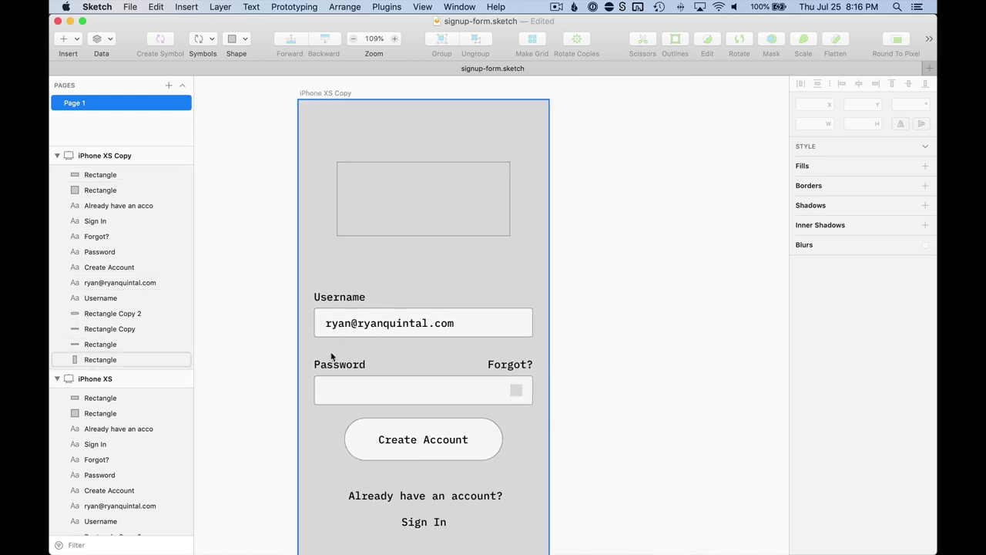
Step: Nudge the Password and Forgot? labels up above the Password field
{"action": "scroll", "coordinate": [332, 353], "scroll_direction": "up", "scroll_amount": 3}
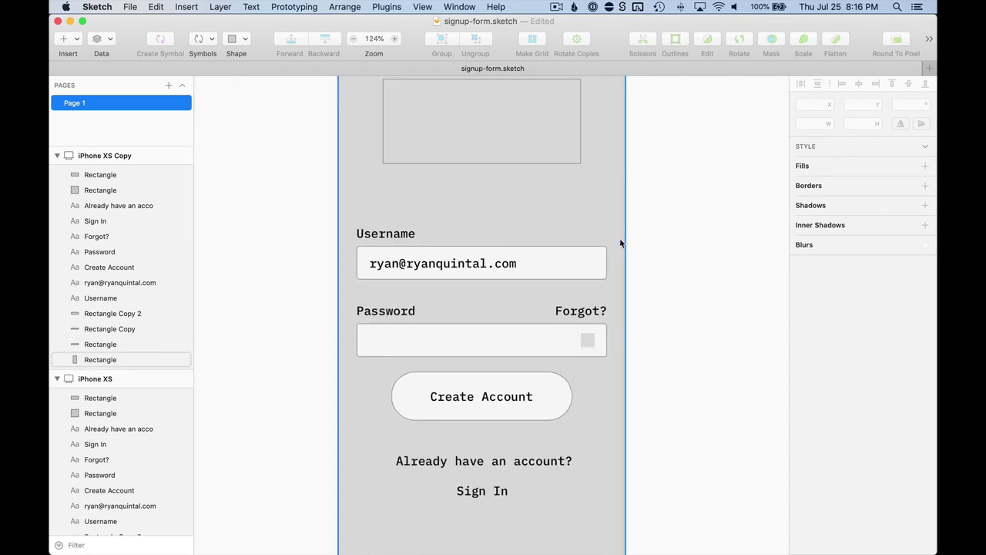
{"action": "left_click", "coordinate": [604, 256]}
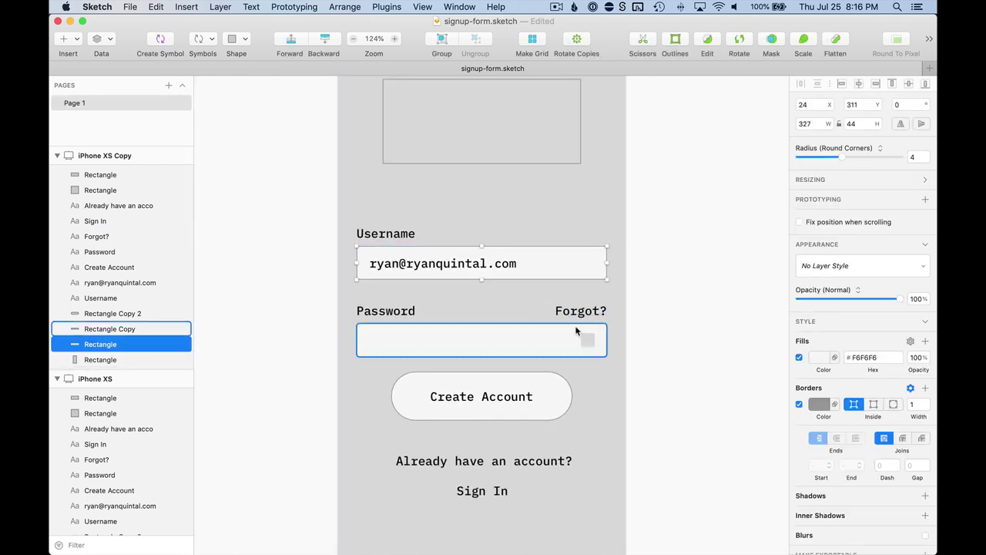
{"action": "scroll", "coordinate": [636, 342], "scroll_direction": "left", "scroll_amount": 3}
{"action": "left_click", "coordinate": [429, 303]}
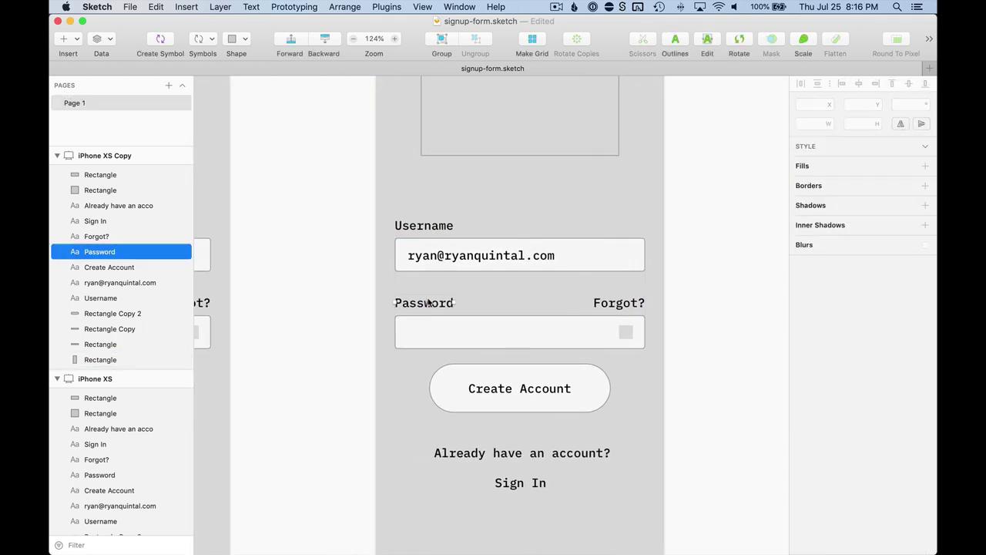
{"action": "scroll", "coordinate": [442, 324], "scroll_direction": "up", "scroll_amount": 3}
{"action": "scroll", "coordinate": [438, 286], "scroll_direction": "down", "scroll_amount": 2}
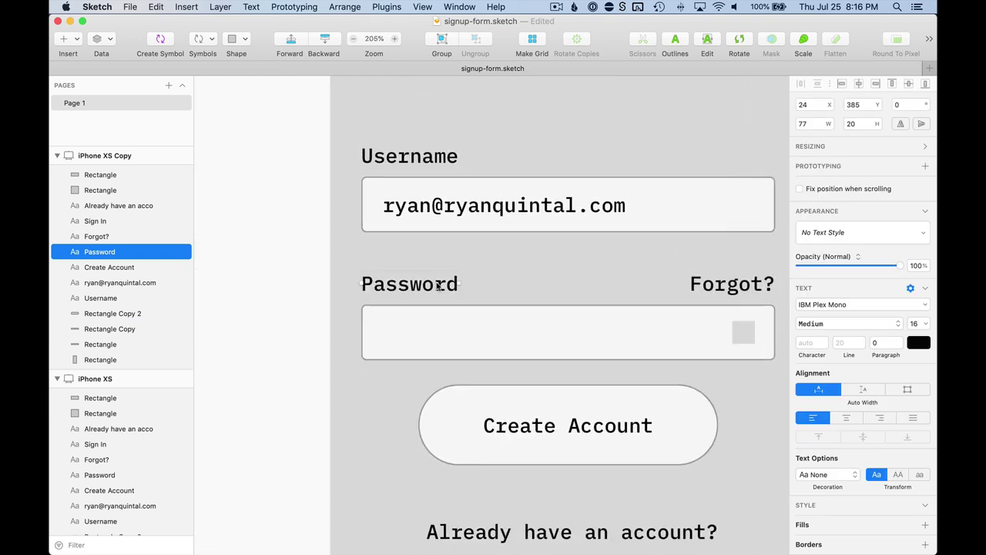
{"action": "scroll", "coordinate": [420, 286], "scroll_direction": "right", "scroll_amount": 3}
{"action": "left_click", "coordinate": [684, 289], "text": "shift"}
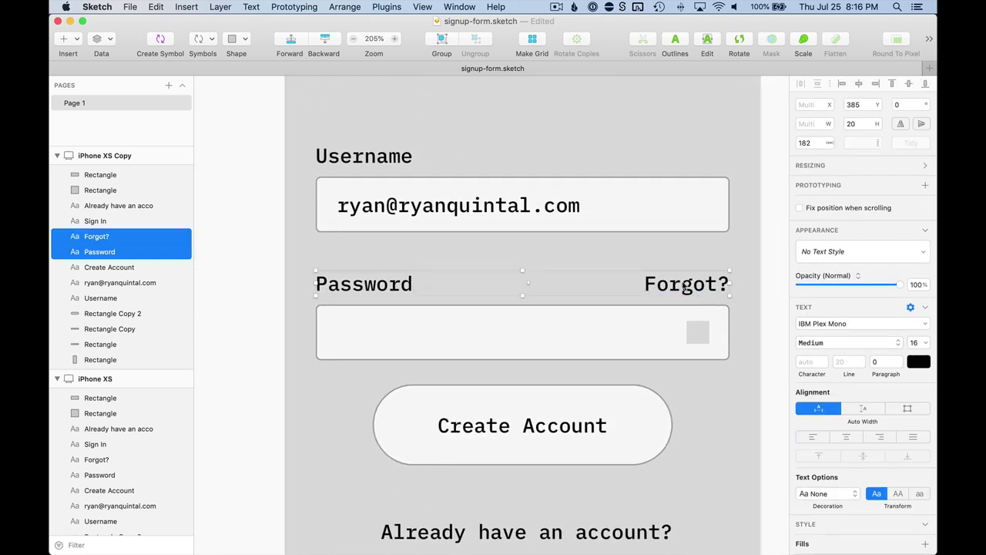
{"action": "left_click_drag", "start_coordinate": [681, 289], "coordinate": [684, 296]}
{"action": "key", "text": "Up"}
{"action": "key", "text": "Up"}
{"action": "key", "text": "Up"}
{"action": "key", "text": "Up"}
{"action": "key", "text": "Up"}
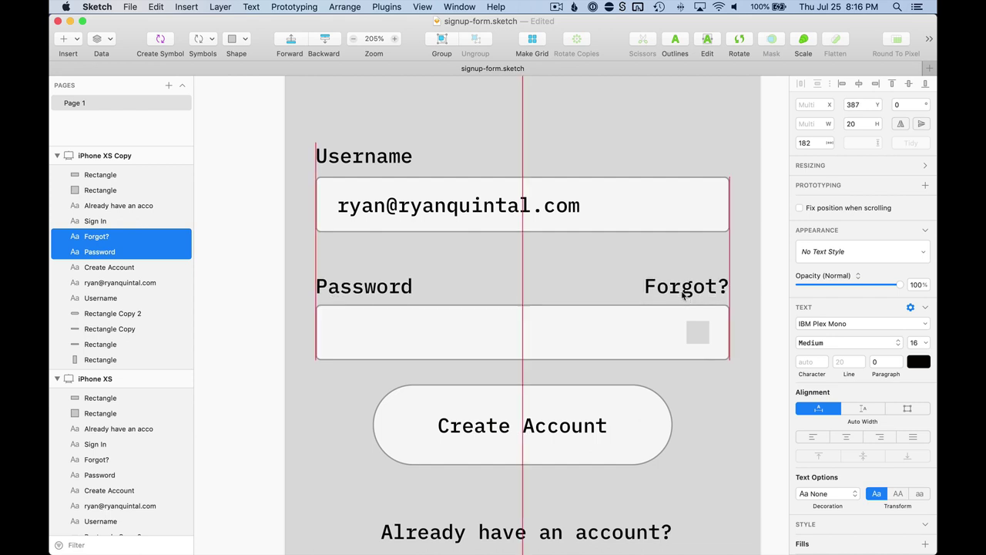
Step: Reposition the Username label to y 285 above its field
{"action": "left_click_drag", "start_coordinate": [420, 158], "coordinate": [411, 168]}
{"action": "key", "text": "Up"}
{"action": "key", "text": "Up"}
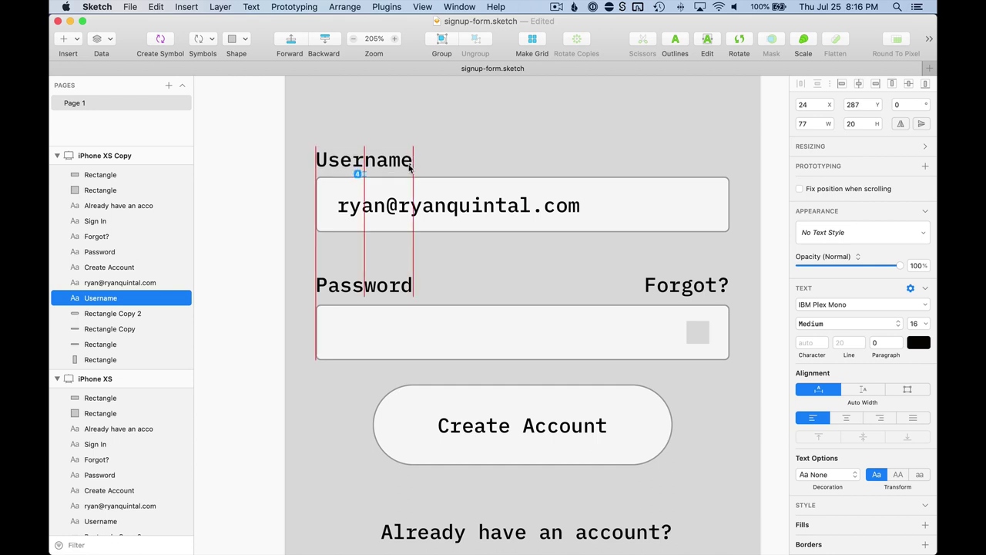
{"action": "key", "text": "Up"}
{"action": "key", "text": "Up"}
{"action": "scroll", "coordinate": [406, 167], "scroll_direction": "down", "scroll_amount": 5}
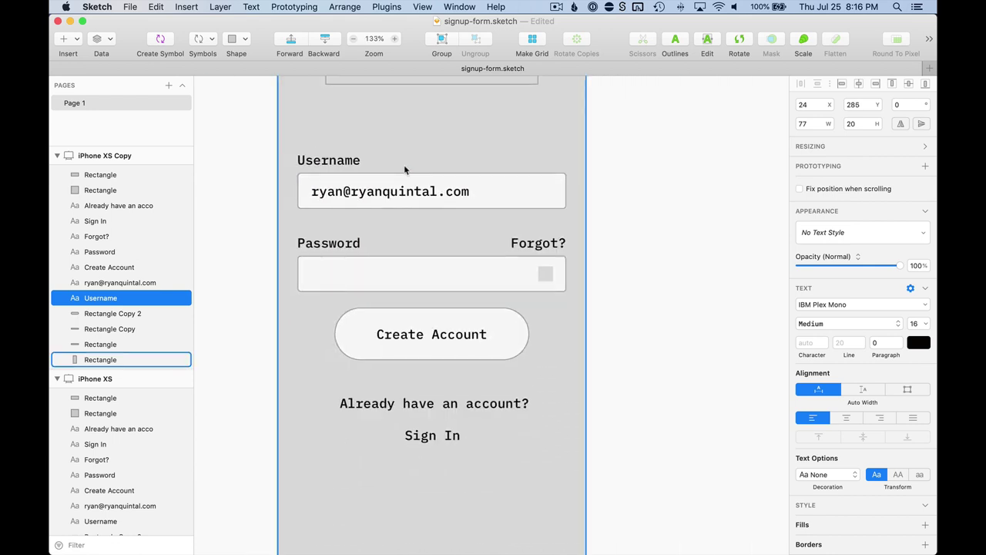
Step: Change all seven text layers on the copy artboard to DIN Pro
{"action": "left_click", "coordinate": [374, 194], "text": "shift"}
{"action": "left_click", "coordinate": [118, 205], "text": "shift"}
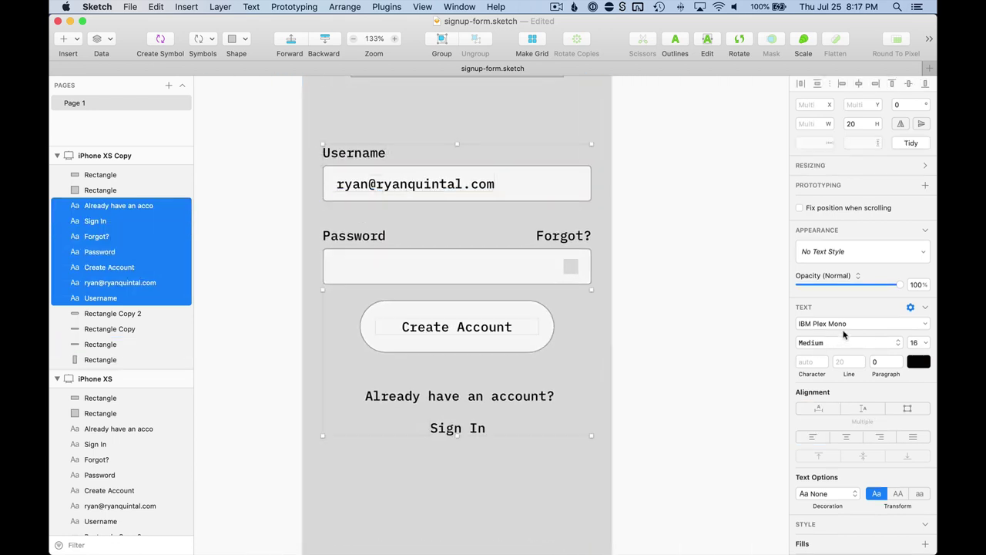
{"action": "left_click", "coordinate": [859, 324]}
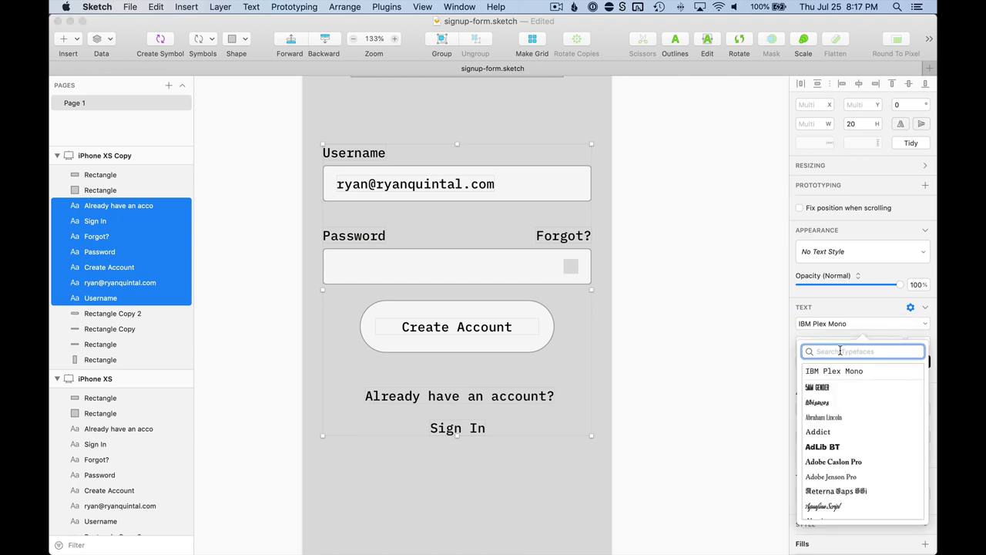
{"action": "type", "text": "din"}
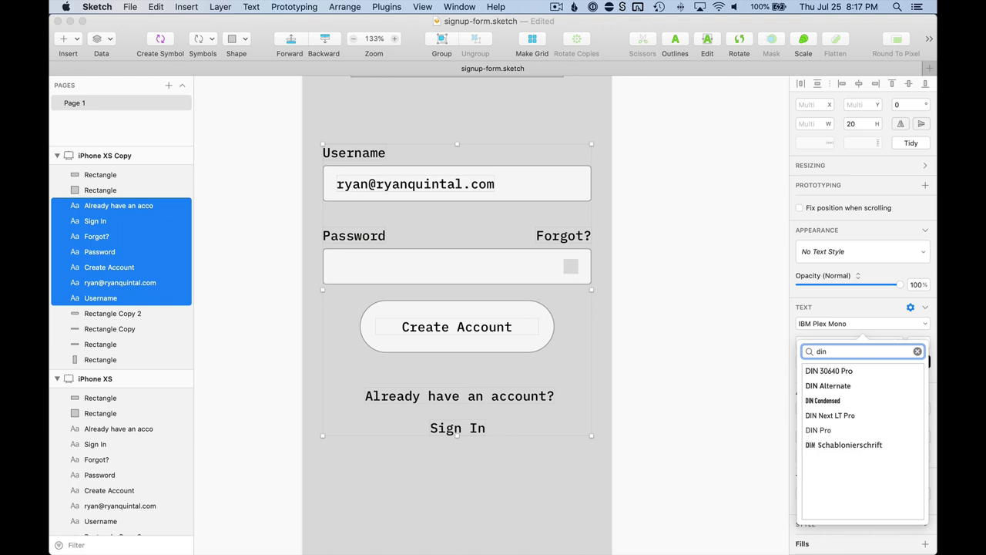
{"action": "left_click", "coordinate": [825, 430]}
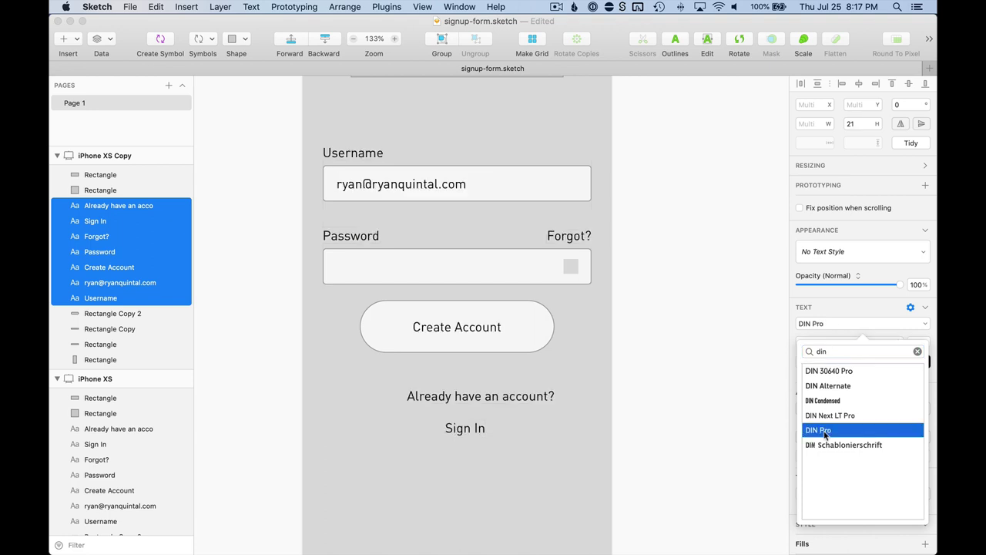
{"action": "key", "text": "Escape"}
Step: Zoom in on the sample username text to check the new typeface
{"action": "scroll", "coordinate": [656, 187], "scroll_direction": "up", "scroll_amount": 3}
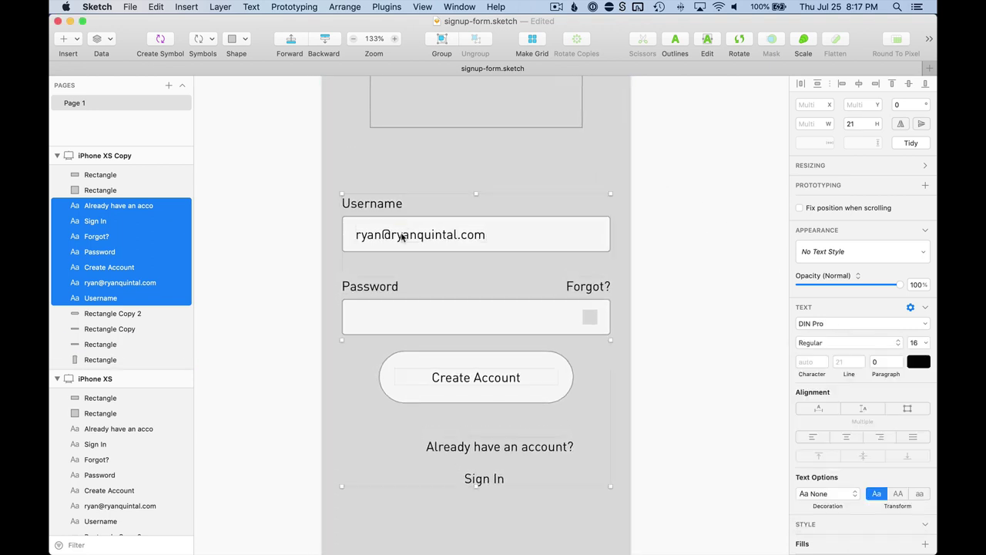
{"action": "left_click", "coordinate": [724, 240]}
{"action": "left_click", "coordinate": [470, 240]}
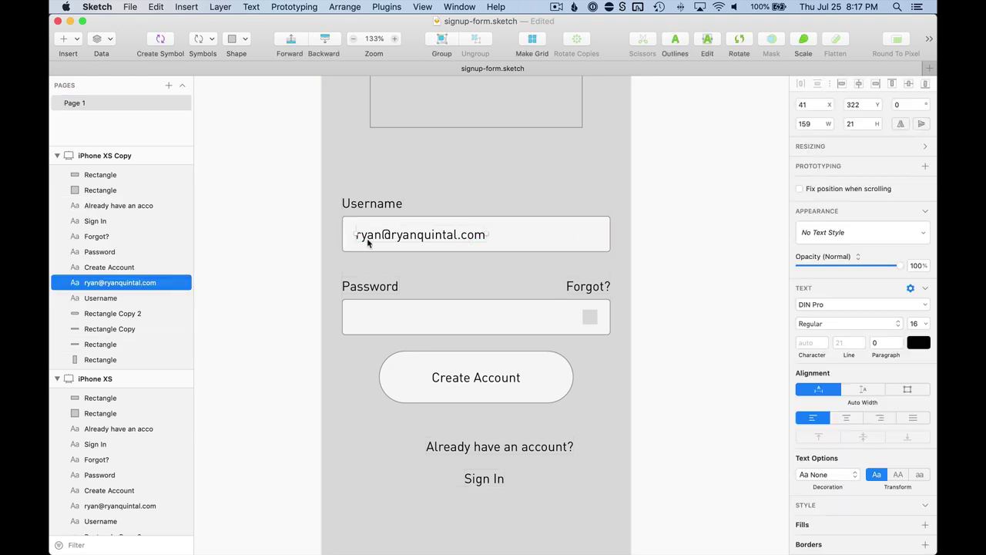
{"action": "key", "text": "super+2"}
{"action": "scroll", "coordinate": [422, 248], "scroll_direction": "down", "scroll_amount": 10}
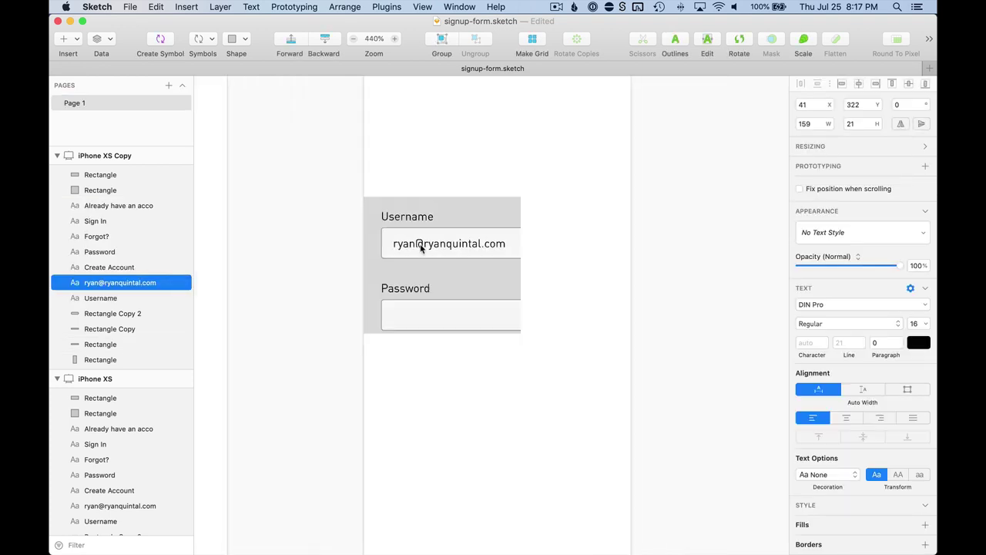
{"action": "left_click", "coordinate": [583, 213]}
{"action": "scroll", "coordinate": [462, 219], "scroll_direction": "left", "scroll_amount": 3}
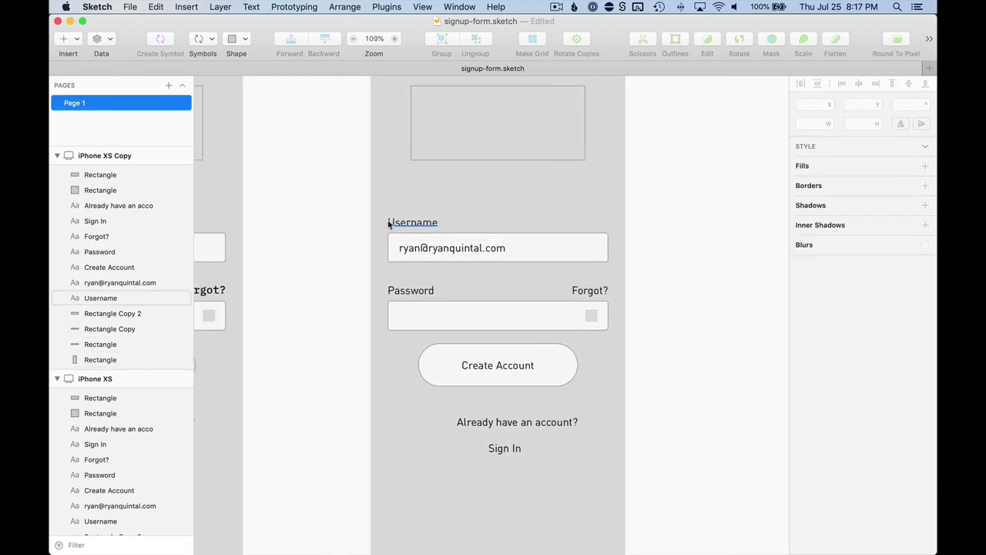
Step: Set the Username and Password labels to DIN Bold
{"action": "left_click", "coordinate": [389, 221]}
{"action": "left_click", "coordinate": [404, 292], "text": "shift"}
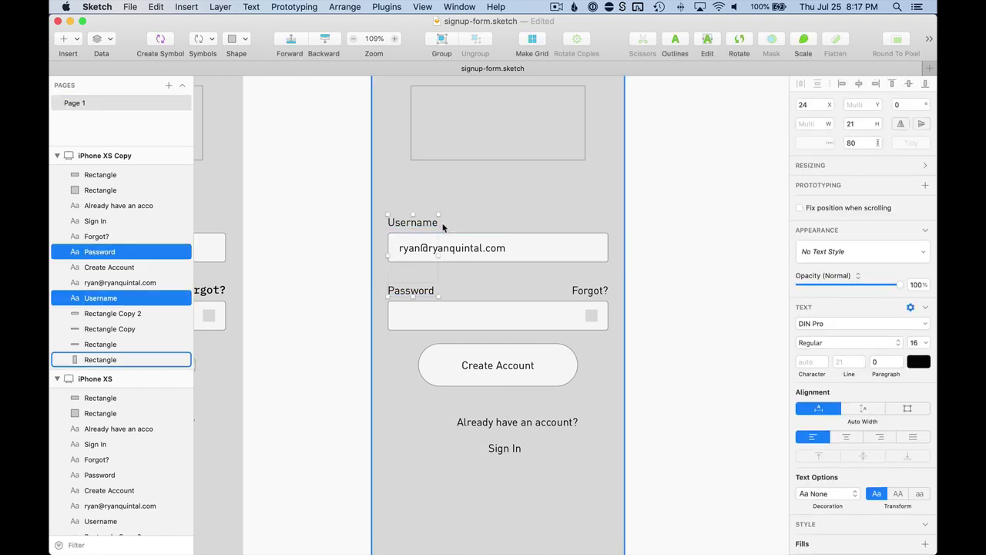
{"action": "scroll", "coordinate": [449, 208], "scroll_direction": "up", "scroll_amount": 5}
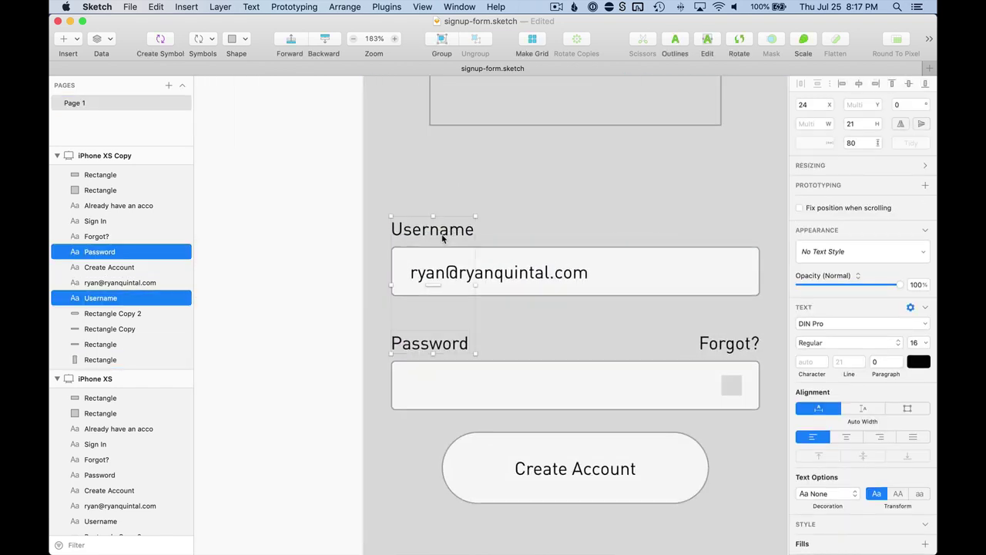
{"action": "left_click", "coordinate": [852, 342]}
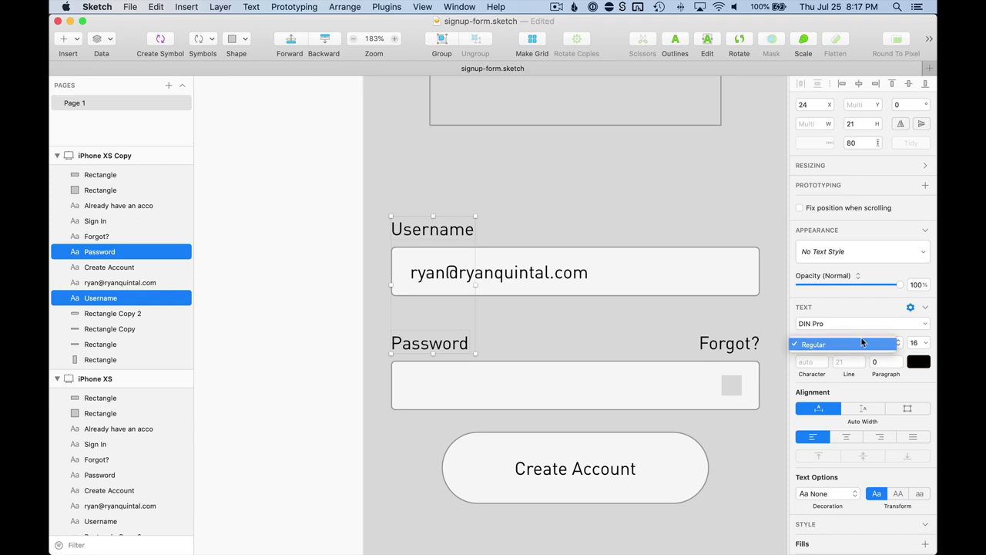
{"action": "left_click", "coordinate": [863, 343]}
{"action": "left_click", "coordinate": [874, 324]}
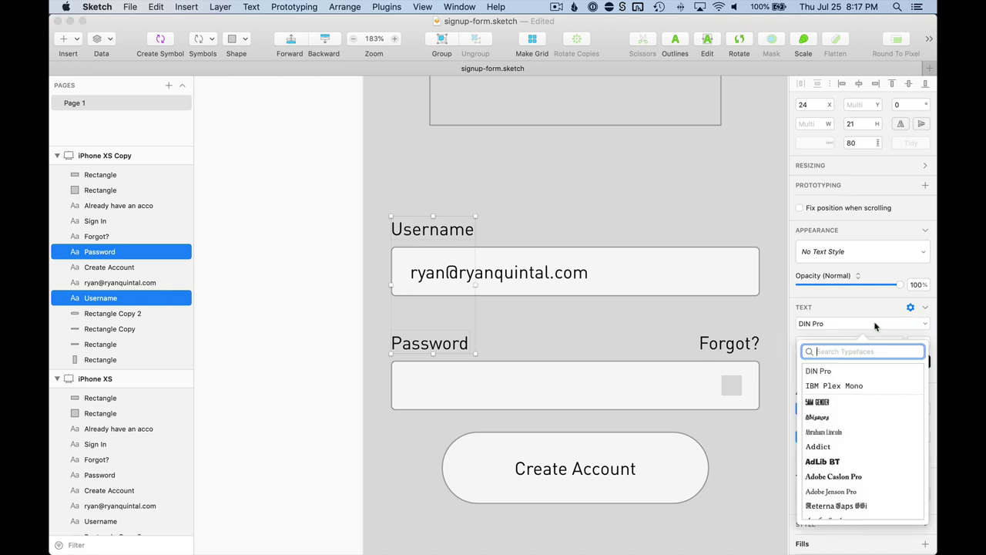
{"action": "type", "text": "din"}
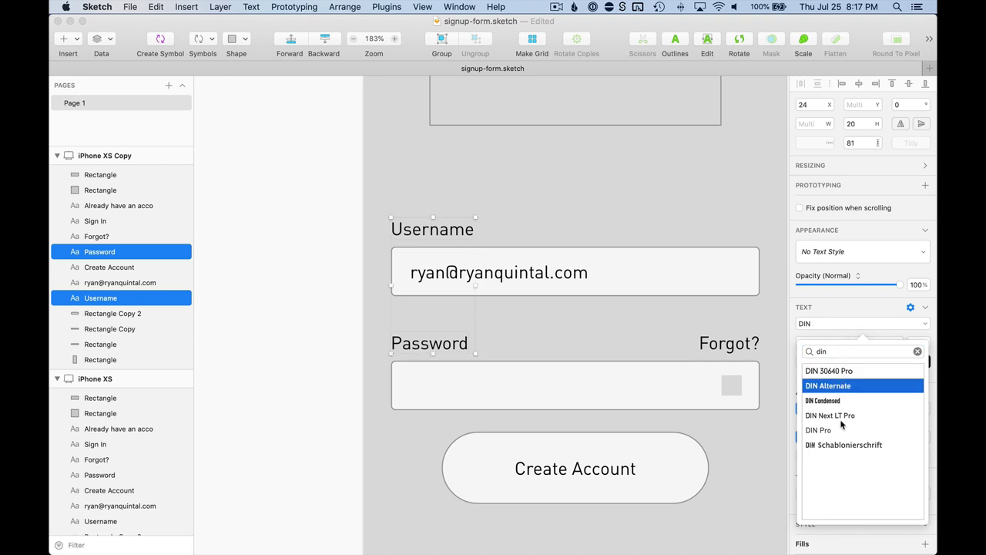
{"action": "key", "text": "Return"}
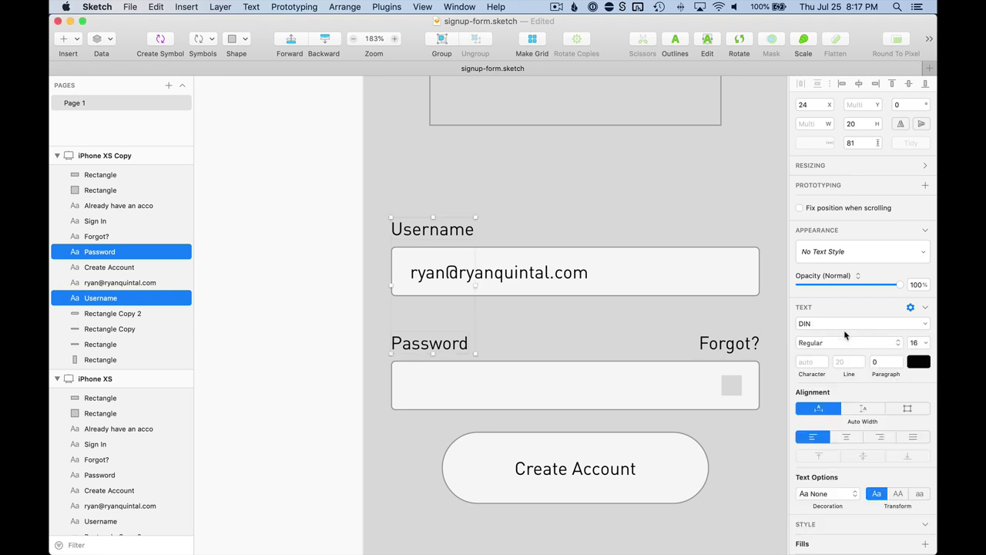
{"action": "left_click", "coordinate": [847, 343]}
{"action": "left_click", "coordinate": [845, 367]}
Step: Set the sample email text in the Username box to DIN Alternate
{"action": "left_click", "coordinate": [548, 275]}
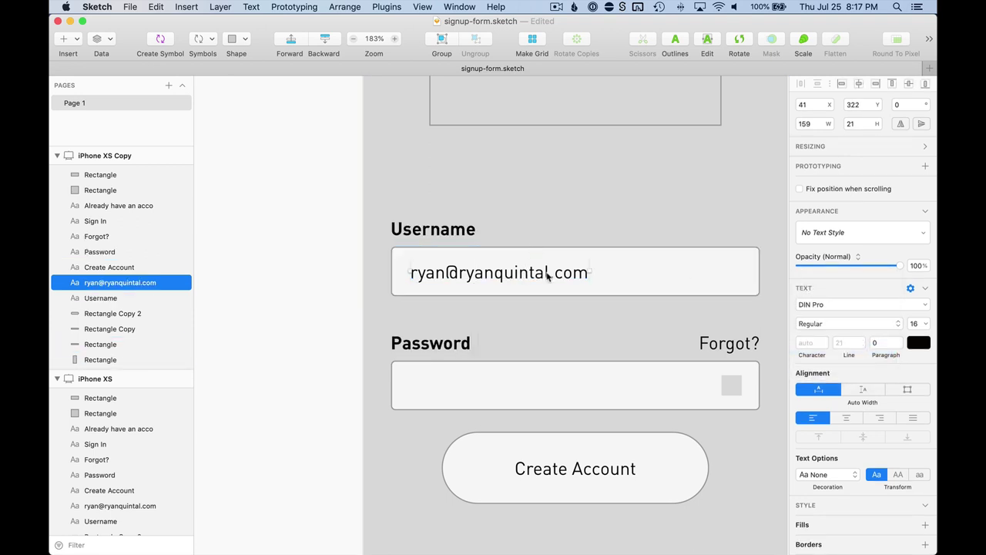
{"action": "left_click", "coordinate": [853, 308]}
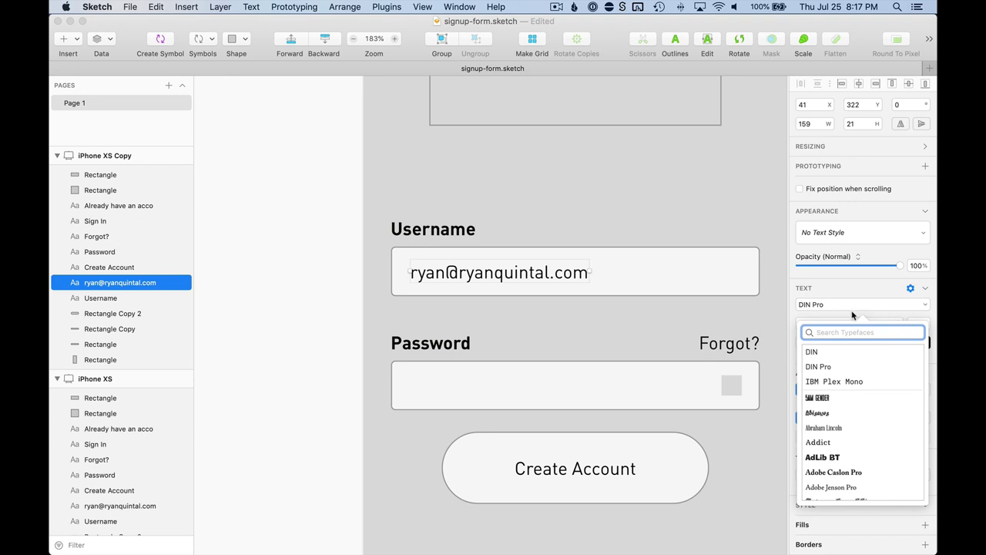
{"action": "type", "text": "din"}
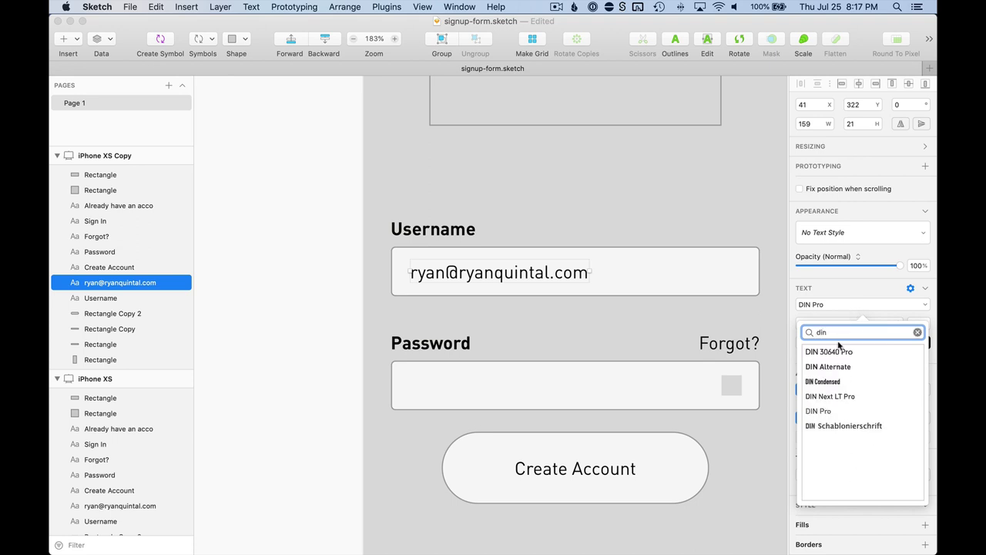
{"action": "left_click", "coordinate": [826, 373]}
{"action": "scroll", "coordinate": [617, 345], "scroll_direction": "right", "scroll_amount": 3}
Step: Switch Forgot?, Create Account, Already have an account? and Sign In to DIN Alternate
{"action": "left_click", "coordinate": [616, 344]}
{"action": "key", "text": "Escape"}
{"action": "left_click", "coordinate": [470, 468], "text": "shift"}
{"action": "scroll", "coordinate": [511, 382], "scroll_direction": "down", "scroll_amount": 5}
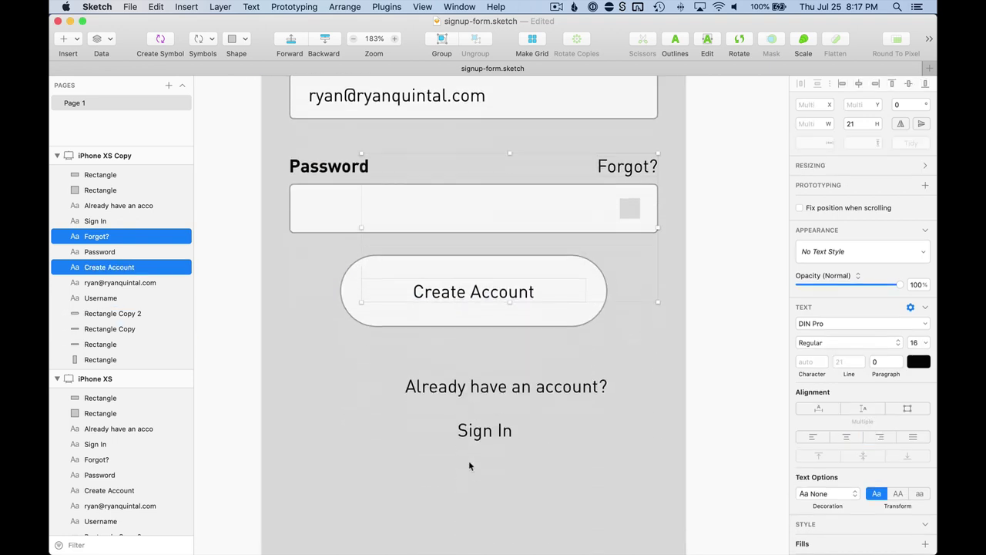
{"action": "left_click", "coordinate": [511, 383], "text": "shift"}
{"action": "left_click", "coordinate": [485, 414], "text": "shift"}
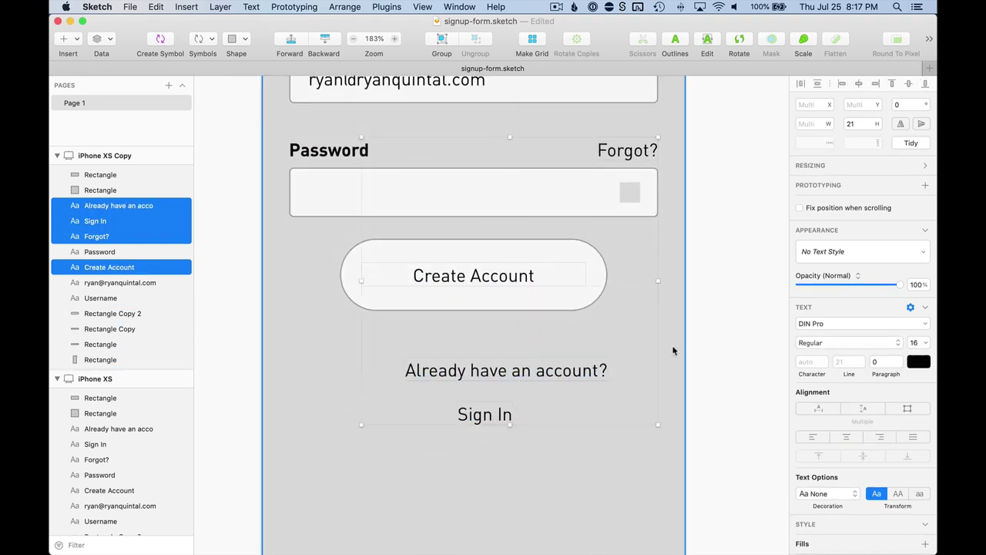
{"action": "left_click", "coordinate": [840, 325]}
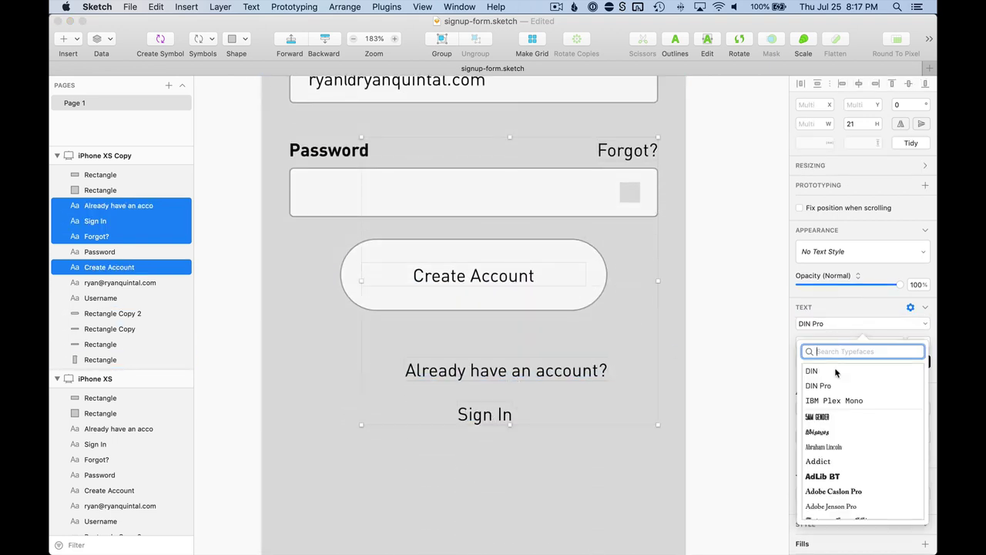
{"action": "type", "text": "din a"}
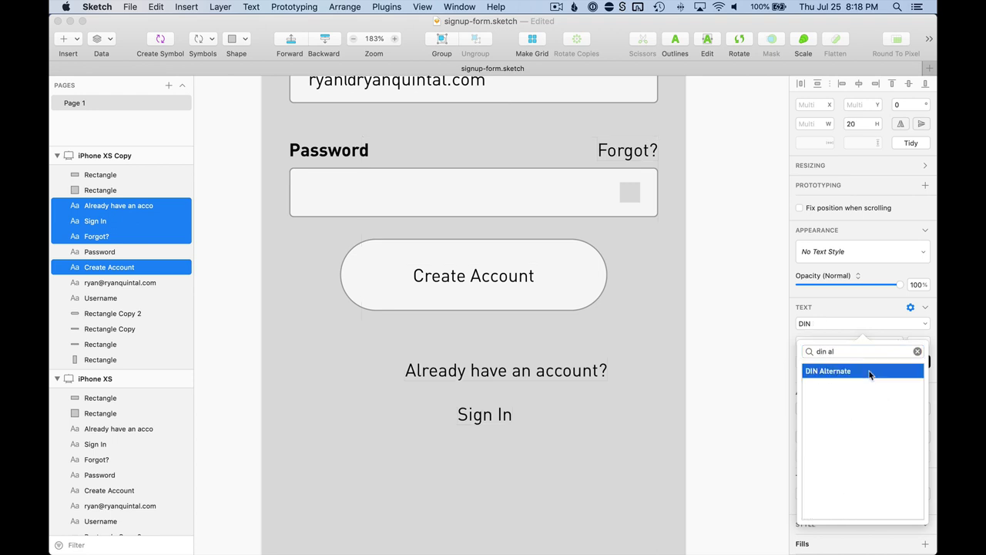
{"action": "type", "text": "l"}
{"action": "key", "text": "Return"}
{"action": "scroll", "coordinate": [711, 242], "scroll_direction": "down", "scroll_amount": 5}
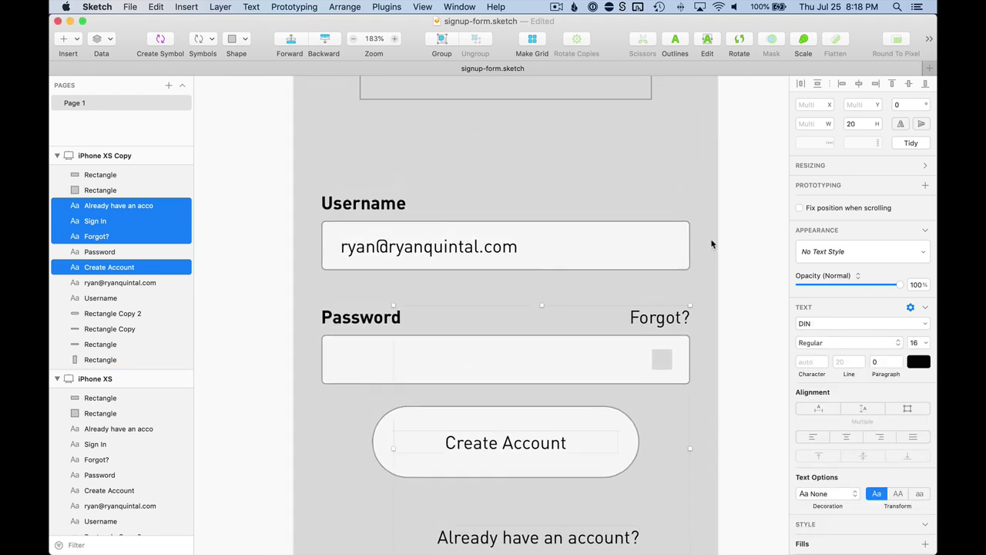
{"action": "left_click", "coordinate": [734, 243]}
{"action": "scroll", "coordinate": [686, 247], "scroll_direction": "right", "scroll_amount": 3}
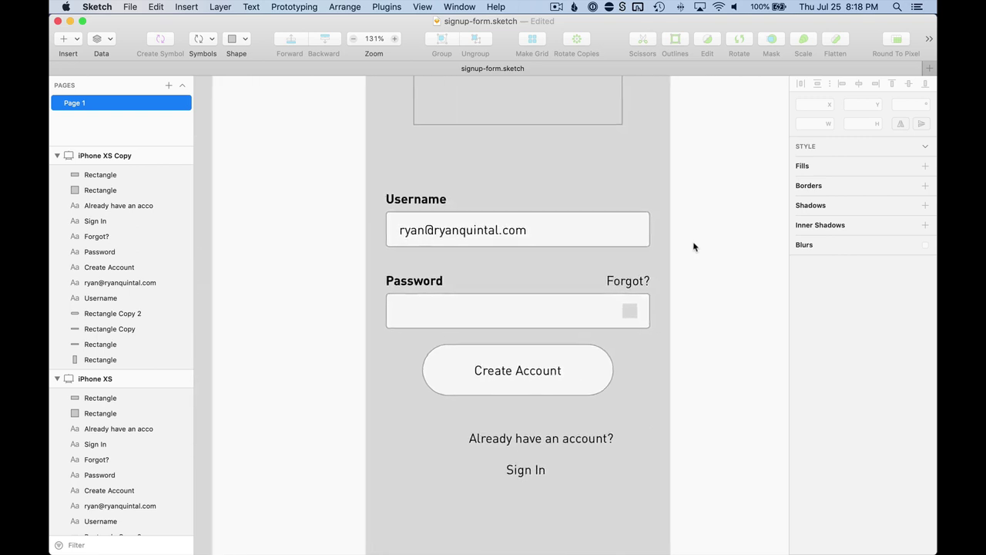
{"action": "scroll", "coordinate": [688, 246], "scroll_direction": "up", "scroll_amount": 3}
{"action": "scroll", "coordinate": [687, 246], "scroll_direction": "up", "scroll_amount": 3}
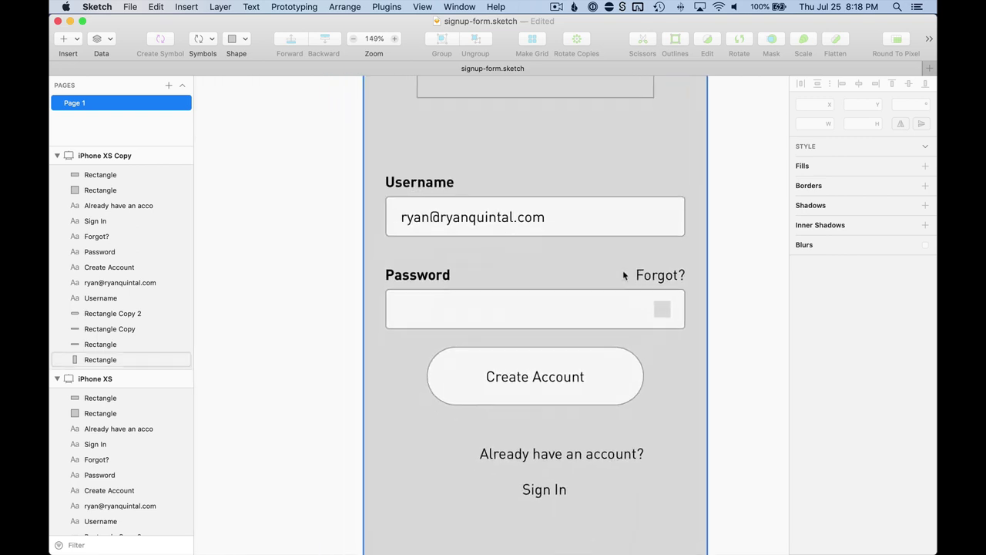
{"action": "scroll", "coordinate": [628, 272], "scroll_direction": "down", "scroll_amount": 5}
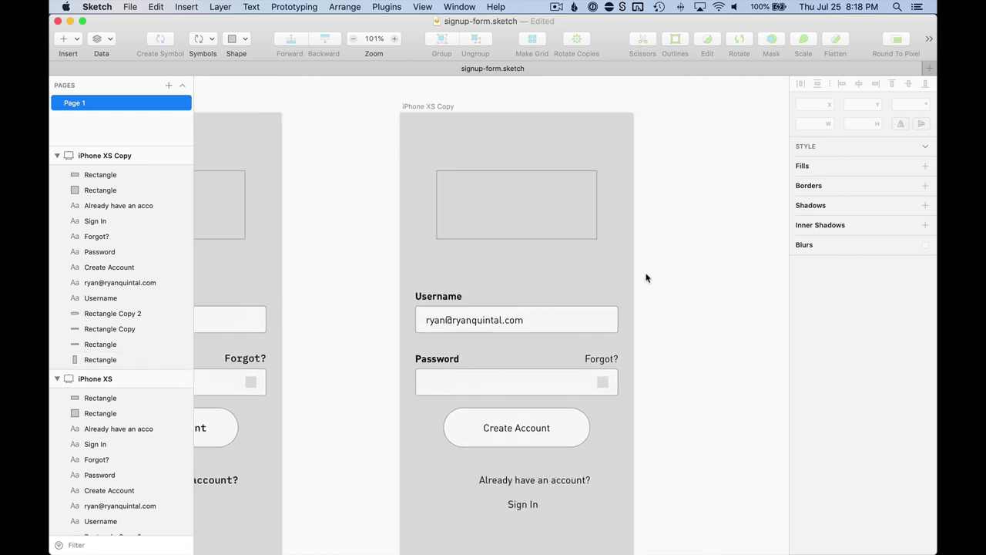
{"action": "scroll", "coordinate": [651, 275], "scroll_direction": "up", "scroll_amount": 3}
Step: Make the Create Account label DIN BlackAlternate and all uppercase
{"action": "left_click", "coordinate": [527, 355]}
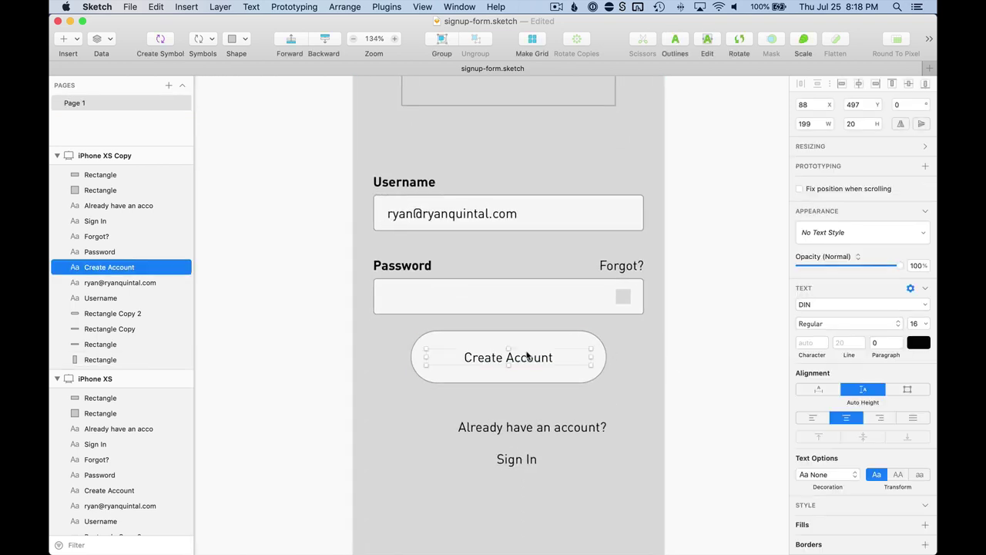
{"action": "left_click", "coordinate": [836, 322]}
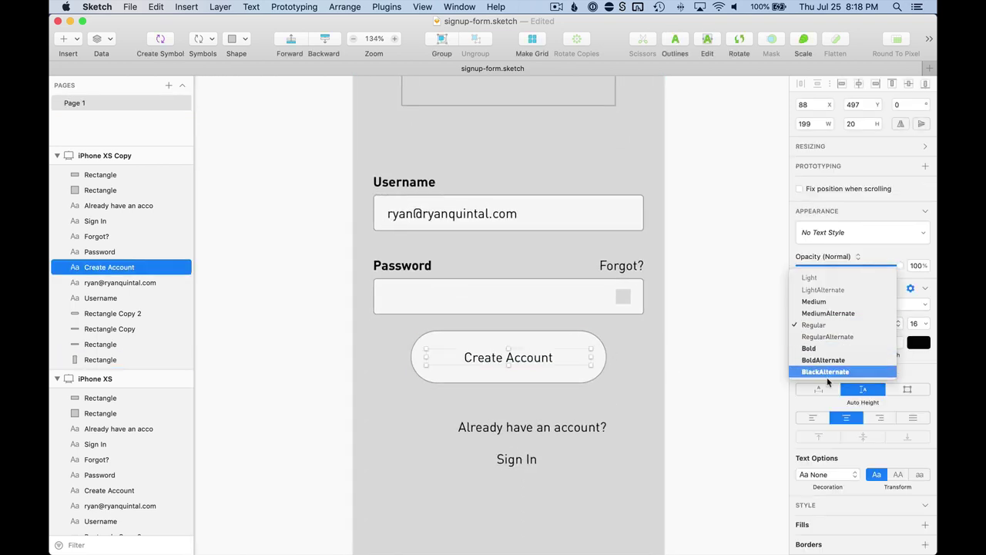
{"action": "left_click", "coordinate": [828, 372]}
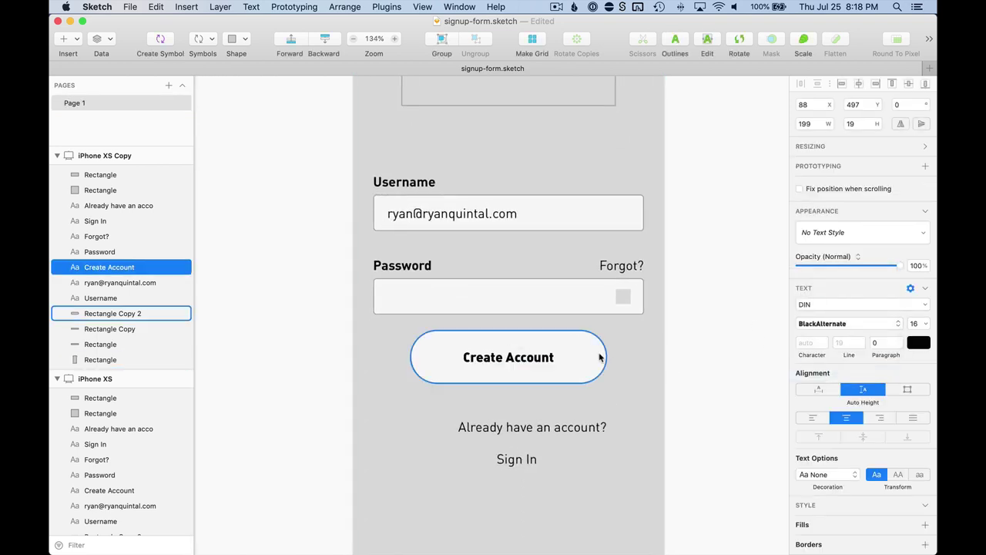
{"action": "left_click", "coordinate": [897, 475]}
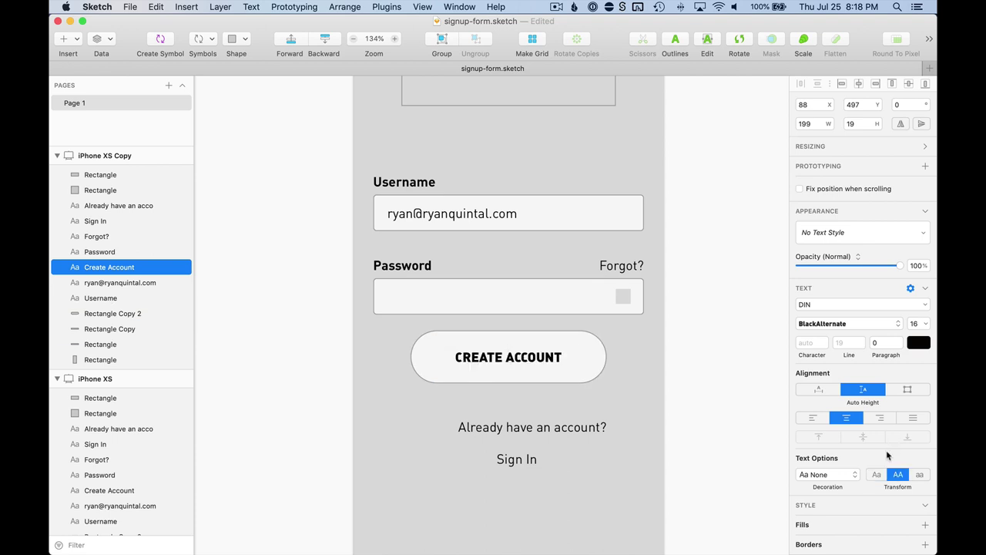
Step: Keep the CREATE ACCOUNT label at size 16 with 0 character spacing
{"action": "left_click", "coordinate": [691, 306]}
{"action": "left_click", "coordinate": [506, 358]}
{"action": "key", "text": "Down"}
{"action": "key", "text": "Down"}
{"action": "key", "text": "Down"}
{"action": "key", "text": "Down"}
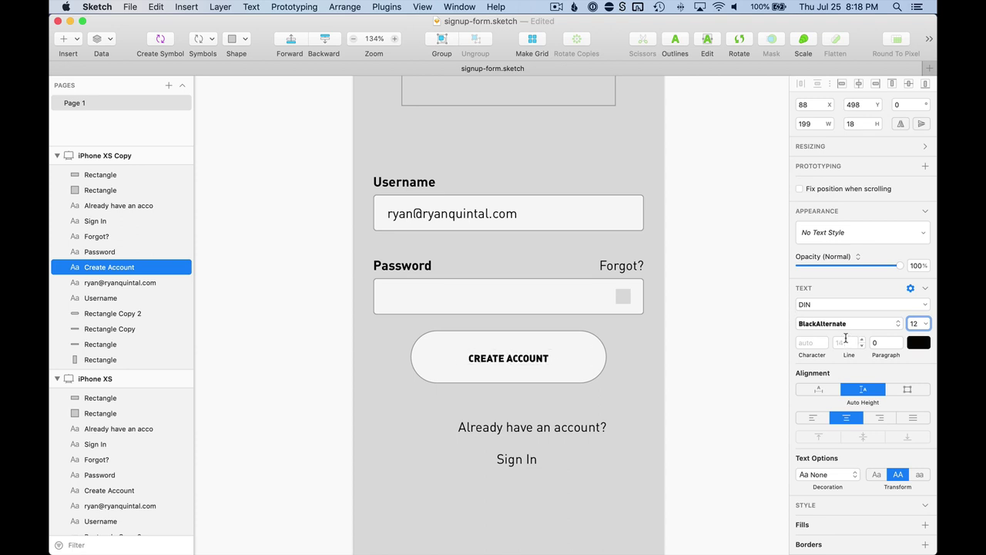
{"action": "key", "text": "Up"}
{"action": "key", "text": "Up"}
{"action": "key", "text": "Up"}
{"action": "key", "text": "Up"}
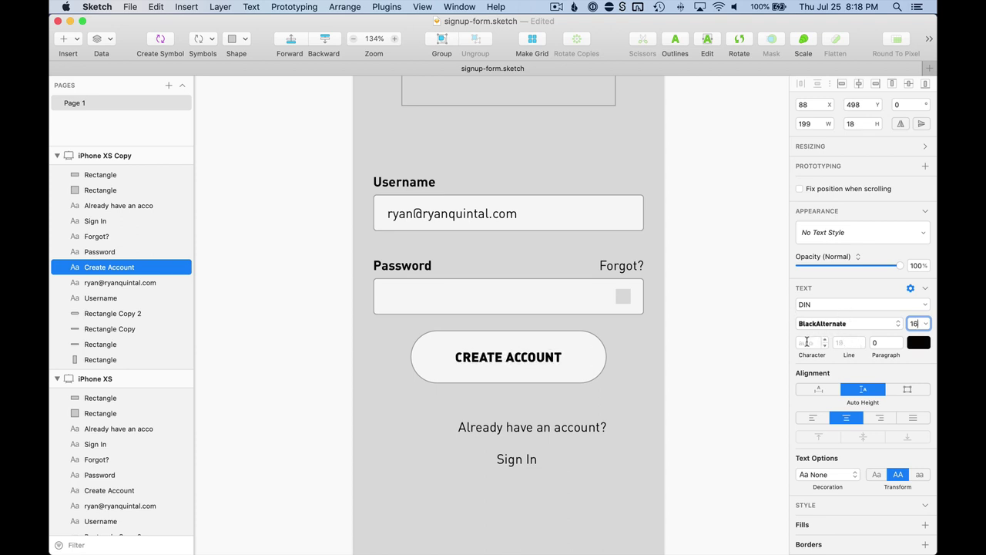
{"action": "left_click", "coordinate": [806, 341]}
{"action": "key", "text": "Up"}
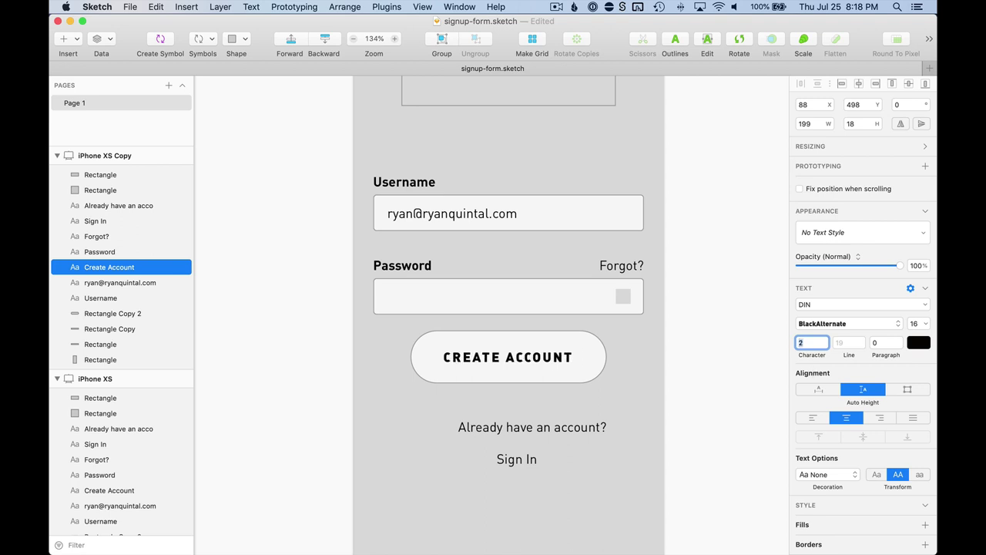
{"action": "key", "text": "Down"}
{"action": "key", "text": "Down"}
Step: Select the button shape and then the artboard background
{"action": "left_click", "coordinate": [690, 318]}
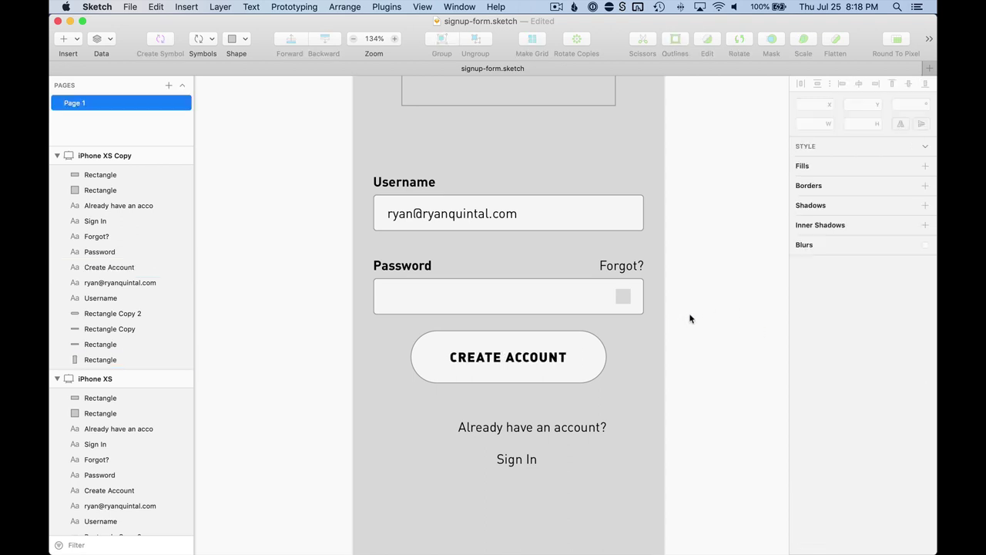
{"action": "scroll", "coordinate": [690, 318], "scroll_direction": "left", "scroll_amount": 3}
{"action": "left_click", "coordinate": [554, 340]}
{"action": "scroll", "coordinate": [585, 346], "scroll_direction": "down", "scroll_amount": 5}
{"action": "left_click", "coordinate": [638, 331]}
{"action": "scroll", "coordinate": [642, 362], "scroll_direction": "up", "scroll_amount": 5}
Step: Set both the Username and Password input boxes to 56 px tall
{"action": "scroll", "coordinate": [644, 377], "scroll_direction": "up", "scroll_amount": 2}
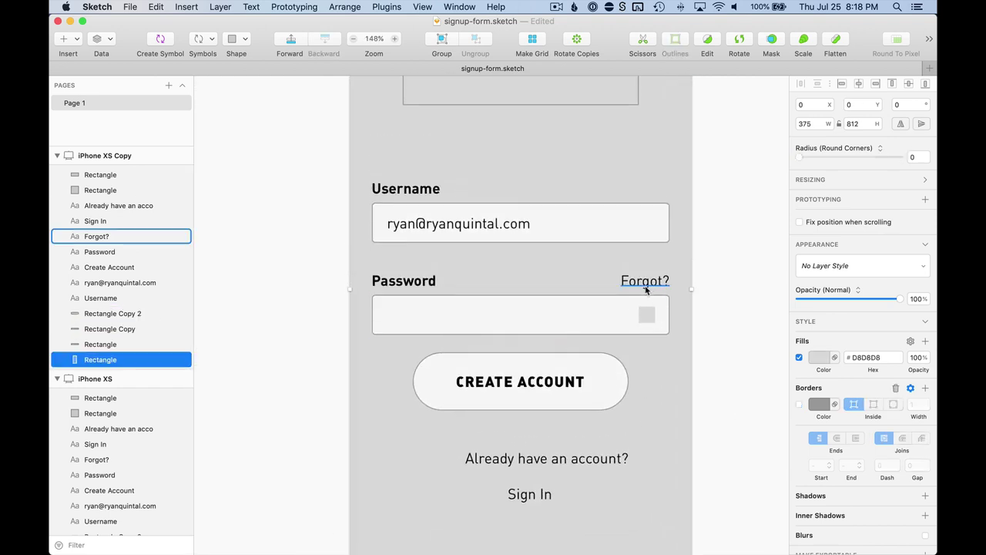
{"action": "left_click", "coordinate": [507, 215]}
{"action": "left_click", "coordinate": [506, 302], "text": "shift"}
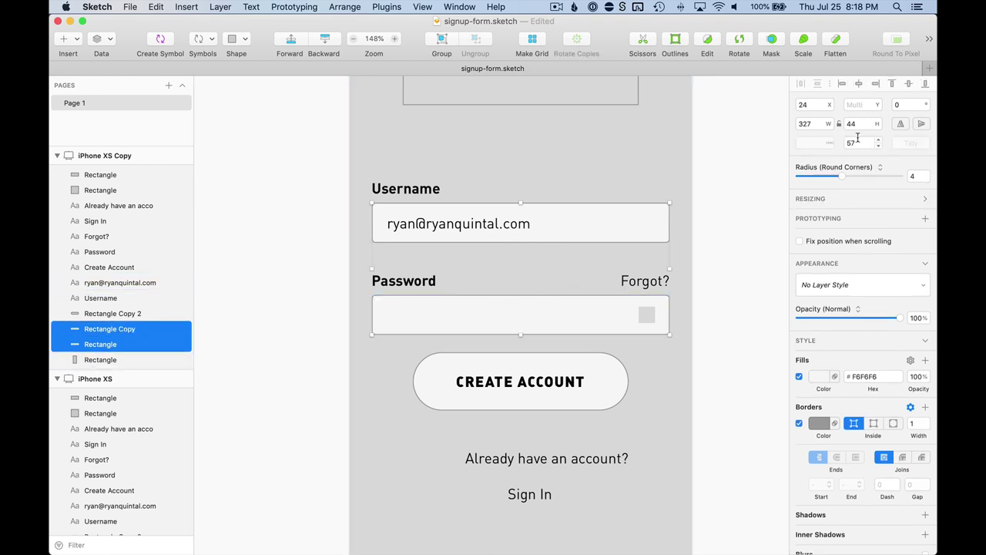
{"action": "left_click", "coordinate": [860, 124]}
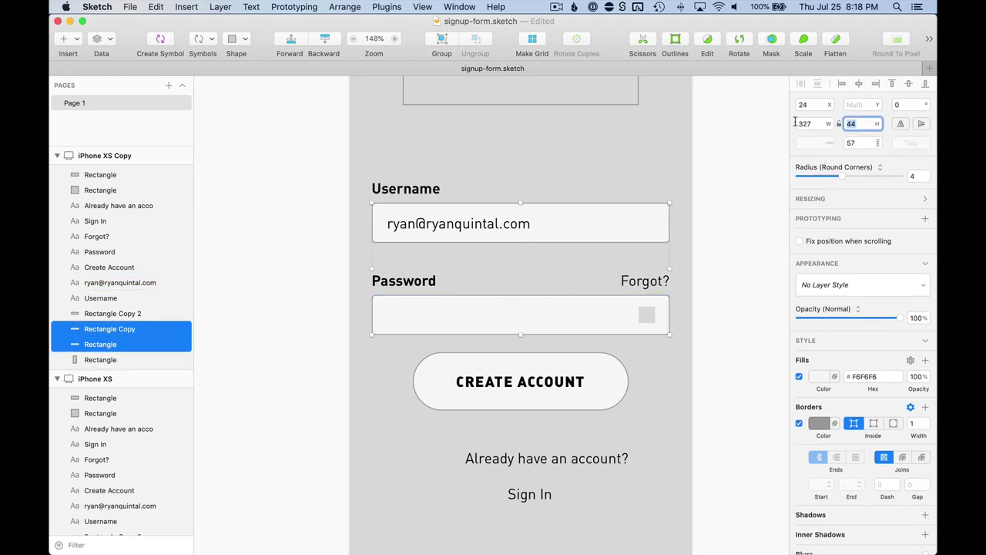
{"action": "key", "text": "Return"}
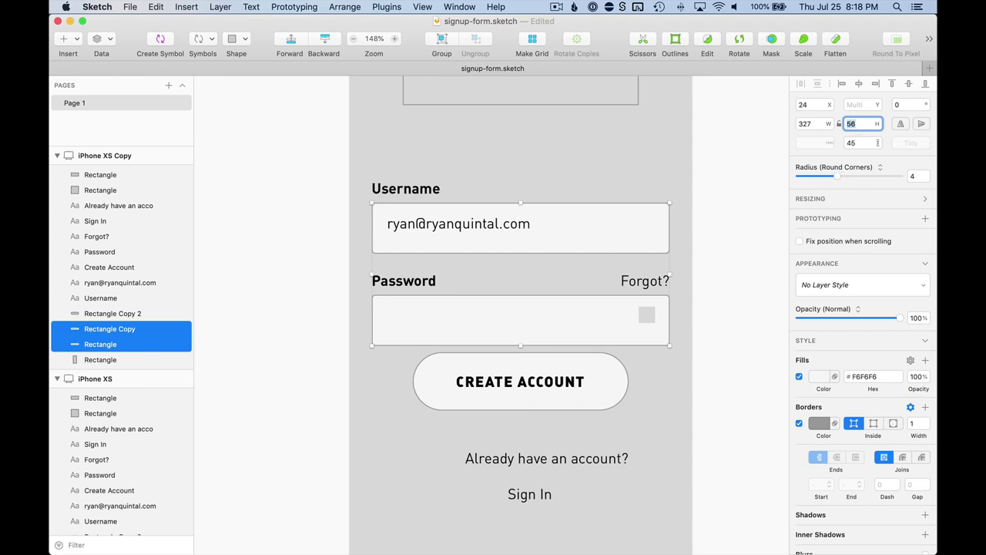
{"action": "left_click", "coordinate": [765, 184]}
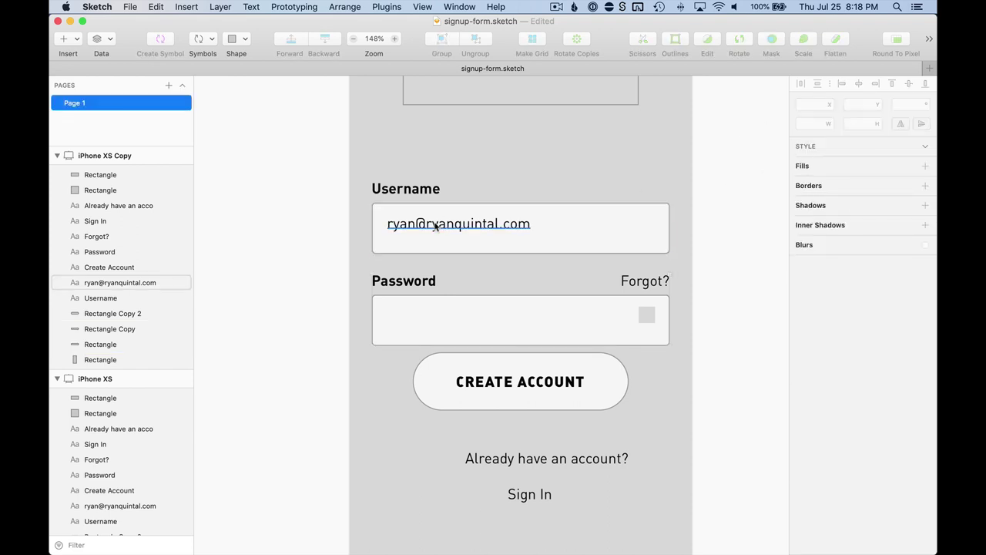
Step: Re-centre the email text and small grey square, then select the Username elements
{"action": "left_click_drag", "start_coordinate": [419, 223], "coordinate": [435, 230]}
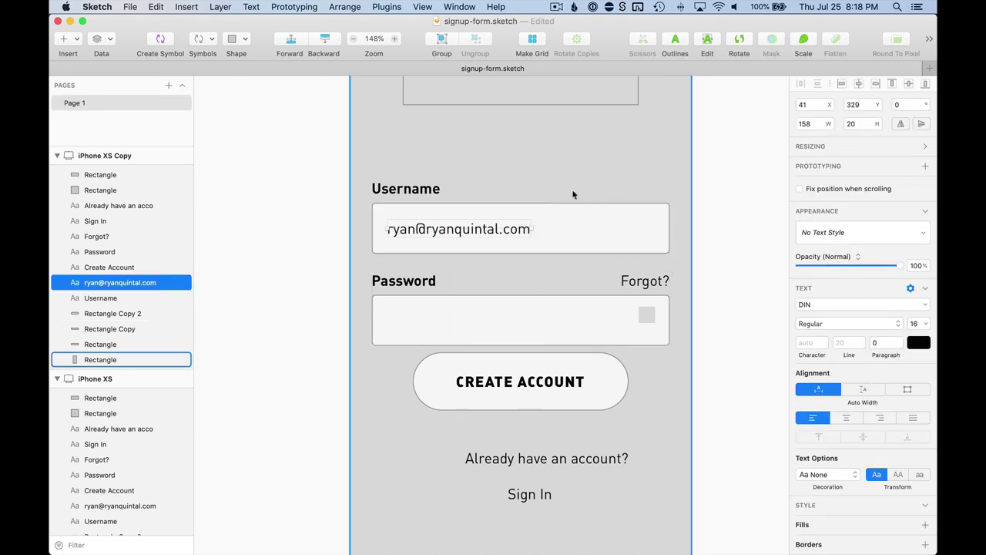
{"action": "left_click", "coordinate": [758, 238]}
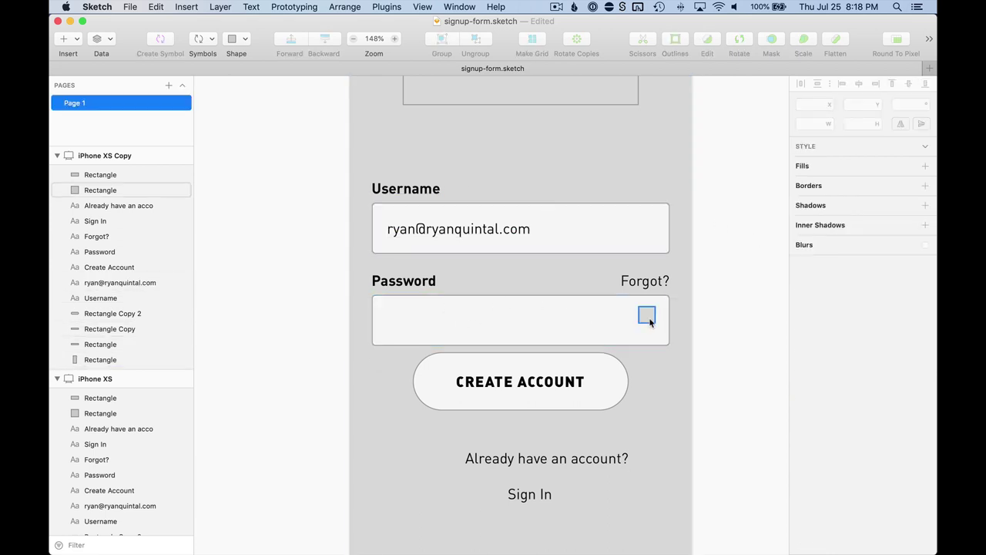
{"action": "left_click_drag", "start_coordinate": [646, 315], "coordinate": [650, 328]}
{"action": "left_click_drag", "start_coordinate": [748, 188], "coordinate": [679, 344]}
Step: Group the Username elements and tile both field groups vertically by position Y
{"action": "key", "text": "super+g"}
{"action": "key", "text": "super+g"}
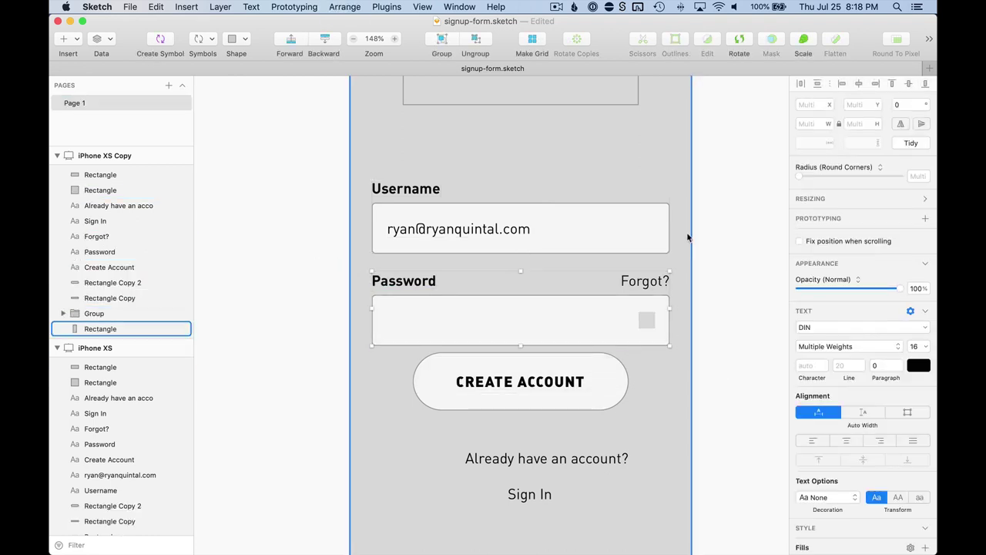
{"action": "left_click", "coordinate": [597, 231], "text": "shift"}
{"action": "key", "text": "ctrl+alt+t"}
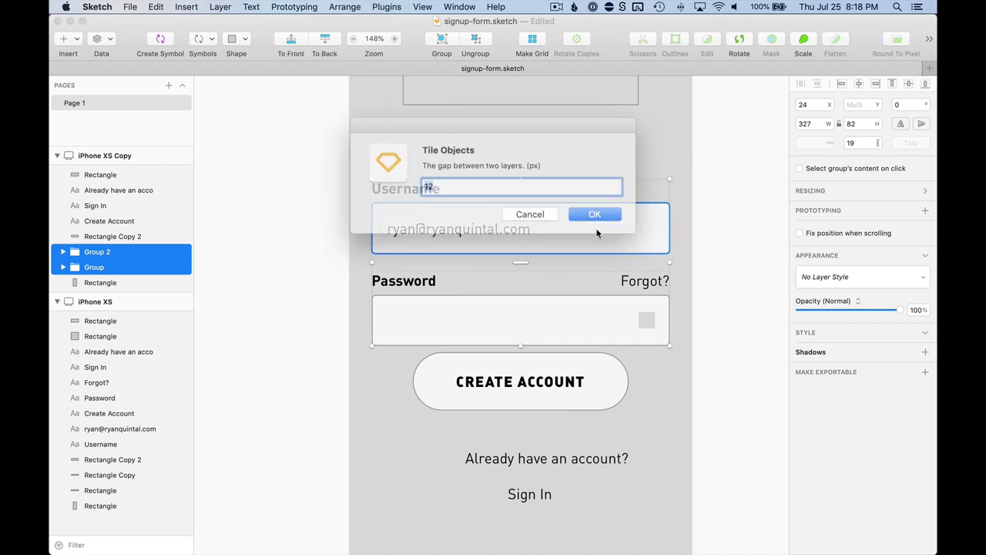
{"action": "left_click", "coordinate": [521, 212]}
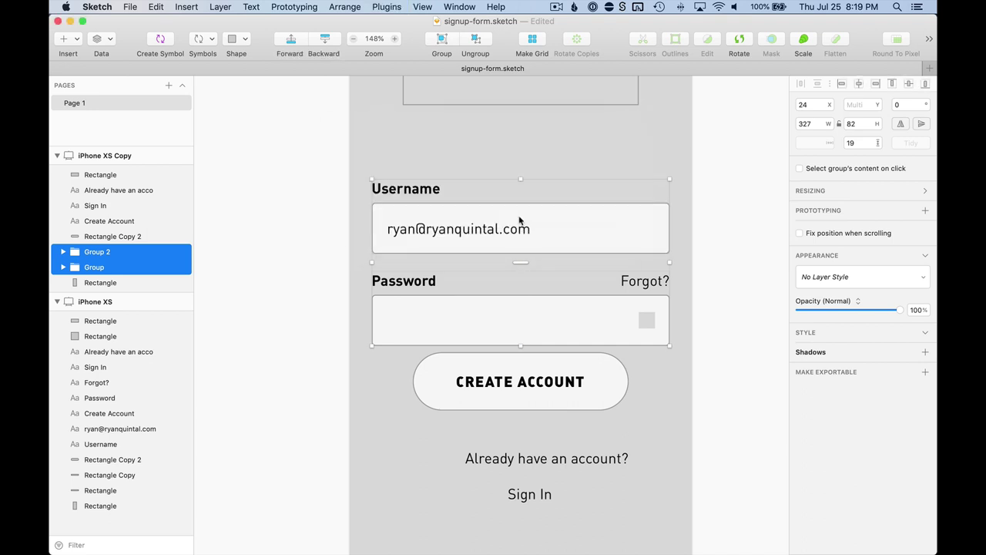
{"action": "left_click", "coordinate": [386, 7]}
{"action": "mouse_move", "coordinate": [381, 23]}
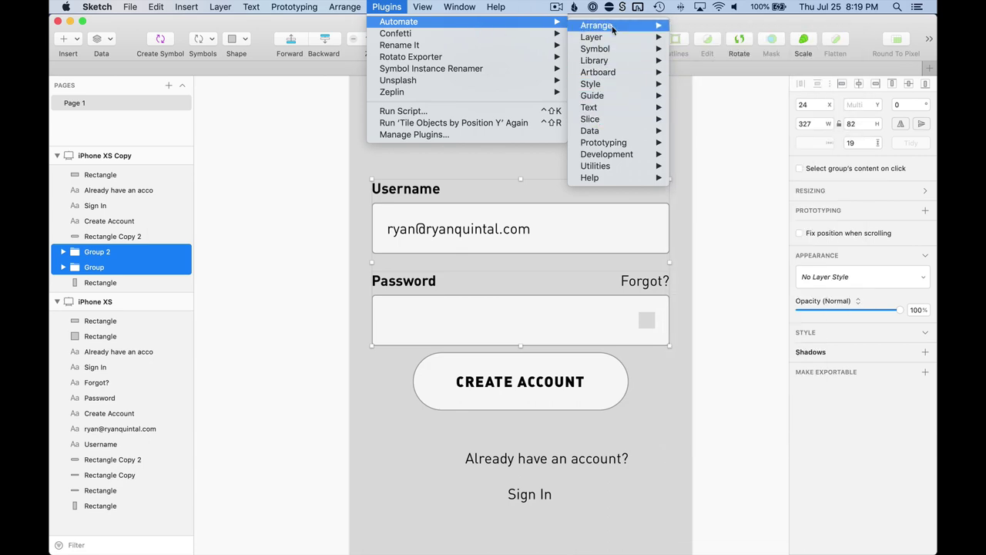
{"action": "mouse_move", "coordinate": [614, 29]}
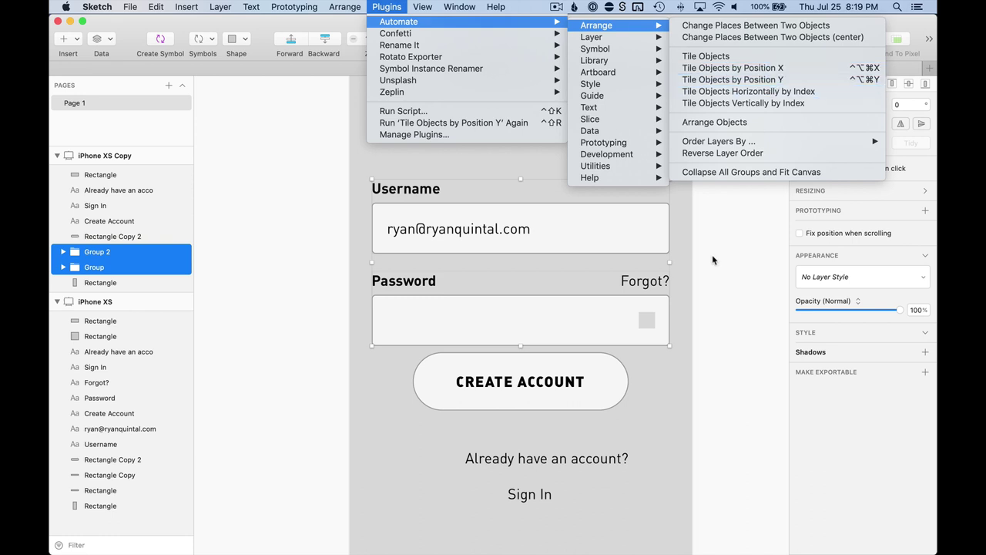
{"action": "left_click", "coordinate": [772, 80]}
Step: Set a 24 px gap between the Username and Password groups
{"action": "left_click", "coordinate": [754, 170]}
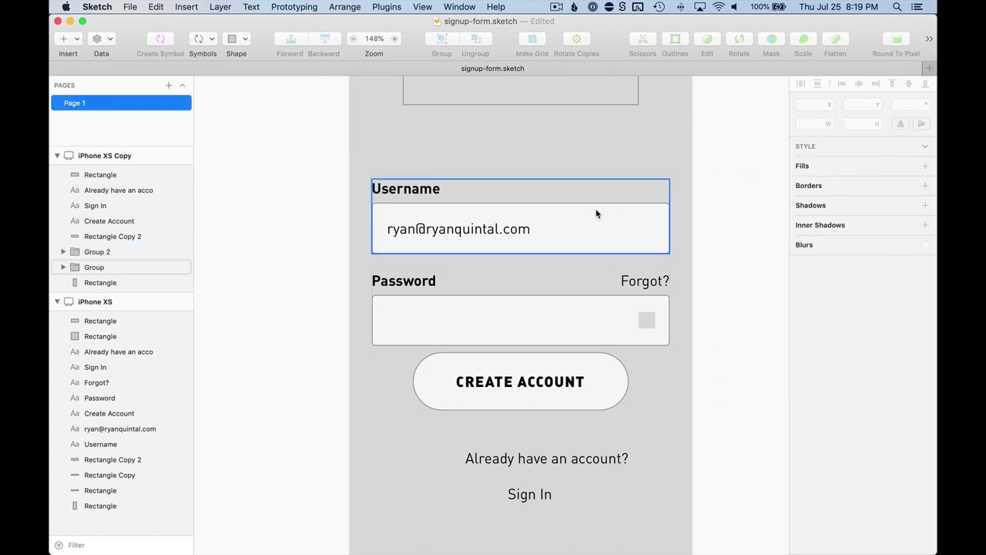
{"action": "left_click", "coordinate": [636, 285]}
{"action": "left_click", "coordinate": [632, 229], "text": "shift"}
{"action": "left_click", "coordinate": [761, 170]}
{"action": "left_click", "coordinate": [594, 229]}
{"action": "left_click", "coordinate": [584, 308], "text": "shift"}
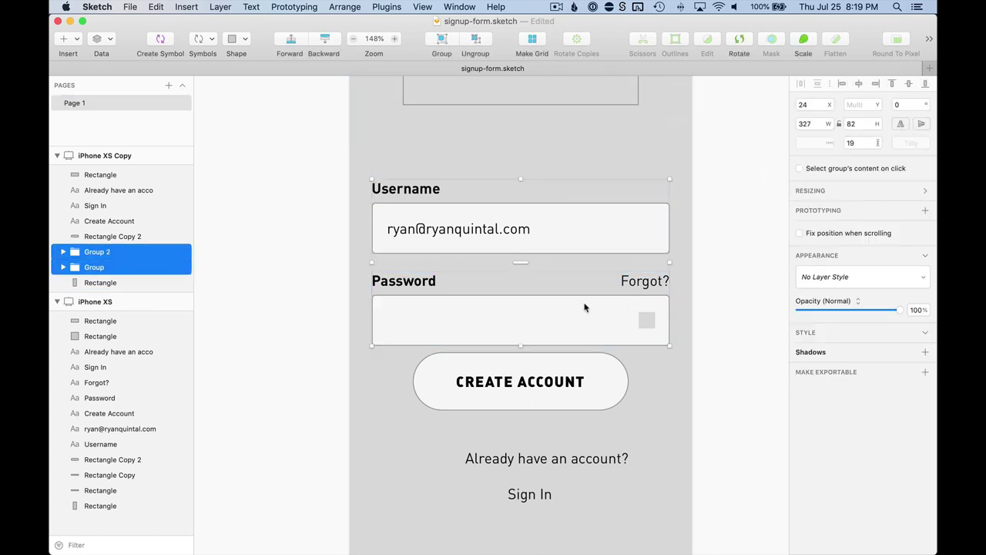
{"action": "key", "text": "ctrl+shift+r"}
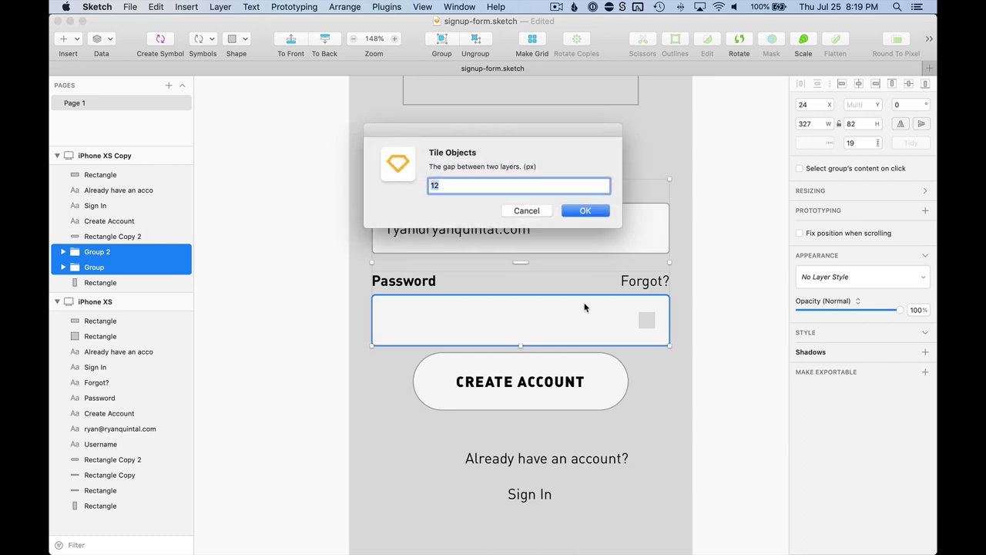
{"action": "type", "text": "24"}
{"action": "key", "text": "Return"}
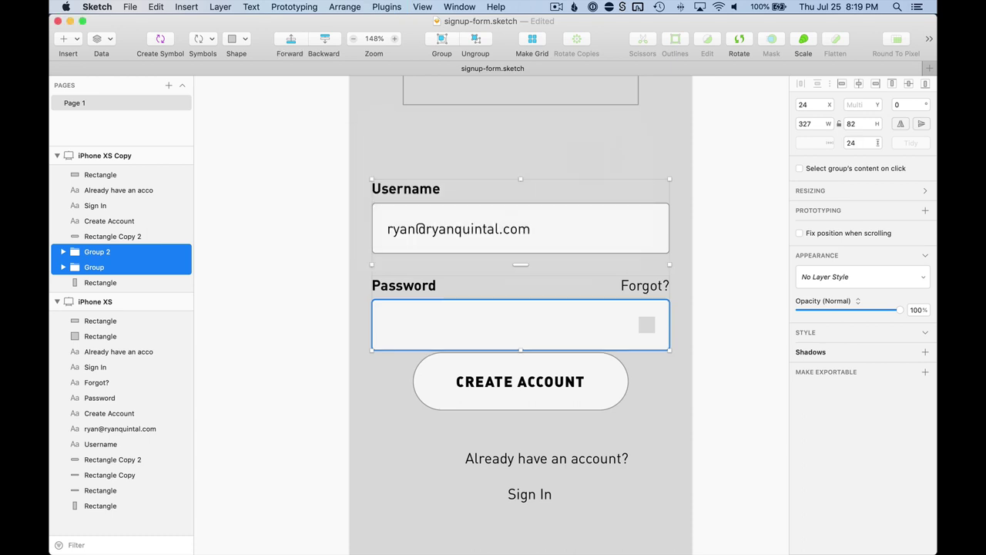
Step: Left-align the Password group with Username, reapply 24 px spacing, and move both up
{"action": "left_click", "coordinate": [700, 278]}
{"action": "left_click", "coordinate": [590, 293]}
{"action": "left_click_drag", "start_coordinate": [586, 328], "coordinate": [585, 286]}
{"action": "left_click", "coordinate": [595, 222], "text": "shift"}
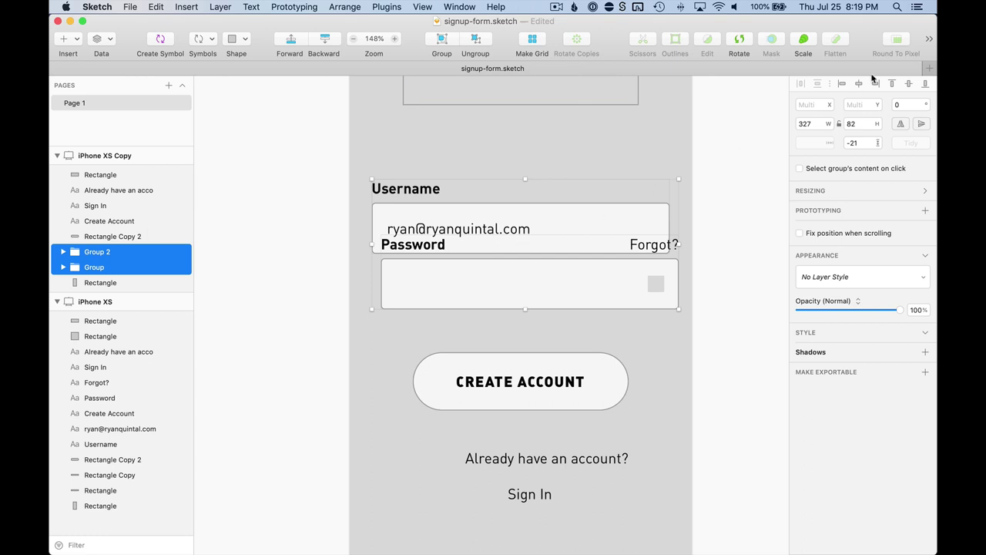
{"action": "left_click", "coordinate": [842, 85]}
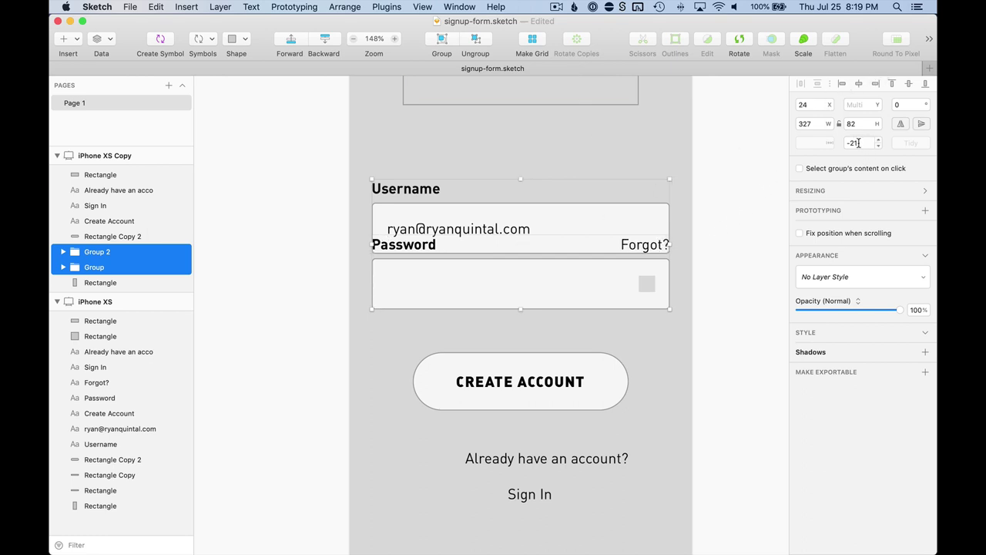
{"action": "type", "text": "24"}
{"action": "key", "text": "Return"}
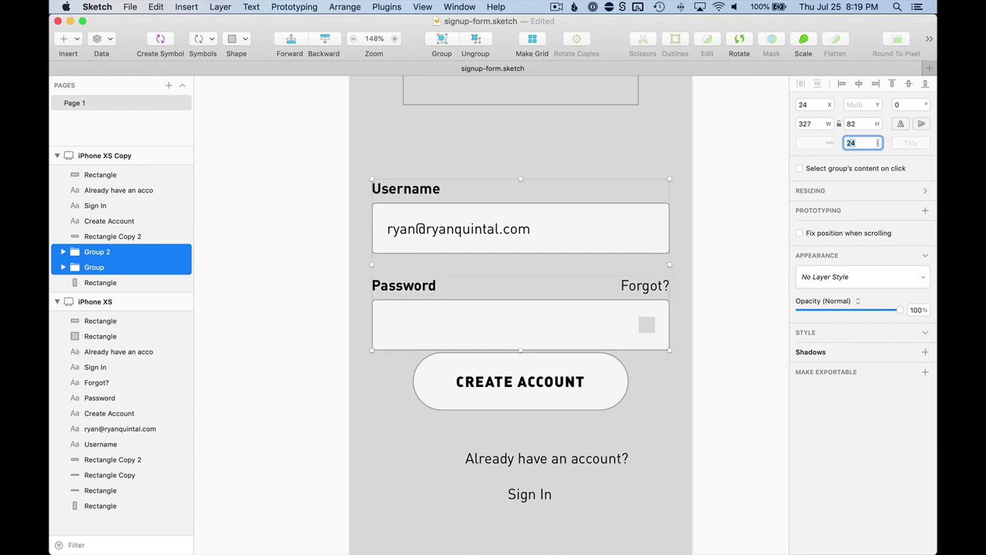
{"action": "mouse_move", "coordinate": [565, 217]}
{"action": "left_mouse_down"}
{"action": "mouse_move", "coordinate": [572, 176]}
{"action": "mouse_move", "coordinate": [569, 202]}
{"action": "left_mouse_up"}
Step: Move 'Already have an account?' onto the same line as Sign In, near the artboard centre
{"action": "scroll", "coordinate": [713, 213], "scroll_direction": "down", "scroll_amount": 5}
{"action": "left_click", "coordinate": [725, 216]}
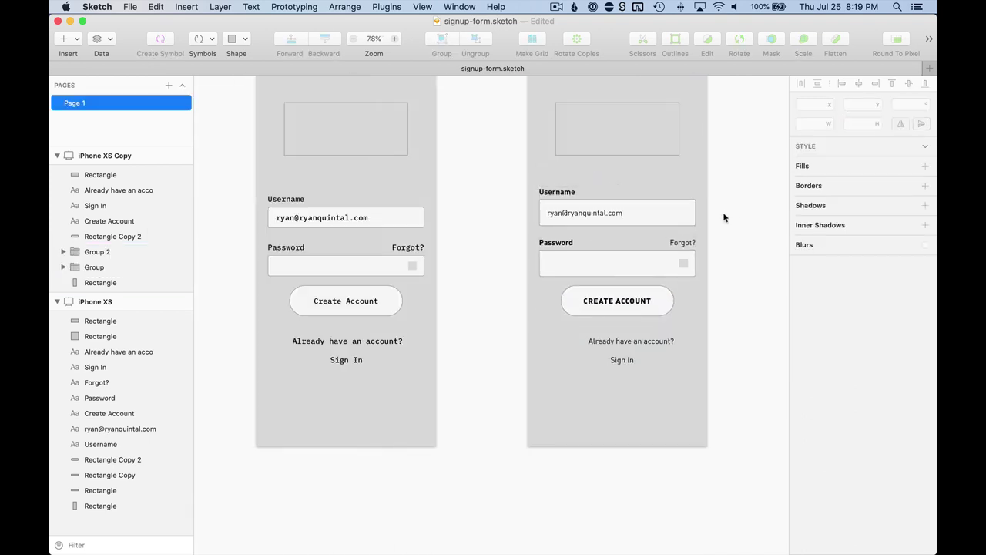
{"action": "scroll", "coordinate": [724, 219], "scroll_direction": "up", "scroll_amount": 2}
{"action": "scroll", "coordinate": [698, 251], "scroll_direction": "down", "scroll_amount": 2}
{"action": "scroll", "coordinate": [699, 239], "scroll_direction": "up", "scroll_amount": 3}
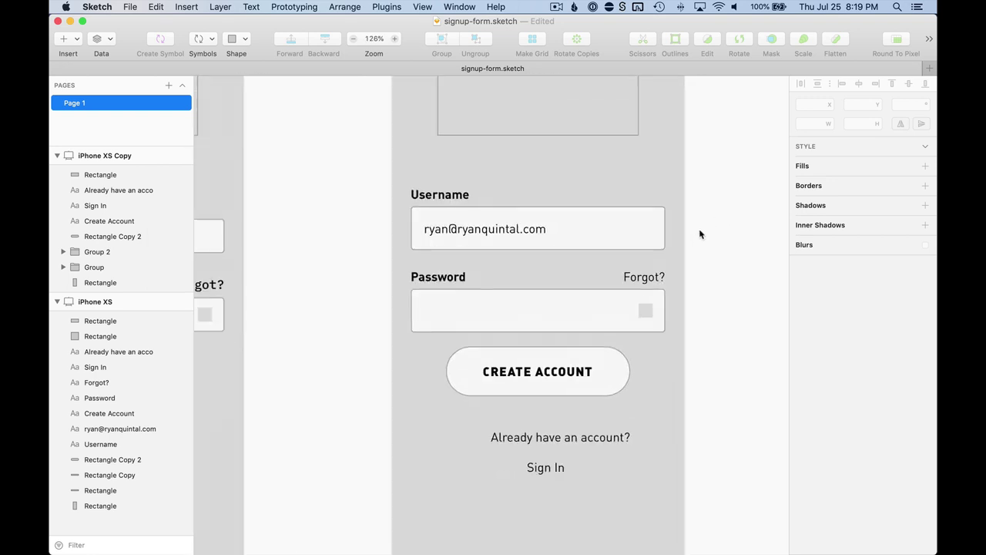
{"action": "left_click", "coordinate": [527, 382]}
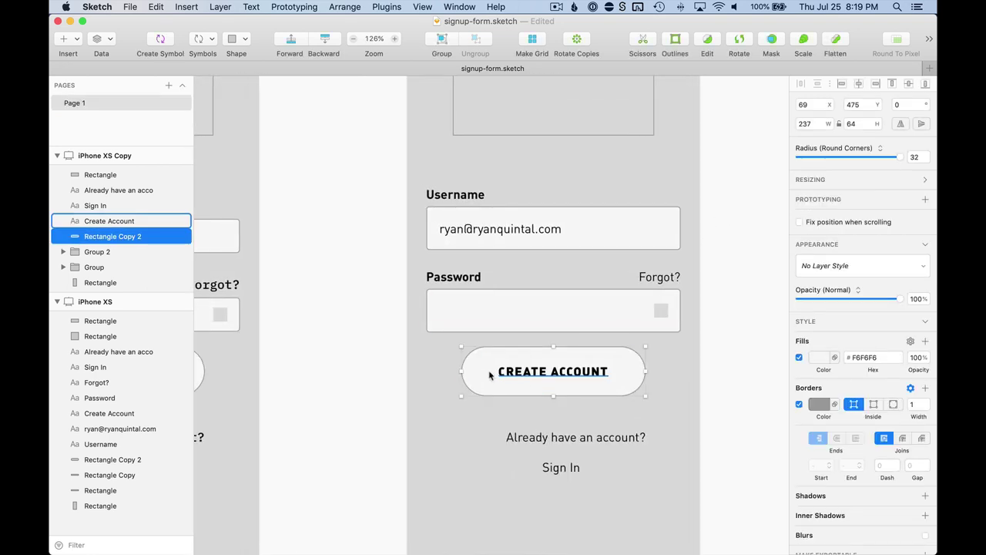
{"action": "left_click", "coordinate": [508, 376], "text": "shift"}
{"action": "scroll", "coordinate": [508, 370], "scroll_direction": "down", "scroll_amount": 2}
{"action": "scroll", "coordinate": [510, 355], "scroll_direction": "down", "scroll_amount": 2}
{"action": "scroll", "coordinate": [511, 353], "scroll_direction": "down", "scroll_amount": 1}
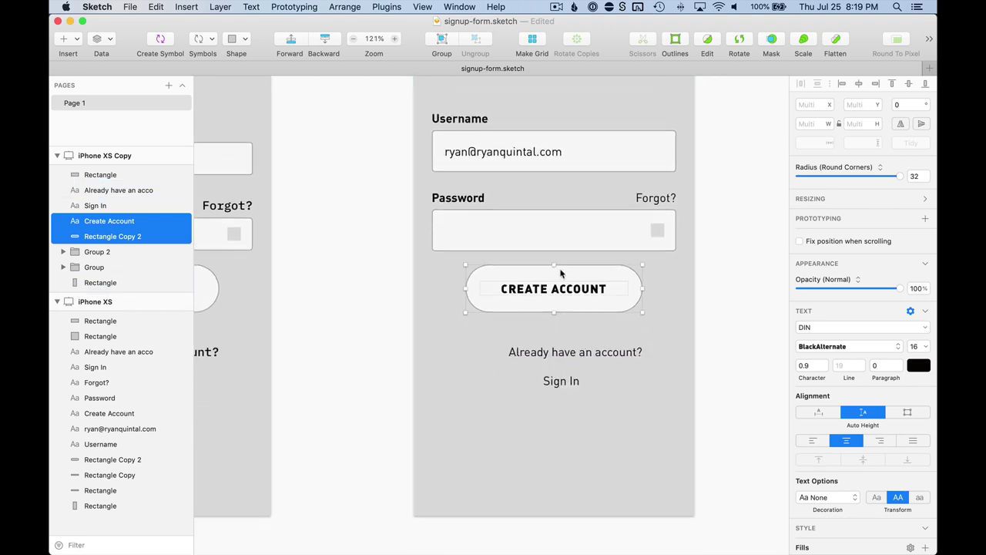
{"action": "left_click", "coordinate": [718, 328]}
{"action": "left_click", "coordinate": [594, 353]}
{"action": "left_click_drag", "start_coordinate": [589, 355], "coordinate": [656, 352]}
Step: Set the Sign In text's font weight to Bold
{"action": "left_click", "coordinate": [560, 381]}
{"action": "left_click", "coordinate": [591, 352]}
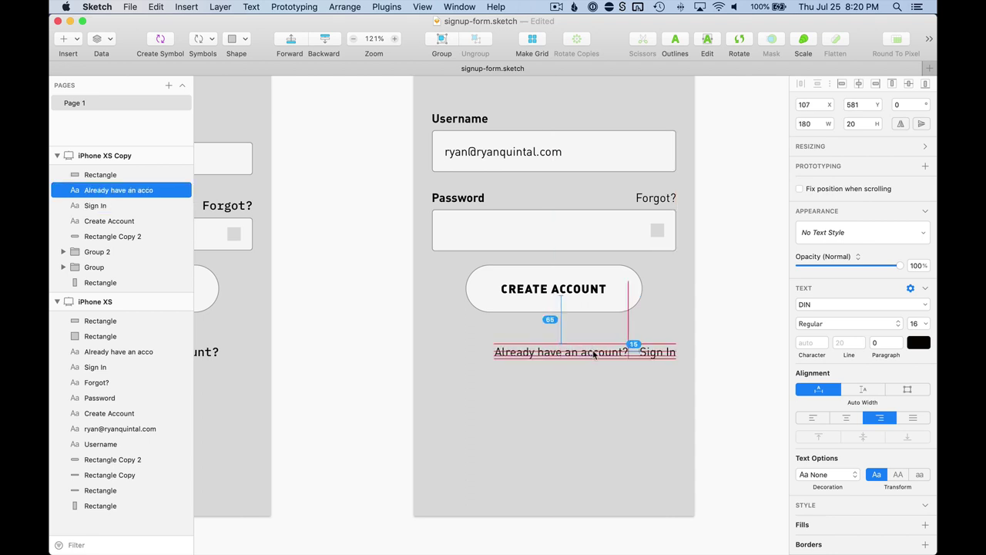
{"action": "left_click", "coordinate": [659, 353]}
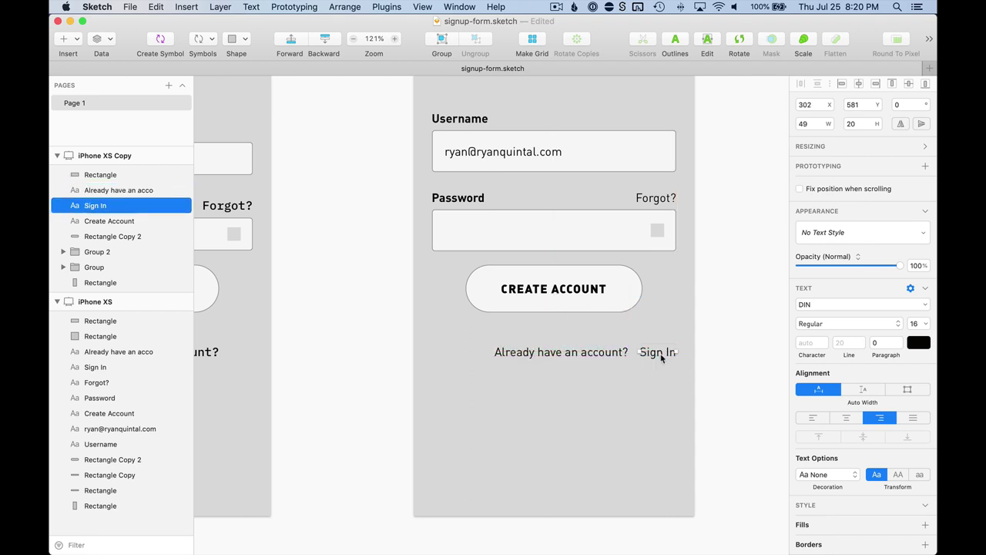
{"action": "left_click", "coordinate": [815, 323]}
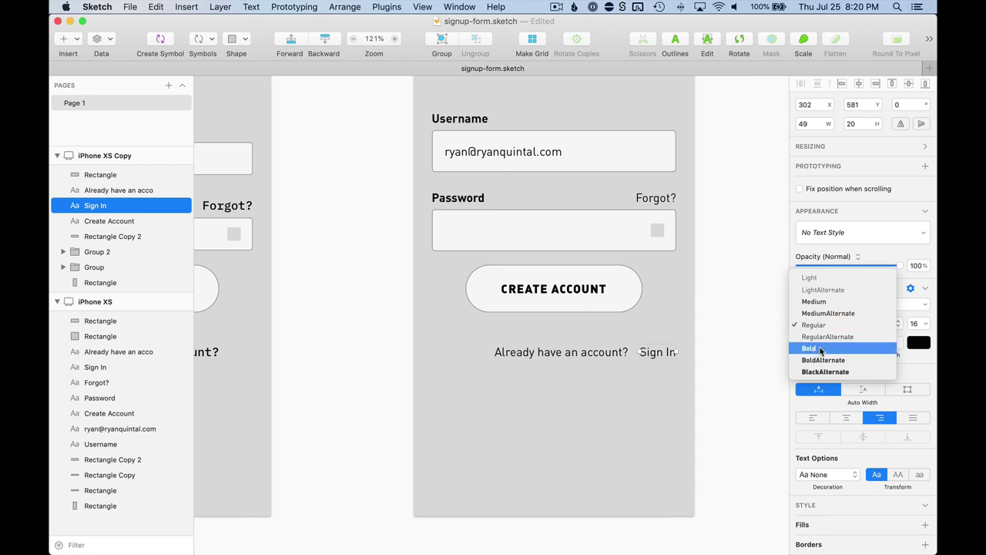
{"action": "left_click", "coordinate": [811, 345]}
Step: Group 'Already have an account?' and Sign In together with Cmd+G
{"action": "left_click", "coordinate": [581, 354]}
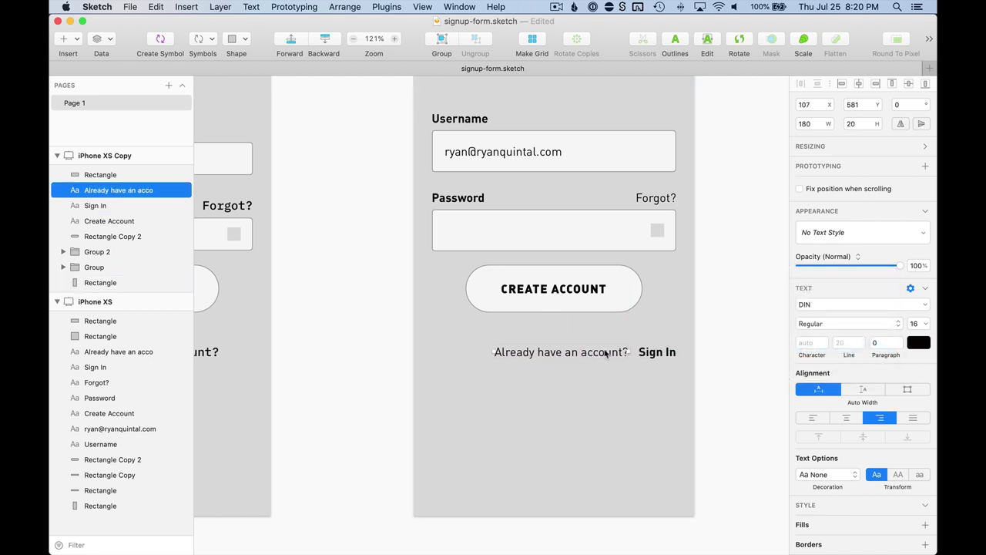
{"action": "left_click", "coordinate": [660, 352], "text": "shift"}
{"action": "left_click", "coordinate": [678, 343]}
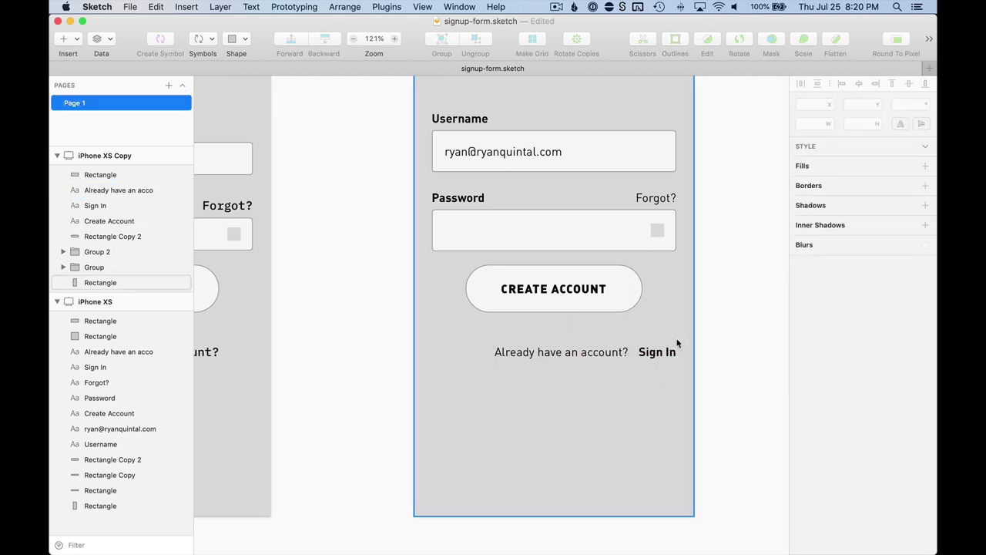
{"action": "left_click", "coordinate": [663, 352]}
{"action": "left_click", "coordinate": [595, 354], "text": "shift"}
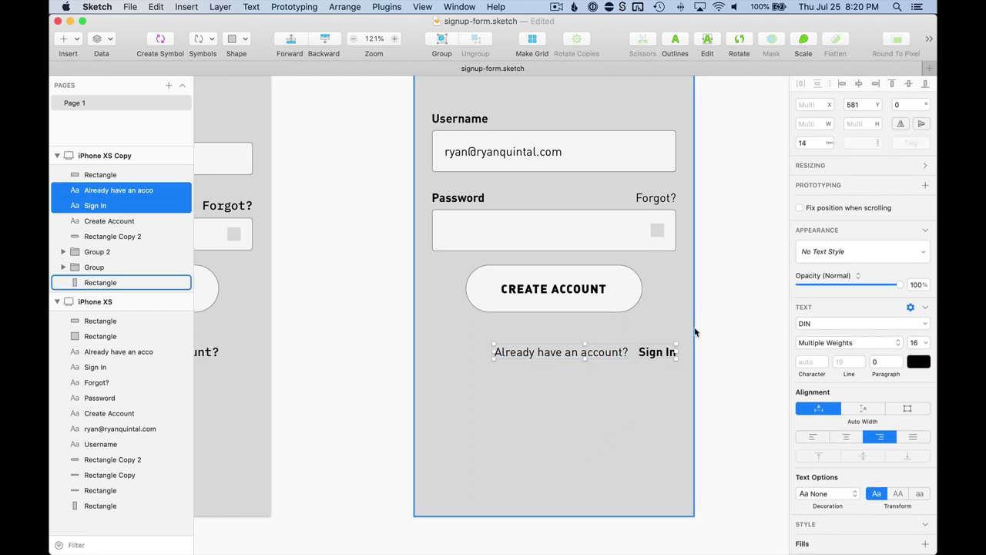
{"action": "key", "text": "super+g"}
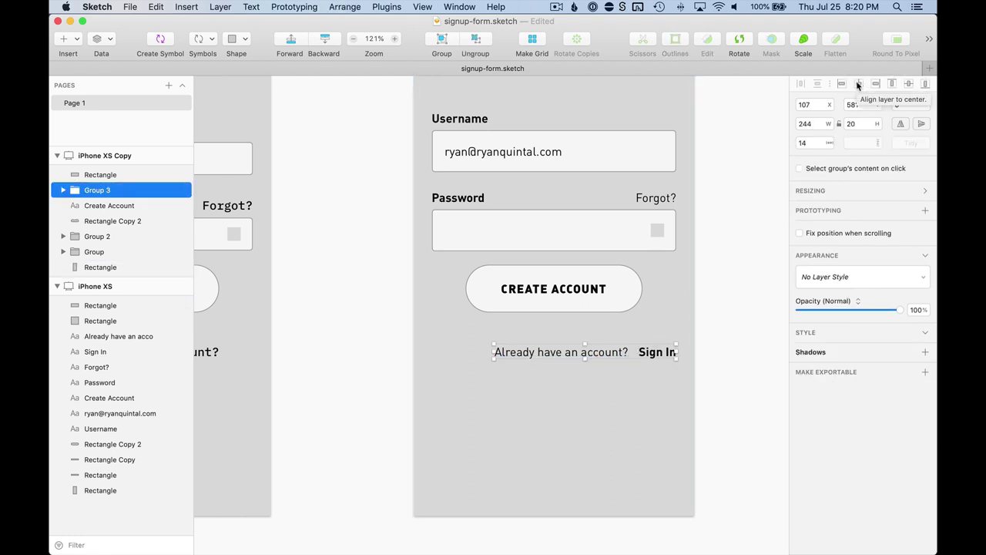
Step: Centre the sign-in text group horizontally on the artboard
{"action": "key", "text": "alt"}
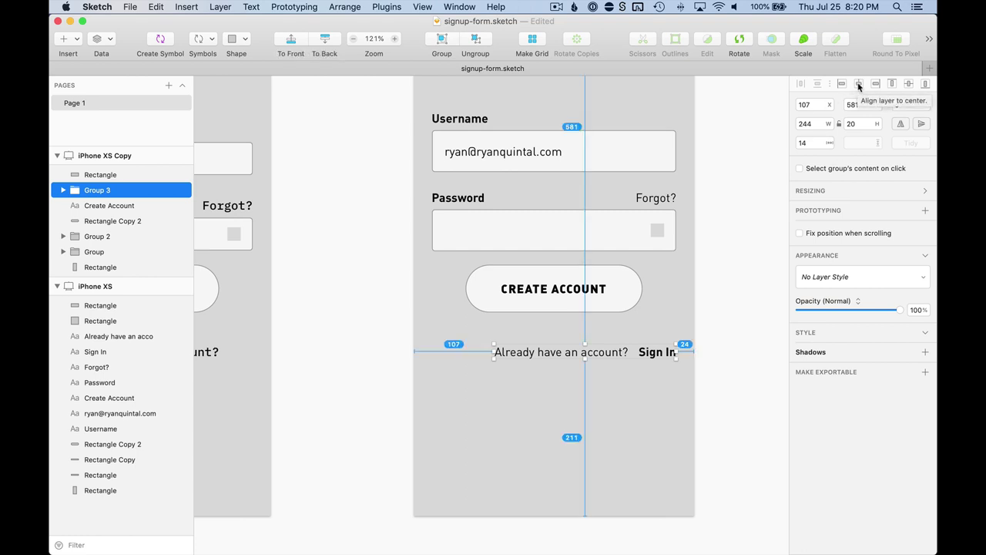
{"action": "left_click", "coordinate": [859, 84]}
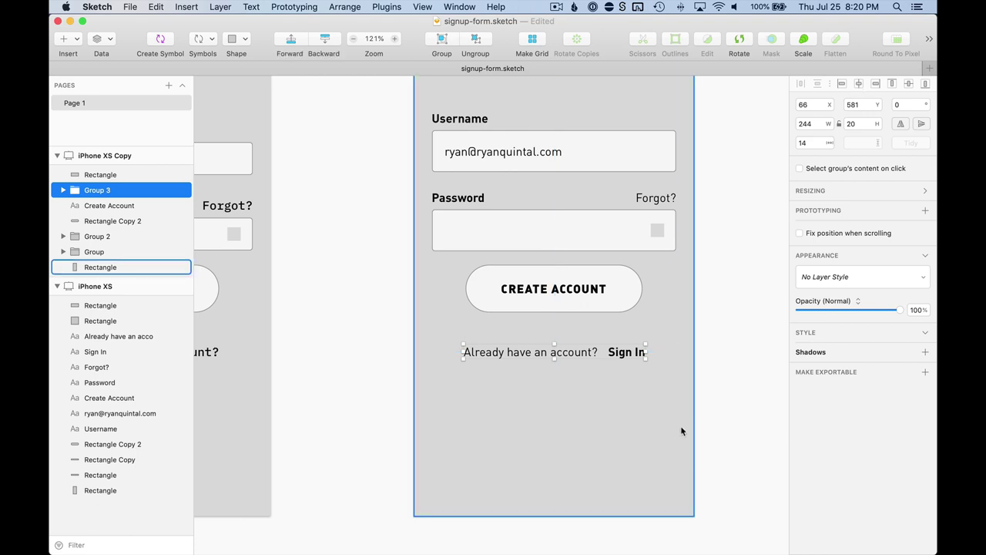
{"action": "key", "text": "Escape"}
{"action": "scroll", "coordinate": [728, 247], "scroll_direction": "down", "scroll_amount": 5}
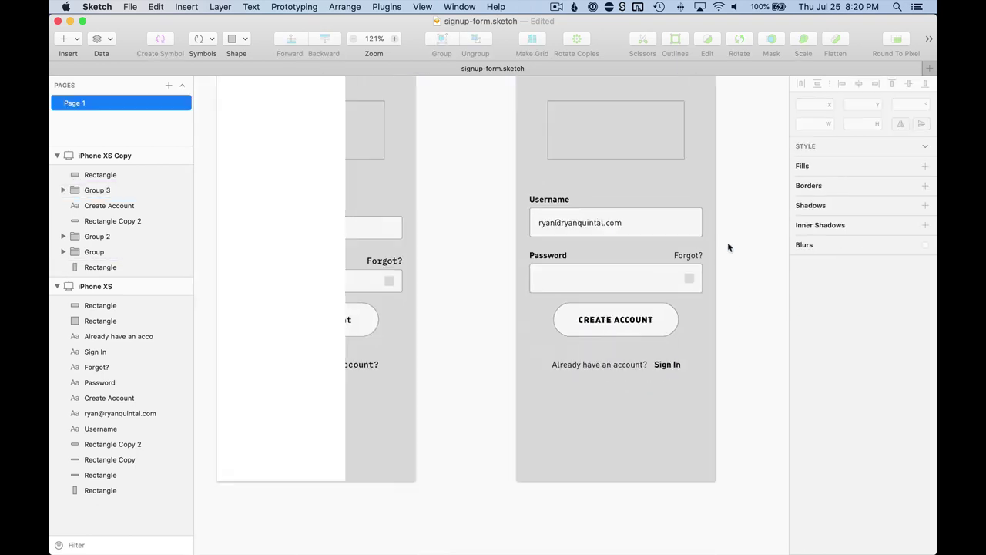
{"action": "scroll", "coordinate": [709, 306], "scroll_direction": "up", "scroll_amount": 6}
{"action": "left_click", "coordinate": [627, 305]}
{"action": "left_click_drag", "start_coordinate": [628, 305], "coordinate": [701, 315]}
{"action": "left_click_drag", "start_coordinate": [611, 276], "coordinate": [663, 316]}
{"action": "left_click", "coordinate": [631, 314], "text": "shift"}
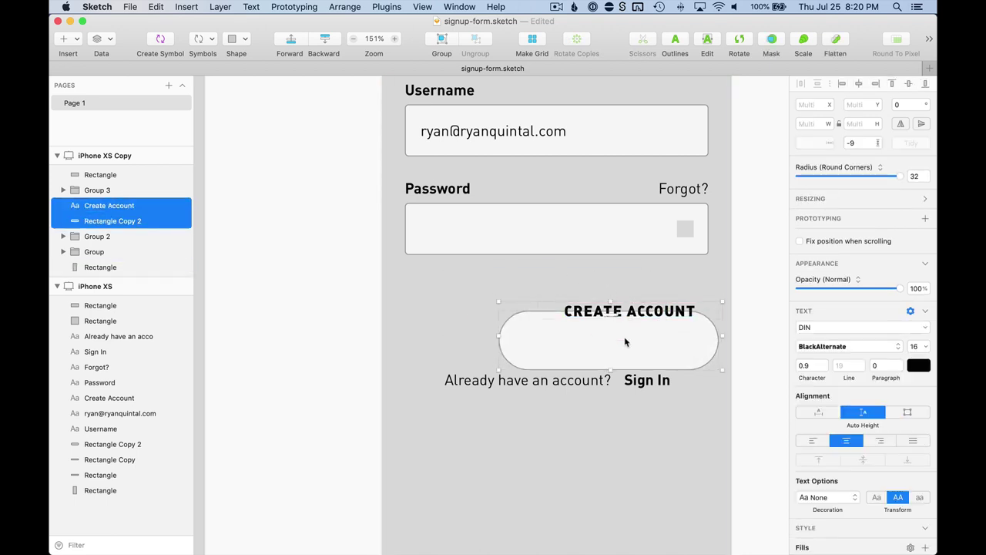
{"action": "left_click", "coordinate": [859, 85]}
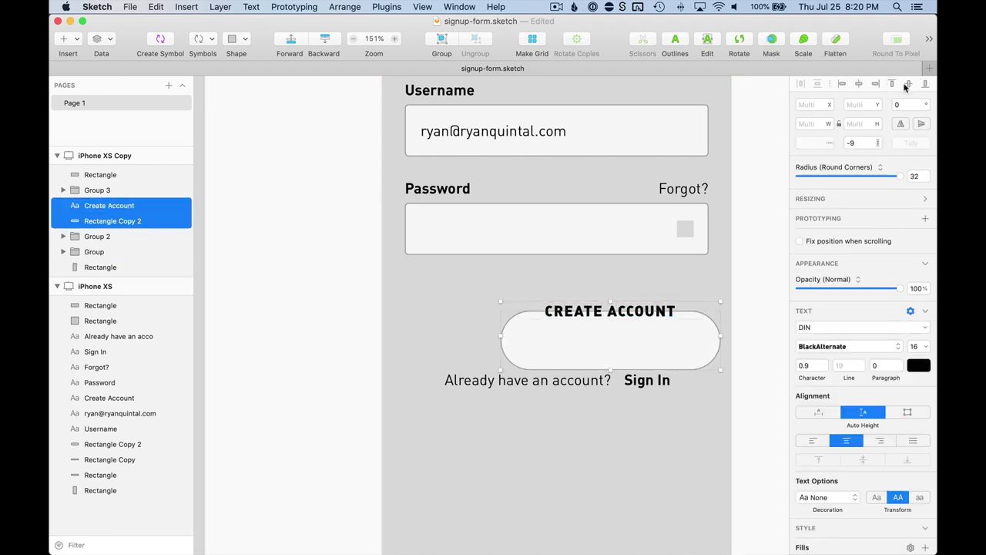
{"action": "left_click", "coordinate": [912, 84]}
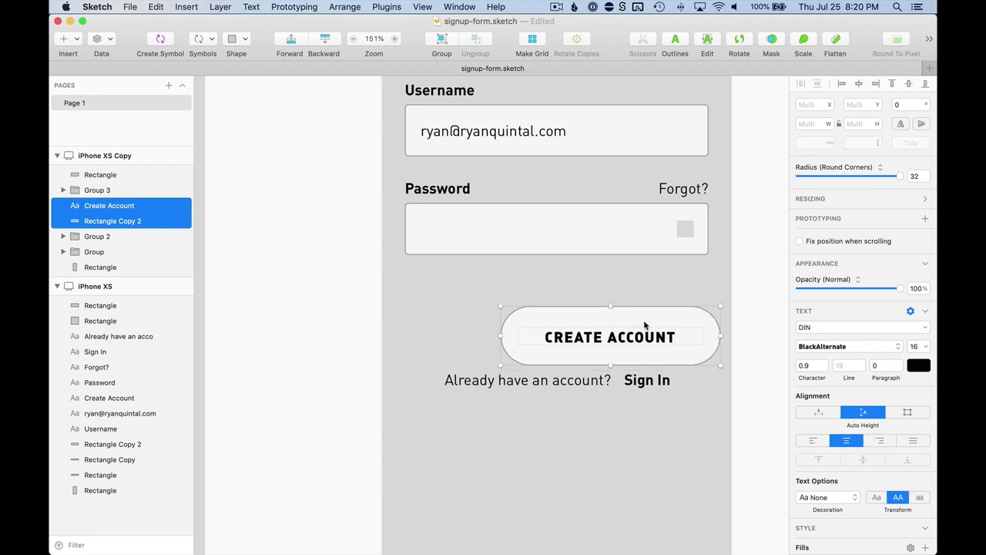
{"action": "left_click", "coordinate": [859, 85]}
{"action": "key", "text": "alt"}
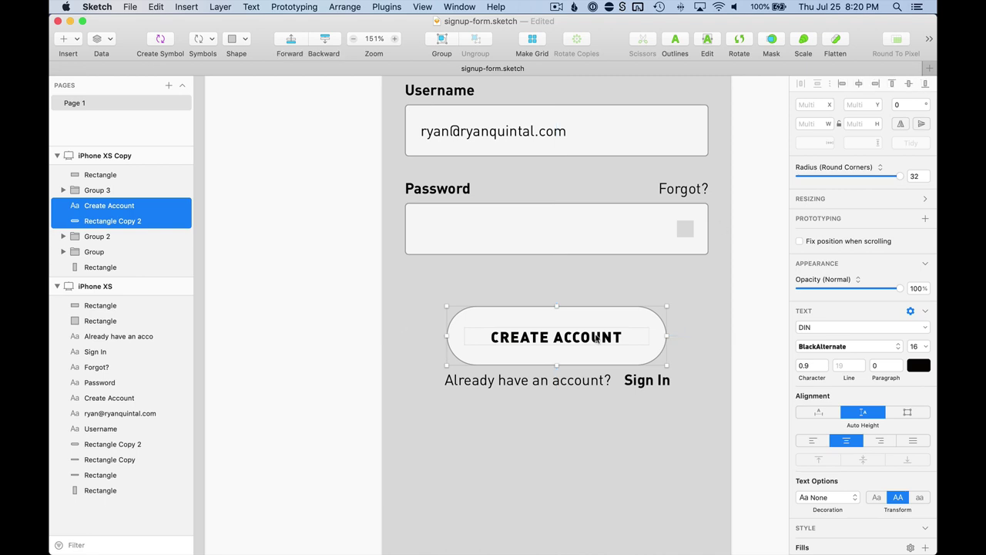
{"action": "left_click_drag", "start_coordinate": [610, 321], "coordinate": [621, 288]}
{"action": "scroll", "coordinate": [621, 288], "scroll_direction": "down", "scroll_amount": 5}
{"action": "left_click", "coordinate": [760, 218]}
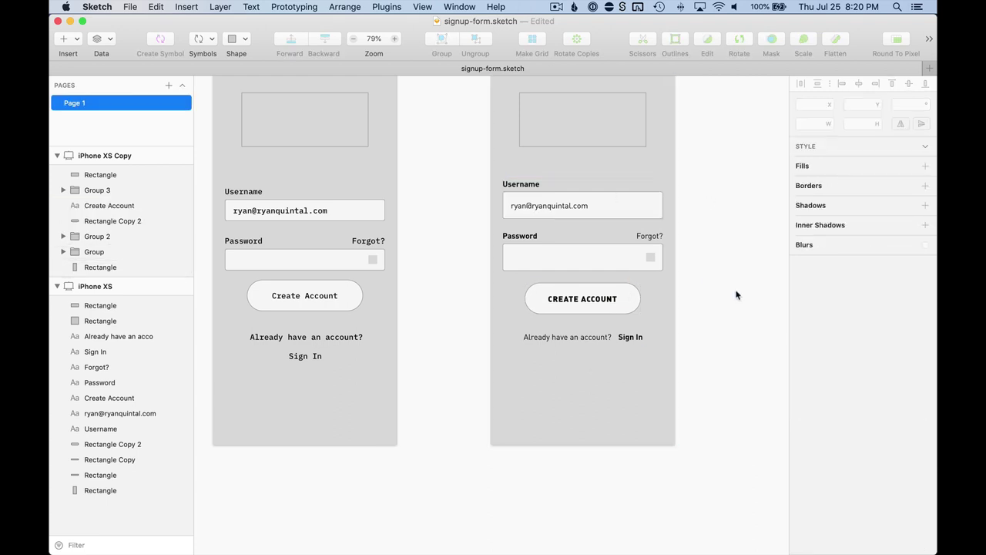
{"action": "scroll", "coordinate": [725, 208], "scroll_direction": "up", "scroll_amount": 2}
{"action": "scroll", "coordinate": [725, 208], "scroll_direction": "up", "scroll_amount": 3}
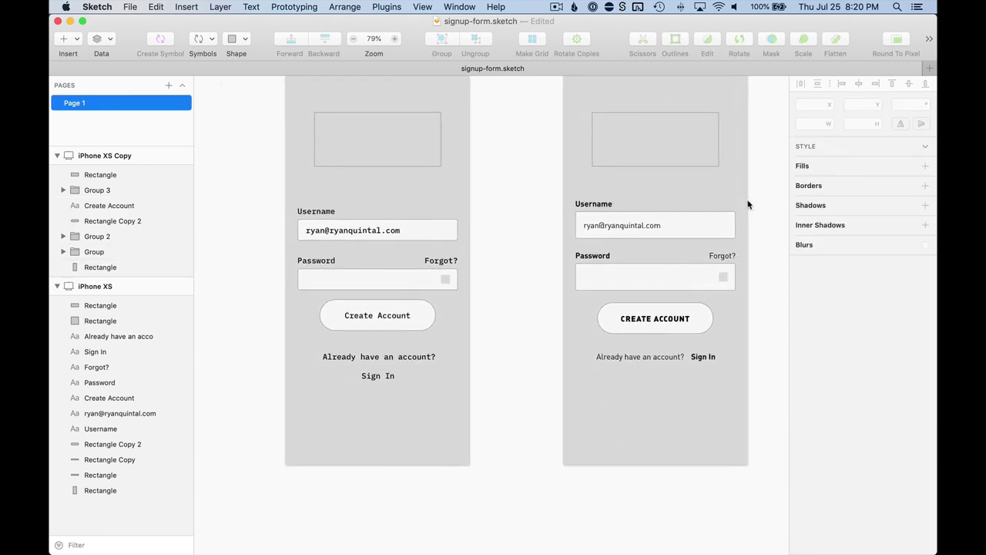
{"action": "scroll", "coordinate": [704, 220], "scroll_direction": "up", "scroll_amount": 5}
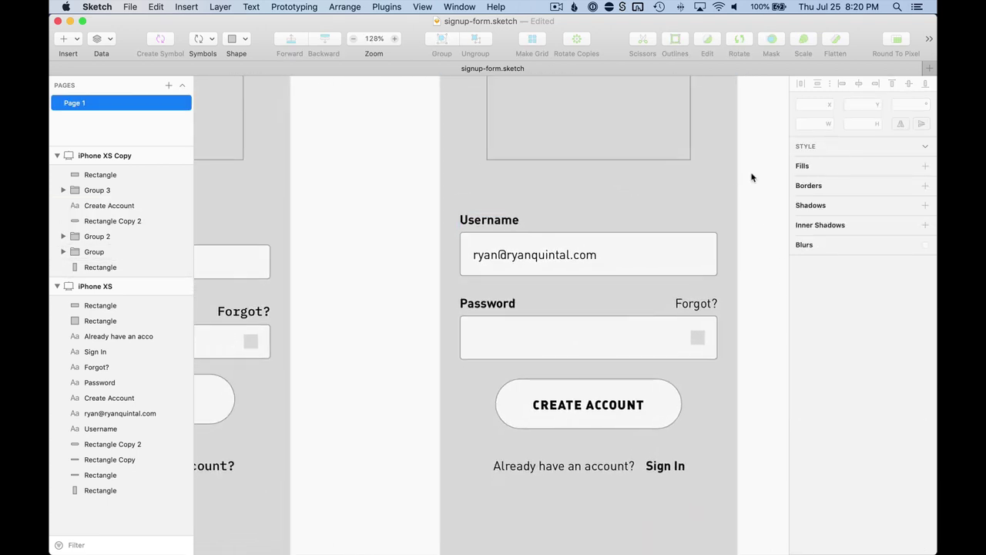
{"action": "scroll", "coordinate": [752, 178], "scroll_direction": "down", "scroll_amount": 5}
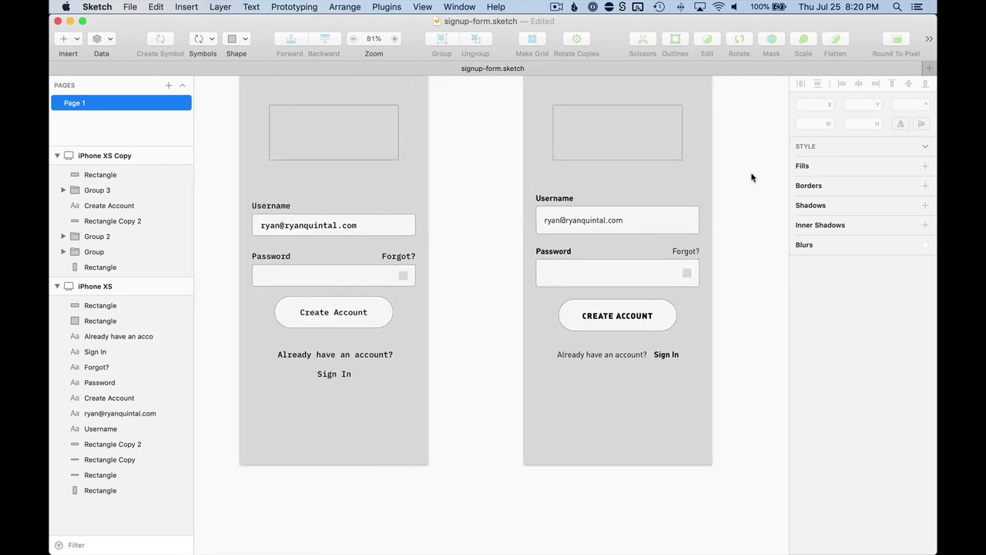
{"action": "scroll", "coordinate": [680, 278], "scroll_direction": "up", "scroll_amount": 2}
{"action": "scroll", "coordinate": [671, 309], "scroll_direction": "down", "scroll_amount": 2}
{"action": "scroll", "coordinate": [671, 308], "scroll_direction": "left", "scroll_amount": 1}
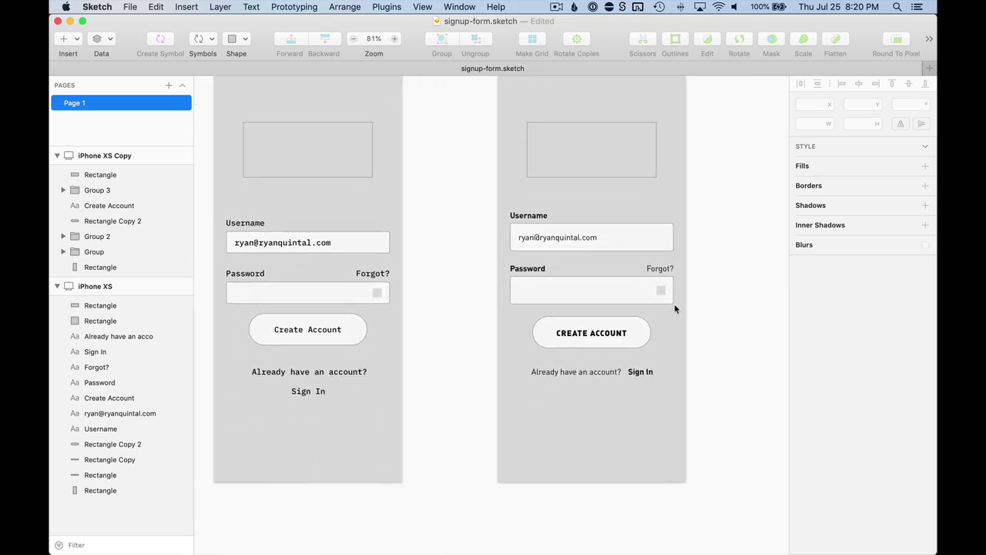
{"action": "scroll", "coordinate": [678, 330], "scroll_direction": "up", "scroll_amount": 3}
Step: Switch the copied artboard's background fill to a radial gradient
{"action": "left_click", "coordinate": [669, 332]}
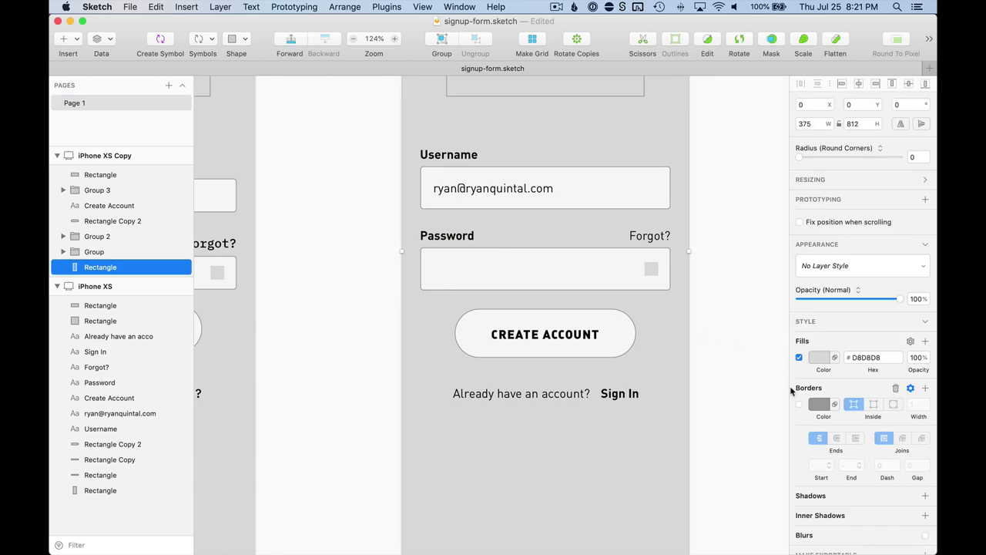
{"action": "left_click", "coordinate": [820, 356]}
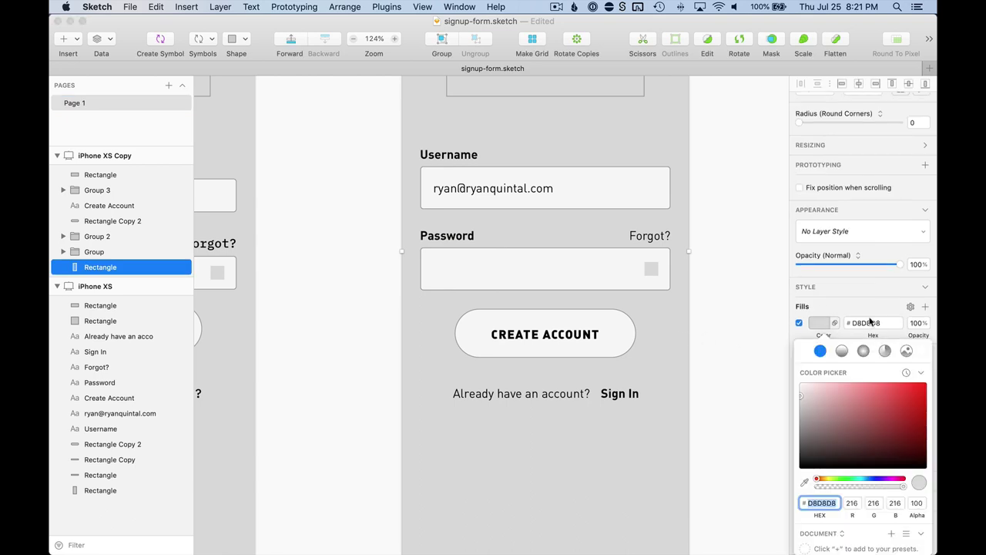
{"action": "left_click", "coordinate": [842, 351]}
{"action": "scroll", "coordinate": [630, 331], "scroll_direction": "down", "scroll_amount": 3}
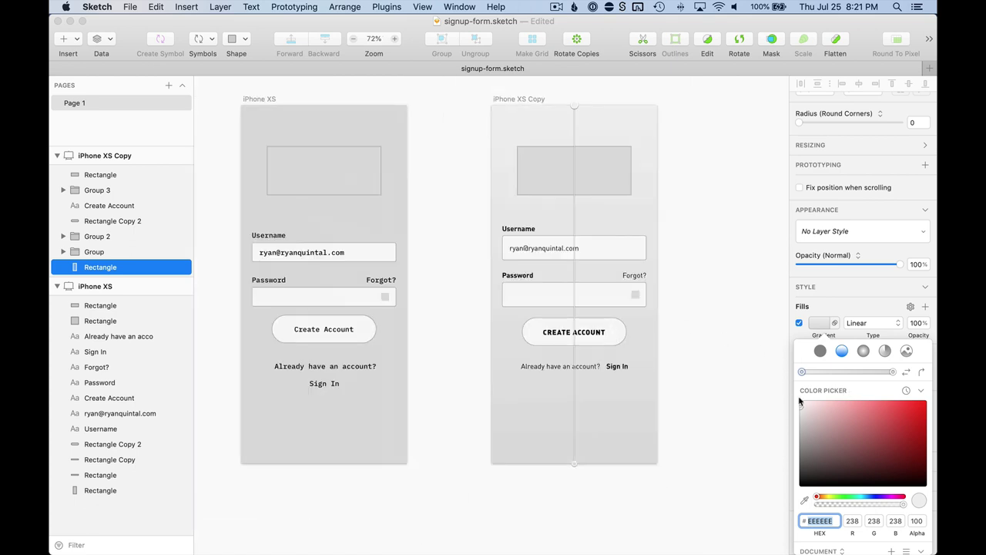
{"action": "left_click", "coordinate": [864, 351]}
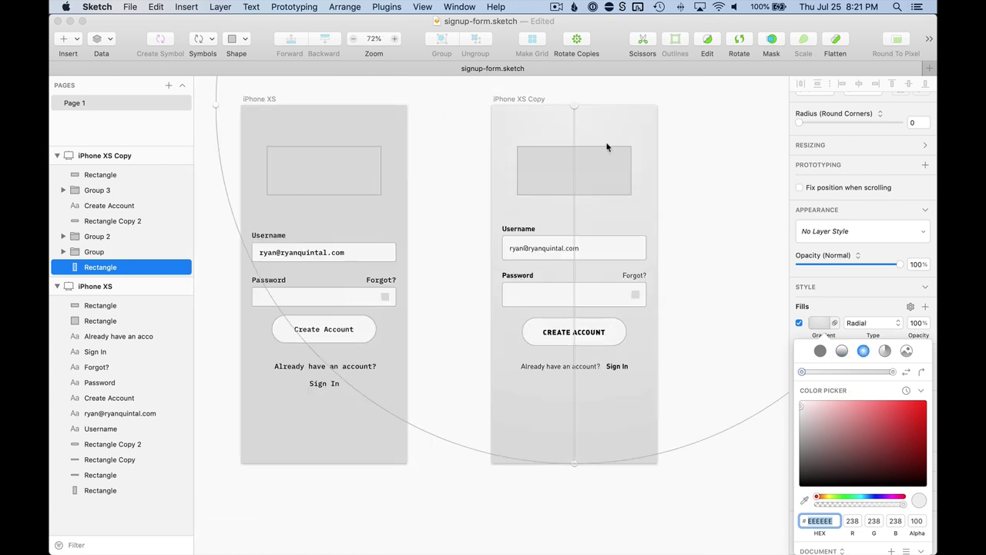
Step: Make the gradient's end stop blue and add a warm pink middle stop
{"action": "scroll", "coordinate": [606, 146], "scroll_direction": "right", "scroll_amount": 4}
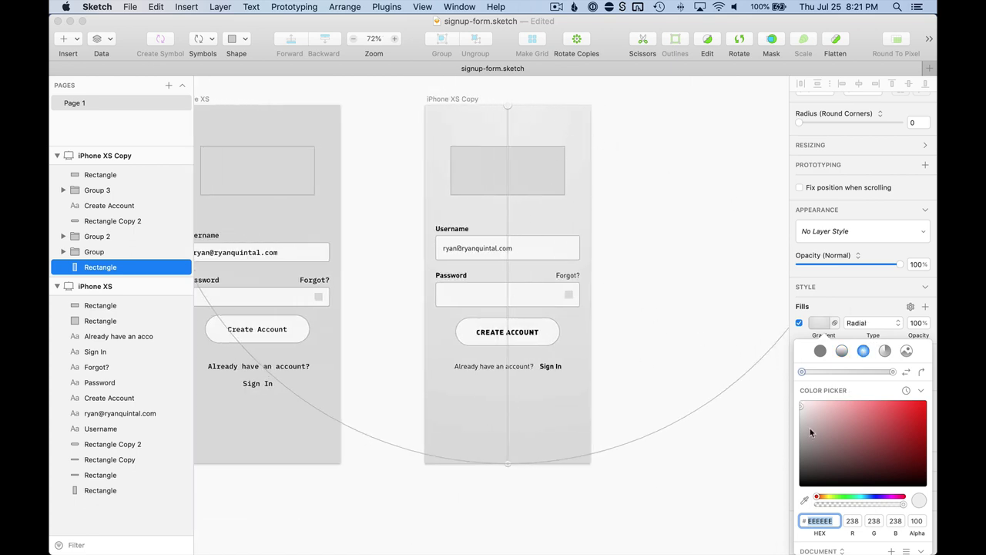
{"action": "left_click", "coordinate": [893, 373]}
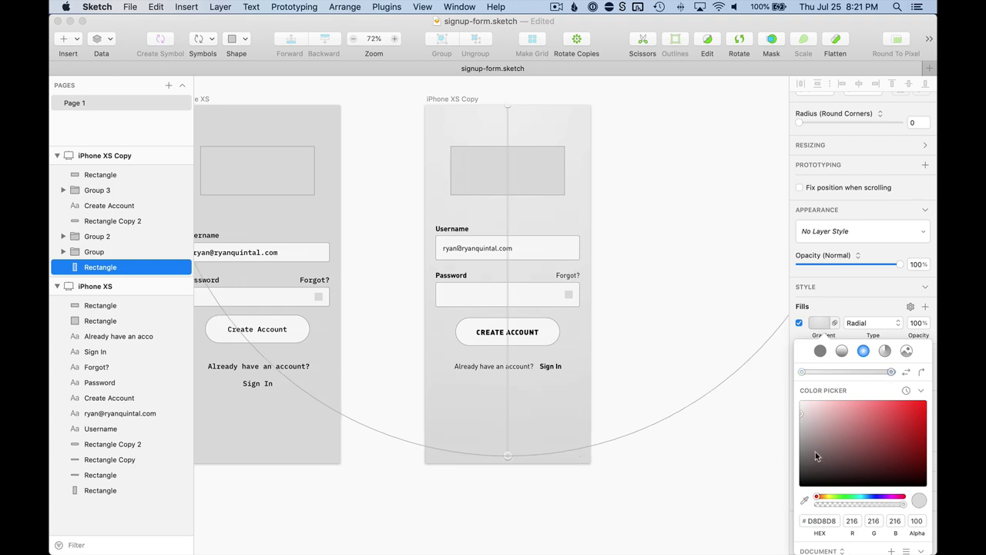
{"action": "scroll", "coordinate": [829, 487], "scroll_direction": "down", "scroll_amount": 2}
{"action": "scroll", "coordinate": [830, 488], "scroll_direction": "up", "scroll_amount": 2}
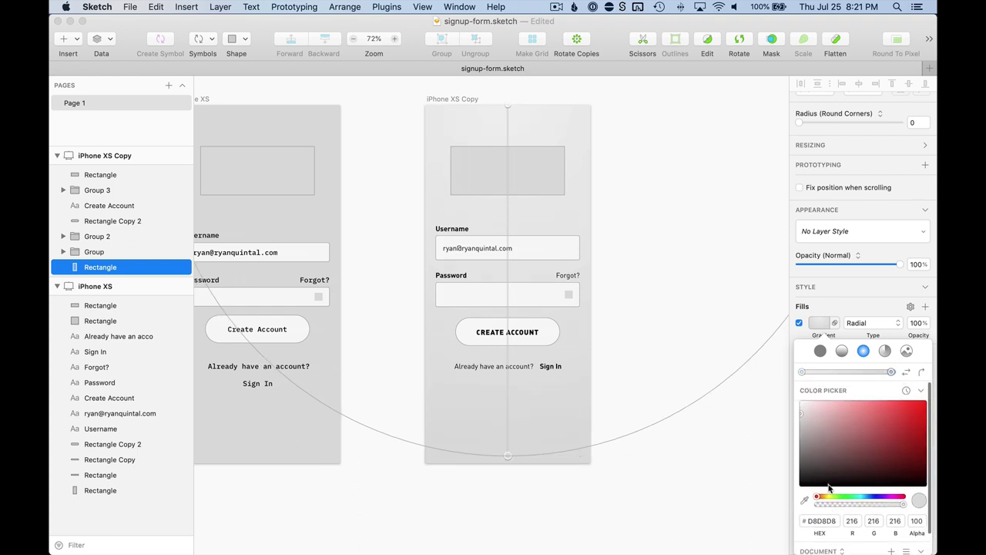
{"action": "left_click", "coordinate": [837, 497]}
{"action": "left_click_drag", "start_coordinate": [845, 499], "coordinate": [868, 498]}
{"action": "left_click_drag", "start_coordinate": [835, 432], "coordinate": [894, 408]}
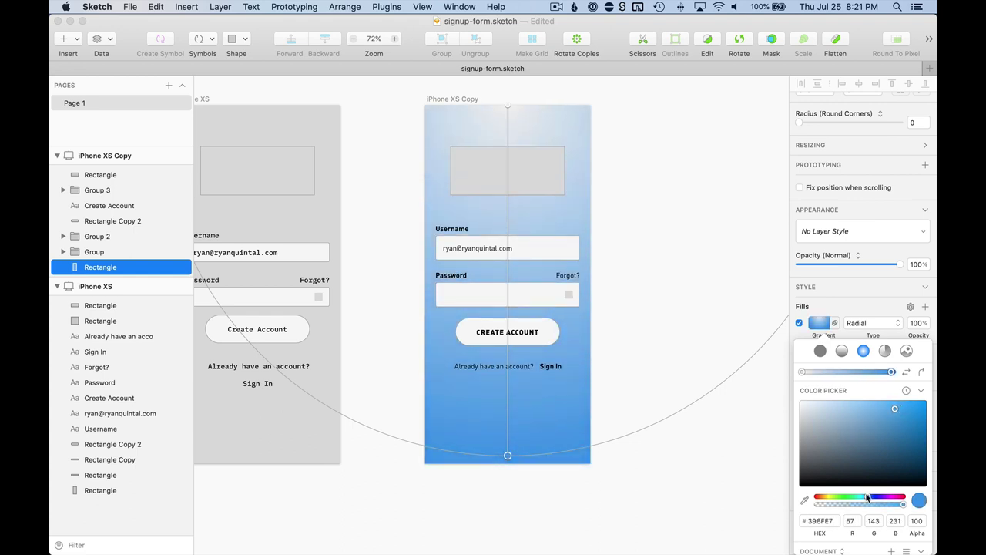
{"action": "left_click_drag", "start_coordinate": [867, 498], "coordinate": [868, 498]}
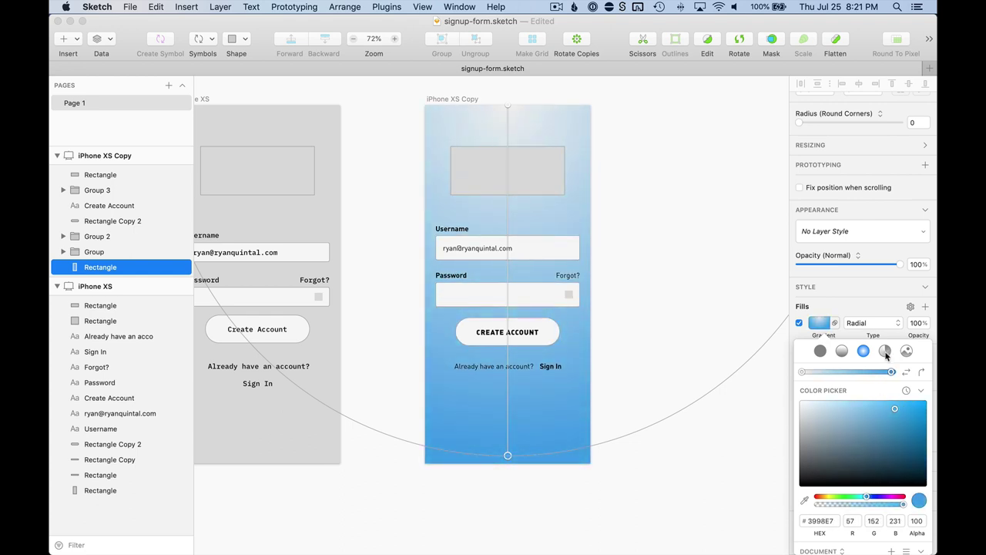
{"action": "left_click", "coordinate": [843, 373]}
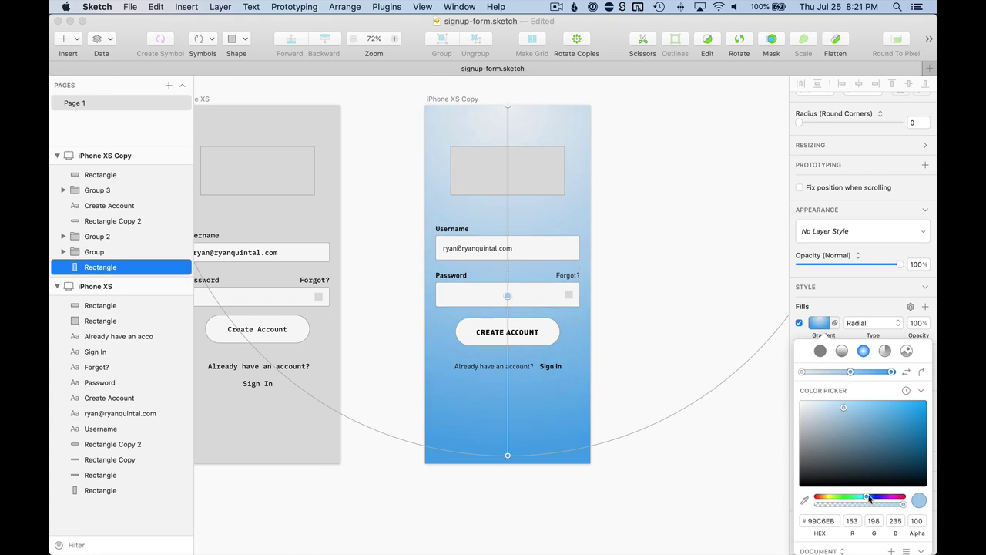
{"action": "left_click_drag", "start_coordinate": [855, 495], "coordinate": [818, 500]}
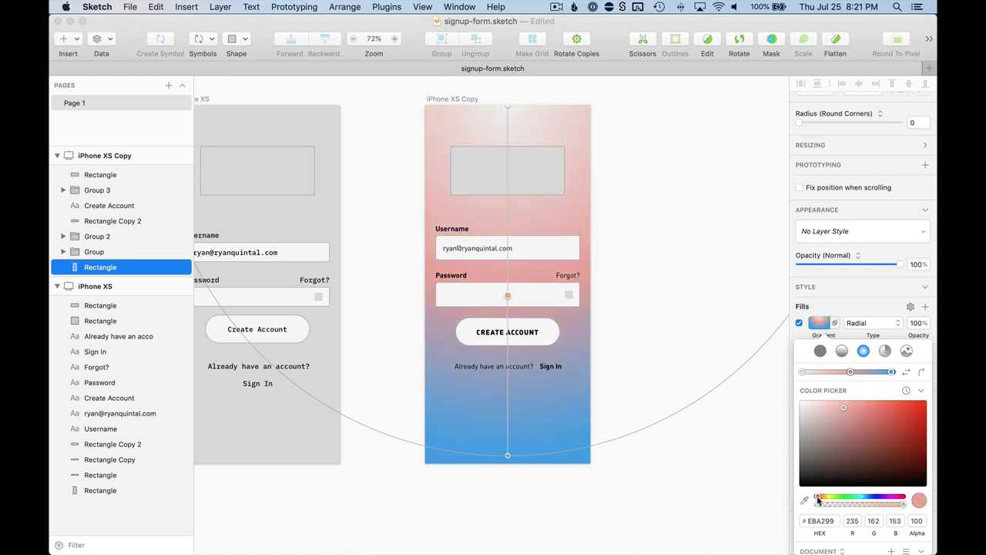
Step: Set the start stop to vivid yellow and change the end stop to purple
{"action": "left_click", "coordinate": [802, 373]}
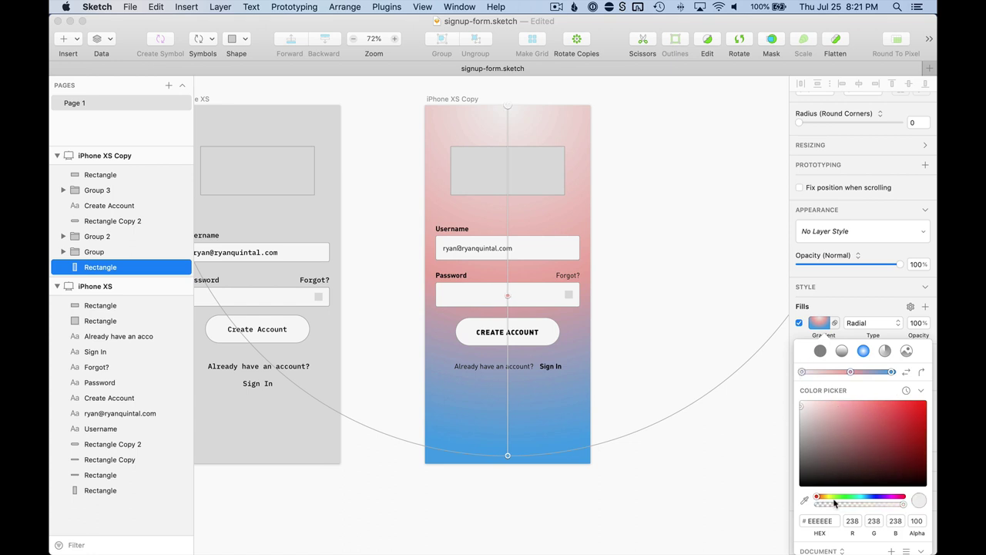
{"action": "left_click_drag", "start_coordinate": [832, 502], "coordinate": [829, 499]}
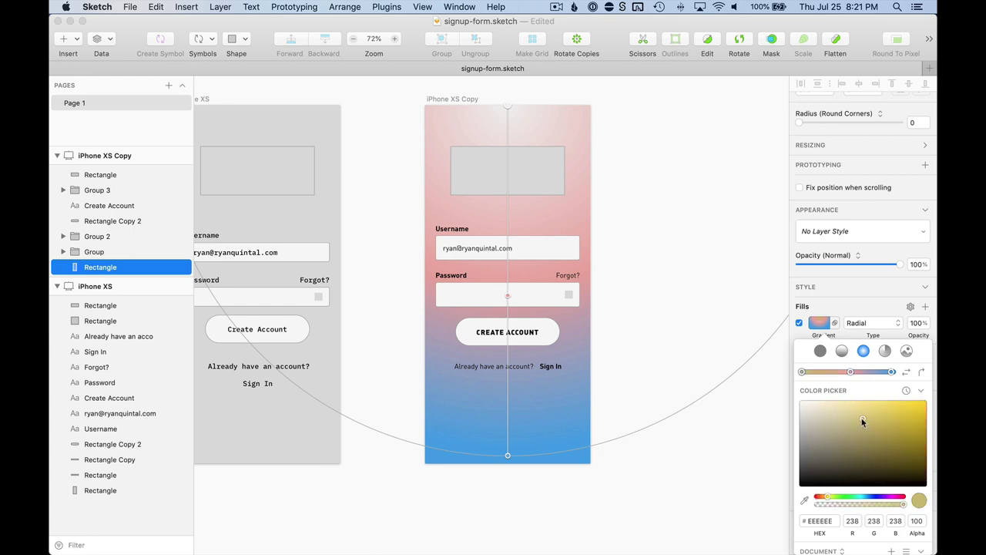
{"action": "left_click", "coordinate": [865, 418]}
{"action": "left_click_drag", "start_coordinate": [865, 419], "coordinate": [888, 399]}
{"action": "left_click", "coordinate": [891, 372]}
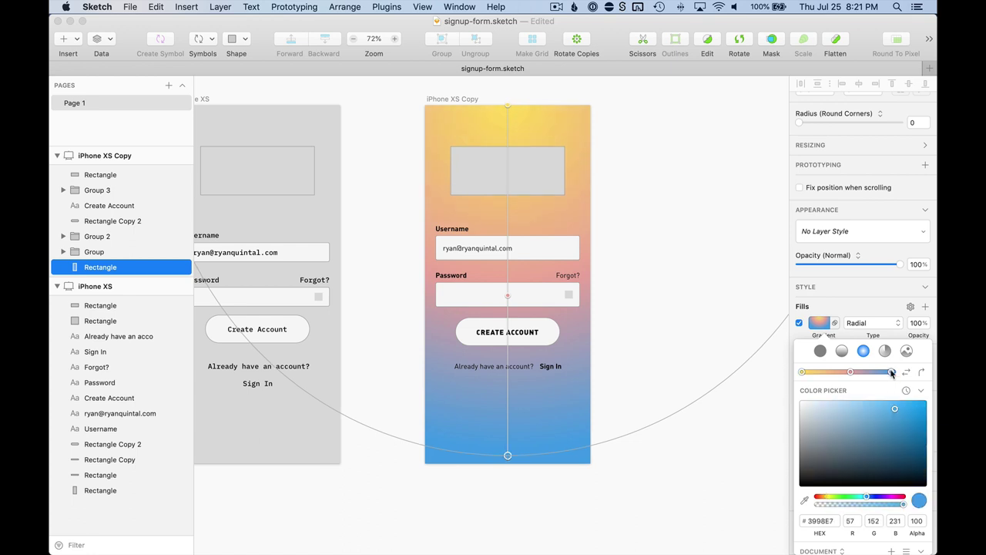
{"action": "left_click_drag", "start_coordinate": [895, 417], "coordinate": [900, 406]}
{"action": "left_click_drag", "start_coordinate": [868, 499], "coordinate": [881, 498]}
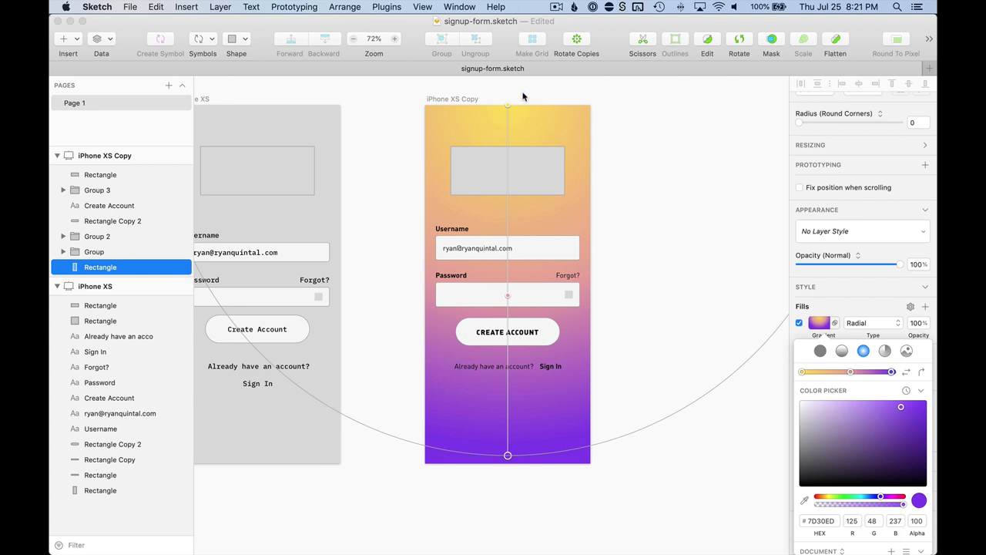
Step: Position the gradient with the yellow centre top right and the purple end bottom left
{"action": "left_click_drag", "start_coordinate": [507, 107], "coordinate": [510, 155]}
{"action": "left_click_drag", "start_coordinate": [513, 502], "coordinate": [508, 406]}
{"action": "left_click_drag", "start_coordinate": [510, 152], "coordinate": [573, 127]}
{"action": "left_click_drag", "start_coordinate": [570, 380], "coordinate": [476, 469]}
{"action": "left_click", "coordinate": [576, 503]}
{"action": "scroll", "coordinate": [592, 372], "scroll_direction": "up", "scroll_amount": 5}
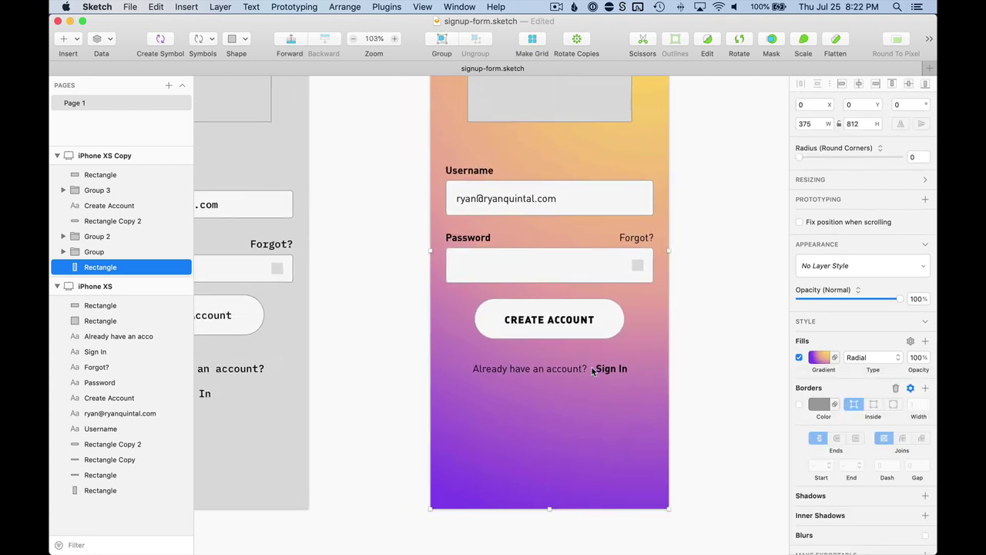
Step: Make the 'Already have an account?' and Sign In text white (#FFFFFF)
{"action": "left_click", "coordinate": [654, 248]}
{"action": "scroll", "coordinate": [655, 248], "scroll_direction": "up", "scroll_amount": 3}
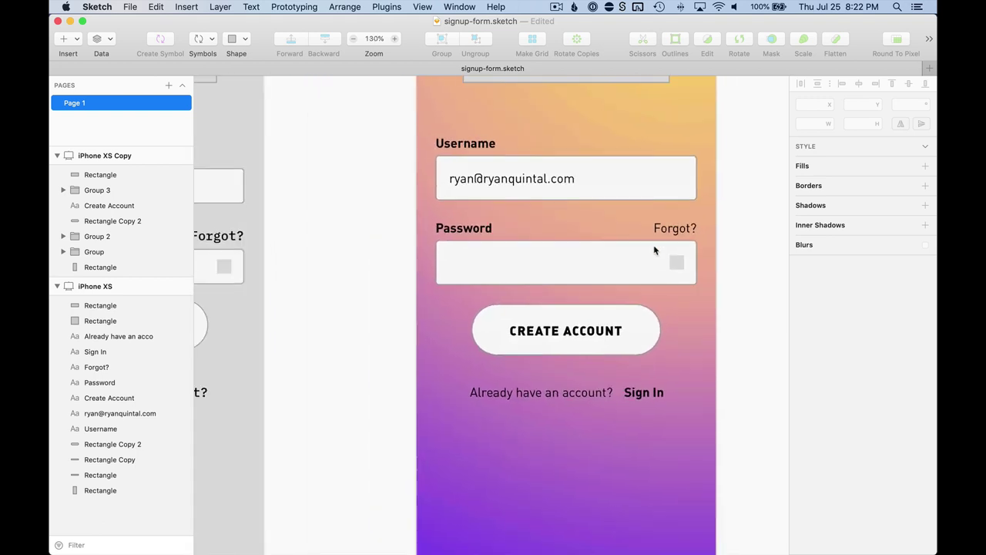
{"action": "left_click", "coordinate": [641, 392], "text": "super"}
{"action": "left_click", "coordinate": [586, 394], "text": "shift+super"}
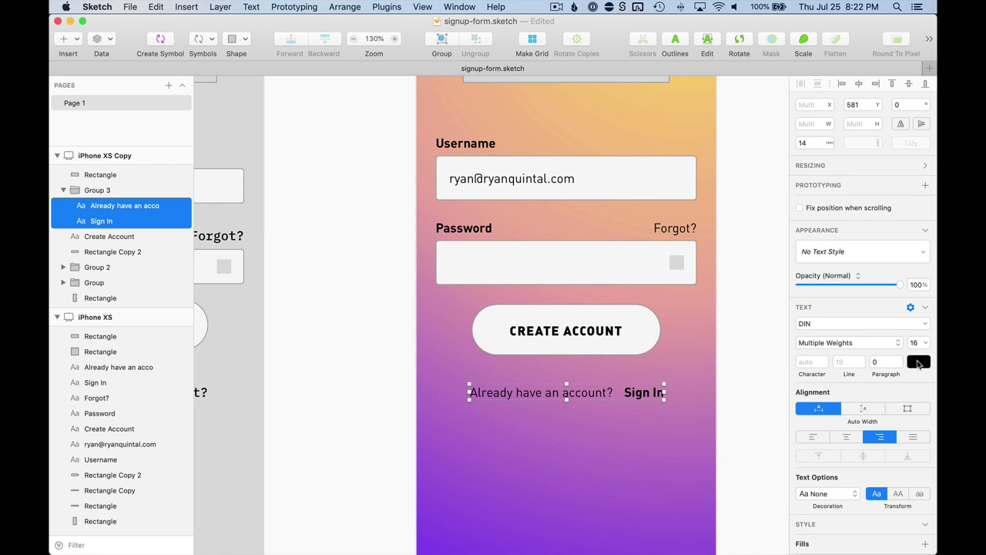
{"action": "left_click", "coordinate": [918, 362]}
{"action": "left_click", "coordinate": [805, 366]}
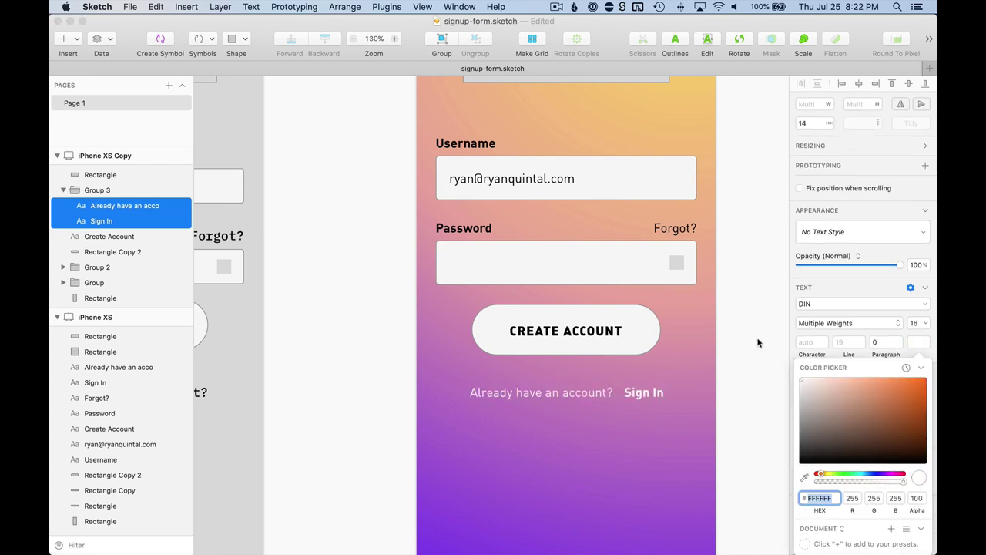
{"action": "left_click", "coordinate": [758, 339]}
{"action": "scroll", "coordinate": [757, 342], "scroll_direction": "right", "scroll_amount": 2}
{"action": "left_click", "coordinate": [757, 342]}
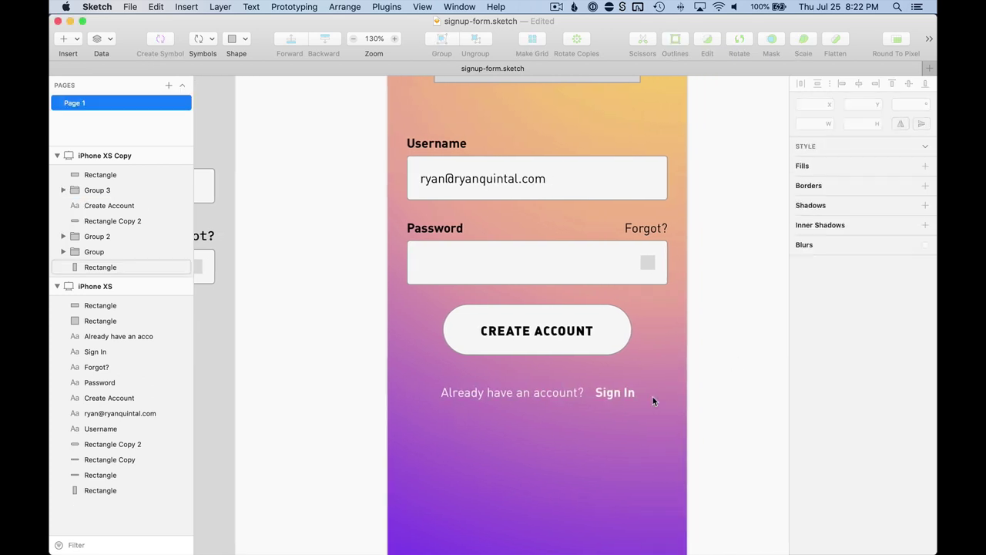
Step: Set the Sign In text's decoration to Underline
{"action": "left_click", "coordinate": [611, 395], "text": "super"}
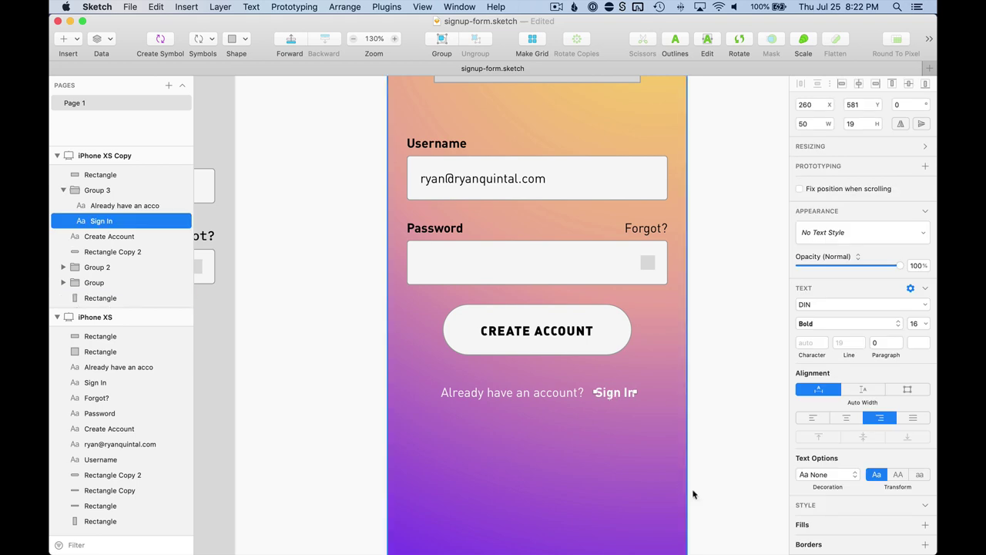
{"action": "left_click", "coordinate": [831, 477]}
{"action": "left_click", "coordinate": [835, 489]}
{"action": "left_click", "coordinate": [723, 355]}
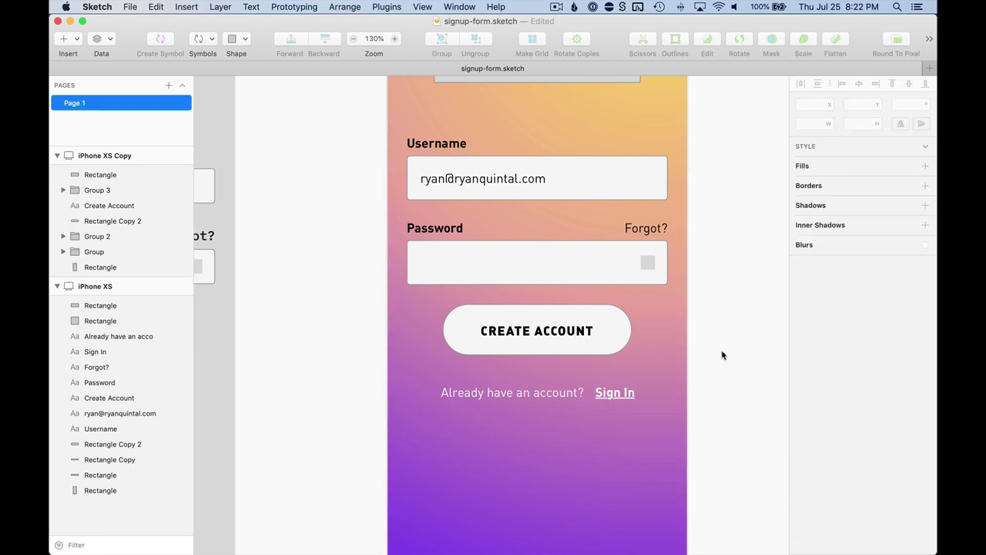
{"action": "scroll", "coordinate": [721, 362], "scroll_direction": "down", "scroll_amount": 3}
{"action": "scroll", "coordinate": [646, 368], "scroll_direction": "up", "scroll_amount": 5}
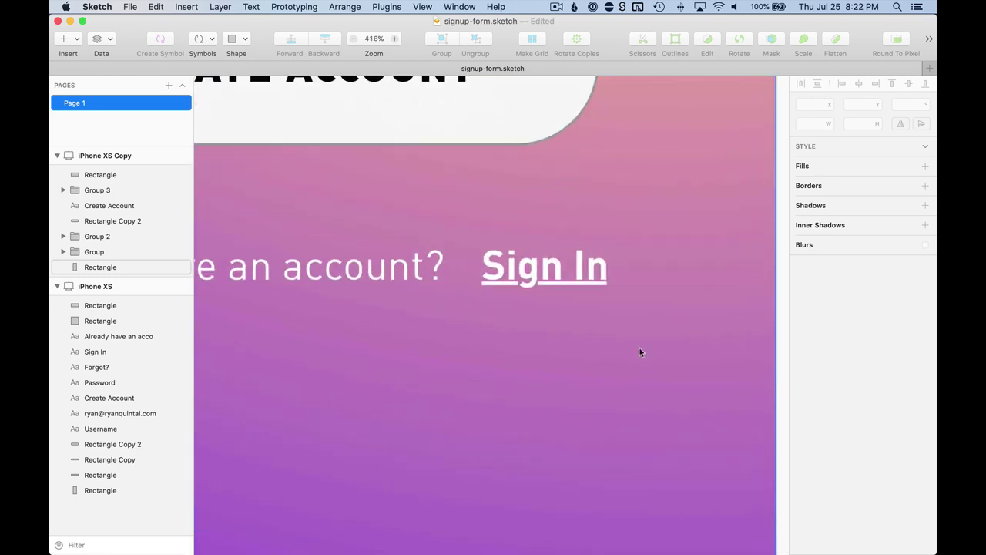
{"action": "scroll", "coordinate": [570, 345], "scroll_direction": "up", "scroll_amount": 3}
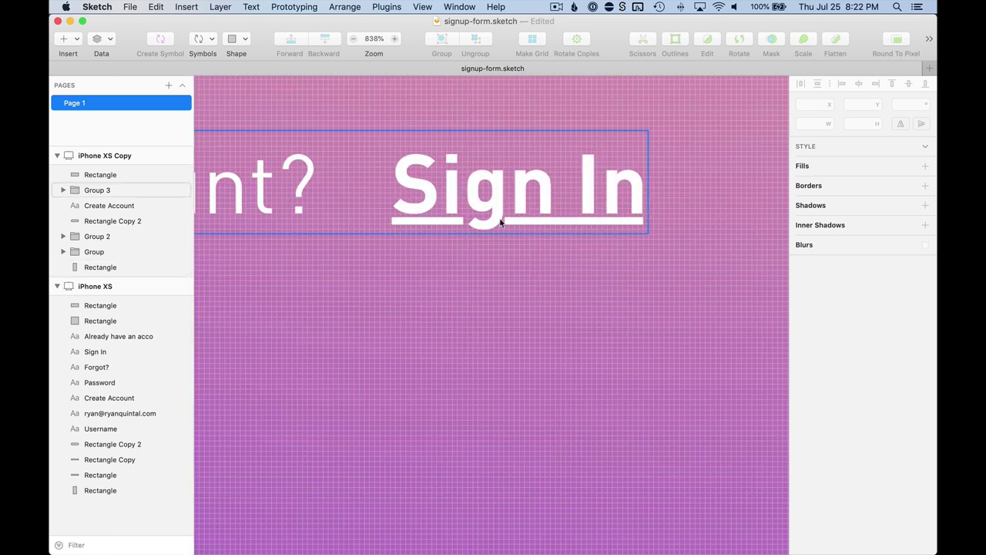
{"action": "double_click", "coordinate": [535, 203]}
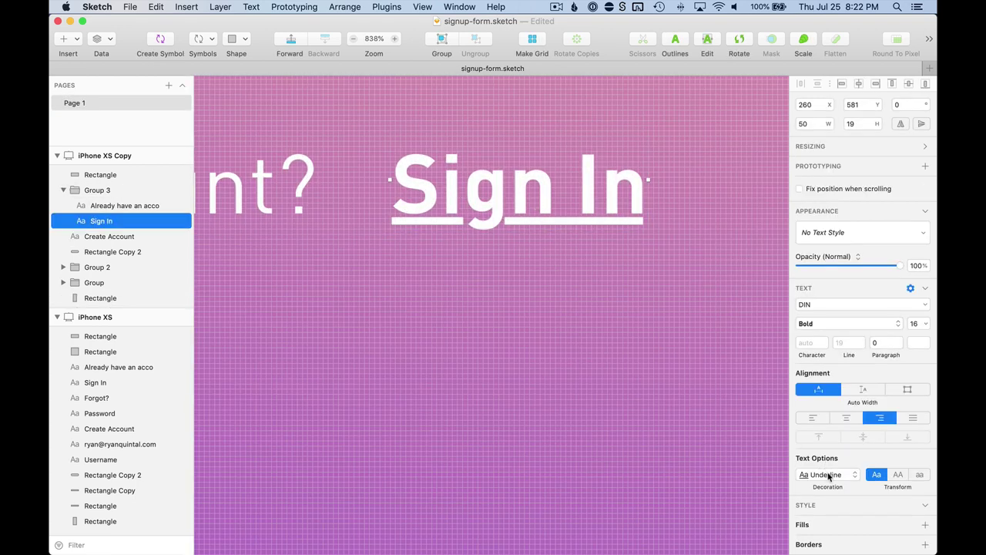
Step: Remove Sign In's text underline and draw a line just beneath it instead
{"action": "left_click", "coordinate": [829, 476]}
{"action": "left_click", "coordinate": [818, 463]}
{"action": "left_click", "coordinate": [662, 223]}
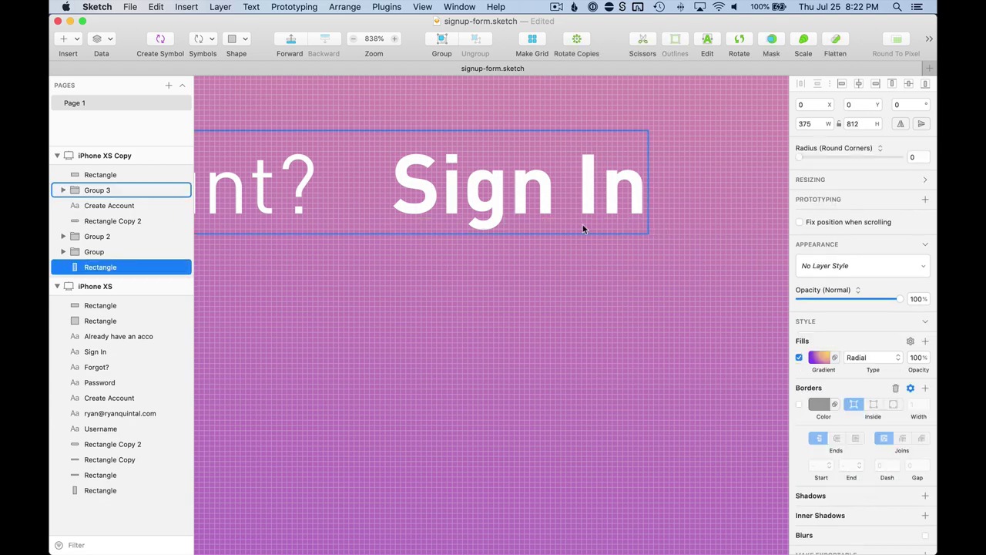
{"action": "key", "text": "l"}
{"action": "left_click_drag", "start_coordinate": [389, 243], "coordinate": [649, 245]}
Step: Colour the new underline white
{"action": "left_click", "coordinate": [820, 370]}
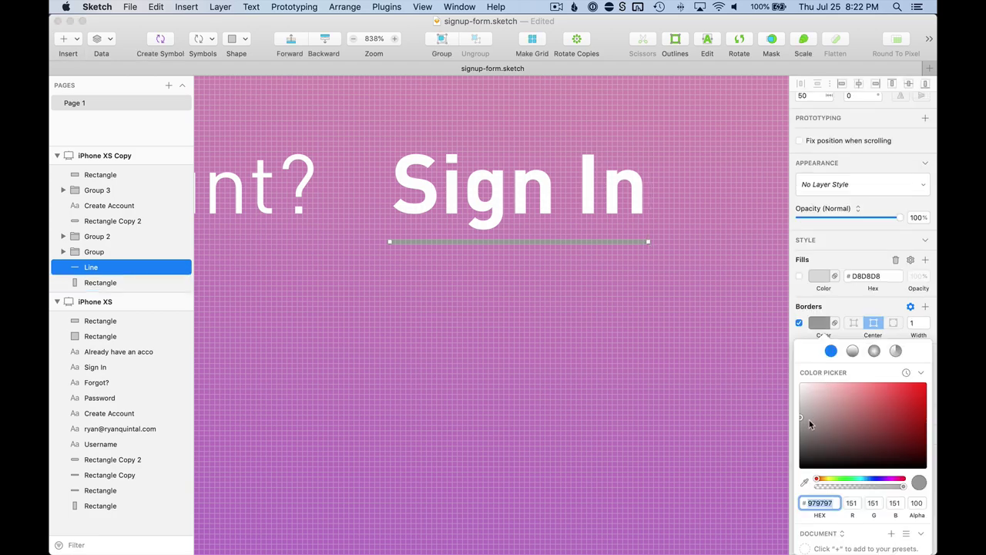
{"action": "left_click_drag", "start_coordinate": [809, 421], "coordinate": [801, 383]}
{"action": "scroll", "coordinate": [718, 308], "scroll_direction": "down", "scroll_amount": 5}
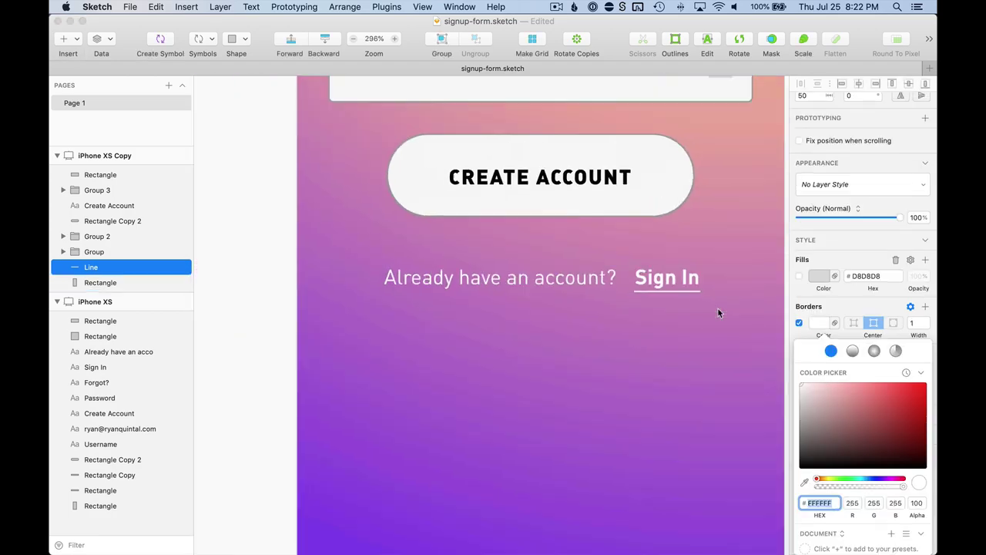
{"action": "scroll", "coordinate": [718, 308], "scroll_direction": "down", "scroll_amount": 2}
{"action": "scroll", "coordinate": [718, 308], "scroll_direction": "up", "scroll_amount": 5}
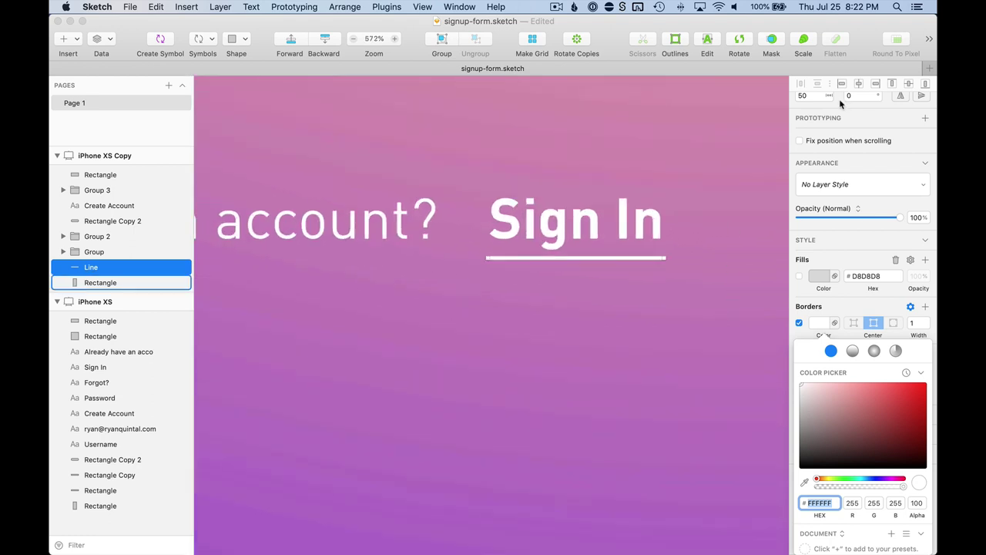
{"action": "scroll", "coordinate": [869, 150], "scroll_direction": "up", "scroll_amount": 1}
{"action": "scroll", "coordinate": [869, 150], "scroll_direction": "down", "scroll_amount": 1}
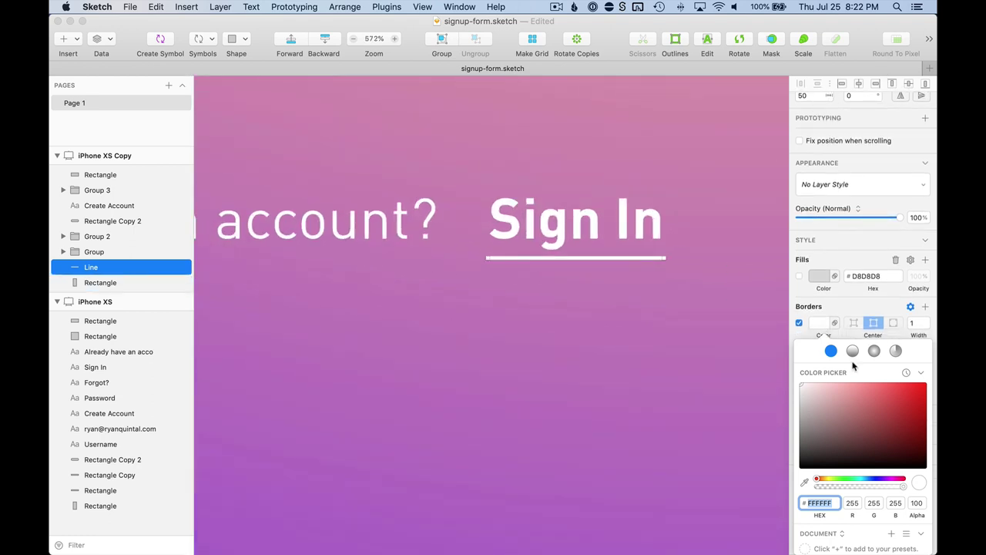
{"action": "left_click", "coordinate": [848, 312]}
Step: Set the underline's length to 48
{"action": "left_click", "coordinate": [810, 144]}
{"action": "type", "text": "48"}
{"action": "key", "text": "Return"}
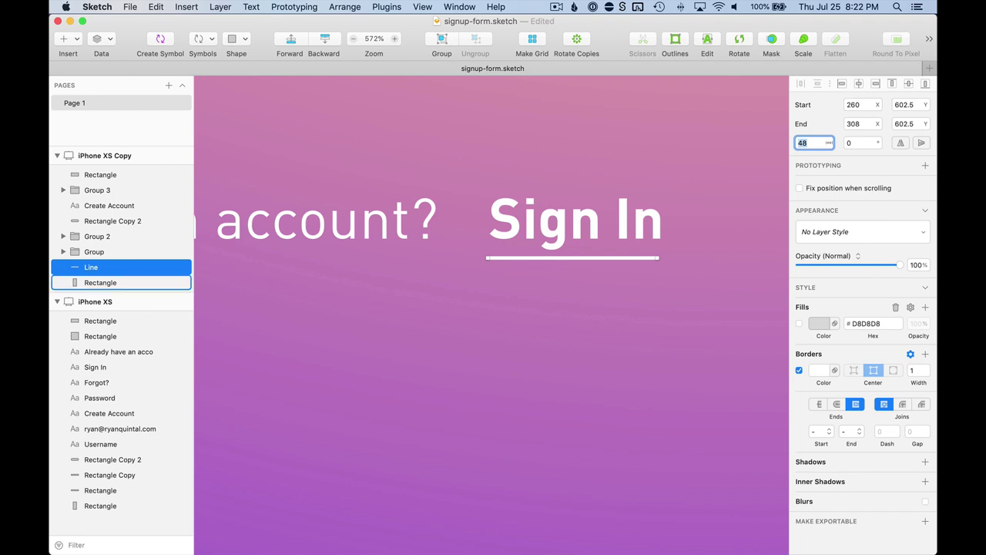
{"action": "key", "text": "Escape"}
{"action": "scroll", "coordinate": [440, 179], "scroll_direction": "down", "scroll_amount": 10}
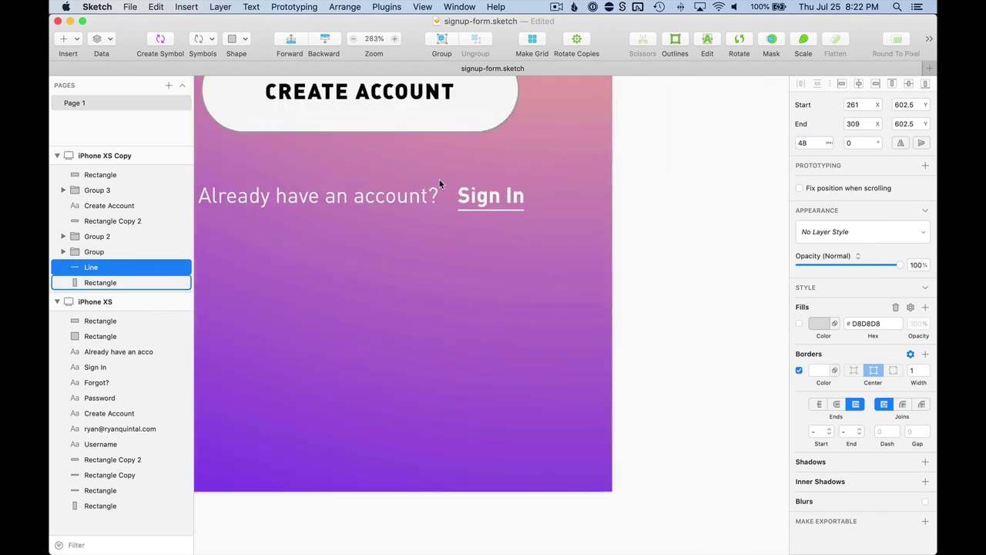
{"action": "scroll", "coordinate": [519, 305], "scroll_direction": "up", "scroll_amount": 3}
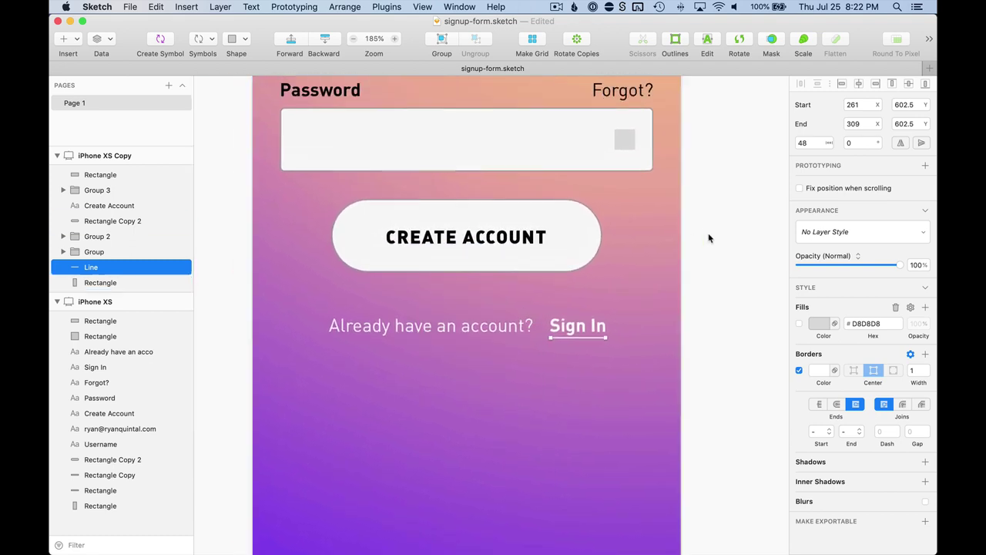
{"action": "key", "text": "Escape"}
{"action": "scroll", "coordinate": [567, 371], "scroll_direction": "up", "scroll_amount": 3}
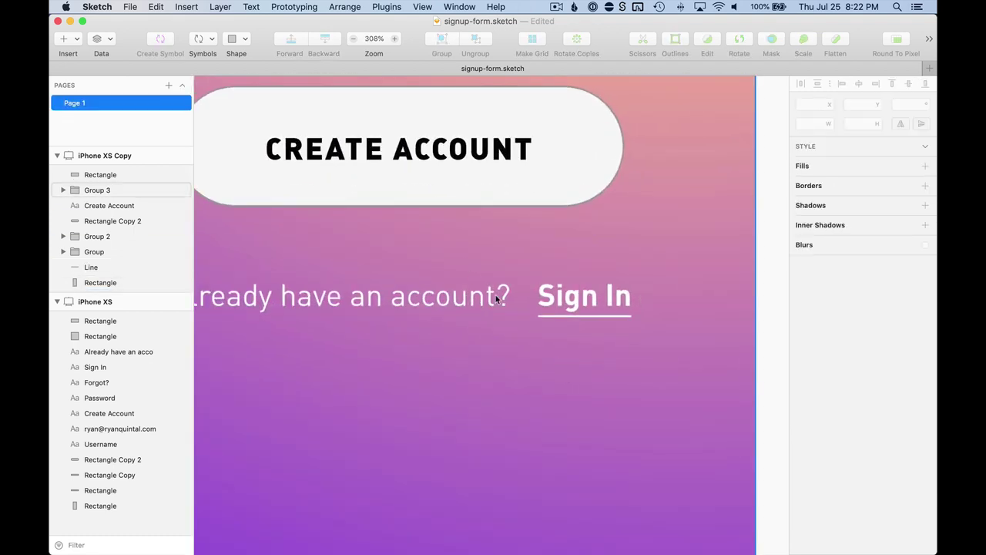
Step: Ungroup the sign-in text and regroup it with the underline as Group 3
{"action": "left_click", "coordinate": [552, 315]}
{"action": "left_click", "coordinate": [555, 302], "text": "shift"}
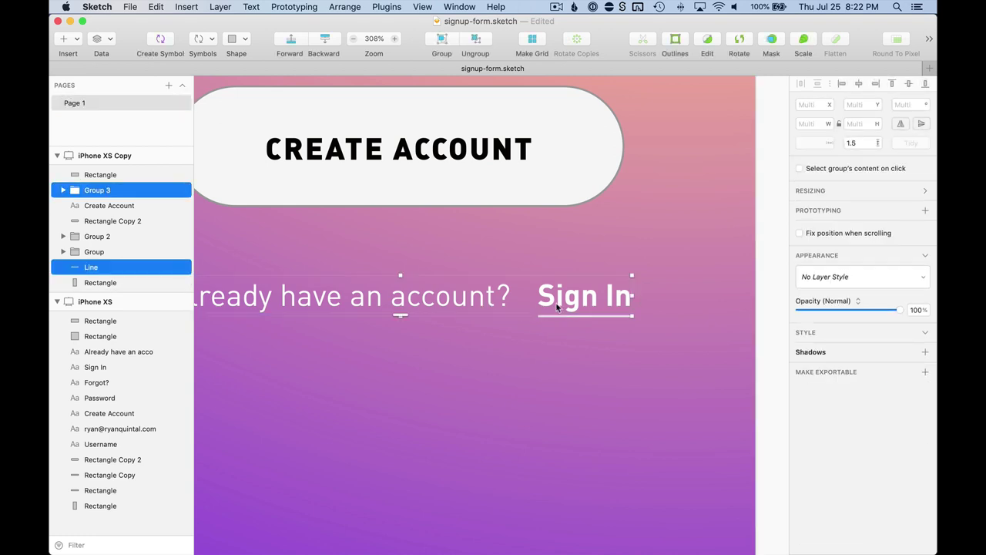
{"action": "key", "text": "super+shift+g"}
{"action": "left_click", "coordinate": [560, 316]}
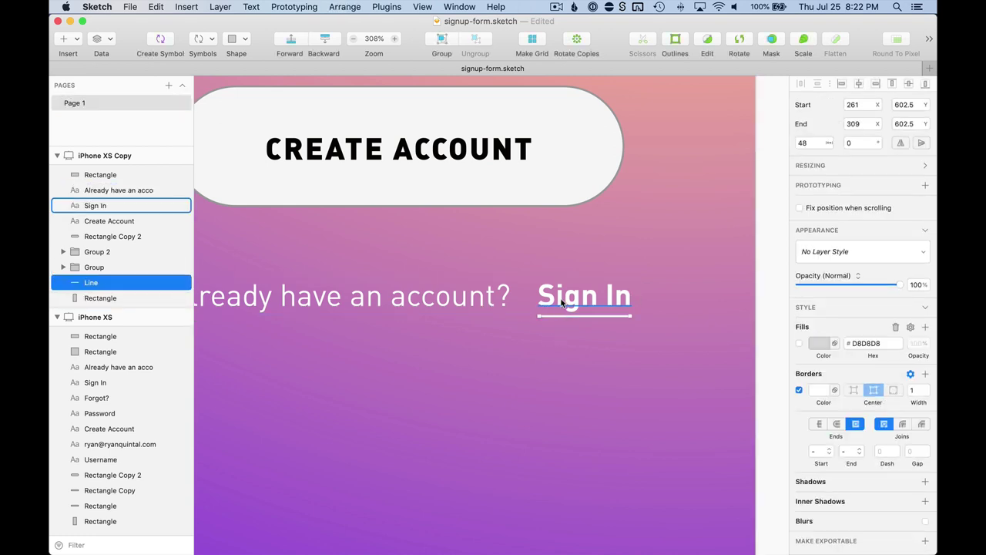
{"action": "left_click", "coordinate": [566, 296], "text": "shift"}
{"action": "left_click", "coordinate": [401, 298], "text": "shift"}
{"action": "key", "text": "super+g"}
{"action": "scroll", "coordinate": [480, 295], "scroll_direction": "down", "scroll_amount": 5}
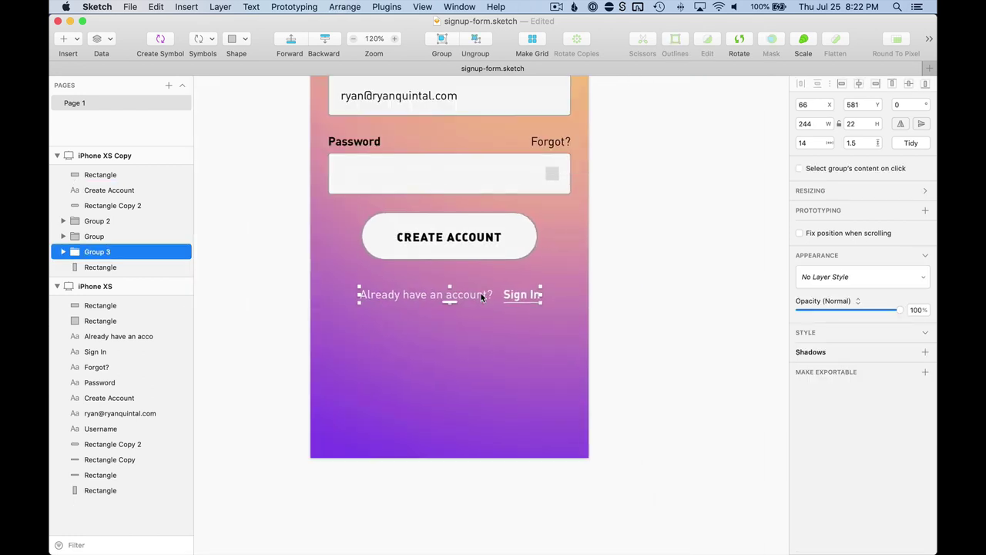
{"action": "scroll", "coordinate": [481, 298], "scroll_direction": "left", "scroll_amount": 3}
{"action": "key", "text": "alt"}
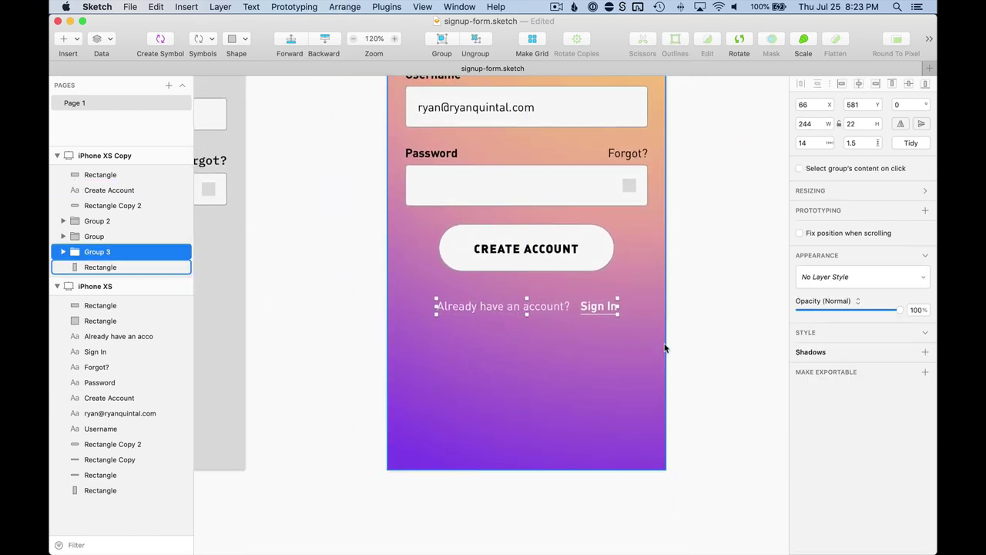
Step: Select both the Password and Username input boxes
{"action": "left_click", "coordinate": [711, 334]}
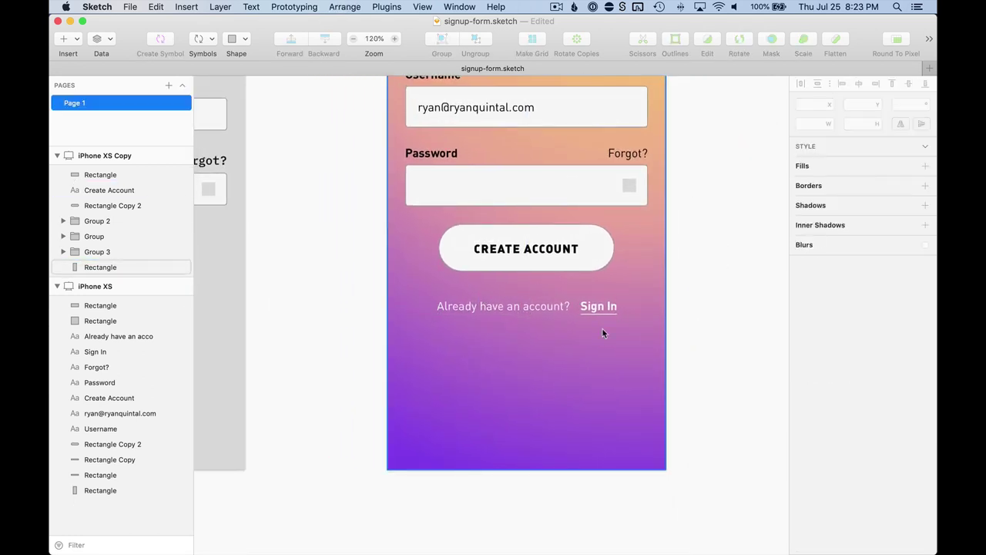
{"action": "scroll", "coordinate": [545, 371], "scroll_direction": "up", "scroll_amount": 5}
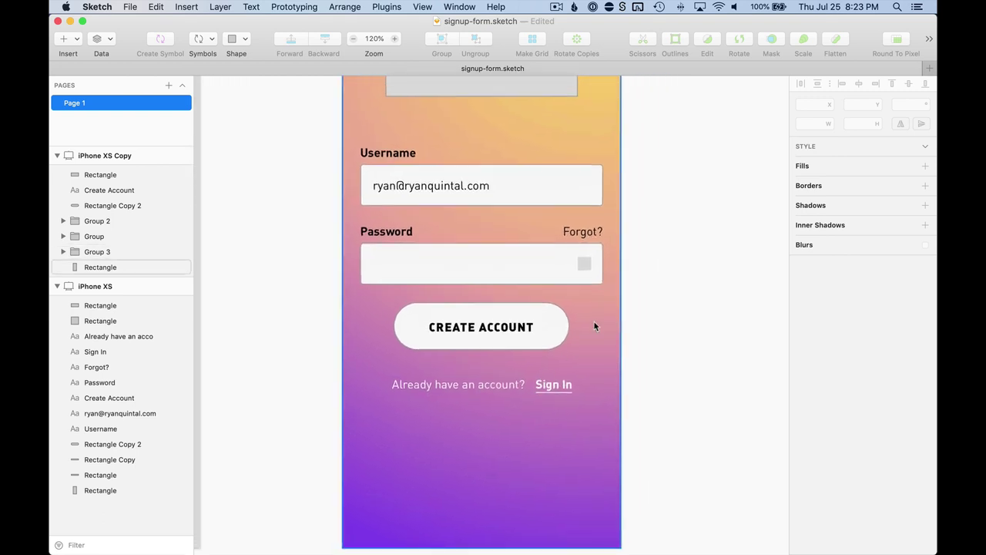
{"action": "scroll", "coordinate": [574, 382], "scroll_direction": "up", "scroll_amount": 3}
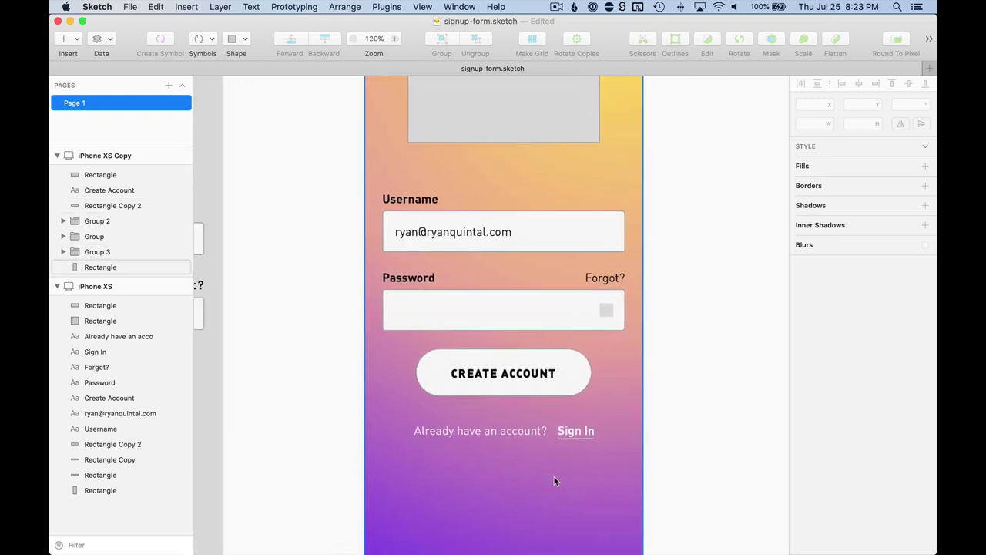
{"action": "scroll", "coordinate": [570, 341], "scroll_direction": "up", "scroll_amount": 4}
{"action": "left_click", "coordinate": [574, 285]}
{"action": "left_click", "coordinate": [632, 187], "text": "shift"}
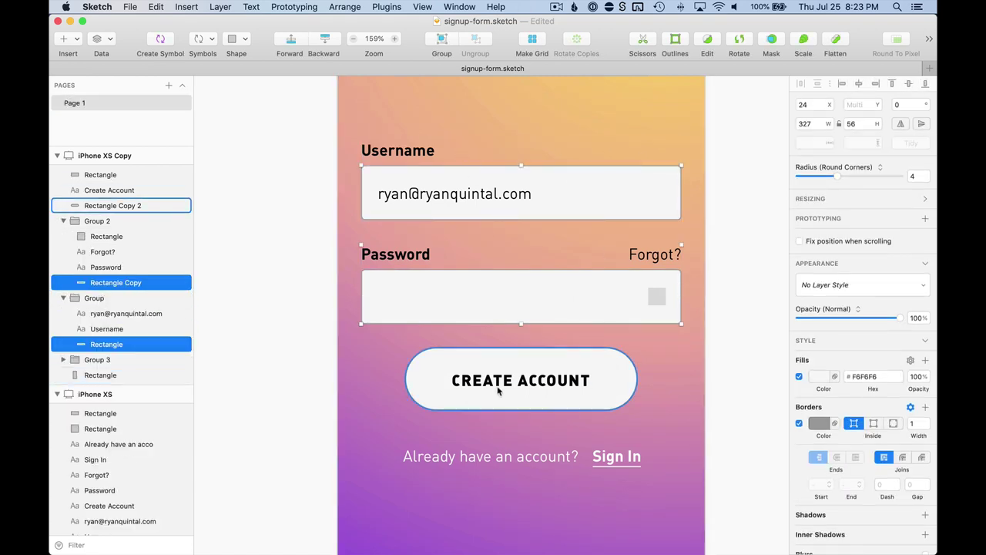
{"action": "scroll", "coordinate": [530, 312], "scroll_direction": "down", "scroll_amount": 5}
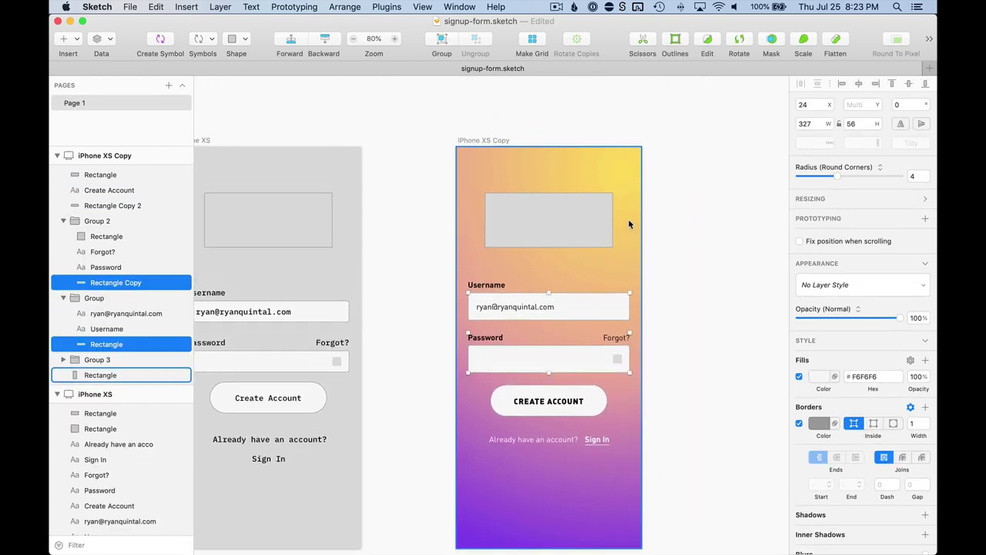
{"action": "scroll", "coordinate": [628, 218], "scroll_direction": "up", "scroll_amount": 3}
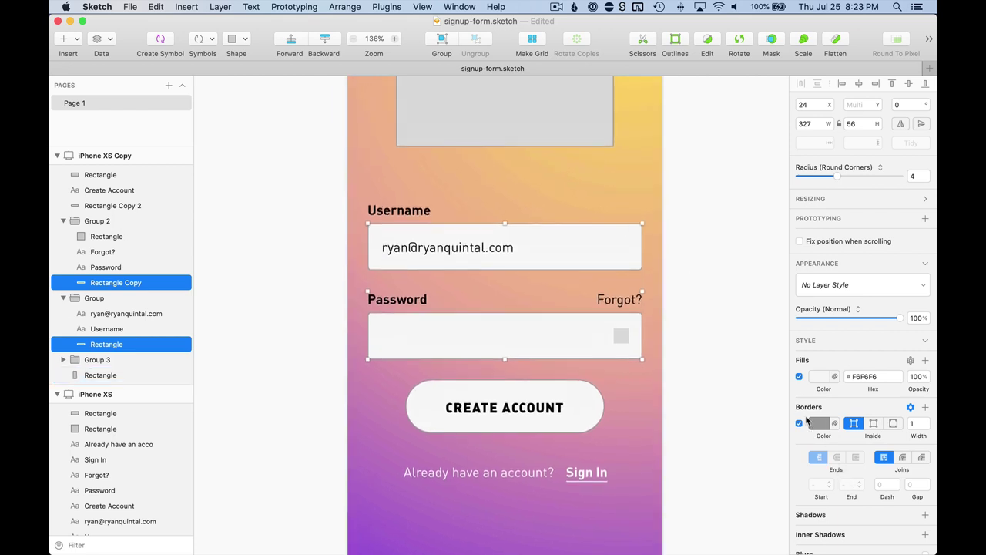
Step: Change the input boxes' fill colour to black #000000
{"action": "left_click", "coordinate": [823, 376]}
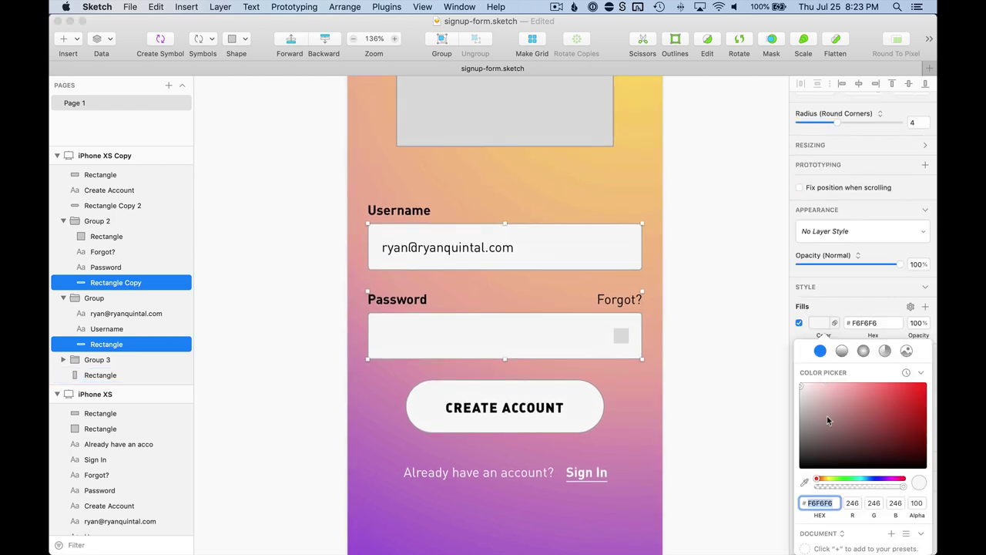
{"action": "left_click_drag", "start_coordinate": [838, 448], "coordinate": [754, 493]}
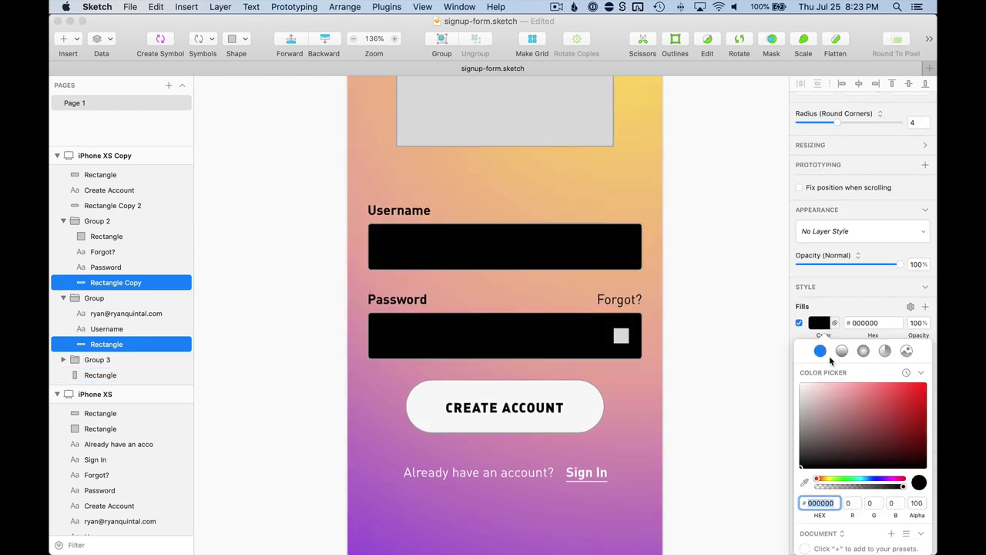
{"action": "left_click", "coordinate": [848, 312]}
Step: Try the Plus Darker blend mode, then lower the black fill's opacity to 19%
{"action": "left_click", "coordinate": [836, 377]}
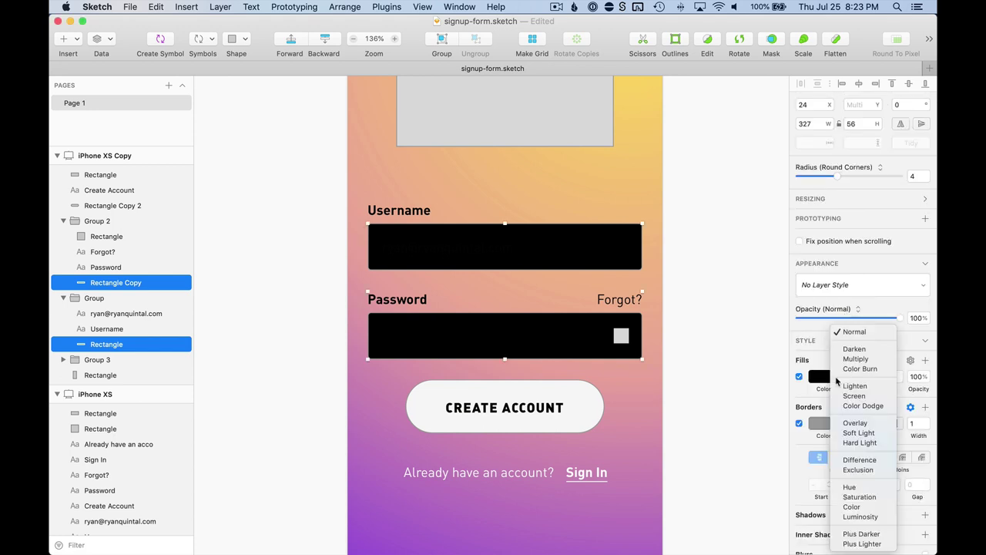
{"action": "left_click", "coordinate": [858, 544]}
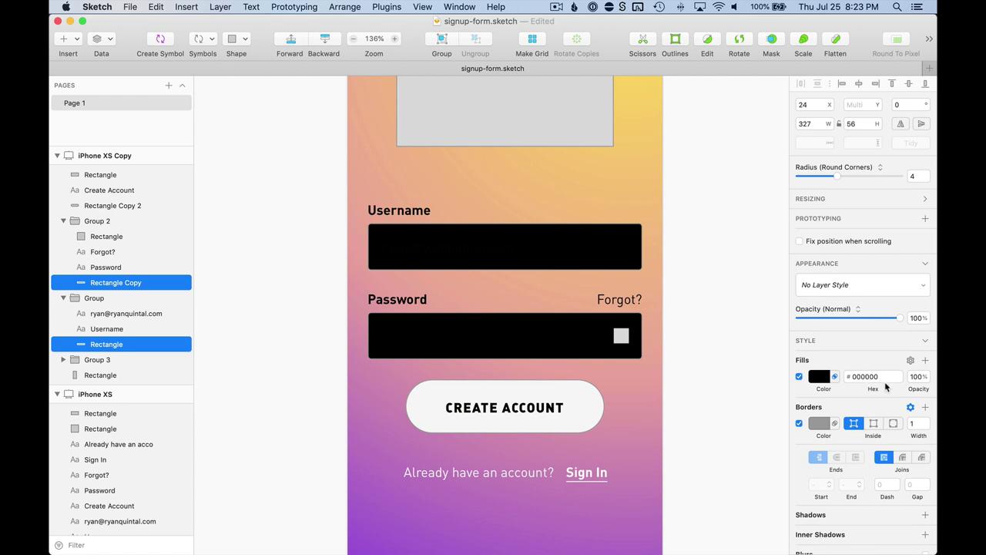
{"action": "left_click", "coordinate": [836, 378]}
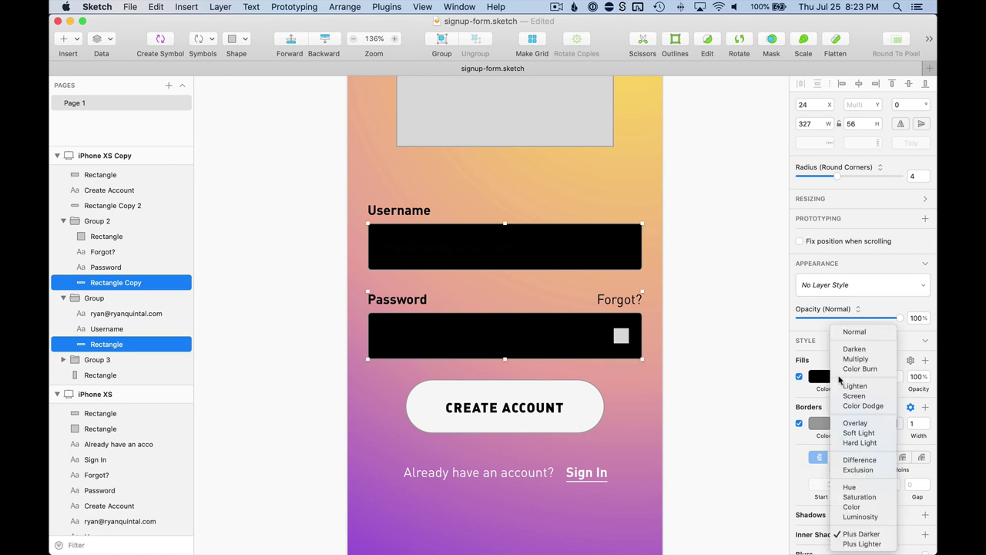
{"action": "left_click", "coordinate": [817, 363]}
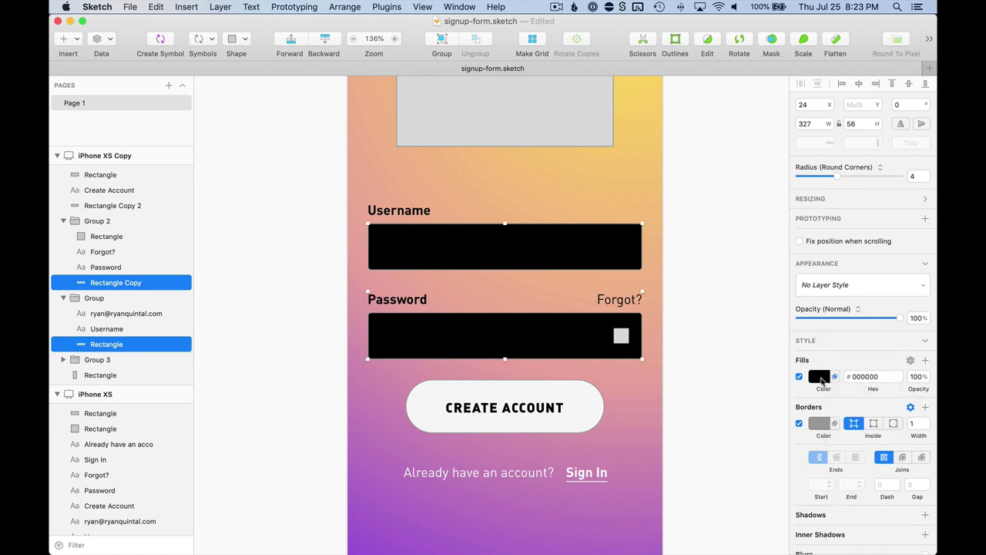
{"action": "left_click", "coordinate": [820, 378]}
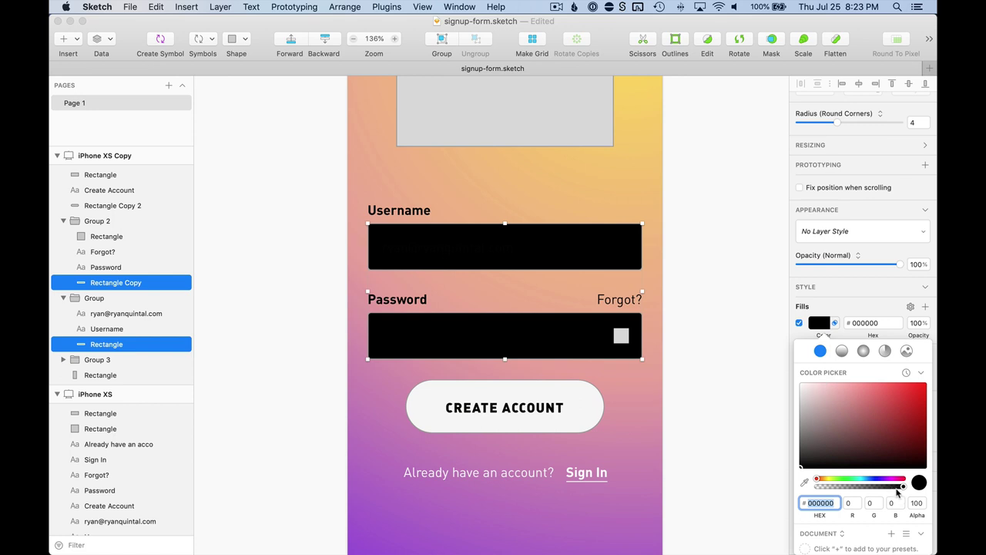
{"action": "left_click_drag", "start_coordinate": [897, 491], "coordinate": [833, 490]}
Step: Tint the Username and Password boxes' fill dark red #8D2F2F with slightly raised opacity
{"action": "left_click", "coordinate": [841, 326]}
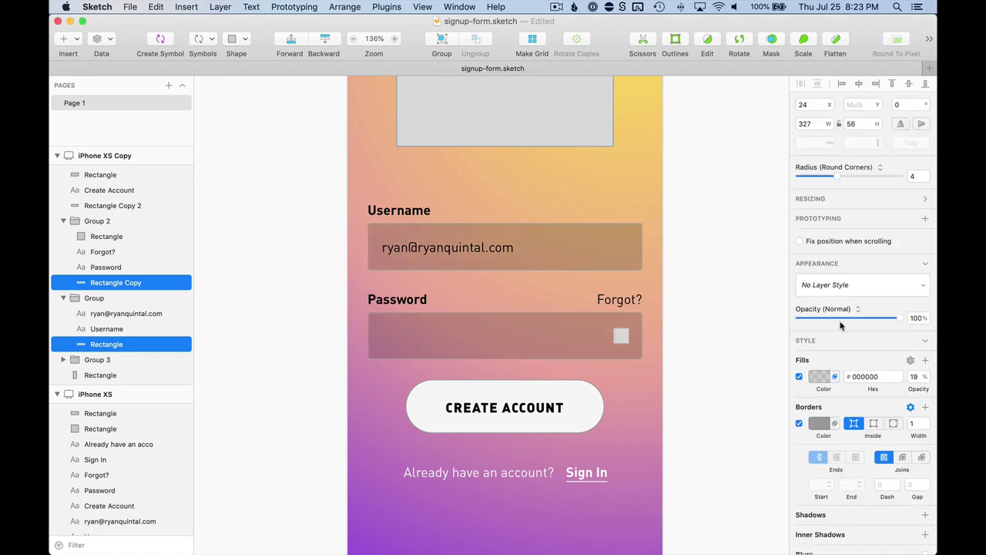
{"action": "left_click", "coordinate": [834, 375]}
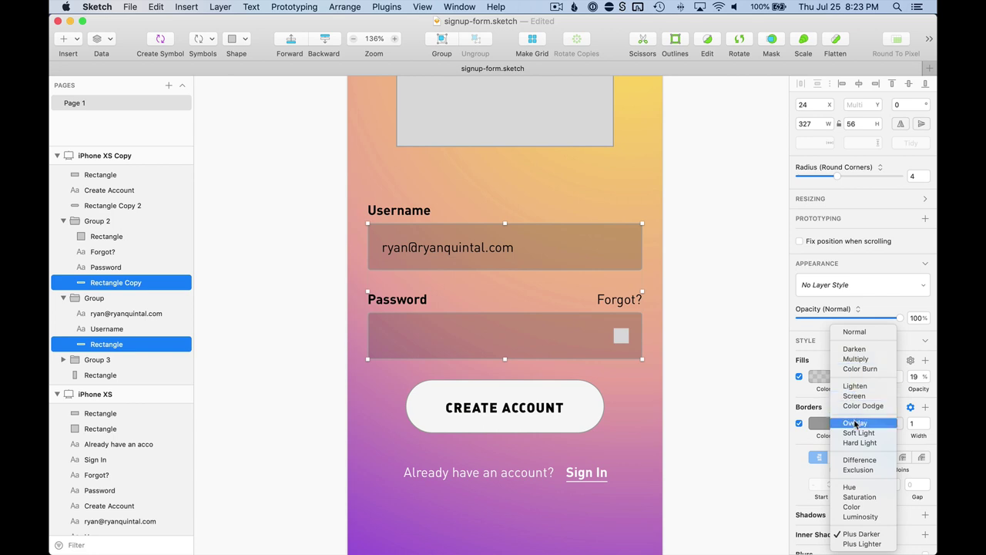
{"action": "key", "text": "Escape"}
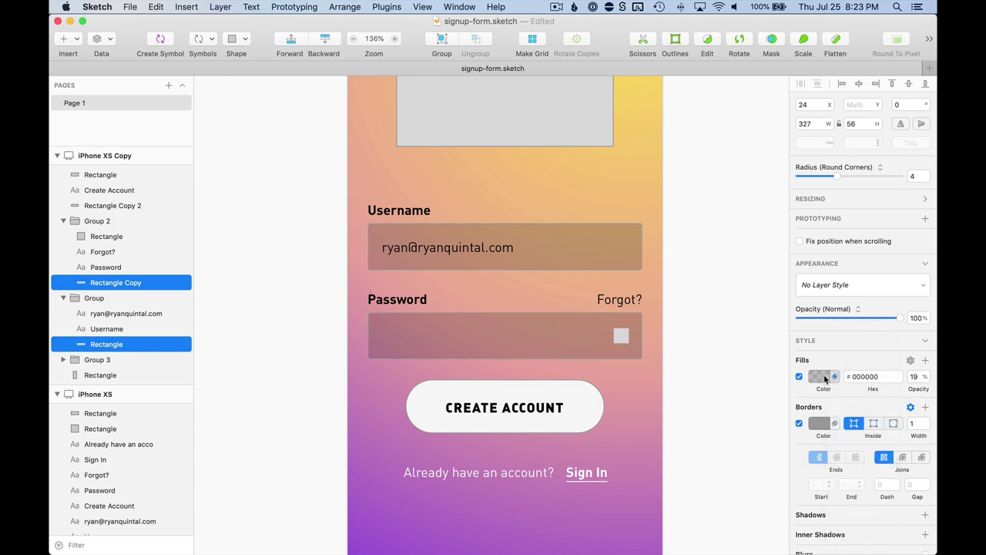
{"action": "left_click", "coordinate": [830, 379]}
{"action": "mouse_move", "coordinate": [846, 491]}
{"action": "left_mouse_down"}
{"action": "mouse_move", "coordinate": [869, 488]}
{"action": "mouse_move", "coordinate": [855, 487]}
{"action": "left_mouse_up"}
{"action": "left_click_drag", "start_coordinate": [825, 439], "coordinate": [884, 422]}
{"action": "left_click", "coordinate": [856, 309]}
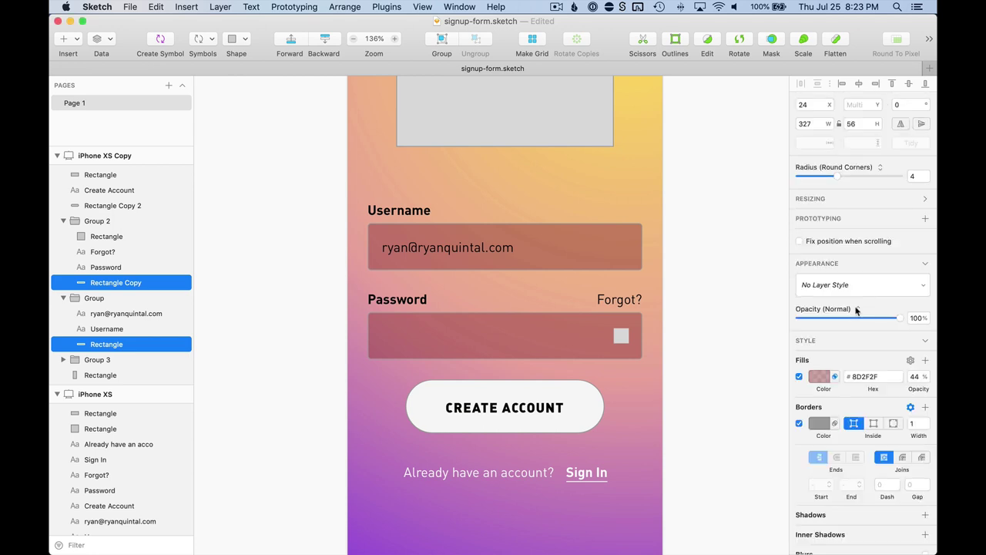
Step: Remove the input boxes' borders, change the fill blend mode and lower opacity to 13%
{"action": "left_click", "coordinate": [798, 423]}
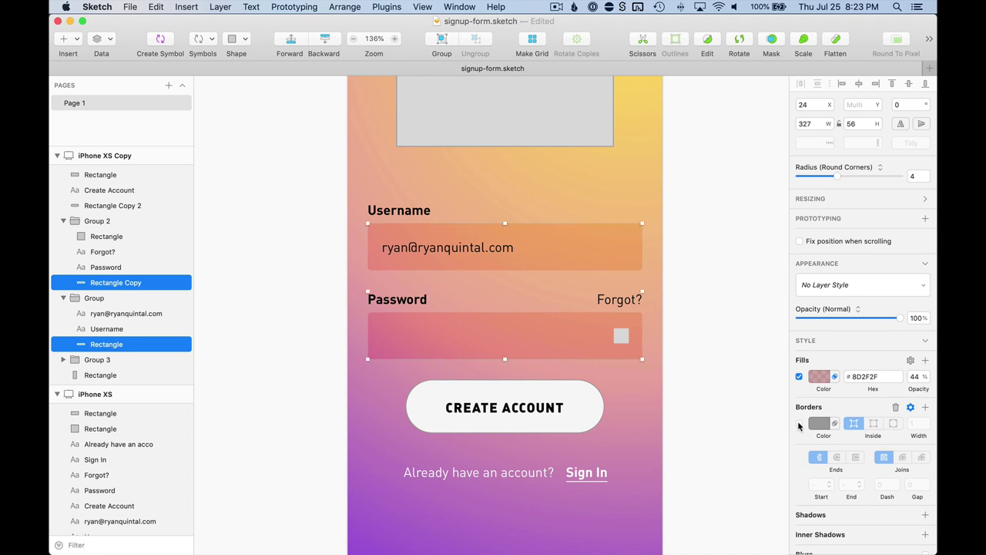
{"action": "left_click", "coordinate": [798, 422]}
{"action": "left_click", "coordinate": [798, 422]}
{"action": "left_click", "coordinate": [830, 377]}
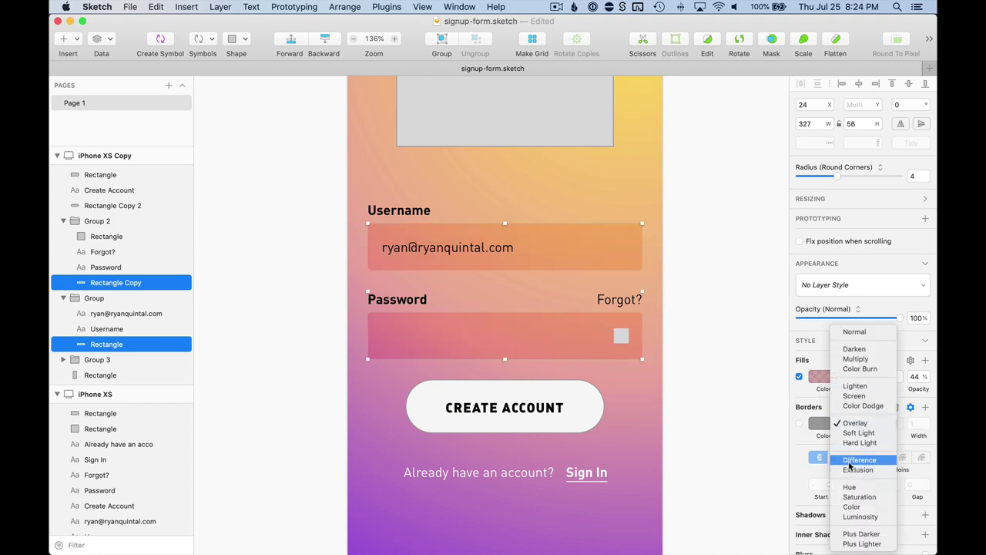
{"action": "left_click", "coordinate": [847, 534]}
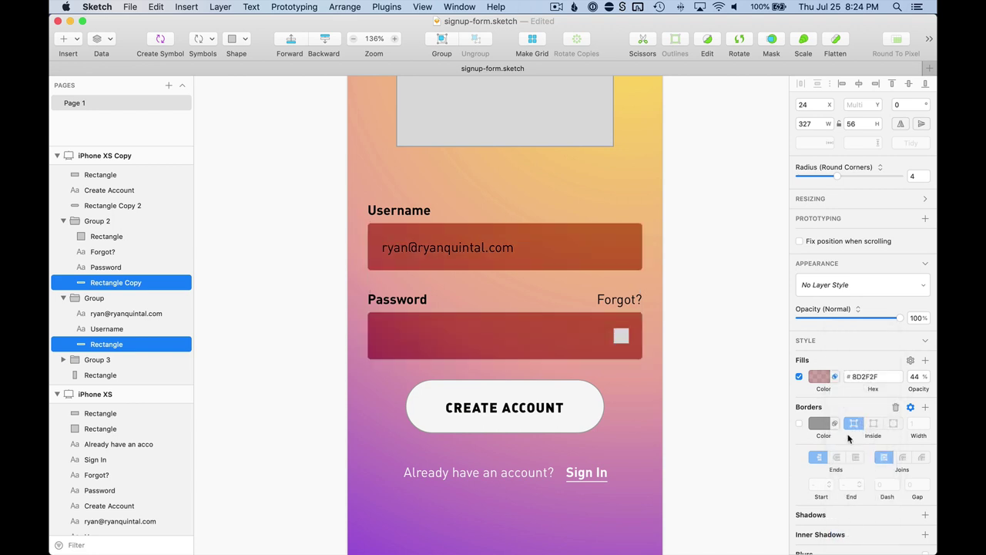
{"action": "left_click", "coordinate": [916, 376]}
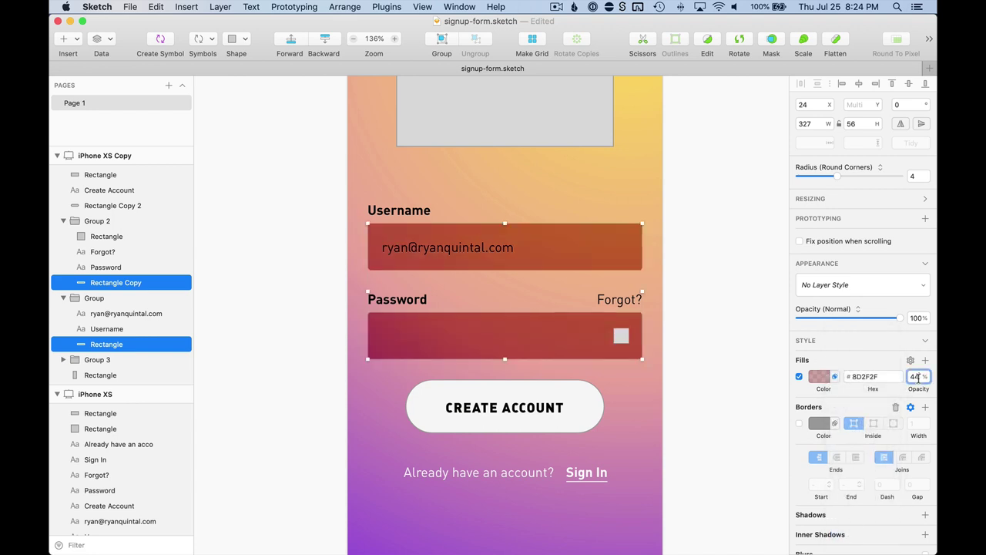
{"action": "key", "text": "shift+Down"}
{"action": "key", "text": "shift+Down"}
{"action": "key", "text": "shift+Down"}
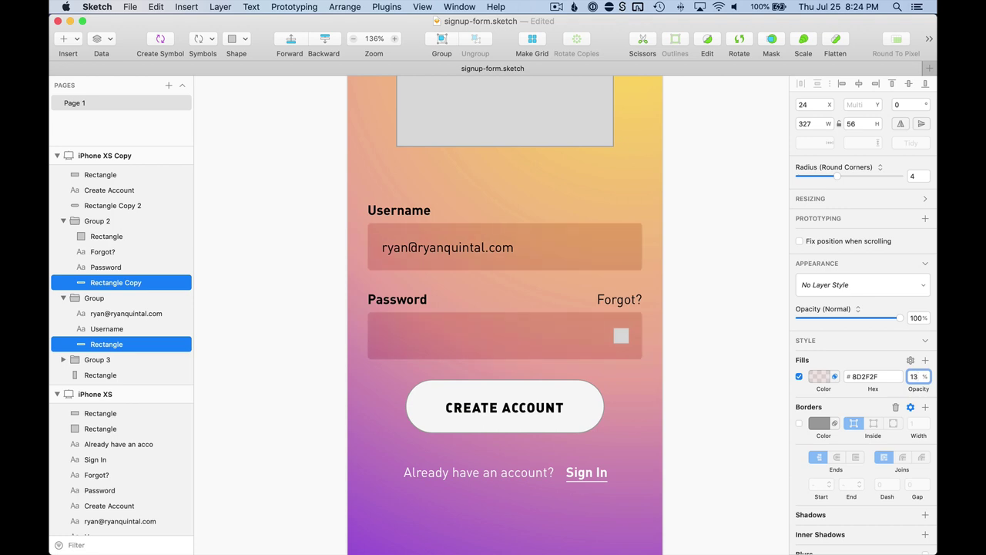
Step: Select the Username field group, then clear the selection and pan the canvas
{"action": "left_click", "coordinate": [726, 232]}
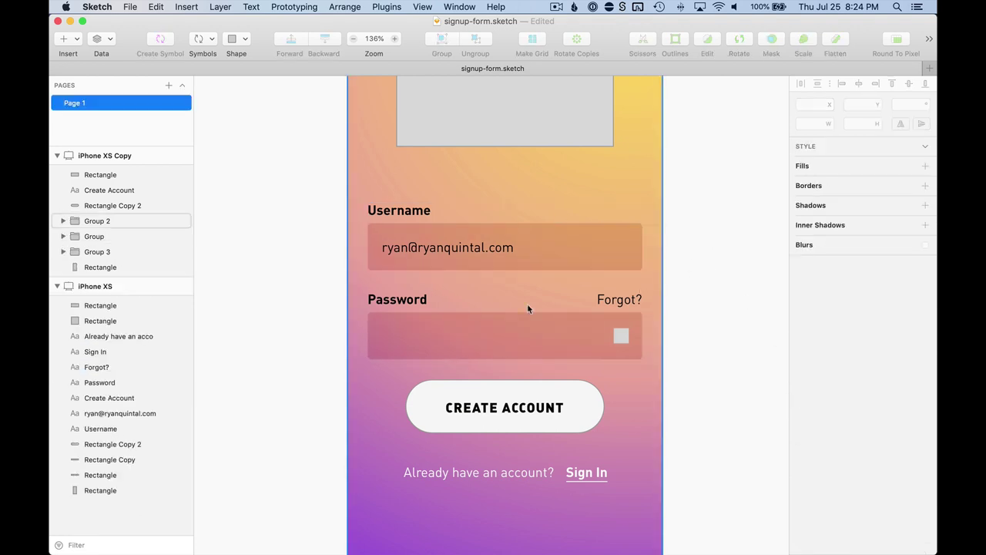
{"action": "left_click", "coordinate": [613, 245]}
{"action": "scroll", "coordinate": [562, 241], "scroll_direction": "up", "scroll_amount": 5}
{"action": "scroll", "coordinate": [453, 244], "scroll_direction": "down", "scroll_amount": 5}
{"action": "left_click", "coordinate": [627, 262]}
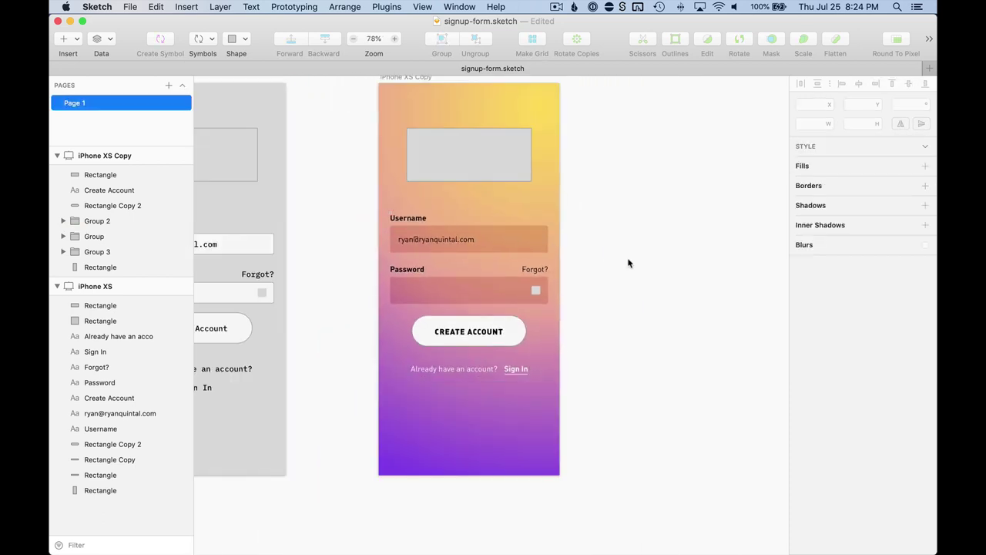
{"action": "scroll", "coordinate": [627, 263], "scroll_direction": "left", "scroll_amount": 3}
{"action": "scroll", "coordinate": [708, 229], "scroll_direction": "up", "scroll_amount": 5}
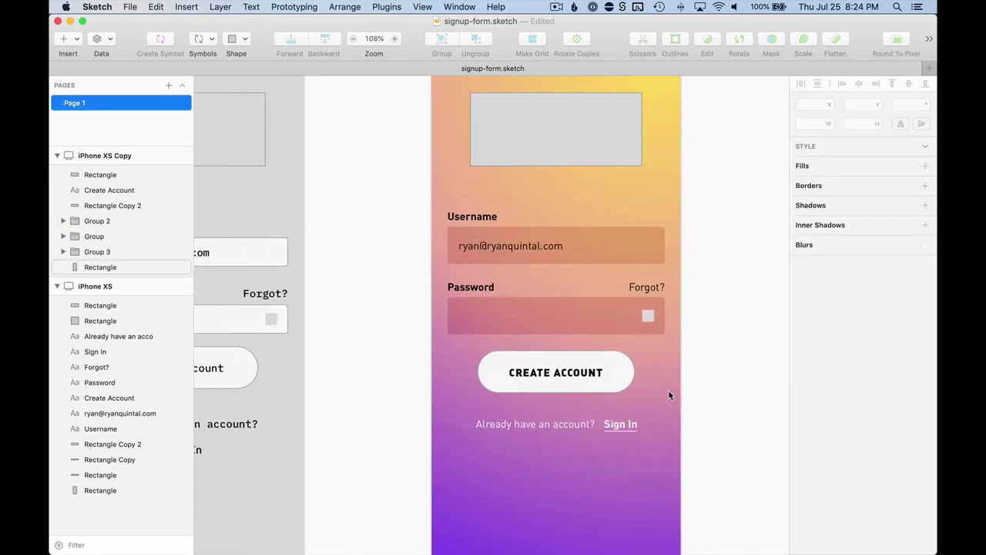
Step: Make the Create Account button fill black at 60% opacity with no border
{"action": "left_click", "coordinate": [619, 361]}
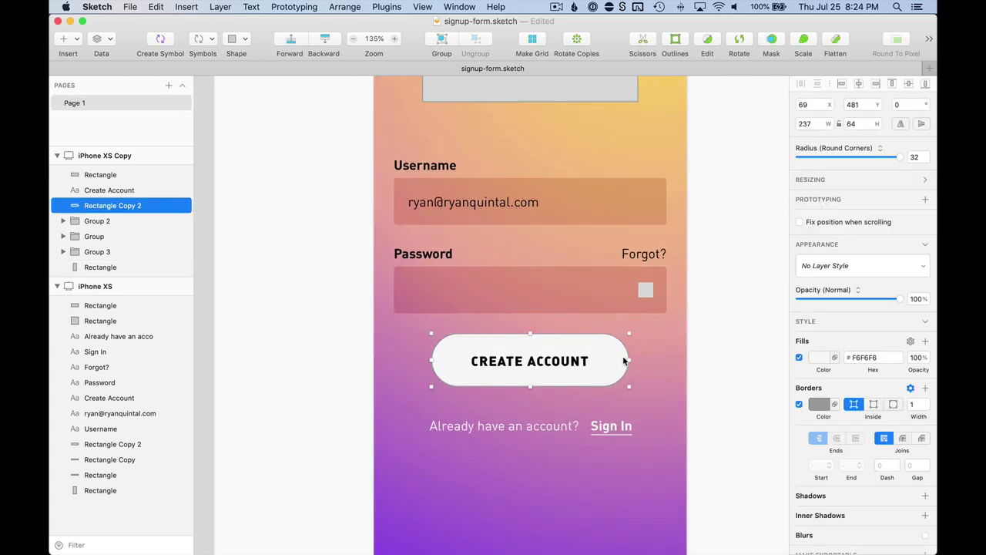
{"action": "left_click", "coordinate": [819, 359]}
{"action": "left_click_drag", "start_coordinate": [825, 444], "coordinate": [779, 476]}
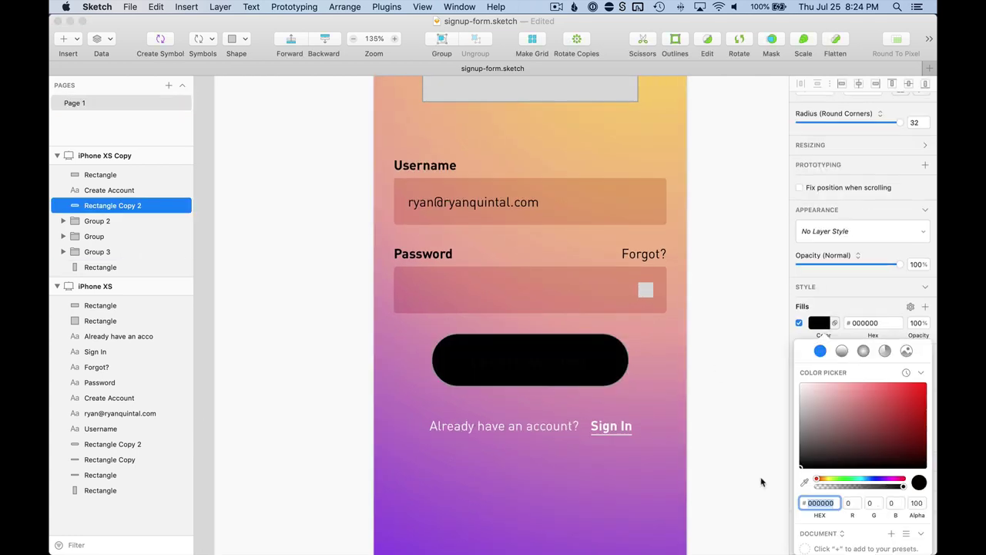
{"action": "left_click", "coordinate": [845, 309]}
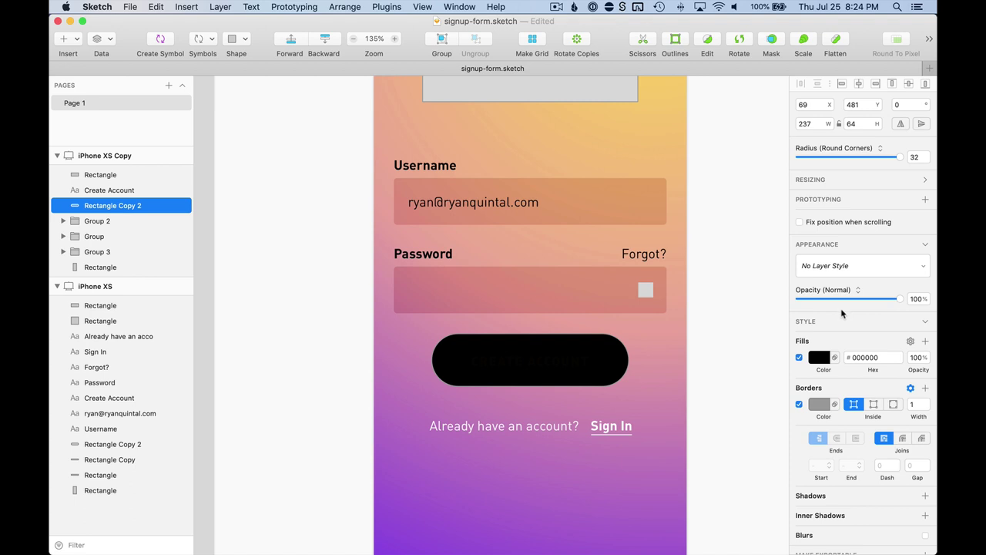
{"action": "left_click", "coordinate": [832, 361]}
{"action": "left_click", "coordinate": [859, 534]}
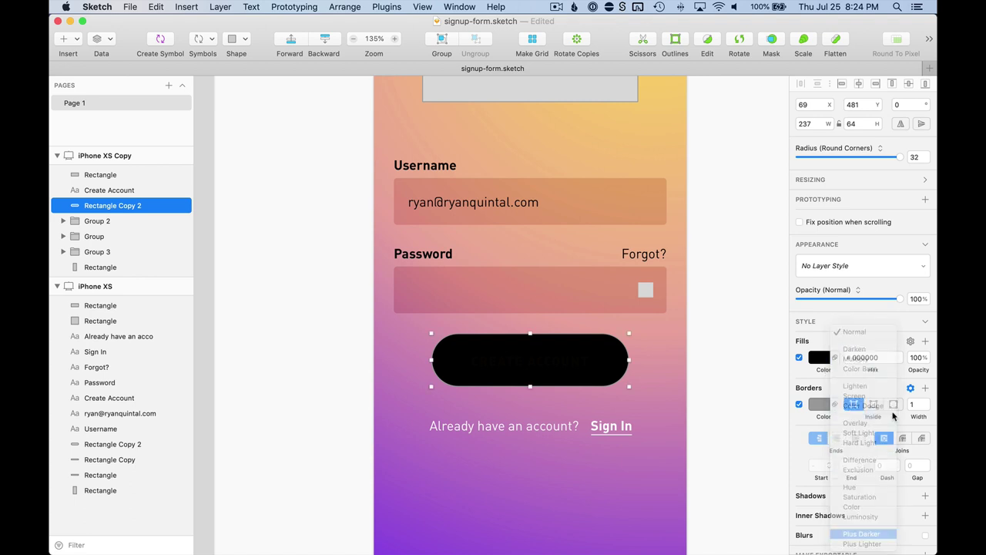
{"action": "left_click", "coordinate": [799, 404]}
{"action": "left_click", "coordinate": [916, 356]}
{"action": "type", "text": "60"}
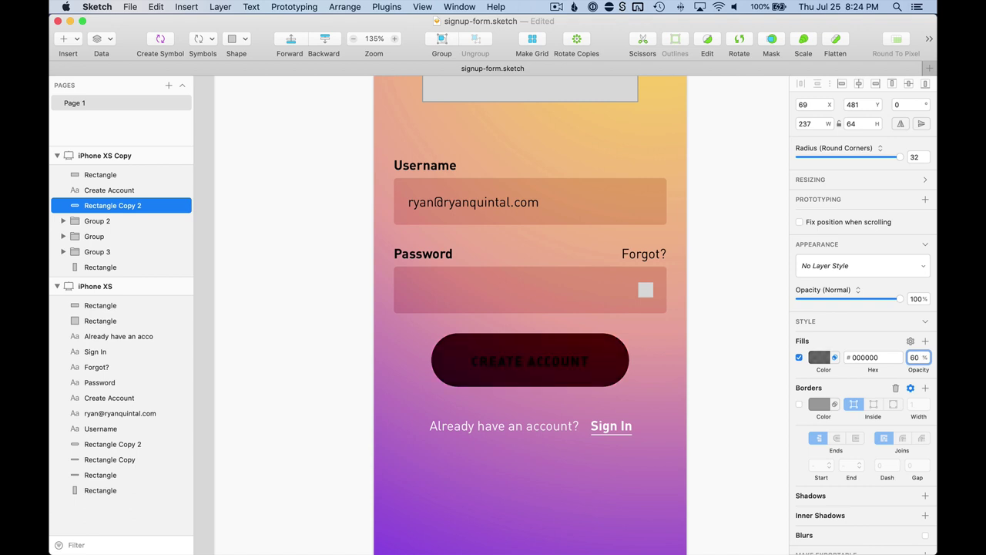
Step: Colour the CREATE ACCOUNT label white (#FFFFFF)
{"action": "left_click", "coordinate": [515, 360]}
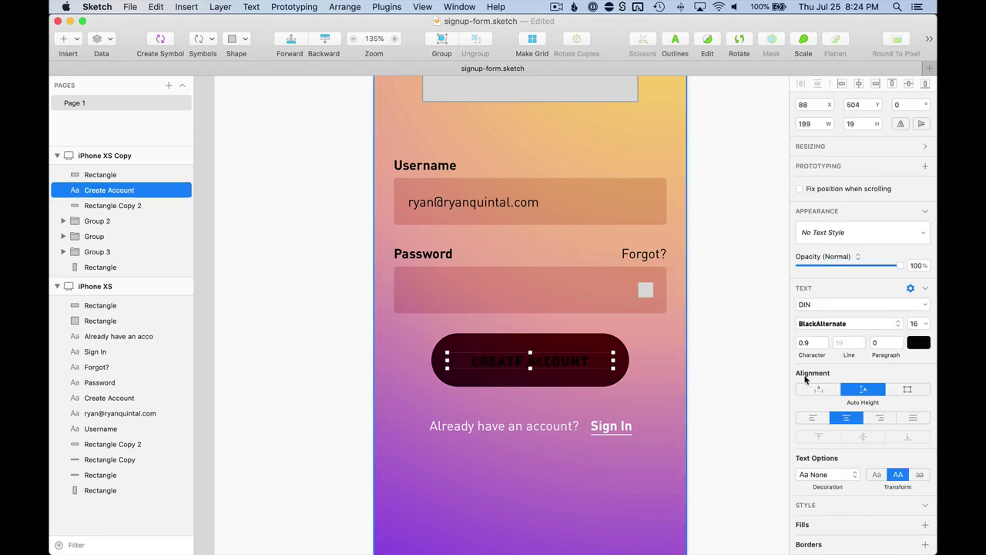
{"action": "left_click", "coordinate": [921, 342]}
{"action": "type", "text": "ffffff"}
{"action": "key", "text": "Return"}
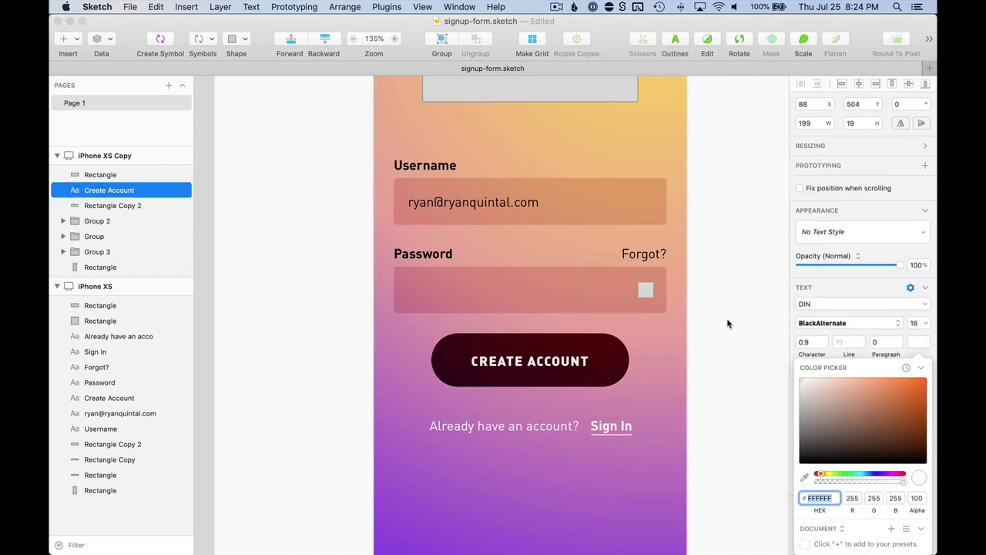
{"action": "key", "text": "Escape"}
{"action": "key", "text": "super+1"}
{"action": "left_click", "coordinate": [730, 309]}
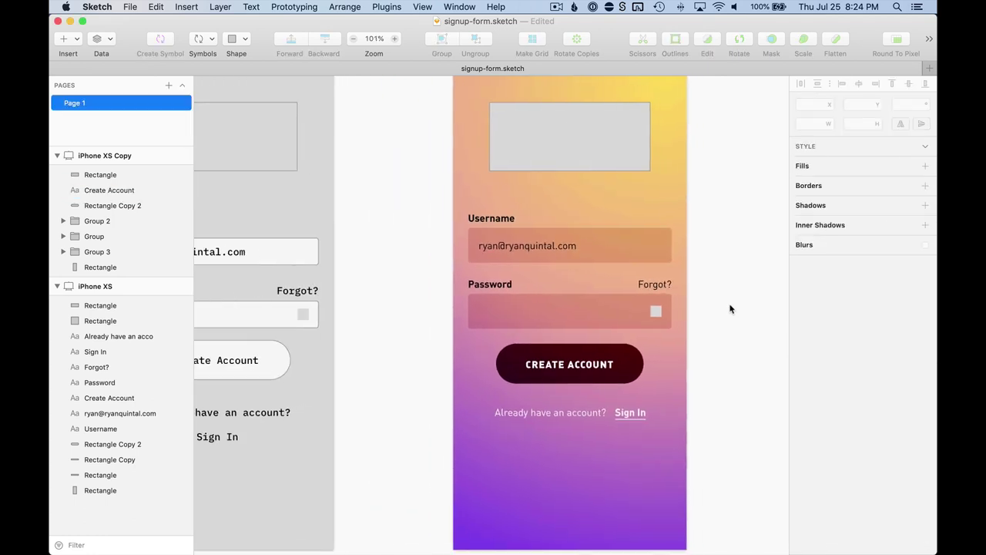
Step: Delete the grey image placeholder rectangle at the top of the gradient artboard
{"action": "scroll", "coordinate": [730, 309], "scroll_direction": "up", "scroll_amount": 3}
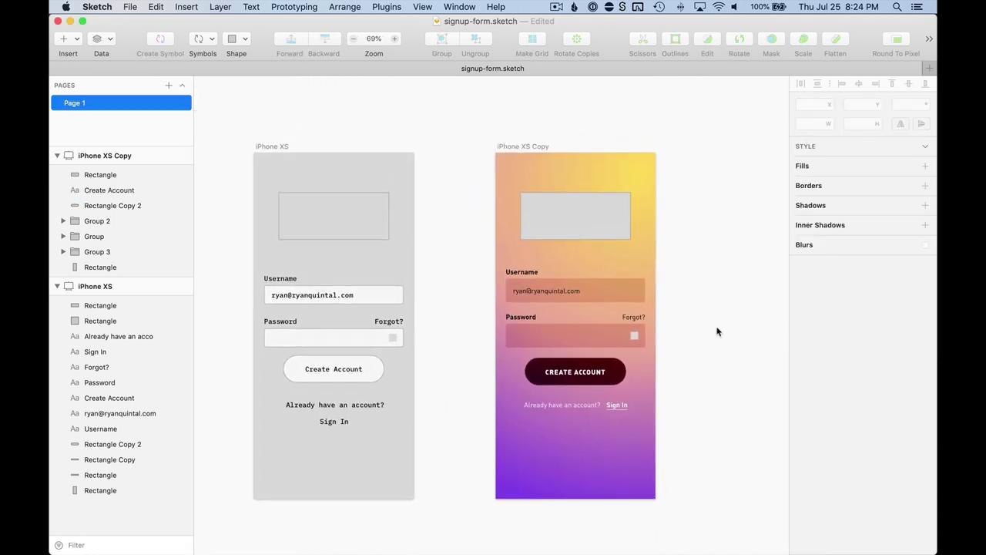
{"action": "scroll", "coordinate": [759, 258], "scroll_direction": "up", "scroll_amount": 5}
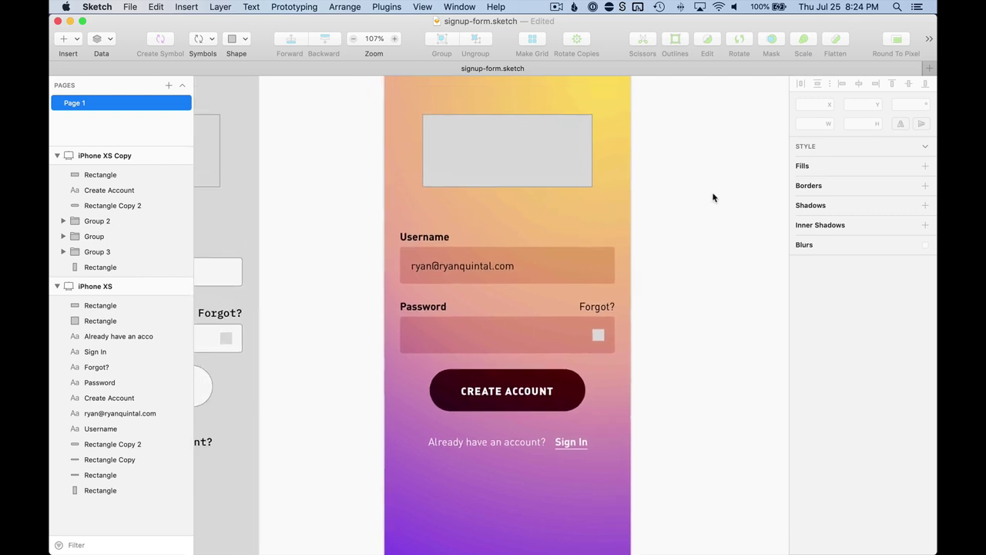
{"action": "scroll", "coordinate": [690, 191], "scroll_direction": "left", "scroll_amount": 2}
{"action": "scroll", "coordinate": [688, 186], "scroll_direction": "up", "scroll_amount": 3}
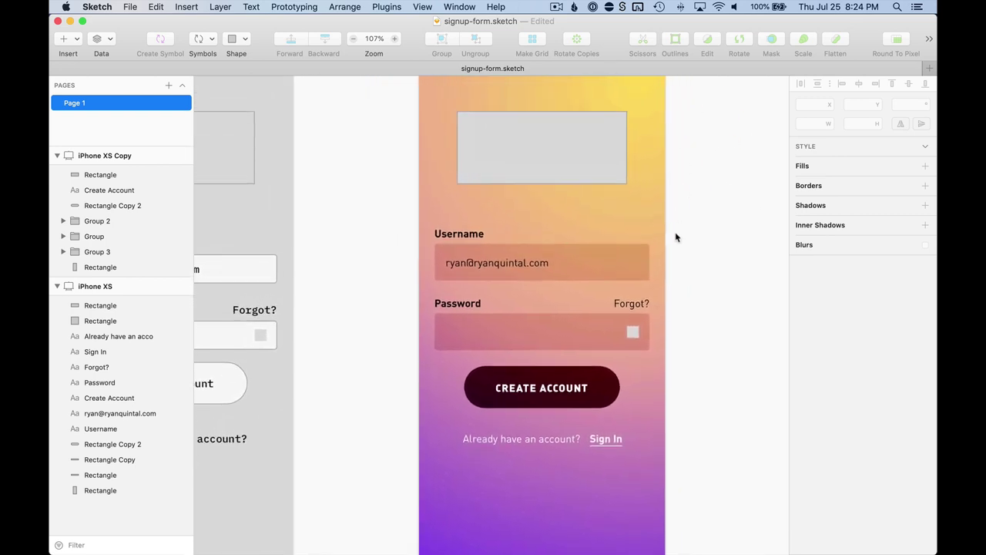
{"action": "key", "text": "super+1"}
{"action": "left_click", "coordinate": [548, 171]}
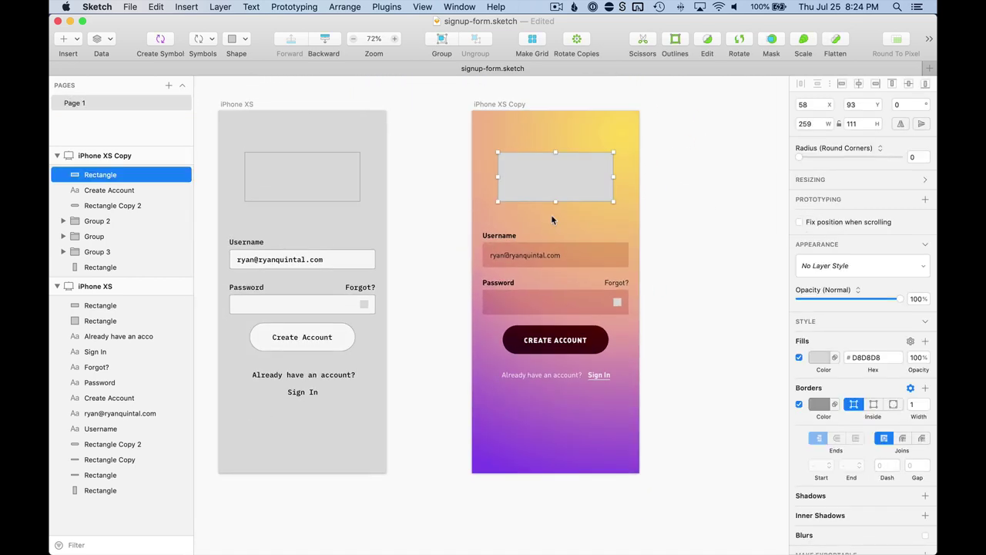
{"action": "scroll", "coordinate": [551, 217], "scroll_direction": "up", "scroll_amount": 3}
{"action": "key", "text": "Delete"}
Step: Select the artboard's gradient background rectangle and search Spotlight for Safari
{"action": "scroll", "coordinate": [544, 185], "scroll_direction": "right", "scroll_amount": 3}
{"action": "scroll", "coordinate": [543, 185], "scroll_direction": "up", "scroll_amount": 1}
{"action": "scroll", "coordinate": [538, 157], "scroll_direction": "right", "scroll_amount": 3}
{"action": "scroll", "coordinate": [538, 158], "scroll_direction": "down", "scroll_amount": 2}
{"action": "left_click", "coordinate": [436, 142]}
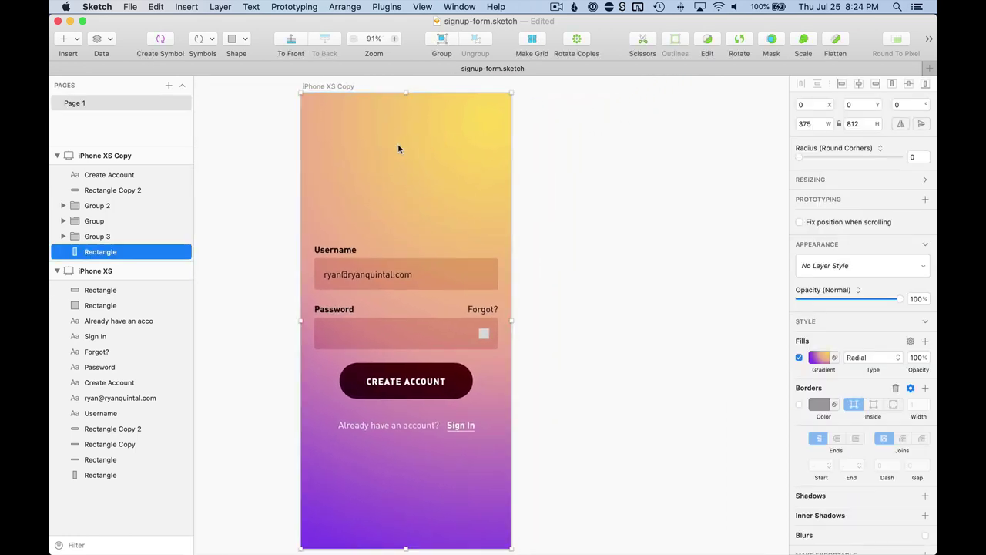
{"action": "scroll", "coordinate": [398, 147], "scroll_direction": "right", "scroll_amount": 3}
{"action": "scroll", "coordinate": [380, 144], "scroll_direction": "right", "scroll_amount": 1}
{"action": "key", "text": "super+space"}
{"action": "type", "text": "sa"}
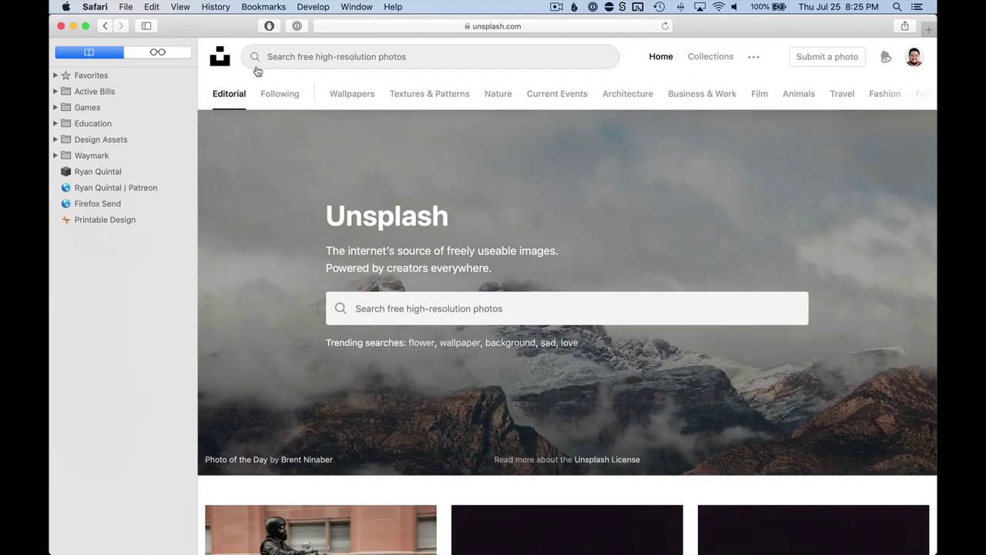
Step: Search Unsplash for 'sun rise' photos and browse the results
{"action": "left_click", "coordinate": [381, 65]}
{"action": "type", "text": "sun rise"}
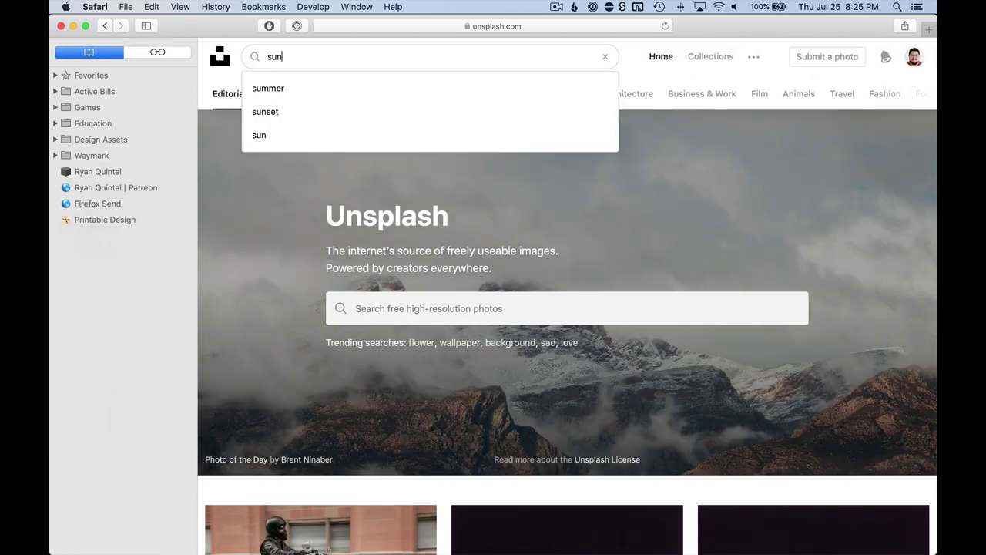
{"action": "key", "text": "Return"}
{"action": "key", "text": "super+shift+l"}
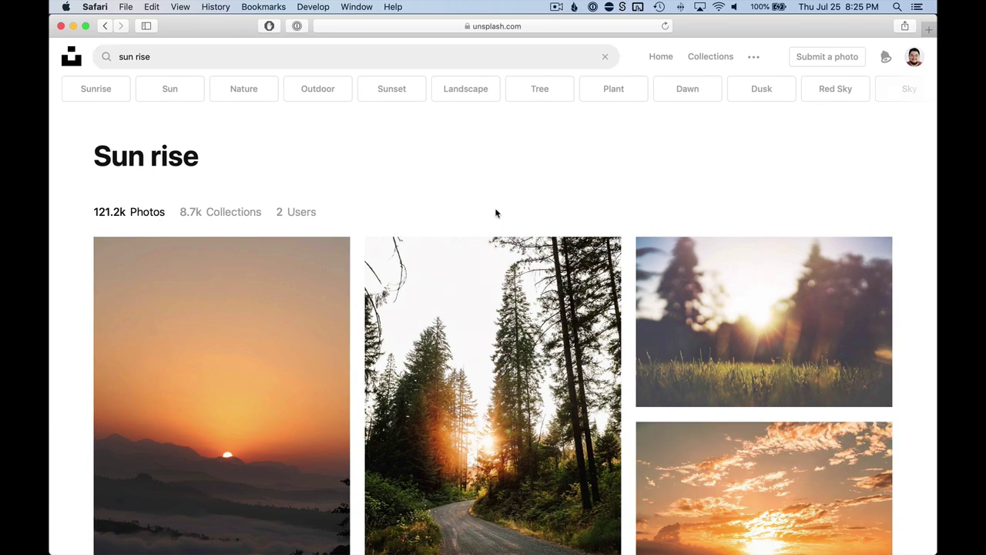
{"action": "scroll", "coordinate": [501, 223], "scroll_direction": "down", "scroll_amount": 5}
{"action": "scroll", "coordinate": [512, 241], "scroll_direction": "down", "scroll_amount": 2}
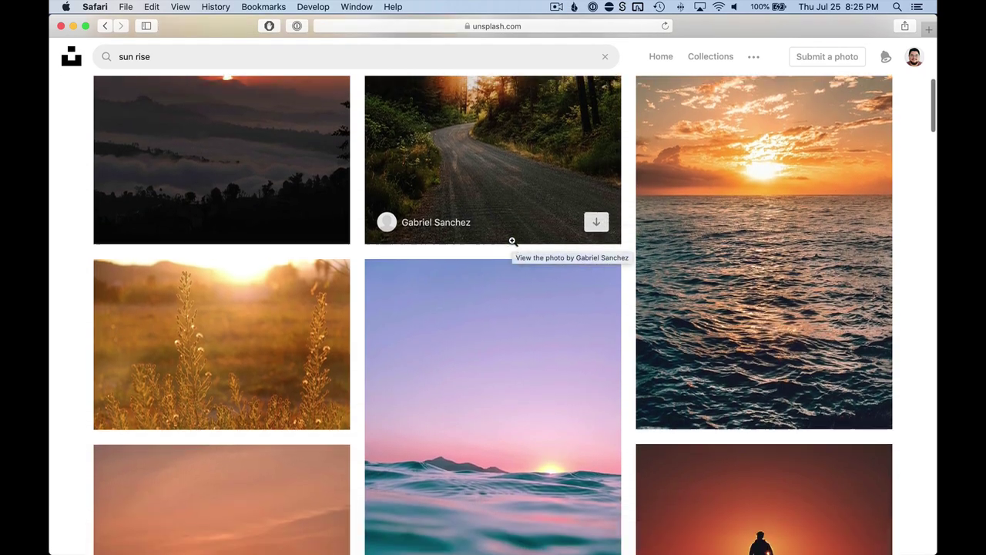
{"action": "scroll", "coordinate": [855, 358], "scroll_direction": "up", "scroll_amount": 2}
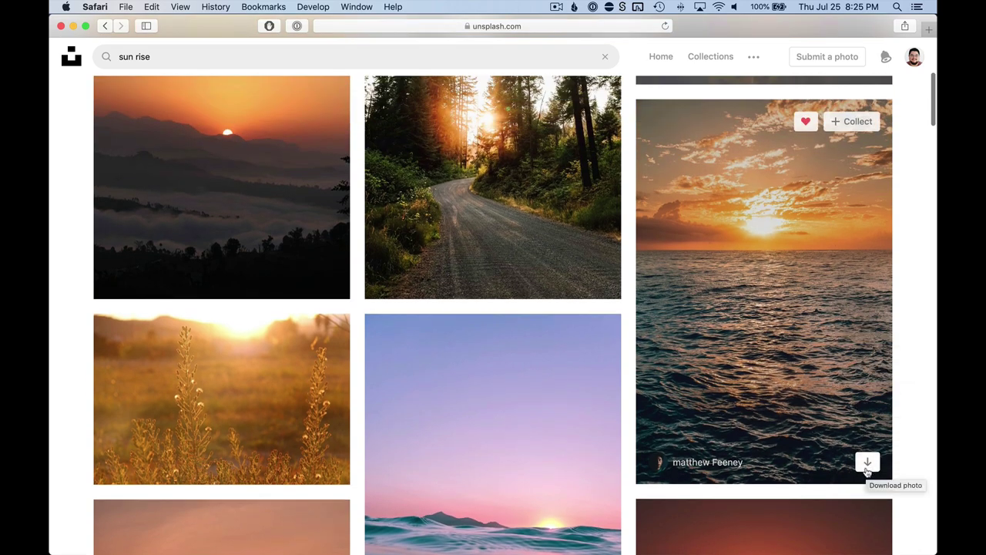
Step: Download the ocean sunset photo and dismiss the thank-you popup
{"action": "left_click", "coordinate": [868, 462]}
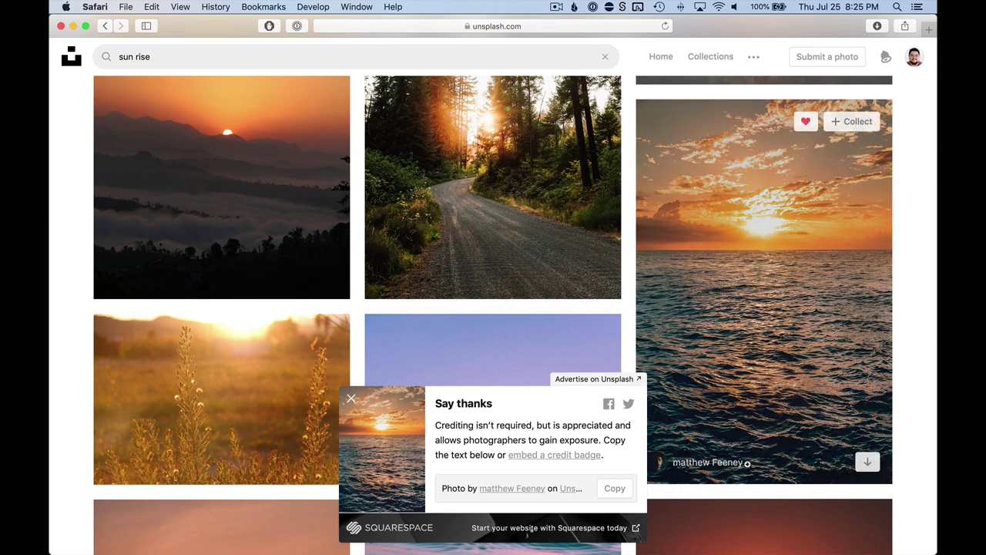
{"action": "mouse_move", "coordinate": [723, 468]}
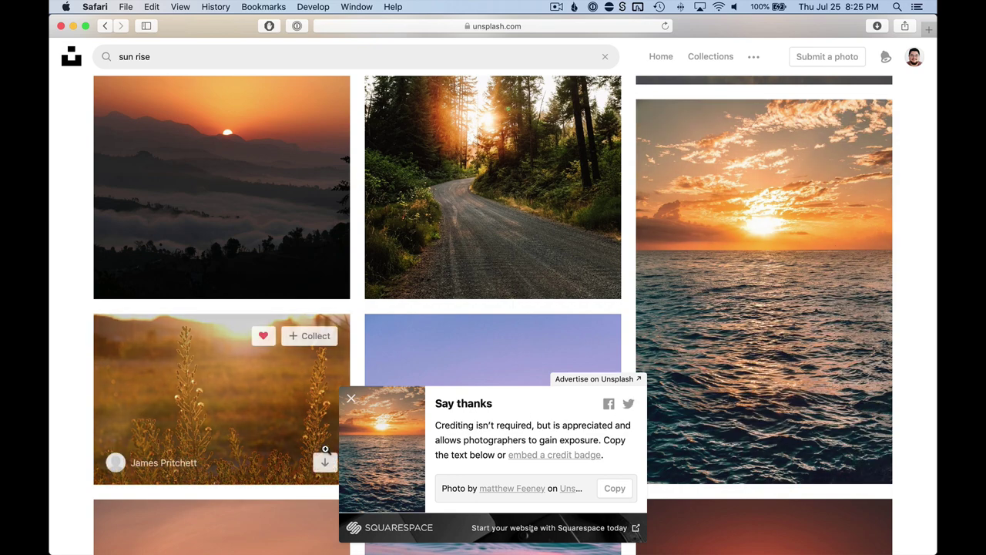
{"action": "left_click", "coordinate": [352, 400]}
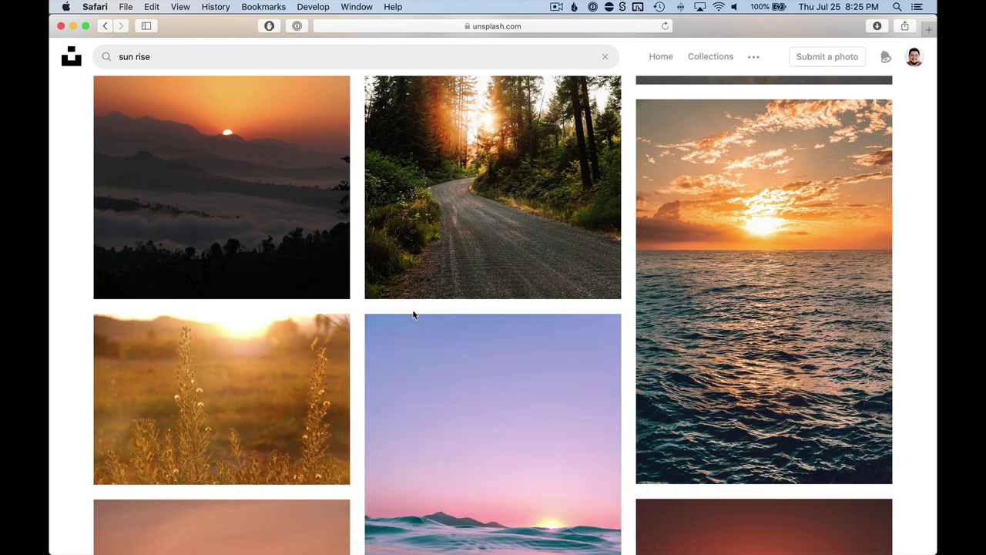
{"action": "key", "text": "ctrl+Up"}
Step: Return to Sketch and reselect the copy artboard's background rectangle
{"action": "left_click", "coordinate": [335, 249]}
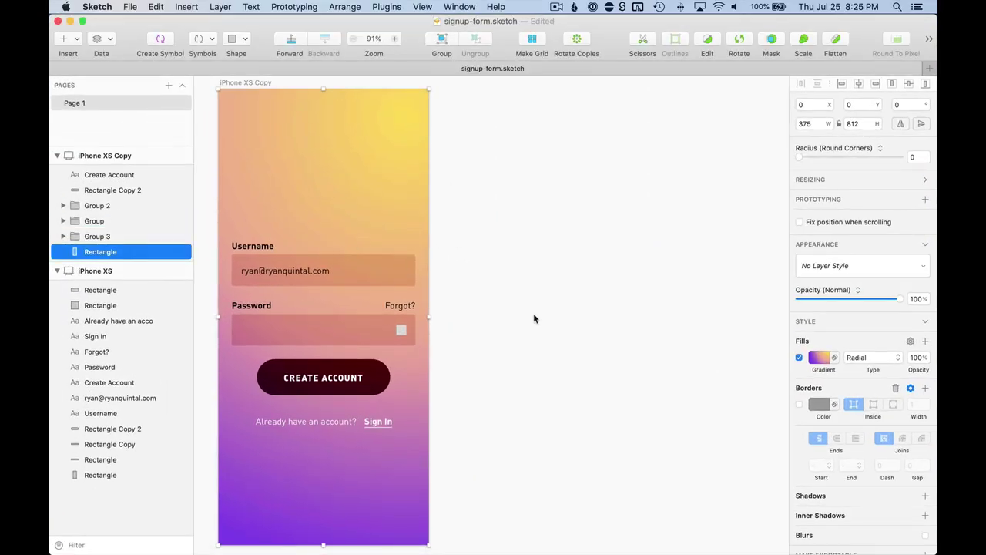
{"action": "left_click", "coordinate": [533, 312]}
{"action": "scroll", "coordinate": [534, 313], "scroll_direction": "left", "scroll_amount": 5}
{"action": "left_click", "coordinate": [517, 165]}
{"action": "scroll", "coordinate": [517, 165], "scroll_direction": "left", "scroll_amount": 4}
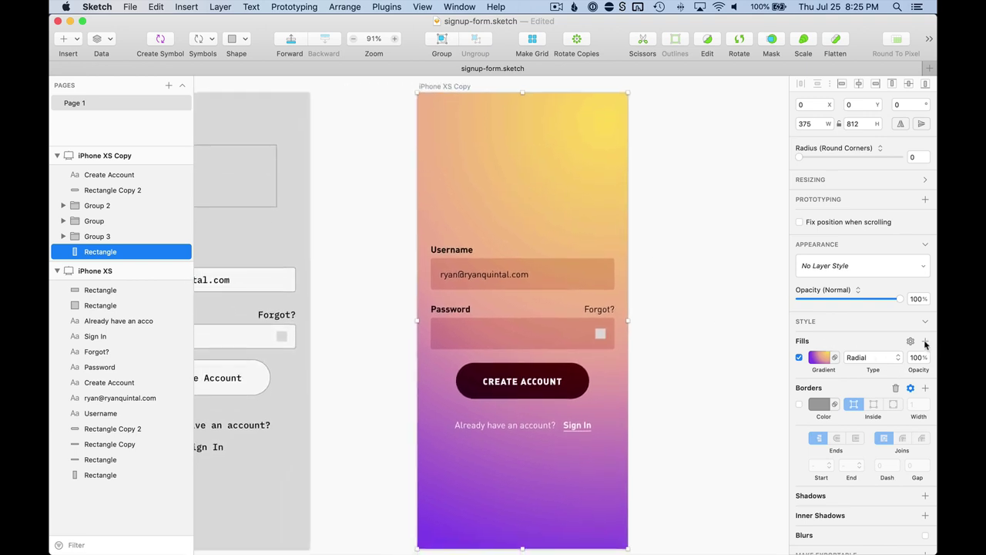
Step: Add an image fill using the ocean sunset jpg from Downloads
{"action": "left_click", "coordinate": [925, 342]}
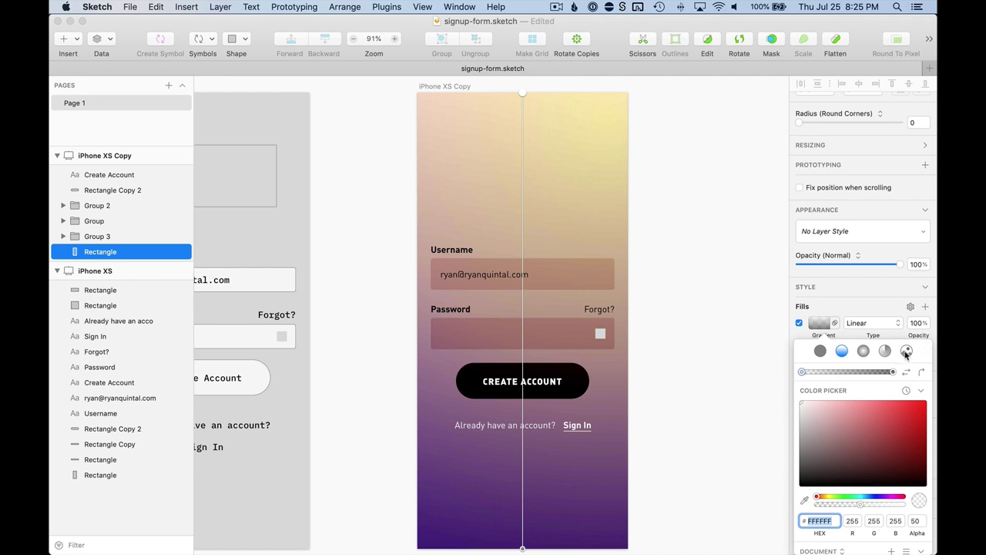
{"action": "left_click", "coordinate": [906, 351]}
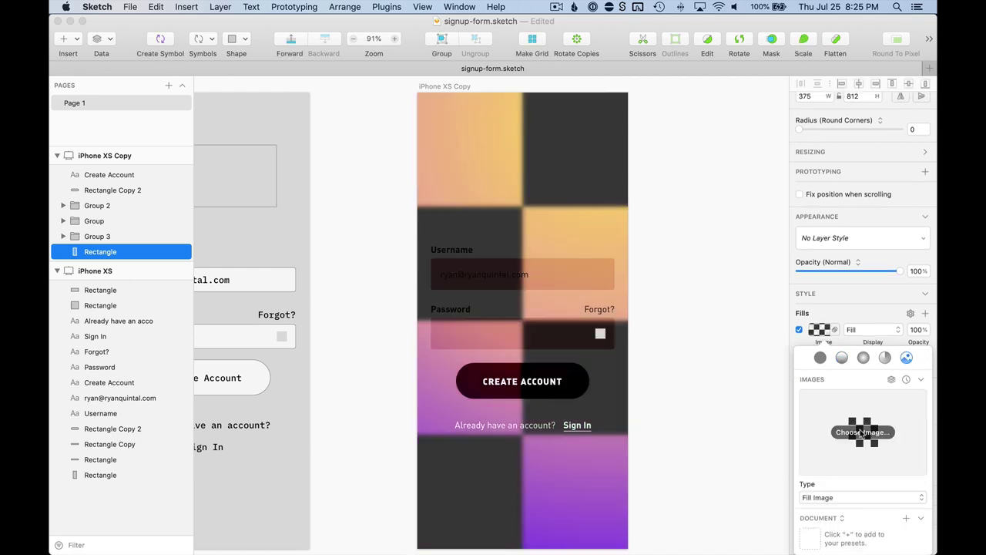
{"action": "left_click", "coordinate": [861, 433]}
{"action": "left_click", "coordinate": [150, 225]}
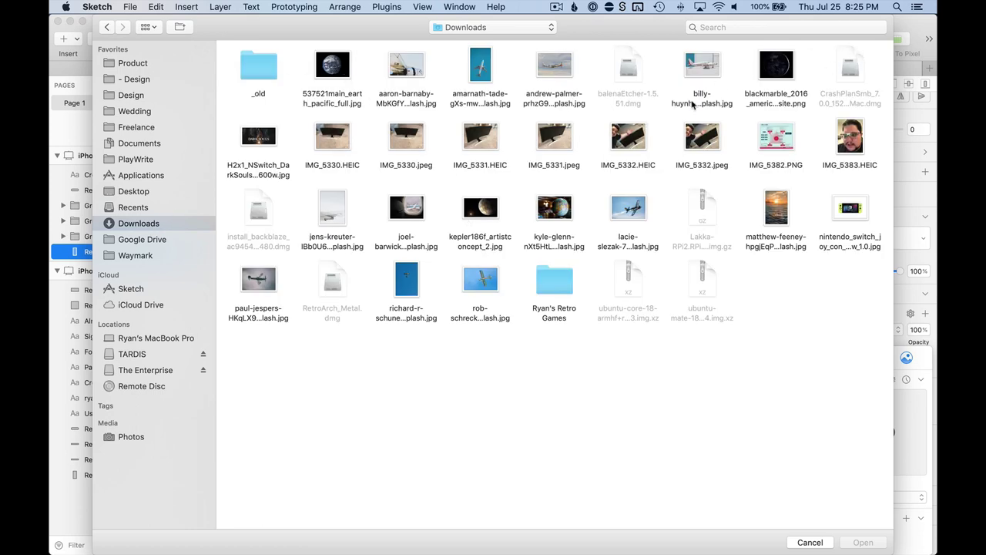
{"action": "left_click", "coordinate": [781, 218]}
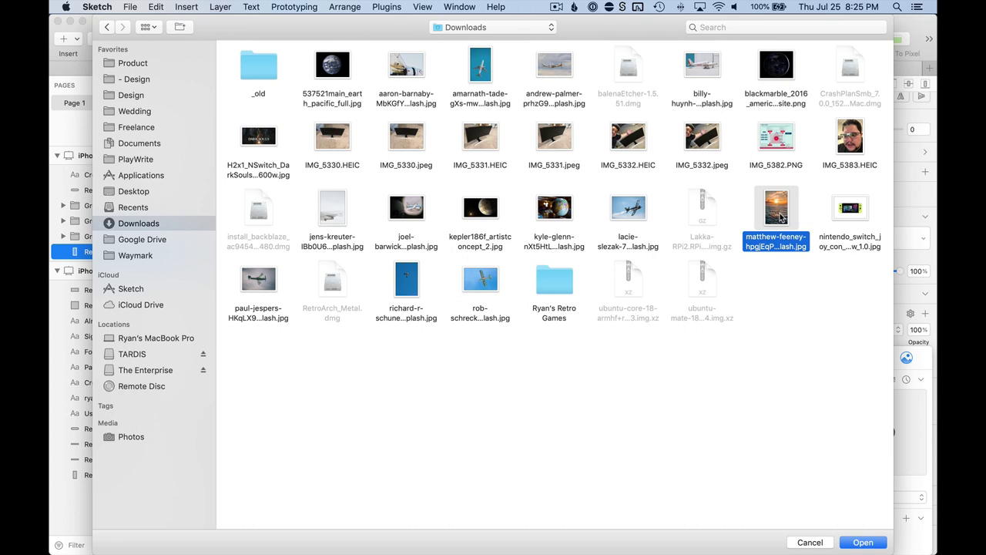
{"action": "double_click", "coordinate": [780, 218]}
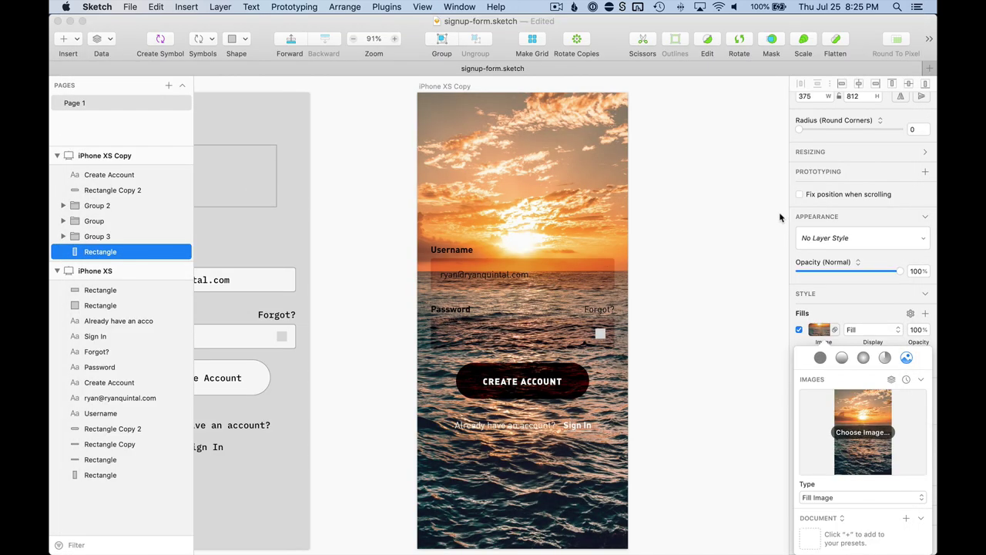
Step: Move the photo fill beneath the gradient and set the gradient to 80% opacity
{"action": "left_click", "coordinate": [863, 316]}
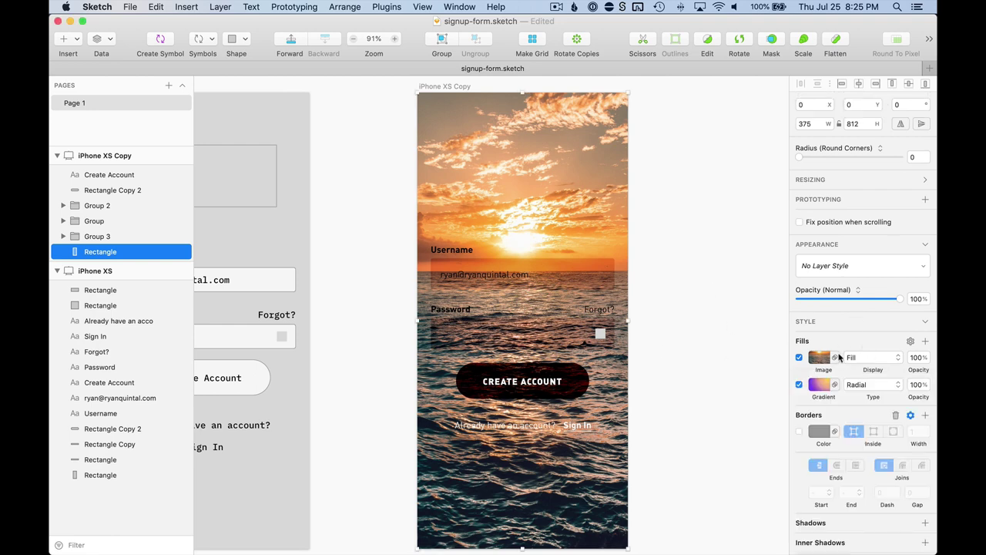
{"action": "left_click_drag", "start_coordinate": [841, 357], "coordinate": [839, 382]}
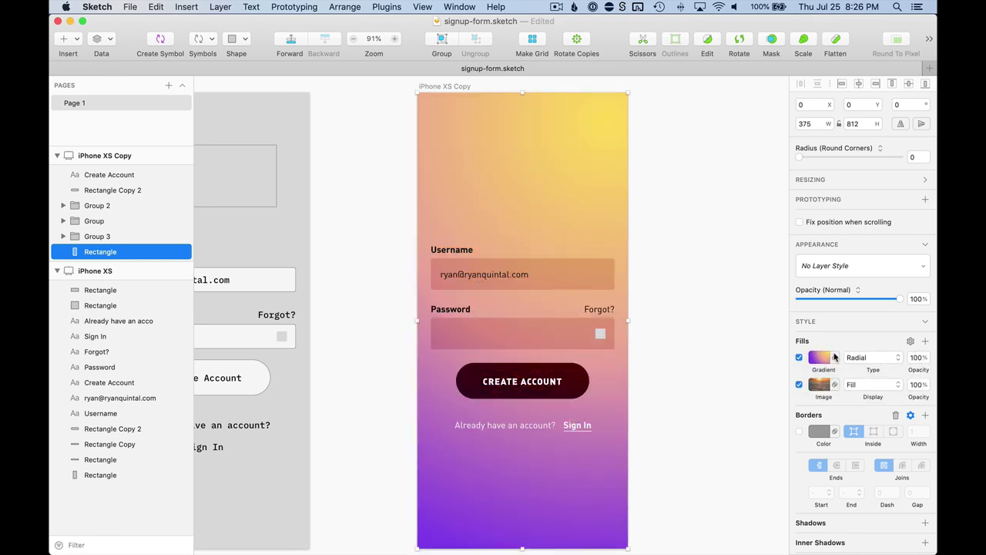
{"action": "left_click", "coordinate": [917, 357]}
{"action": "type", "text": "80"}
{"action": "key", "text": "Return"}
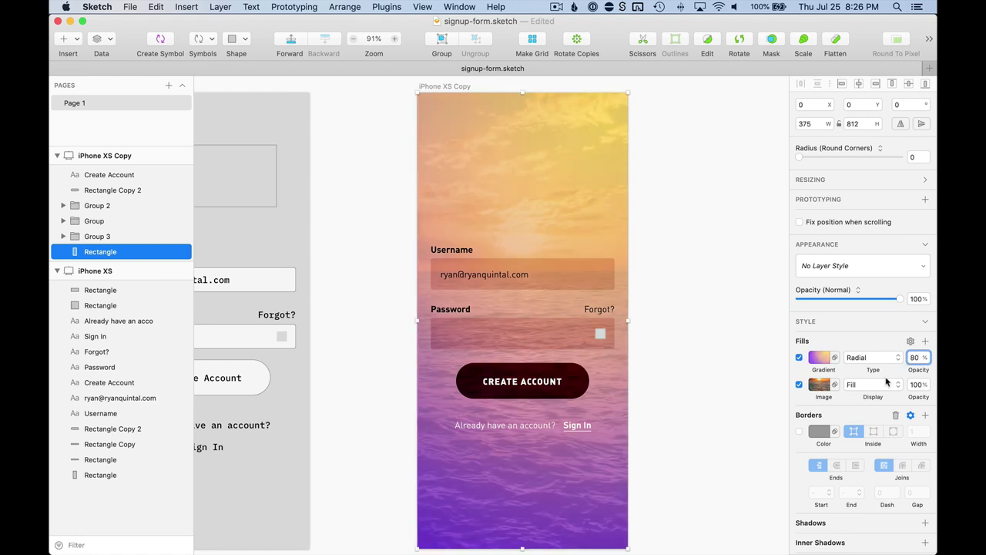
Step: Try Overlay, Plus Darker, Luminosity, Soft Light and Hard Light blends, then restore Normal
{"action": "left_click", "coordinate": [835, 358]}
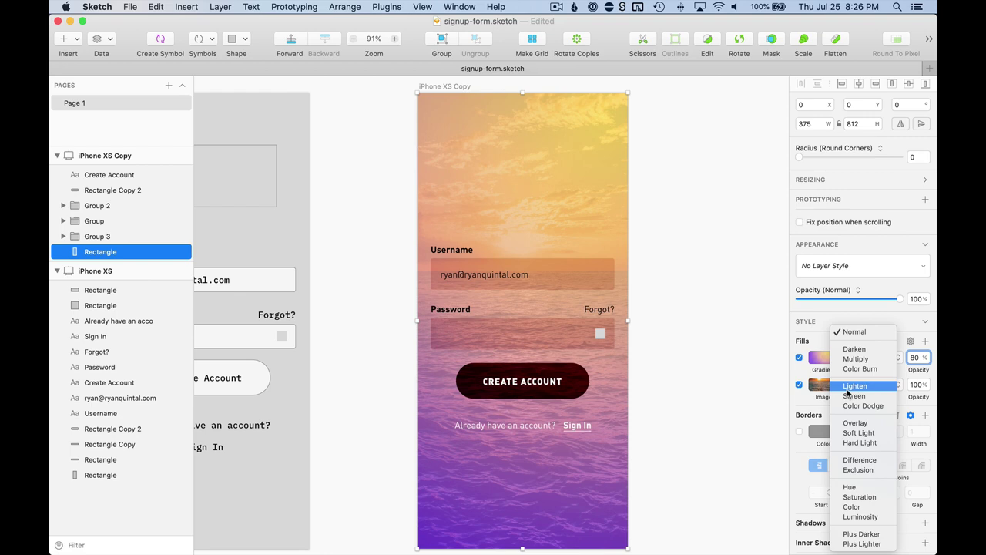
{"action": "left_click", "coordinate": [851, 422]}
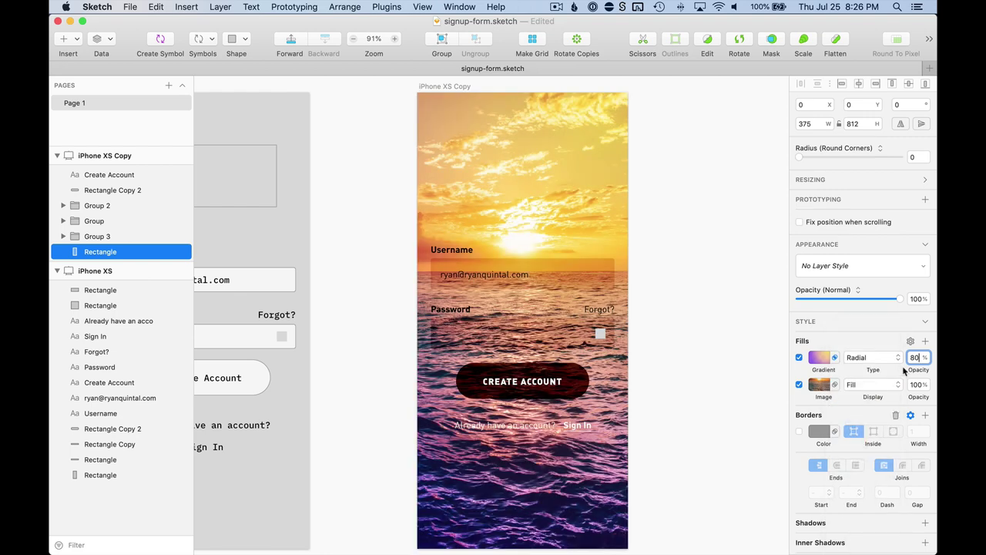
{"action": "left_click", "coordinate": [834, 358]}
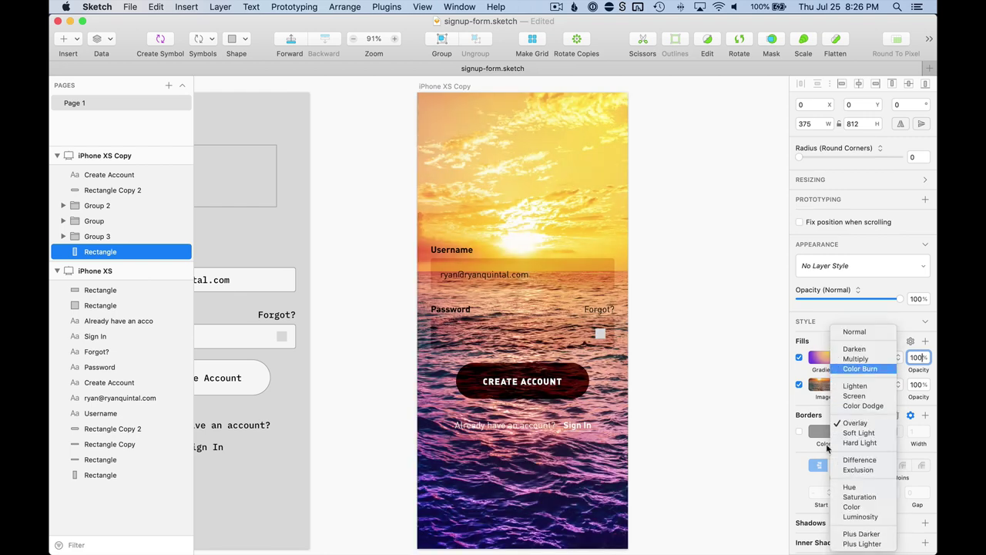
{"action": "left_click", "coordinate": [847, 534]}
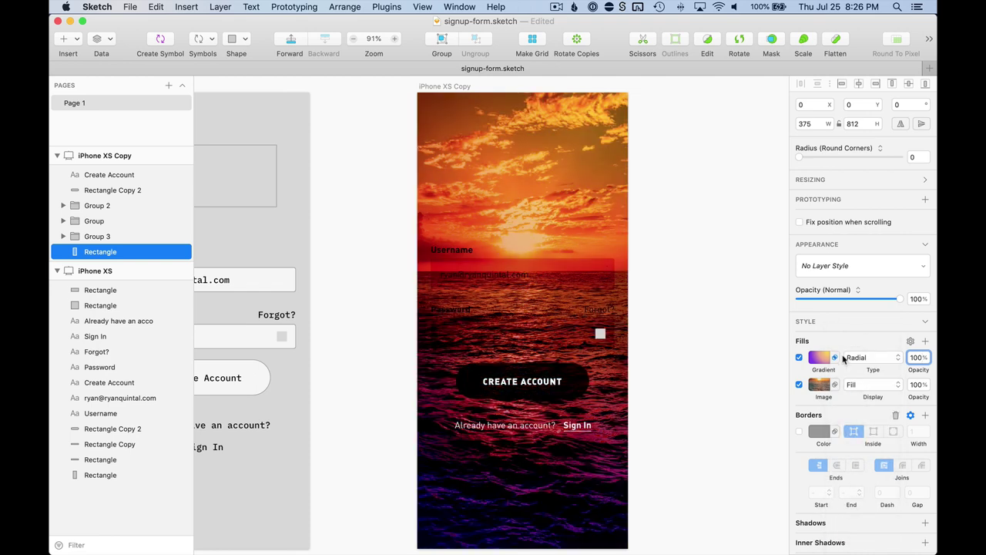
{"action": "left_click", "coordinate": [836, 358]}
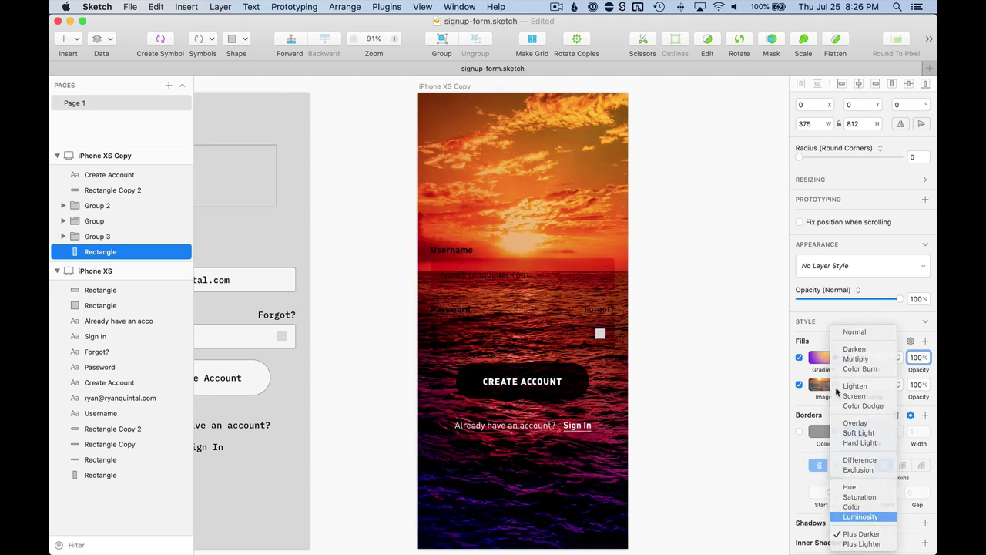
{"action": "left_click", "coordinate": [836, 358]}
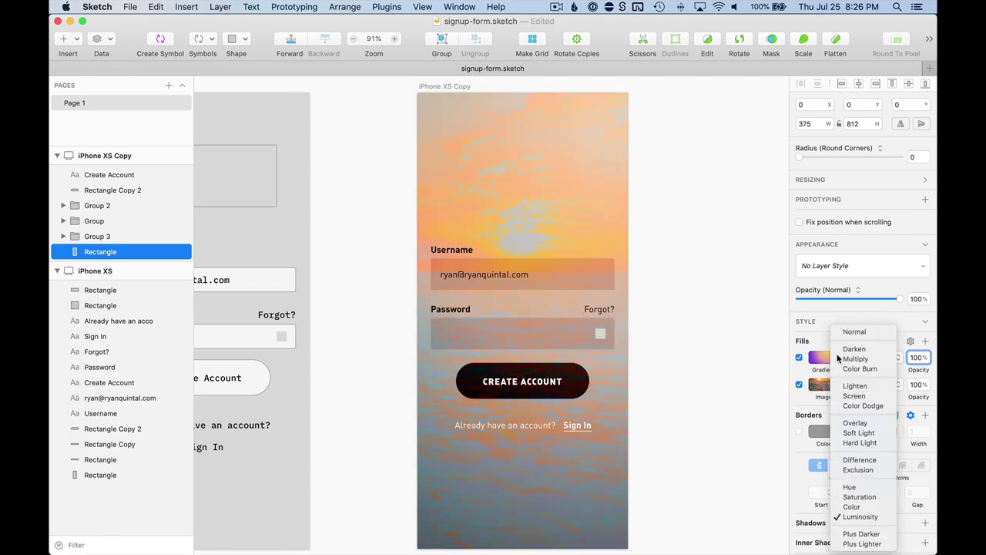
{"action": "left_click", "coordinate": [853, 434]}
{"action": "left_click", "coordinate": [836, 358]}
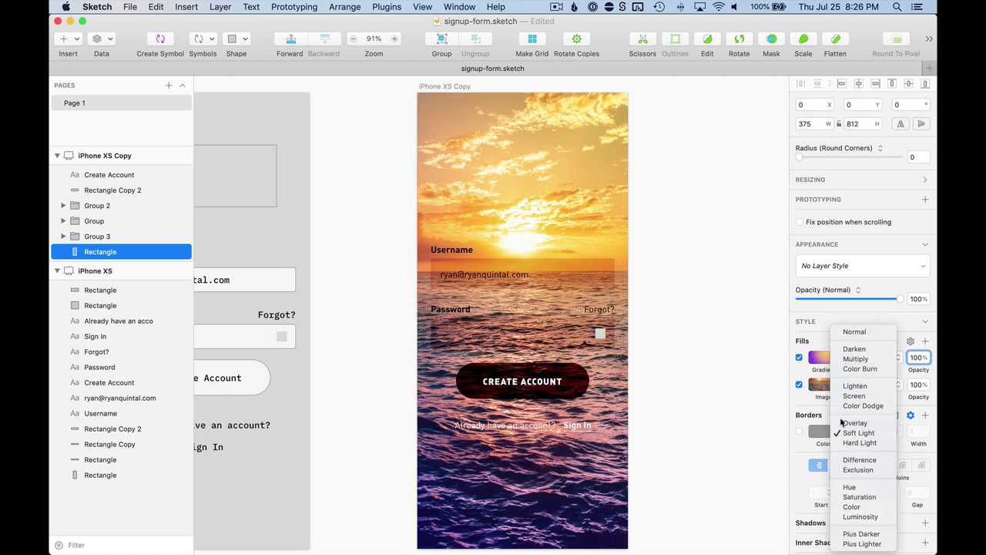
{"action": "left_click", "coordinate": [847, 442]}
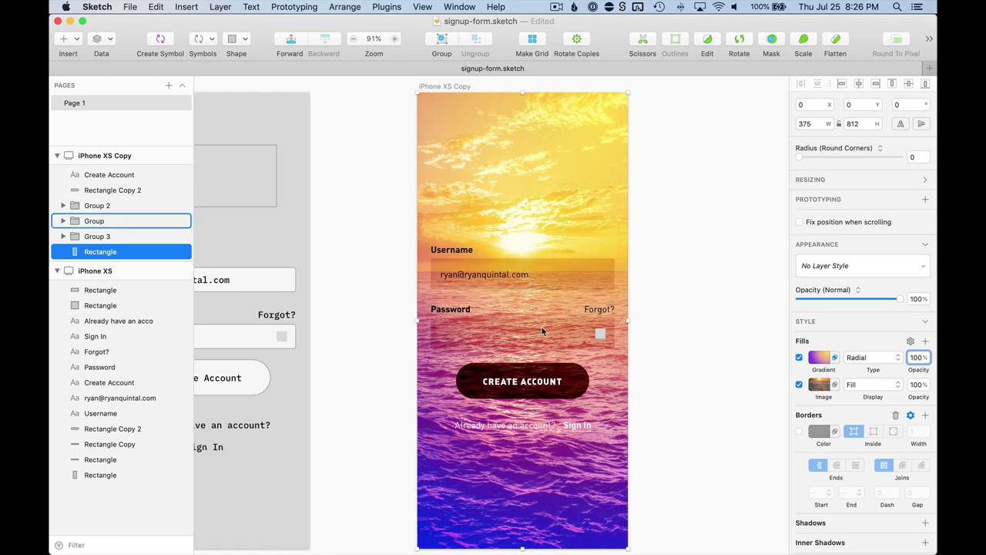
{"action": "left_click", "coordinate": [833, 359]}
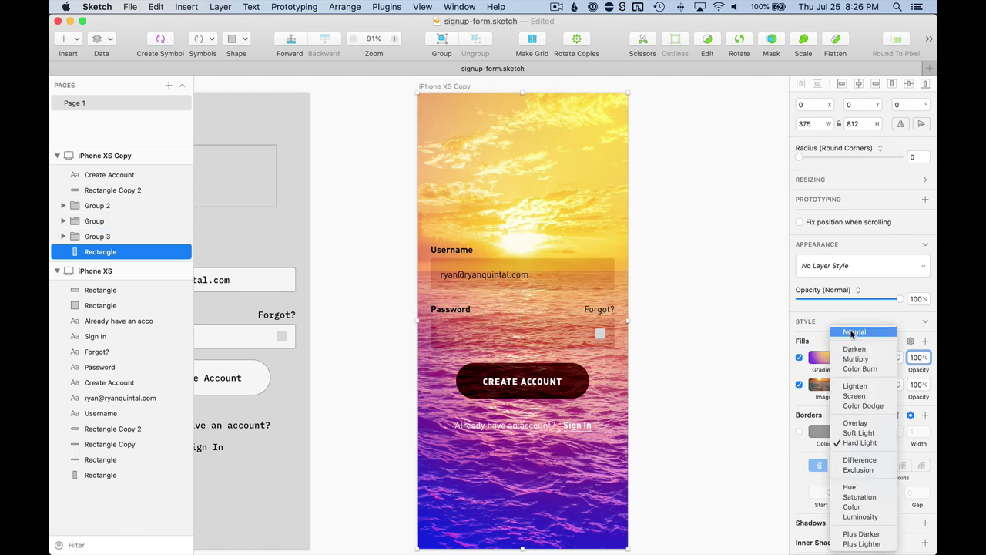
{"action": "left_click", "coordinate": [852, 332]}
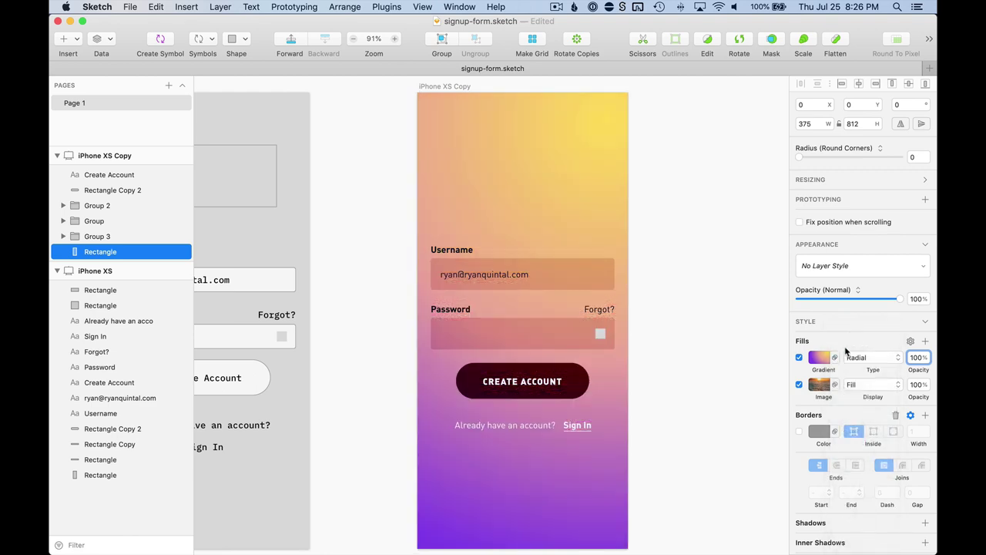
Step: Set the gradient fill opacity to 90% and check the result zoomed in
{"action": "type", "text": "90"}
{"action": "key", "text": "Return"}
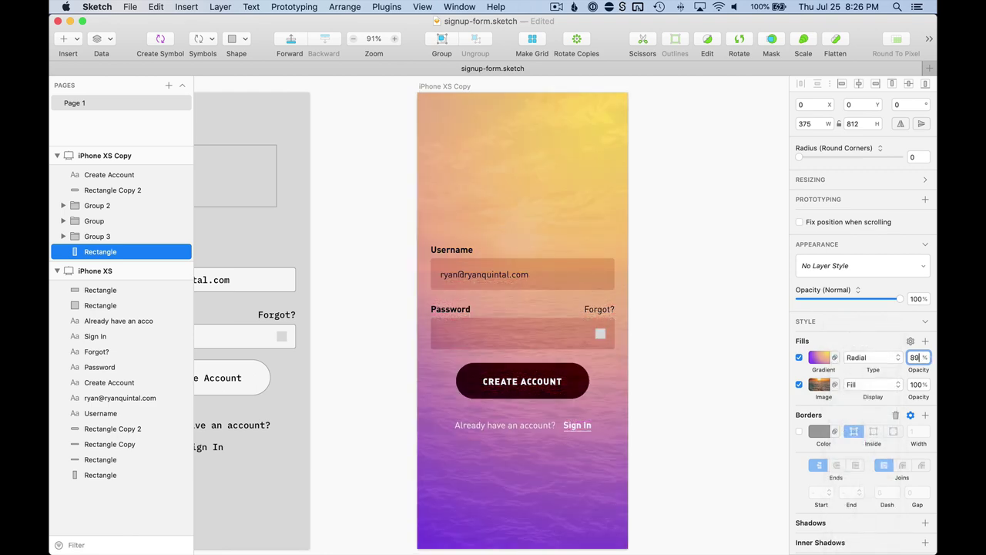
{"action": "left_click", "coordinate": [688, 275]}
{"action": "key", "text": "super+equal"}
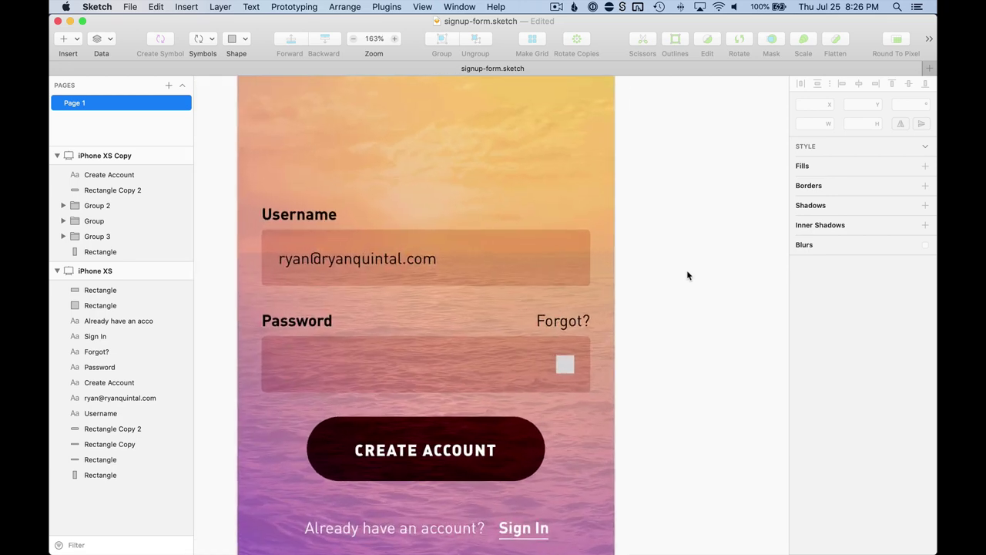
{"action": "key", "text": "super+minus"}
{"action": "scroll", "coordinate": [692, 407], "scroll_direction": "down", "scroll_amount": 3}
{"action": "scroll", "coordinate": [726, 330], "scroll_direction": "up", "scroll_amount": 3}
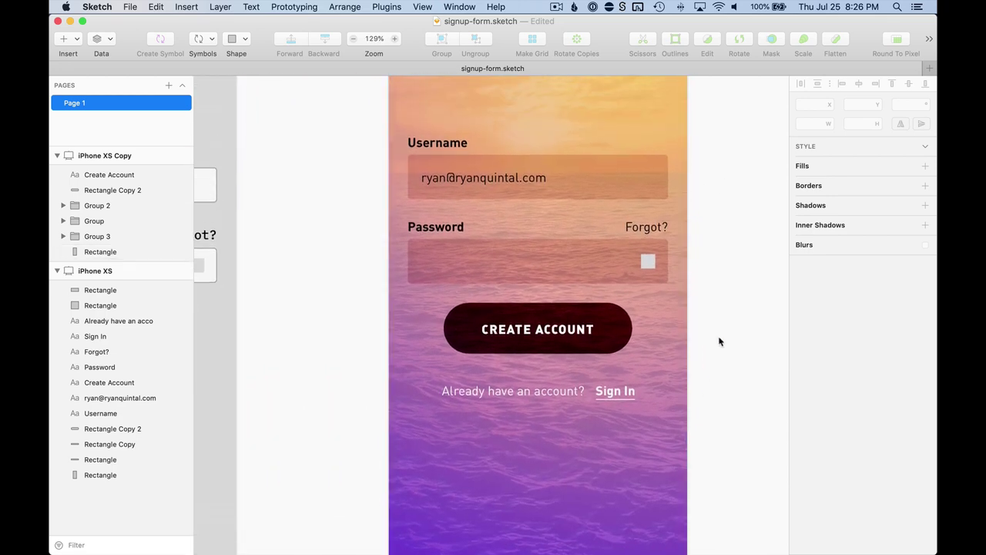
Step: Make the Create Account button fill solid white at 100% opacity
{"action": "left_click", "coordinate": [626, 316]}
{"action": "scroll", "coordinate": [638, 384], "scroll_direction": "up", "scroll_amount": 5}
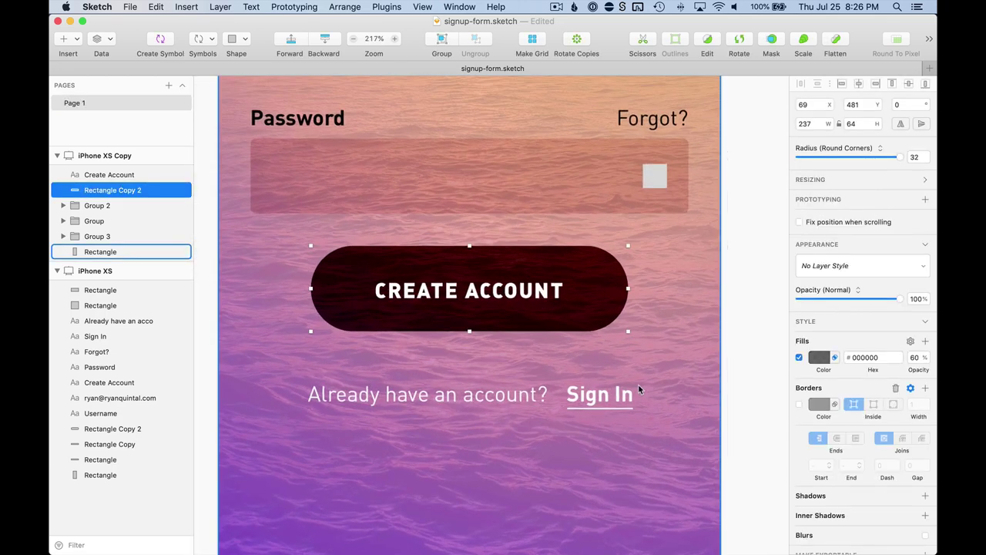
{"action": "left_click", "coordinate": [819, 356]}
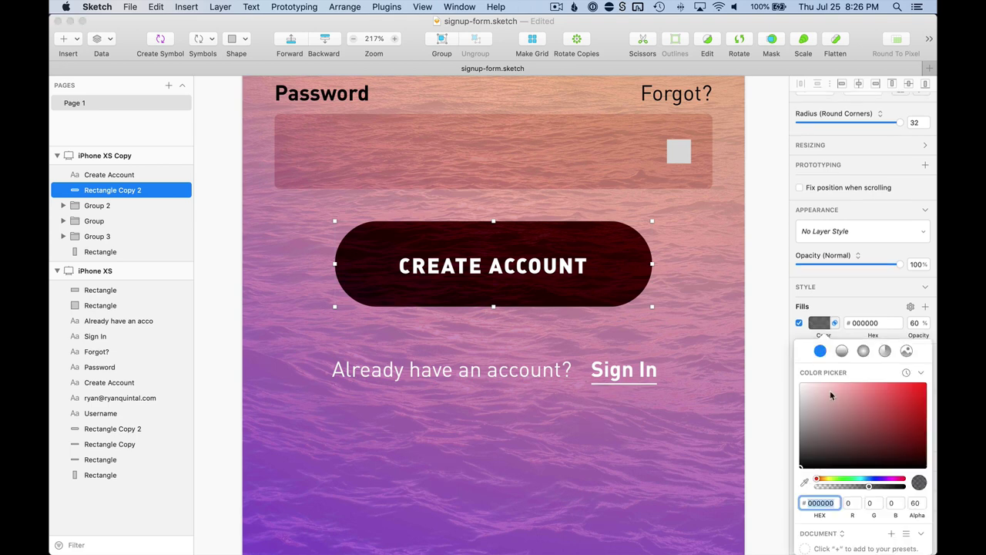
{"action": "left_click_drag", "start_coordinate": [829, 393], "coordinate": [708, 329]}
{"action": "left_click", "coordinate": [848, 315]}
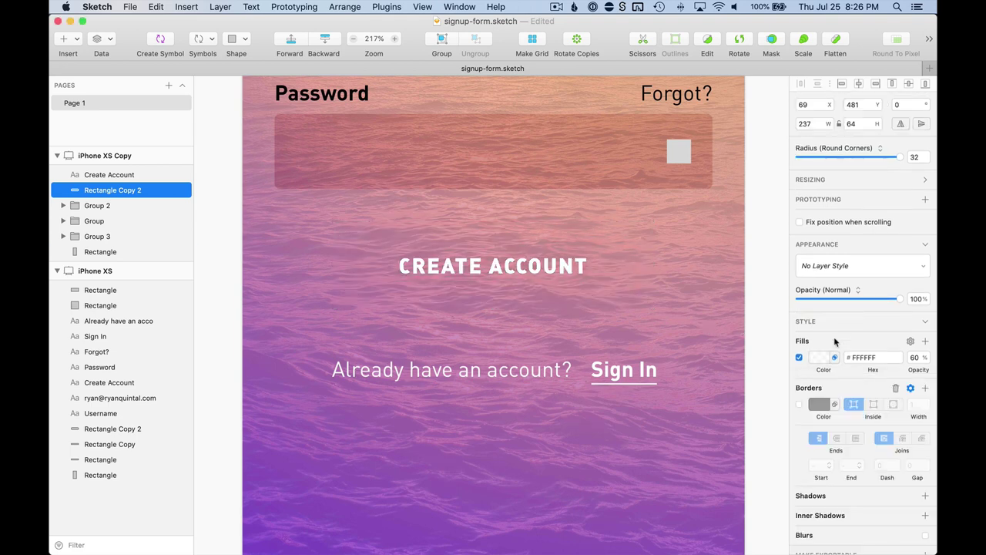
{"action": "left_click", "coordinate": [916, 356]}
{"action": "left_click", "coordinate": [833, 357]}
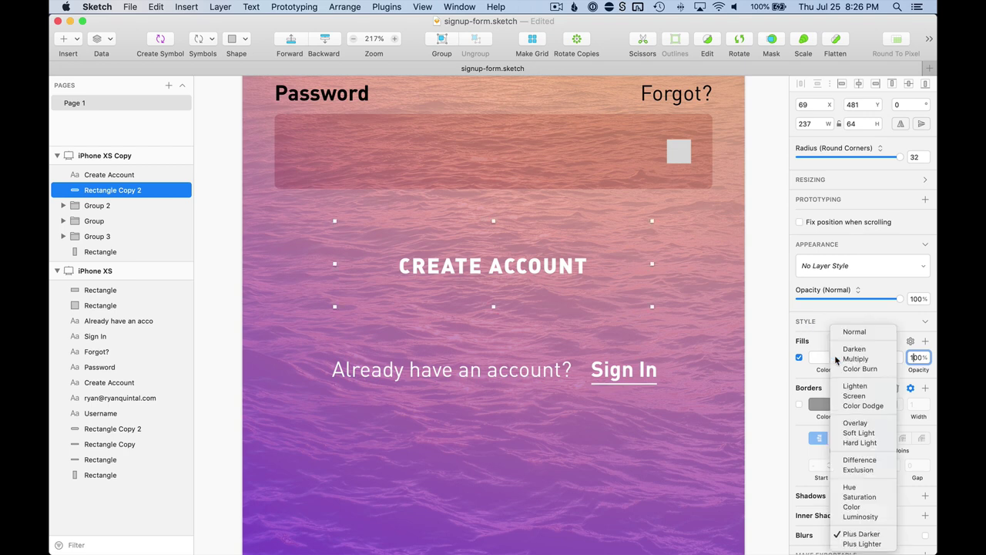
{"action": "left_click", "coordinate": [842, 340]}
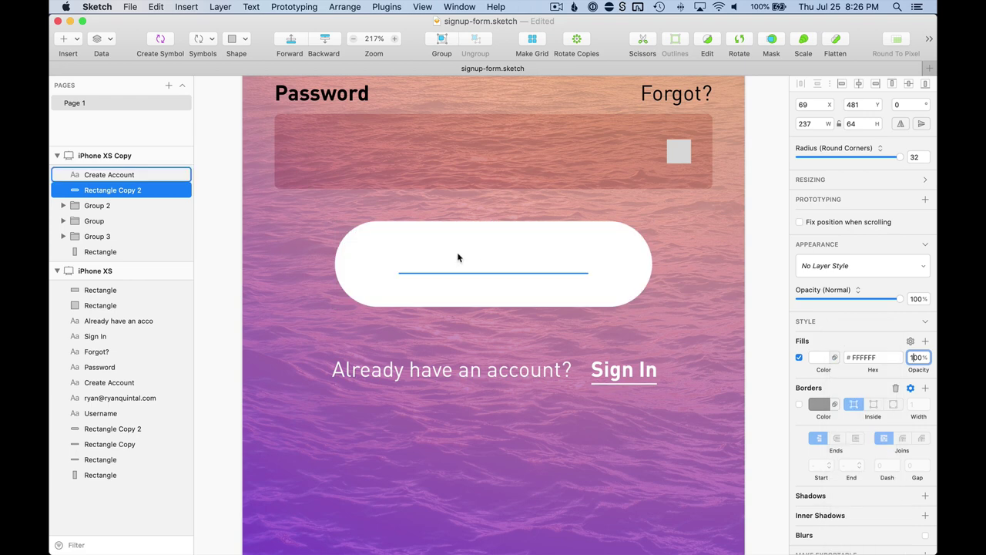
Step: Colour the CREATE ACCOUNT text dark purple #5C2B7E, sampled from the background
{"action": "left_click", "coordinate": [474, 264]}
{"action": "left_click", "coordinate": [924, 340]}
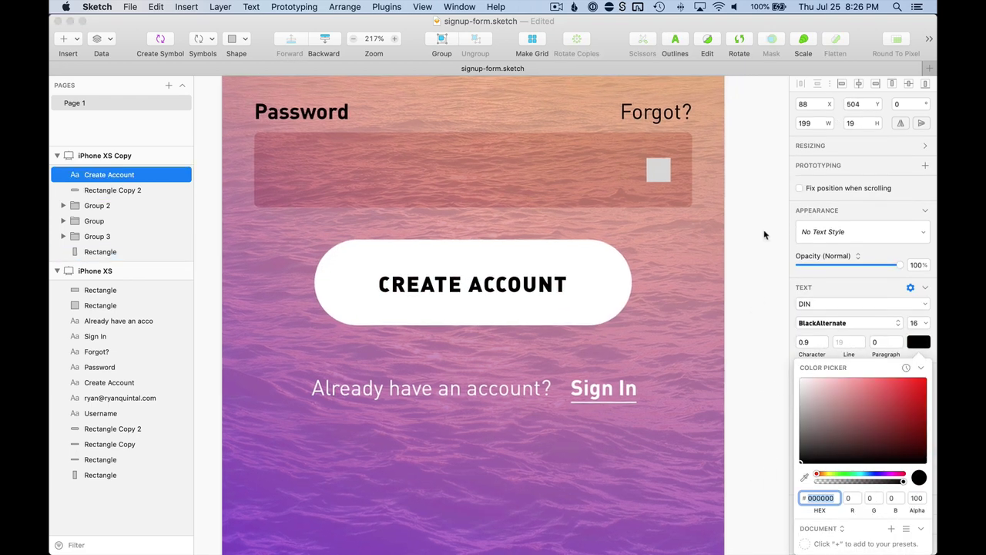
{"action": "scroll", "coordinate": [771, 242], "scroll_direction": "up", "scroll_amount": 2}
{"action": "scroll", "coordinate": [770, 243], "scroll_direction": "right", "scroll_amount": 2}
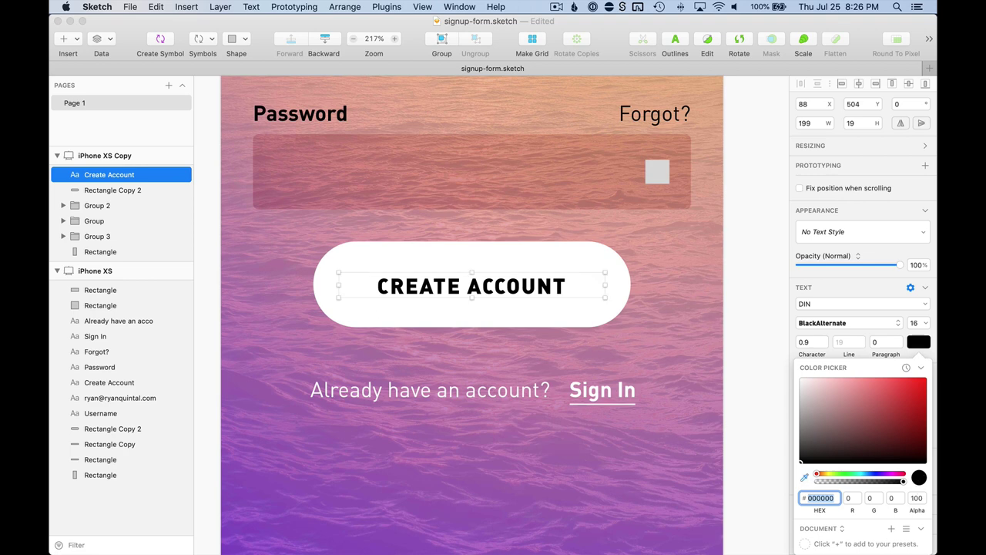
{"action": "left_click", "coordinate": [804, 477]}
{"action": "left_click", "coordinate": [682, 435]}
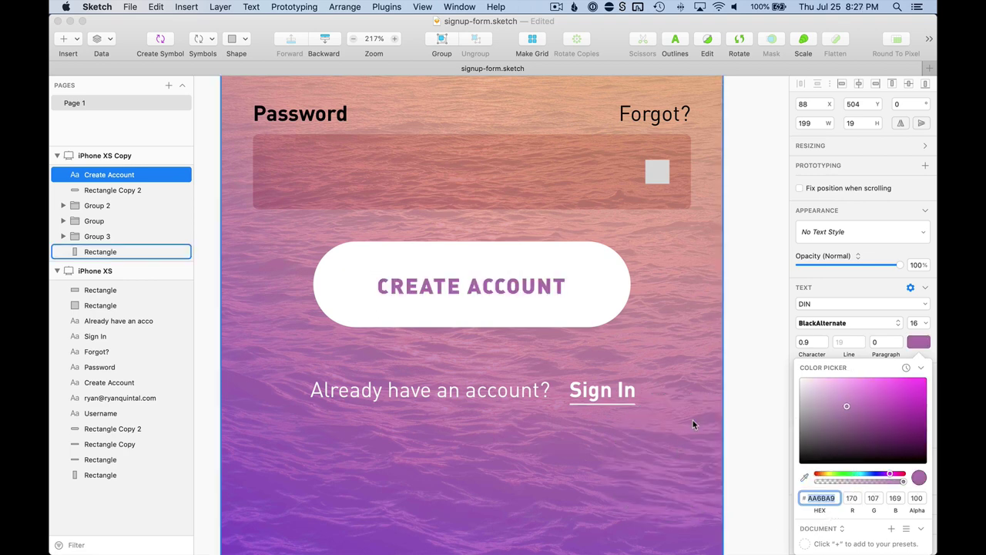
{"action": "left_click", "coordinate": [804, 477]}
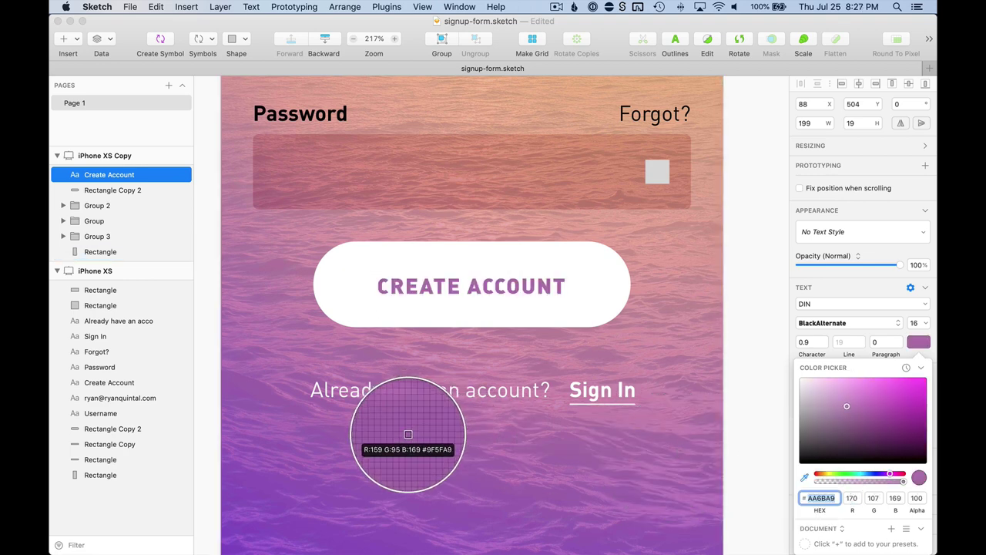
{"action": "left_click", "coordinate": [265, 484]}
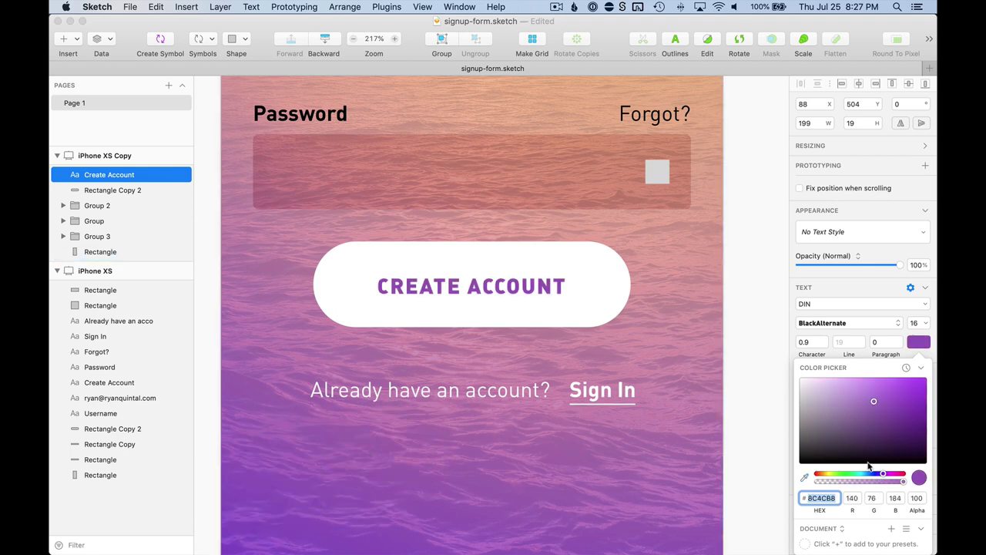
{"action": "left_click_drag", "start_coordinate": [875, 402], "coordinate": [883, 424]}
{"action": "left_click", "coordinate": [754, 373]}
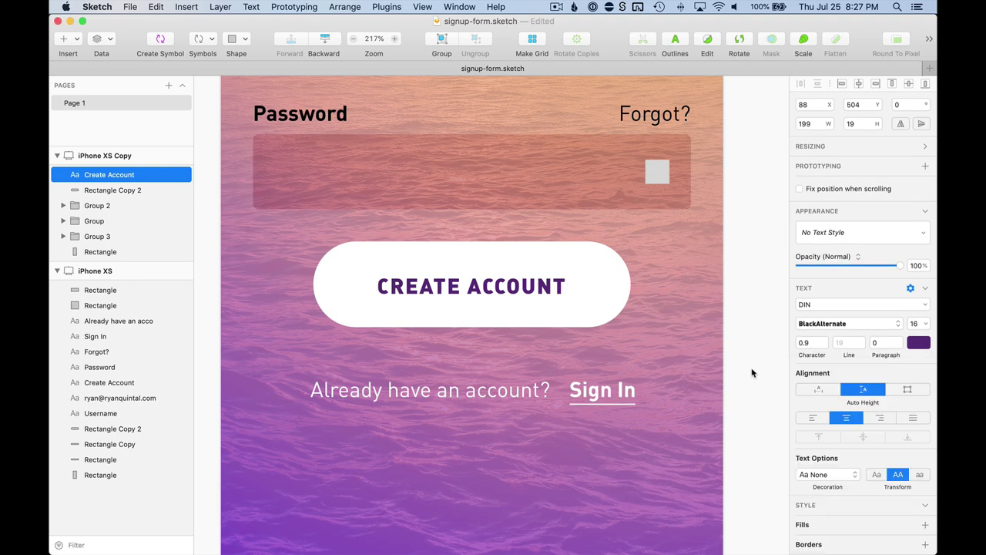
{"action": "left_click", "coordinate": [784, 220]}
Step: Turn the button fill into a gradient at 40% opacity
{"action": "left_click", "coordinate": [590, 262]}
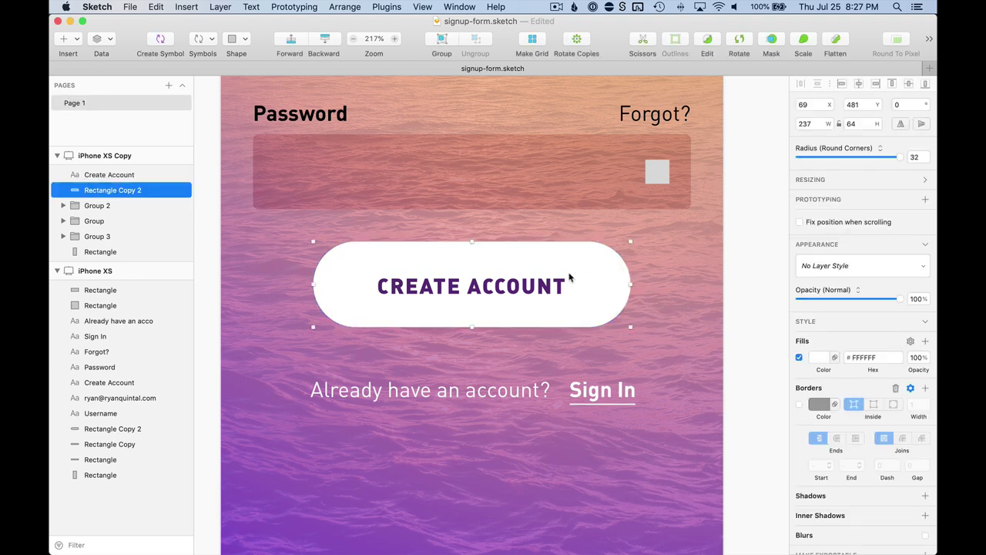
{"action": "left_click", "coordinate": [925, 341]}
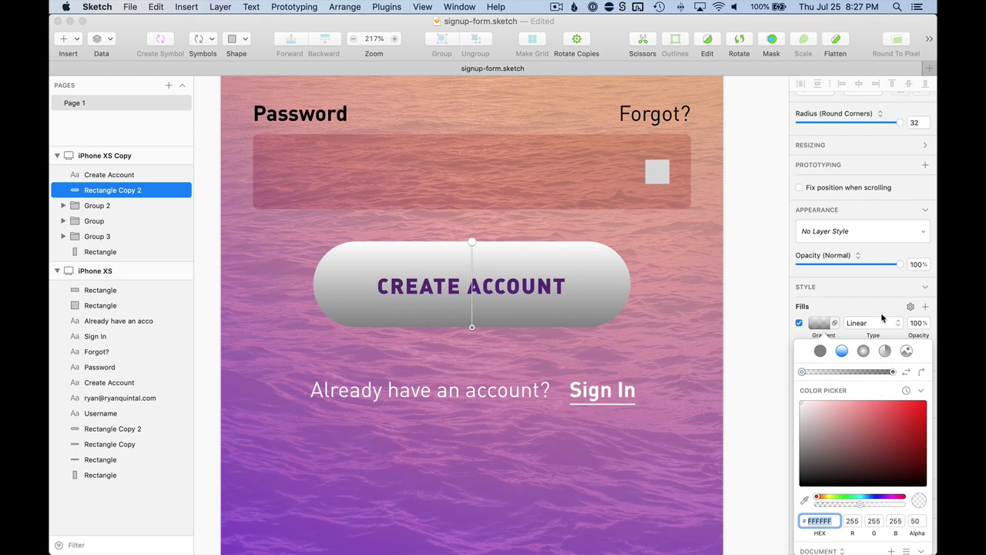
{"action": "left_click", "coordinate": [915, 322]}
{"action": "type", "text": "30"}
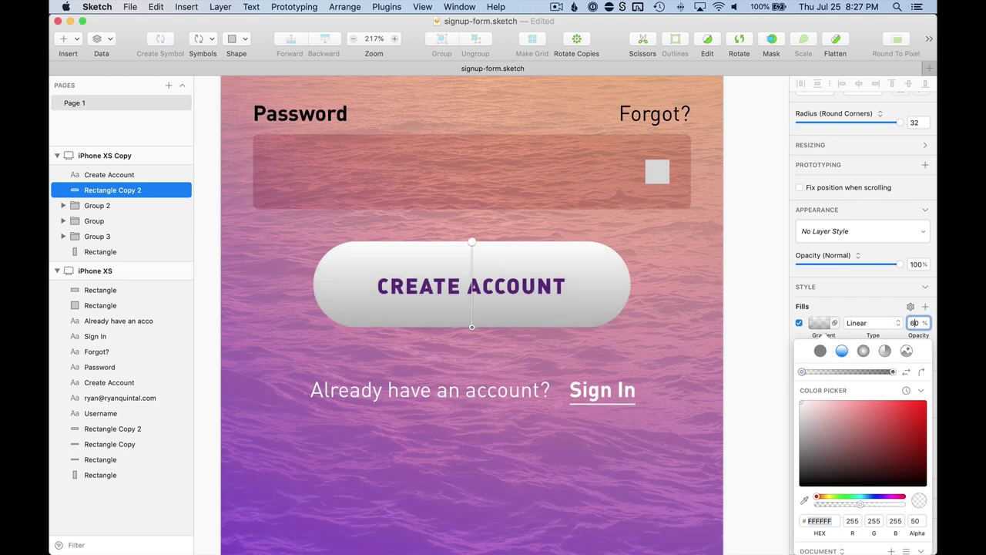
{"action": "key", "text": "shift+Up"}
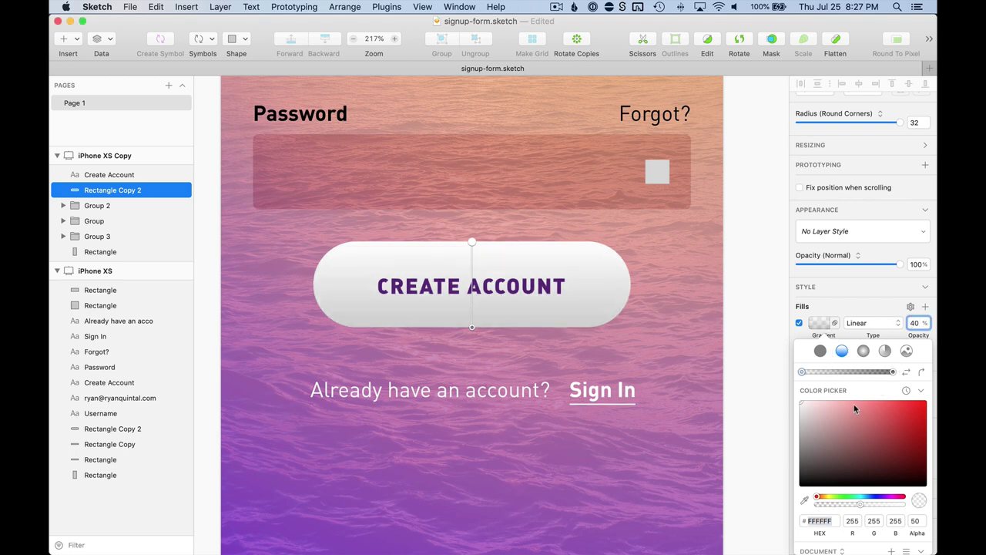
Step: Set the gradient's end stop to pale yellow #FFD77A
{"action": "left_click", "coordinate": [894, 372]}
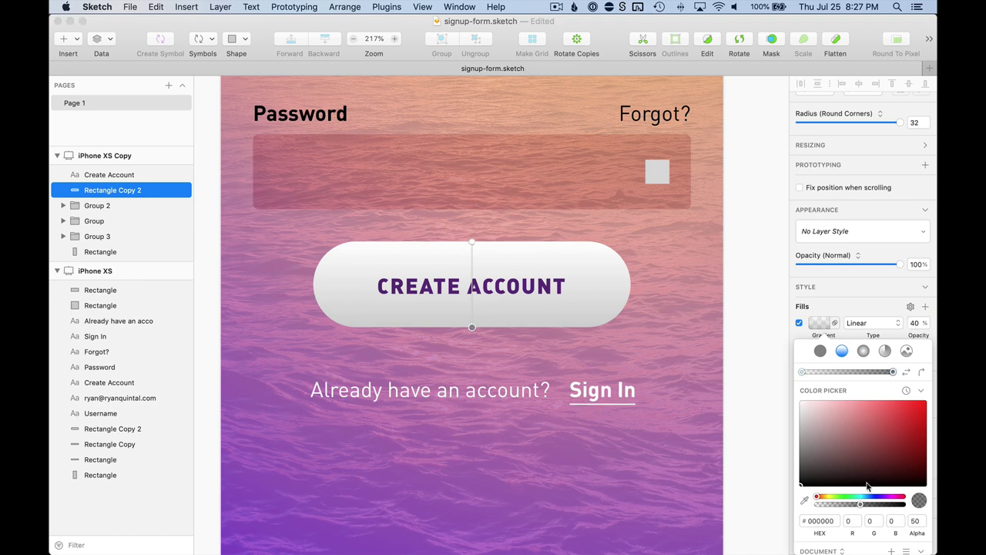
{"action": "left_click", "coordinate": [830, 498]}
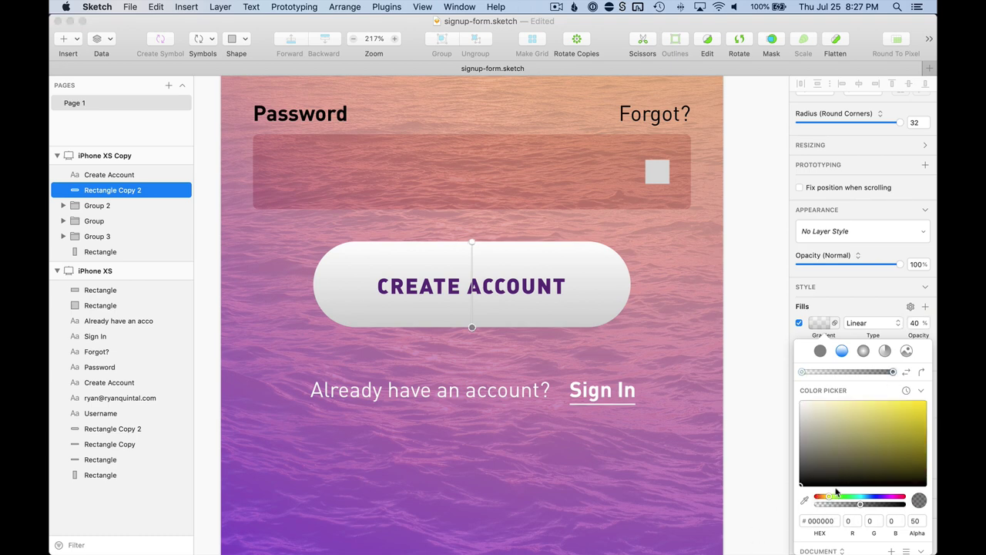
{"action": "left_click_drag", "start_coordinate": [830, 498], "coordinate": [826, 497]}
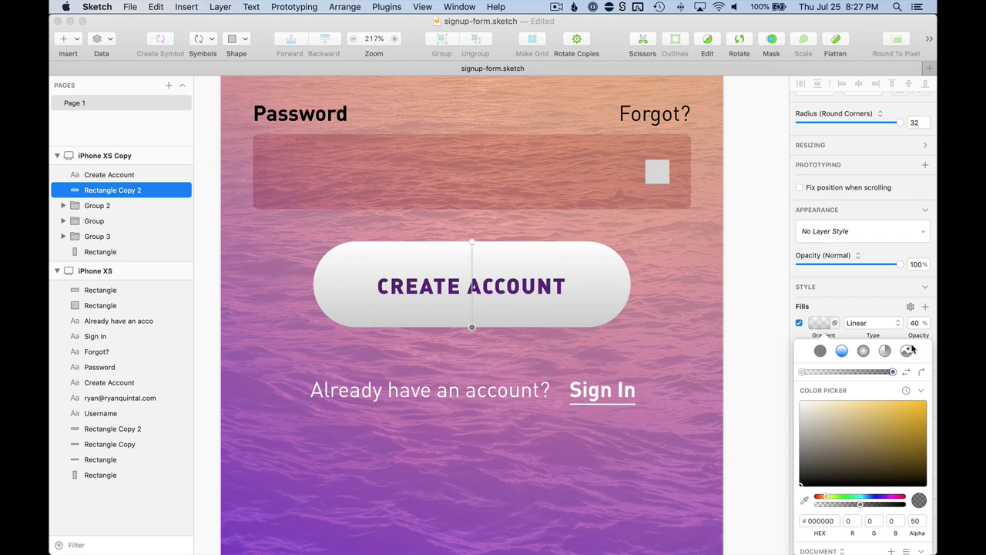
{"action": "mouse_move", "coordinate": [872, 444]}
{"action": "left_mouse_down"}
{"action": "mouse_move", "coordinate": [896, 400]}
{"action": "mouse_move", "coordinate": [865, 399]}
{"action": "left_mouse_up"}
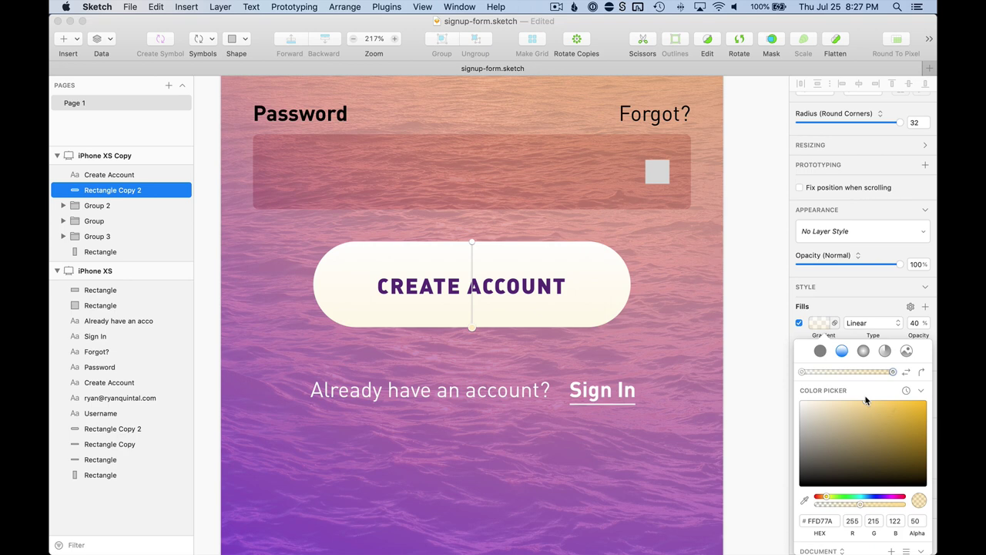
{"action": "left_click", "coordinate": [800, 337]}
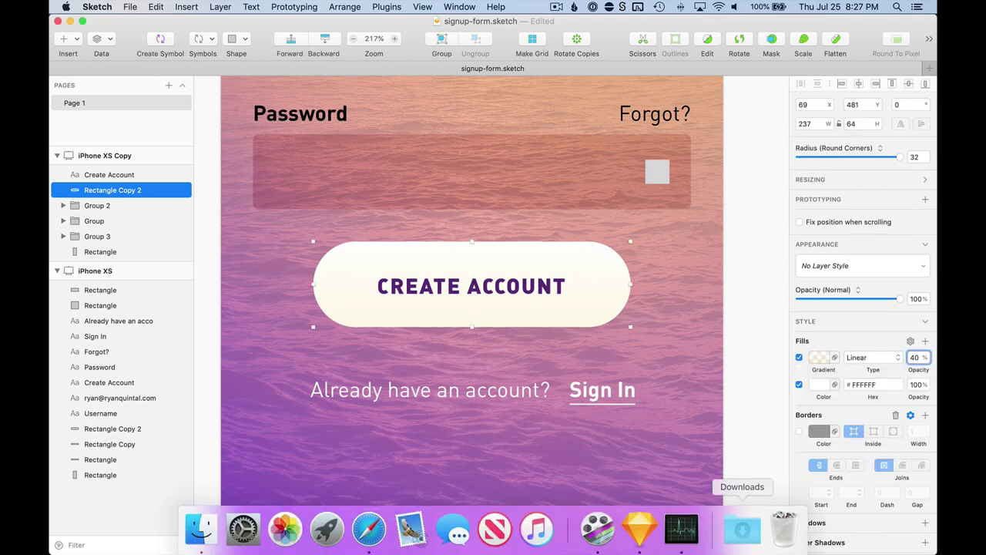
{"action": "scroll", "coordinate": [898, 340], "scroll_direction": "down", "scroll_amount": 2}
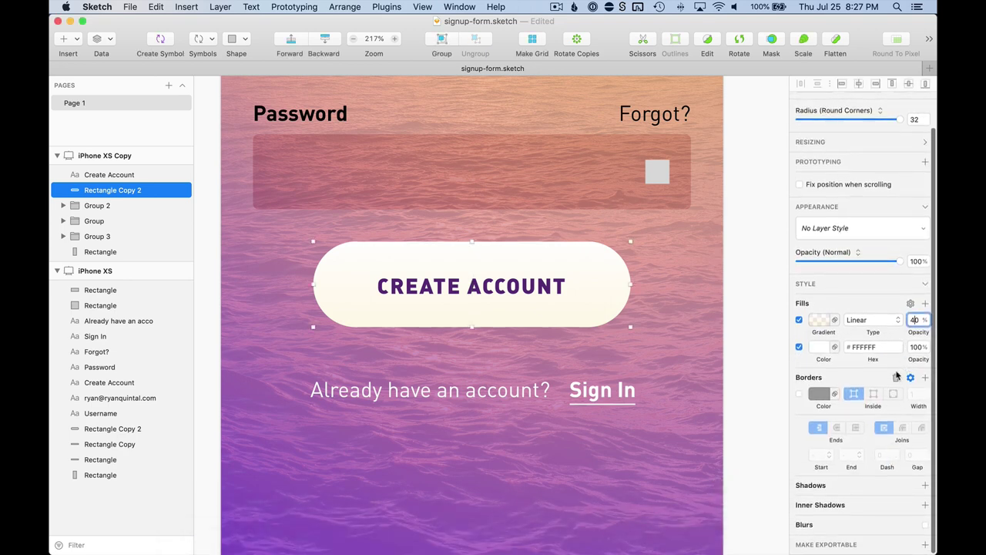
Step: Remove the Create Account button's border and add a shadow with blur 12, Y 6, 20% opacity
{"action": "left_click", "coordinate": [896, 377]}
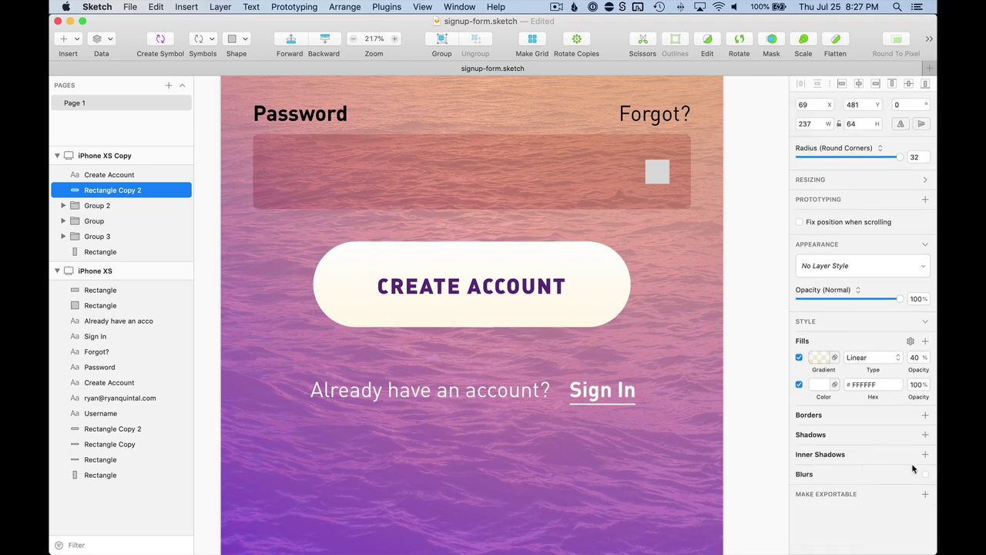
{"action": "left_click", "coordinate": [925, 435]}
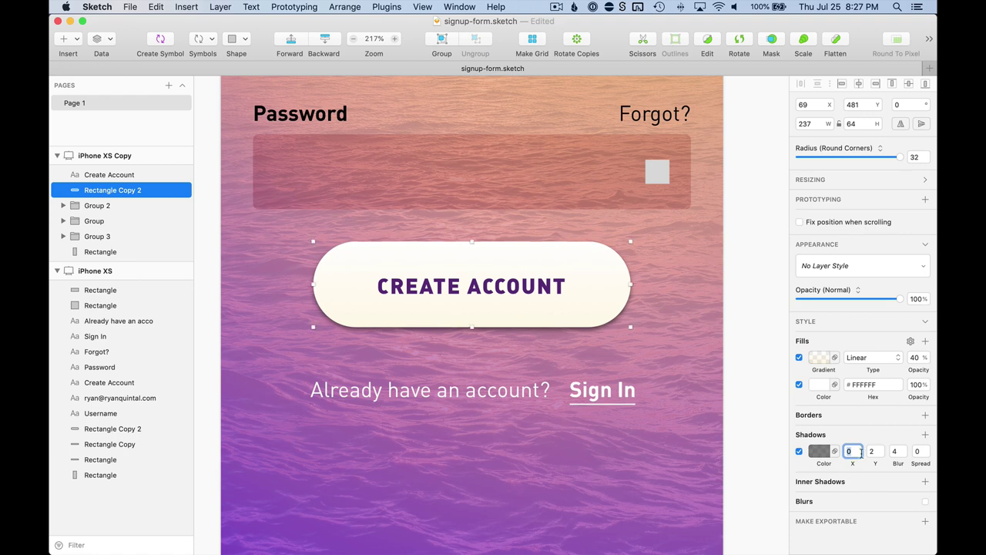
{"action": "left_click", "coordinate": [896, 451]}
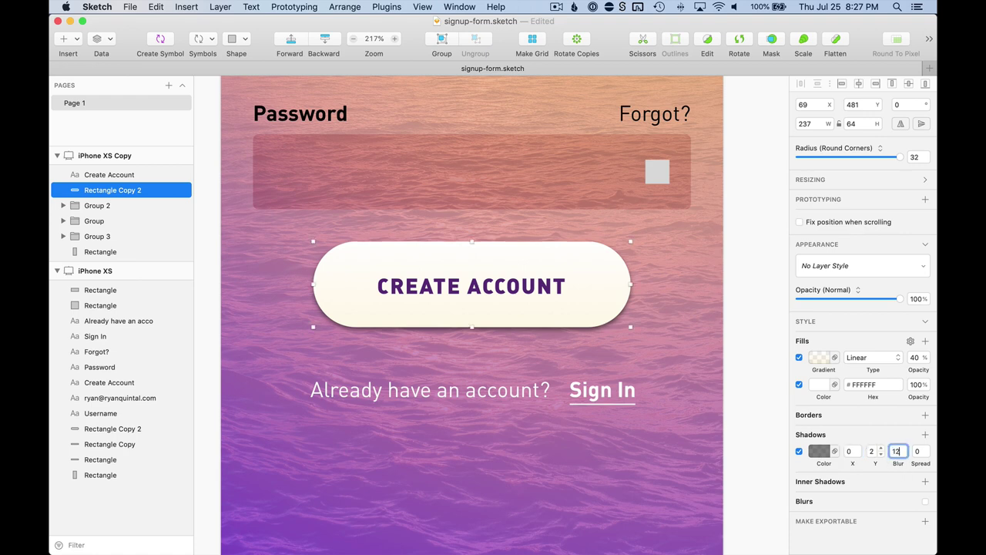
{"action": "type", "text": "12"}
{"action": "key", "text": "Return"}
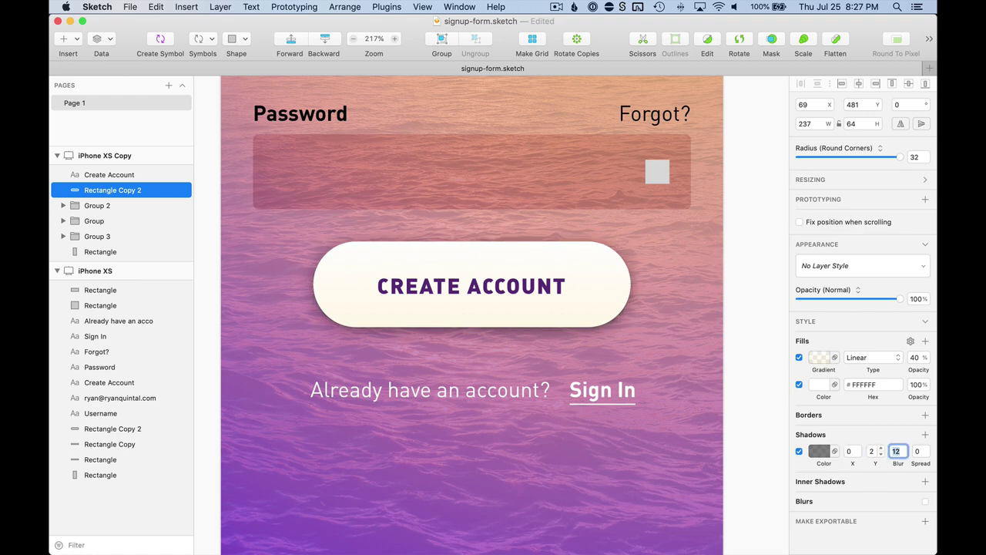
{"action": "left_click", "coordinate": [875, 451]}
{"action": "type", "text": "3"}
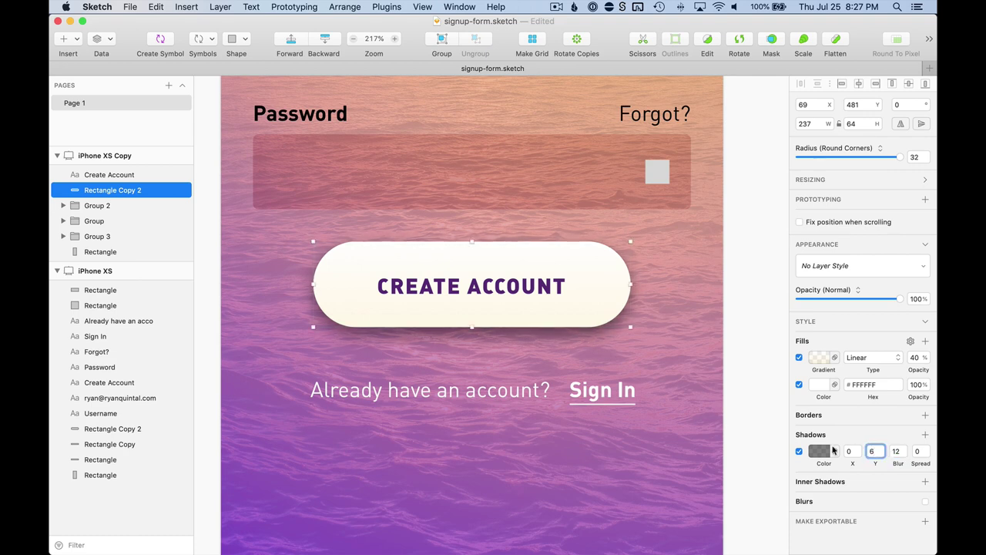
{"action": "left_click", "coordinate": [821, 452]}
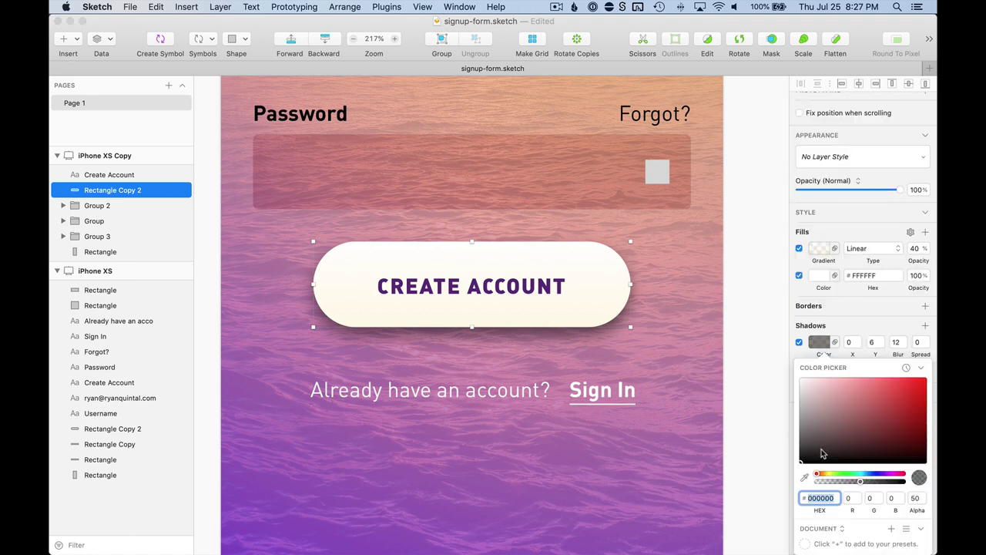
{"action": "left_click", "coordinate": [914, 498]}
{"action": "type", "text": "30"}
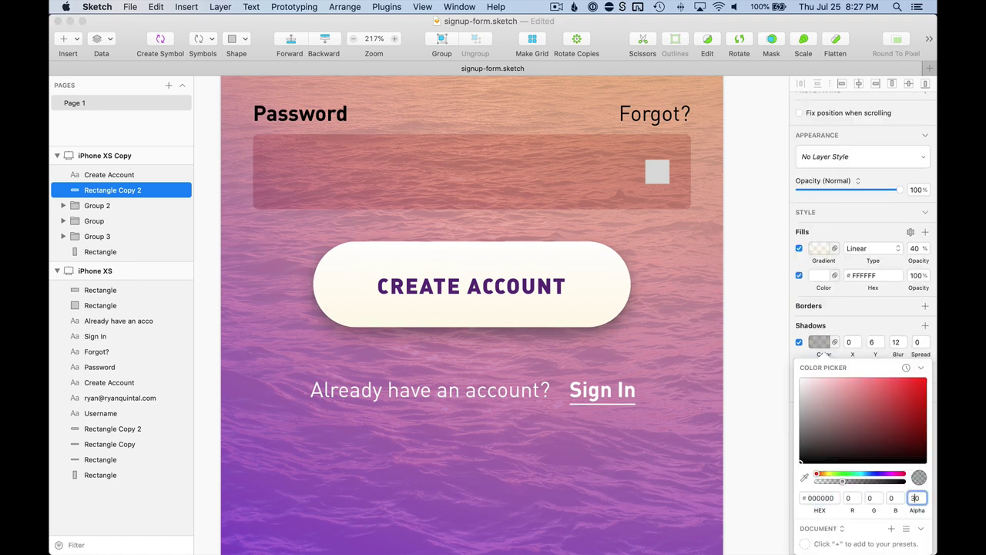
{"action": "key", "text": "BackSpace"}
{"action": "key", "text": "BackSpace"}
{"action": "type", "text": "20"}
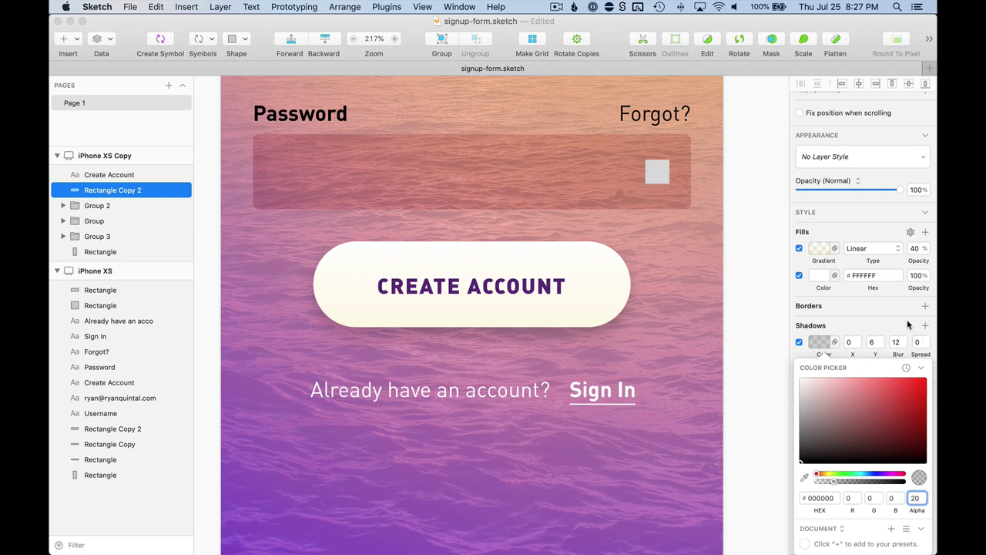
{"action": "key", "text": "Escape"}
Step: Add a second, low-opacity shadow to the button with blur 4 and Y offset 1
{"action": "left_click", "coordinate": [925, 434]}
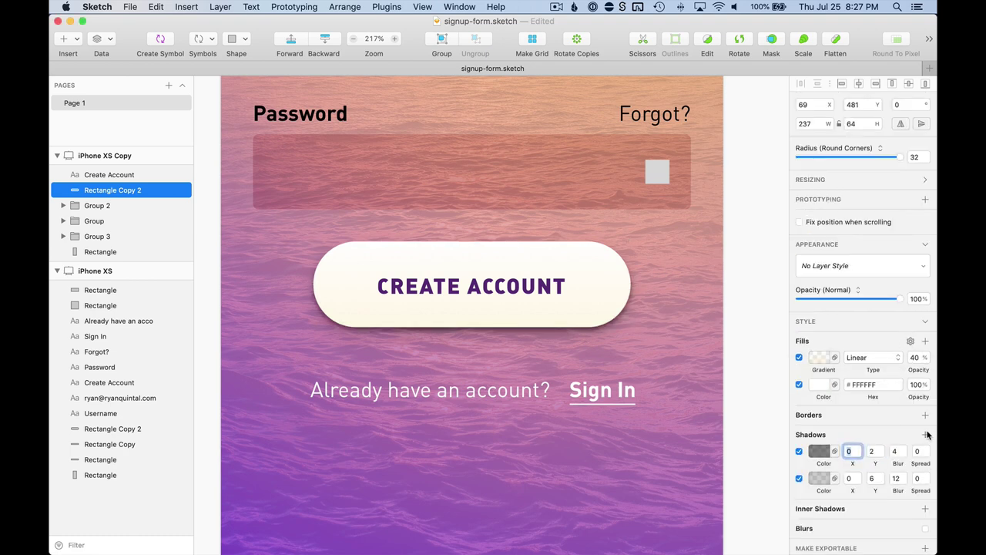
{"action": "left_click", "coordinate": [894, 451]}
{"action": "type", "text": "4"}
{"action": "left_click", "coordinate": [881, 454]}
{"action": "left_click", "coordinate": [819, 451]}
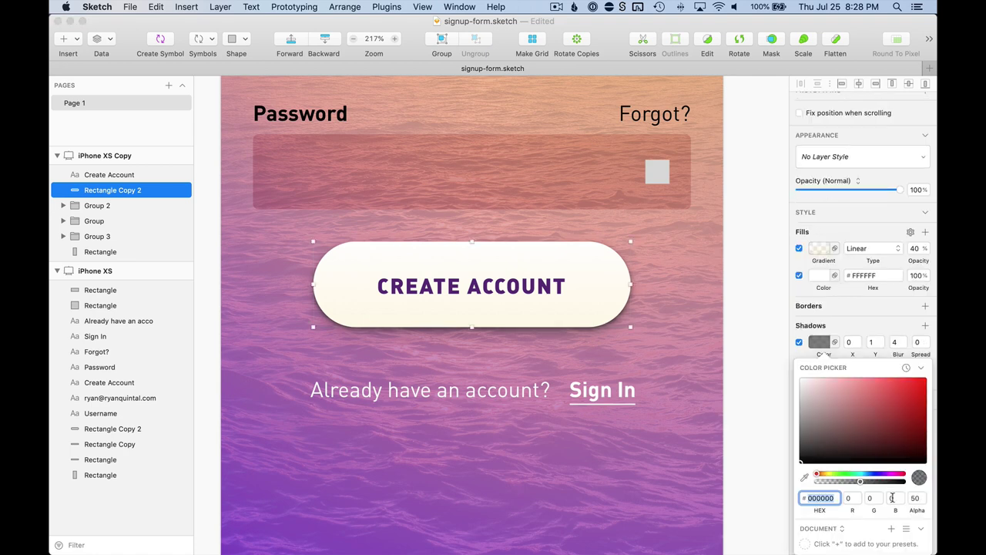
{"action": "left_click", "coordinate": [915, 497]}
{"action": "type", "text": "30"}
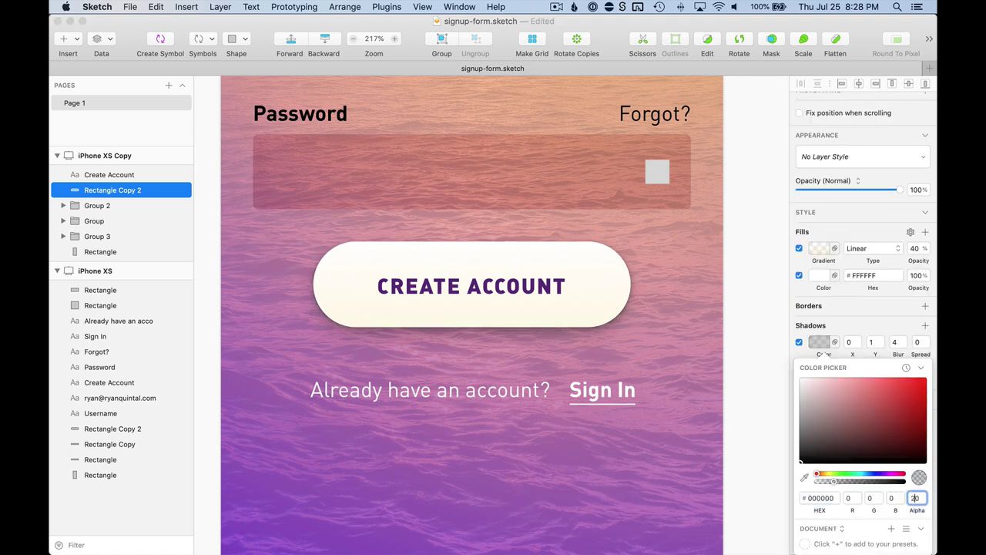
{"action": "left_click", "coordinate": [756, 355]}
Step: Draw a 327×424 grey rectangle over the form area of the sunset copy artboard
{"action": "left_click", "coordinate": [761, 293]}
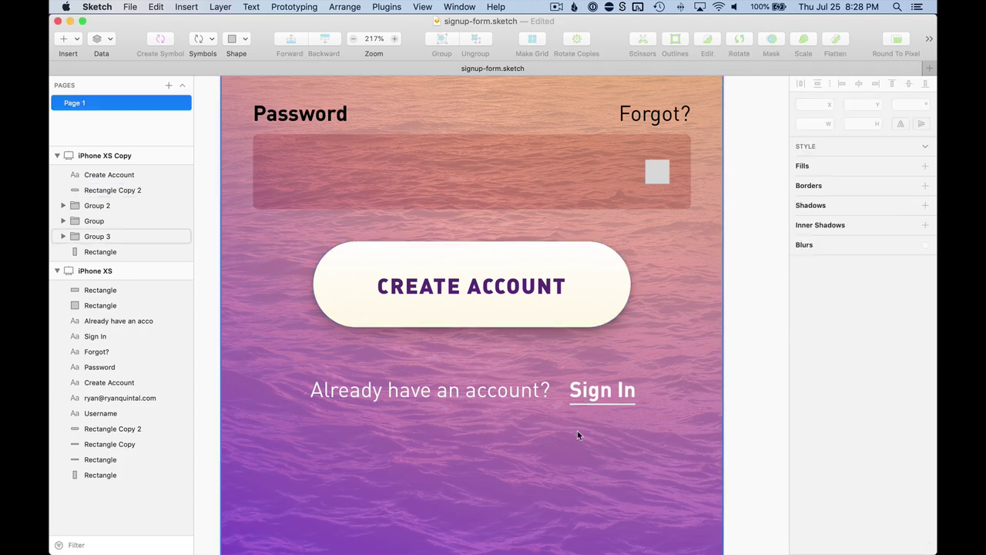
{"action": "scroll", "coordinate": [731, 234], "scroll_direction": "down", "scroll_amount": 2}
{"action": "scroll", "coordinate": [730, 234], "scroll_direction": "down", "scroll_amount": 3}
{"action": "scroll", "coordinate": [730, 234], "scroll_direction": "up", "scroll_amount": 2}
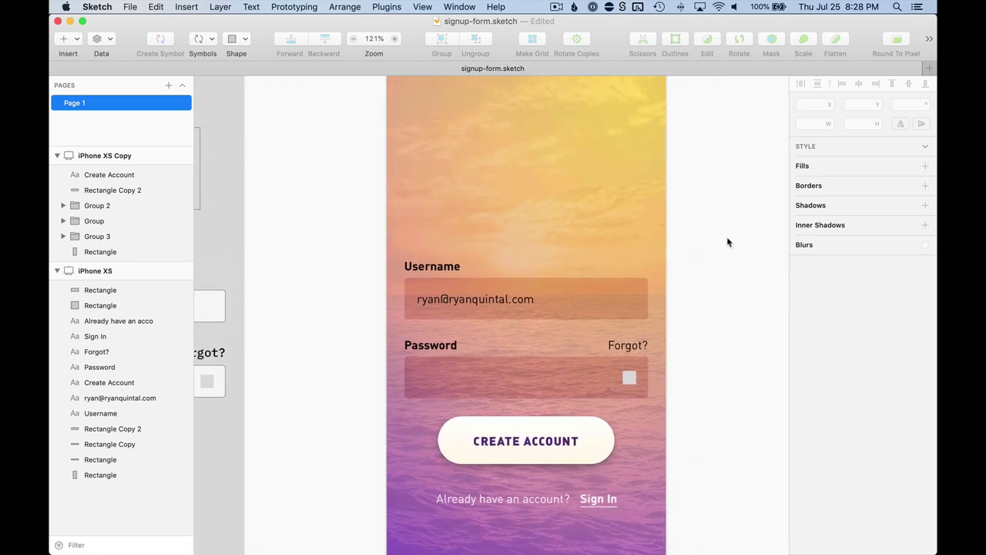
{"action": "scroll", "coordinate": [645, 259], "scroll_direction": "down", "scroll_amount": 2}
{"action": "scroll", "coordinate": [608, 259], "scroll_direction": "right", "scroll_amount": 2}
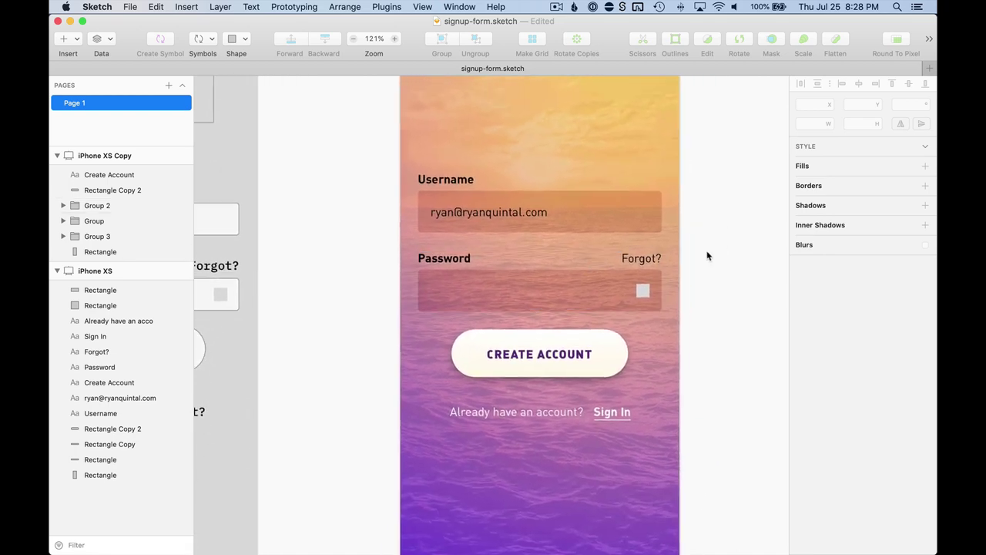
{"action": "scroll", "coordinate": [706, 253], "scroll_direction": "up", "scroll_amount": 2}
{"action": "scroll", "coordinate": [707, 256], "scroll_direction": "down", "scroll_amount": 3}
{"action": "scroll", "coordinate": [707, 256], "scroll_direction": "right", "scroll_amount": 2}
{"action": "scroll", "coordinate": [707, 256], "scroll_direction": "up", "scroll_amount": 2}
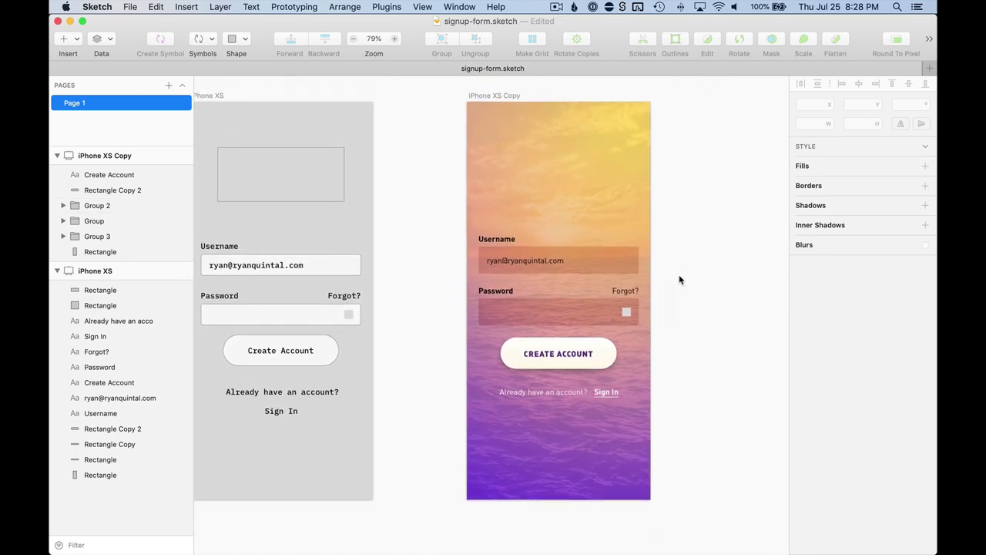
{"action": "scroll", "coordinate": [694, 266], "scroll_direction": "left", "scroll_amount": 2}
{"action": "scroll", "coordinate": [694, 266], "scroll_direction": "down", "scroll_amount": 2}
{"action": "scroll", "coordinate": [681, 277], "scroll_direction": "up", "scroll_amount": 3}
{"action": "scroll", "coordinate": [680, 278], "scroll_direction": "left", "scroll_amount": 1}
{"action": "scroll", "coordinate": [678, 277], "scroll_direction": "down", "scroll_amount": 2}
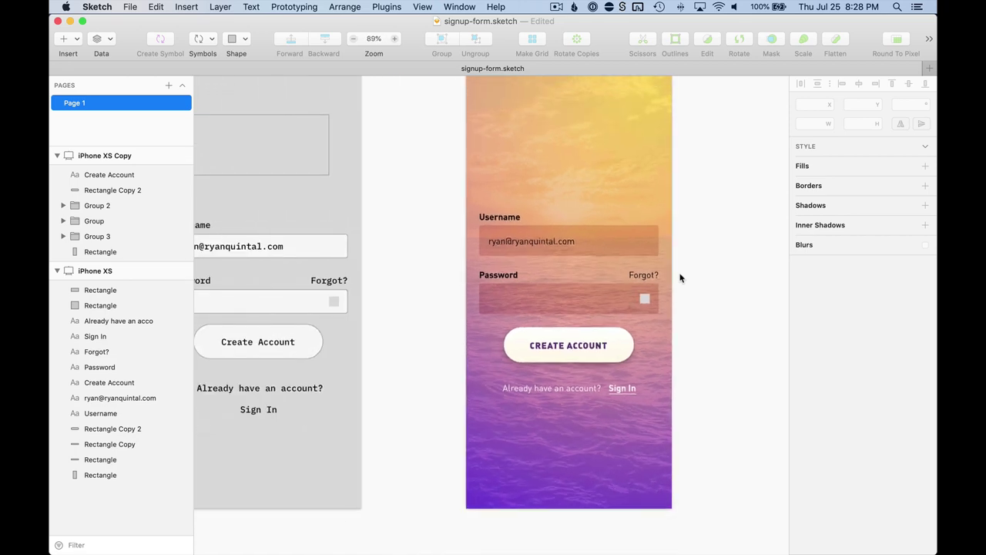
{"action": "key", "text": "r"}
{"action": "left_click_drag", "start_coordinate": [479, 181], "coordinate": [659, 412]}
Step: Round the card's corners to 24 and move it beneath the form layers
{"action": "left_click", "coordinate": [913, 157]}
{"action": "type", "text": "24"}
{"action": "key", "text": "Return"}
{"action": "left_click", "coordinate": [639, 215]}
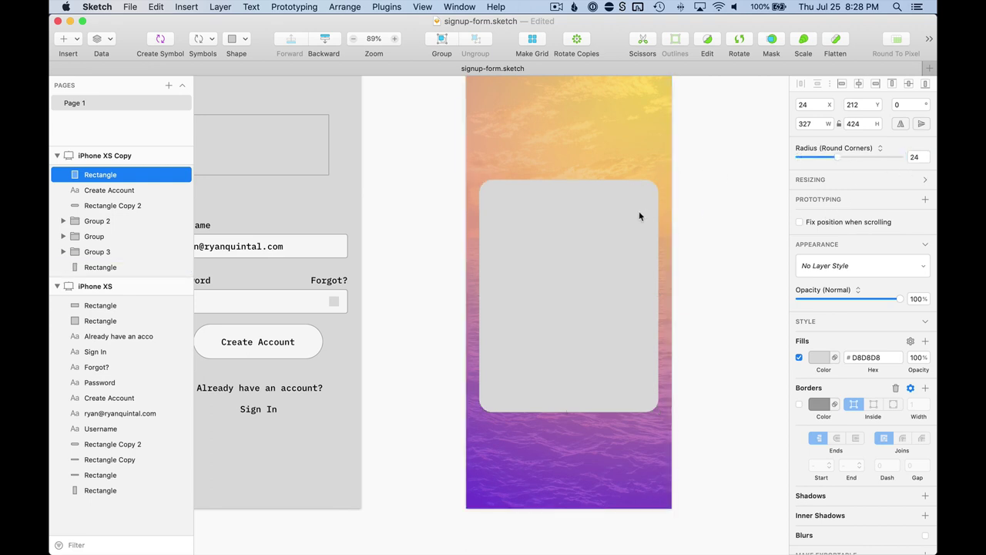
{"action": "left_click", "coordinate": [639, 212]}
{"action": "left_click_drag", "start_coordinate": [130, 180], "coordinate": [115, 260]}
Step: Narrow the Username and Password field rectangles by 48 to a width of 279
{"action": "left_click", "coordinate": [700, 205]}
{"action": "left_click", "coordinate": [634, 234]}
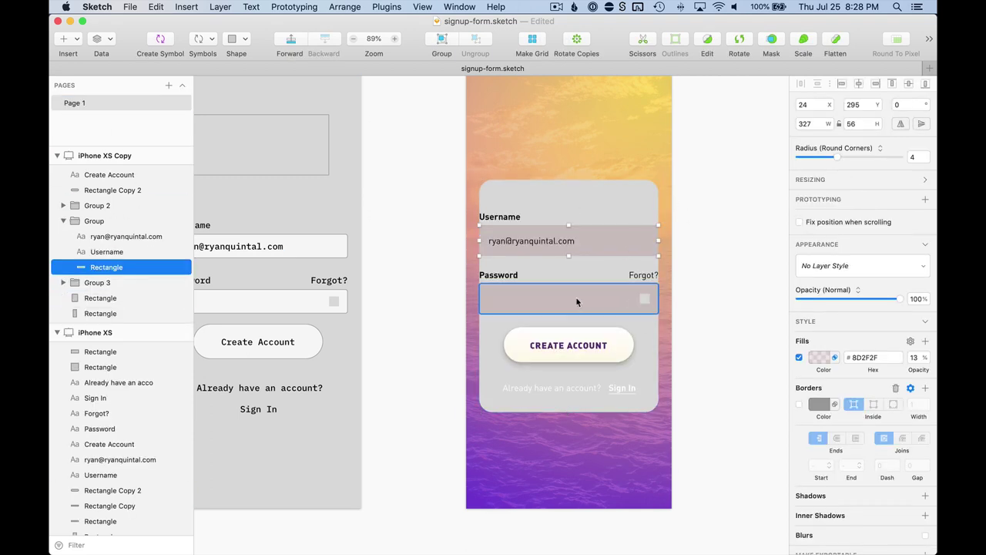
{"action": "left_click", "coordinate": [577, 299], "text": "shift"}
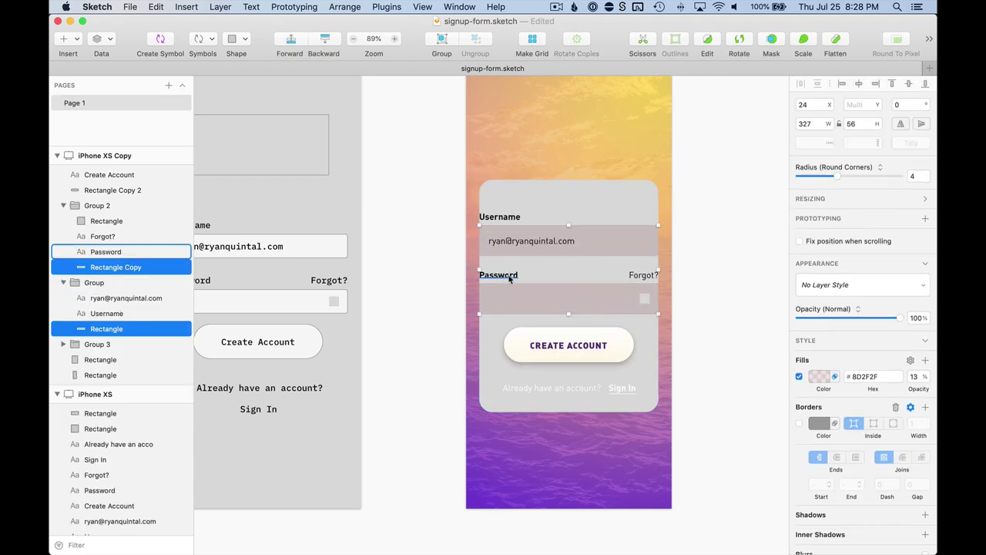
{"action": "left_click", "coordinate": [818, 123]}
{"action": "type", "text": "-48"}
{"action": "key", "text": "Return"}
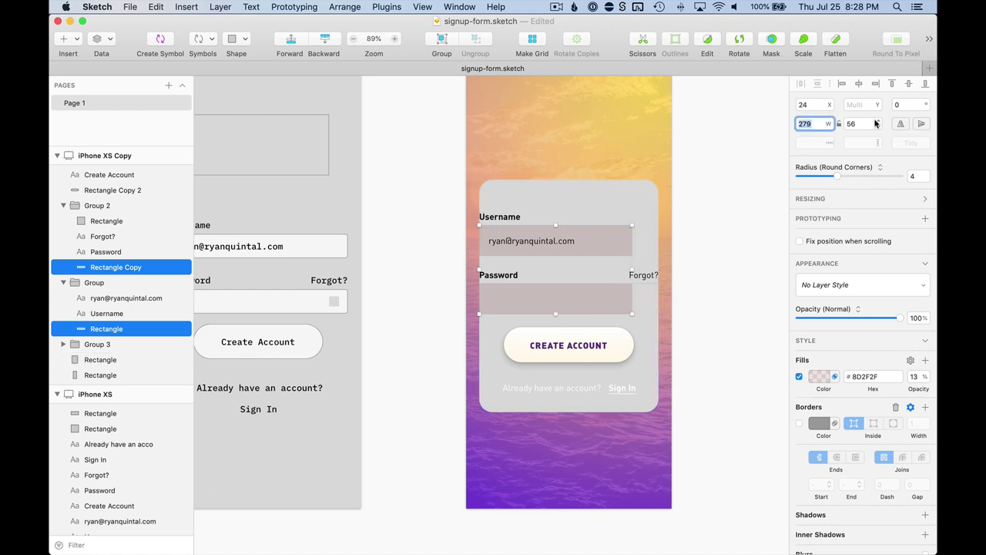
{"action": "scroll", "coordinate": [870, 104], "scroll_direction": "down", "scroll_amount": 1}
{"action": "key", "text": "alt"}
{"action": "left_click", "coordinate": [751, 150]}
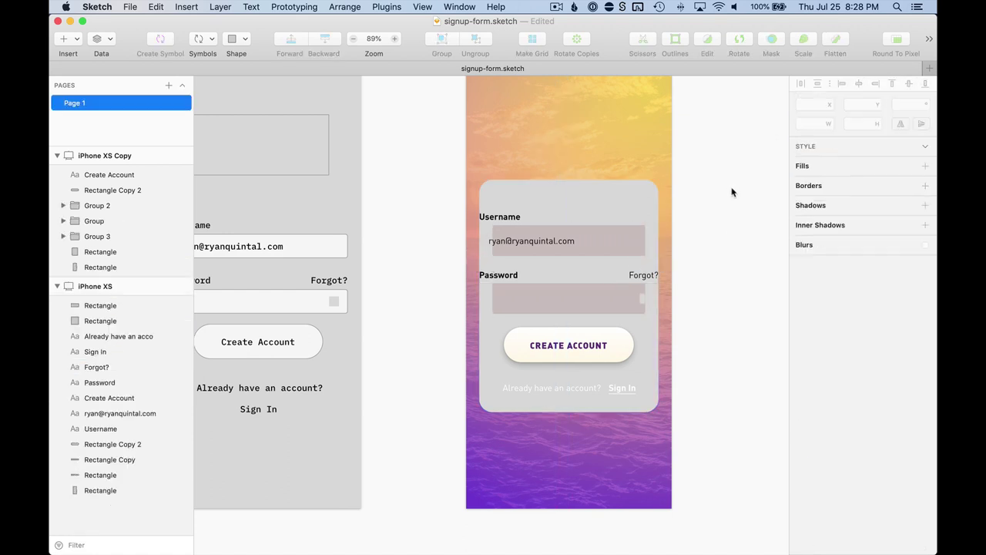
{"action": "scroll", "coordinate": [636, 242], "scroll_direction": "up", "scroll_amount": 5}
Step: Ungroup the Username label and field and align the label with the field's left edge
{"action": "left_click", "coordinate": [450, 204]}
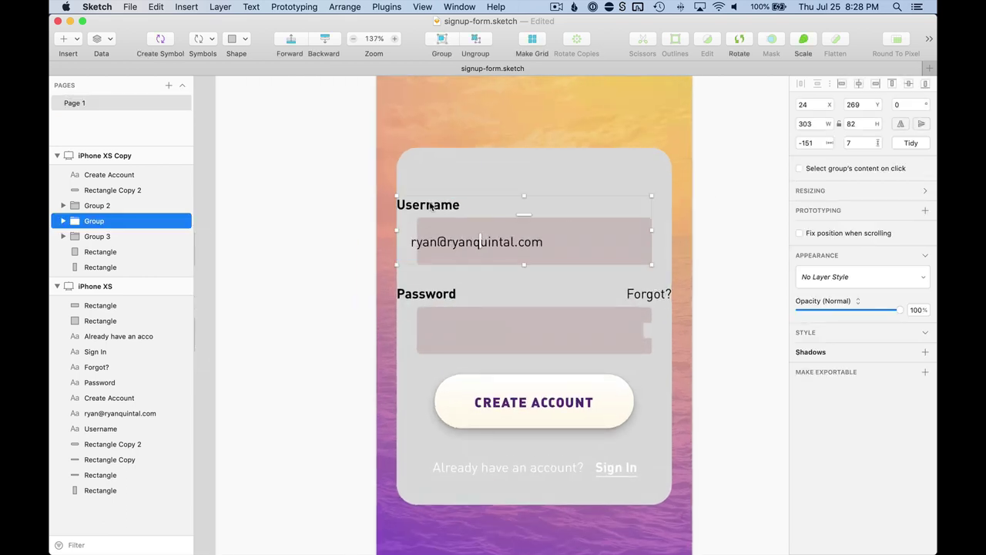
{"action": "key", "text": "super+shift+g"}
{"action": "left_click", "coordinate": [451, 199]}
{"action": "left_click", "coordinate": [450, 202]}
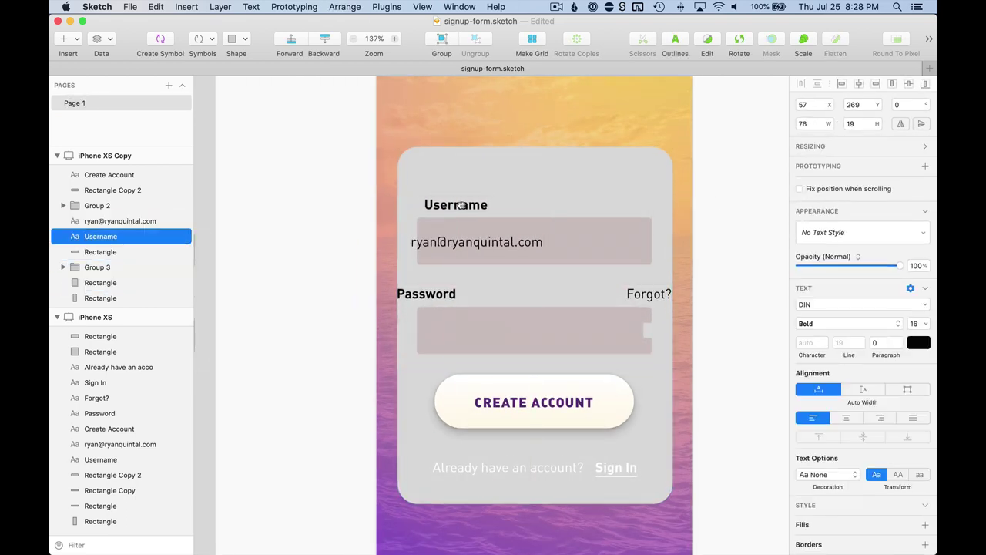
{"action": "left_click_drag", "start_coordinate": [434, 205], "coordinate": [454, 204]}
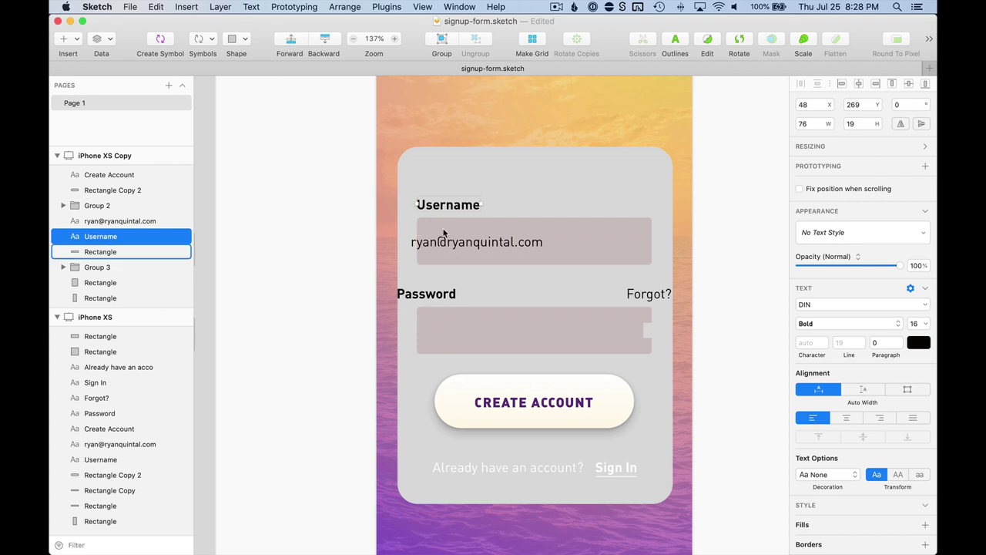
{"action": "left_click", "coordinate": [426, 295]}
Step: Ungroup Password and align its label, the Forgot? label and the checkbox within the field
{"action": "key", "text": "super+shift+g"}
{"action": "left_click", "coordinate": [395, 292]}
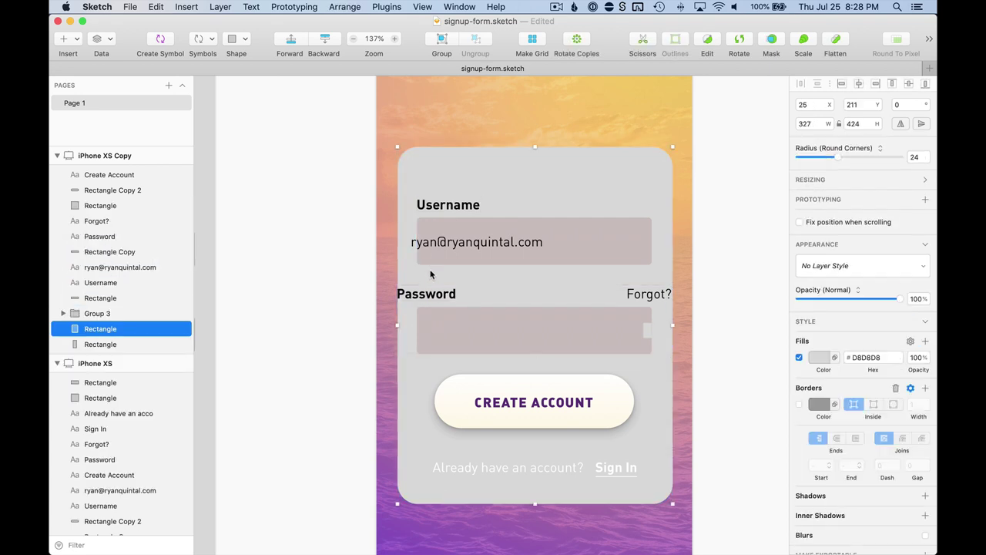
{"action": "left_click_drag", "start_coordinate": [401, 294], "coordinate": [437, 294]}
{"action": "left_click_drag", "start_coordinate": [643, 293], "coordinate": [619, 295]}
{"action": "left_click_drag", "start_coordinate": [646, 331], "coordinate": [630, 333]}
{"action": "scroll", "coordinate": [651, 407], "scroll_direction": "down", "scroll_amount": 3}
Step: Fill the card rectangle with solid black #000000
{"action": "left_click", "coordinate": [668, 400]}
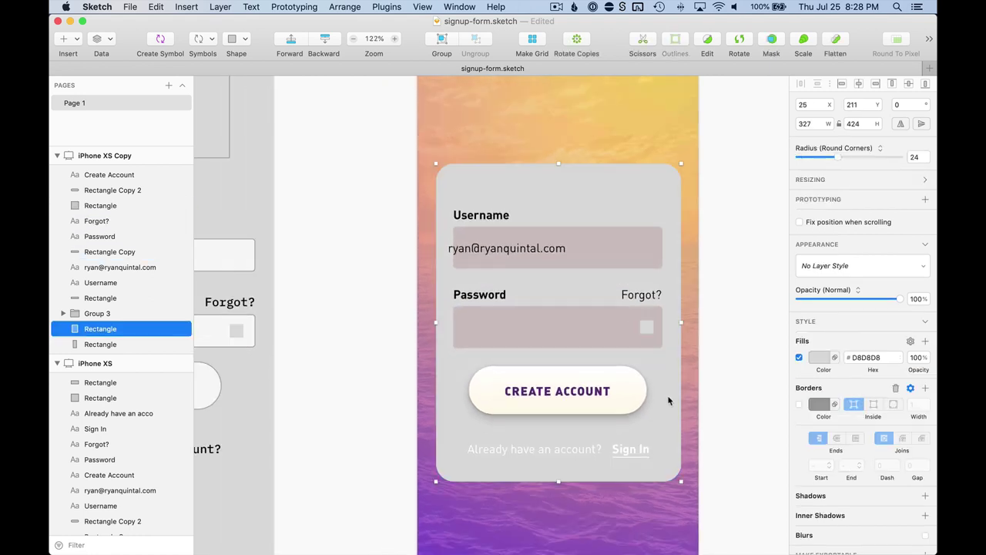
{"action": "left_click", "coordinate": [821, 359]}
{"action": "left_click", "coordinate": [802, 467]}
{"action": "left_click", "coordinate": [843, 312]}
{"action": "scroll", "coordinate": [688, 373], "scroll_direction": "down", "scroll_amount": 5}
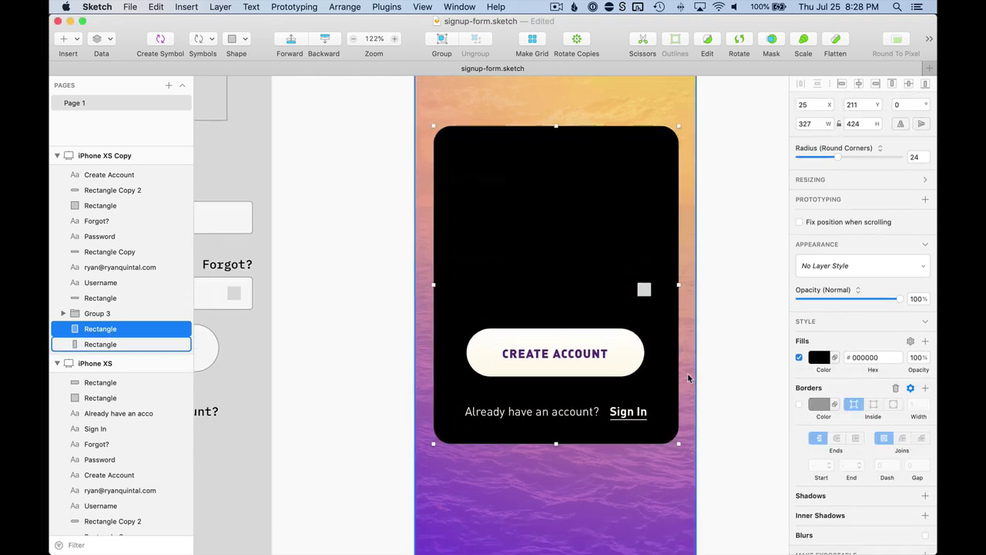
{"action": "left_click", "coordinate": [731, 317]}
Step: Select both the Password and Username field rectangles to recolour their fill
{"action": "left_click", "coordinate": [641, 325]}
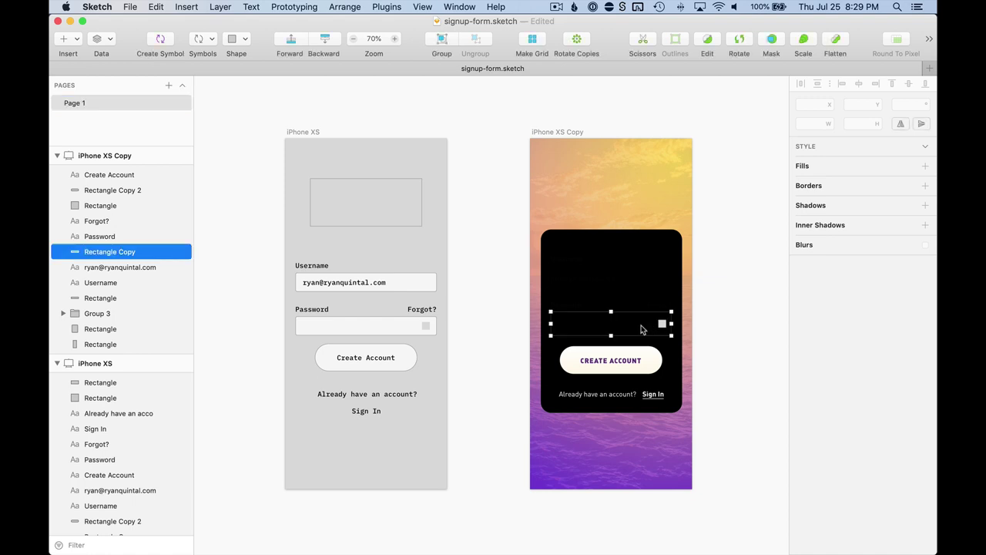
{"action": "left_click", "coordinate": [644, 285], "text": "shift"}
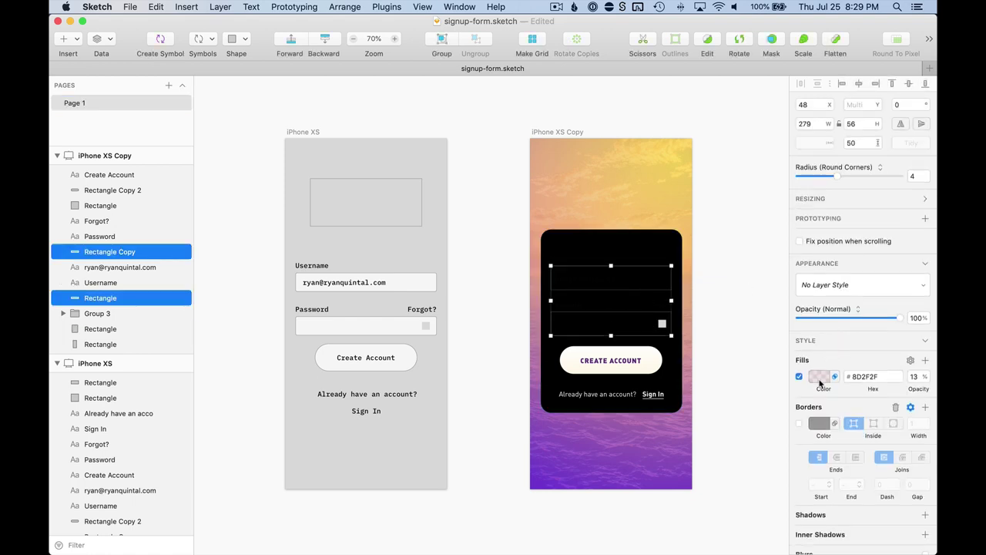
{"action": "left_click", "coordinate": [820, 377]}
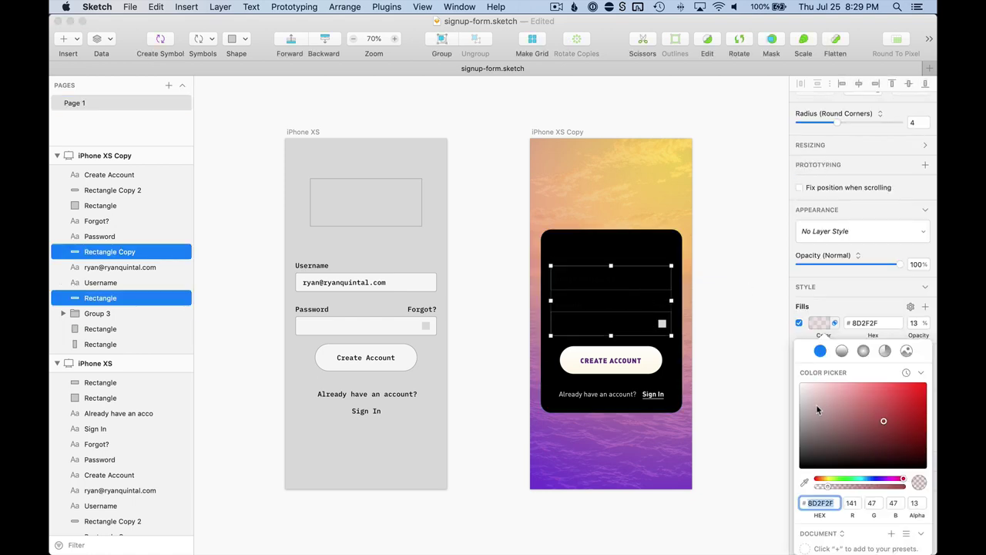
Step: Fill both field boxes with dark grey #2D2D2D at 100% opacity and Normal blending
{"action": "left_click_drag", "start_coordinate": [819, 455], "coordinate": [801, 453]}
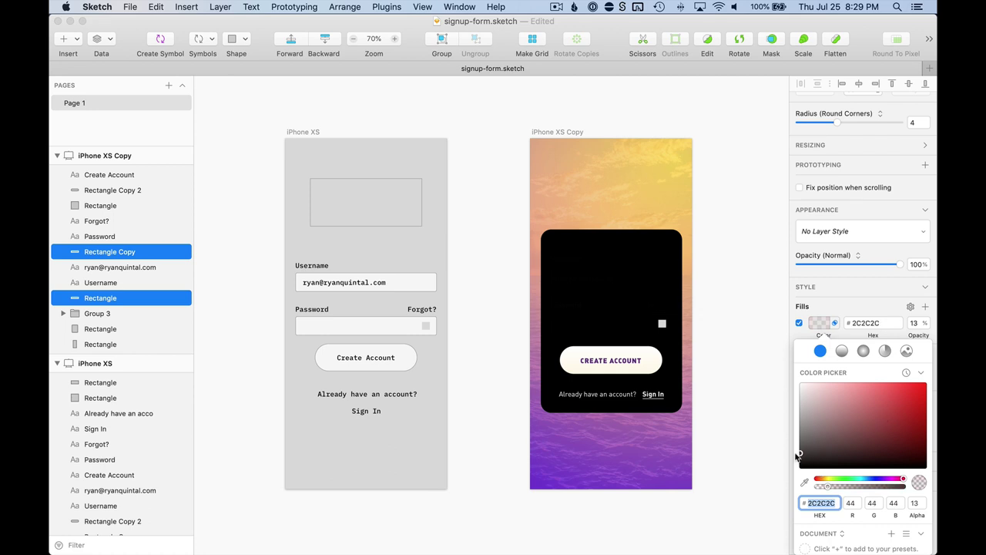
{"action": "left_click", "coordinate": [915, 322]}
{"action": "type", "text": "100"}
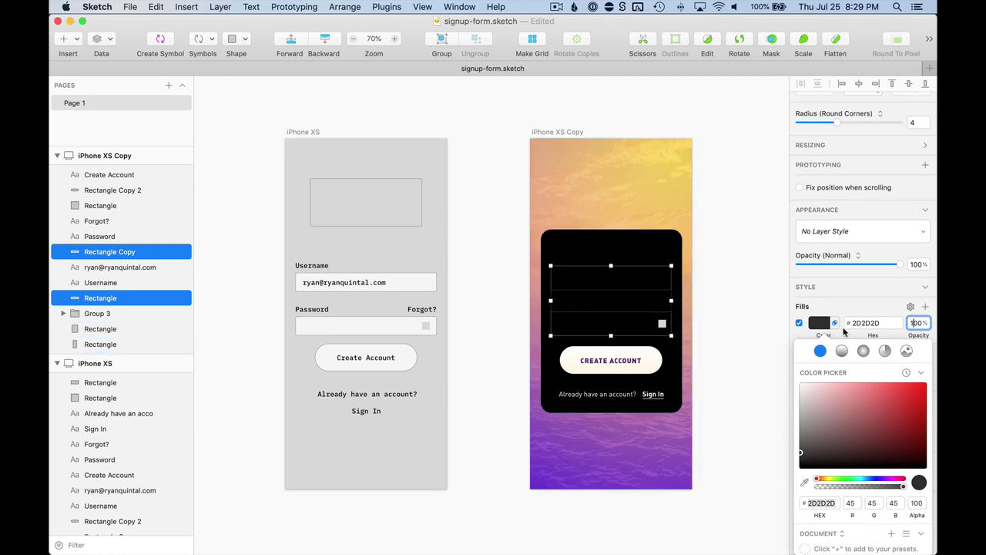
{"action": "left_click", "coordinate": [837, 324]}
{"action": "left_click", "coordinate": [837, 324]}
{"action": "left_click", "coordinate": [837, 324]}
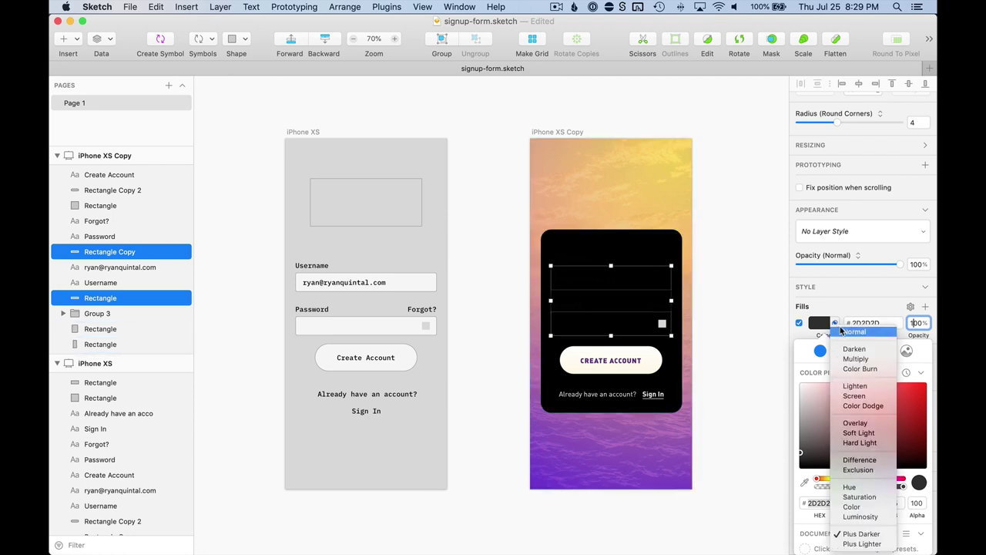
{"action": "left_click", "coordinate": [841, 330]}
{"action": "key", "text": "Escape"}
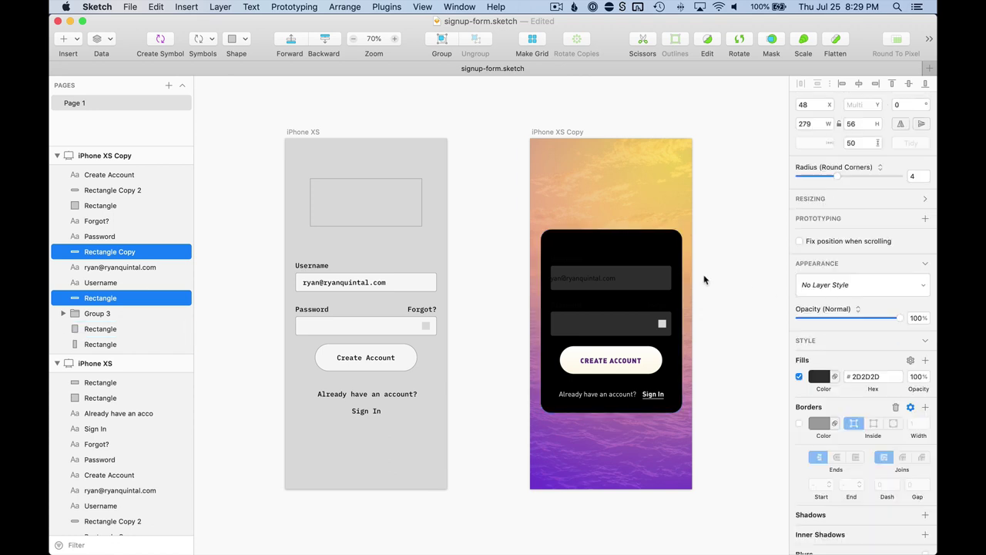
Step: Make the Username, Password and Forgot? labels white
{"action": "left_click", "coordinate": [573, 303]}
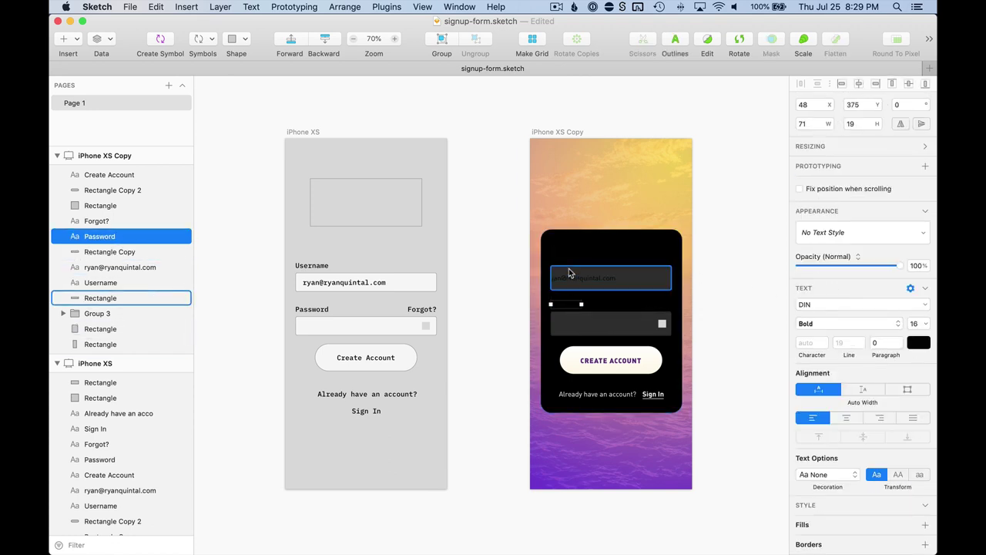
{"action": "left_click", "coordinate": [567, 264], "text": "shift"}
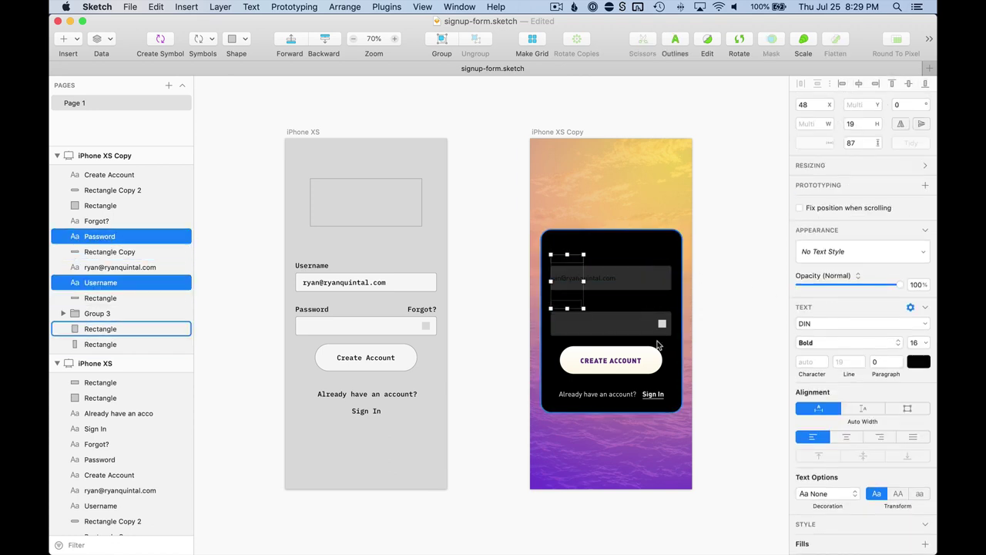
{"action": "left_click", "coordinate": [660, 305], "text": "shift"}
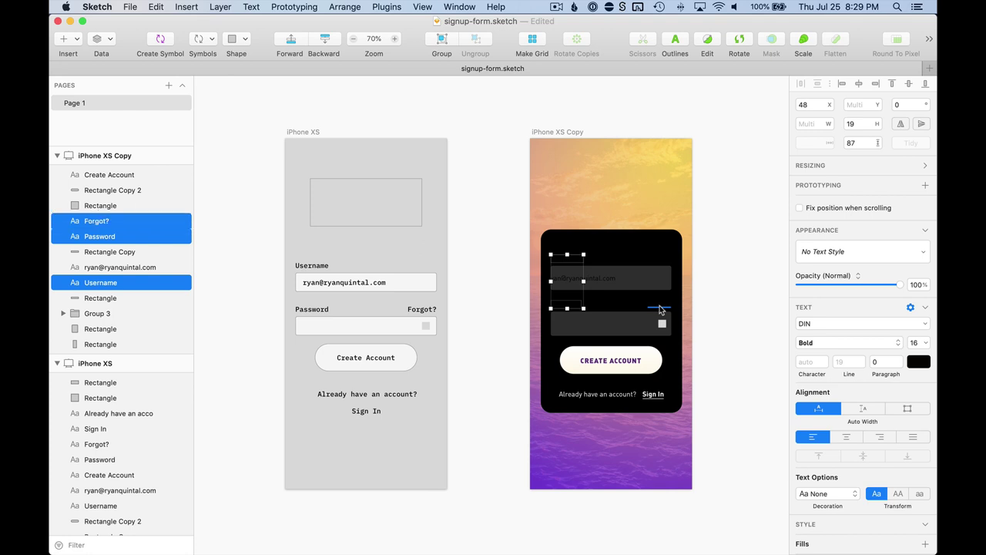
{"action": "left_click", "coordinate": [918, 362]}
{"action": "left_click", "coordinate": [802, 381]}
{"action": "key", "text": "Escape"}
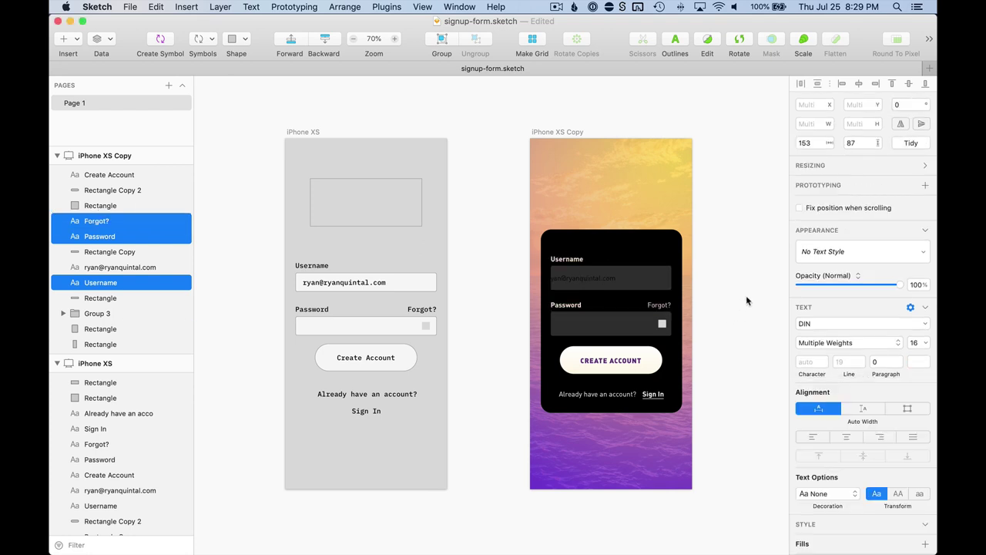
{"action": "scroll", "coordinate": [748, 298], "scroll_direction": "up", "scroll_amount": 5}
Step: Set the email placeholder text colour to light grey #CCCCCC
{"action": "left_click", "coordinate": [411, 266]}
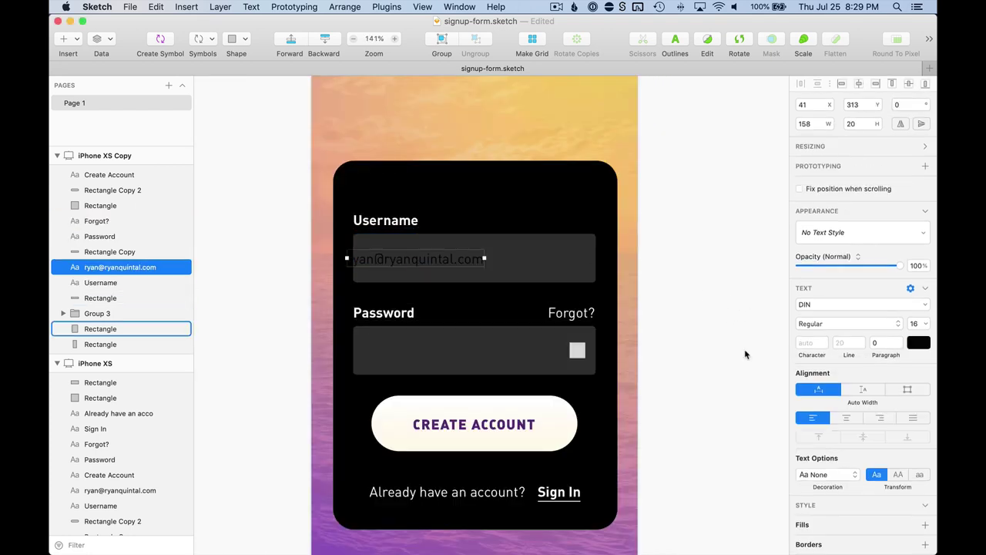
{"action": "left_click", "coordinate": [918, 344]}
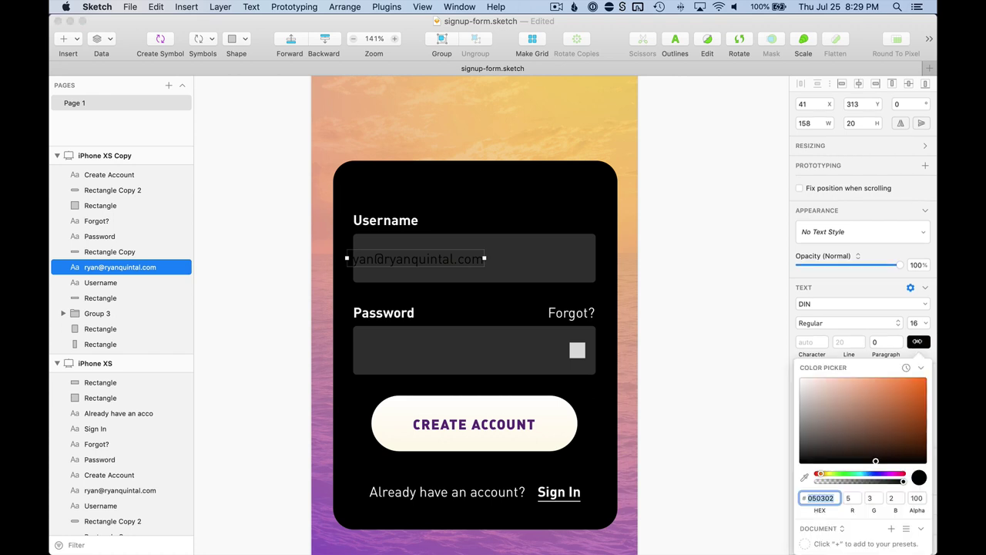
{"action": "type", "text": "CCCCCC"}
{"action": "key", "text": "Return"}
{"action": "key", "text": "Escape"}
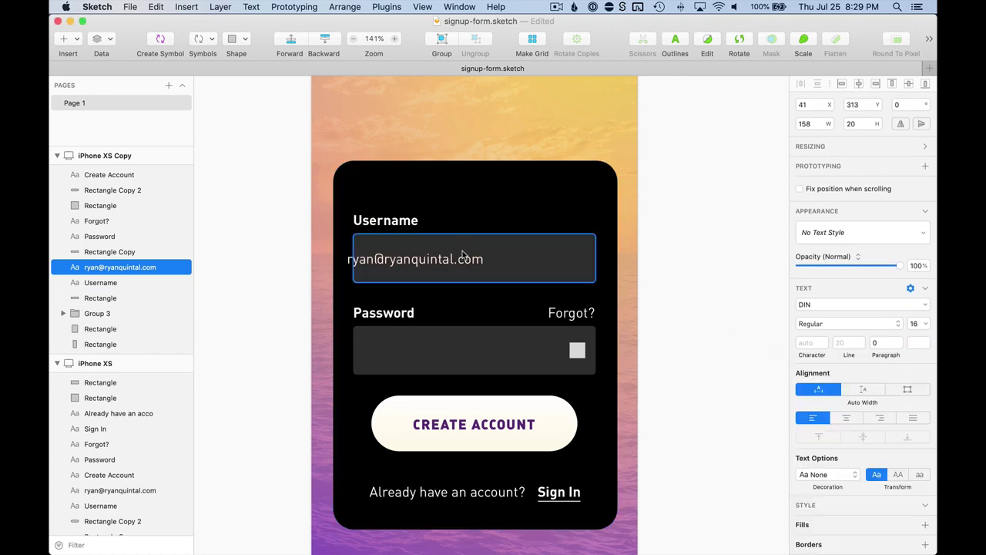
Step: Nudge the email placeholder into the Username box, ending at x 66, y 312
{"action": "key", "text": "shift+Right"}
{"action": "key", "text": "shift+Right"}
{"action": "key", "text": "Right"}
{"action": "key", "text": "Right"}
{"action": "key", "text": "Right"}
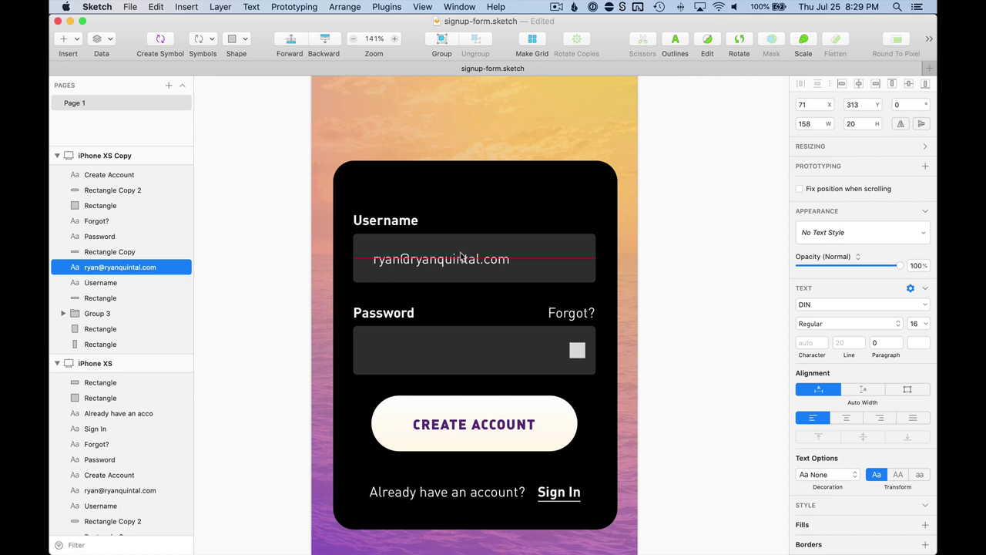
{"action": "key", "text": "Right"}
{"action": "key", "text": "Up"}
{"action": "key", "text": "alt"}
{"action": "key", "text": "Down"}
{"action": "key", "text": "alt"}
{"action": "key", "text": "Up"}
{"action": "key", "text": "alt"}
{"action": "scroll", "coordinate": [462, 258], "scroll_direction": "left", "scroll_amount": 4}
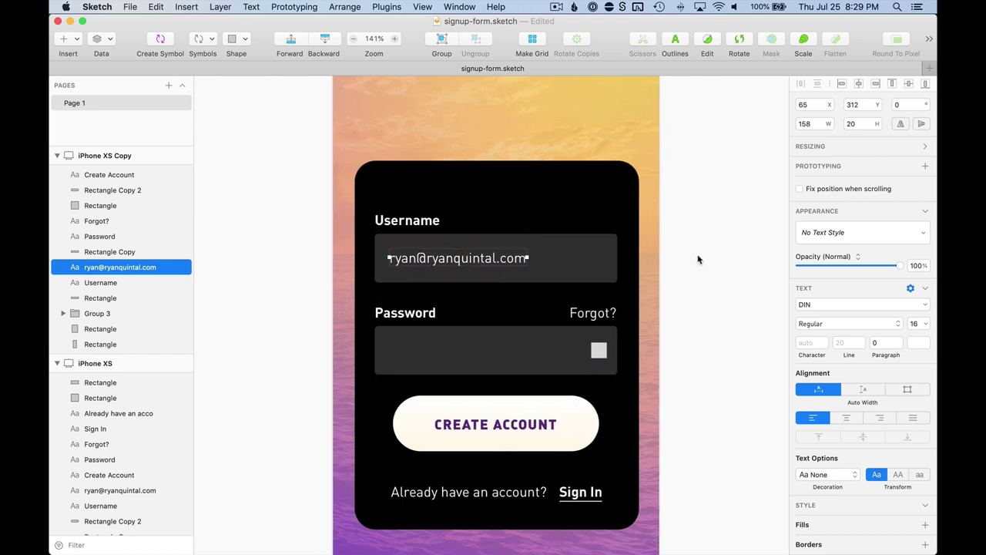
{"action": "key", "text": "Right"}
{"action": "key", "text": "alt"}
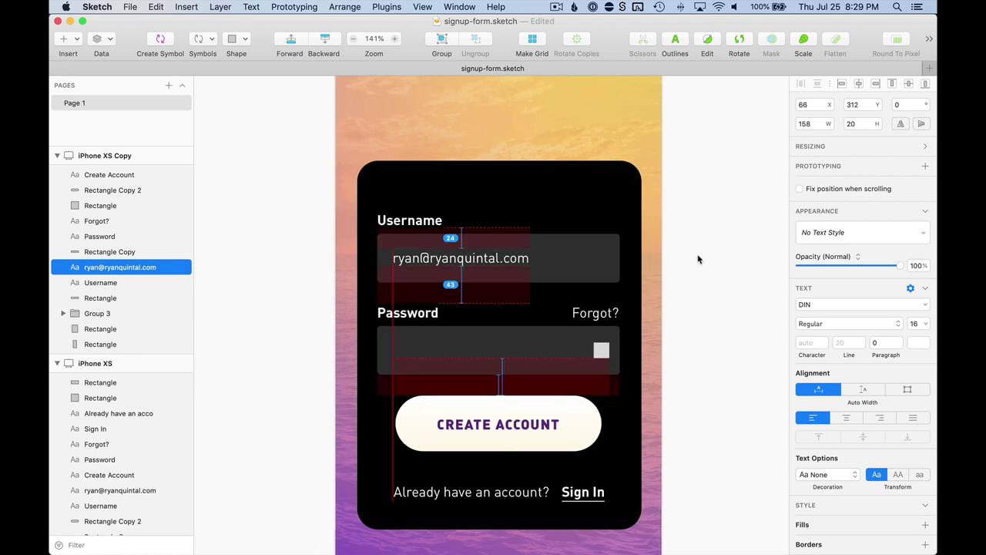
{"action": "left_click", "coordinate": [696, 247]}
{"action": "scroll", "coordinate": [694, 231], "scroll_direction": "down", "scroll_amount": 5}
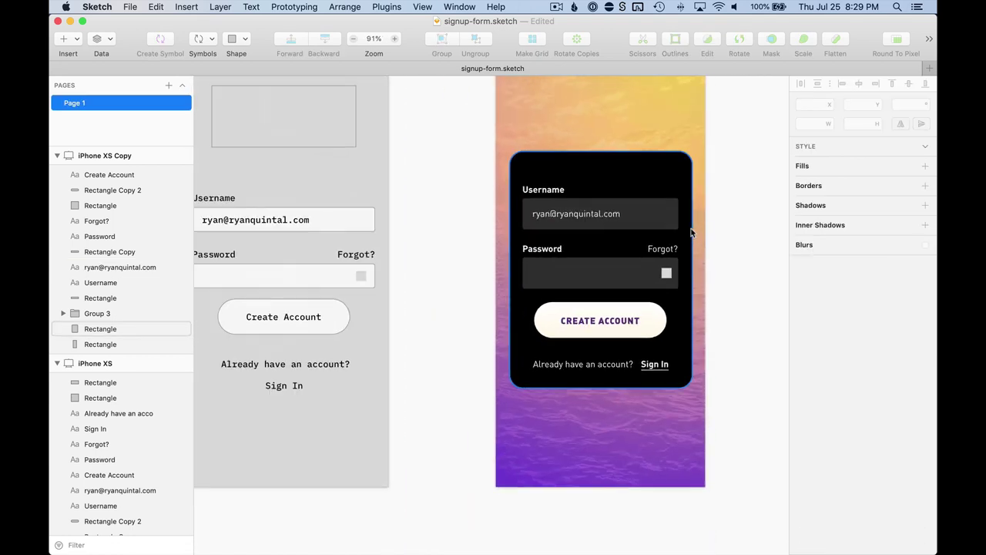
Step: Save the sunset background rectangle's look as a new layer style named 'Sunset w-image'
{"action": "scroll", "coordinate": [662, 308], "scroll_direction": "up", "scroll_amount": 4}
{"action": "scroll", "coordinate": [662, 308], "scroll_direction": "right", "scroll_amount": 4}
{"action": "left_click", "coordinate": [624, 347]}
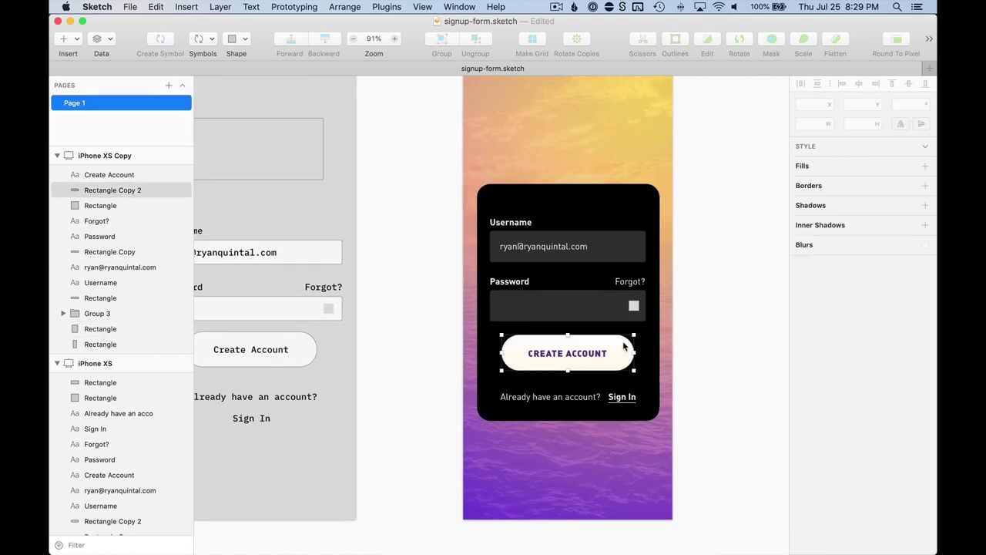
{"action": "left_click", "coordinate": [607, 459]}
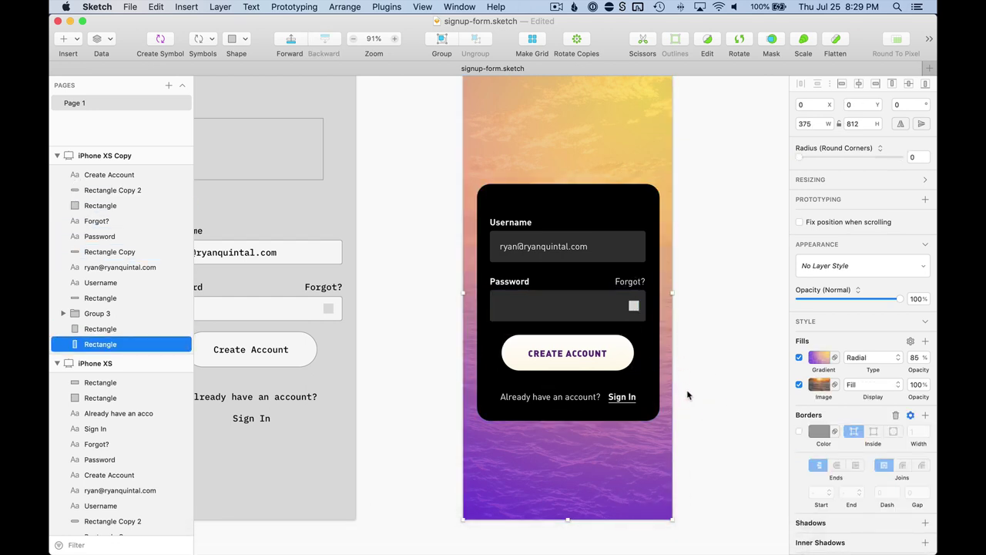
{"action": "left_click", "coordinate": [879, 268]}
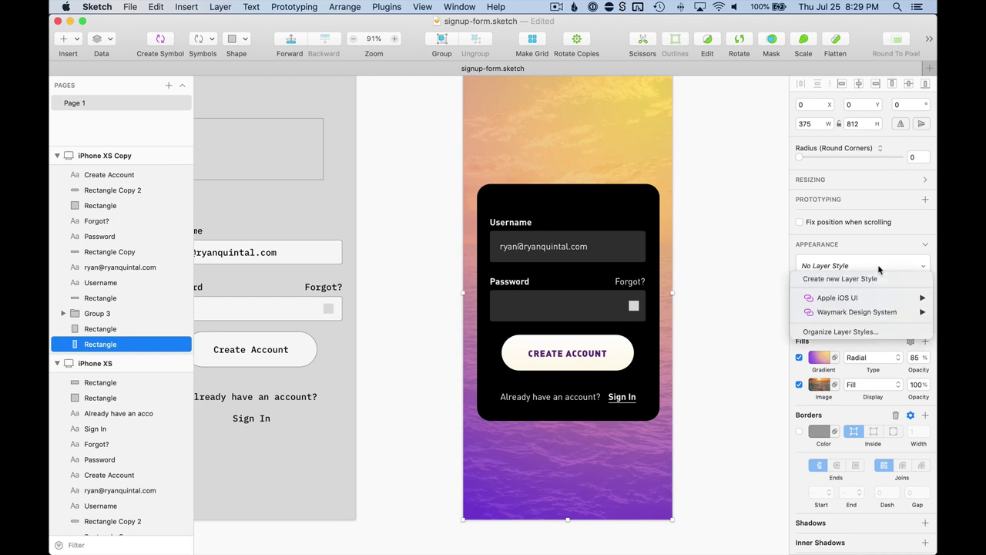
{"action": "left_click", "coordinate": [871, 275]}
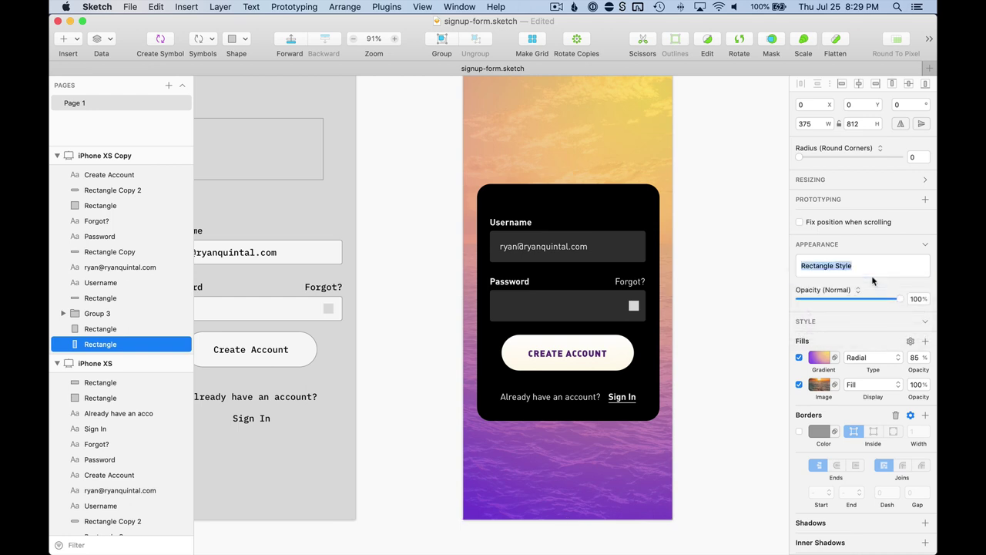
{"action": "type", "text": "Sunset"}
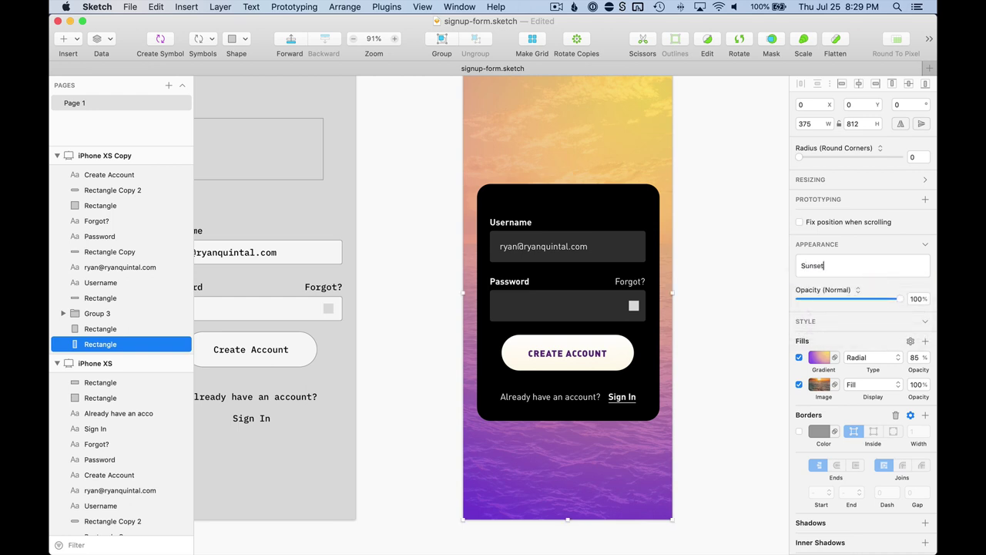
{"action": "type", "text": " w-image"}
{"action": "key", "text": "Return"}
Step: Save the Create Account button's look as a new layer style 'button style 1'
{"action": "left_click", "coordinate": [627, 361]}
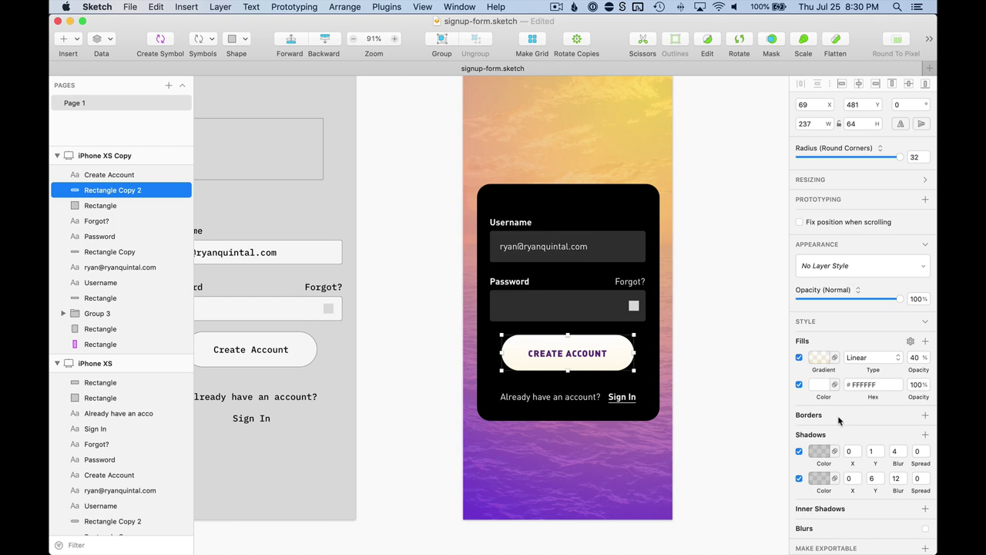
{"action": "left_click", "coordinate": [849, 271]}
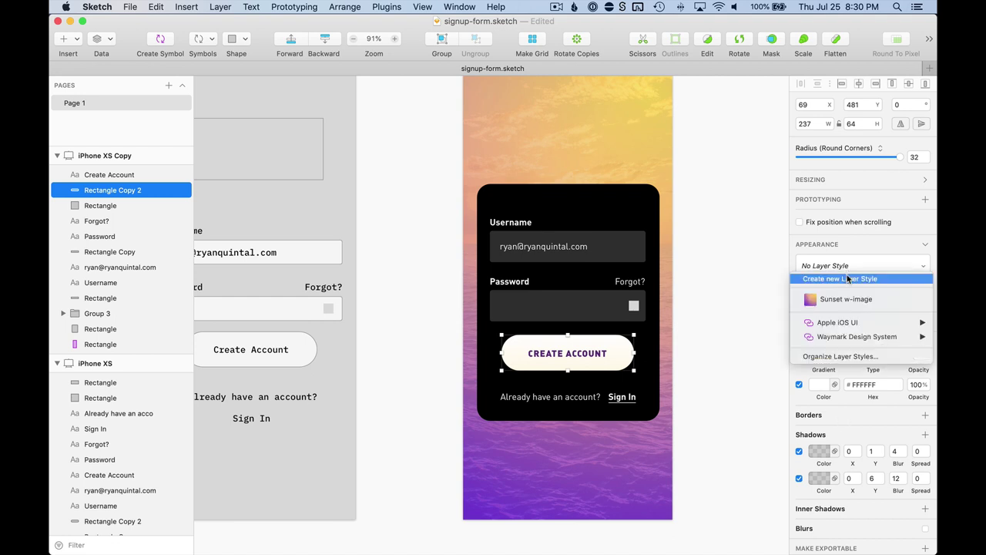
{"action": "left_click", "coordinate": [847, 278]}
{"action": "type", "text": "bt"}
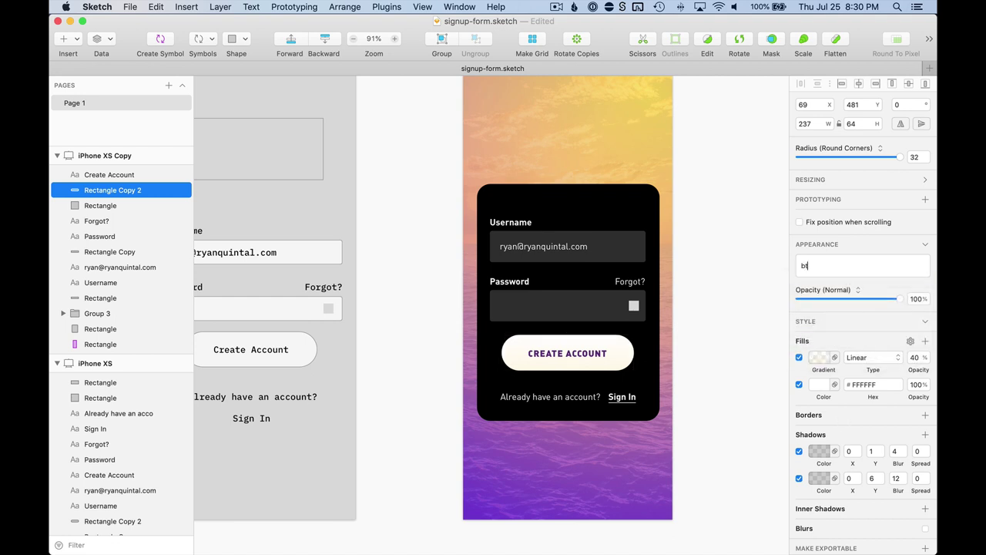
{"action": "type", "text": "utton style 1"}
{"action": "key", "text": "Return"}
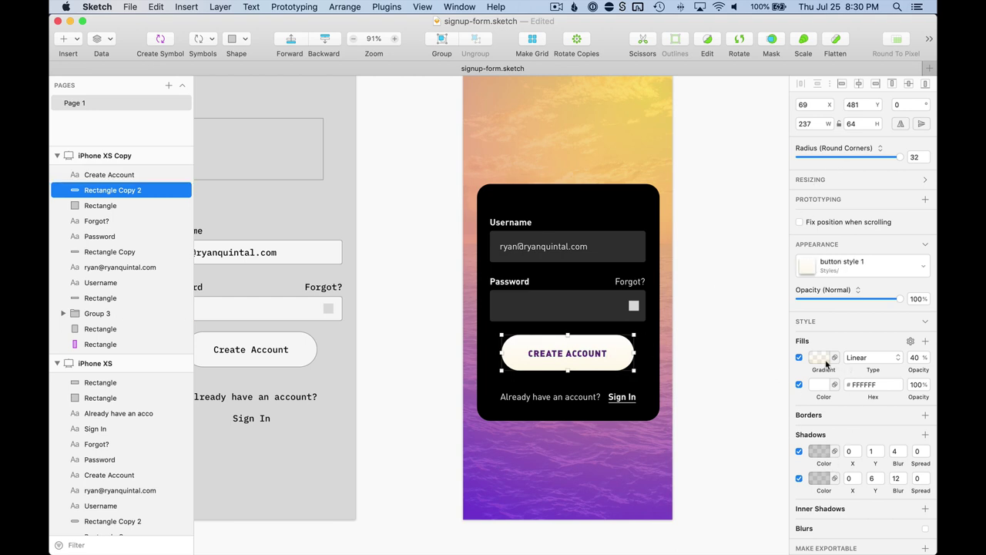
Step: Save the sunset background's gradient as a document preset
{"action": "double_click", "coordinate": [651, 470]}
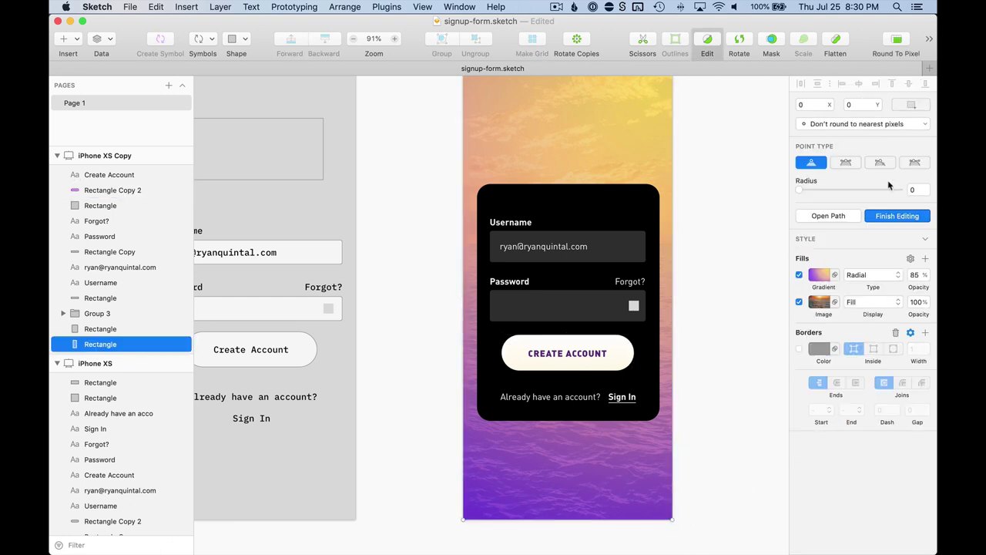
{"action": "left_click", "coordinate": [822, 275]}
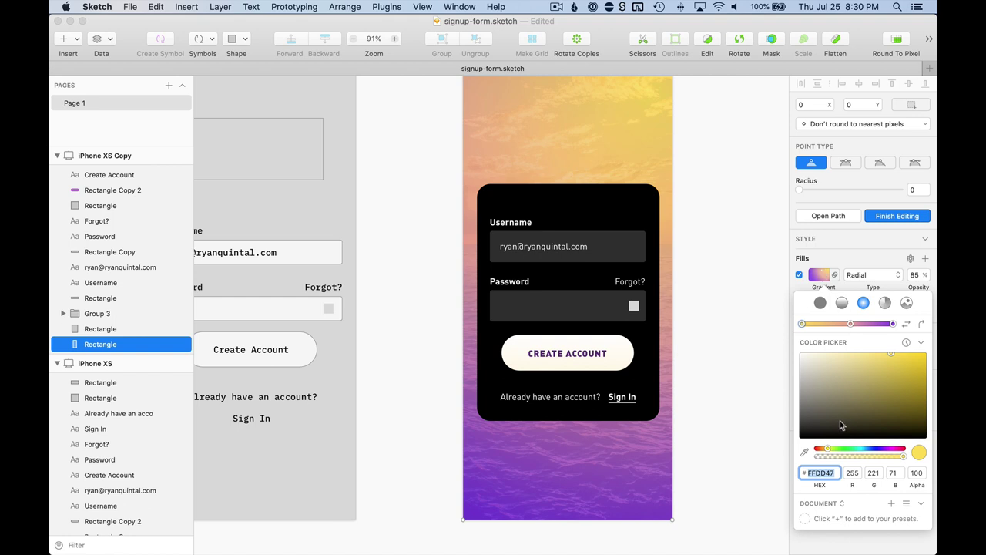
{"action": "left_click", "coordinate": [890, 503]}
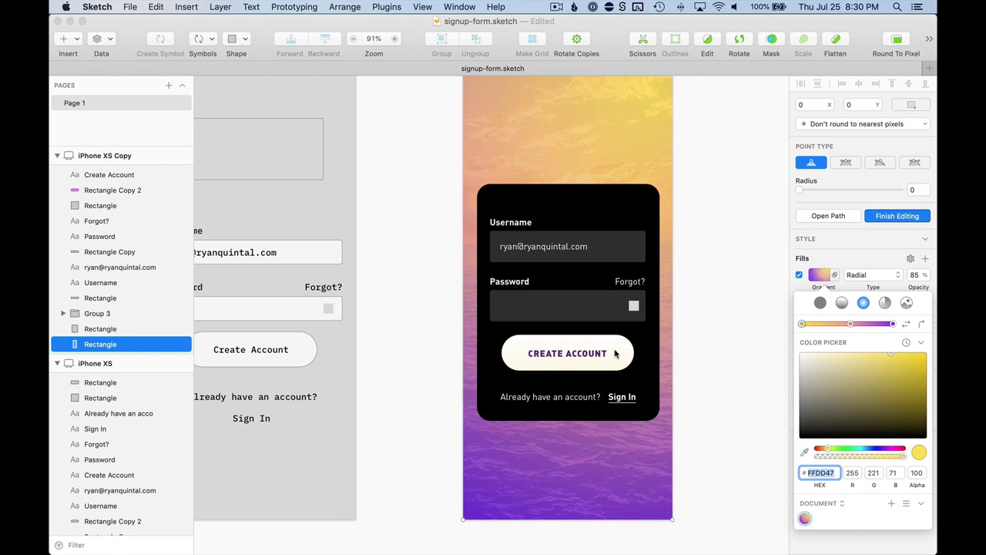
{"action": "key", "text": "Escape"}
{"action": "key", "text": "Escape"}
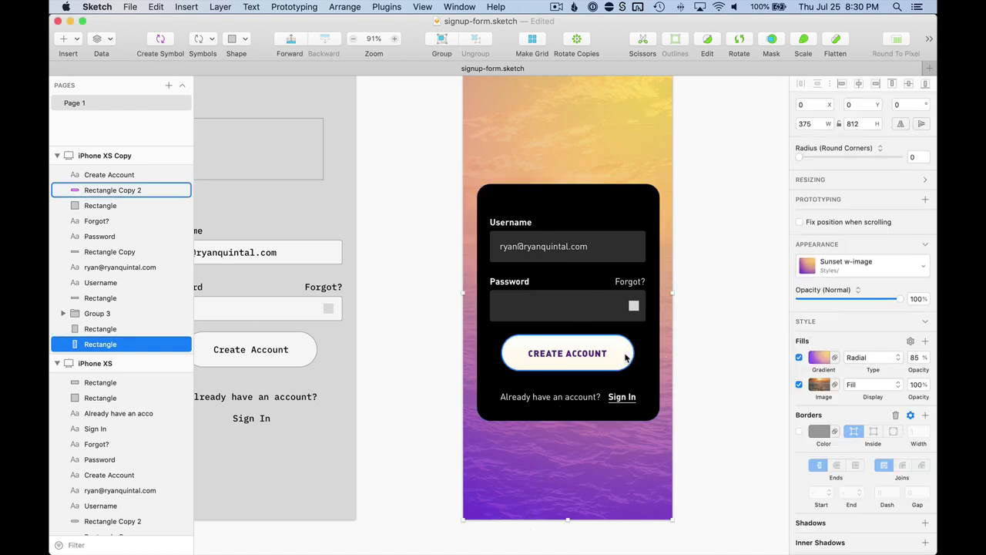
Step: Apply the saved sunset gradient to the Create Account button at 100% opacity
{"action": "left_click", "coordinate": [629, 358]}
{"action": "left_click", "coordinate": [819, 359]}
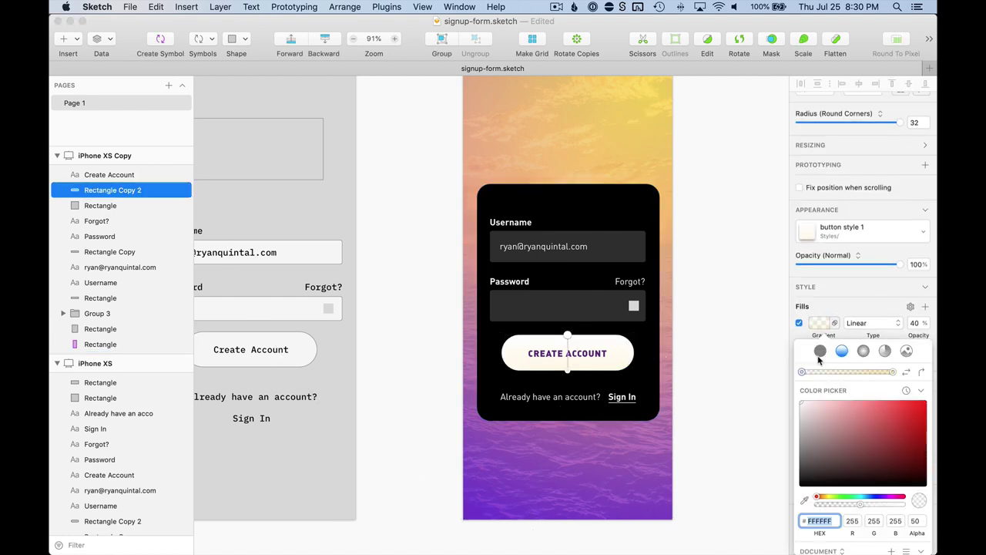
{"action": "scroll", "coordinate": [834, 488], "scroll_direction": "down", "scroll_amount": 2}
{"action": "left_click", "coordinate": [805, 544]}
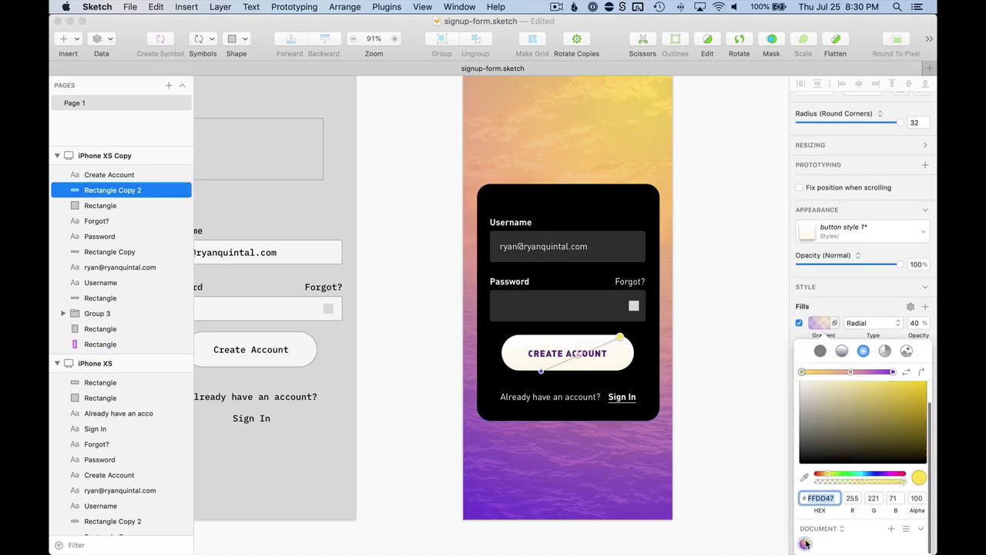
{"action": "left_click", "coordinate": [915, 322]}
{"action": "type", "text": "70"}
{"action": "key", "text": "shift+Up"}
{"action": "key", "text": "shift+Up"}
{"action": "key", "text": "shift+Up"}
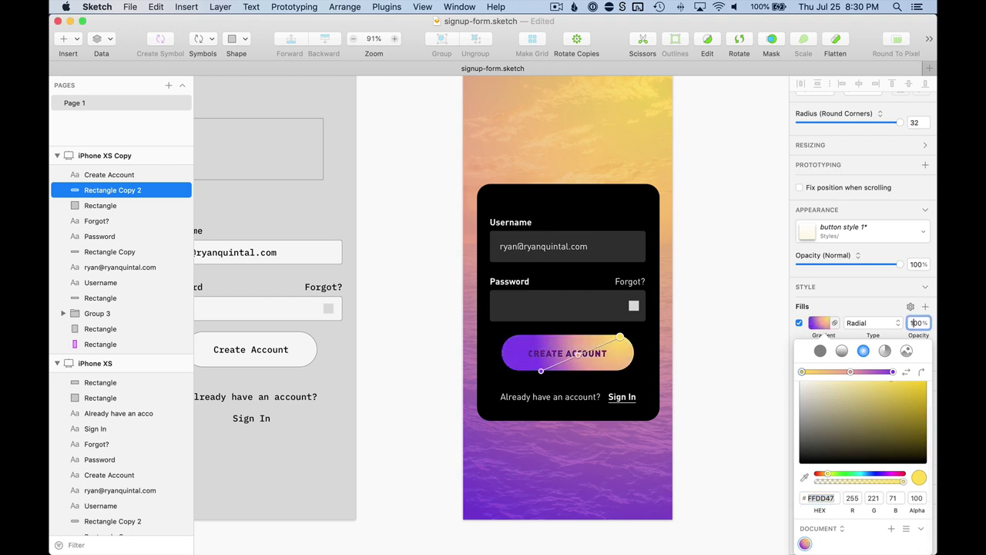
{"action": "left_click", "coordinate": [686, 311]}
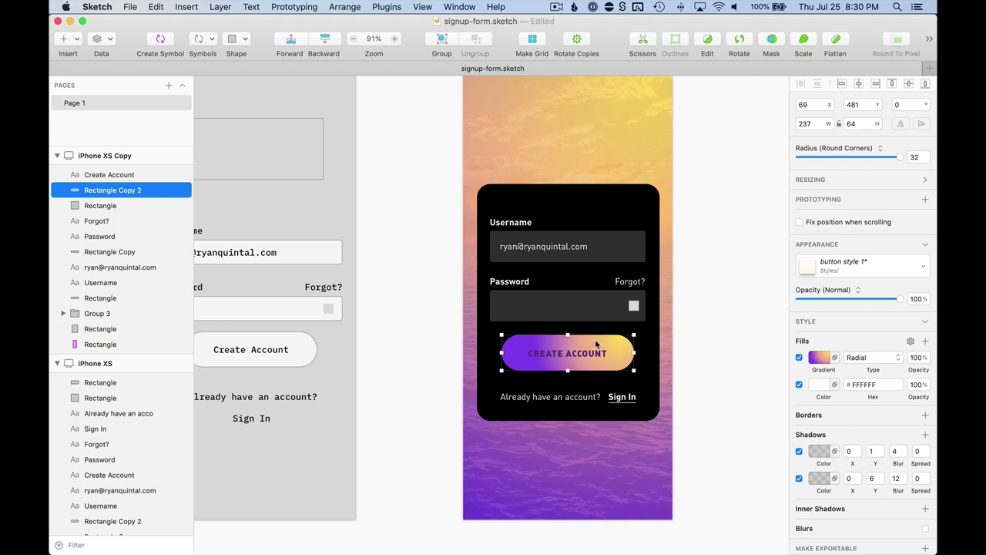
Step: Enlarge the button's radial gradient, moving the yellow centre up-left and the purple end down
{"action": "left_click", "coordinate": [688, 343]}
{"action": "left_click", "coordinate": [586, 351]}
{"action": "left_click", "coordinate": [811, 357]}
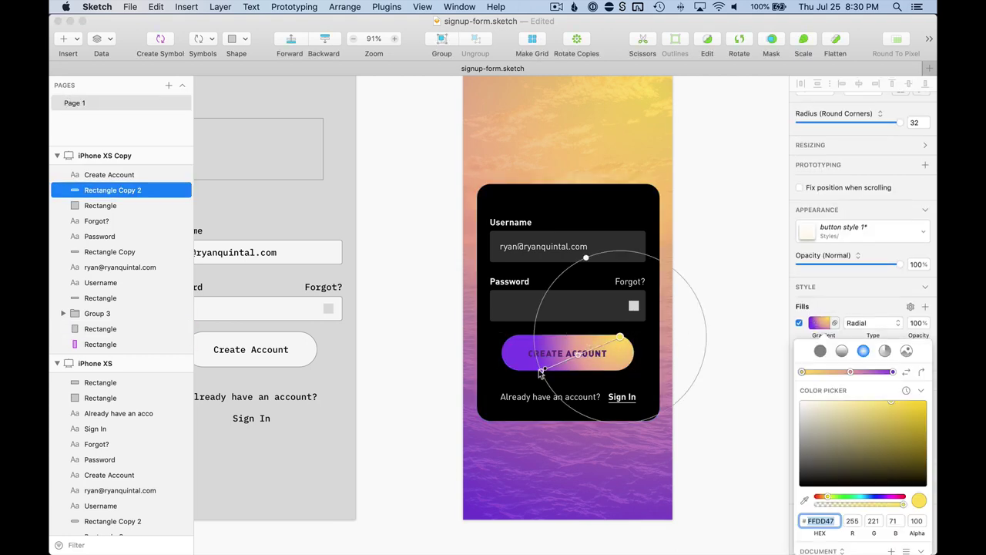
{"action": "left_click_drag", "start_coordinate": [541, 371], "coordinate": [512, 391]}
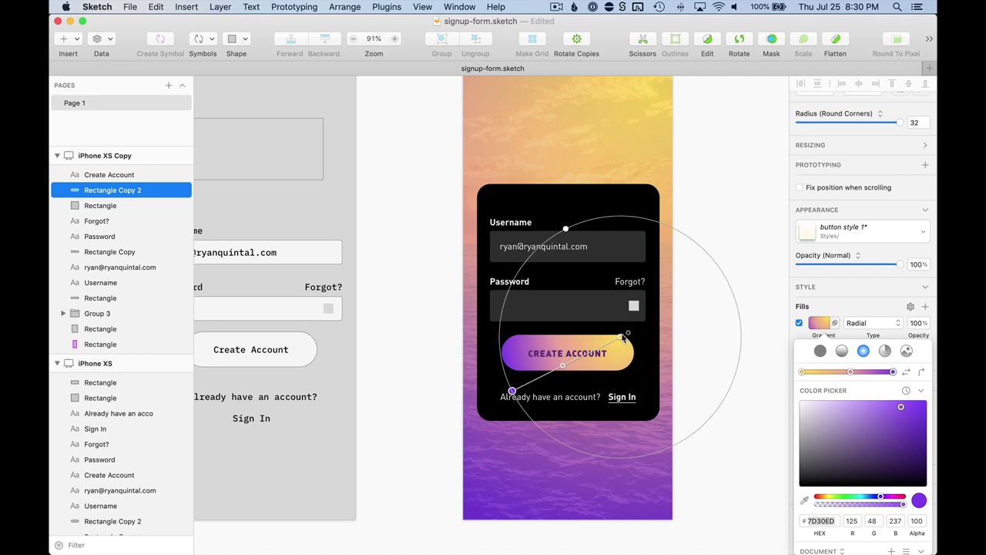
{"action": "left_click_drag", "start_coordinate": [624, 336], "coordinate": [583, 319]}
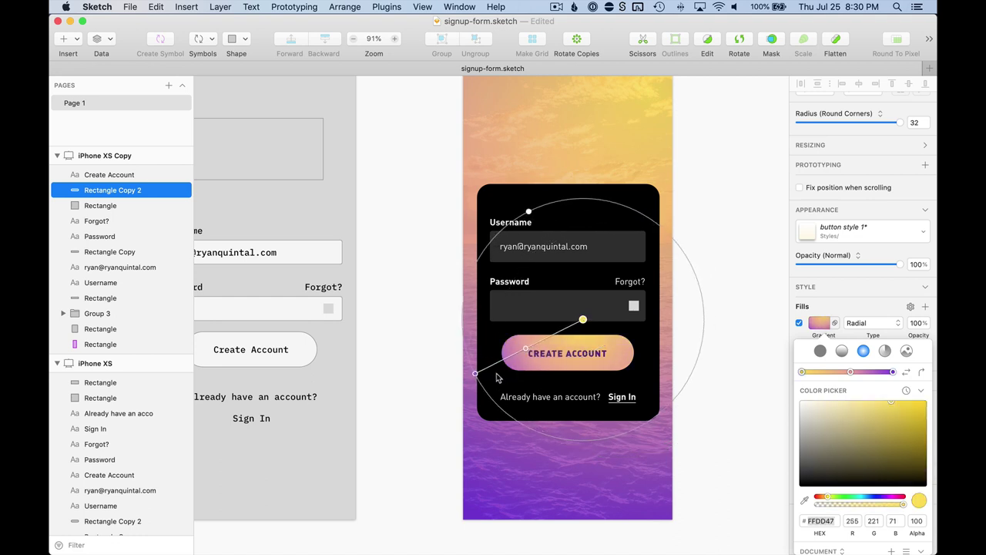
{"action": "left_click_drag", "start_coordinate": [474, 373], "coordinate": [591, 406]}
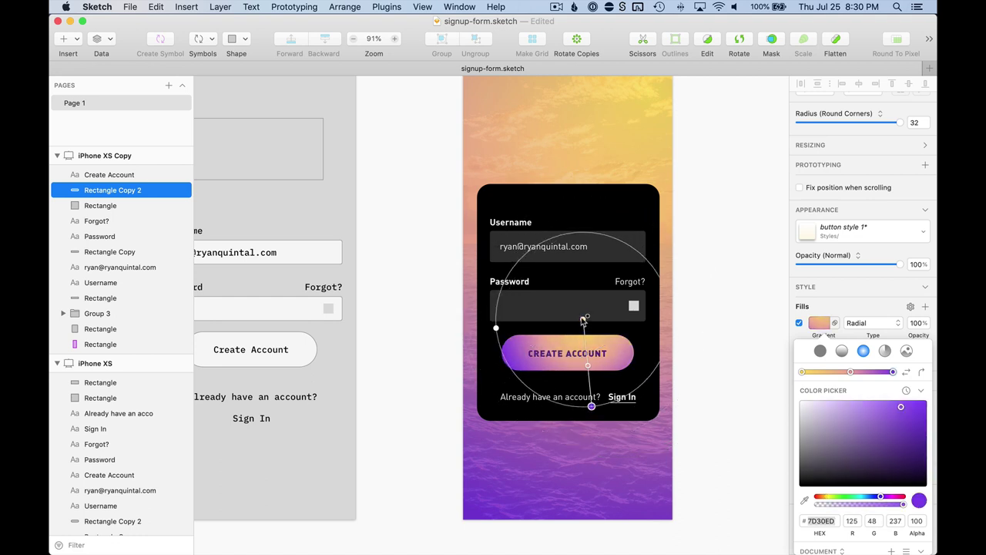
{"action": "mouse_move", "coordinate": [583, 322]}
{"action": "left_mouse_down"}
{"action": "mouse_move", "coordinate": [568, 323]}
{"action": "mouse_move", "coordinate": [568, 311]}
{"action": "mouse_move", "coordinate": [570, 319]}
{"action": "left_mouse_up"}
Step: Darken the CREATE ACCOUNT label's purple text colour
{"action": "key", "text": "Escape"}
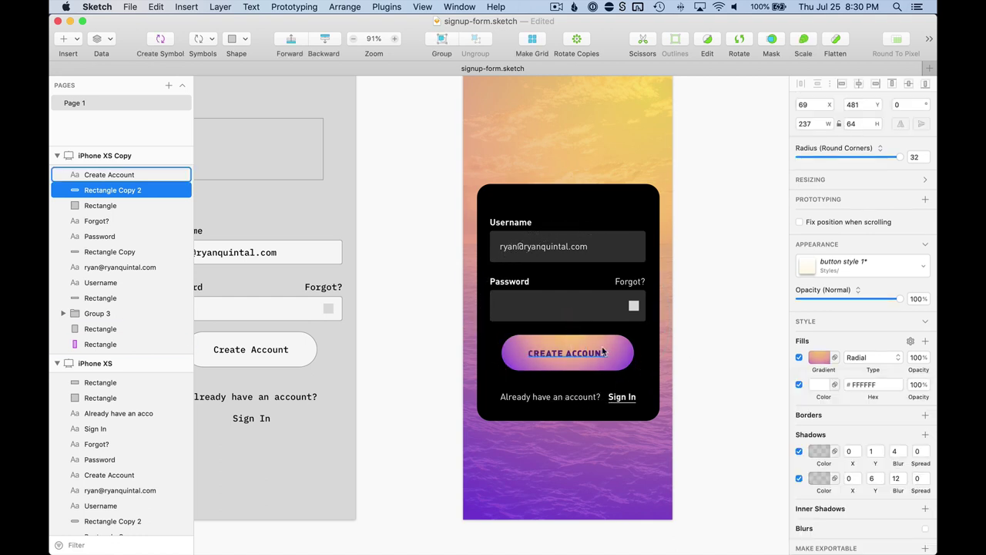
{"action": "scroll", "coordinate": [591, 352], "scroll_direction": "up", "scroll_amount": 2}
{"action": "left_click", "coordinate": [591, 351]}
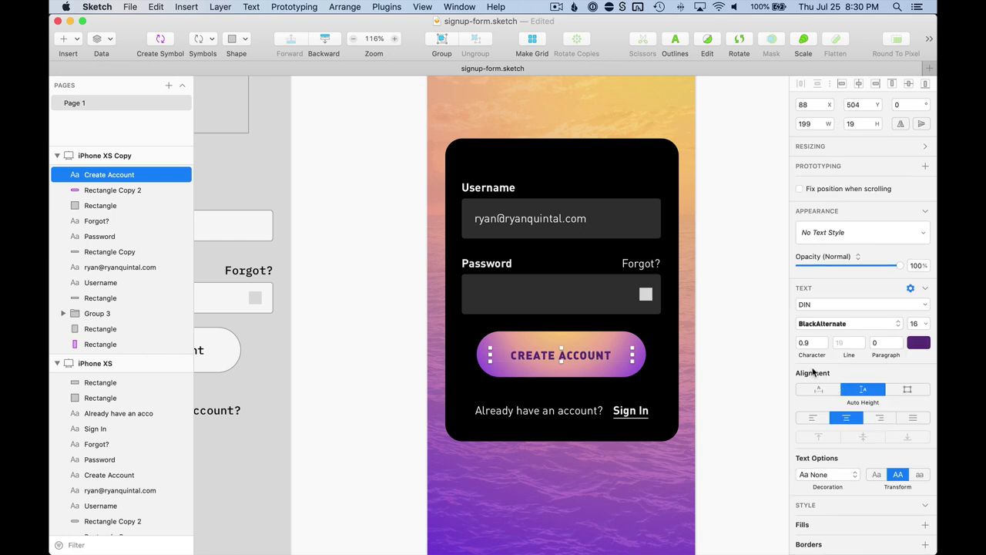
{"action": "scroll", "coordinate": [631, 410], "scroll_direction": "up", "scroll_amount": 2}
{"action": "scroll", "coordinate": [631, 412], "scroll_direction": "up", "scroll_amount": 3}
{"action": "left_click", "coordinate": [920, 343]}
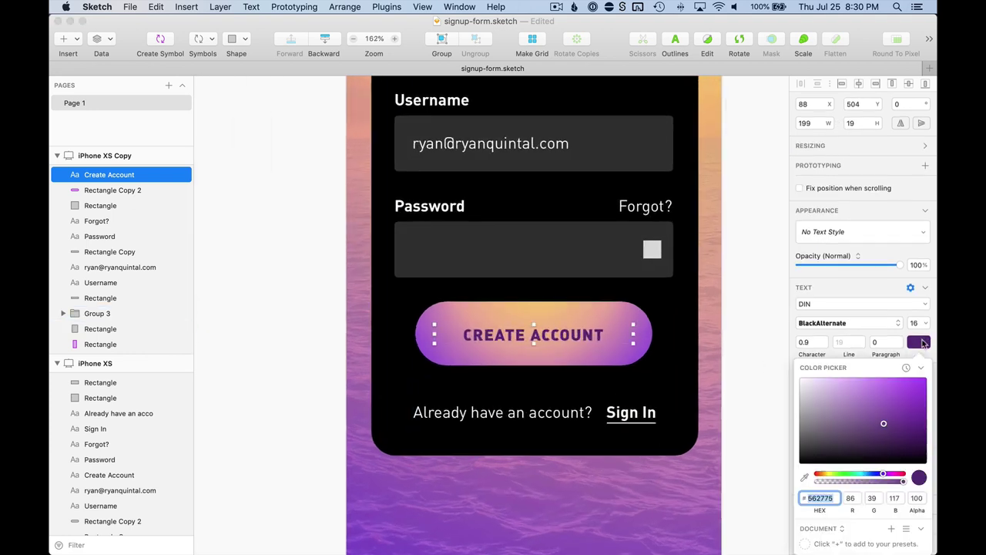
{"action": "left_click_drag", "start_coordinate": [885, 426], "coordinate": [890, 436]}
{"action": "left_click", "coordinate": [748, 333]}
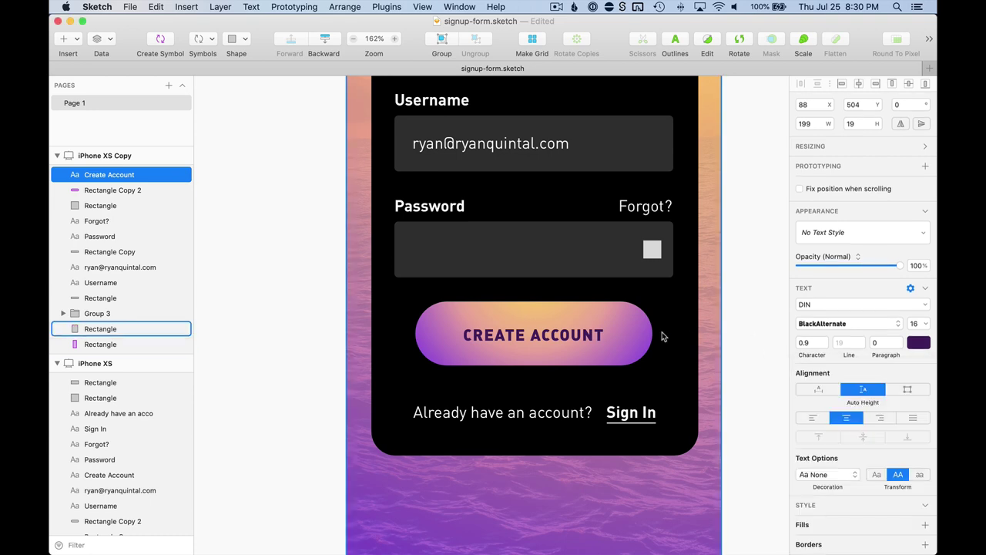
Step: Add a white drop shadow to the label with a vertical offset of -1
{"action": "scroll", "coordinate": [748, 332], "scroll_direction": "up", "scroll_amount": 5}
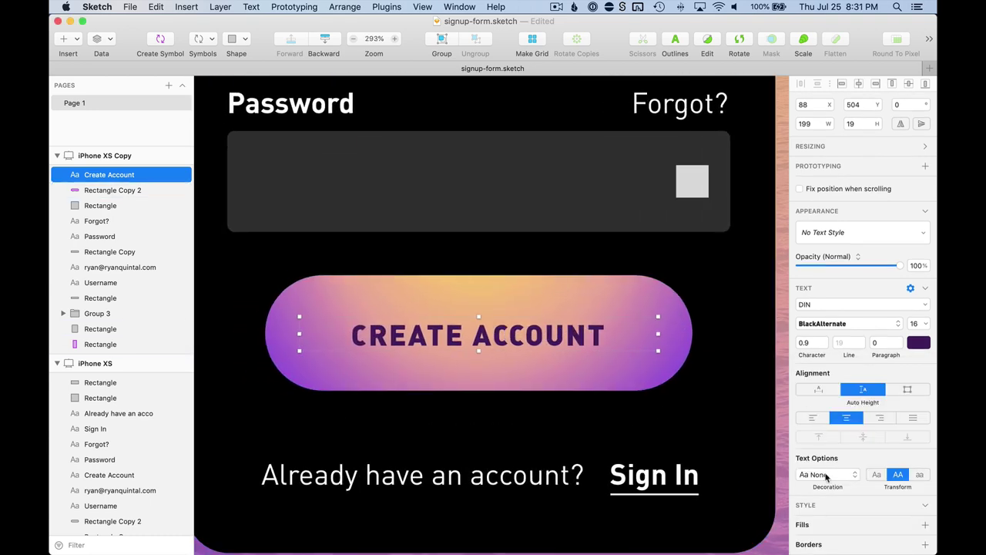
{"action": "scroll", "coordinate": [823, 462], "scroll_direction": "down", "scroll_amount": 3}
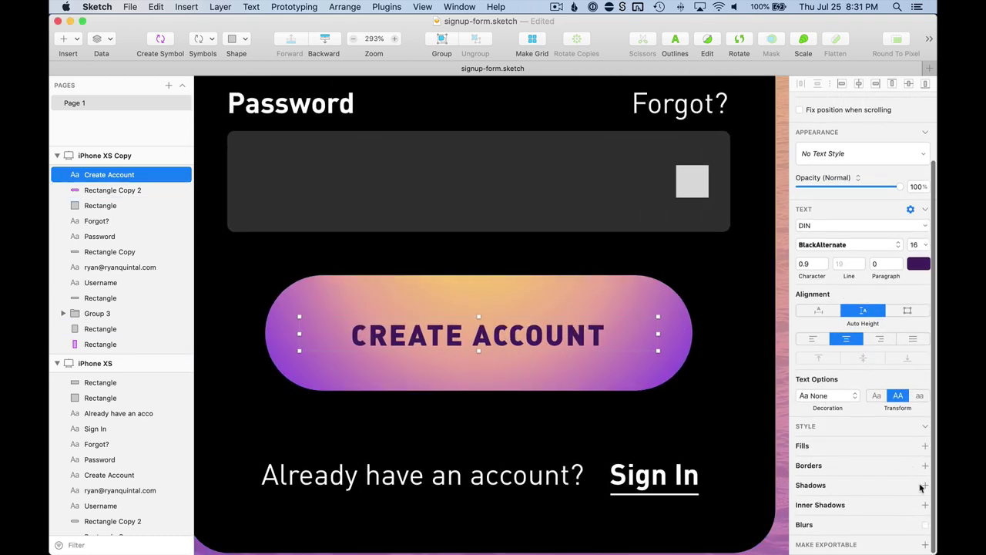
{"action": "left_click", "coordinate": [923, 485]}
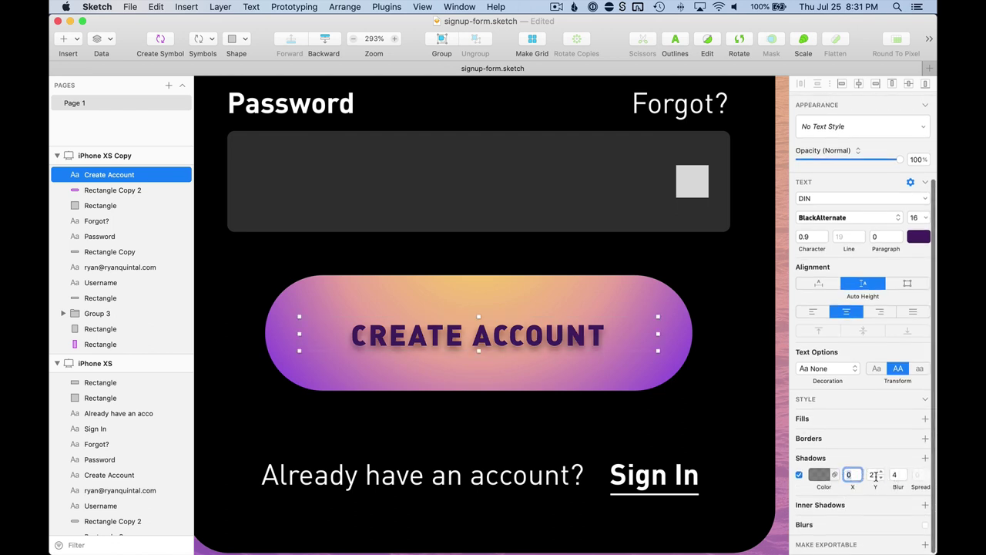
{"action": "left_click", "coordinate": [871, 475]}
{"action": "type", "text": "-1"}
{"action": "key", "text": "Return"}
{"action": "left_click", "coordinate": [816, 475]}
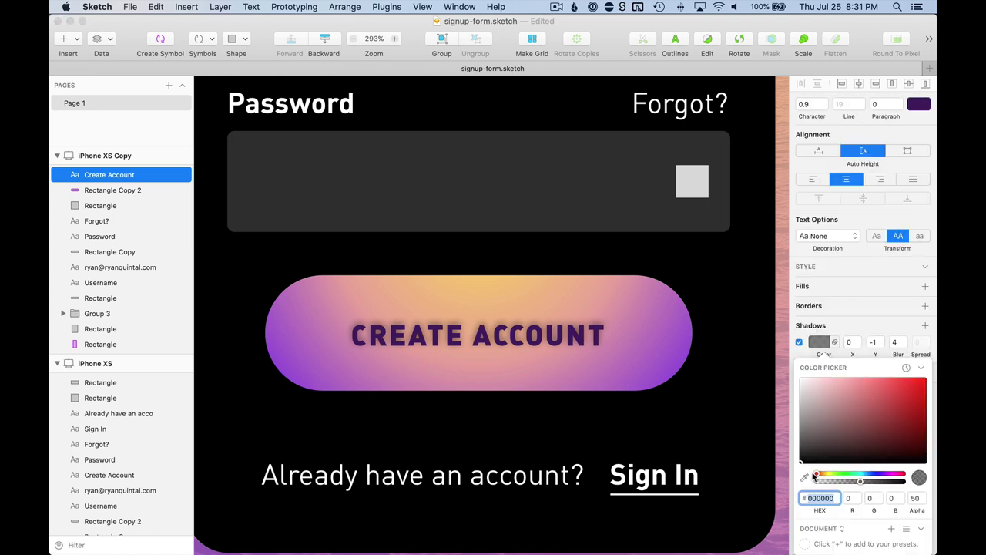
{"action": "type", "text": "ffffff"}
{"action": "key", "text": "Return"}
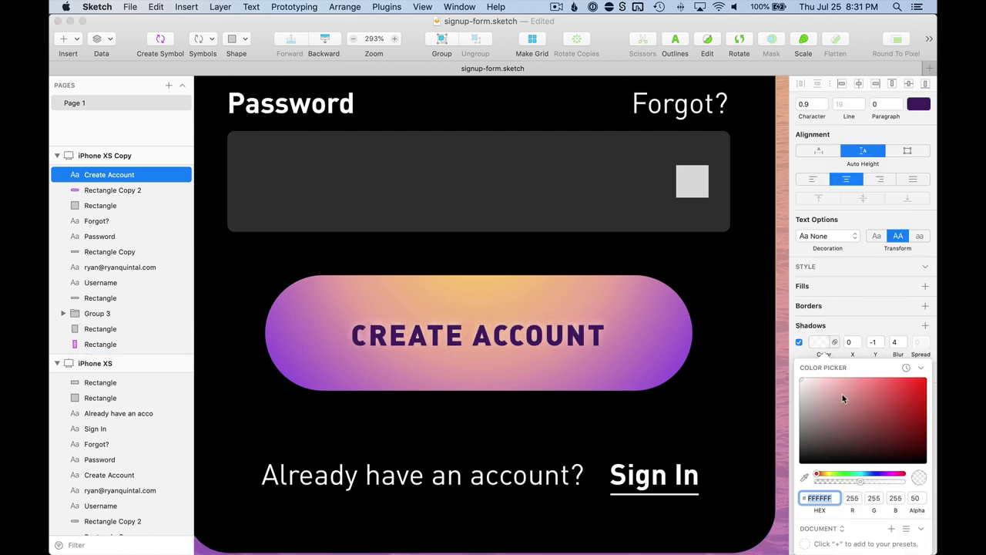
{"action": "left_click", "coordinate": [872, 326]}
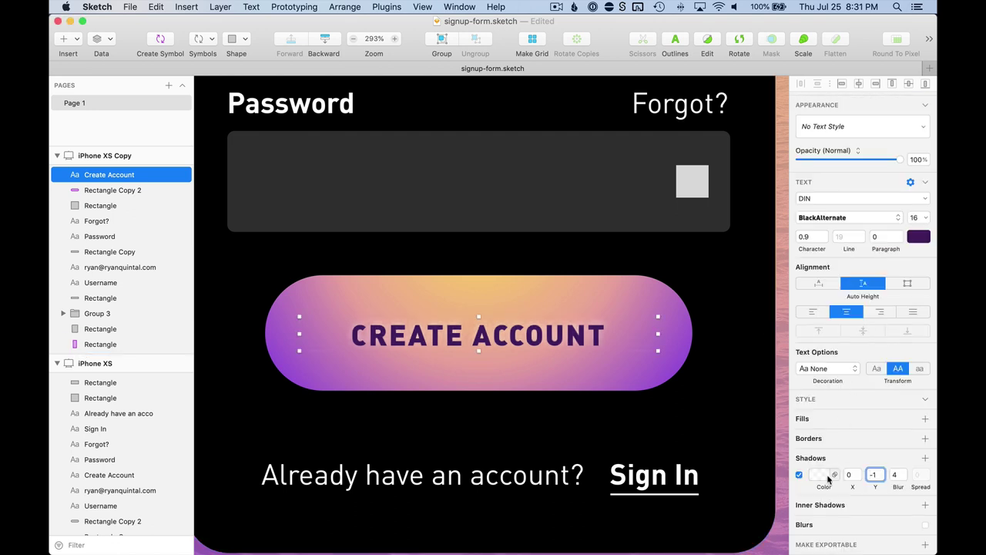
Step: Change the shadow's blend mode, and set blur 6 and Y offset -2
{"action": "left_click", "coordinate": [832, 474]}
{"action": "left_click", "coordinate": [870, 422]}
{"action": "left_click", "coordinate": [894, 474]}
{"action": "type", "text": "6"}
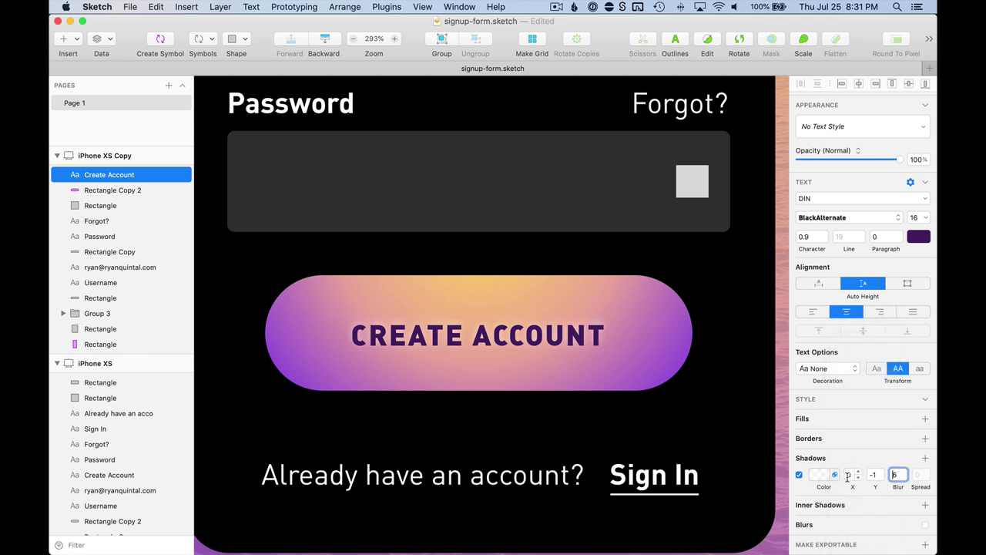
{"action": "left_click", "coordinate": [878, 475]}
{"action": "type", "text": "-2"}
Step: Recolour the shadow a pale yellow-orange sampled from the button, with a new blend mode
{"action": "left_click", "coordinate": [821, 475]}
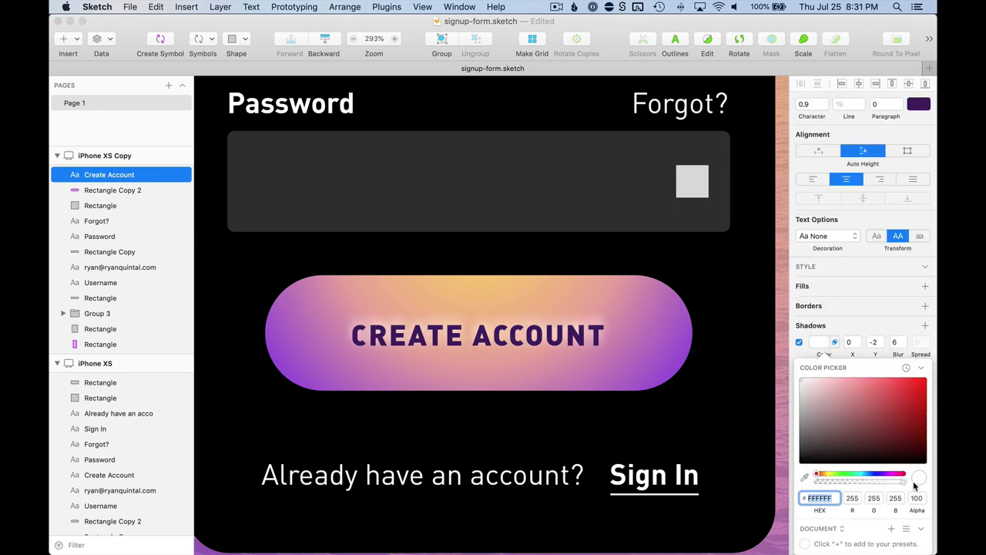
{"action": "left_click", "coordinate": [893, 321]}
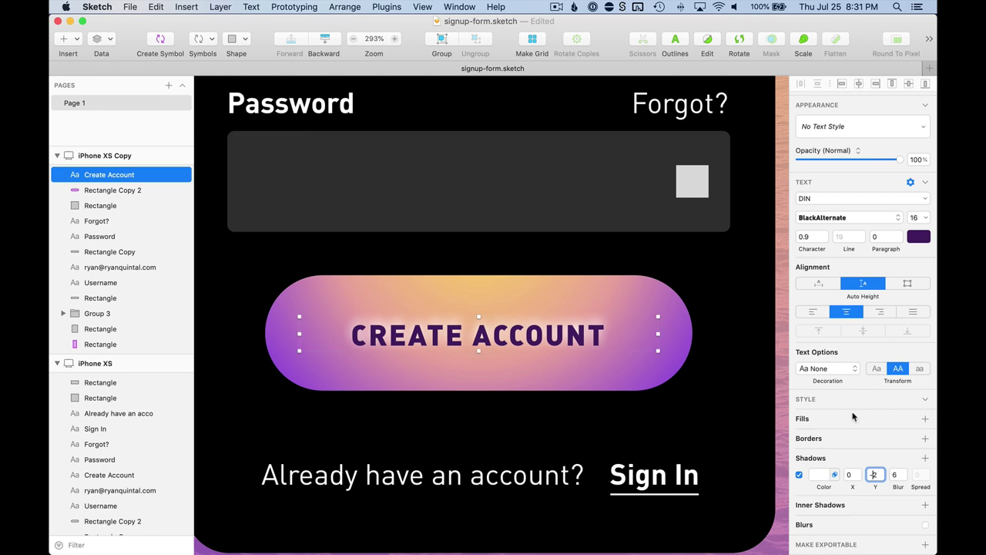
{"action": "left_click", "coordinate": [819, 475]}
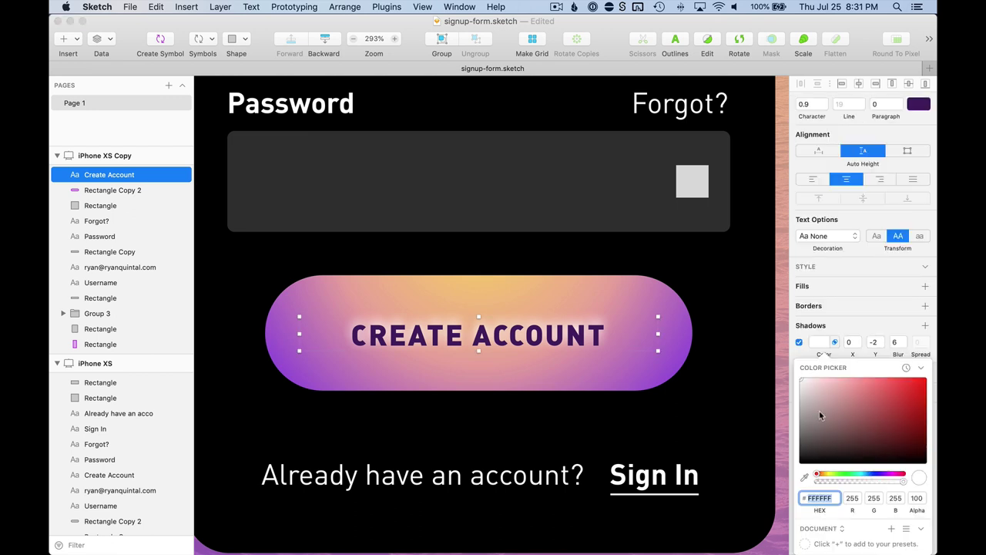
{"action": "left_click_drag", "start_coordinate": [823, 474], "coordinate": [831, 476]}
{"action": "left_click_drag", "start_coordinate": [832, 396], "coordinate": [862, 375]}
{"action": "left_click", "coordinate": [805, 478]}
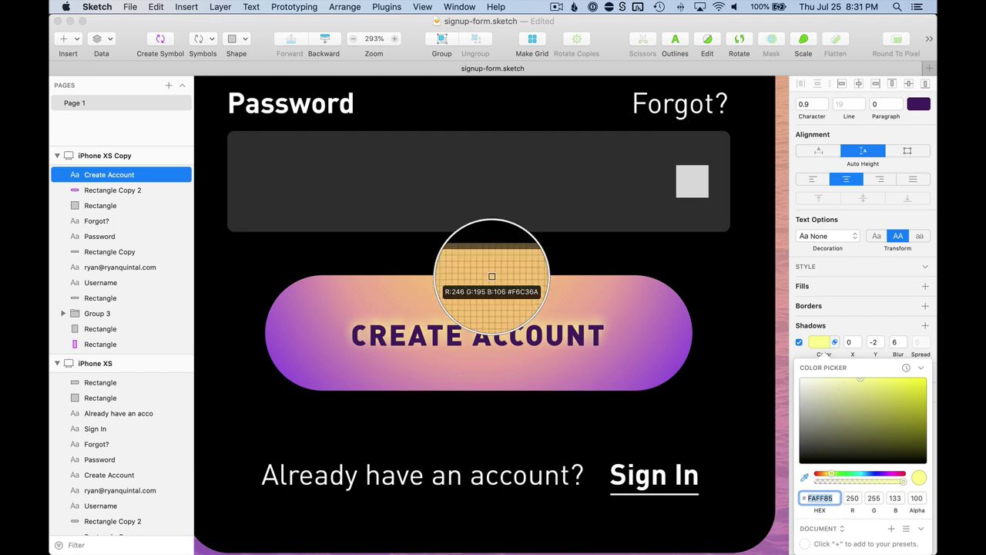
{"action": "left_click", "coordinate": [484, 302]}
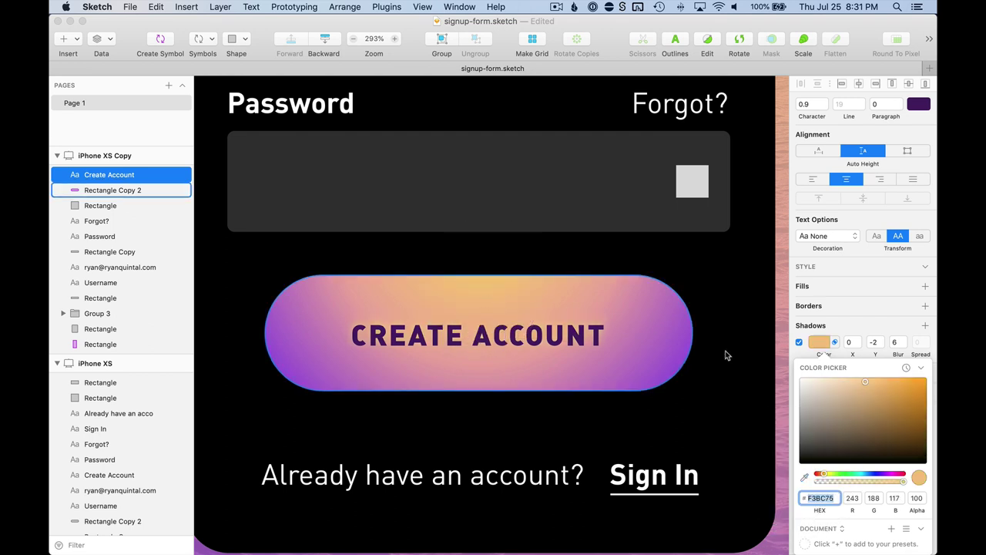
{"action": "left_click", "coordinate": [835, 342]}
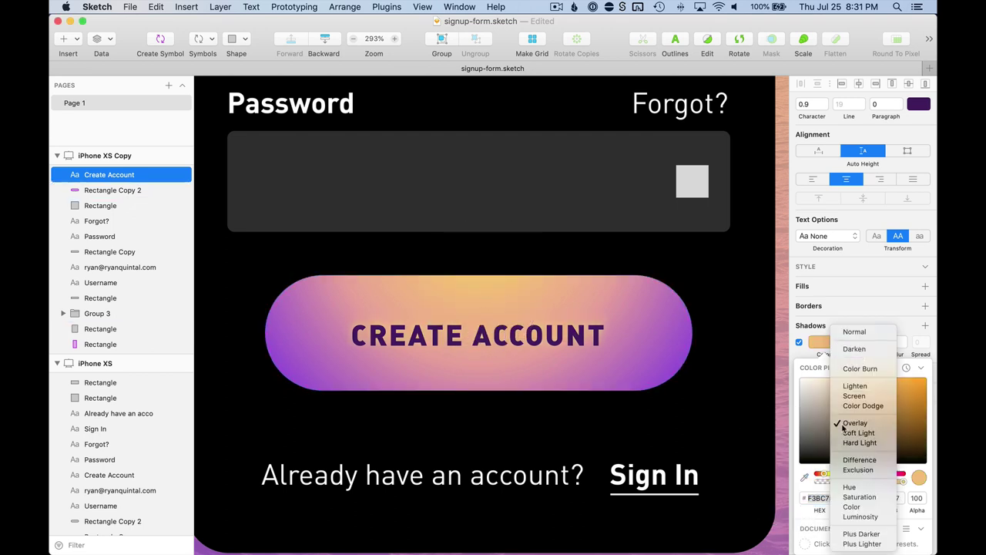
{"action": "left_click", "coordinate": [855, 543]}
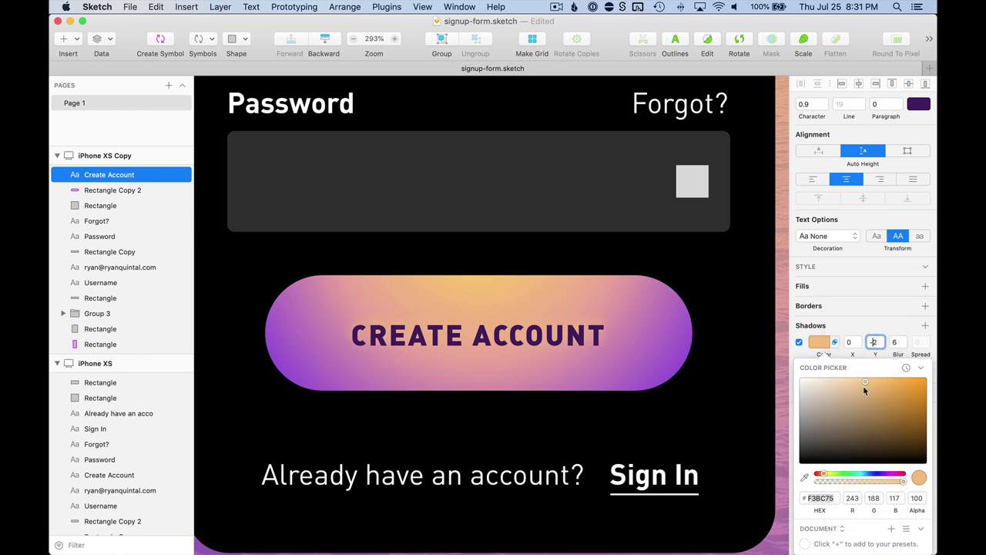
{"action": "left_click_drag", "start_coordinate": [863, 386], "coordinate": [863, 375]}
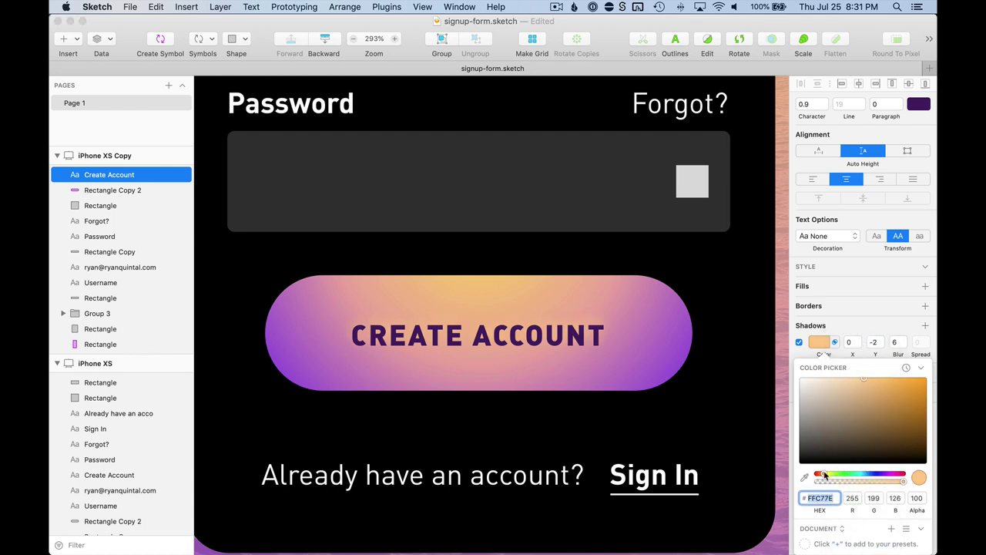
{"action": "left_click_drag", "start_coordinate": [825, 476], "coordinate": [827, 475]}
{"action": "left_click_drag", "start_coordinate": [858, 403], "coordinate": [853, 374]}
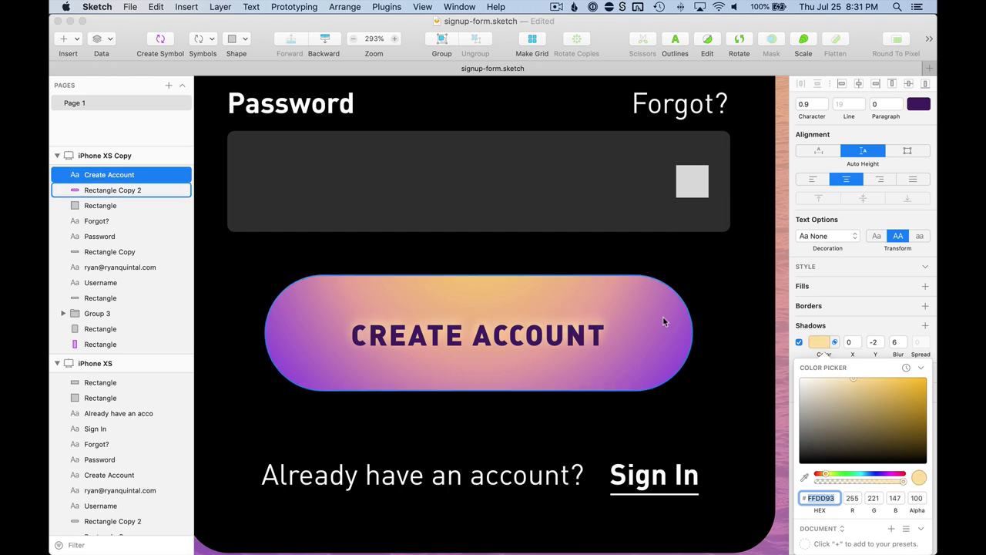
Step: Lower the label shadow colour's opacity to 50%
{"action": "scroll", "coordinate": [722, 272], "scroll_direction": "down", "scroll_amount": 5}
{"action": "scroll", "coordinate": [732, 265], "scroll_direction": "right", "scroll_amount": 3}
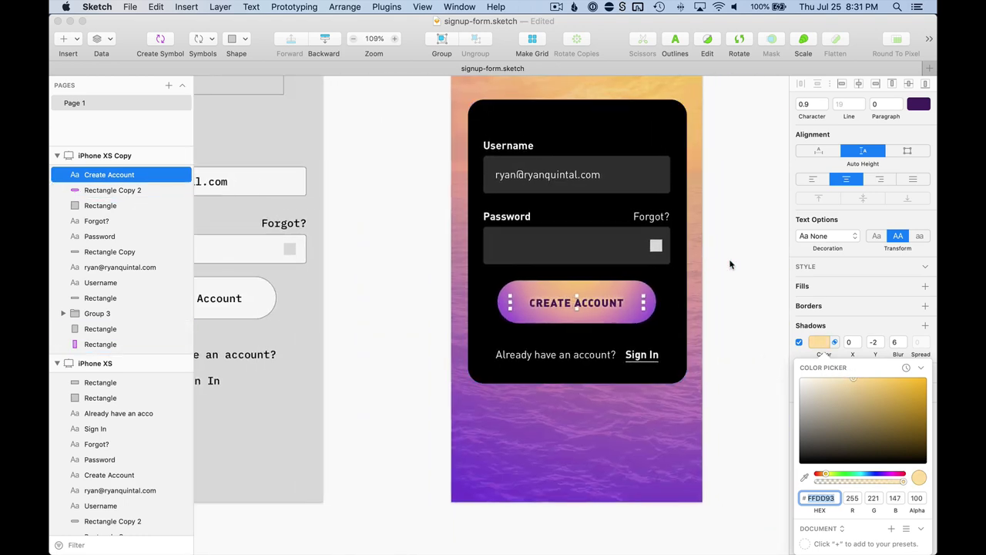
{"action": "left_click", "coordinate": [914, 499]}
{"action": "type", "text": "80"}
{"action": "key", "text": "shift+Down"}
{"action": "key", "text": "shift+Down"}
{"action": "key", "text": "Escape"}
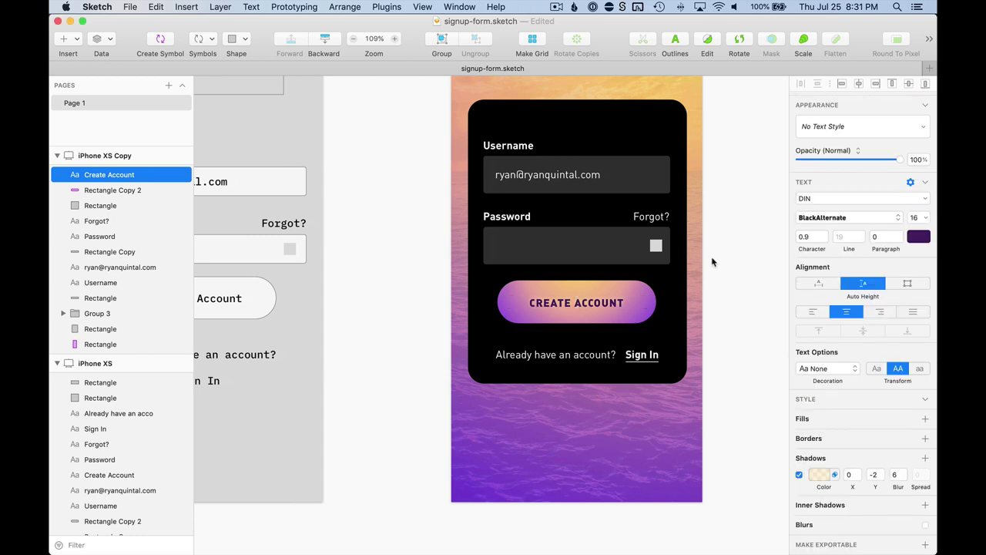
Step: Change the CREATE ACCOUNT label's font weight to Bold
{"action": "scroll", "coordinate": [712, 260], "scroll_direction": "up", "scroll_amount": 5}
{"action": "scroll", "coordinate": [597, 408], "scroll_direction": "up", "scroll_amount": 10}
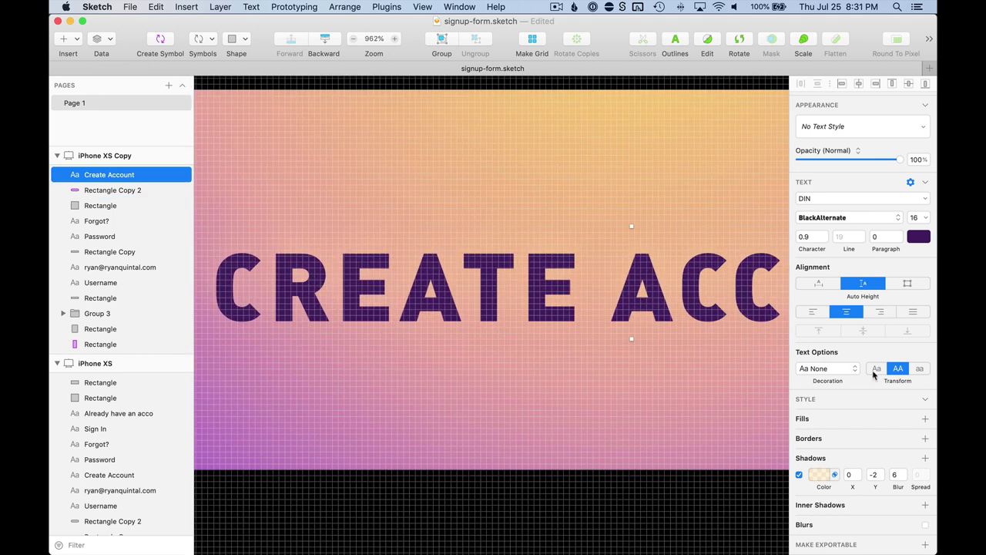
{"action": "left_click", "coordinate": [840, 218]}
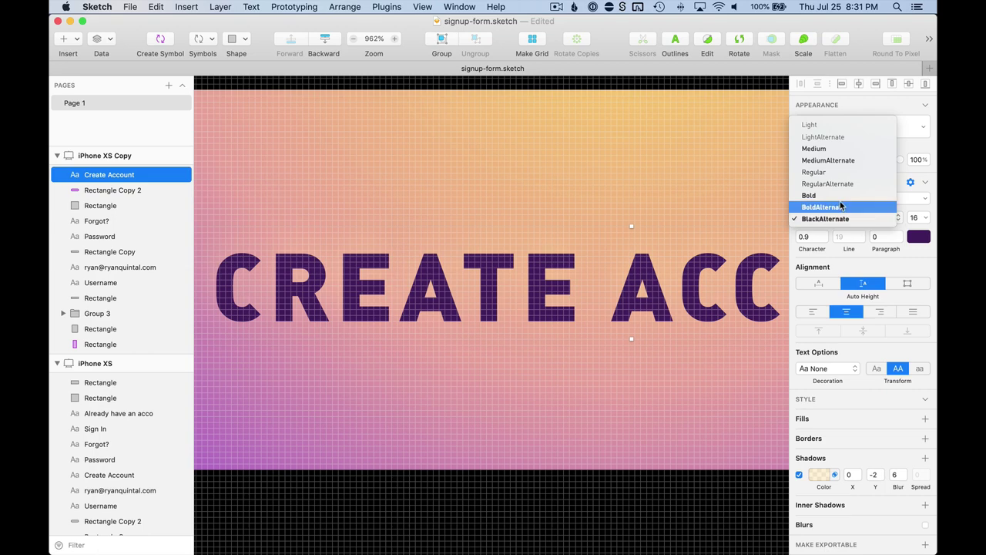
{"action": "left_click", "coordinate": [838, 195]}
{"action": "scroll", "coordinate": [594, 258], "scroll_direction": "down", "scroll_amount": 5}
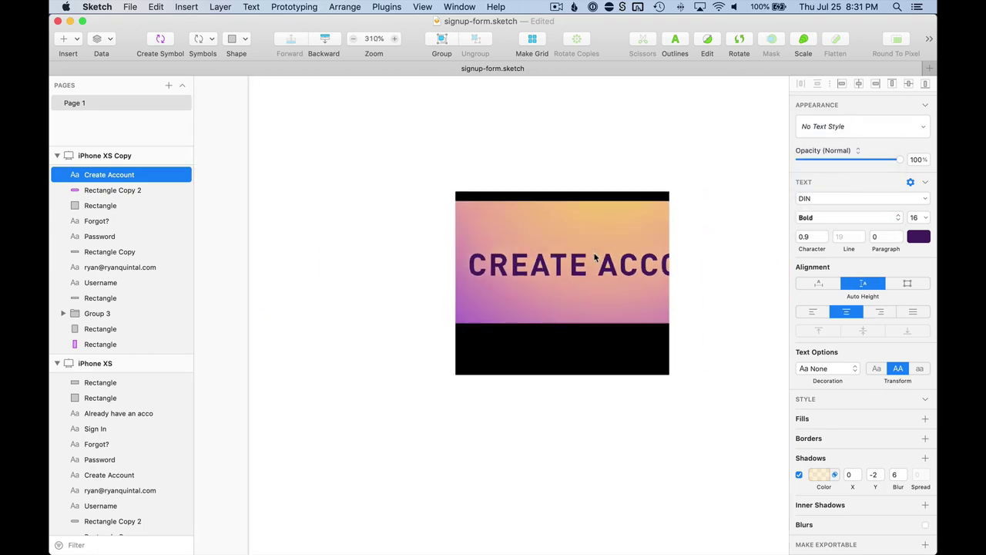
{"action": "scroll", "coordinate": [594, 258], "scroll_direction": "down", "scroll_amount": 5}
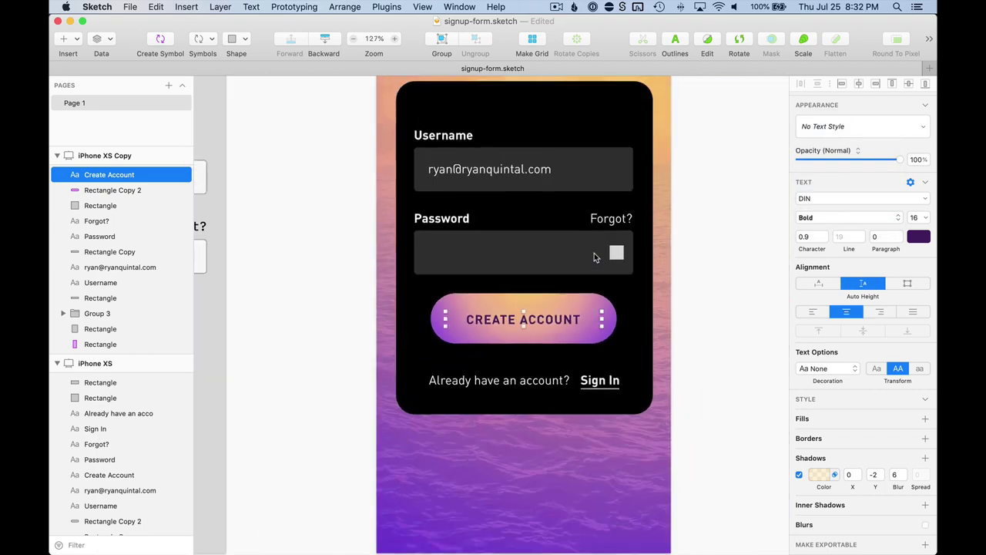
Step: Deselect the label, briefly select the Password label, then clear the selection
{"action": "left_click", "coordinate": [694, 287]}
{"action": "scroll", "coordinate": [698, 293], "scroll_direction": "up", "scroll_amount": 3}
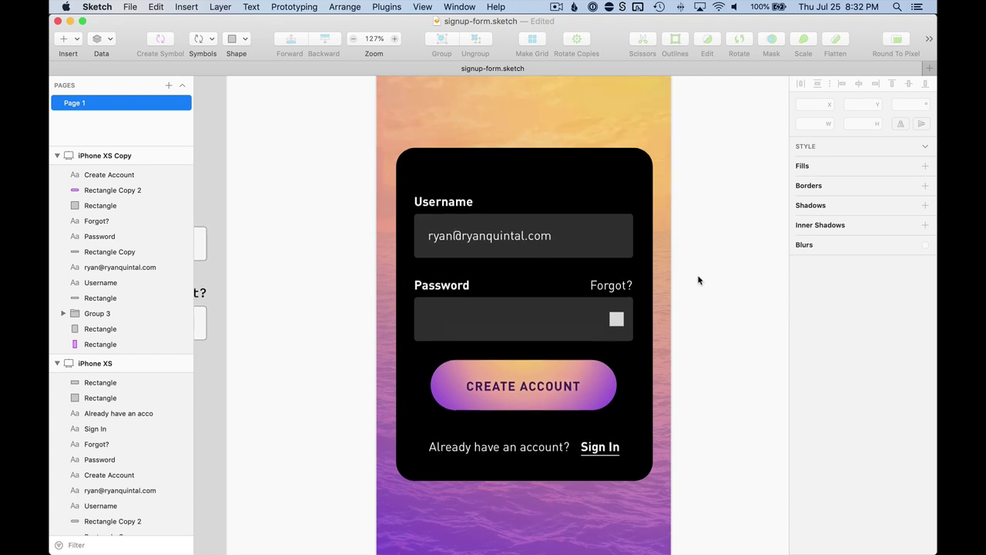
{"action": "left_click", "coordinate": [463, 285]}
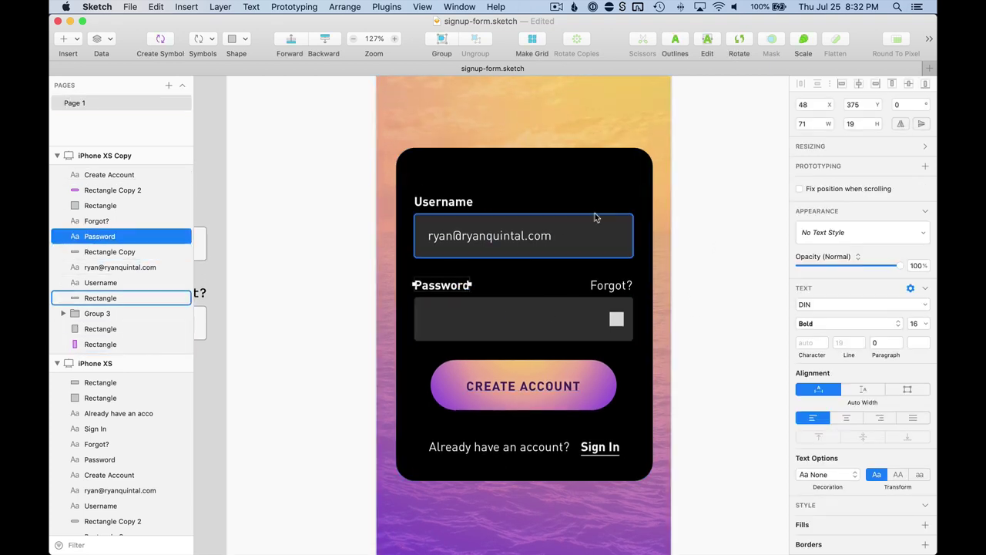
{"action": "scroll", "coordinate": [603, 216], "scroll_direction": "up", "scroll_amount": 2}
{"action": "left_click", "coordinate": [736, 194]}
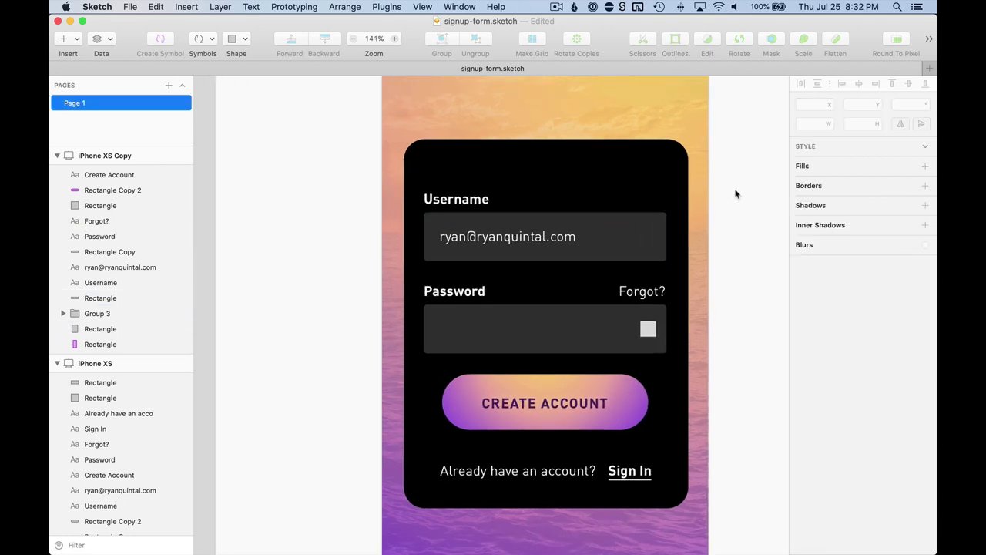
{"action": "scroll", "coordinate": [643, 165], "scroll_direction": "down", "scroll_amount": 5}
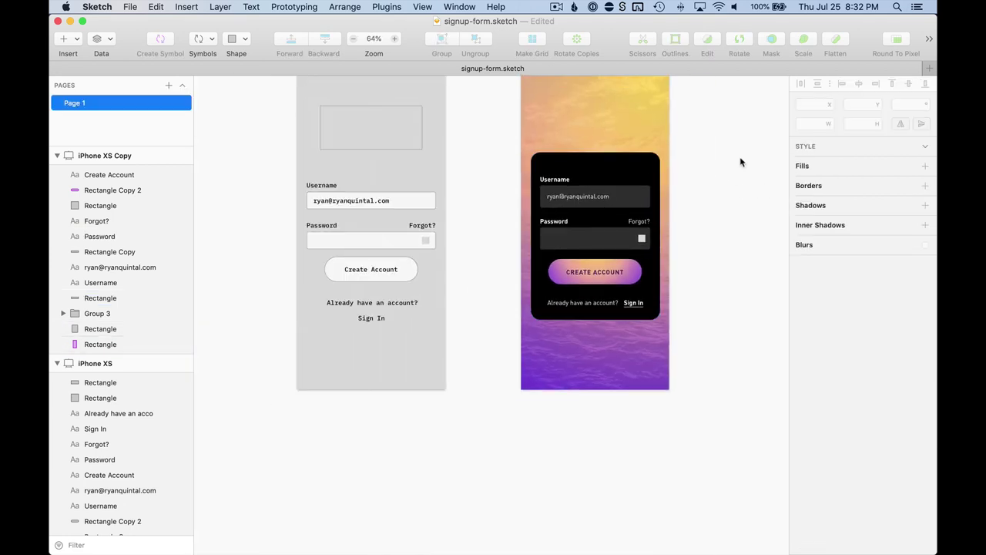
{"action": "scroll", "coordinate": [643, 389], "scroll_direction": "up", "scroll_amount": 4}
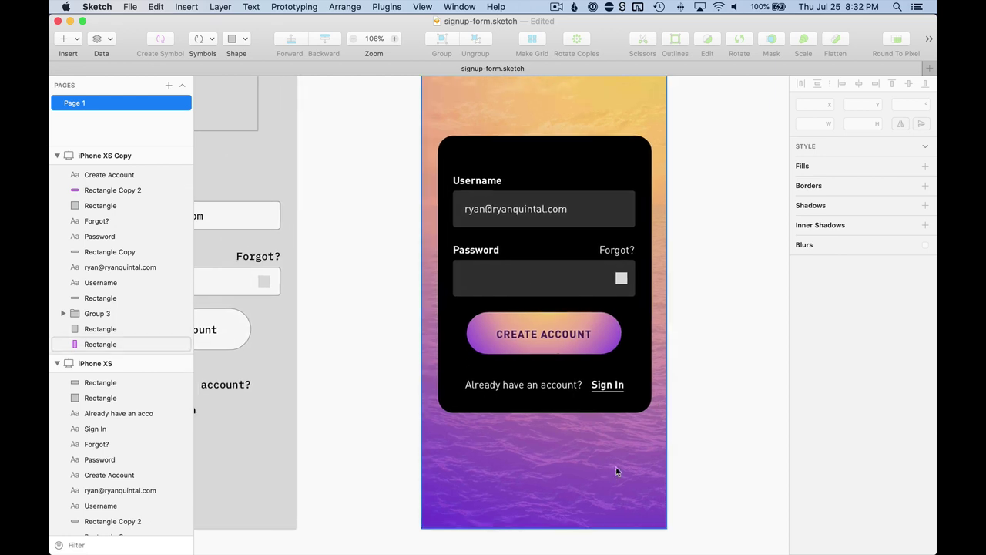
{"action": "scroll", "coordinate": [612, 455], "scroll_direction": "up", "scroll_amount": 2}
Step: Select the background image and toggle its gradient overlay off and back on to compare
{"action": "left_click", "coordinate": [605, 505]}
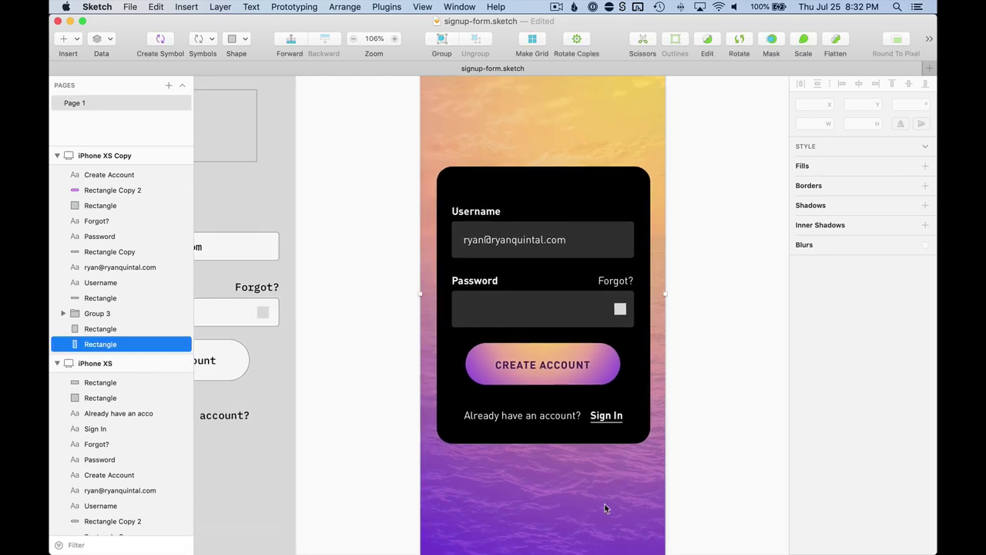
{"action": "left_click", "coordinate": [799, 358]}
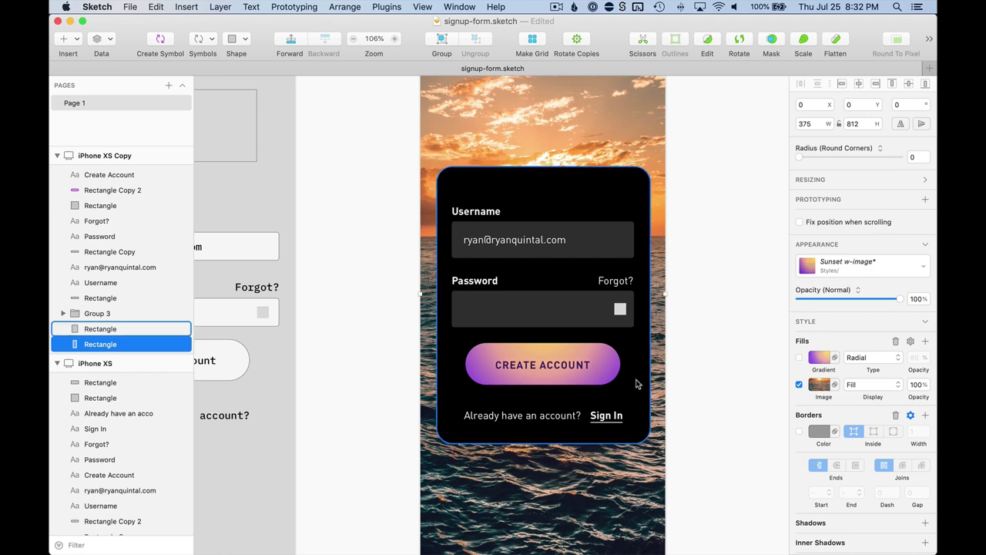
{"action": "key", "text": "super+1"}
{"action": "key", "text": "super+2"}
{"action": "scroll", "coordinate": [697, 373], "scroll_direction": "up", "scroll_amount": 3}
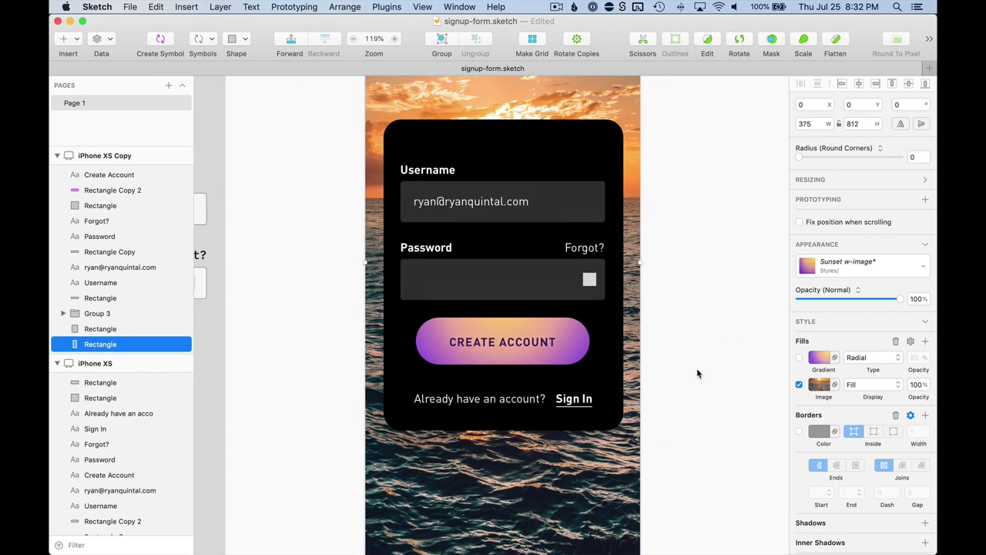
{"action": "left_click", "coordinate": [799, 358]}
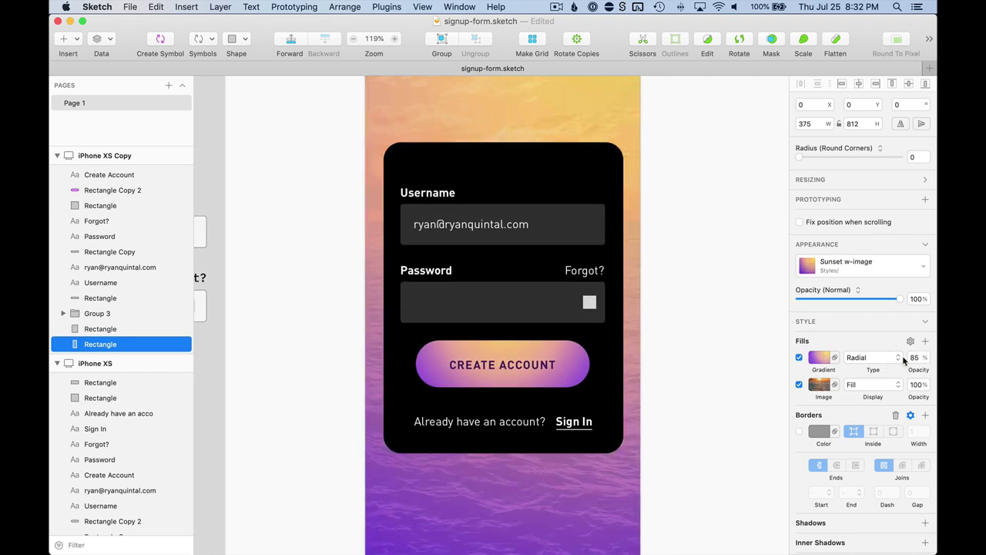
Step: Change the gradient overlay's blend mode and lower its opacity to about 5%
{"action": "left_click", "coordinate": [836, 358]}
{"action": "left_click", "coordinate": [856, 424]}
{"action": "left_click", "coordinate": [914, 357]}
{"action": "key", "text": "shift+Down"}
{"action": "key", "text": "shift+Down"}
{"action": "key", "text": "shift+Down"}
{"action": "key", "text": "shift+Down"}
{"action": "key", "text": "shift+Down"}
{"action": "key", "text": "shift+Down"}
{"action": "key", "text": "shift+Down"}
{"action": "key", "text": "shift+Down"}
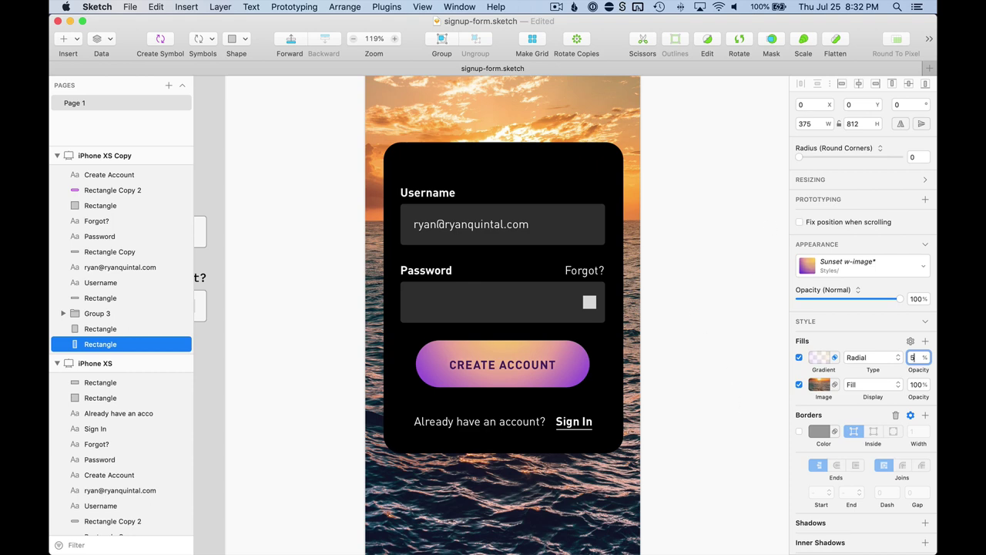
{"action": "left_click", "coordinate": [694, 319]}
{"action": "scroll", "coordinate": [693, 319], "scroll_direction": "down", "scroll_amount": 5}
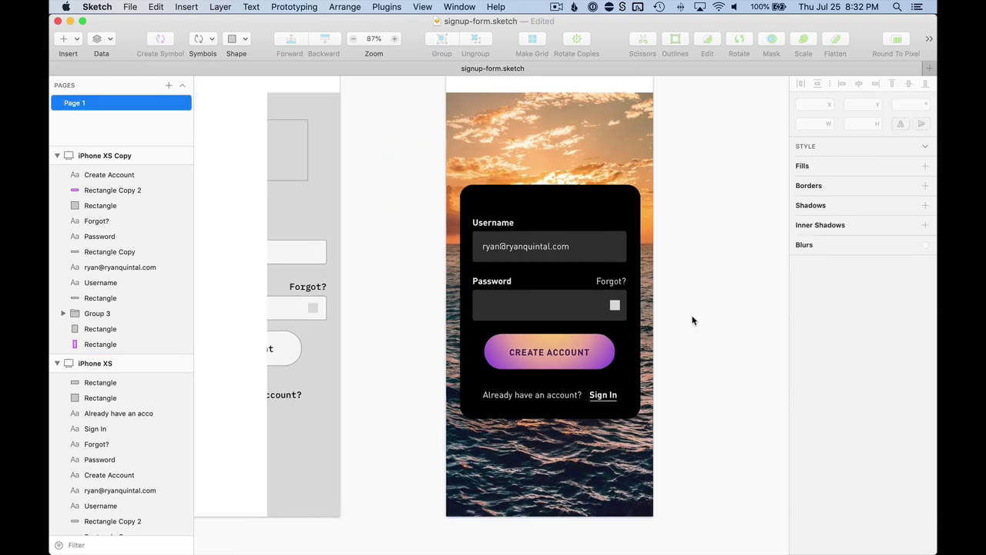
{"action": "scroll", "coordinate": [692, 320], "scroll_direction": "up", "scroll_amount": 5}
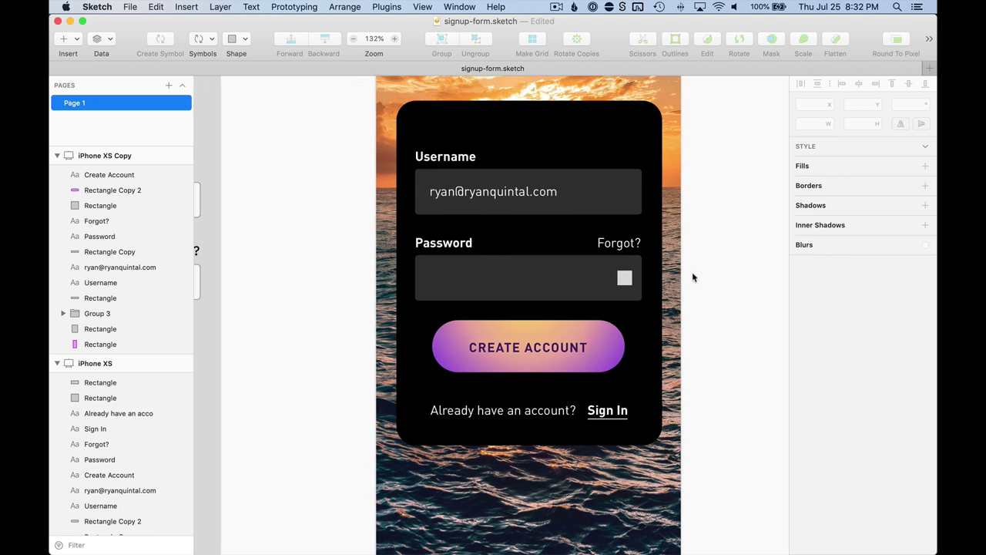
{"action": "left_click", "coordinate": [621, 139]}
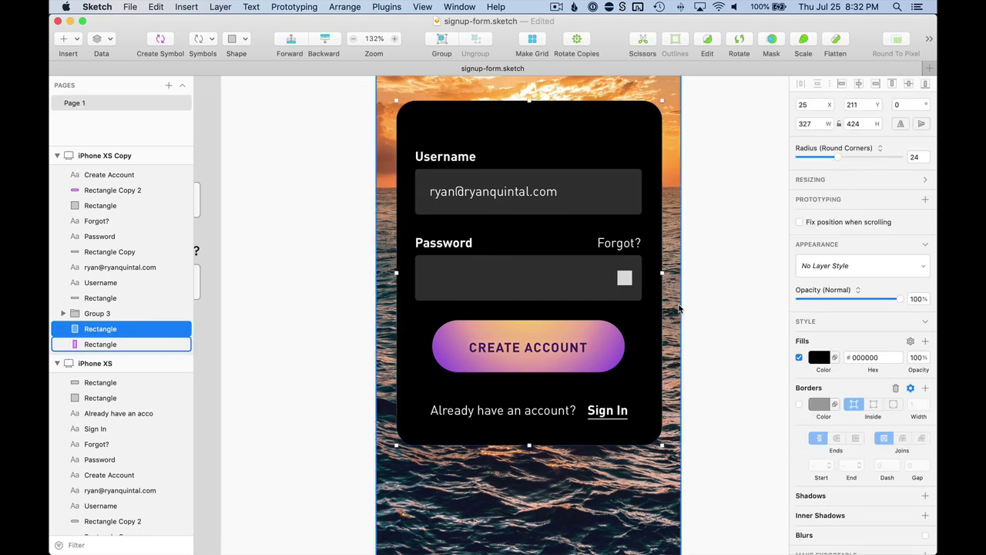
Step: Add a top-to-bottom linear gradient fill to the card at 30% opacity
{"action": "left_click", "coordinate": [926, 345]}
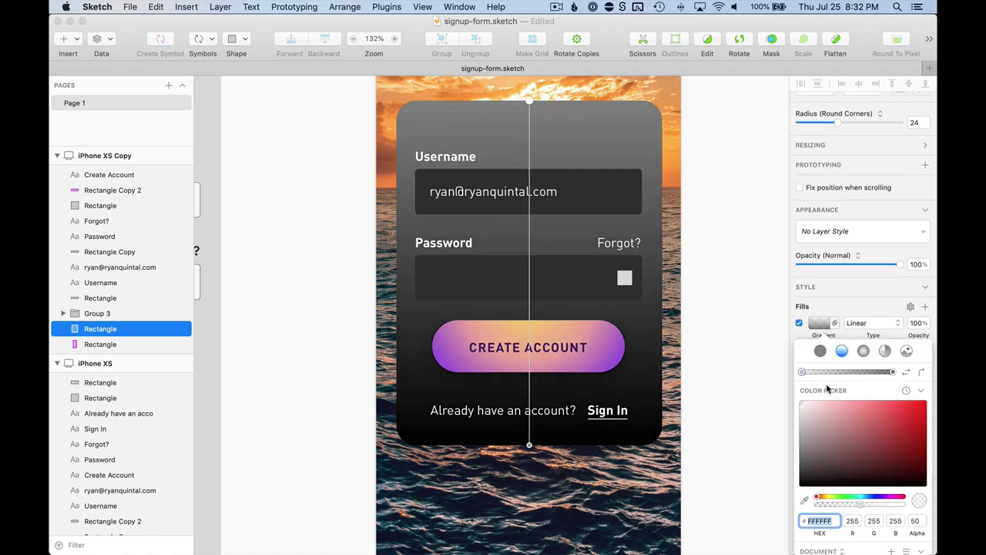
{"action": "left_click", "coordinate": [921, 372]}
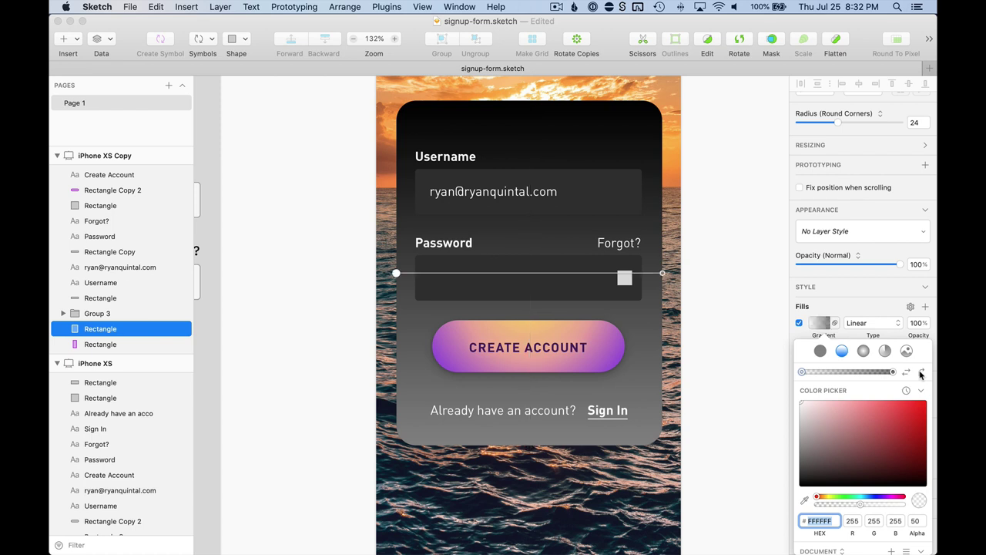
{"action": "left_click", "coordinate": [921, 373]}
{"action": "left_click", "coordinate": [921, 373]}
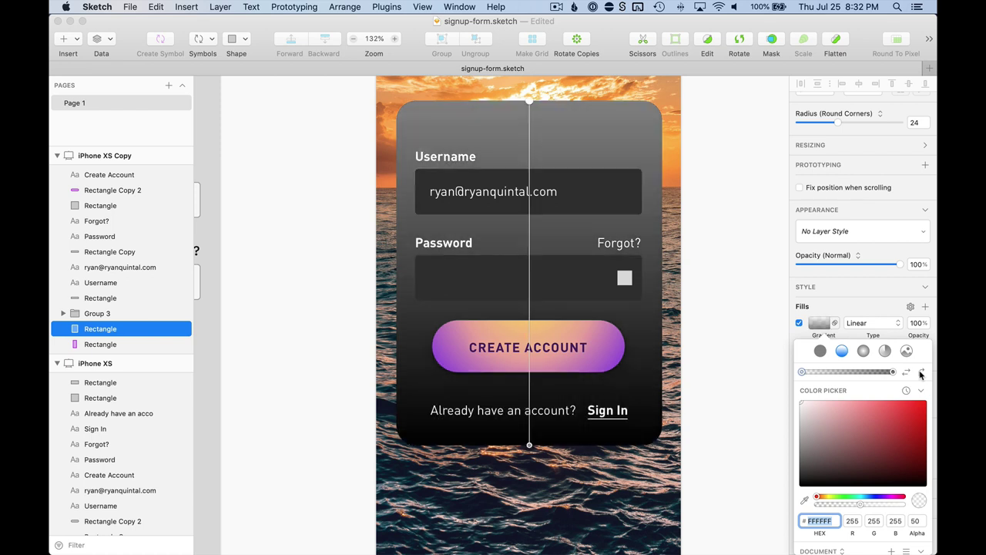
{"action": "left_click", "coordinate": [920, 323]}
{"action": "key", "text": "shift+Down"}
{"action": "key", "text": "shift+Down"}
{"action": "key", "text": "shift+Down"}
{"action": "key", "text": "shift+Down"}
{"action": "key", "text": "shift+Down"}
{"action": "key", "text": "shift+Down"}
{"action": "key", "text": "shift+Down"}
{"action": "key", "text": "shift+Down"}
{"action": "key", "text": "shift+Down"}
{"action": "key", "text": "shift+Up"}
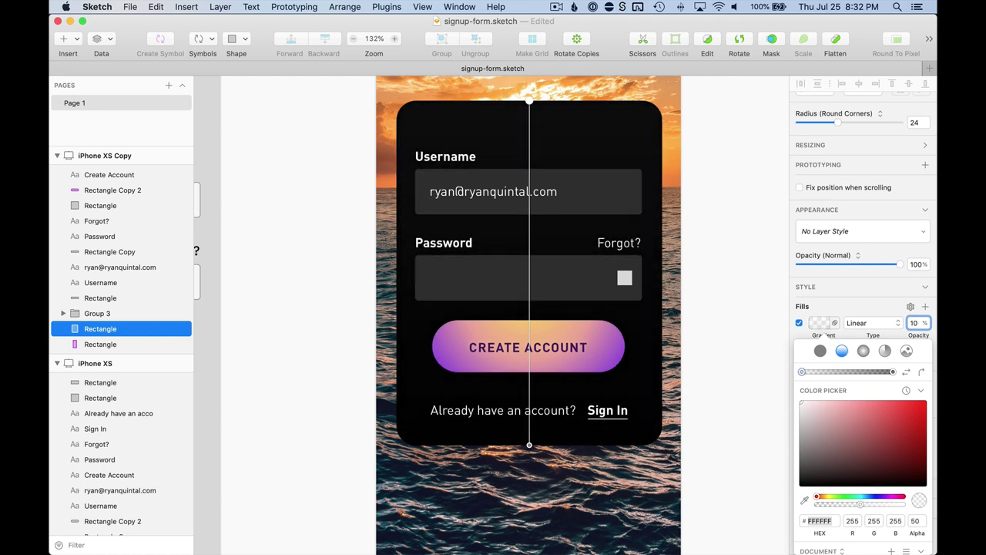
{"action": "key", "text": "shift+Up"}
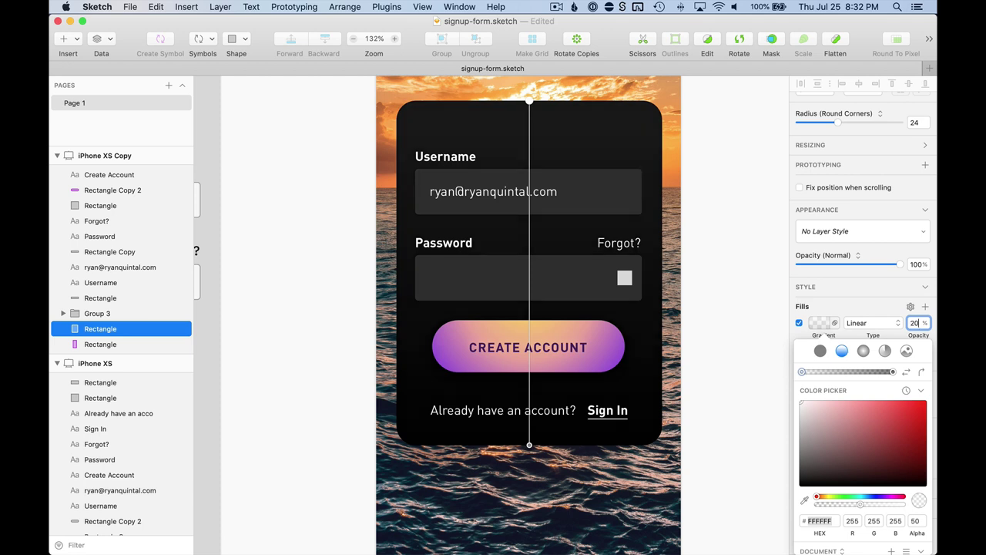
{"action": "key", "text": "shift+Up"}
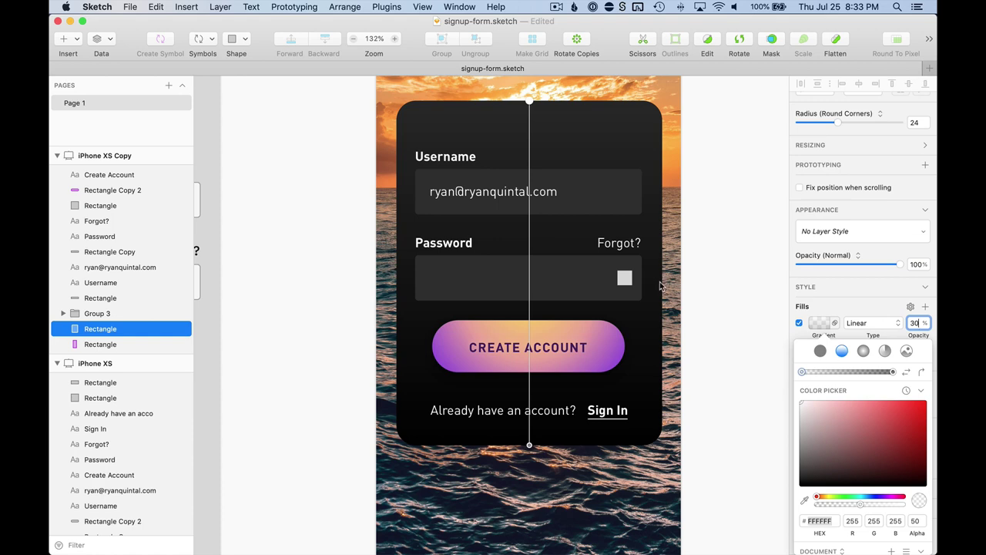
{"action": "left_click", "coordinate": [741, 279]}
Step: Increase the black form card's corner radius to 32
{"action": "scroll", "coordinate": [722, 311], "scroll_direction": "down", "scroll_amount": 5}
{"action": "left_click", "coordinate": [723, 311]}
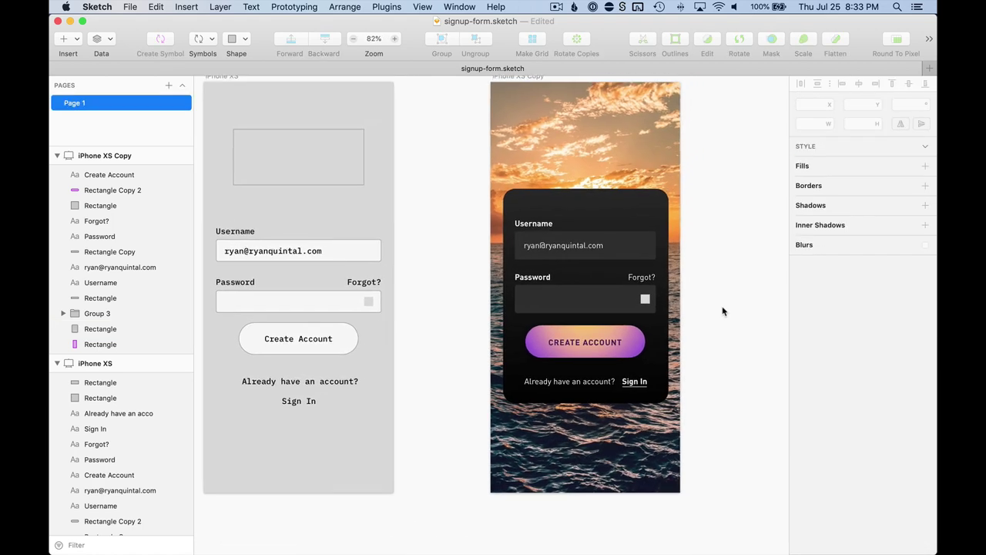
{"action": "left_click", "coordinate": [638, 212]}
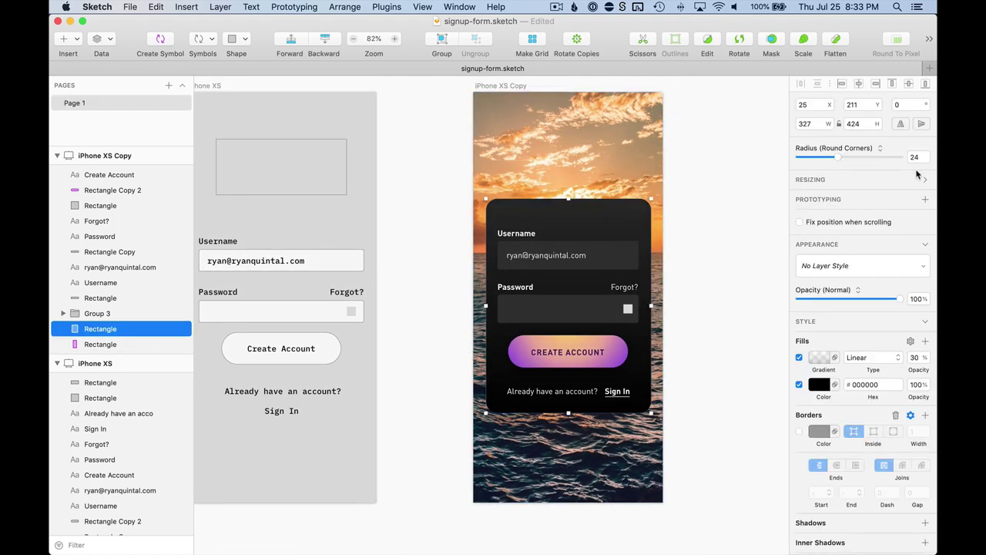
{"action": "type", "text": "32"}
{"action": "key", "text": "Return"}
{"action": "scroll", "coordinate": [676, 206], "scroll_direction": "up", "scroll_amount": 3}
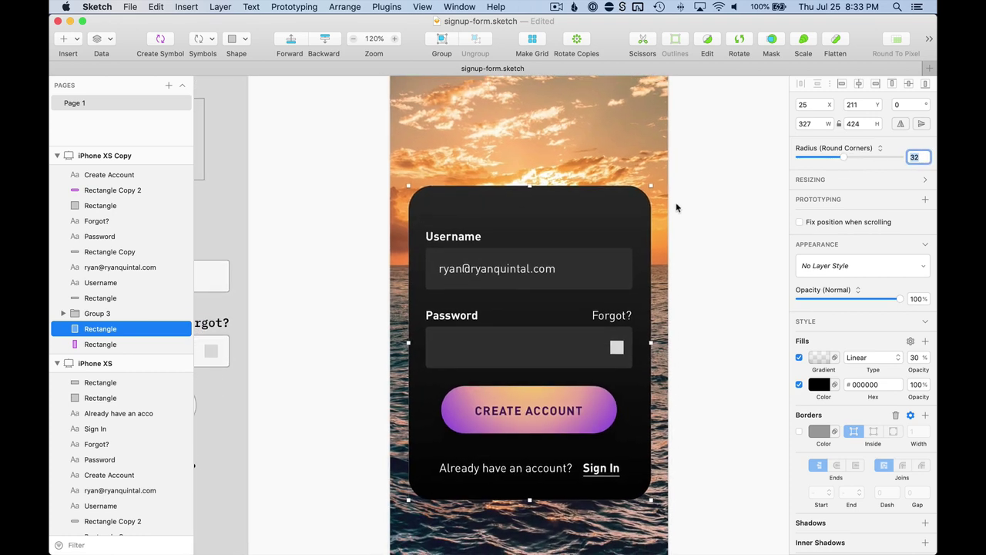
{"action": "left_click", "coordinate": [722, 195]}
{"action": "scroll", "coordinate": [722, 195], "scroll_direction": "down", "scroll_amount": 3}
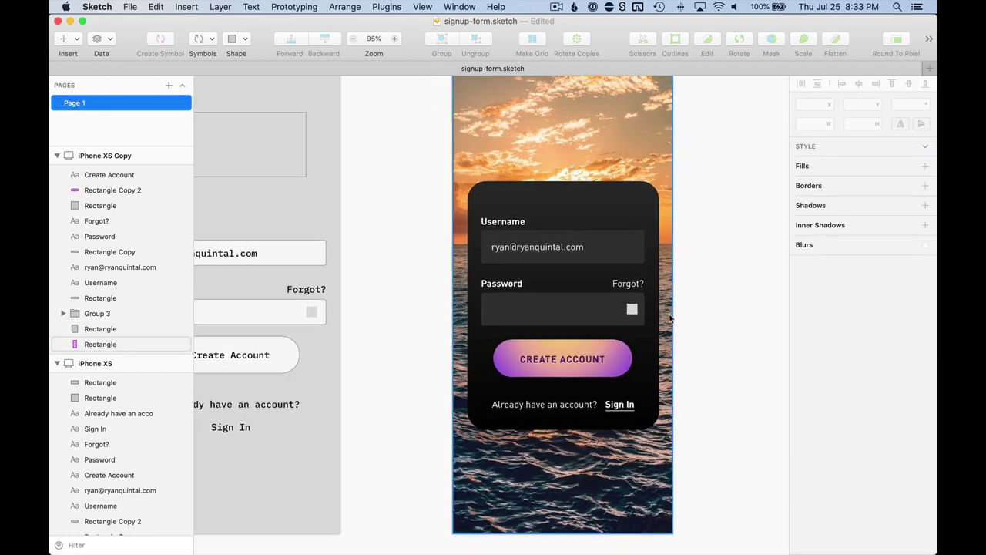
{"action": "left_click", "coordinate": [697, 339]}
Step: Colour the Sign In text pink D88FA7, eyedropped from the Create Account button
{"action": "left_click", "coordinate": [640, 361]}
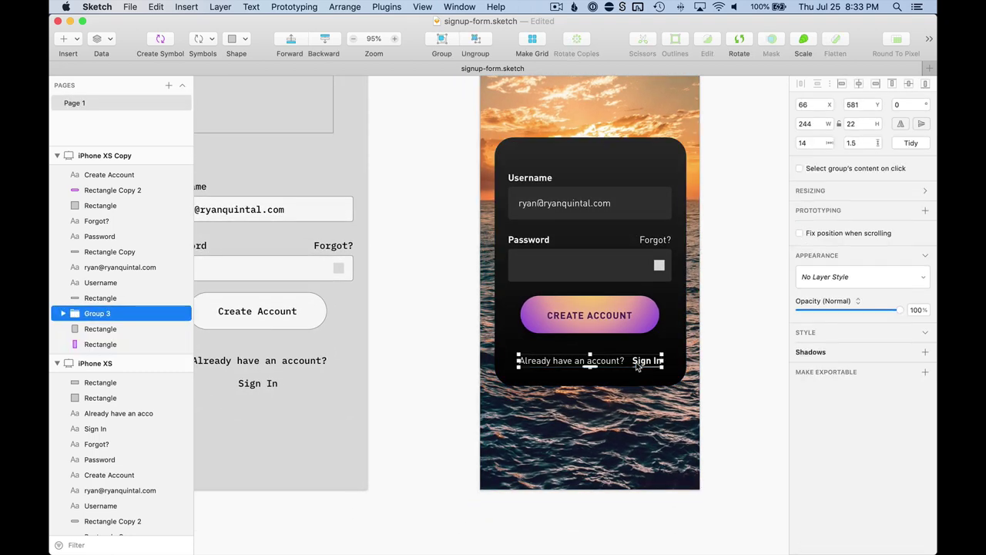
{"action": "scroll", "coordinate": [645, 359], "scroll_direction": "up", "scroll_amount": 5}
{"action": "double_click", "coordinate": [650, 362]}
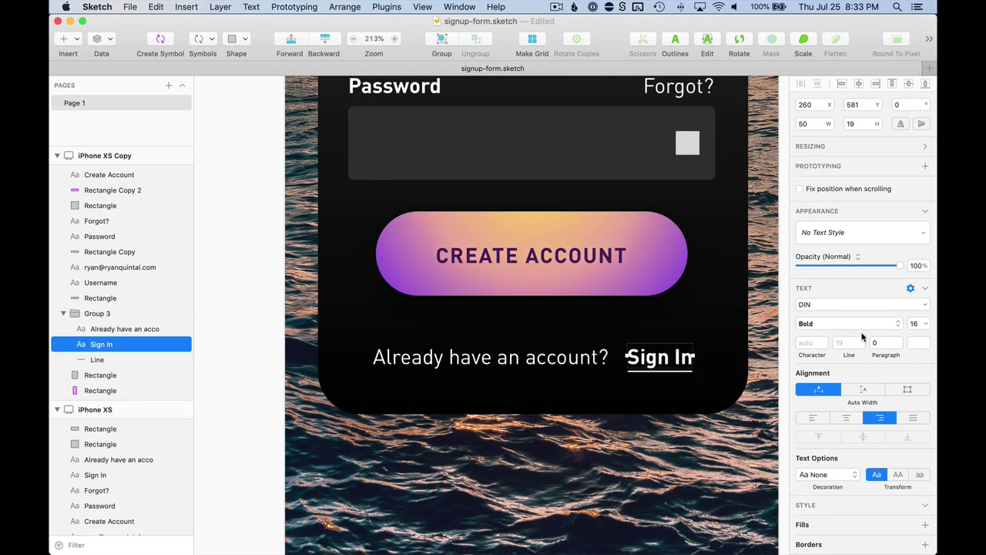
{"action": "left_click", "coordinate": [919, 342]}
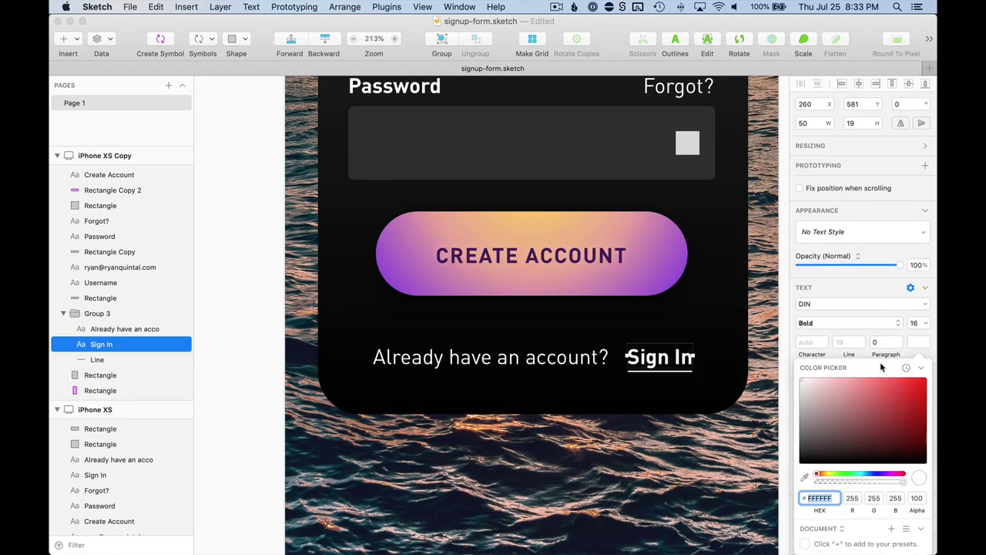
{"action": "left_click", "coordinate": [804, 477]}
{"action": "left_click", "coordinate": [647, 231]}
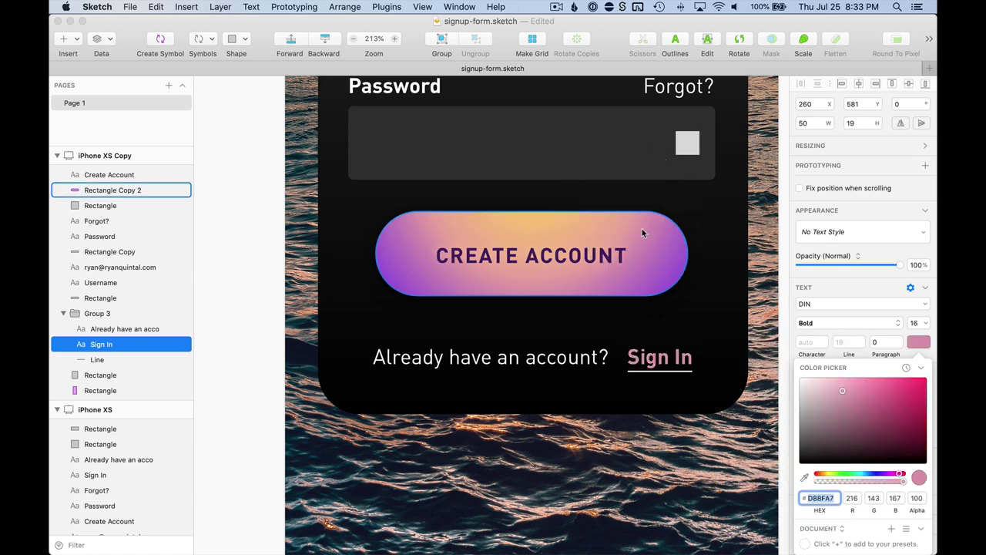
{"action": "scroll", "coordinate": [659, 366], "scroll_direction": "up", "scroll_amount": 5}
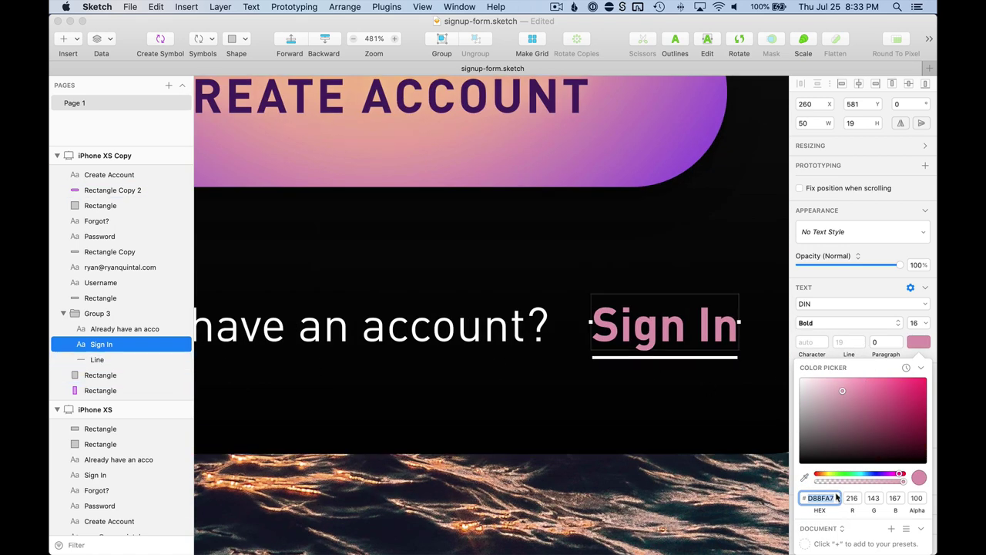
Step: Give the underline beneath Sign In the same pink
{"action": "left_click", "coordinate": [699, 359]}
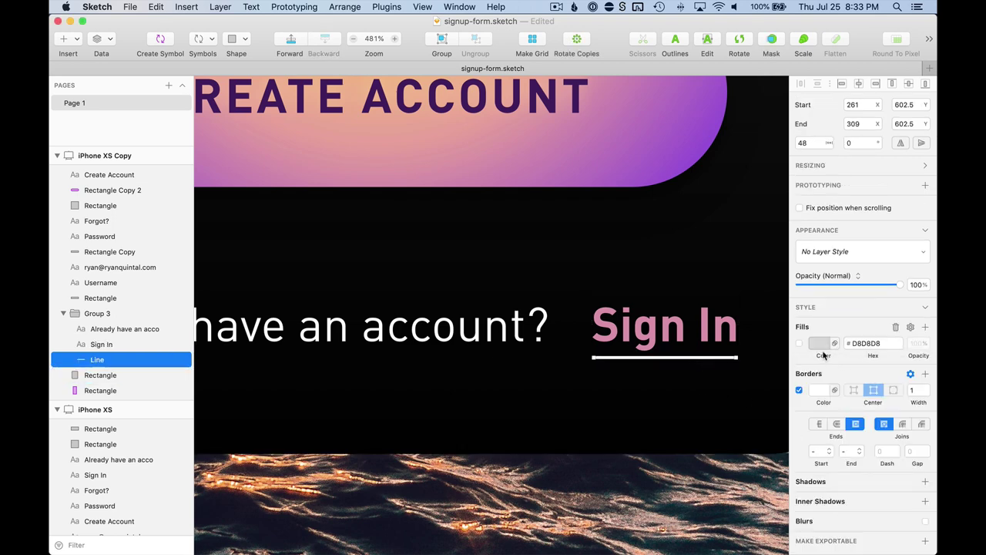
{"action": "left_click", "coordinate": [816, 390]}
{"action": "left_click", "coordinate": [804, 543]}
{"action": "left_click", "coordinate": [718, 260]}
{"action": "scroll", "coordinate": [718, 262], "scroll_direction": "down", "scroll_amount": 8}
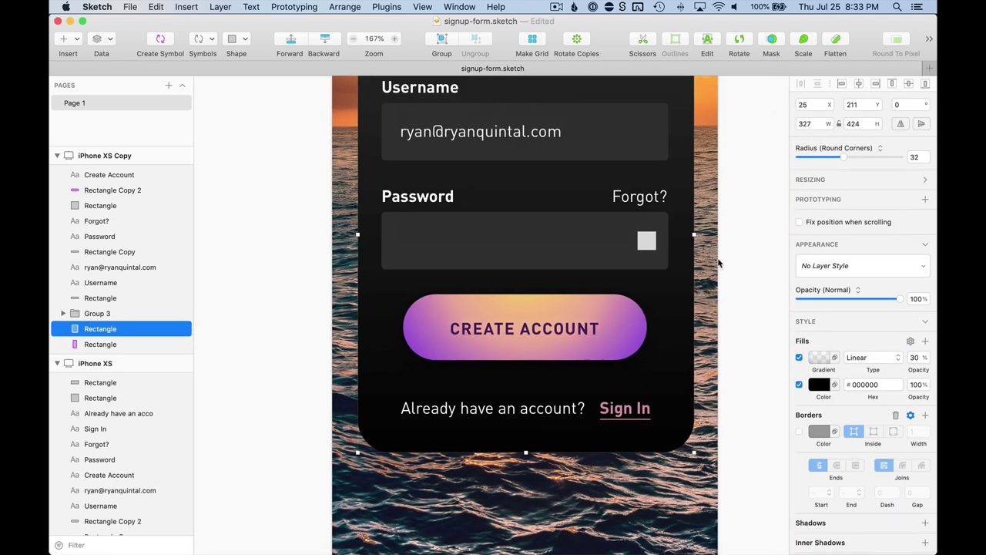
{"action": "scroll", "coordinate": [718, 264], "scroll_direction": "down", "scroll_amount": 3}
{"action": "left_click", "coordinate": [758, 221]}
Step: Colour the Forgot? text the same pink from the document swatch
{"action": "scroll", "coordinate": [758, 221], "scroll_direction": "right", "scroll_amount": 2}
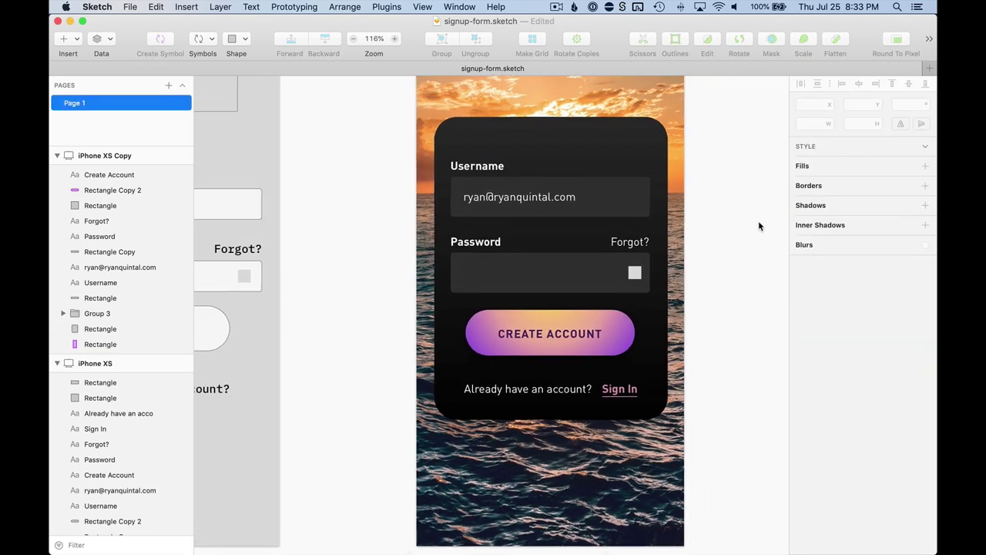
{"action": "scroll", "coordinate": [621, 243], "scroll_direction": "down", "scroll_amount": 2}
{"action": "left_click", "coordinate": [621, 243]}
{"action": "scroll", "coordinate": [701, 339], "scroll_direction": "up", "scroll_amount": 3}
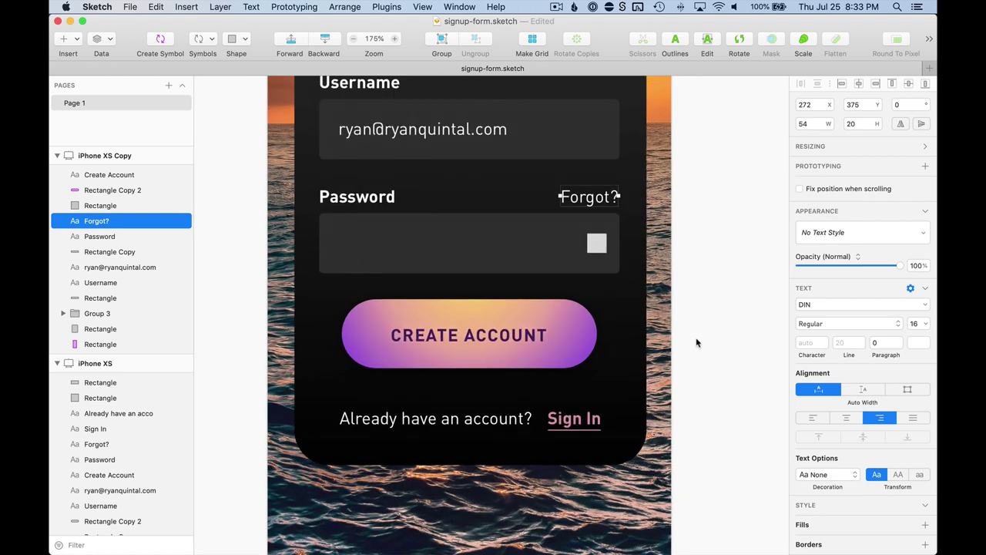
{"action": "left_click", "coordinate": [915, 344]}
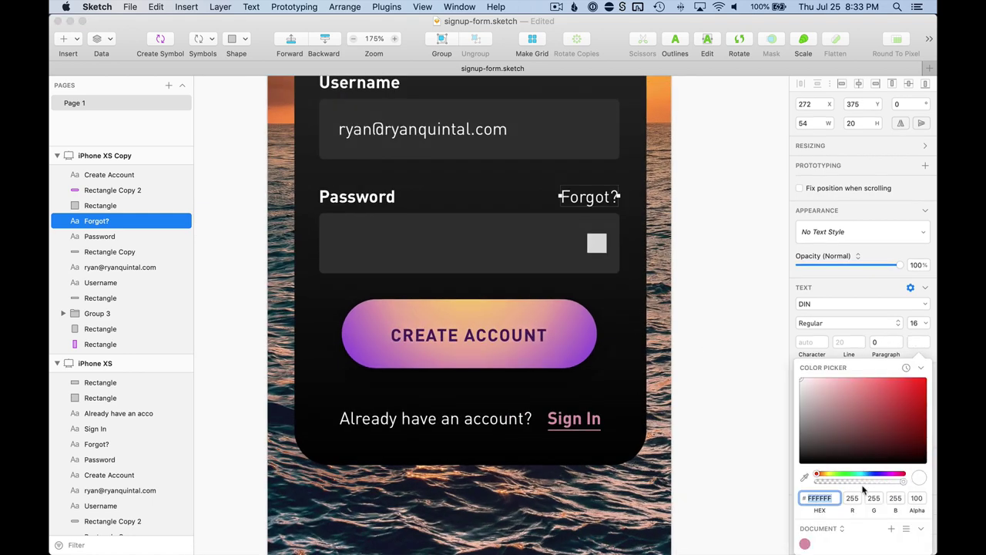
{"action": "left_click", "coordinate": [805, 544]}
{"action": "key", "text": "Escape"}
Step: Enlarge the dark card behind the form evenly to about 351×454
{"action": "scroll", "coordinate": [708, 237], "scroll_direction": "down", "scroll_amount": 3}
{"action": "key", "text": "Escape"}
{"action": "scroll", "coordinate": [709, 237], "scroll_direction": "down", "scroll_amount": 3}
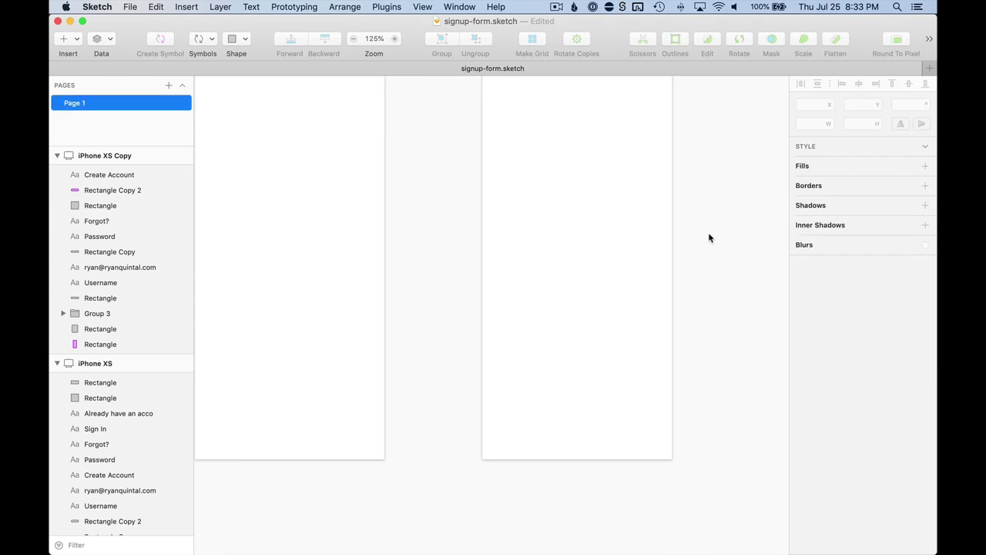
{"action": "scroll", "coordinate": [709, 238], "scroll_direction": "down", "scroll_amount": 2}
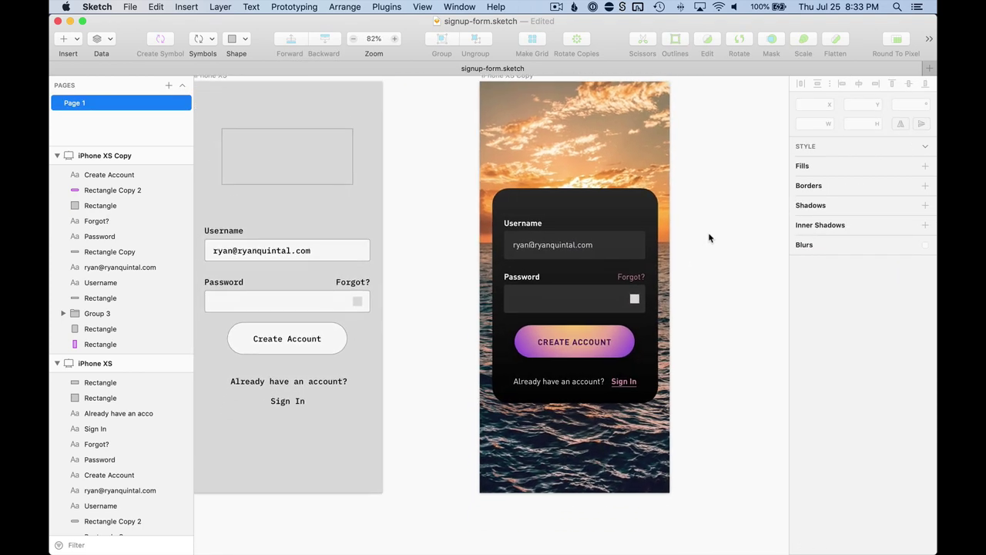
{"action": "left_click", "coordinate": [643, 205]}
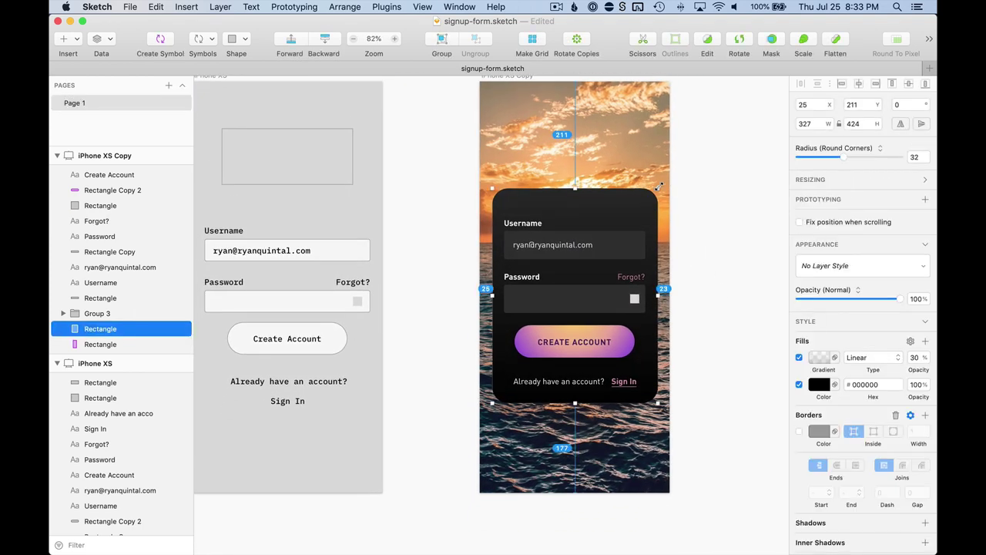
{"action": "left_click_drag", "start_coordinate": [657, 187], "coordinate": [664, 183]}
{"action": "left_click", "coordinate": [690, 174]}
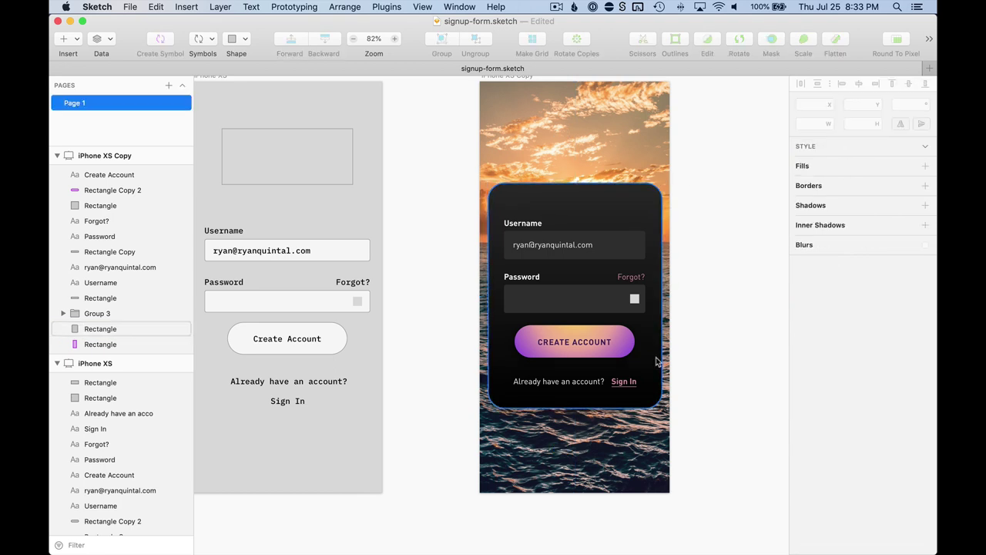
Step: Try widening the Create Account button to 279 px, then undo the widening
{"action": "scroll", "coordinate": [611, 301], "scroll_direction": "up", "scroll_amount": 5}
{"action": "scroll", "coordinate": [611, 296], "scroll_direction": "down", "scroll_amount": 3}
{"action": "left_click", "coordinate": [584, 370]}
{"action": "left_click", "coordinate": [607, 355], "text": "shift"}
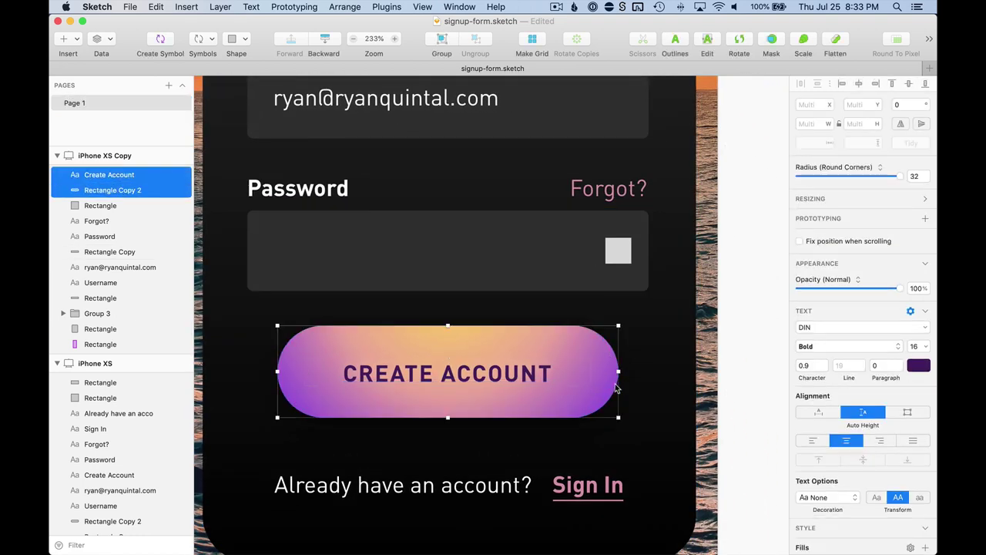
{"action": "left_click_drag", "start_coordinate": [617, 372], "coordinate": [646, 372]}
{"action": "scroll", "coordinate": [647, 373], "scroll_direction": "down", "scroll_amount": 5}
{"action": "left_click", "coordinate": [727, 341]}
{"action": "scroll", "coordinate": [727, 342], "scroll_direction": "down", "scroll_amount": 5}
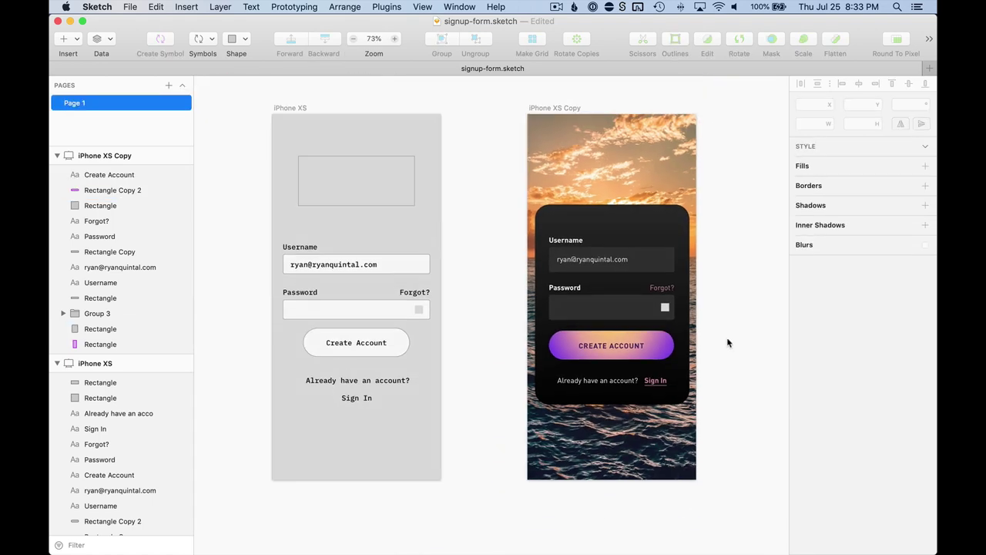
{"action": "scroll", "coordinate": [726, 342], "scroll_direction": "down", "scroll_amount": 2}
{"action": "scroll", "coordinate": [726, 342], "scroll_direction": "right", "scroll_amount": 2}
{"action": "key", "text": "super+z"}
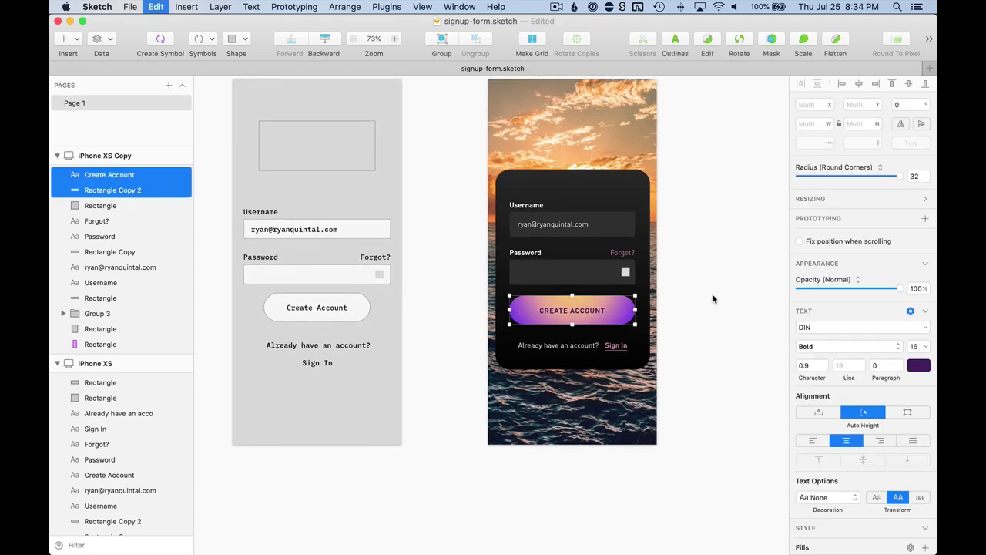
{"action": "key", "text": "super+z"}
Step: Clear the selection and pick the small square in the password field
{"action": "left_click", "coordinate": [709, 299]}
{"action": "scroll", "coordinate": [678, 311], "scroll_direction": "up", "scroll_amount": 10}
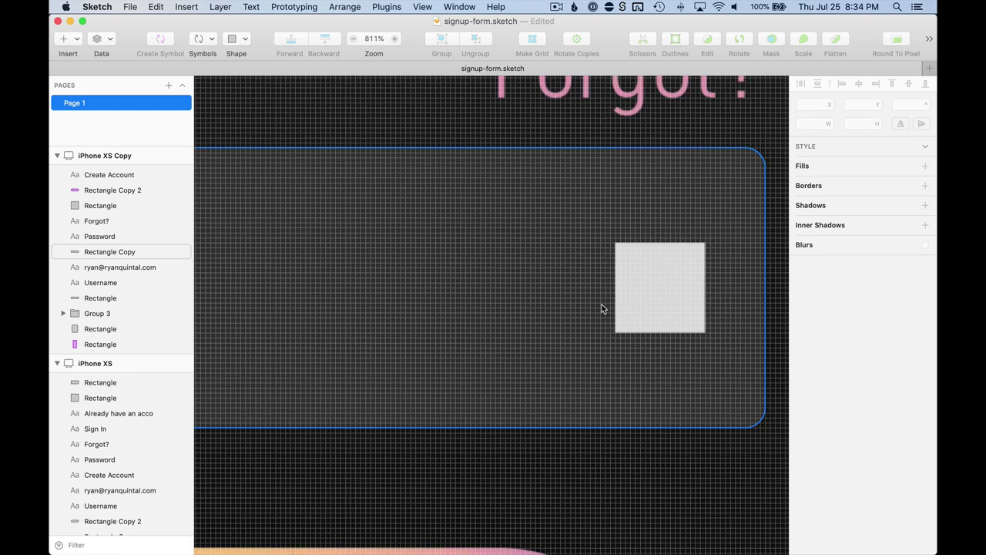
{"action": "left_click", "coordinate": [652, 295]}
{"action": "scroll", "coordinate": [652, 293], "scroll_direction": "down", "scroll_amount": 3}
{"action": "scroll", "coordinate": [411, 288], "scroll_direction": "up", "scroll_amount": 4}
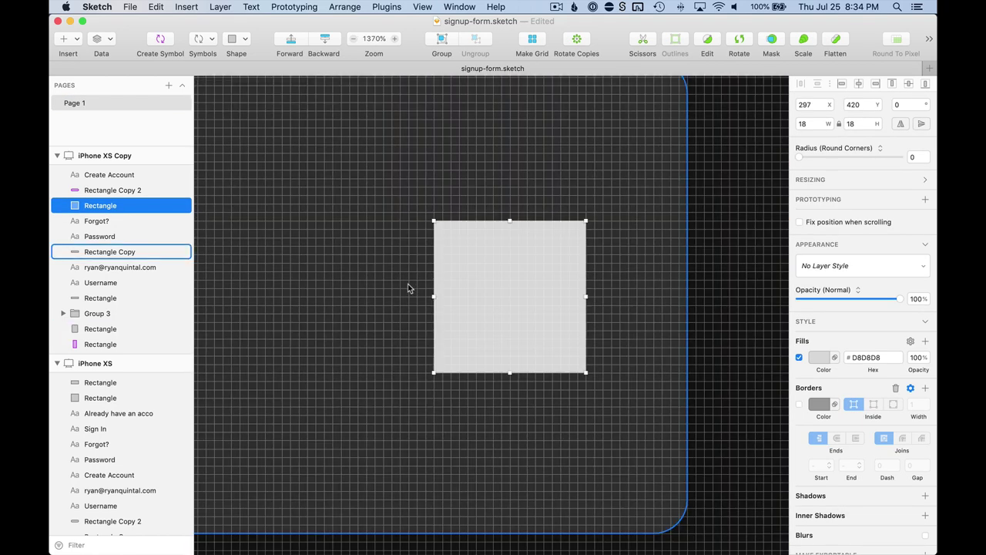
Step: Replace the small square with a new oval sized 32×24
{"action": "key", "text": "BackSpace"}
{"action": "key", "text": "r"}
{"action": "left_click_drag", "start_coordinate": [292, 205], "coordinate": [614, 425]}
{"action": "scroll", "coordinate": [522, 308], "scroll_direction": "down", "scroll_amount": 5}
{"action": "left_click_drag", "start_coordinate": [494, 302], "coordinate": [490, 309]}
{"action": "scroll", "coordinate": [491, 310], "scroll_direction": "up", "scroll_amount": 5}
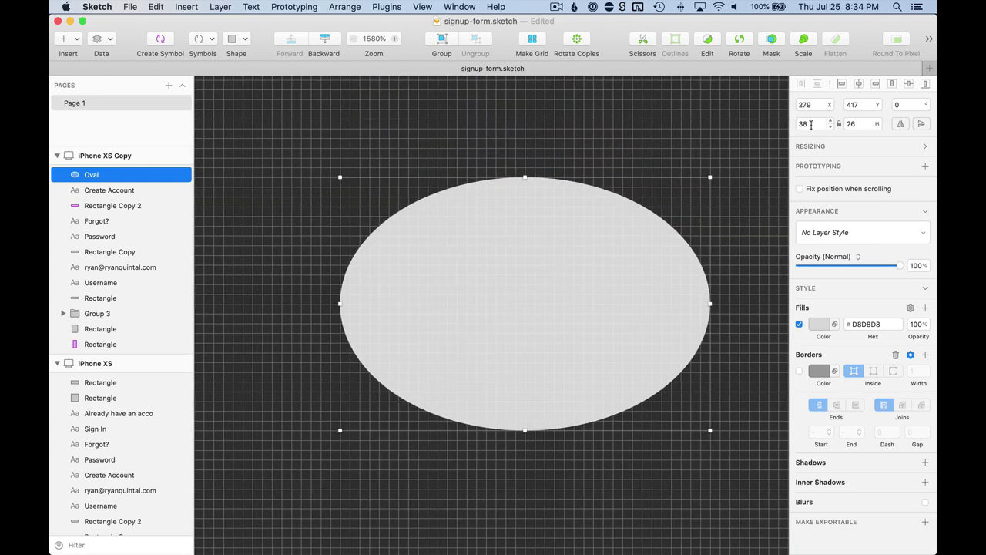
{"action": "left_click", "coordinate": [813, 124]}
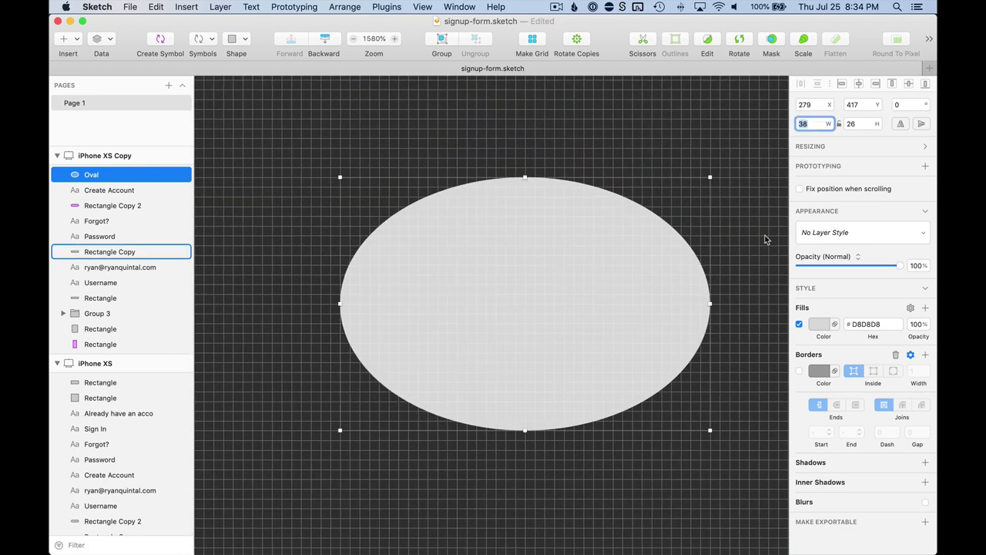
{"action": "type", "text": "32"}
{"action": "key", "text": "Return"}
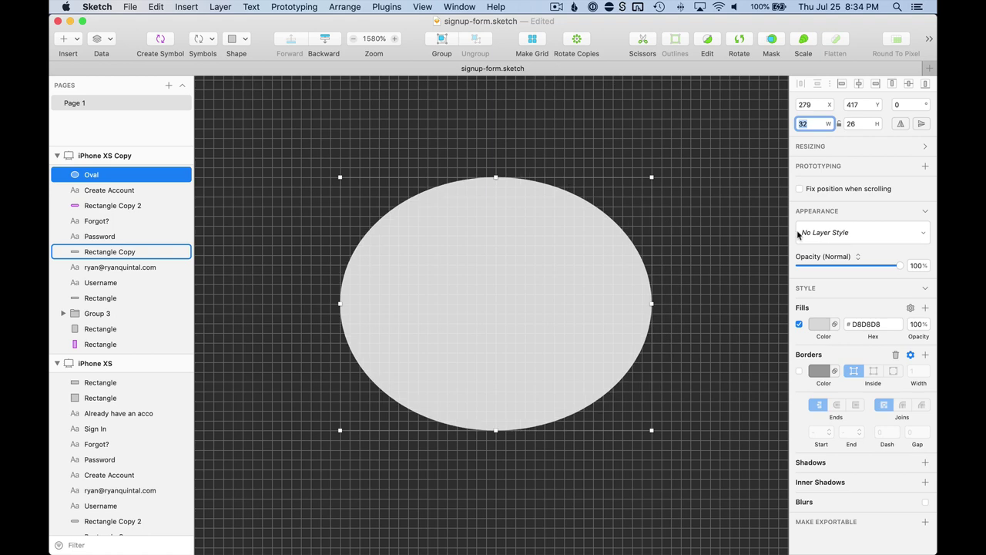
{"action": "left_click", "coordinate": [879, 123]}
{"action": "type", "text": "24"}
{"action": "key", "text": "Return"}
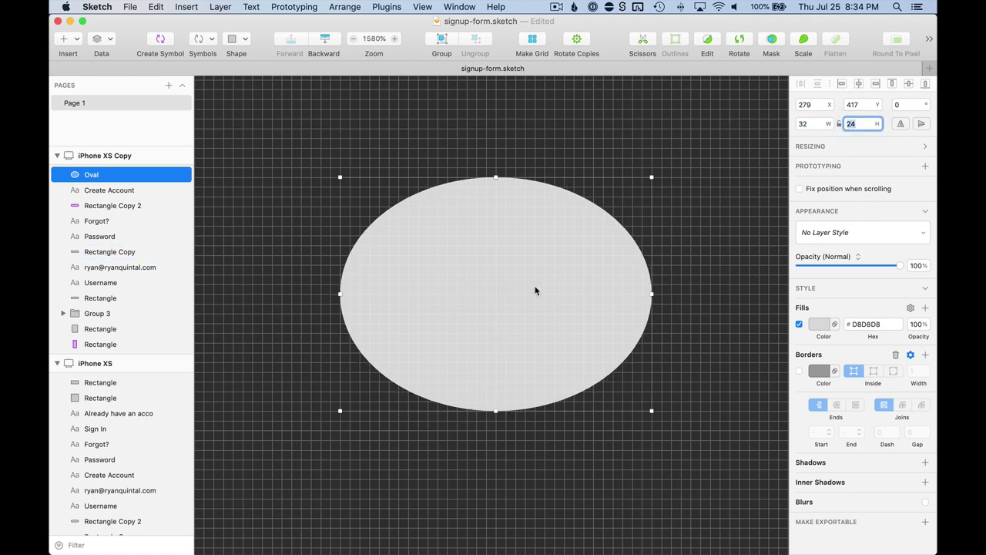
Step: Turn the oval's left and right sides into sharp points for an eye shape
{"action": "double_click", "coordinate": [579, 298]}
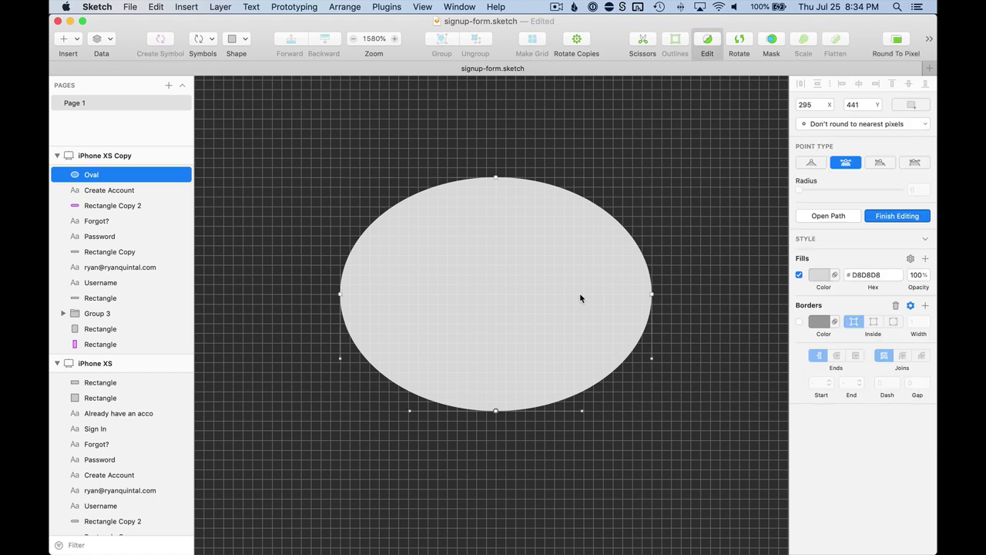
{"action": "left_click", "coordinate": [652, 296]}
{"action": "left_click_drag", "start_coordinate": [655, 233], "coordinate": [654, 285]}
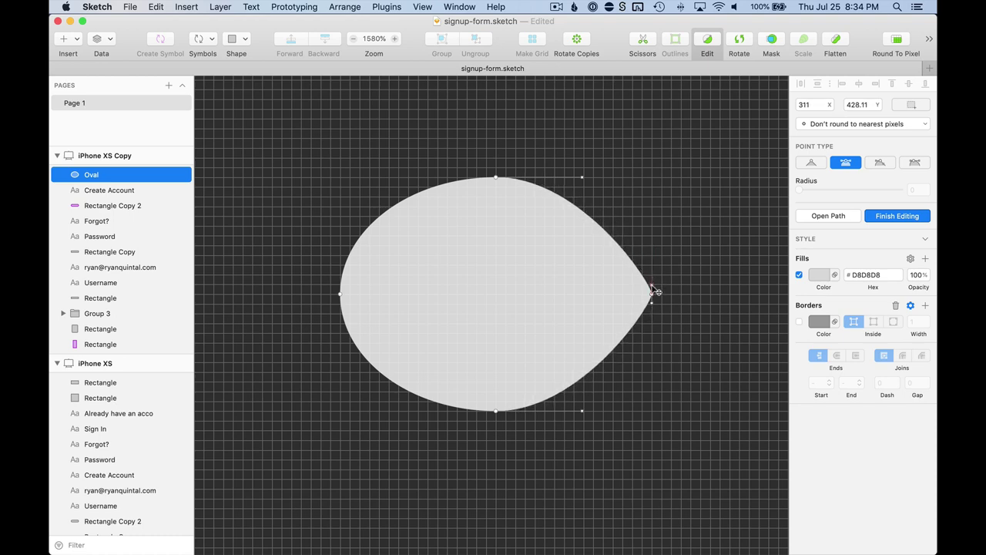
{"action": "left_click", "coordinate": [340, 295]}
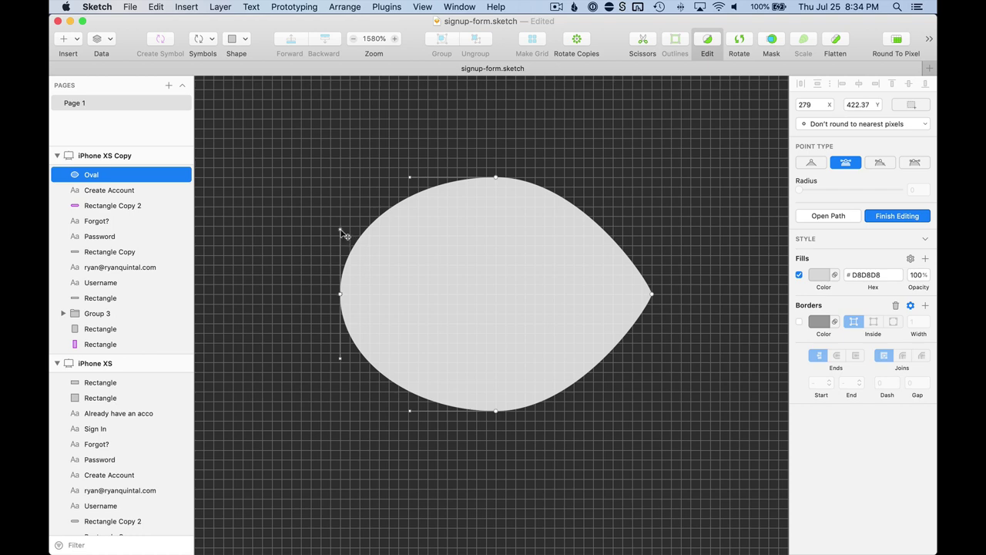
{"action": "left_click_drag", "start_coordinate": [345, 236], "coordinate": [343, 290]}
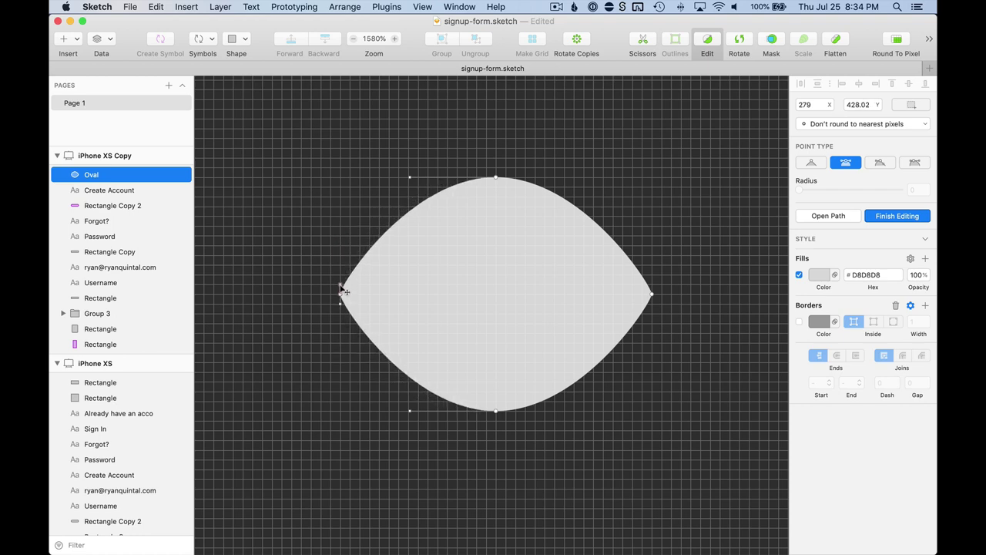
{"action": "left_click", "coordinate": [514, 292]}
Step: Draw a 16×16 circle inside the eye and fill it red #CB5F5F
{"action": "key", "text": "o"}
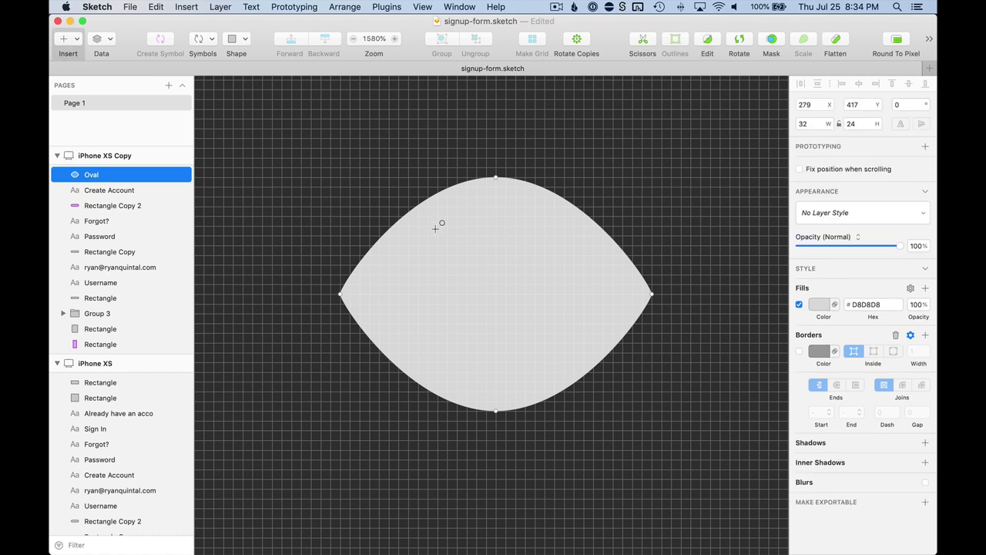
{"action": "left_click_drag", "start_coordinate": [417, 218], "coordinate": [570, 376]}
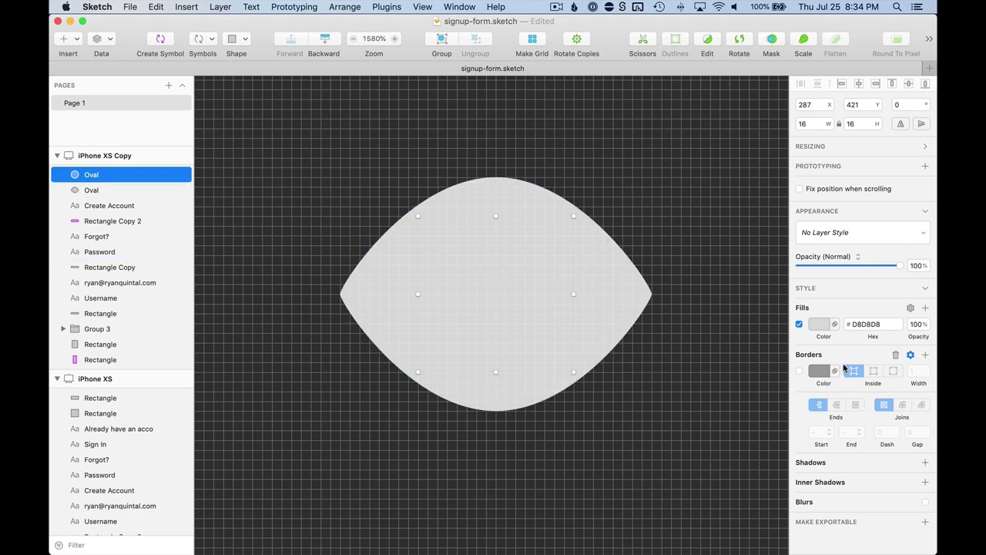
{"action": "left_click", "coordinate": [819, 323]}
{"action": "left_click", "coordinate": [865, 400]}
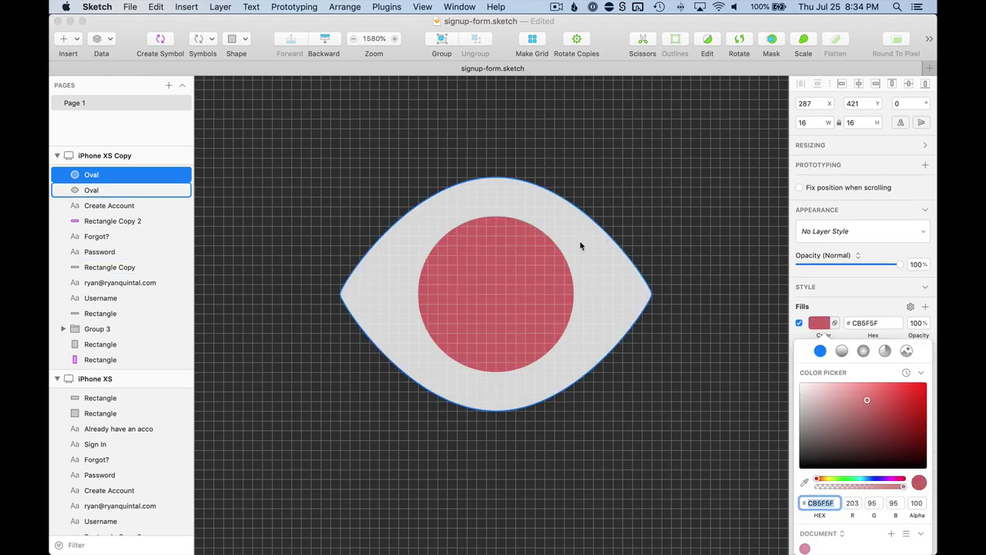
{"action": "left_click", "coordinate": [590, 360]}
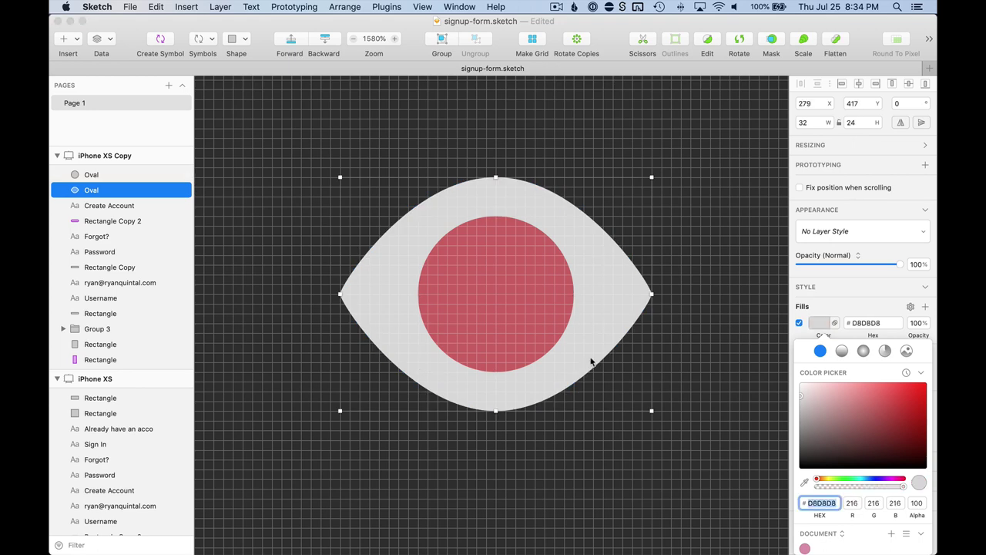
{"action": "left_click", "coordinate": [499, 297]}
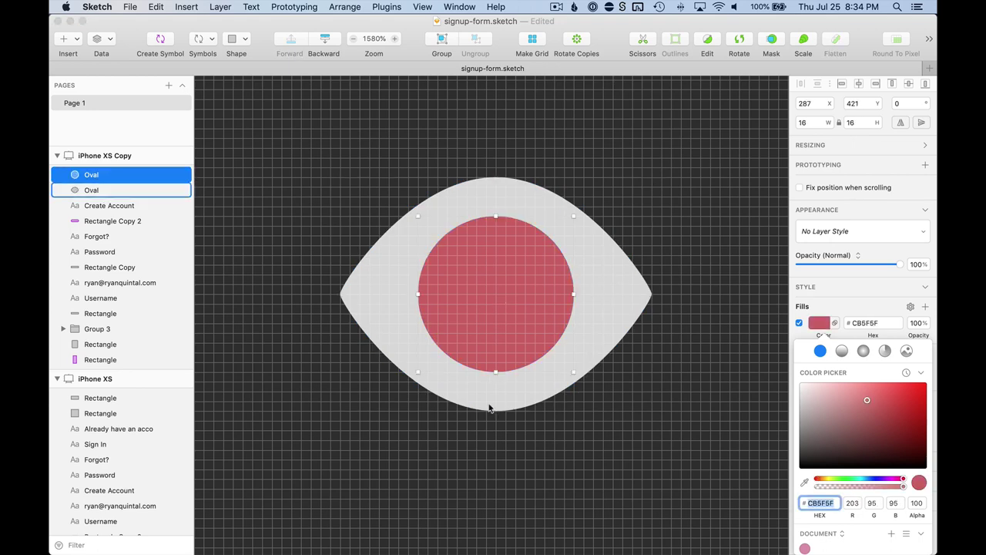
Step: Duplicate the circle, recolour the copy pale pink #EBB6B6 and shrink it toward the upper right
{"action": "key", "text": "super+d"}
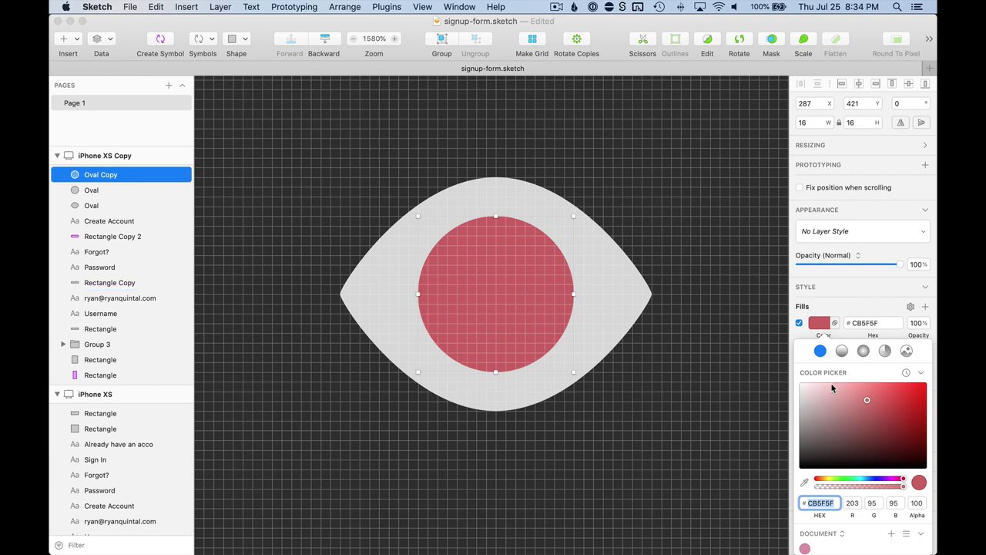
{"action": "left_click_drag", "start_coordinate": [832, 388], "coordinate": [830, 384]}
{"action": "left_click", "coordinate": [476, 290]}
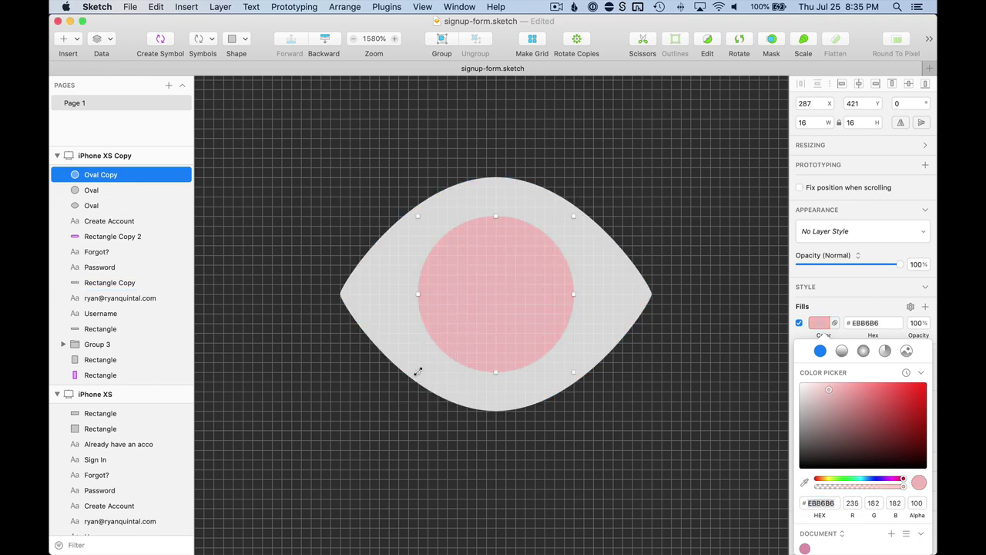
{"action": "left_click_drag", "start_coordinate": [417, 372], "coordinate": [506, 286]}
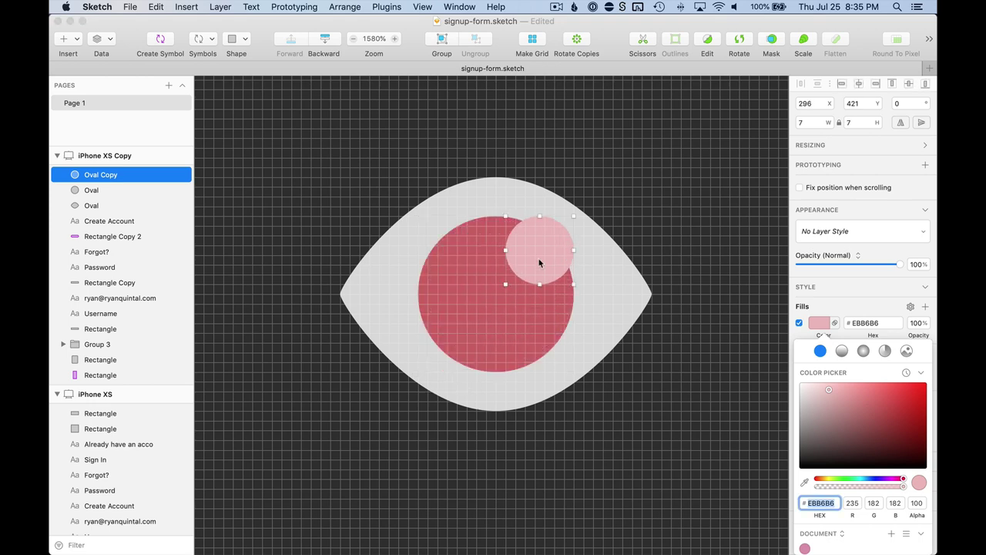
{"action": "scroll", "coordinate": [537, 268], "scroll_direction": "down", "scroll_amount": 5}
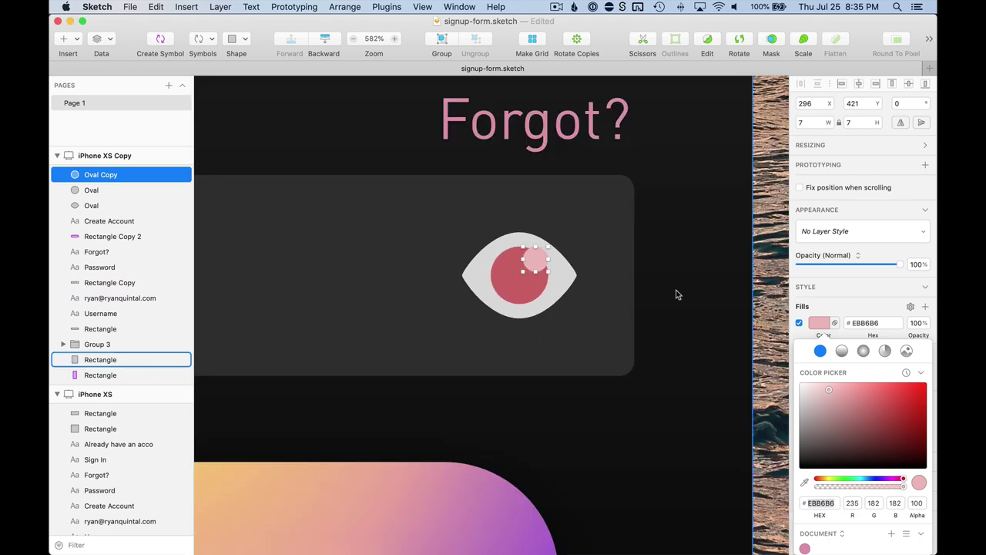
{"action": "left_click", "coordinate": [677, 289]}
{"action": "scroll", "coordinate": [548, 285], "scroll_direction": "up", "scroll_amount": 3}
{"action": "scroll", "coordinate": [548, 289], "scroll_direction": "up", "scroll_amount": 3}
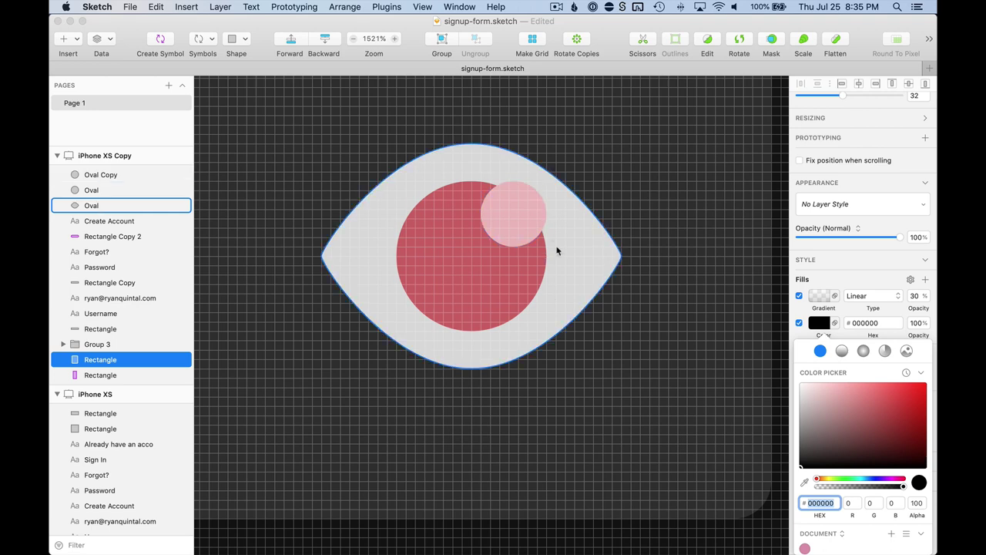
Step: Subtract the red circle from the eye shape
{"action": "left_click", "coordinate": [552, 269]}
{"action": "left_click", "coordinate": [467, 310]}
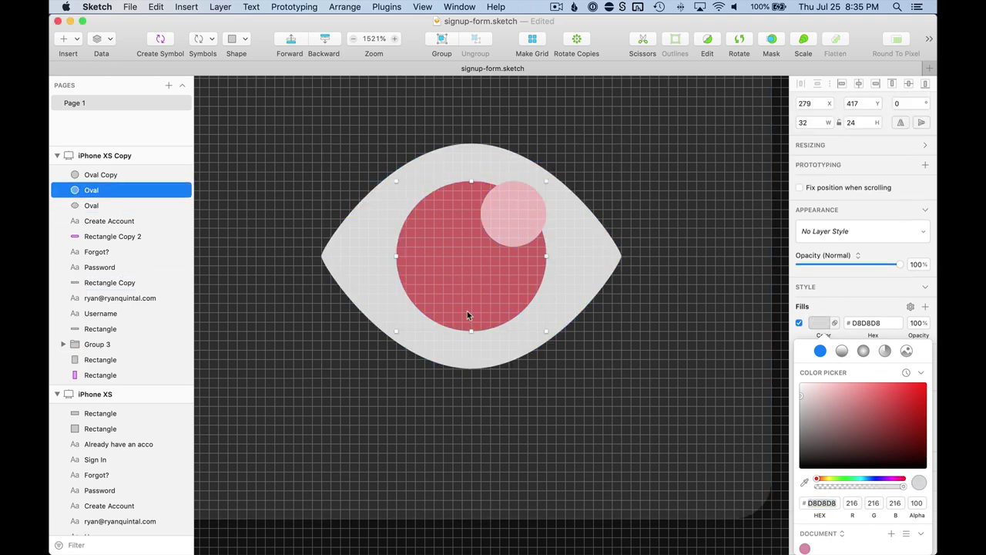
{"action": "left_click", "coordinate": [567, 296], "text": "shift"}
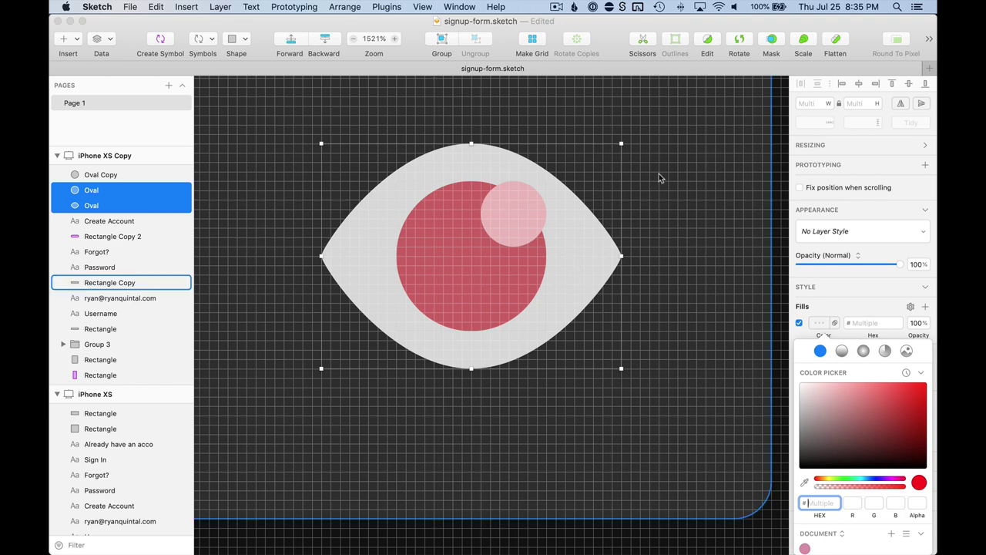
{"action": "left_click", "coordinate": [928, 40]}
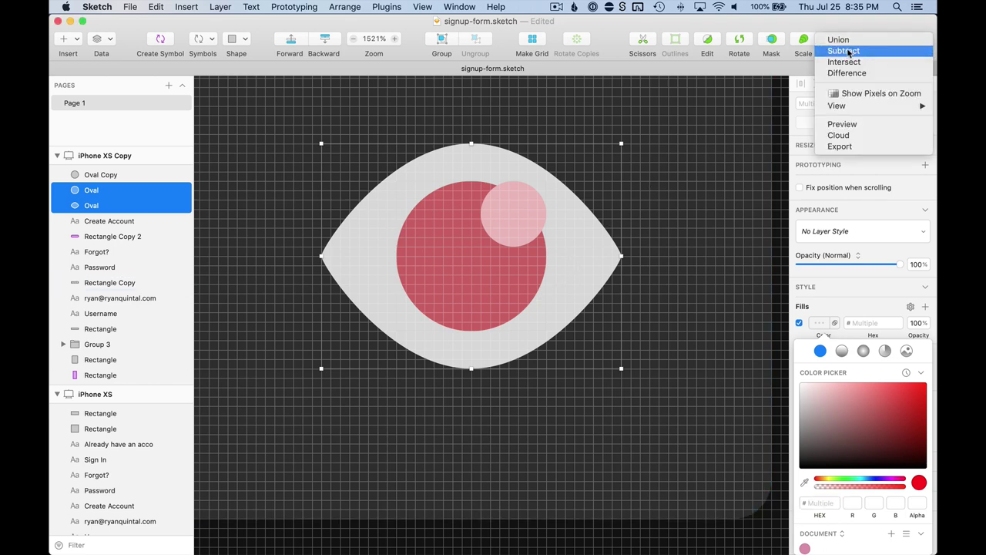
{"action": "left_click", "coordinate": [848, 51]}
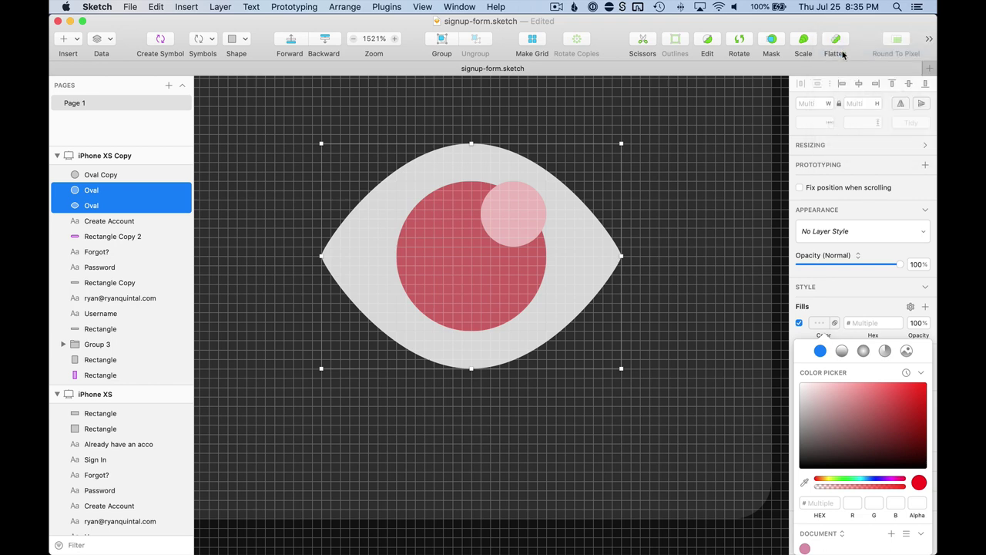
Step: Subtract the pink highlight circle from the eye ring as well
{"action": "left_click", "coordinate": [519, 212]}
{"action": "left_click", "coordinate": [567, 245], "text": "shift"}
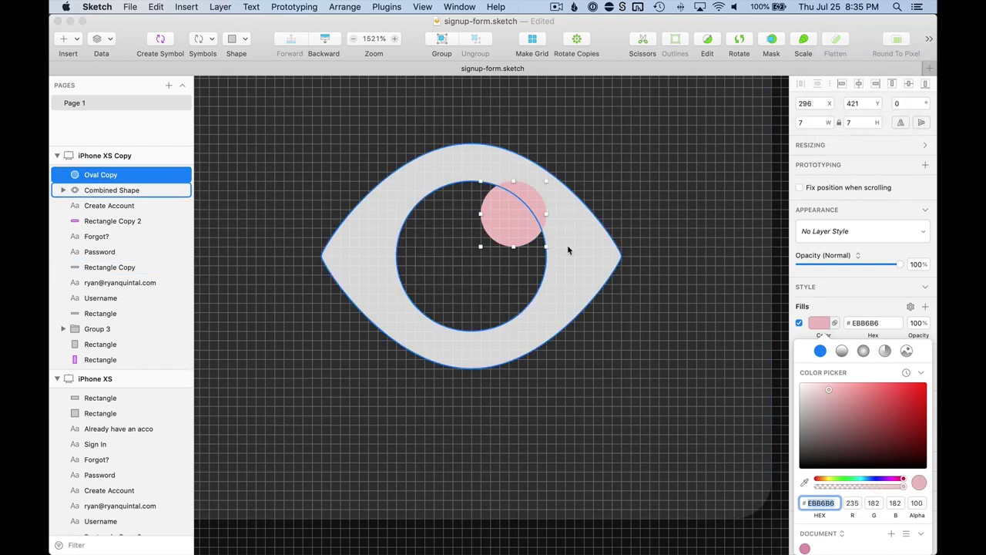
{"action": "left_click", "coordinate": [929, 43]}
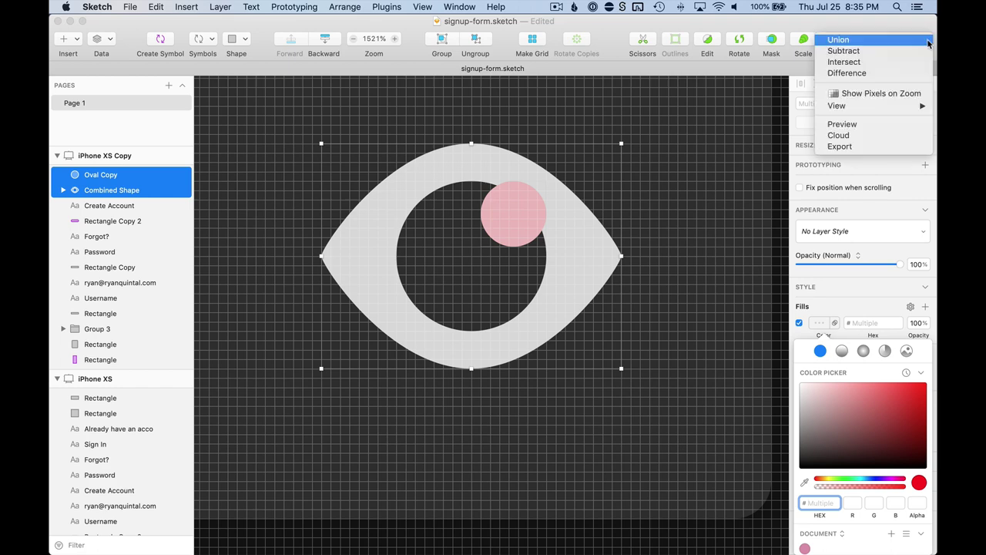
{"action": "left_click", "coordinate": [886, 49]}
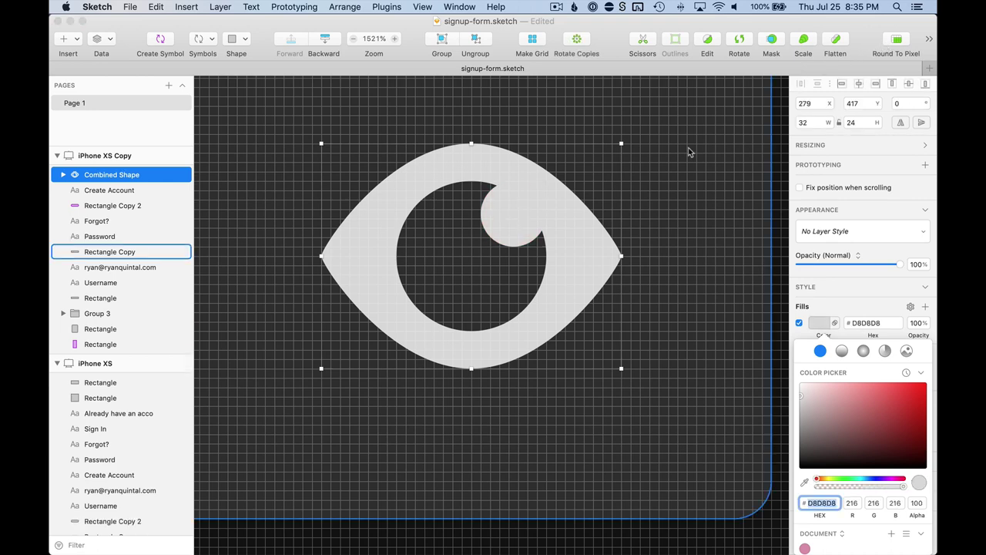
{"action": "scroll", "coordinate": [688, 148], "scroll_direction": "down", "scroll_amount": 10}
{"action": "scroll", "coordinate": [688, 152], "scroll_direction": "down", "scroll_amount": 3}
Step: Dismiss the colour picker and reselect the combined eye icon
{"action": "key", "text": "Escape"}
{"action": "scroll", "coordinate": [733, 139], "scroll_direction": "up", "scroll_amount": 2}
{"action": "left_click", "coordinate": [699, 231]}
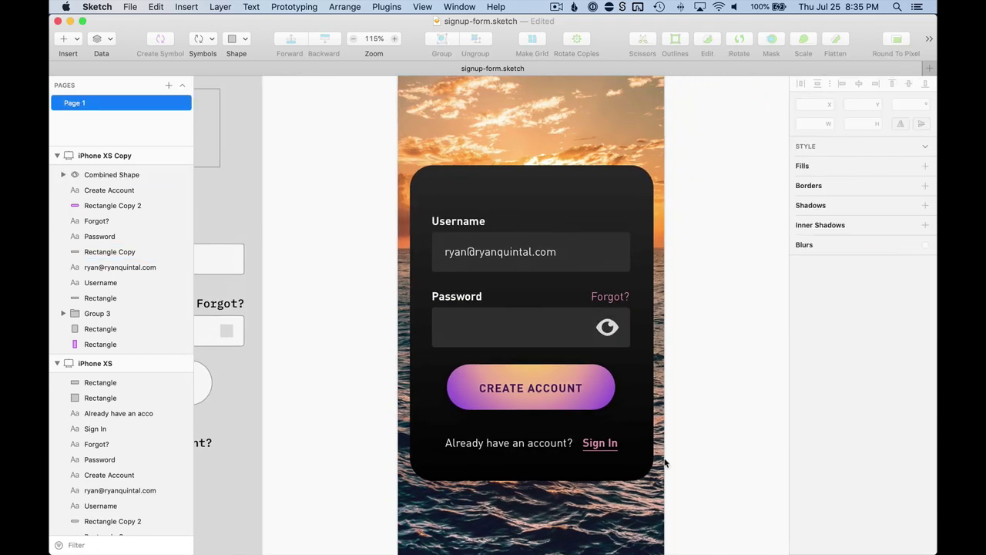
{"action": "scroll", "coordinate": [594, 347], "scroll_direction": "up", "scroll_amount": 4}
{"action": "left_click", "coordinate": [636, 306]}
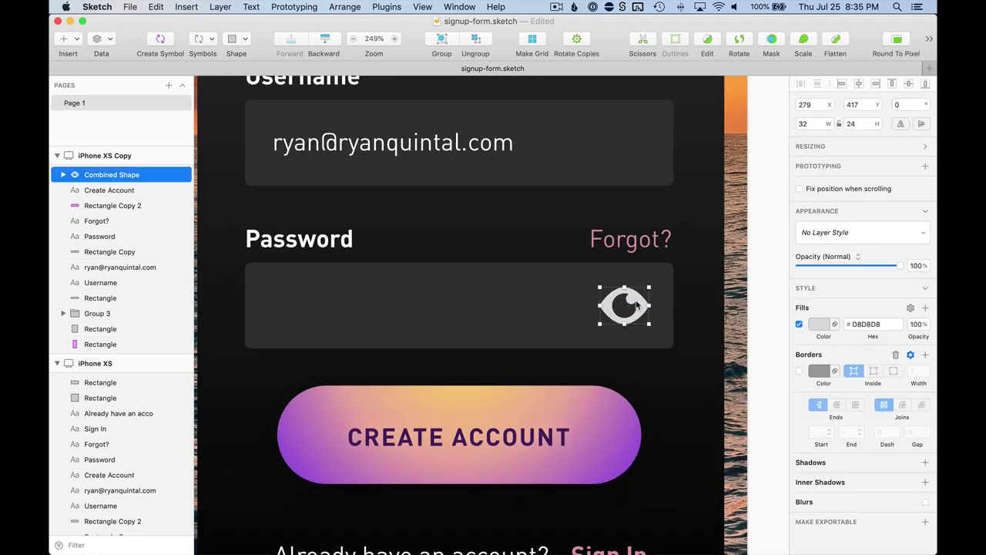
{"action": "scroll", "coordinate": [637, 306], "scroll_direction": "up", "scroll_amount": 4}
{"action": "scroll", "coordinate": [636, 308], "scroll_direction": "up", "scroll_amount": 4}
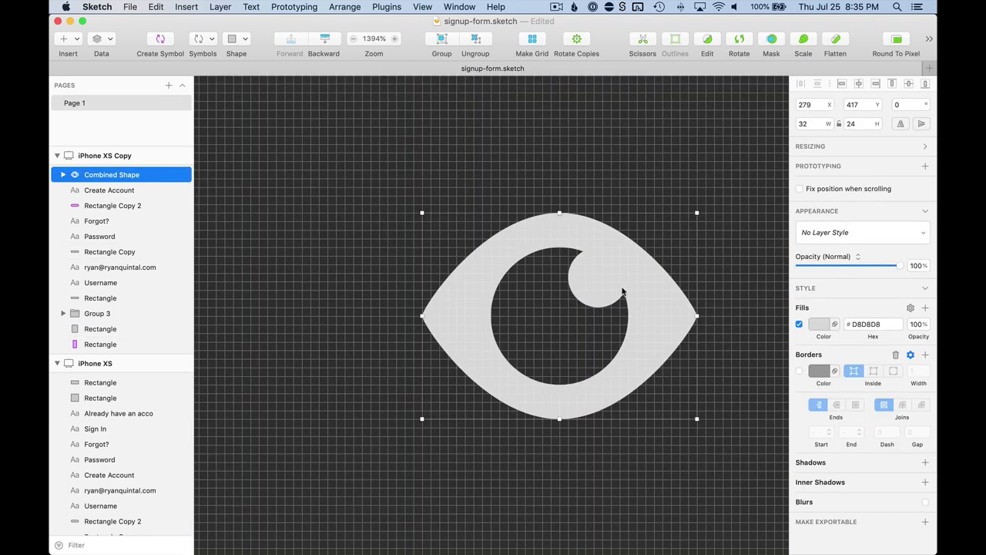
Step: Scale the eye icon to 28 px wide
{"action": "left_click", "coordinate": [802, 42]}
{"action": "left_click", "coordinate": [510, 136]}
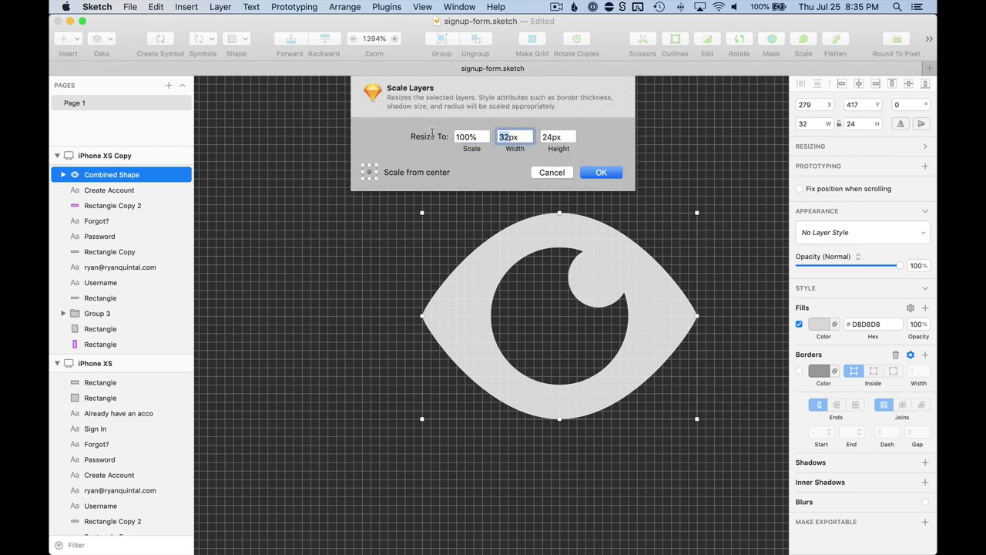
{"action": "type", "text": "28"}
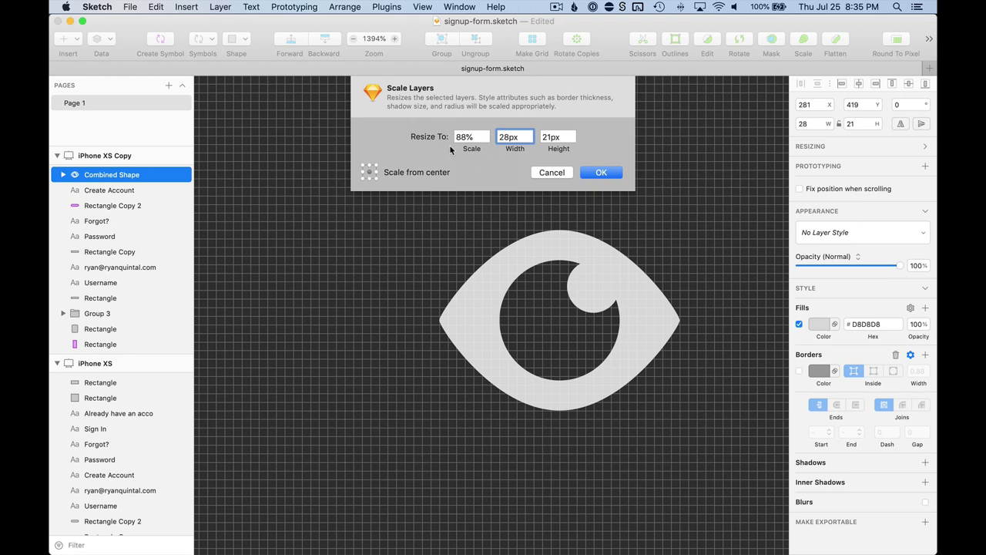
{"action": "left_click", "coordinate": [598, 173]}
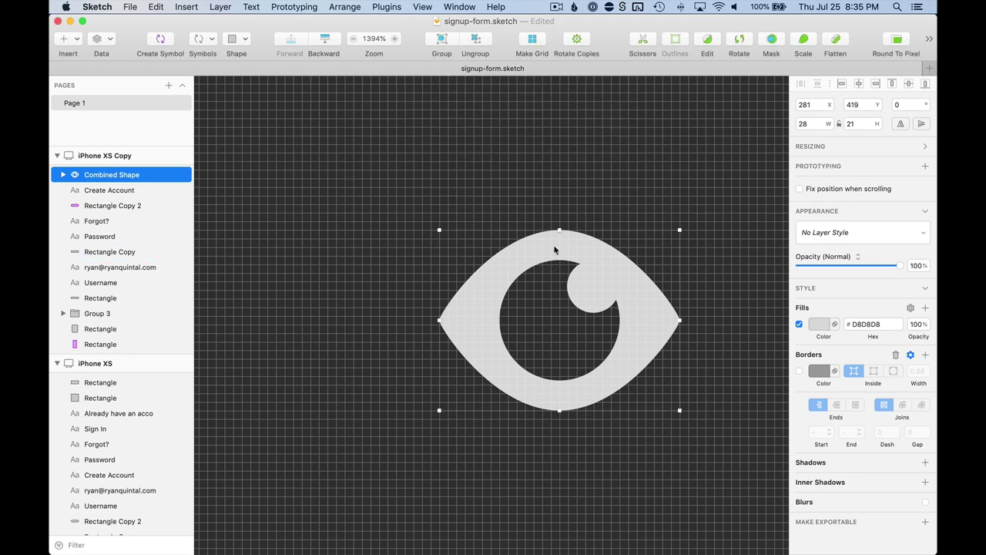
Step: Flatten the eye's outer oval and shrink its pupil hole to a 10×10 circle
{"action": "double_click", "coordinate": [555, 250]}
{"action": "double_click", "coordinate": [557, 238]}
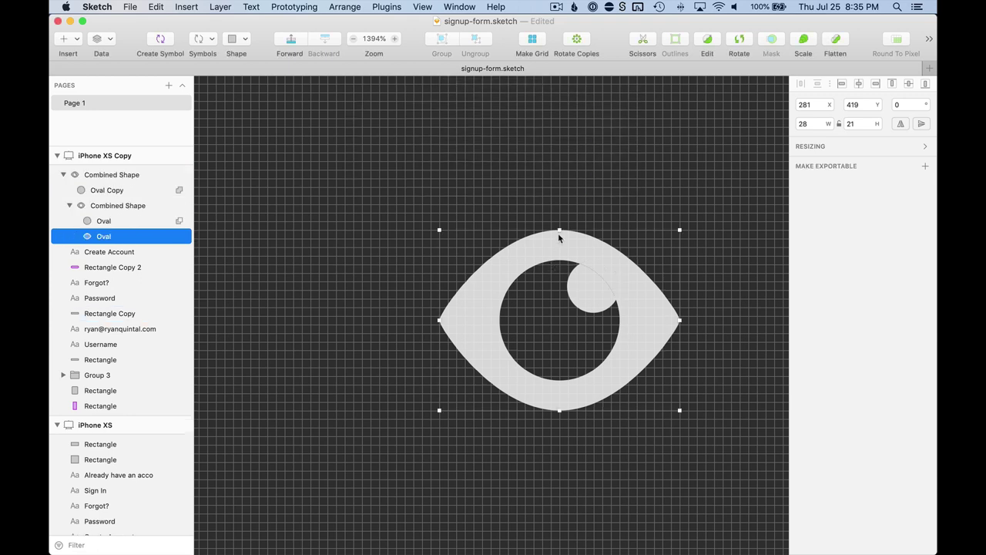
{"action": "left_click_drag", "start_coordinate": [560, 229], "coordinate": [559, 251]}
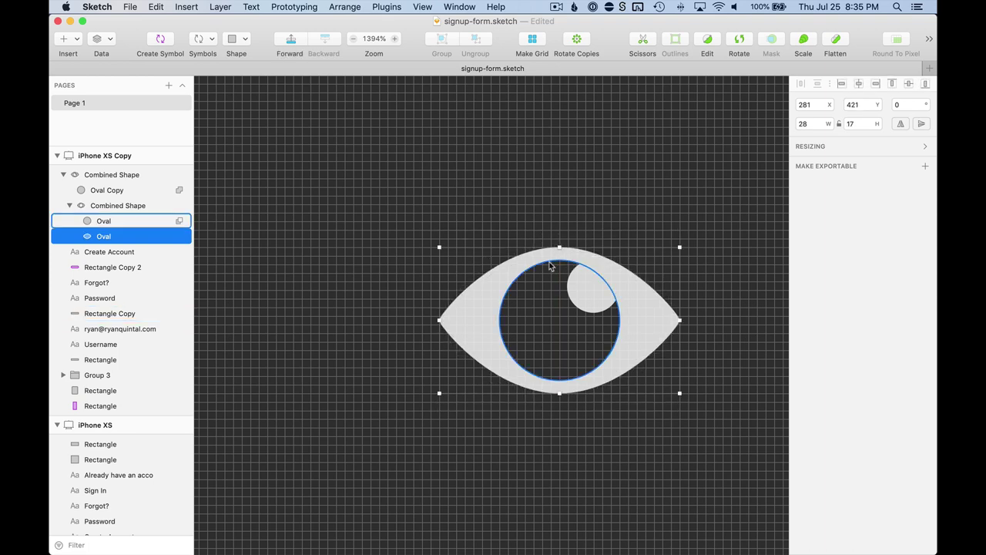
{"action": "left_click", "coordinate": [609, 271]}
{"action": "left_click_drag", "start_coordinate": [618, 261], "coordinate": [607, 268]}
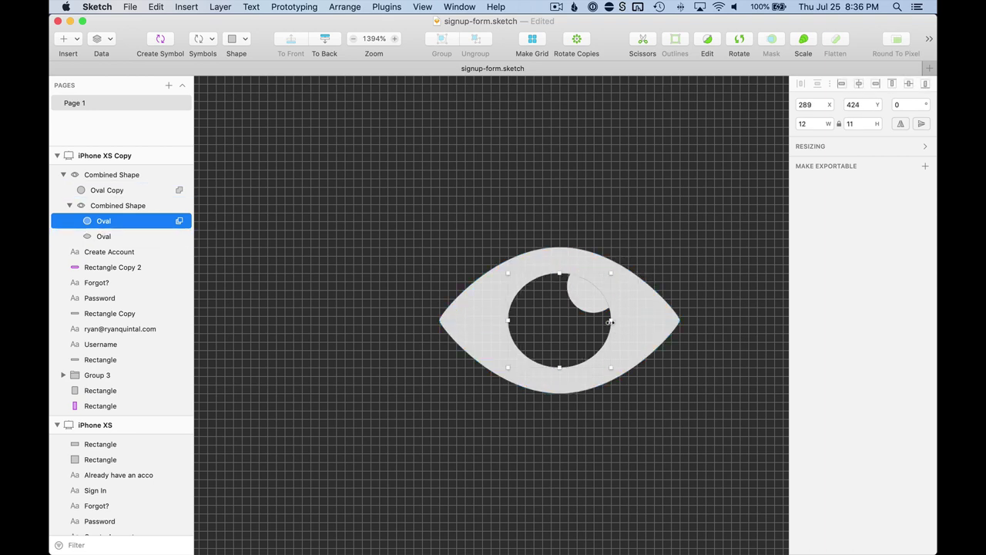
{"action": "left_click_drag", "start_coordinate": [609, 321], "coordinate": [575, 307]}
{"action": "scroll", "coordinate": [642, 251], "scroll_direction": "down", "scroll_amount": 10}
{"action": "left_click", "coordinate": [713, 250]}
{"action": "scroll", "coordinate": [655, 258], "scroll_direction": "up", "scroll_amount": 5}
Step: Nudge the highlight cut-out slightly right to x 296, y 423
{"action": "double_click", "coordinate": [529, 256]}
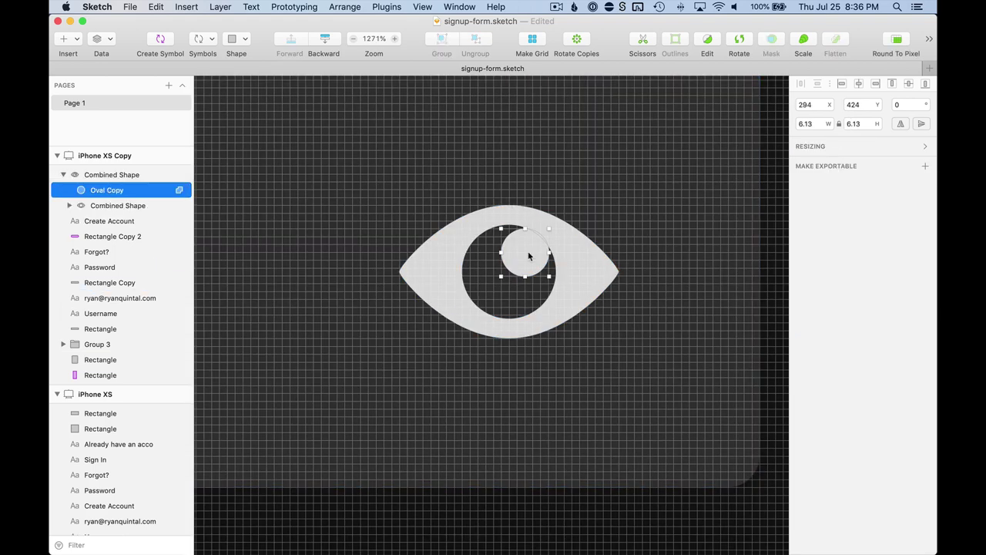
{"action": "left_click_drag", "start_coordinate": [532, 253], "coordinate": [542, 249]}
{"action": "scroll", "coordinate": [542, 248], "scroll_direction": "down", "scroll_amount": 8}
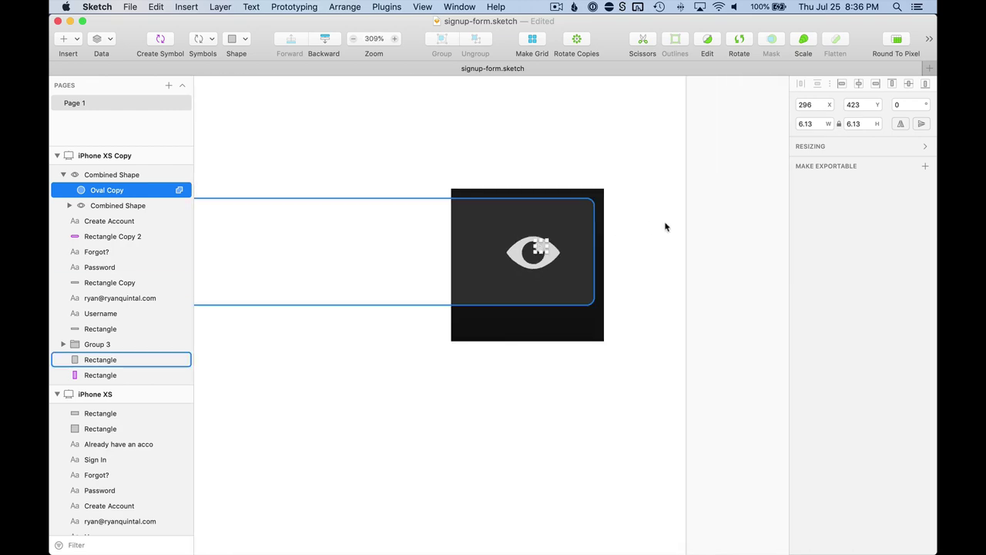
{"action": "scroll", "coordinate": [666, 224], "scroll_direction": "up", "scroll_amount": 5}
{"action": "left_click", "coordinate": [711, 224]}
{"action": "scroll", "coordinate": [542, 231], "scroll_direction": "down", "scroll_amount": 6}
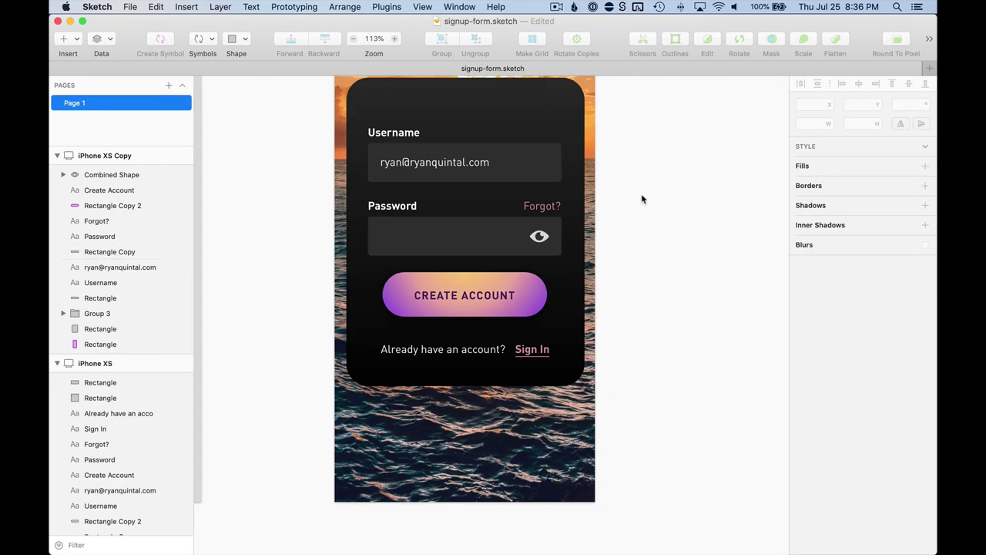
{"action": "scroll", "coordinate": [671, 231], "scroll_direction": "up", "scroll_amount": 2}
{"action": "scroll", "coordinate": [703, 268], "scroll_direction": "down", "scroll_amount": 2}
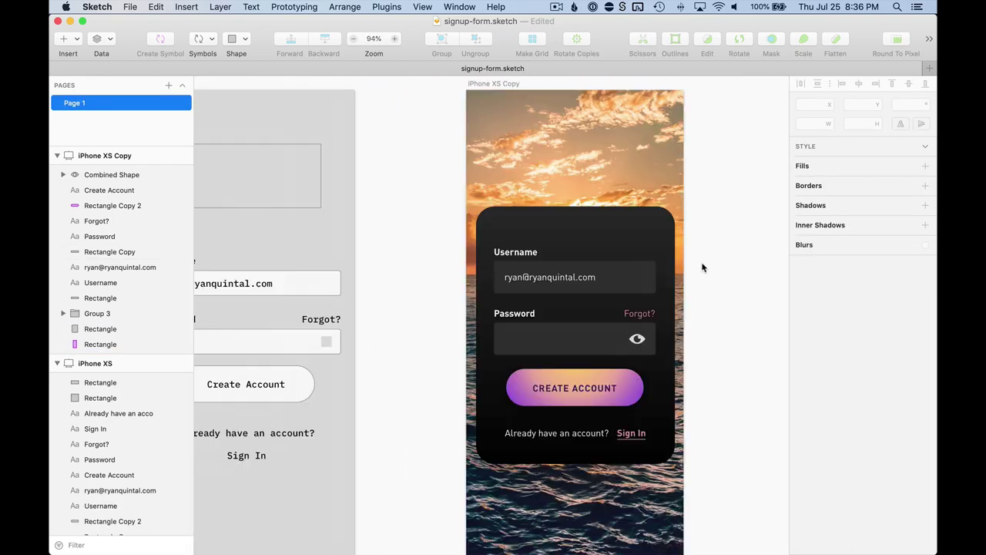
{"action": "left_click", "coordinate": [645, 344]}
{"action": "scroll", "coordinate": [645, 344], "scroll_direction": "up", "scroll_amount": 3}
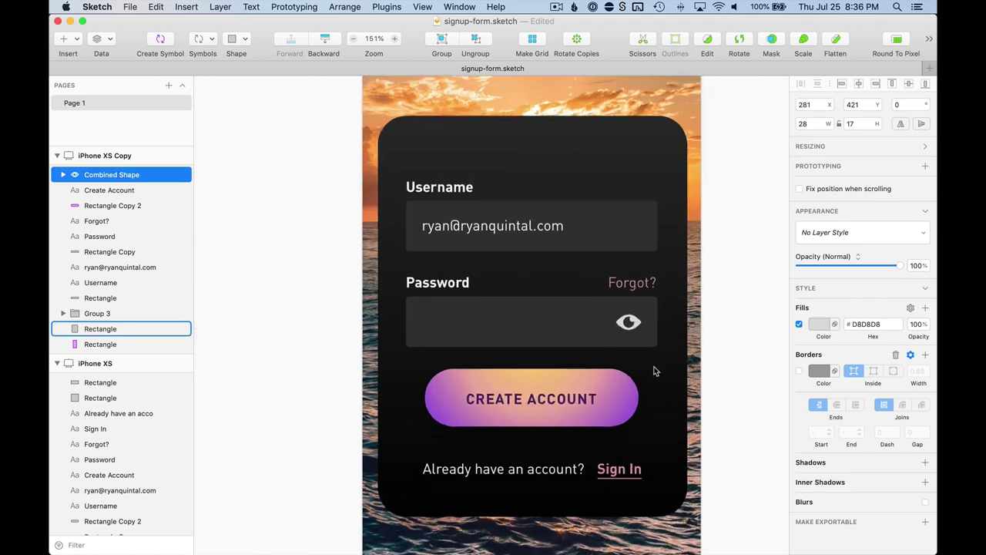
{"action": "left_click", "coordinate": [853, 235]}
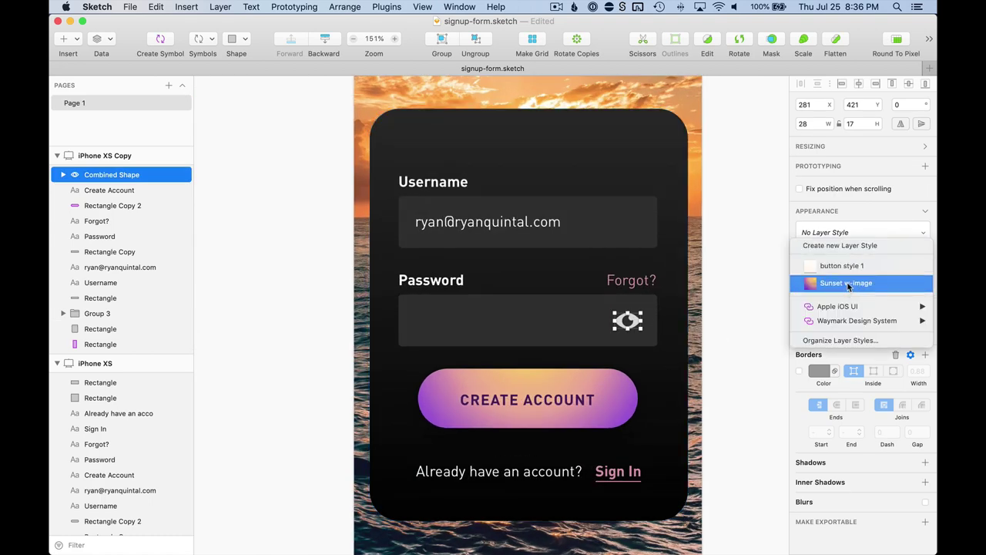
Step: Apply the Sunset w-image style to the eye and remove its image fill
{"action": "left_click", "coordinate": [848, 284]}
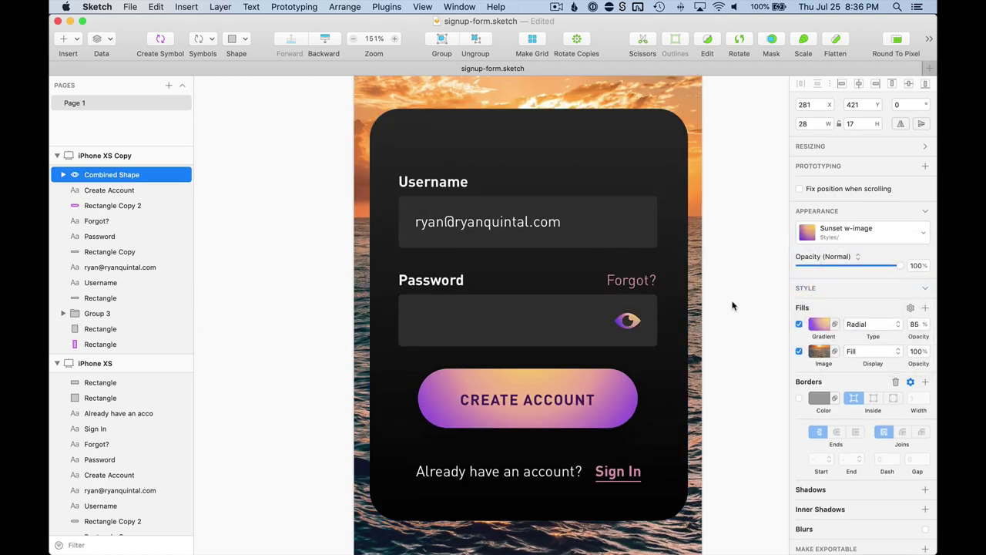
{"action": "scroll", "coordinate": [727, 283], "scroll_direction": "down", "scroll_amount": 3}
{"action": "scroll", "coordinate": [706, 260], "scroll_direction": "down", "scroll_amount": 3}
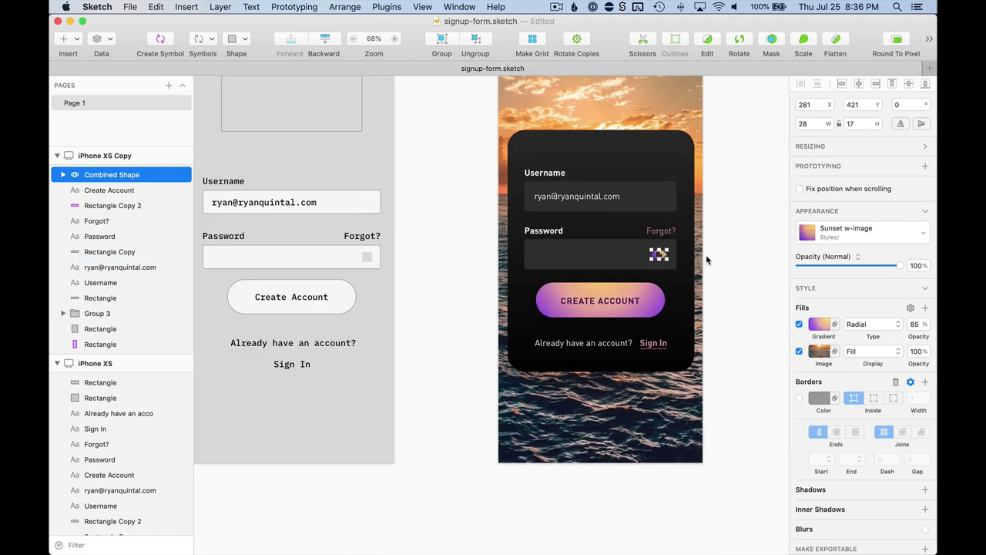
{"action": "scroll", "coordinate": [705, 260], "scroll_direction": "up", "scroll_amount": 3}
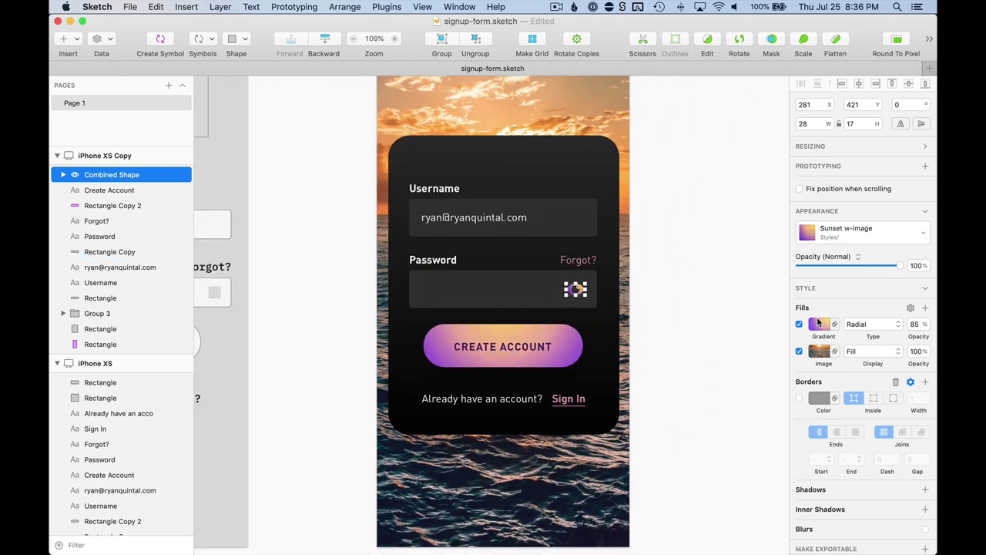
{"action": "left_click", "coordinate": [819, 323]}
{"action": "left_click", "coordinate": [831, 308]}
{"action": "left_click", "coordinate": [799, 351]}
{"action": "left_click", "coordinate": [895, 309]}
Step: Set the eye's gradient fill opacity to 95
{"action": "left_click", "coordinate": [822, 324]}
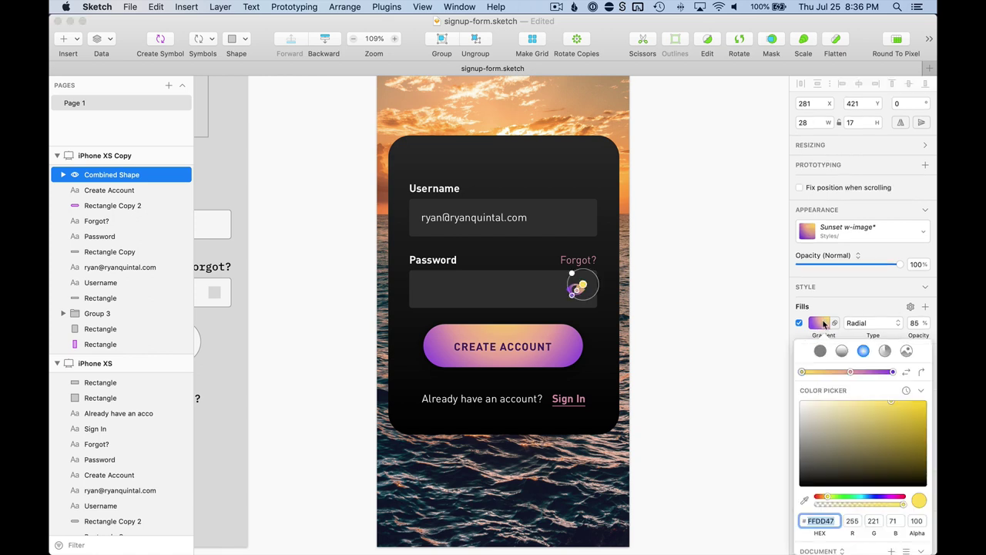
{"action": "left_click", "coordinate": [914, 323]}
{"action": "type", "text": "95"}
{"action": "key", "text": "Return"}
{"action": "left_click", "coordinate": [660, 269]}
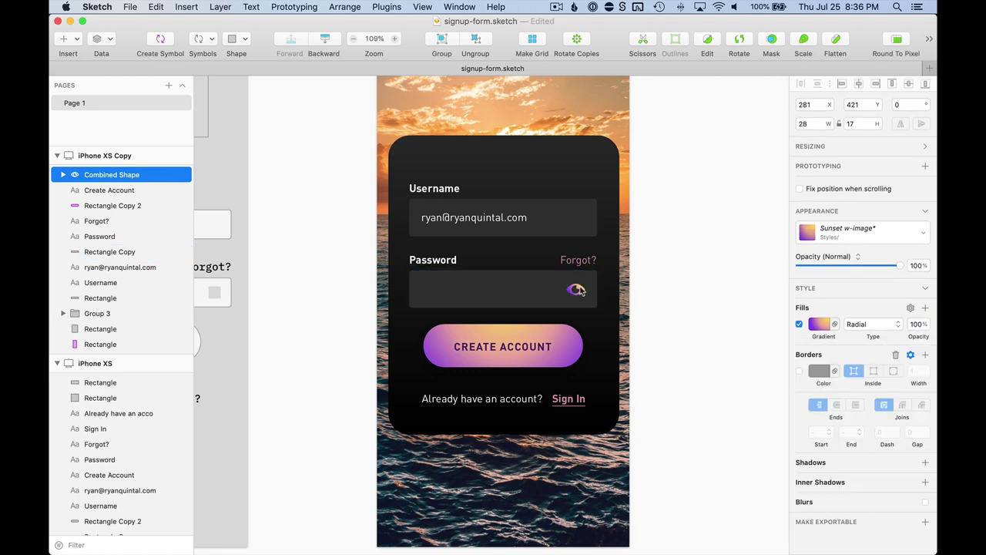
Step: Move the radial gradient's centre up and widen its purple end
{"action": "scroll", "coordinate": [581, 295], "scroll_direction": "up", "scroll_amount": 5}
{"action": "left_click", "coordinate": [822, 323]}
{"action": "left_click_drag", "start_coordinate": [584, 278], "coordinate": [588, 247]}
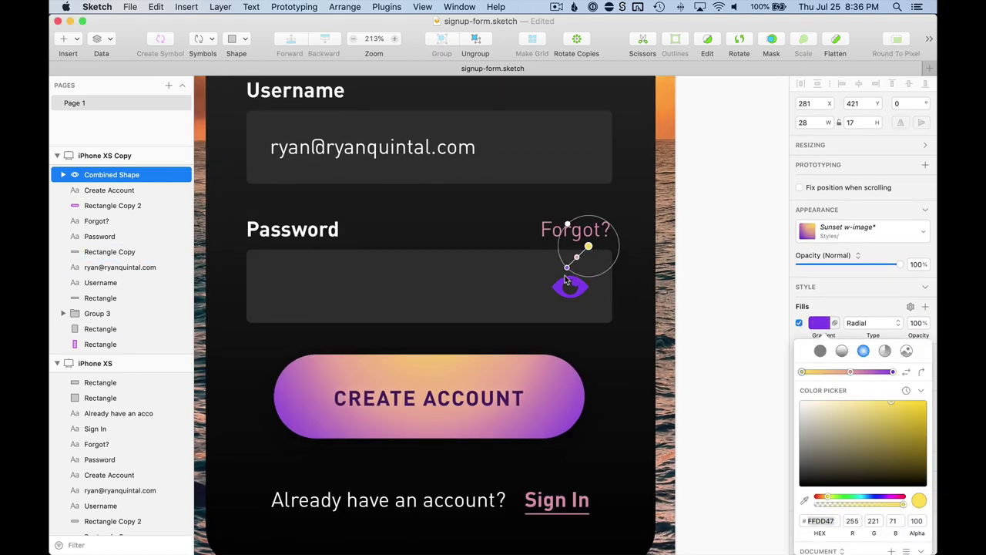
{"action": "left_click_drag", "start_coordinate": [567, 283], "coordinate": [557, 319]}
{"action": "left_click", "coordinate": [706, 225]}
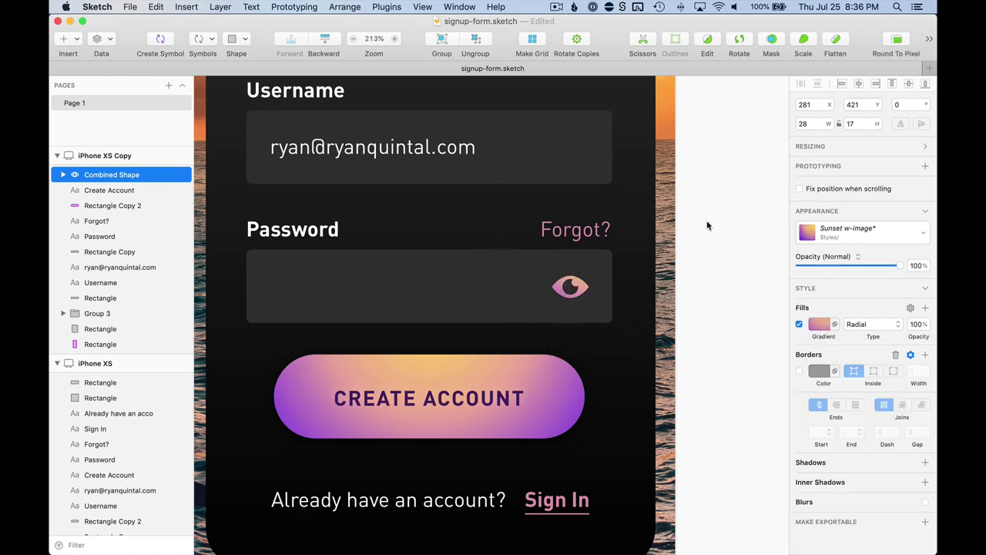
{"action": "scroll", "coordinate": [705, 223], "scroll_direction": "down", "scroll_amount": 5}
{"action": "left_click", "coordinate": [706, 225]}
Step: Duplicate the iPhone XS Copy artboard to its right as iPhone XS Copy 2
{"action": "scroll", "coordinate": [705, 225], "scroll_direction": "up", "scroll_amount": 3}
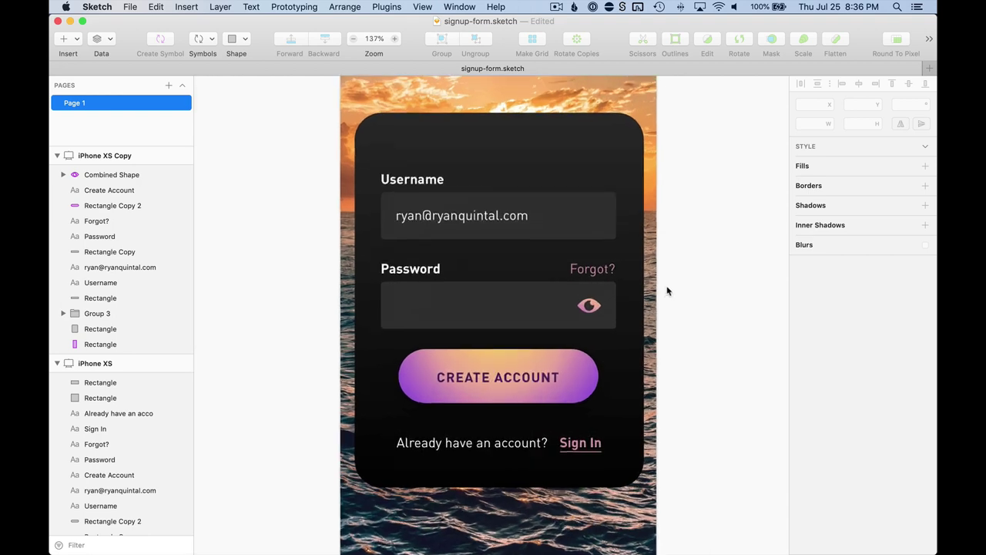
{"action": "left_click", "coordinate": [582, 381]}
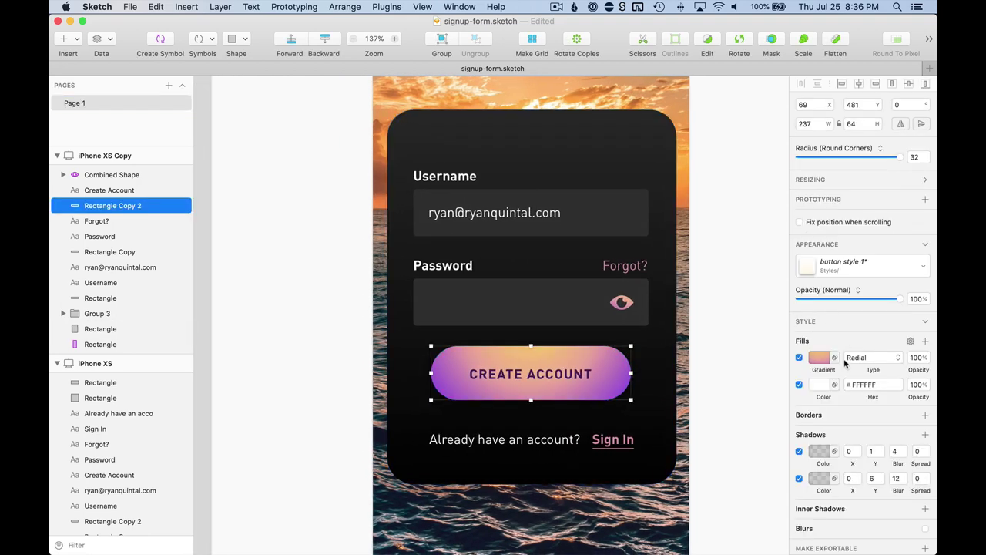
{"action": "scroll", "coordinate": [724, 324], "scroll_direction": "down", "scroll_amount": 3}
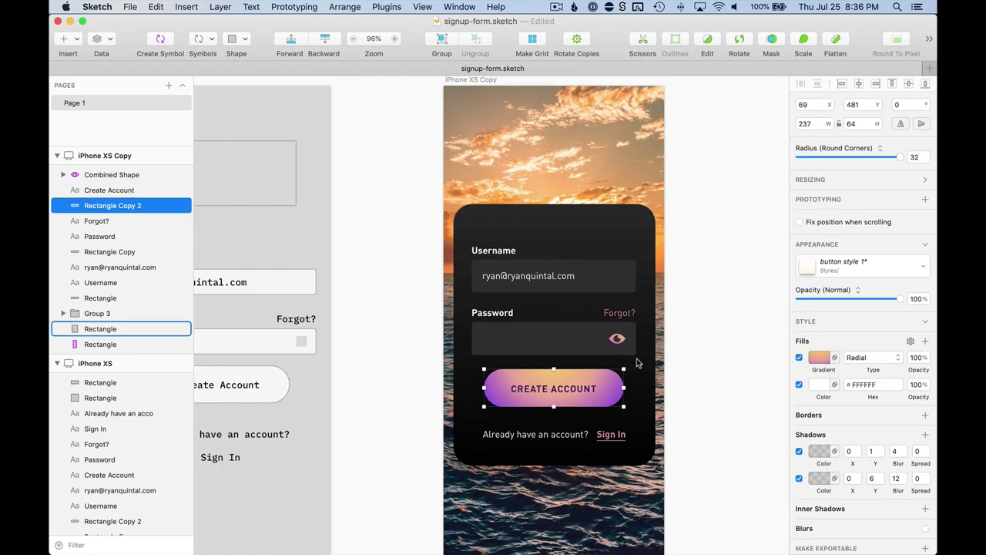
{"action": "left_click", "coordinate": [724, 324]}
{"action": "scroll", "coordinate": [724, 324], "scroll_direction": "down", "scroll_amount": 5}
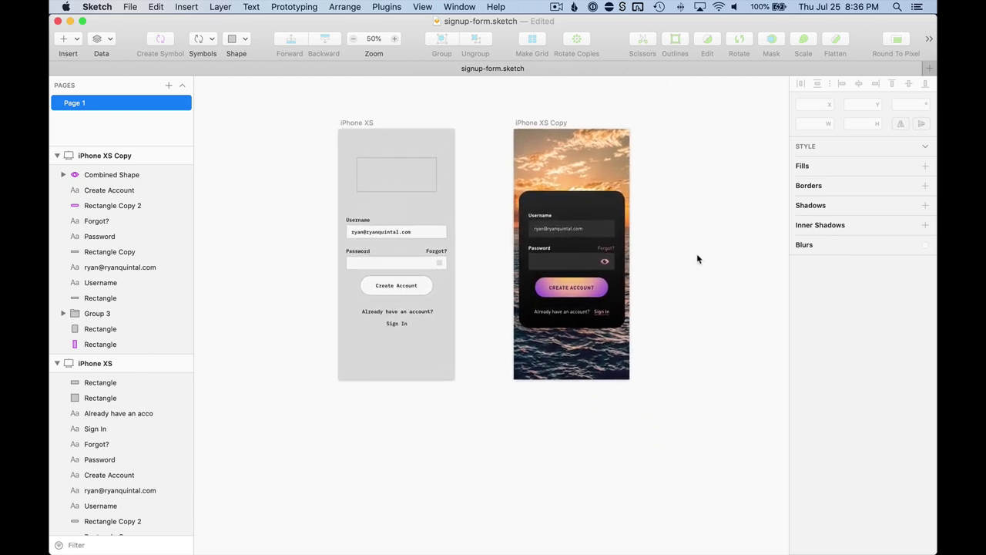
{"action": "scroll", "coordinate": [634, 270], "scroll_direction": "right", "scroll_amount": 5}
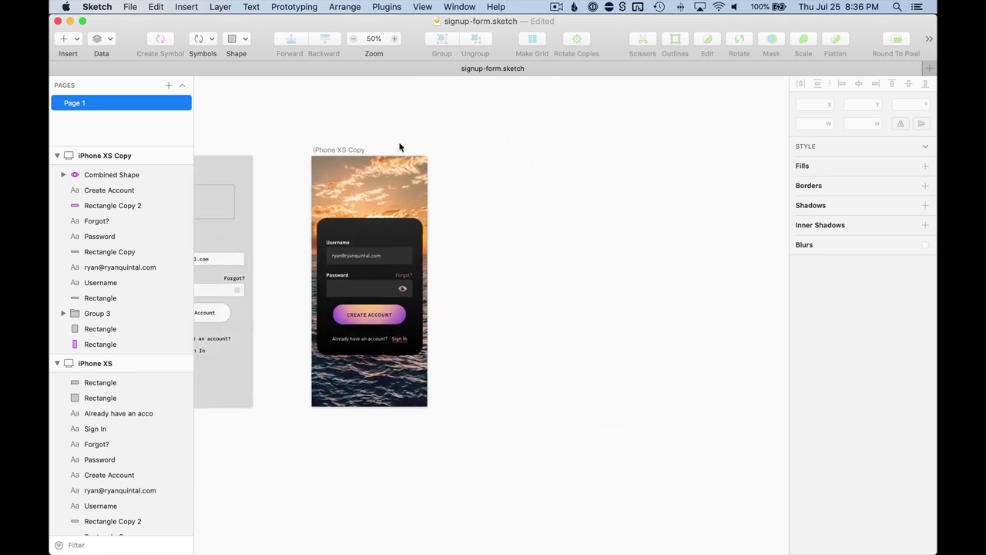
{"action": "left_click", "coordinate": [353, 150]}
{"action": "left_click_drag", "start_coordinate": [353, 150], "coordinate": [520, 160]}
{"action": "left_click", "coordinate": [585, 126]}
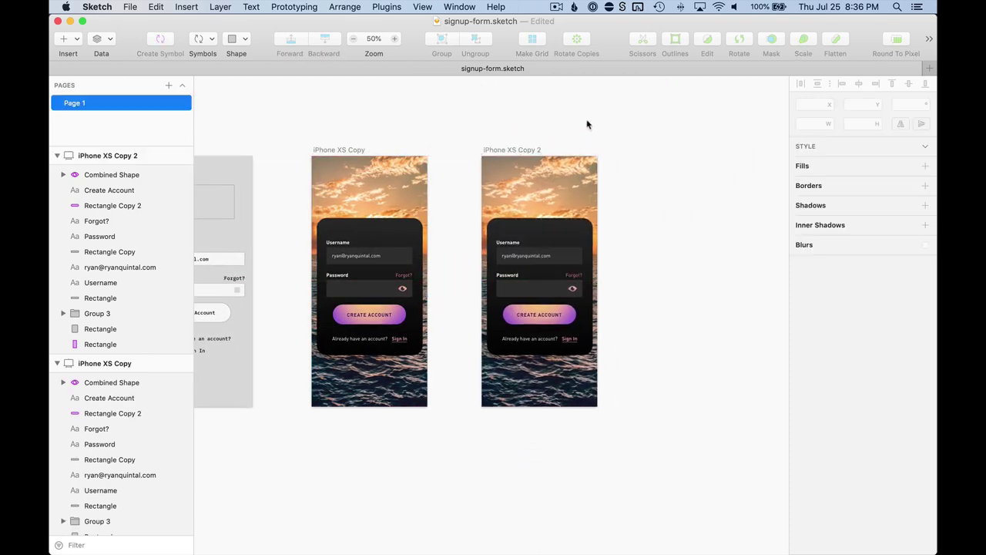
Step: Delete the background photo from the new artboard
{"action": "scroll", "coordinate": [598, 346], "scroll_direction": "up", "scroll_amount": 1}
{"action": "scroll", "coordinate": [597, 346], "scroll_direction": "up", "scroll_amount": 4}
{"action": "left_click", "coordinate": [597, 420]}
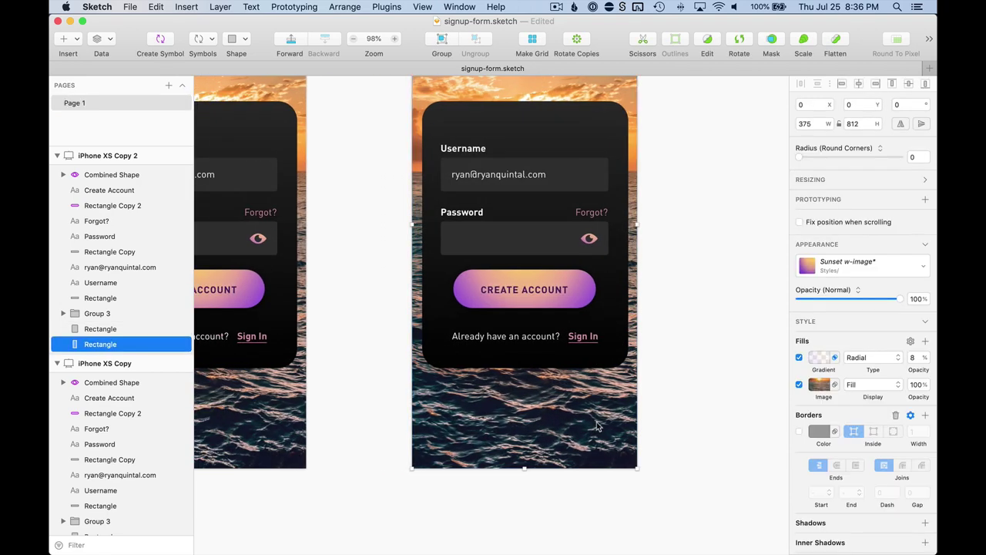
{"action": "key", "text": "Delete"}
Step: Create a new layer style named 'darkness' from the dark card
{"action": "scroll", "coordinate": [598, 412], "scroll_direction": "down", "scroll_amount": 3}
{"action": "left_click", "coordinate": [472, 262]}
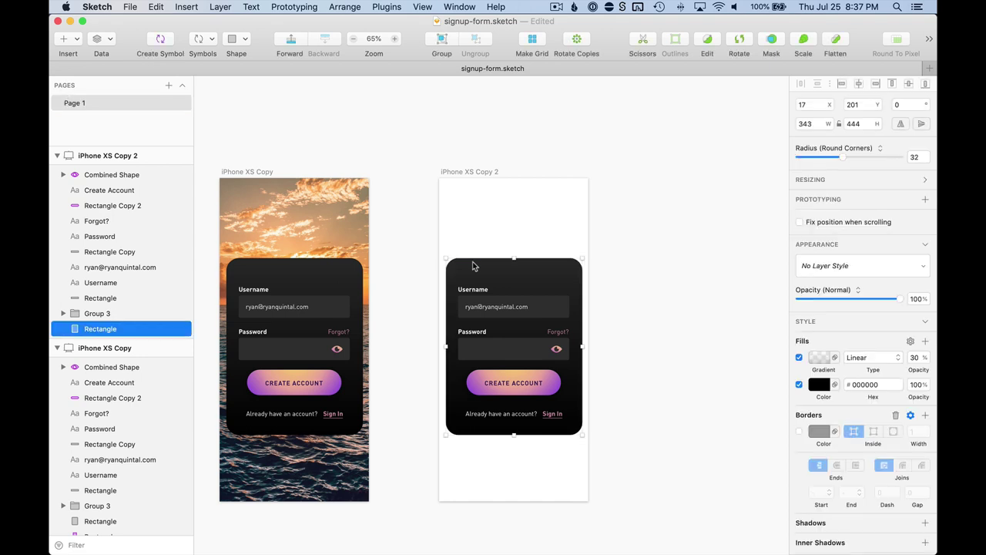
{"action": "left_click", "coordinate": [882, 269]}
{"action": "left_click", "coordinate": [871, 278]}
{"action": "type", "text": "dark"}
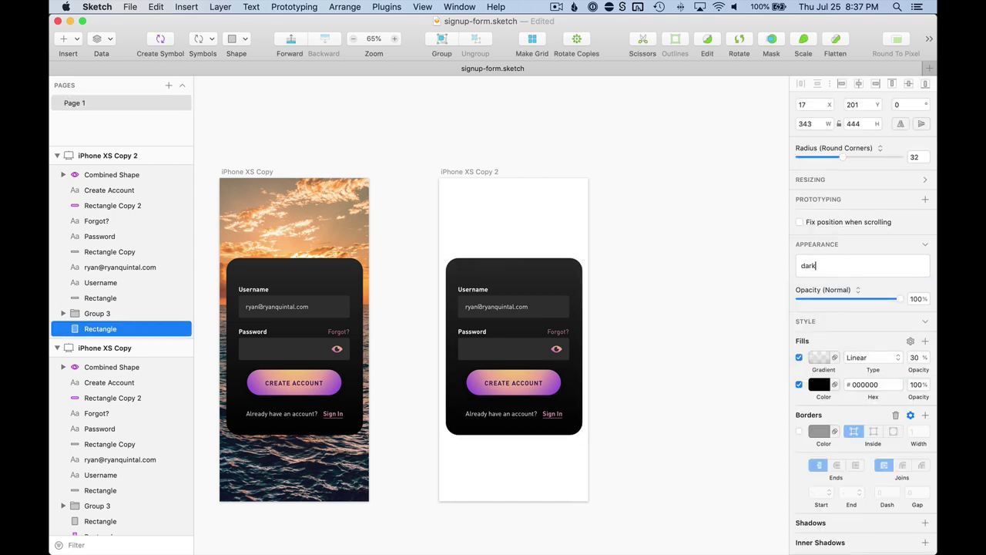
{"action": "key", "text": "Return"}
{"action": "type", "text": "ness"}
{"action": "key", "text": "Return"}
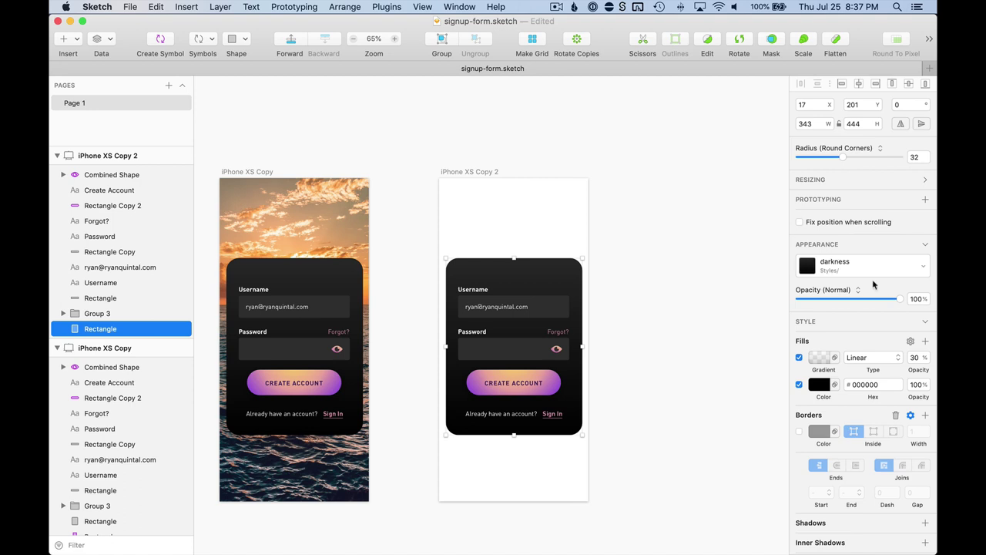
{"action": "left_click", "coordinate": [686, 162]}
Step: Draw a rectangle covering the whole third artboard and send it behind the login card
{"action": "key", "text": "r"}
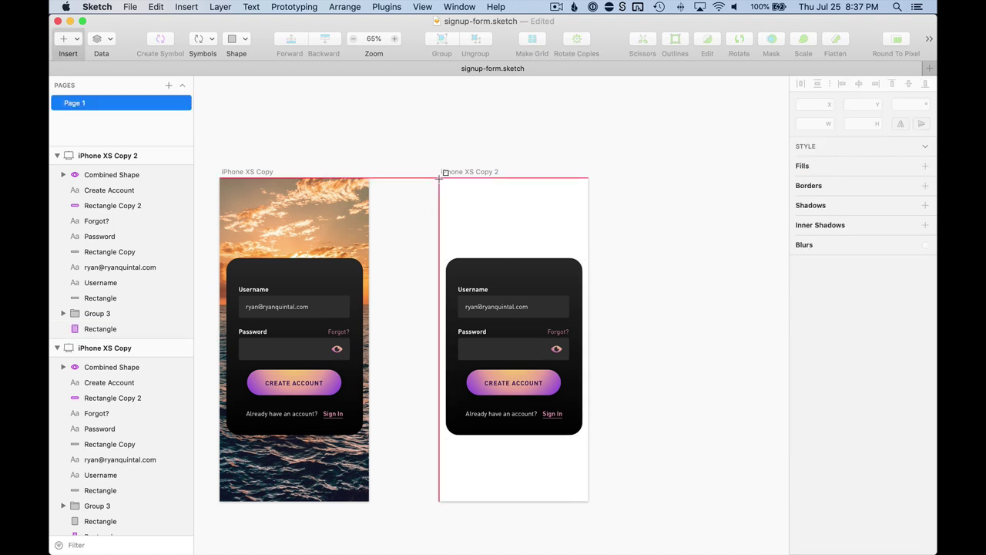
{"action": "left_click_drag", "start_coordinate": [439, 178], "coordinate": [589, 501]}
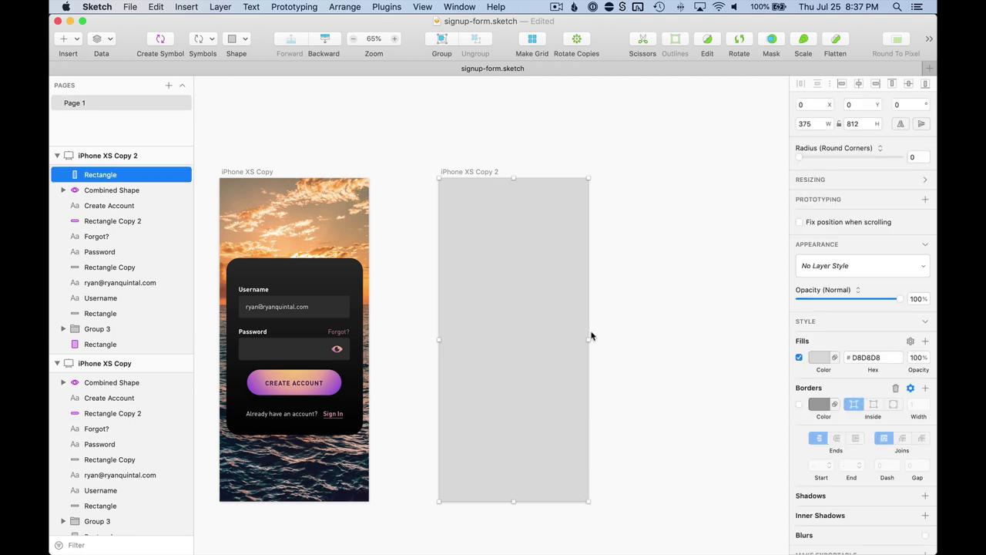
{"action": "key", "text": "ctrl+alt+super+Down"}
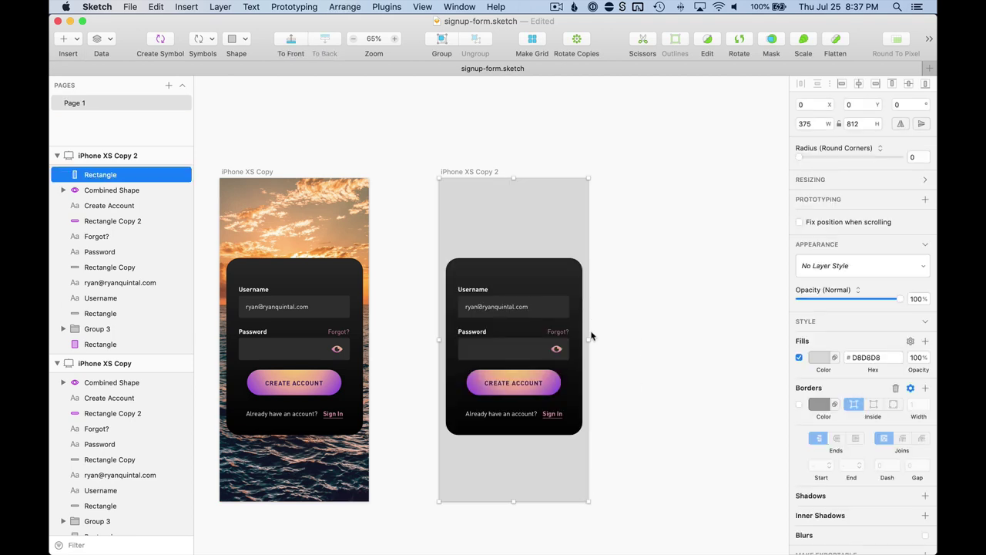
{"action": "left_click", "coordinate": [610, 239]}
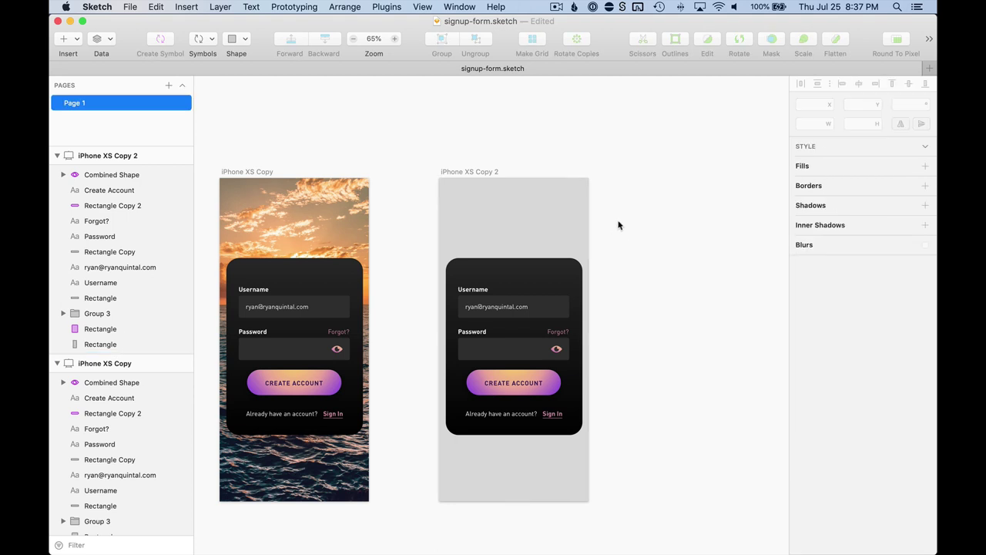
Step: Apply the saved 'darkness' layer style to the background rectangle
{"action": "left_click", "coordinate": [559, 271]}
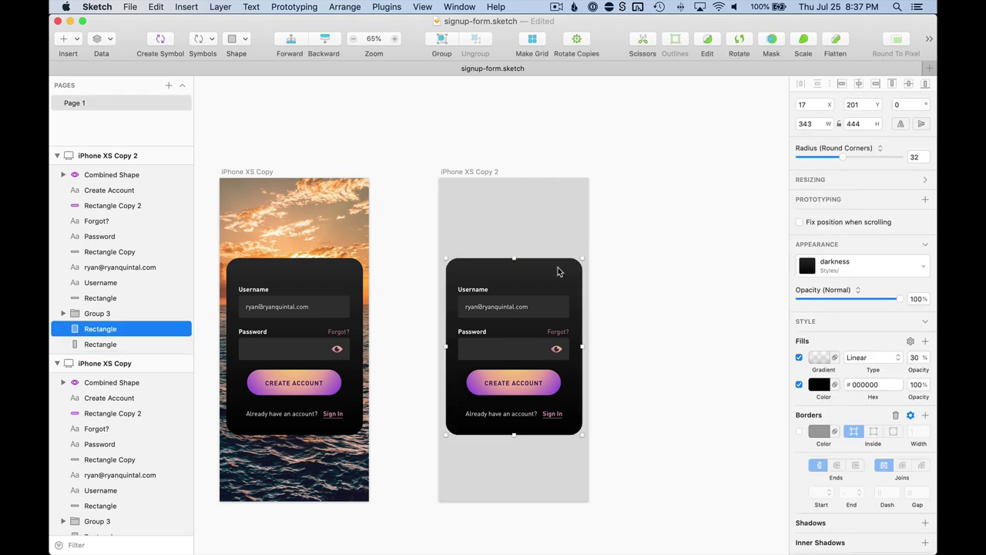
{"action": "left_click", "coordinate": [562, 202]}
{"action": "left_click", "coordinate": [866, 270]}
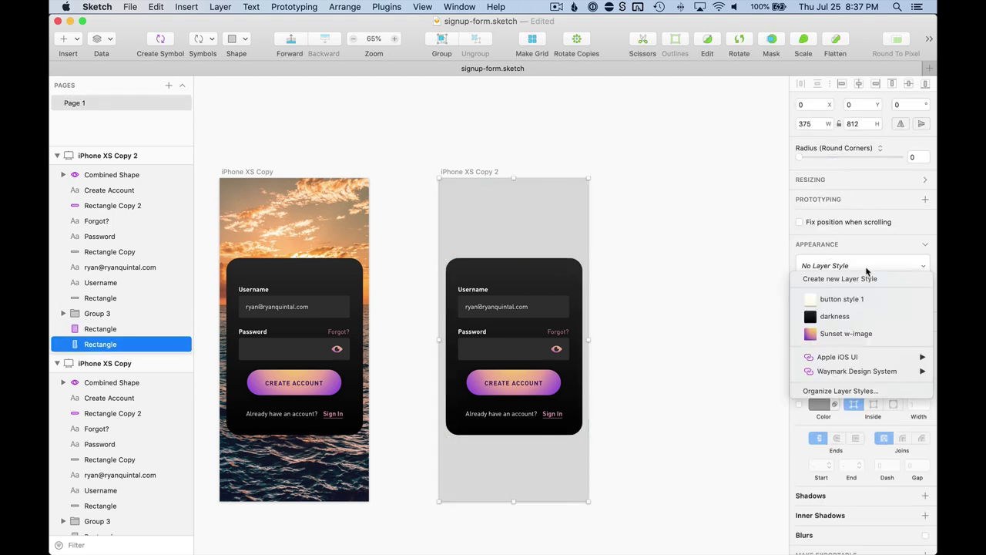
{"action": "left_click", "coordinate": [838, 316]}
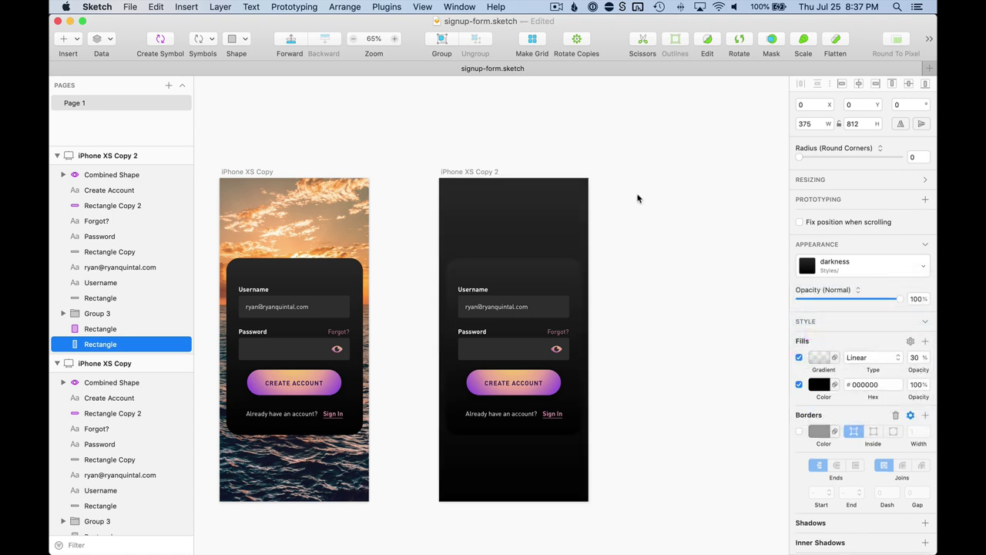
{"action": "left_click", "coordinate": [609, 225]}
{"action": "left_click", "coordinate": [537, 269]}
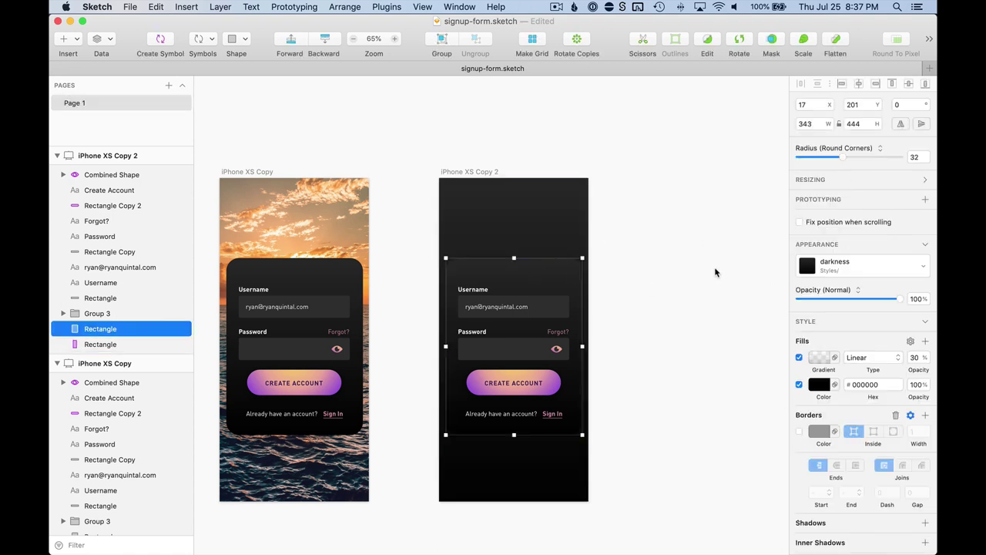
{"action": "left_click", "coordinate": [655, 268]}
{"action": "scroll", "coordinate": [678, 258], "scroll_direction": "left", "scroll_amount": 5}
{"action": "scroll", "coordinate": [678, 258], "scroll_direction": "down", "scroll_amount": 2}
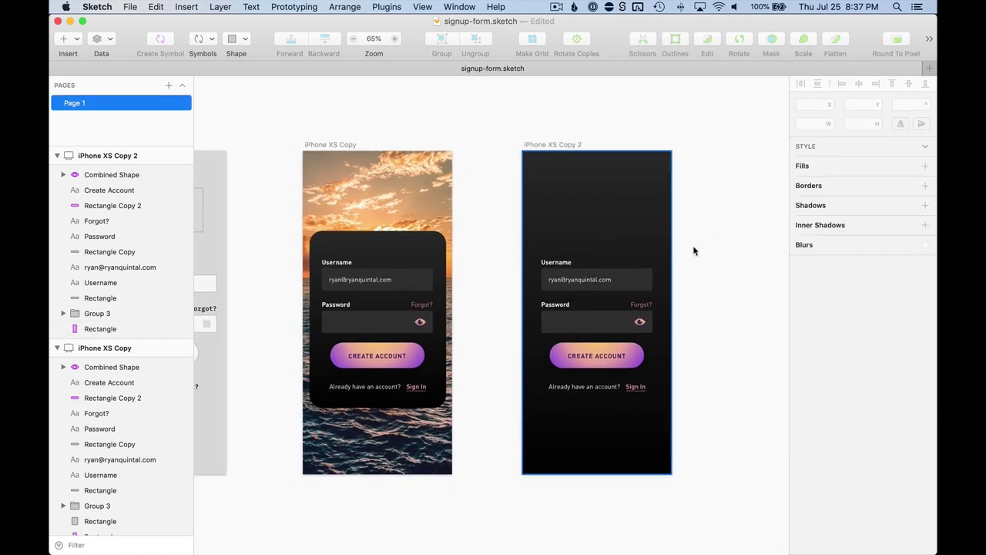
{"action": "scroll", "coordinate": [709, 250], "scroll_direction": "left", "scroll_amount": 2}
{"action": "scroll", "coordinate": [708, 250], "scroll_direction": "down", "scroll_amount": 1}
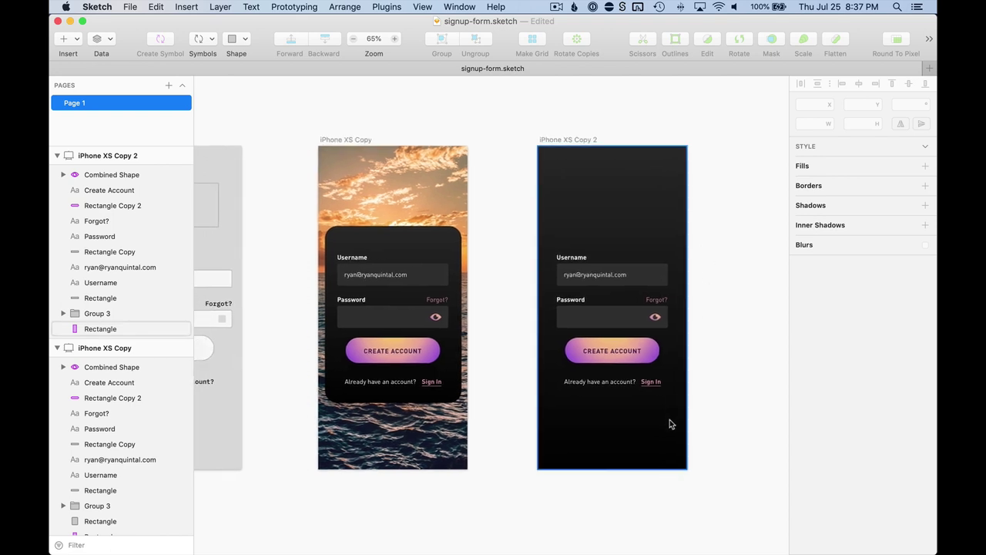
Step: Switch the Create Account button's gradient to Linear and reposition its start and end points
{"action": "scroll", "coordinate": [673, 336], "scroll_direction": "up", "scroll_amount": 5}
{"action": "left_click", "coordinate": [622, 357]}
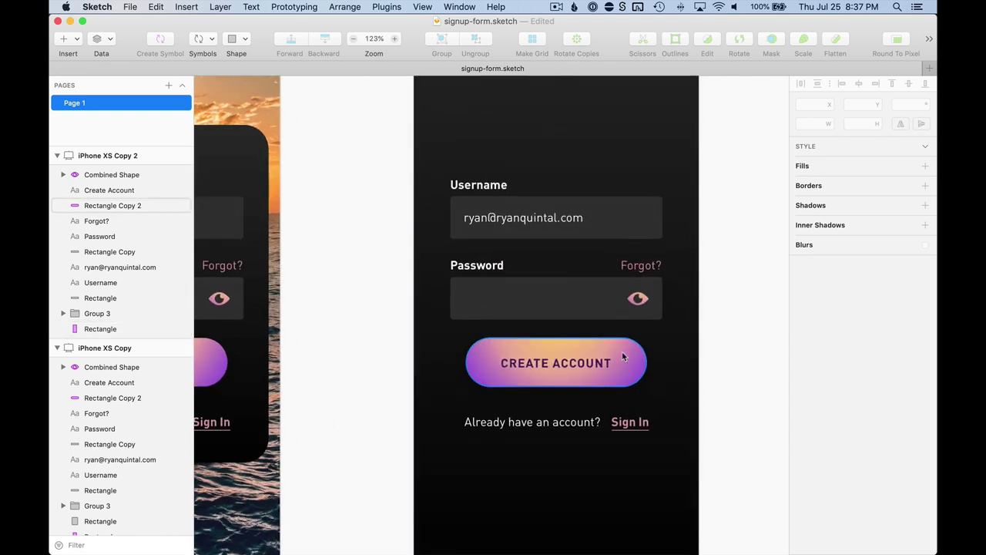
{"action": "left_click", "coordinate": [860, 362]}
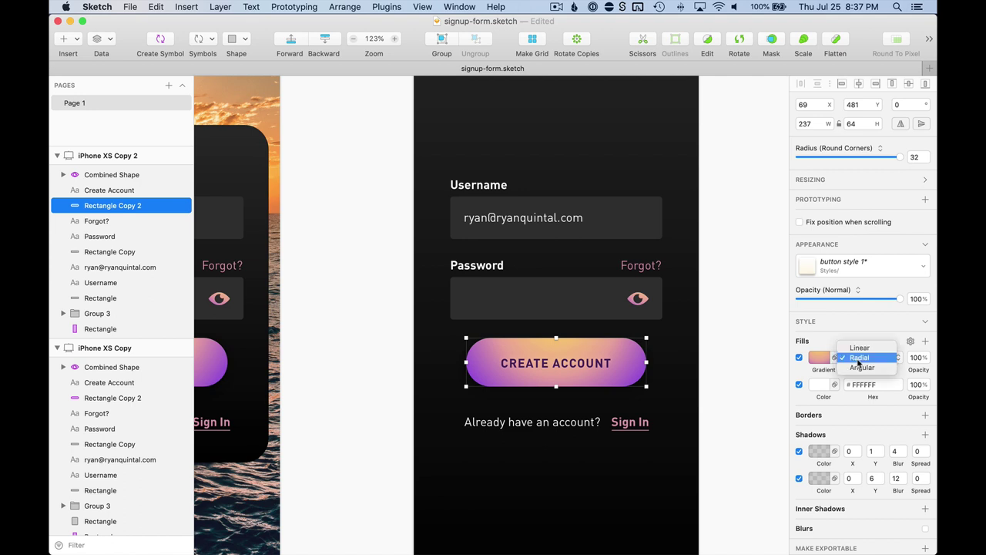
{"action": "left_click", "coordinate": [860, 348]}
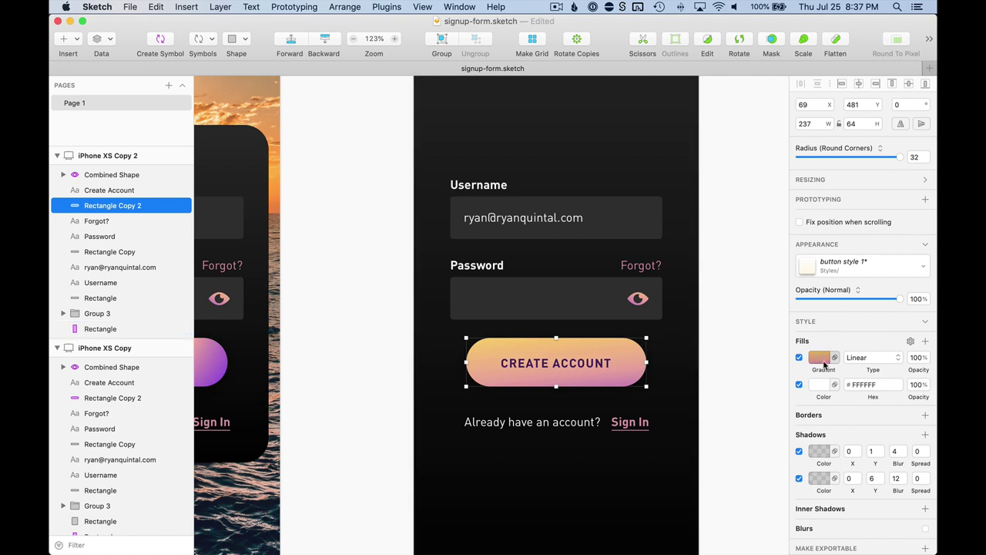
{"action": "left_click", "coordinate": [818, 359]}
{"action": "left_click_drag", "start_coordinate": [557, 312], "coordinate": [556, 329]}
{"action": "left_click_drag", "start_coordinate": [568, 431], "coordinate": [557, 406]}
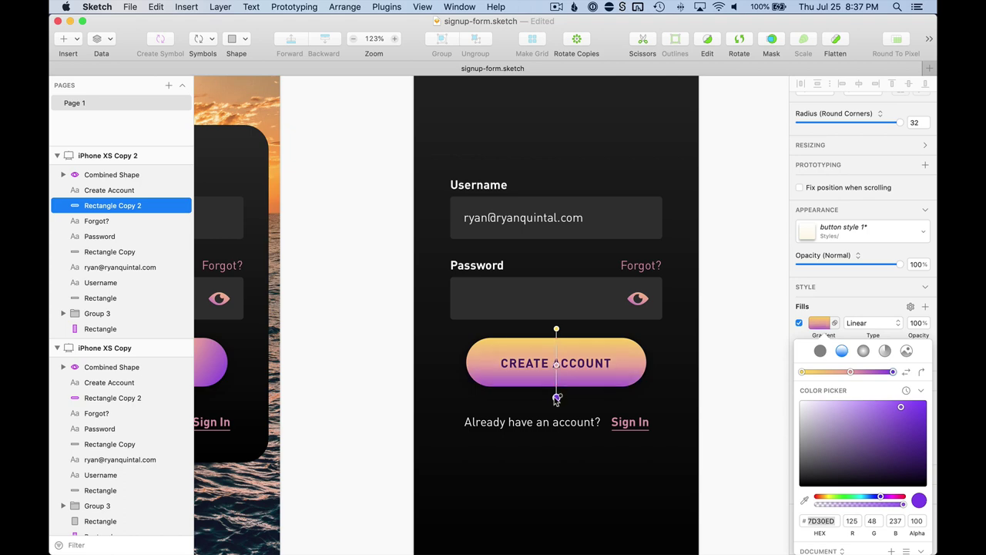
Step: Delete the pink middle gradient stop and make the top stop orange #FFC03A
{"action": "scroll", "coordinate": [556, 398], "scroll_direction": "down", "scroll_amount": 5}
{"action": "scroll", "coordinate": [663, 360], "scroll_direction": "up", "scroll_amount": 5}
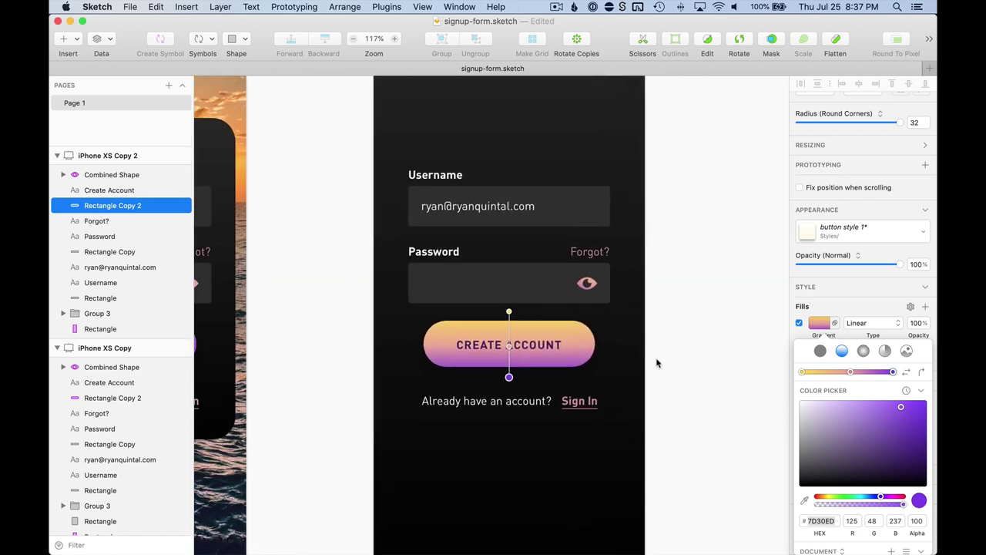
{"action": "left_click", "coordinate": [556, 305]}
{"action": "key", "text": "Delete"}
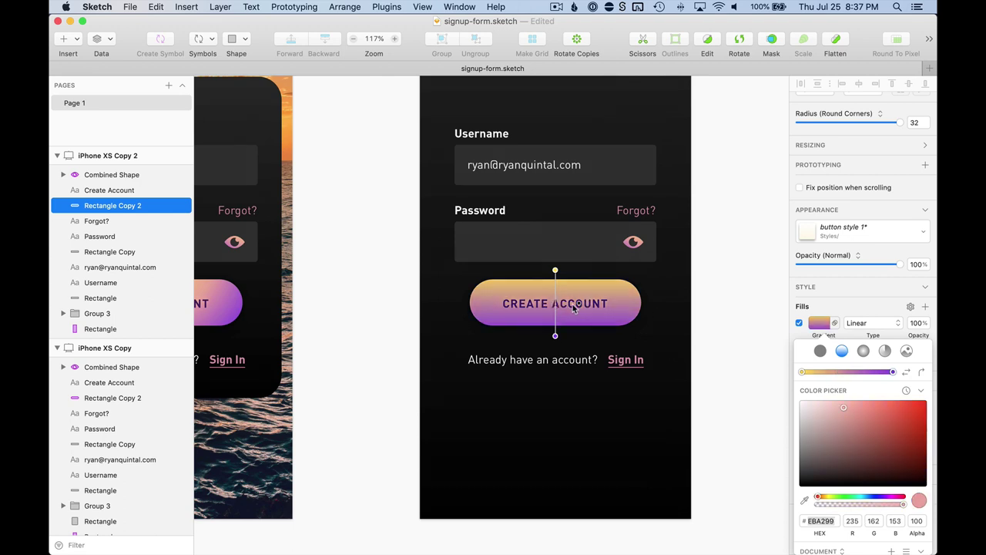
{"action": "left_click_drag", "start_coordinate": [556, 336], "coordinate": [554, 330]}
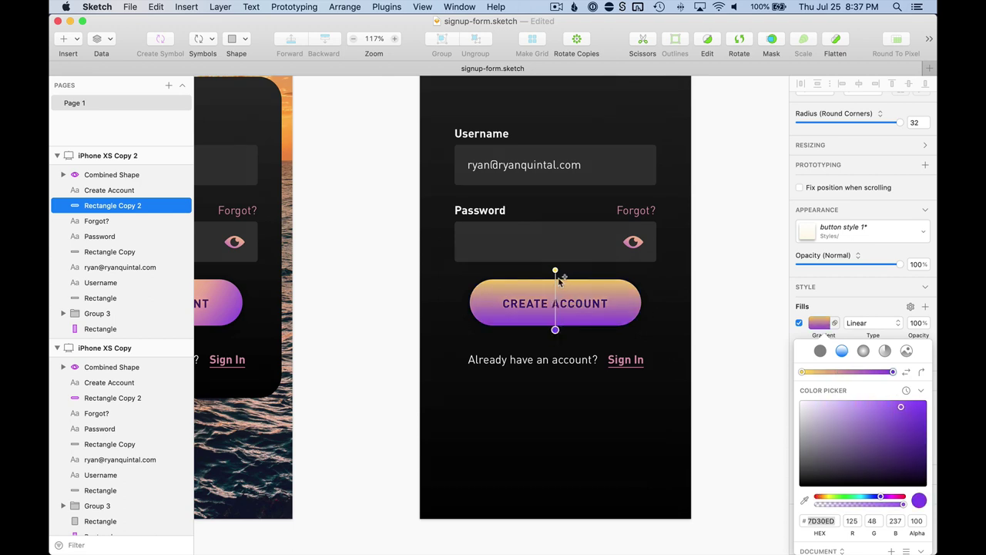
{"action": "left_click_drag", "start_coordinate": [555, 270], "coordinate": [555, 279]}
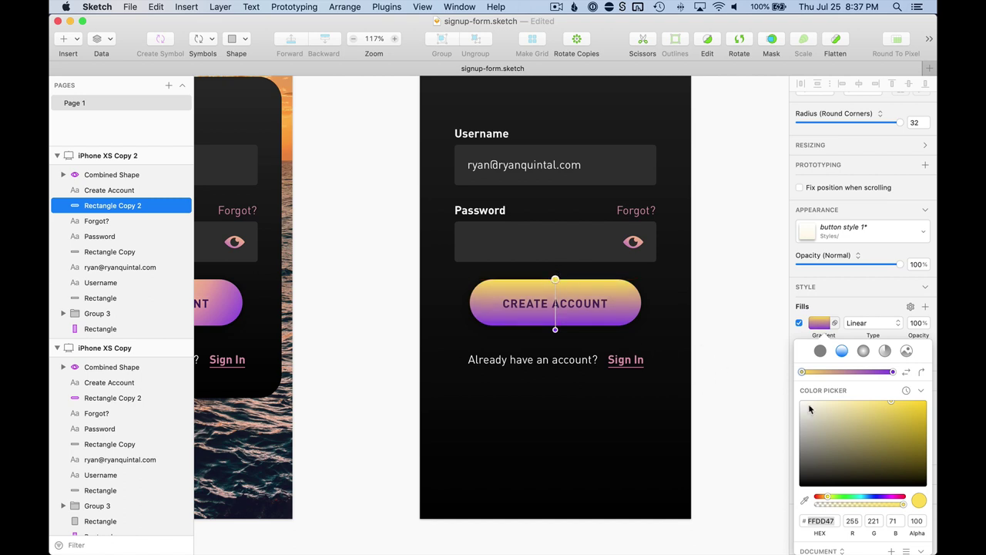
{"action": "left_click", "coordinate": [825, 499]}
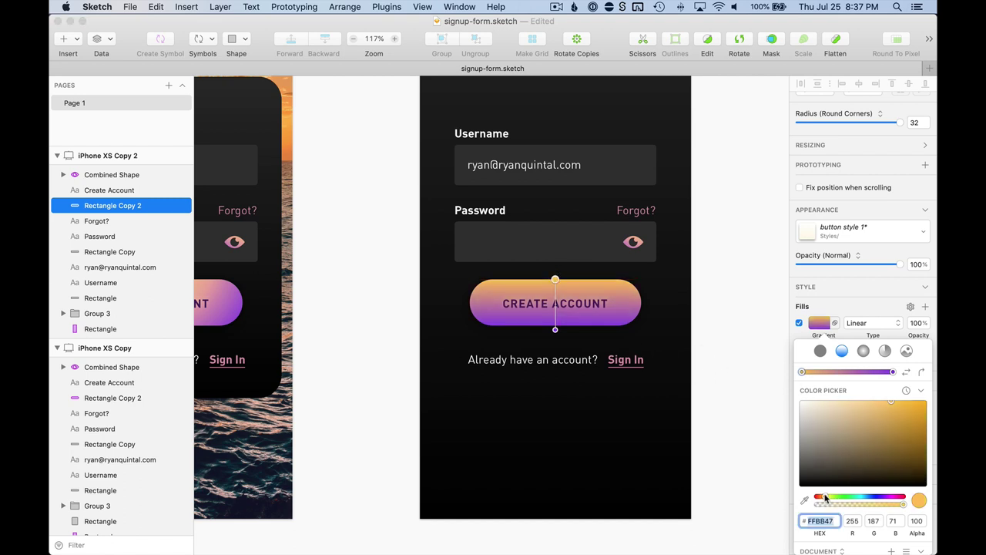
{"action": "left_click_drag", "start_coordinate": [892, 401], "coordinate": [901, 394]}
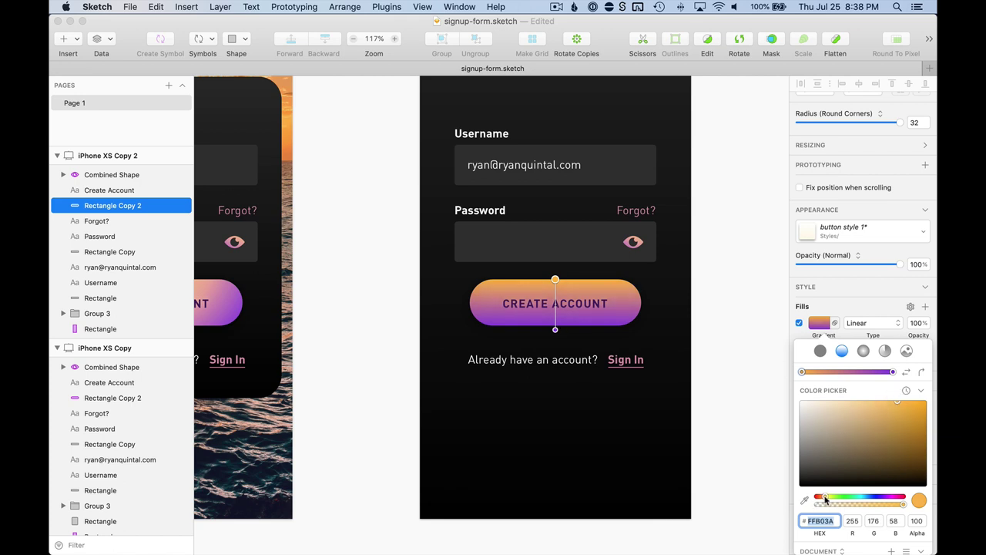
{"action": "left_click_drag", "start_coordinate": [825, 499], "coordinate": [826, 499]}
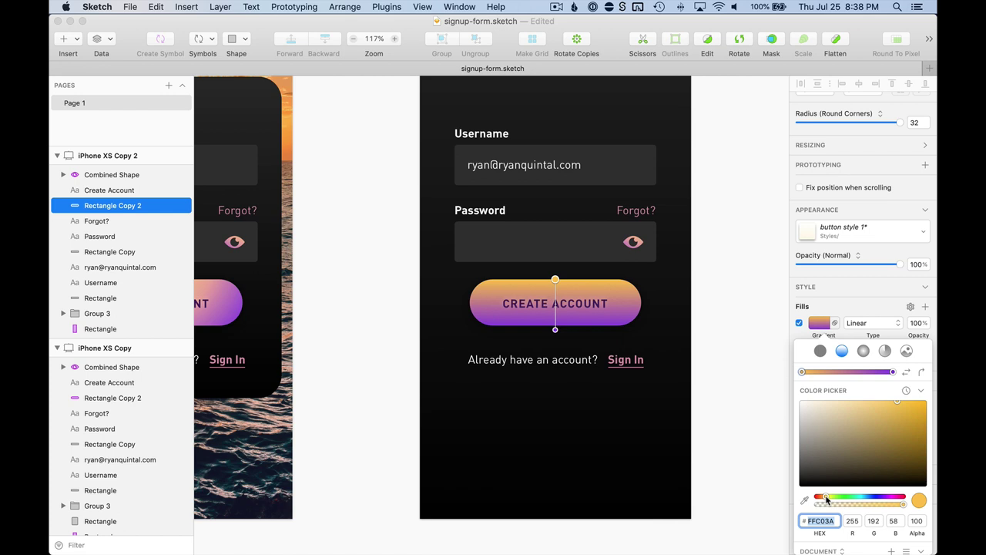
{"action": "left_click", "coordinate": [736, 339]}
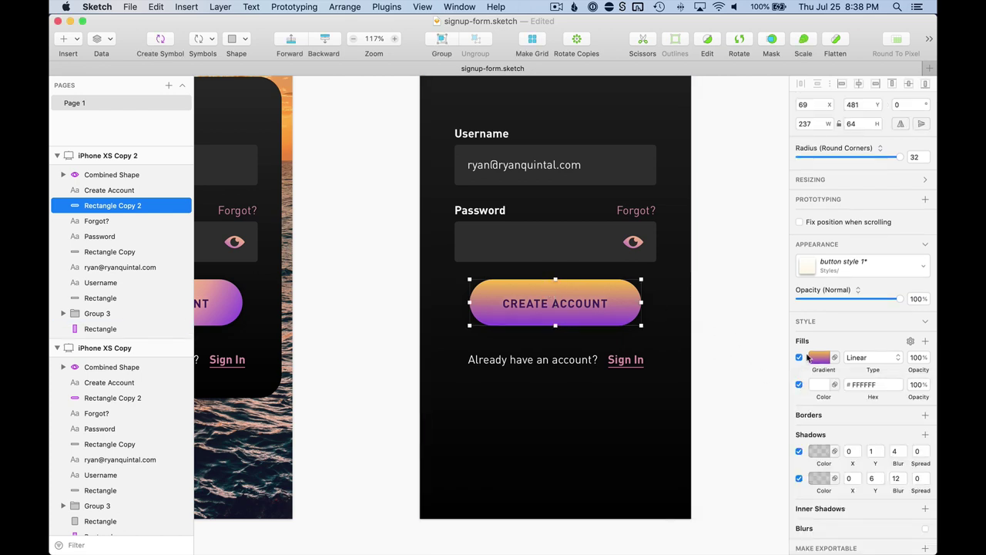
Step: Fine-tune the gradient handles so the purple end stretches lower on the button
{"action": "left_click", "coordinate": [818, 356]}
{"action": "left_click_drag", "start_coordinate": [556, 282], "coordinate": [555, 267]}
{"action": "left_click_drag", "start_coordinate": [555, 330], "coordinate": [556, 337]}
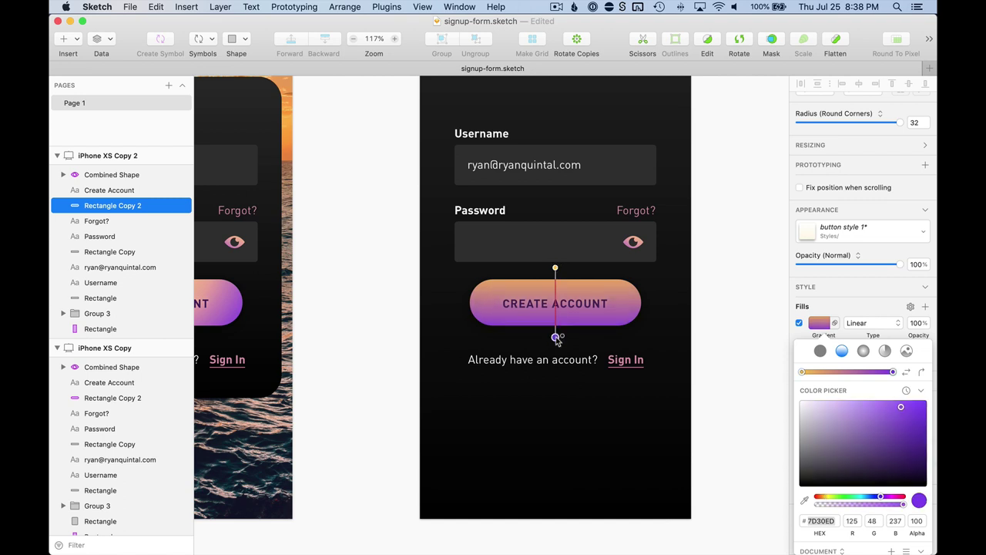
{"action": "left_click", "coordinate": [700, 284]}
{"action": "left_click", "coordinate": [702, 279]}
{"action": "key", "text": "super+1"}
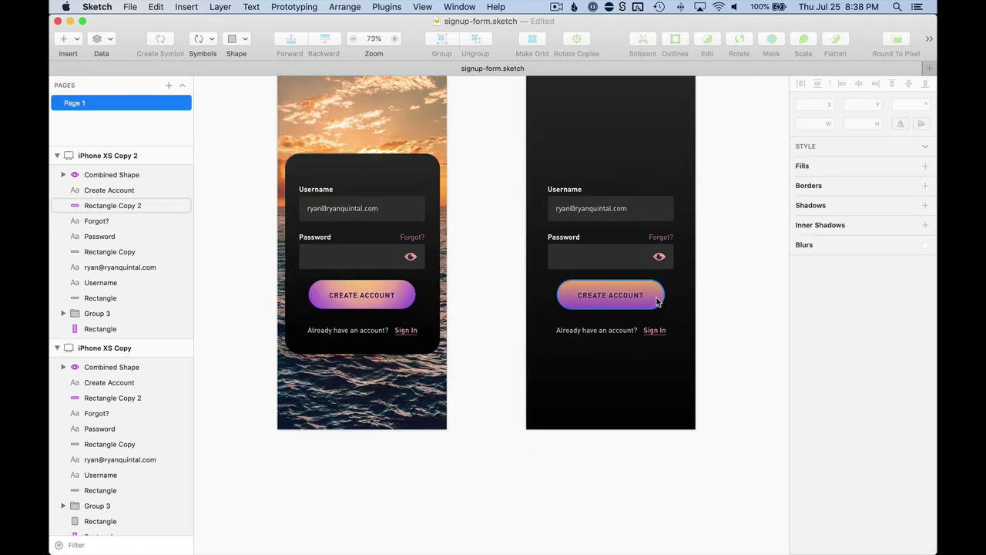
{"action": "left_click", "coordinate": [624, 297]}
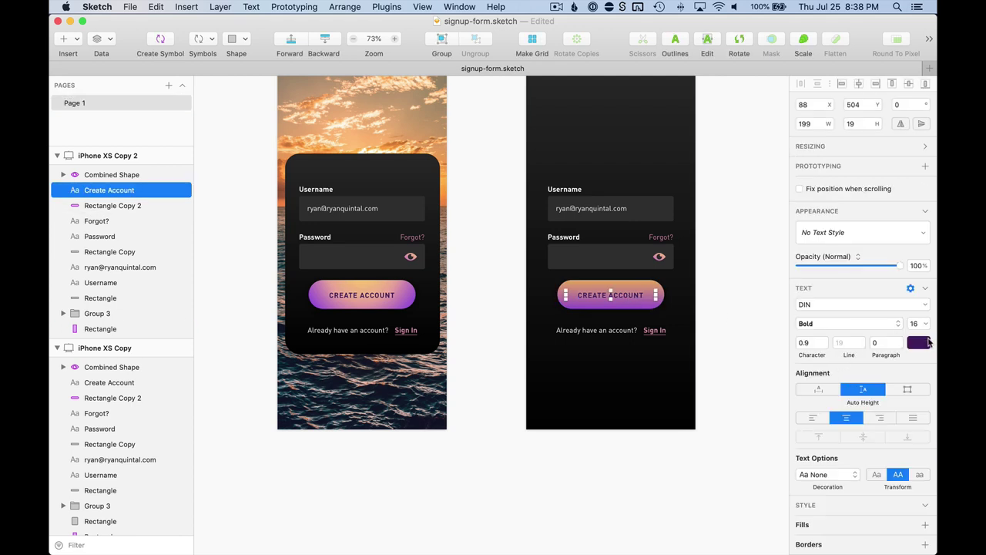
{"action": "left_click", "coordinate": [930, 340]}
{"action": "mouse_move", "coordinate": [821, 410]}
{"action": "left_mouse_down"}
{"action": "mouse_move", "coordinate": [801, 379]}
{"action": "mouse_move", "coordinate": [782, 472]}
{"action": "left_mouse_up"}
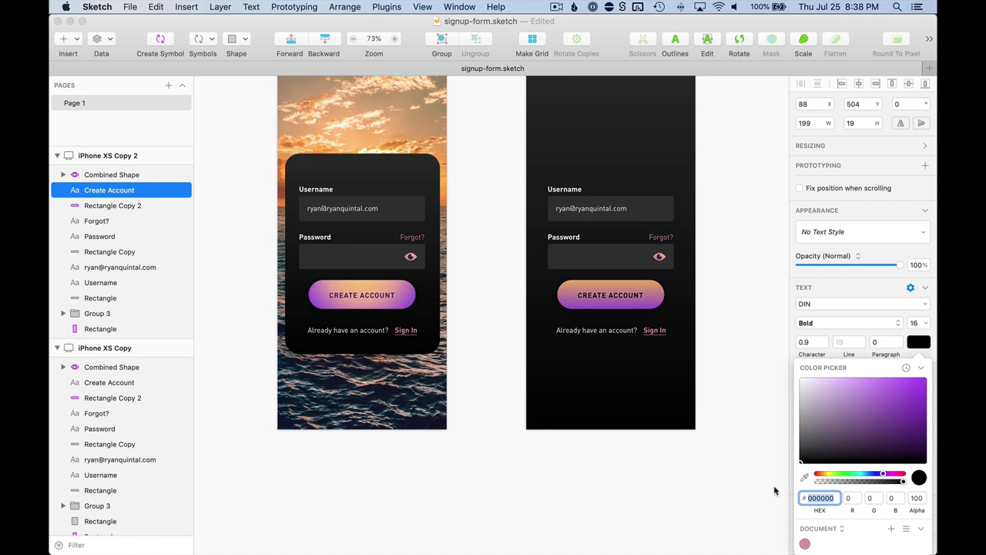
{"action": "left_click", "coordinate": [707, 346]}
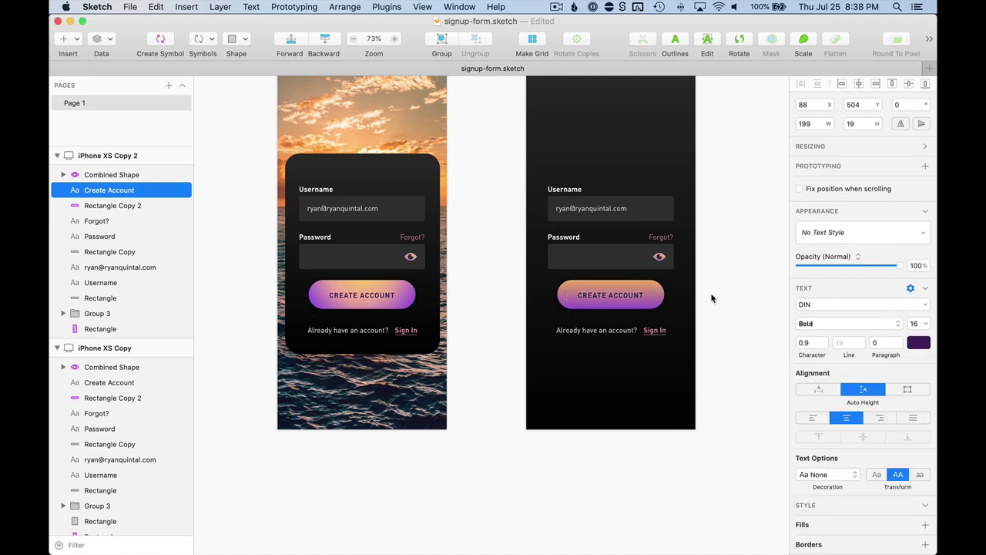
{"action": "left_click", "coordinate": [711, 298]}
{"action": "scroll", "coordinate": [711, 297], "scroll_direction": "up", "scroll_amount": 5}
{"action": "left_click", "coordinate": [480, 300]}
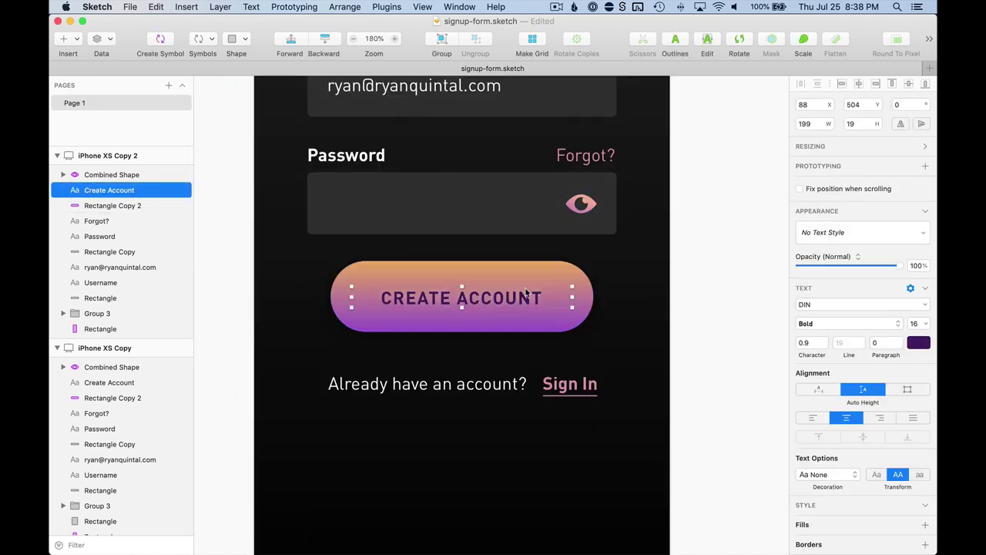
{"action": "scroll", "coordinate": [567, 305], "scroll_direction": "down", "scroll_amount": 5}
{"action": "left_click", "coordinate": [568, 332]}
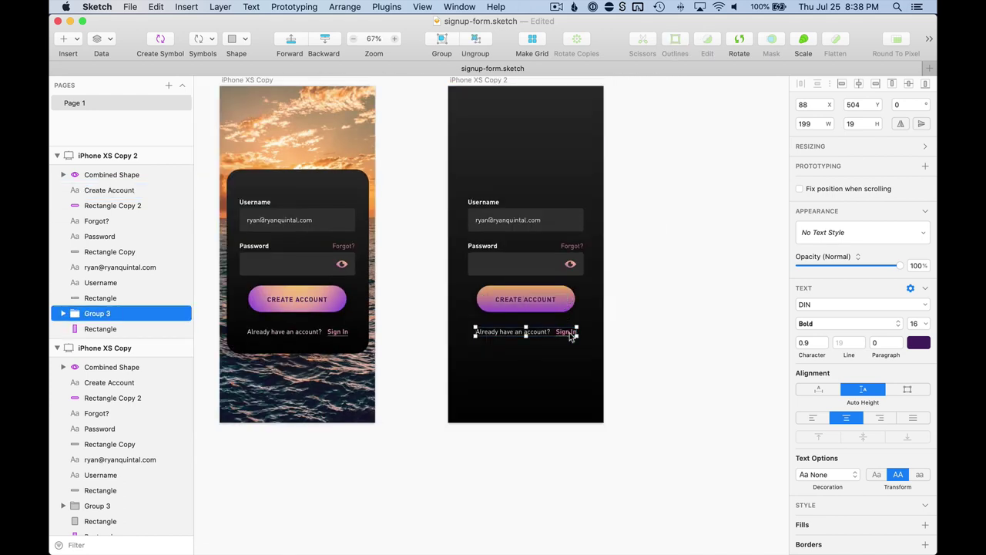
{"action": "left_click", "coordinate": [532, 300]}
{"action": "left_click", "coordinate": [564, 305], "text": "shift"}
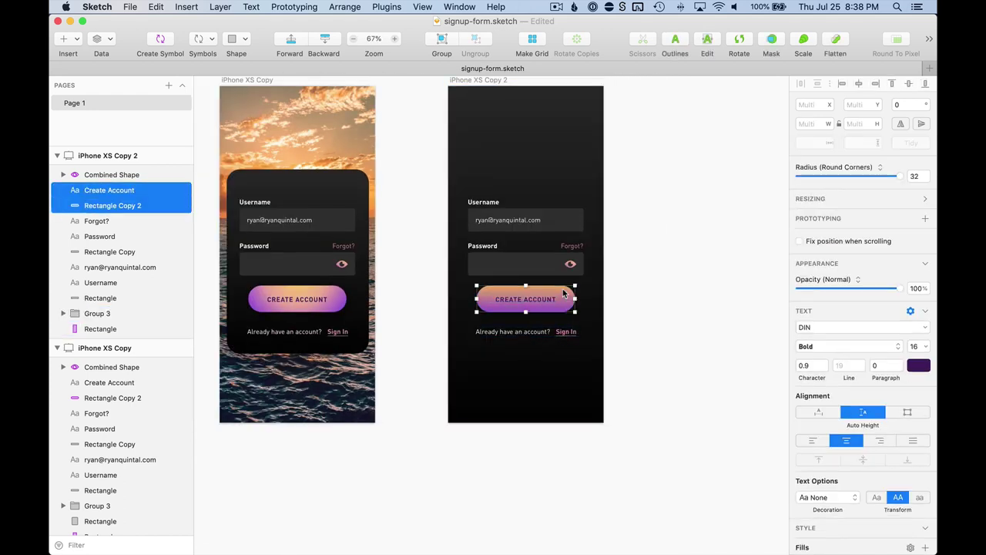
{"action": "key", "text": "super+g"}
{"action": "left_click", "coordinate": [541, 320]}
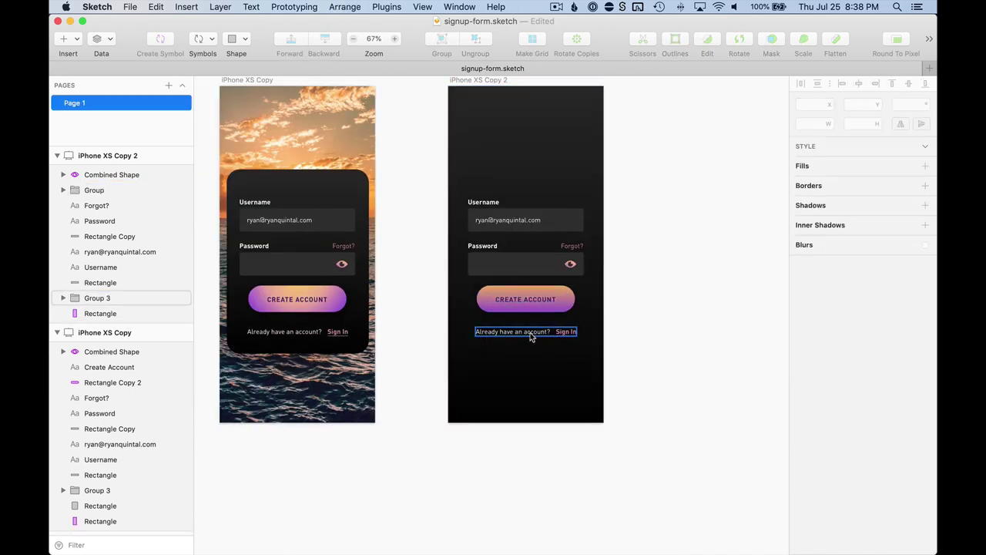
Step: Lock the dark background rectangle of iPhone XS Copy 2
{"action": "scroll", "coordinate": [683, 161], "scroll_direction": "left", "scroll_amount": 3}
{"action": "scroll", "coordinate": [683, 160], "scroll_direction": "up", "scroll_amount": 3}
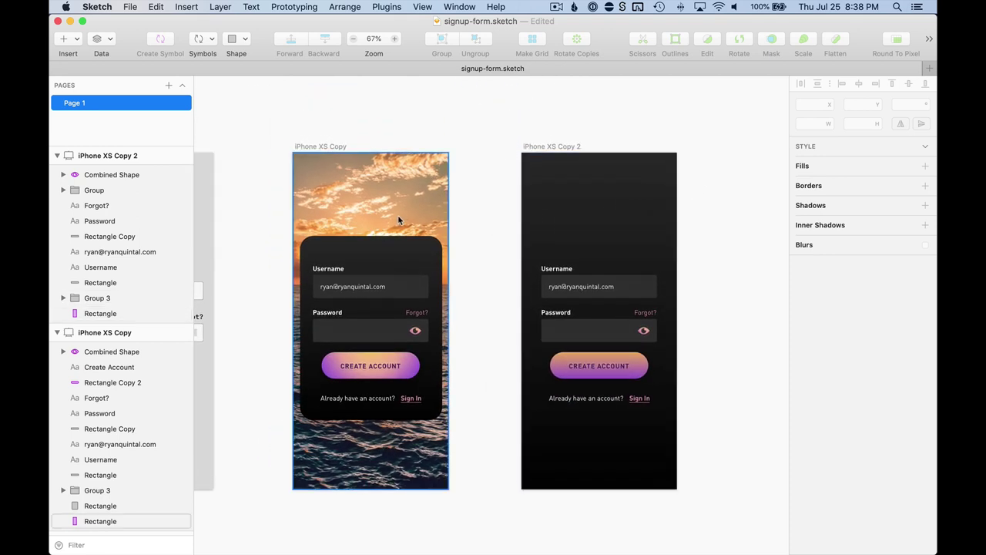
{"action": "scroll", "coordinate": [397, 220], "scroll_direction": "left", "scroll_amount": 5}
{"action": "left_click", "coordinate": [498, 247]}
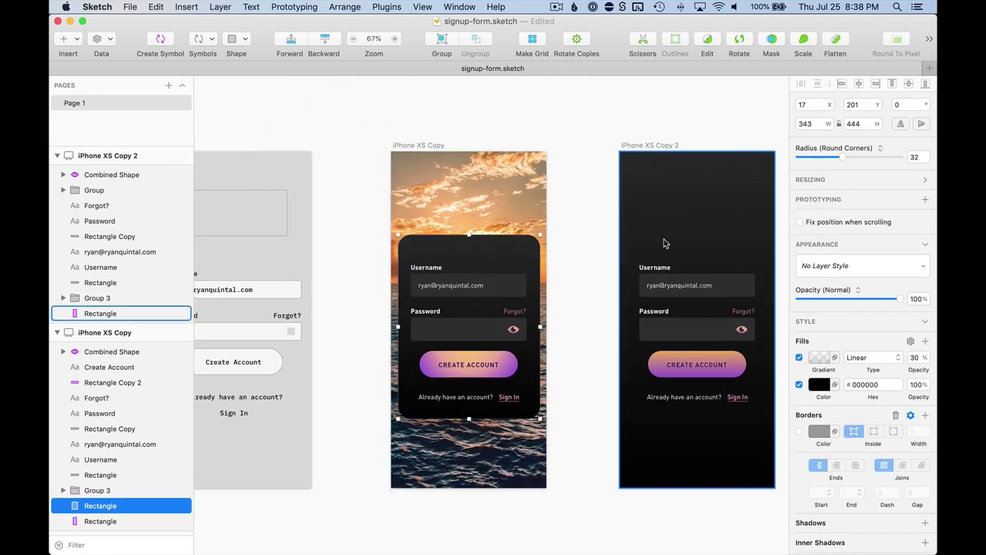
{"action": "left_click", "coordinate": [721, 234]}
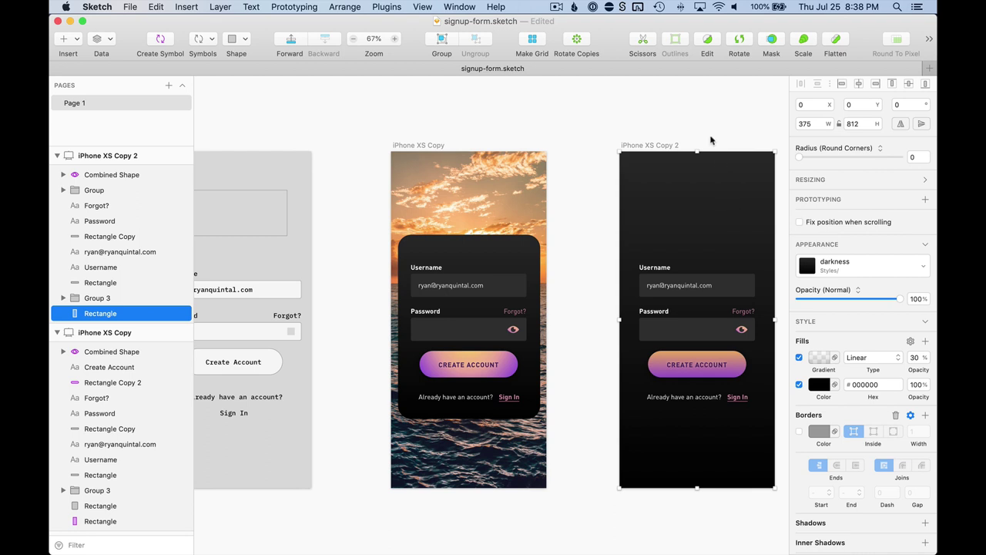
{"action": "left_click", "coordinate": [682, 214]}
{"action": "left_click", "coordinate": [180, 314]}
{"action": "left_click", "coordinate": [662, 216]}
Step: Add a 'Create your account' text layer near the top and colour it white #FFFFFF
{"action": "left_click", "coordinate": [655, 236]}
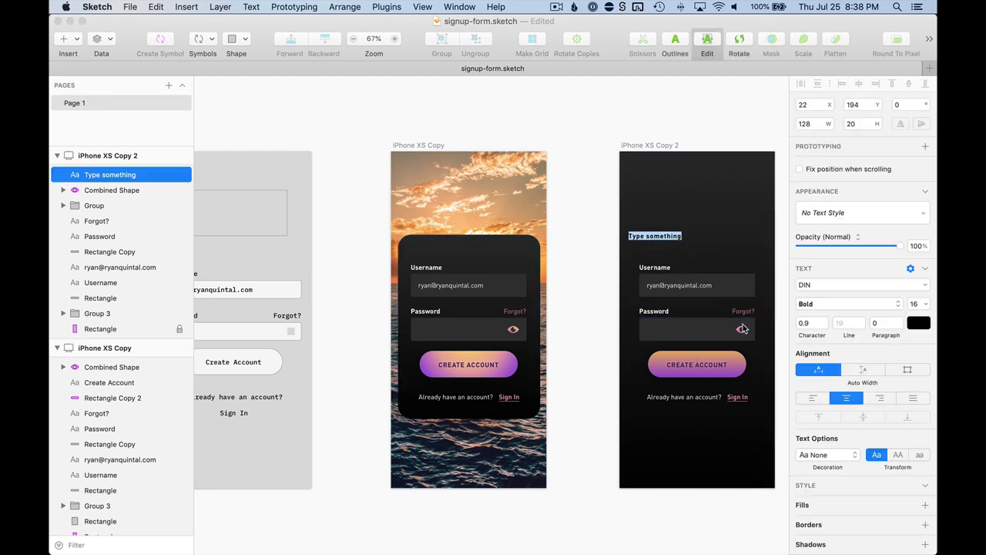
{"action": "type", "text": "Sign In"}
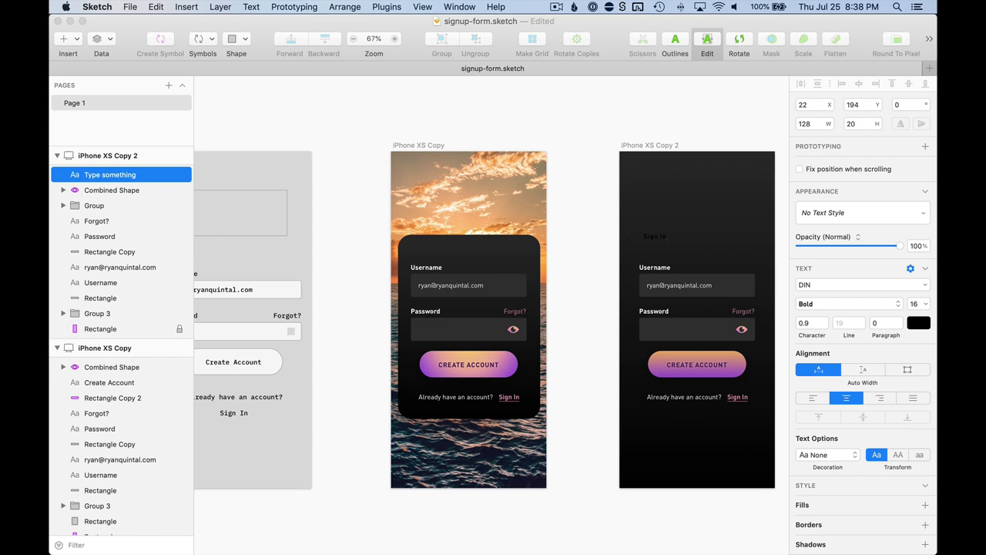
{"action": "key", "text": "super+a"}
{"action": "key", "text": "BackSpace"}
{"action": "key", "text": "Escape"}
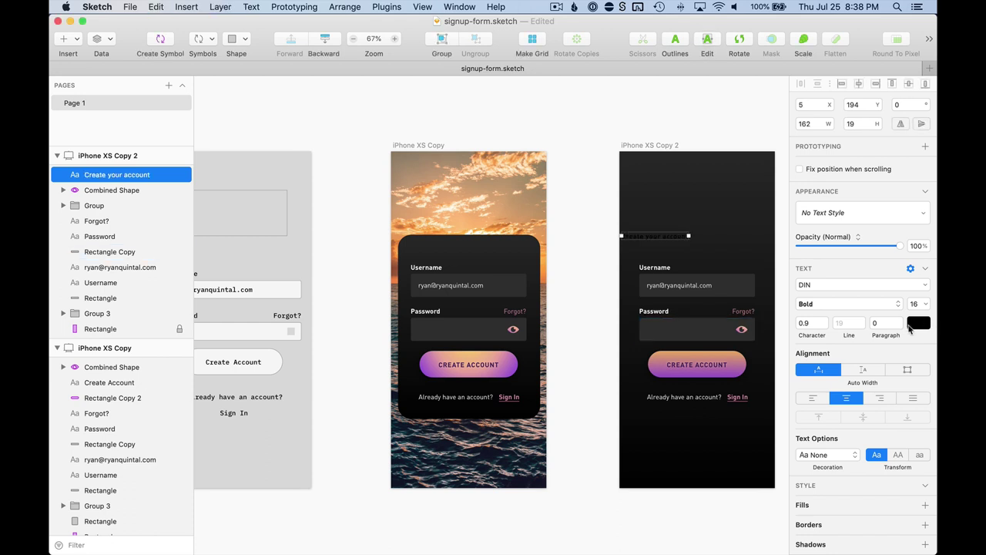
{"action": "left_click", "coordinate": [919, 322]}
{"action": "type", "text": "fff"}
{"action": "key", "text": "Return"}
{"action": "left_click_drag", "start_coordinate": [678, 237], "coordinate": [712, 226]}
Step: Set the heading to 36 pt and line its left edge up with the Username label
{"action": "scroll", "coordinate": [712, 227], "scroll_direction": "up", "scroll_amount": 5}
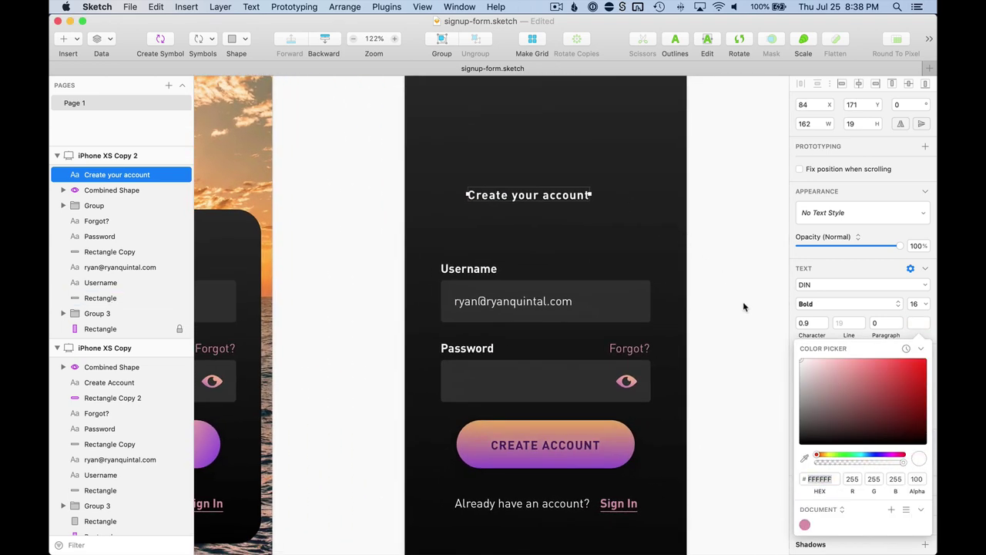
{"action": "left_click", "coordinate": [819, 329]}
{"action": "key", "text": "BackSpace"}
{"action": "key", "text": "Return"}
{"action": "left_click", "coordinate": [908, 305]}
{"action": "type", "text": "26"}
{"action": "key", "text": "Return"}
{"action": "left_click", "coordinate": [912, 325]}
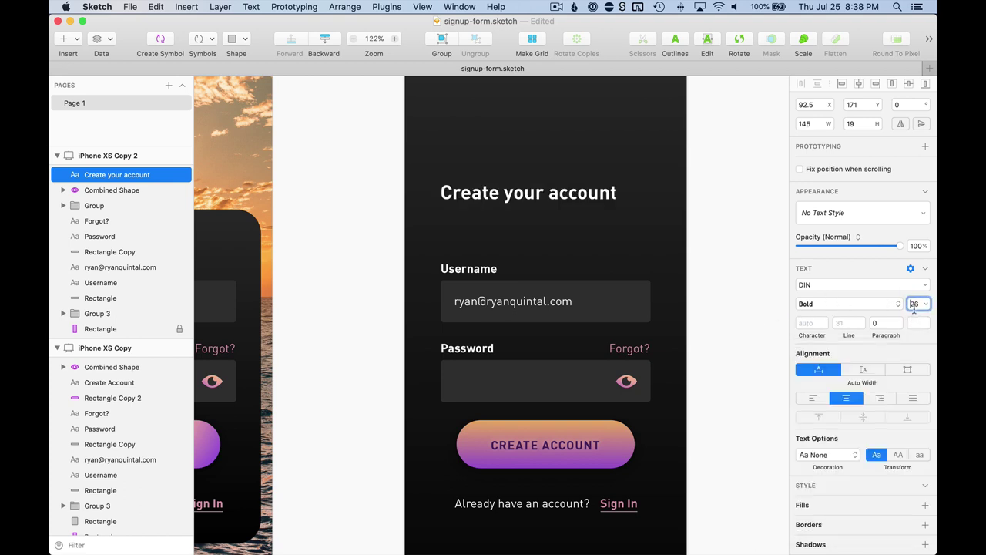
{"action": "key", "text": "shift+Up"}
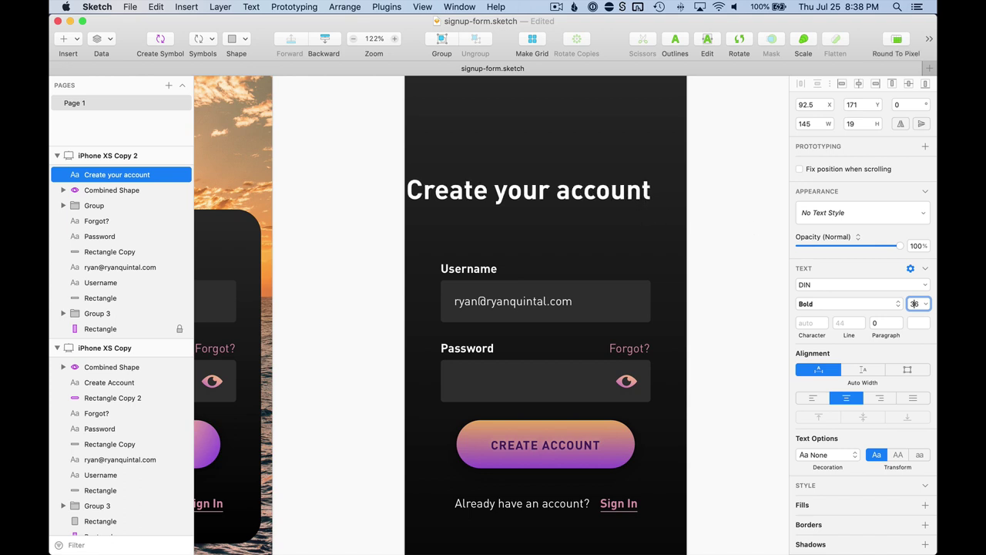
{"action": "left_click_drag", "start_coordinate": [621, 204], "coordinate": [649, 179]}
Step: Give the heading a 36 line height and -0.4 letter spacing
{"action": "scroll", "coordinate": [787, 246], "scroll_direction": "left", "scroll_amount": 2}
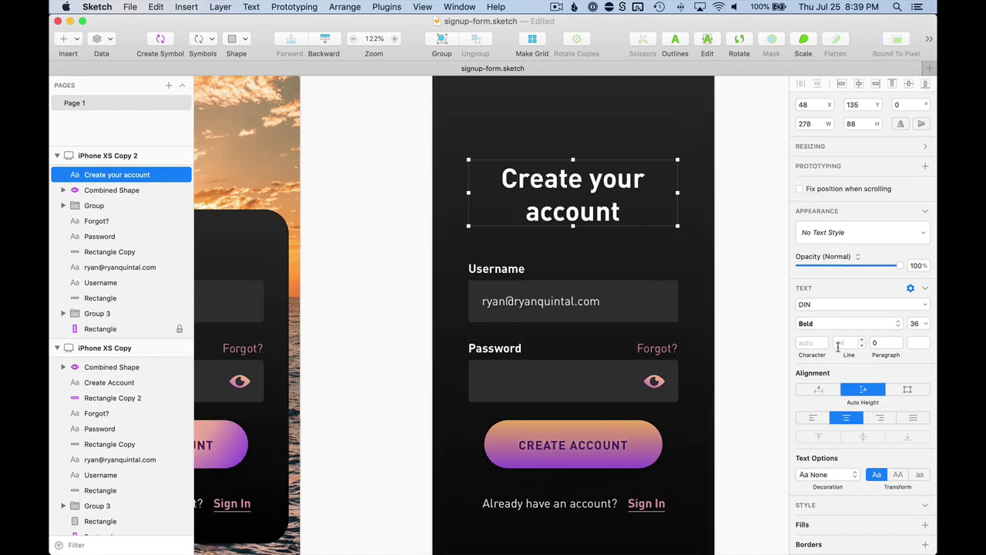
{"action": "left_click", "coordinate": [840, 346]}
{"action": "type", "text": "36"}
{"action": "key", "text": "Return"}
{"action": "key", "text": "Down"}
{"action": "key", "text": "Down"}
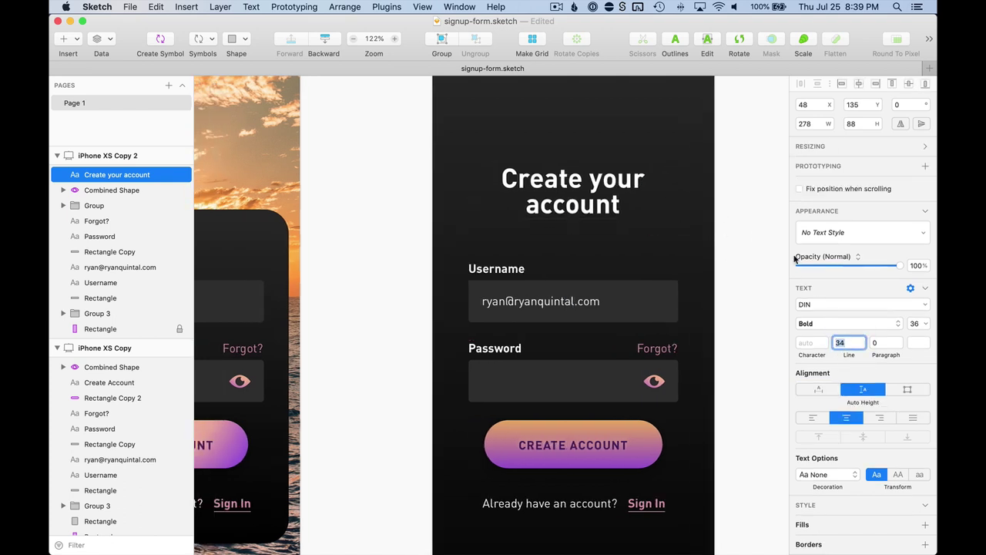
{"action": "key", "text": "Up"}
{"action": "key", "text": "Up"}
{"action": "left_click", "coordinate": [815, 344]}
{"action": "key", "text": "Down"}
{"action": "key", "text": "Down"}
{"action": "key", "text": "Down"}
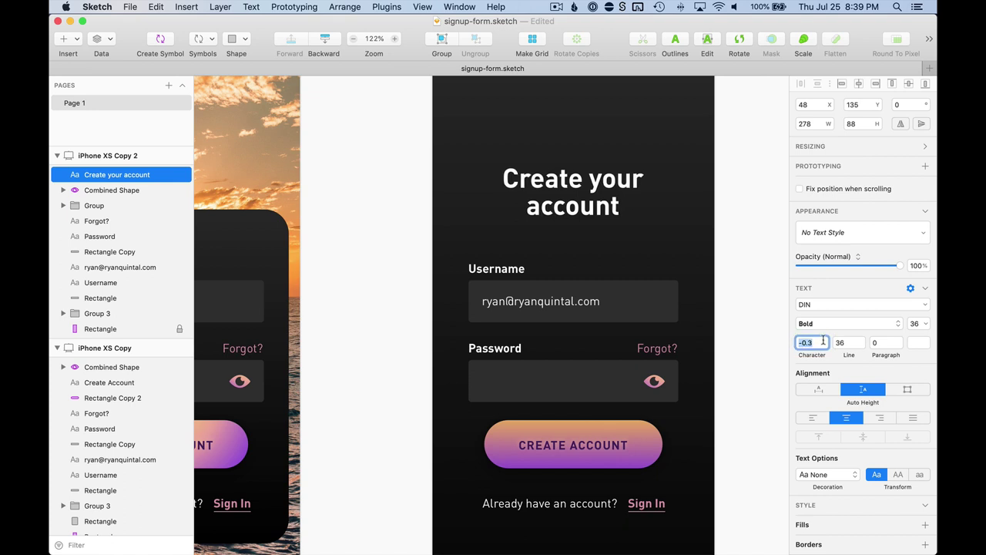
Step: Make the heading DIN Medium, centre-aligned, and duplicate it just below
{"action": "left_click", "coordinate": [861, 325]}
{"action": "left_click", "coordinate": [861, 256]}
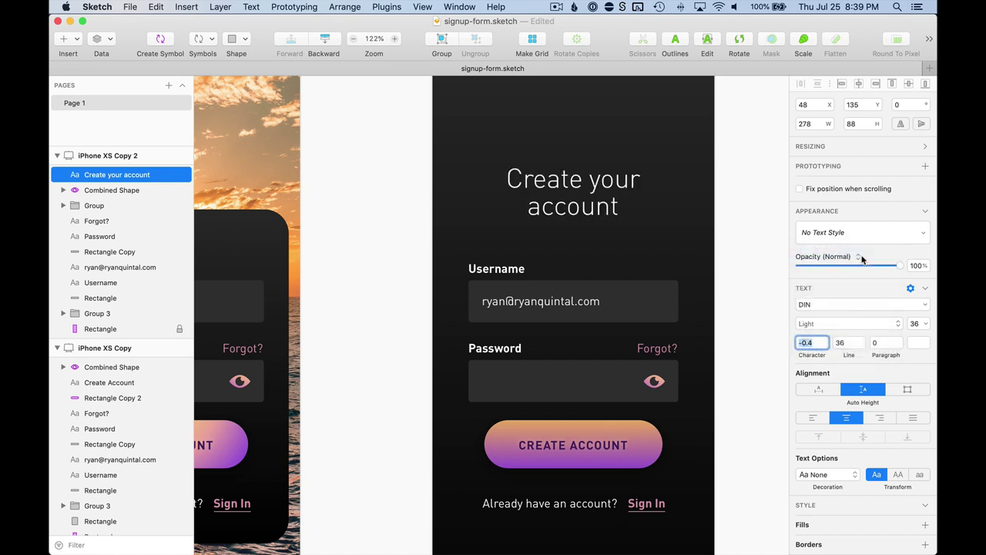
{"action": "left_click", "coordinate": [812, 417]}
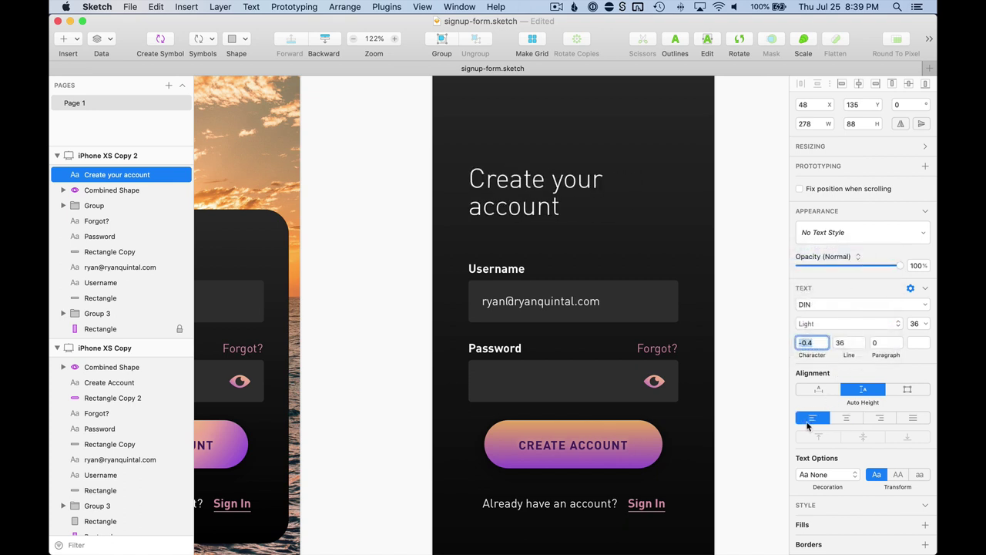
{"action": "scroll", "coordinate": [706, 177], "scroll_direction": "up", "scroll_amount": 2}
{"action": "left_click", "coordinate": [848, 418]}
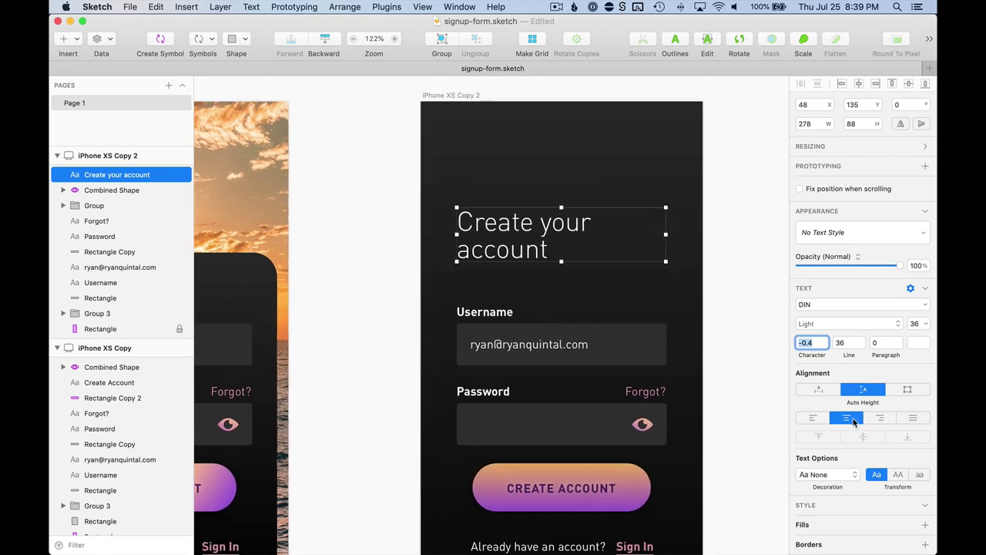
{"action": "left_click", "coordinate": [855, 324]}
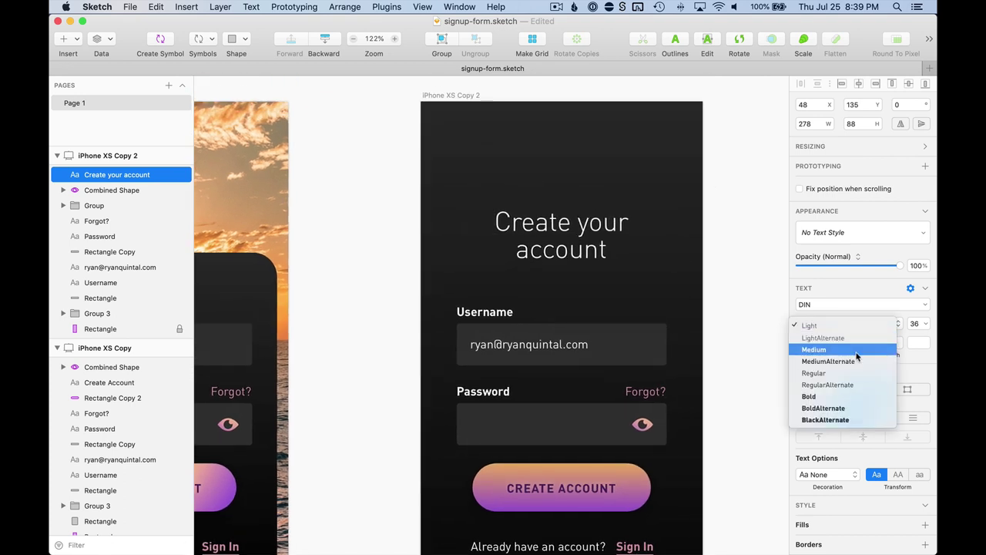
{"action": "left_click", "coordinate": [840, 348]}
{"action": "left_click", "coordinate": [745, 220]}
{"action": "left_click", "coordinate": [586, 225]}
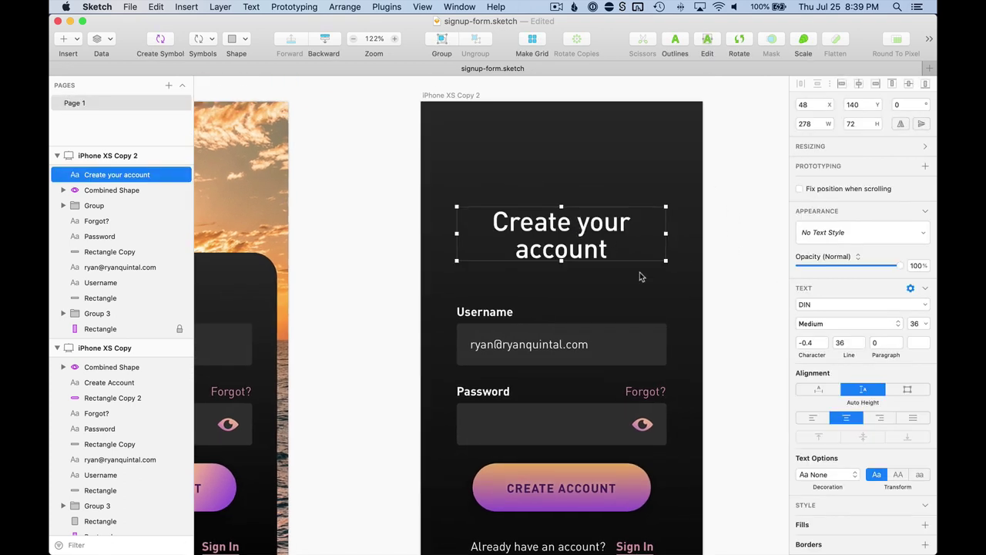
{"action": "scroll", "coordinate": [606, 231], "scroll_direction": "down", "scroll_amount": 4}
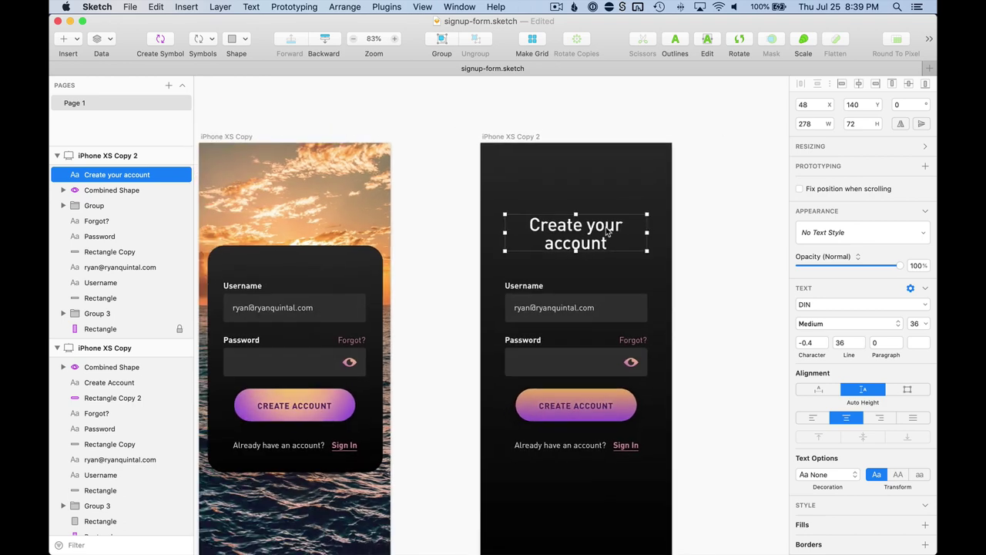
{"action": "mouse_move", "coordinate": [619, 208]}
{"action": "left_mouse_down"}
{"action": "mouse_move", "coordinate": [621, 200]}
{"action": "mouse_move", "coordinate": [621, 226]}
{"action": "mouse_move", "coordinate": [622, 216]}
{"action": "left_mouse_up"}
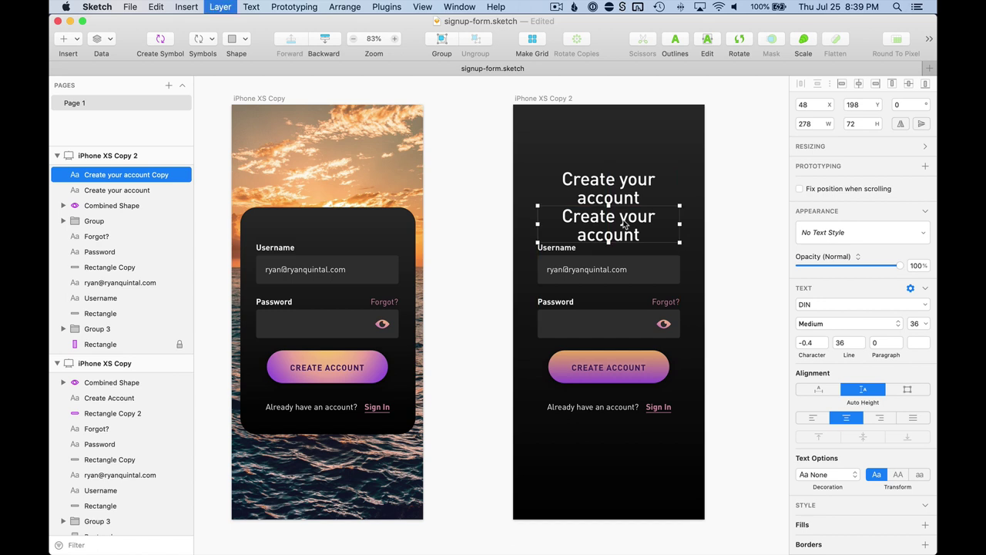
Step: Delete the duplicate heading and discard a first copy of the email text
{"action": "double_click", "coordinate": [623, 219]}
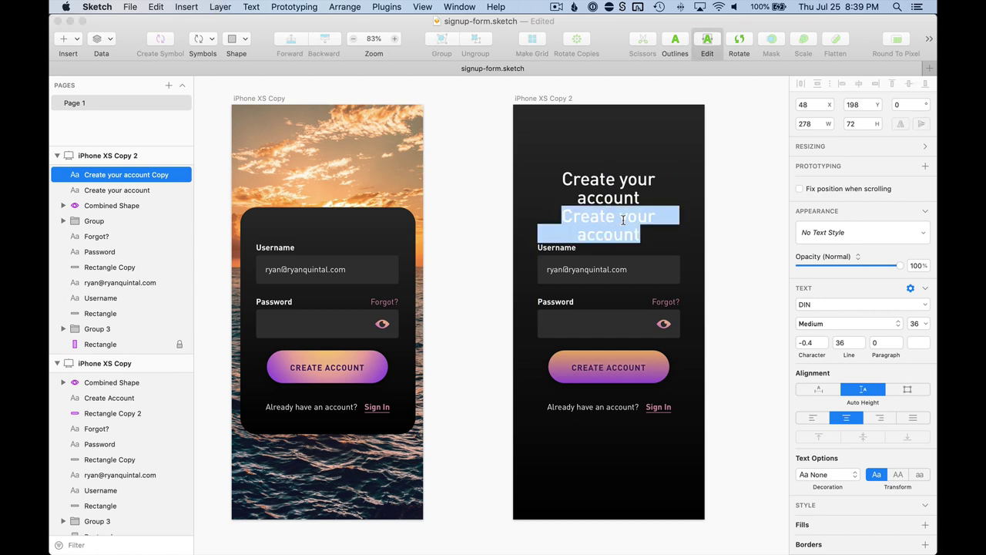
{"action": "key", "text": "Escape"}
{"action": "key", "text": "Delete"}
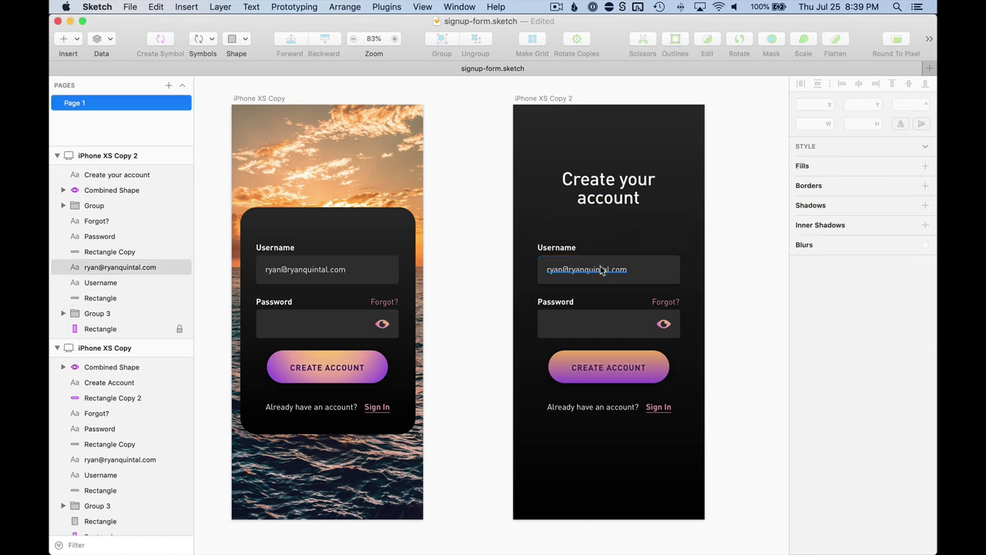
{"action": "left_click_drag", "start_coordinate": [602, 268], "coordinate": [678, 219]}
{"action": "key", "text": "Return"}
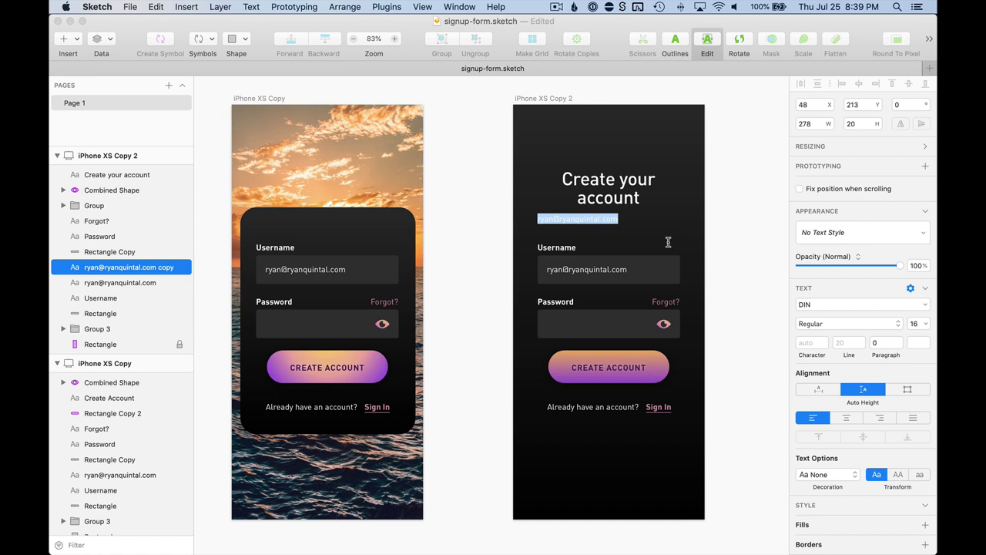
{"action": "type", "text": "W"}
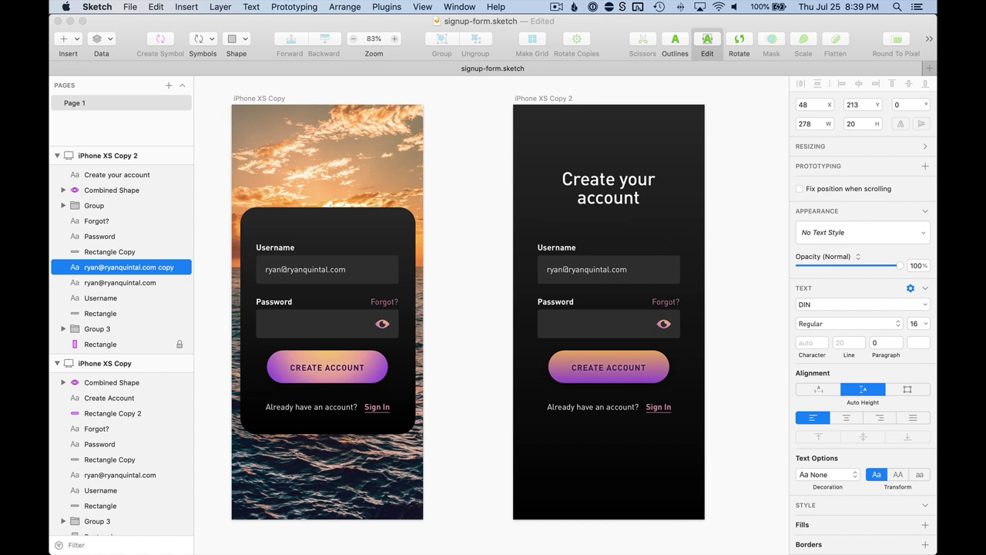
{"action": "key", "text": "Escape"}
{"action": "key", "text": "super+0"}
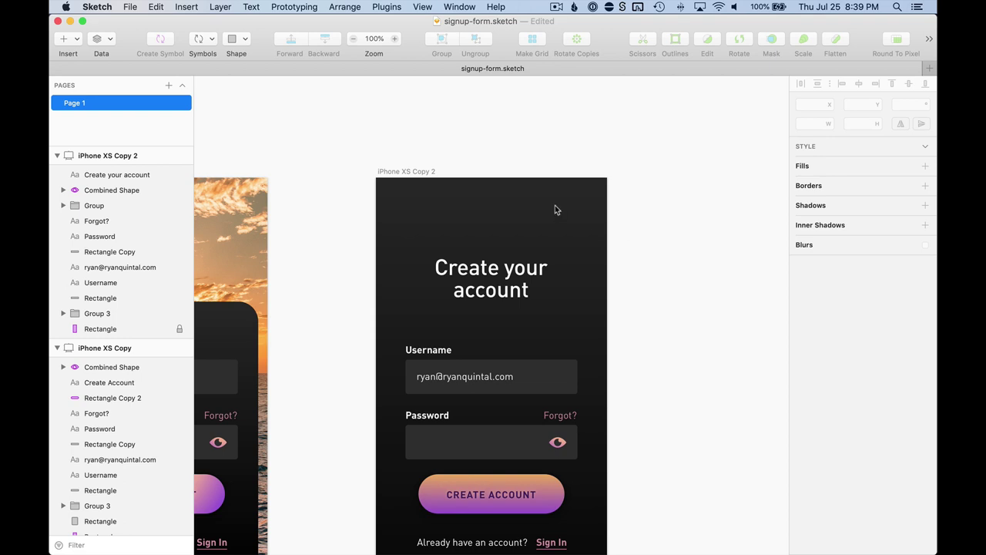
Step: Copy the sample email text above Username and retype it as 'Add your email and password to protect your purchases.'
{"action": "left_click", "coordinate": [428, 296]}
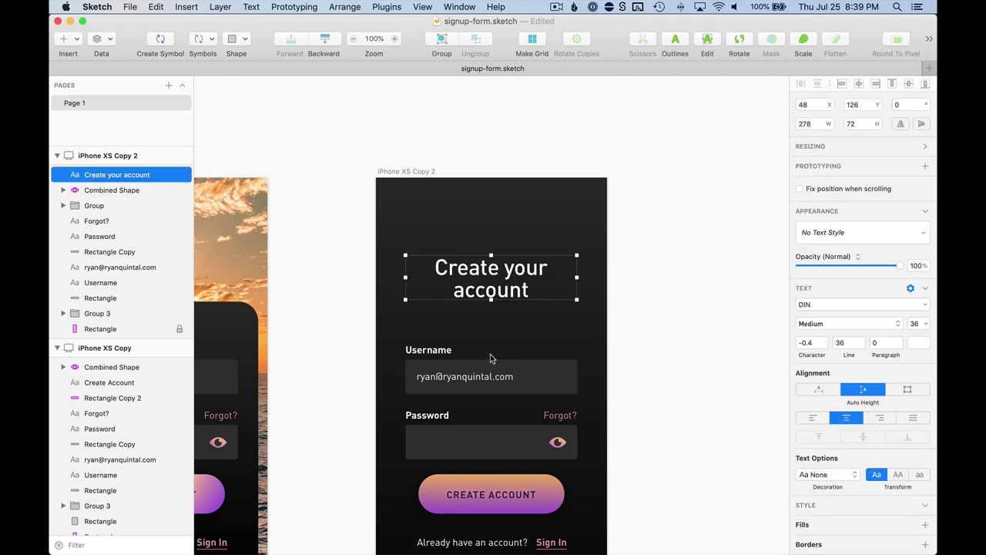
{"action": "left_click", "coordinate": [492, 377]}
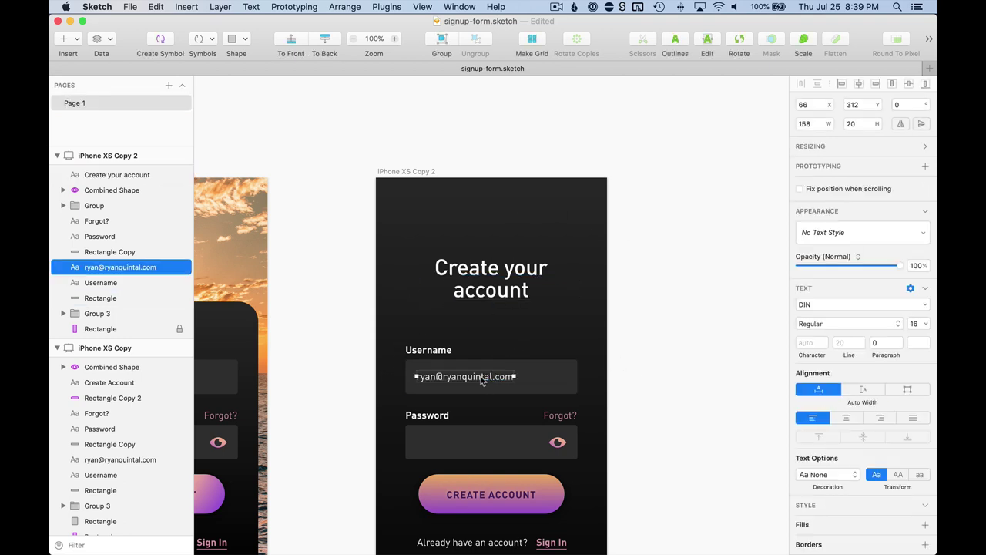
{"action": "left_click_drag", "start_coordinate": [482, 379], "coordinate": [476, 322]}
{"action": "double_click", "coordinate": [476, 322]}
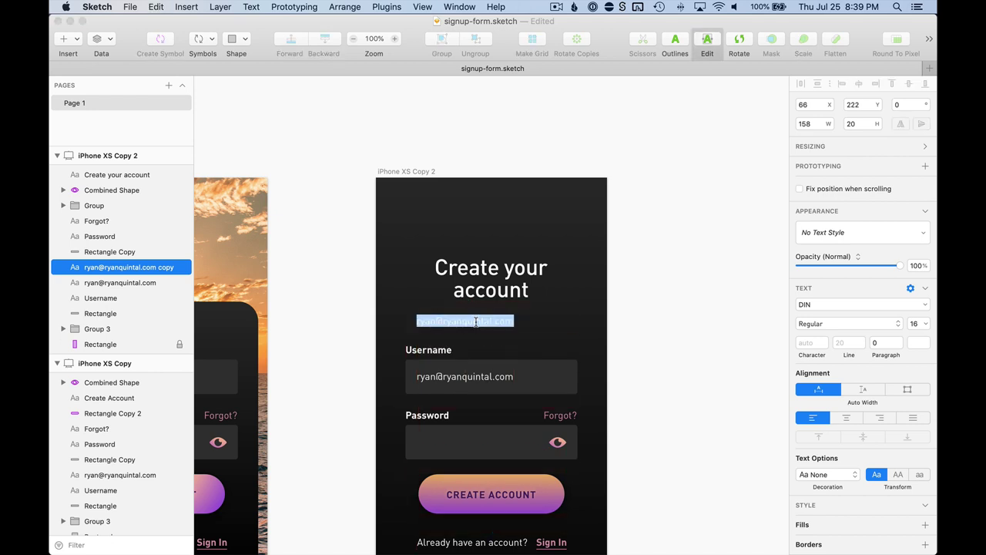
{"action": "type", "text": "Add"}
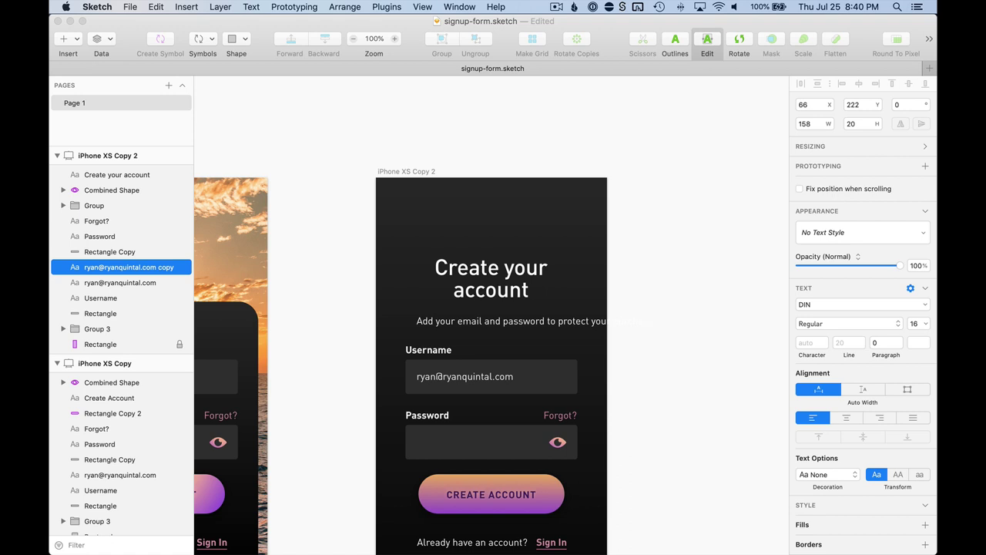
{"action": "key", "text": "Escape"}
Step: Align the subtitle with Username, narrow it to wrap at 279 px, and move it under the heading
{"action": "left_click_drag", "start_coordinate": [436, 321], "coordinate": [423, 318]}
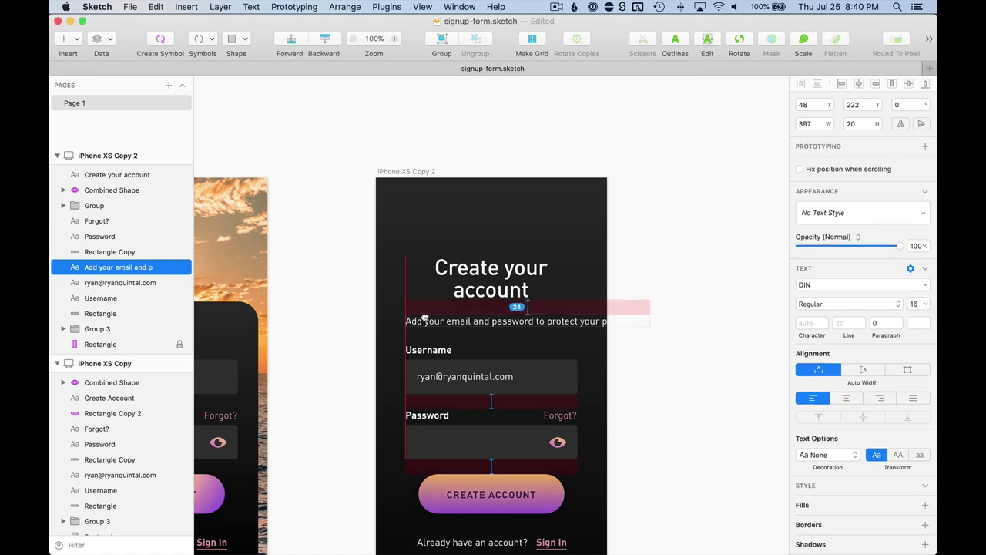
{"action": "left_click_drag", "start_coordinate": [650, 321], "coordinate": [577, 327]}
{"action": "left_click_drag", "start_coordinate": [501, 326], "coordinate": [508, 262]}
{"action": "left_click", "coordinate": [511, 285], "text": "shift"}
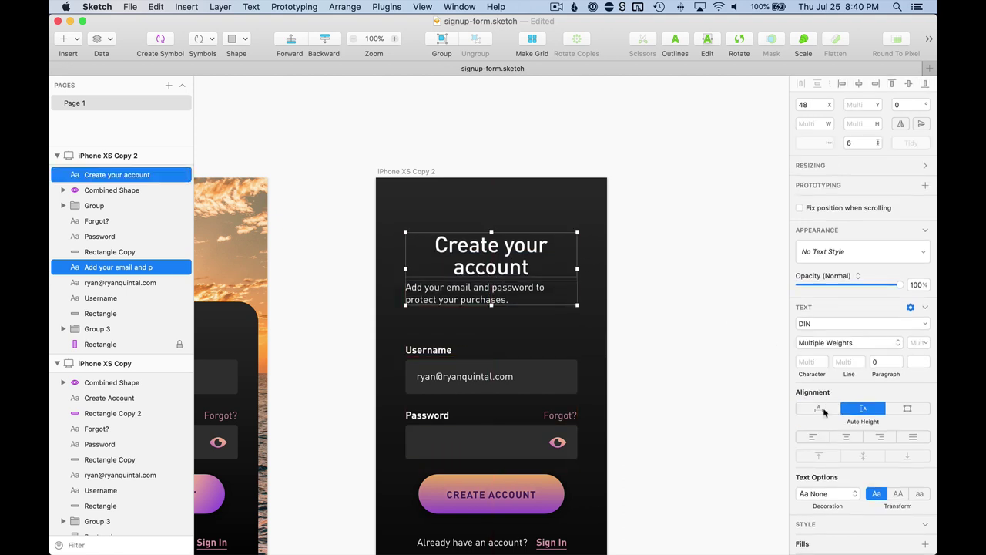
Step: Shorten the heading to 'Create account' by deleting the word 'your'
{"action": "left_click", "coordinate": [817, 437]}
{"action": "left_click", "coordinate": [651, 266]}
{"action": "key", "text": "super+1"}
{"action": "left_click", "coordinate": [570, 148]}
{"action": "double_click", "coordinate": [570, 148]}
{"action": "key", "text": "BackSpace"}
{"action": "key", "text": "BackSpace"}
{"action": "key", "text": "Escape"}
Step: Stack the subtitle directly under the title with a 0 gap and move the pair lower
{"action": "left_click", "coordinate": [574, 180]}
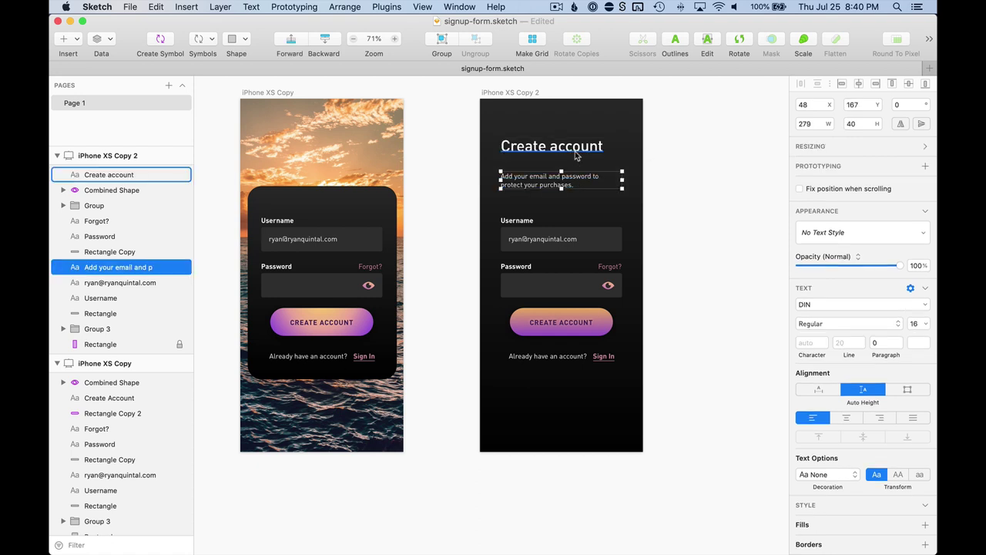
{"action": "left_click", "coordinate": [576, 146], "text": "shift"}
{"action": "key", "text": "ctrl+alt+t"}
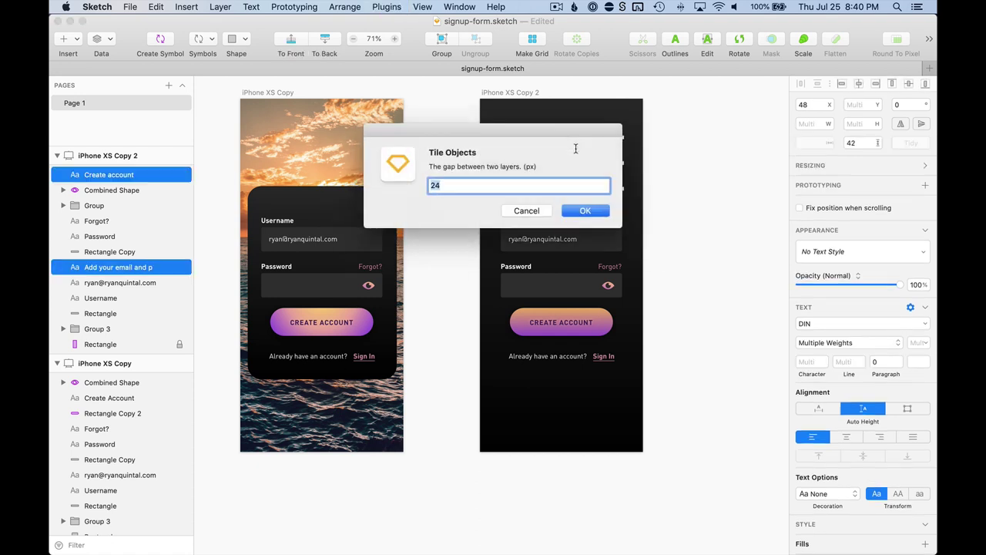
{"action": "type", "text": "0"}
{"action": "key", "text": "Return"}
{"action": "left_click", "coordinate": [665, 138]}
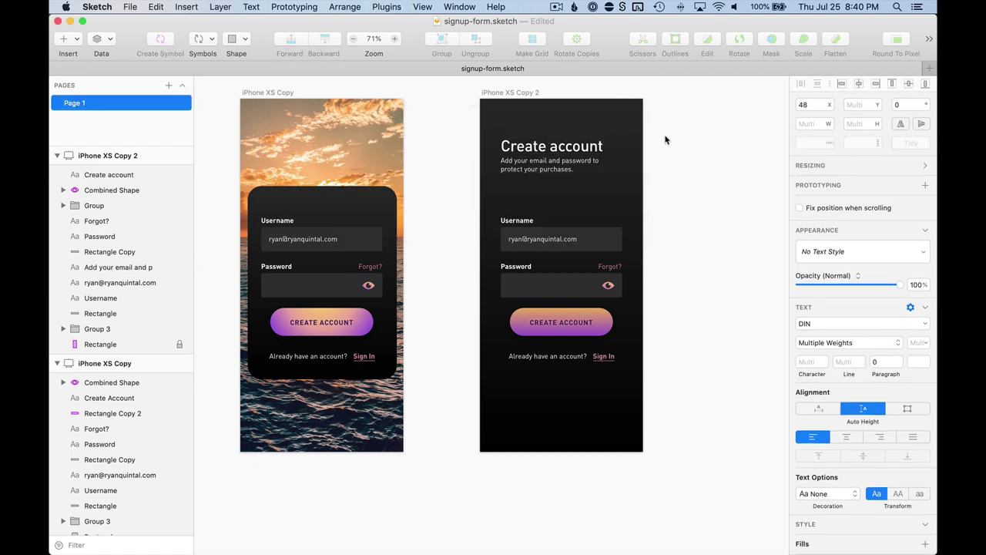
{"action": "scroll", "coordinate": [667, 139], "scroll_direction": "left", "scroll_amount": 3}
{"action": "left_click", "coordinate": [566, 150]}
{"action": "left_click", "coordinate": [564, 163], "text": "shift"}
{"action": "left_click_drag", "start_coordinate": [562, 163], "coordinate": [557, 187]}
{"action": "left_click", "coordinate": [701, 154]}
Step: Group the heading, subtitle and form layers and centre the group vertically on the artboard
{"action": "left_click_drag", "start_coordinate": [704, 131], "coordinate": [630, 213]}
{"action": "left_click_drag", "start_coordinate": [530, 385], "coordinate": [533, 413]}
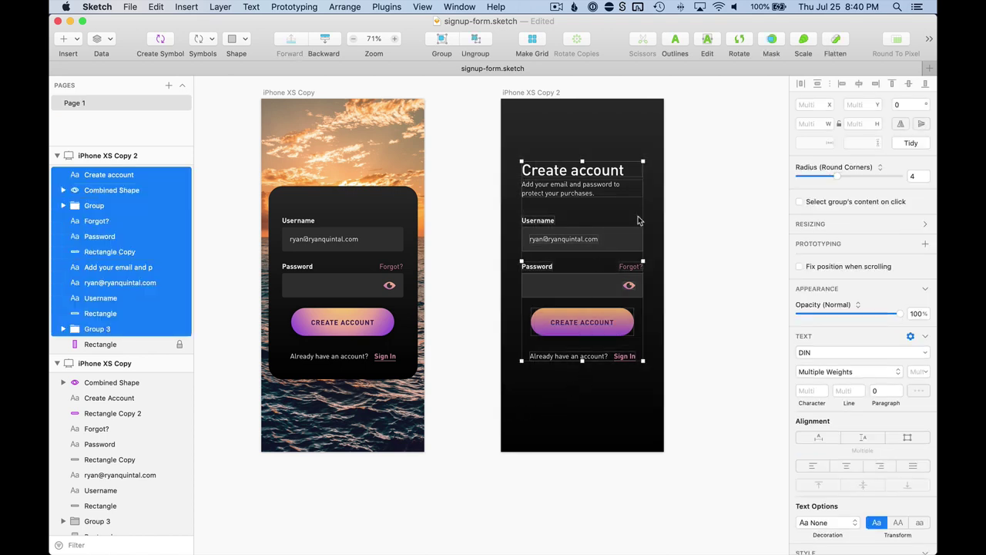
{"action": "key", "text": "super+g"}
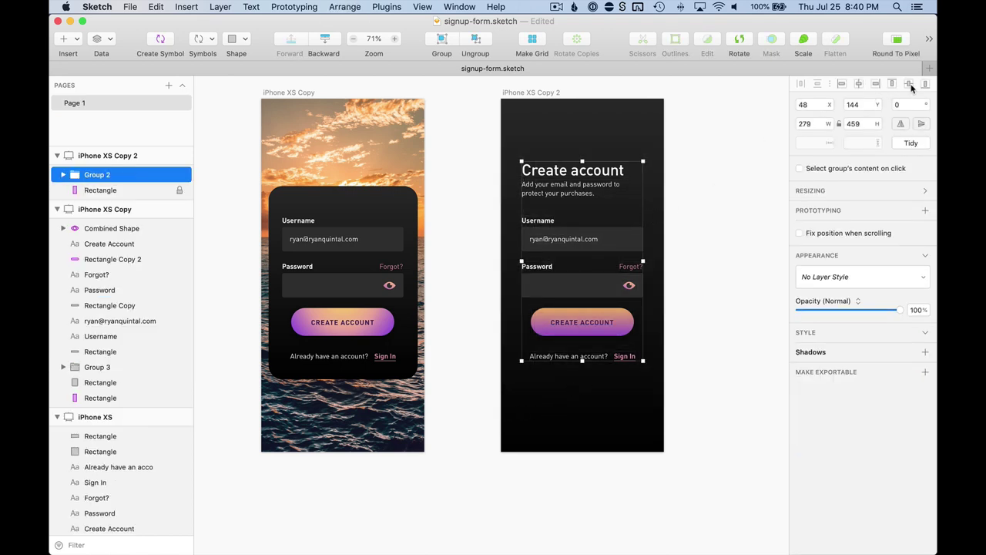
{"action": "left_click", "coordinate": [910, 87]}
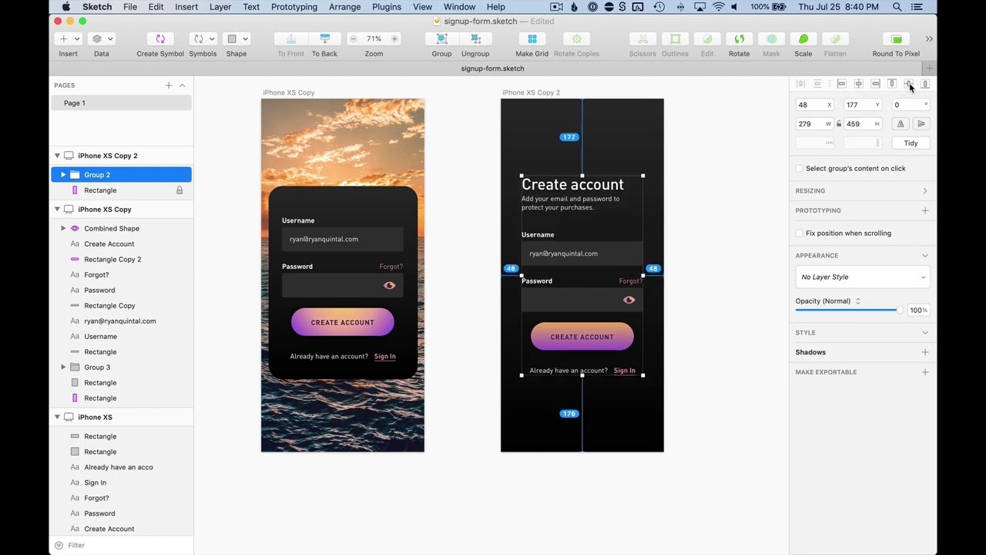
{"action": "left_click", "coordinate": [727, 285]}
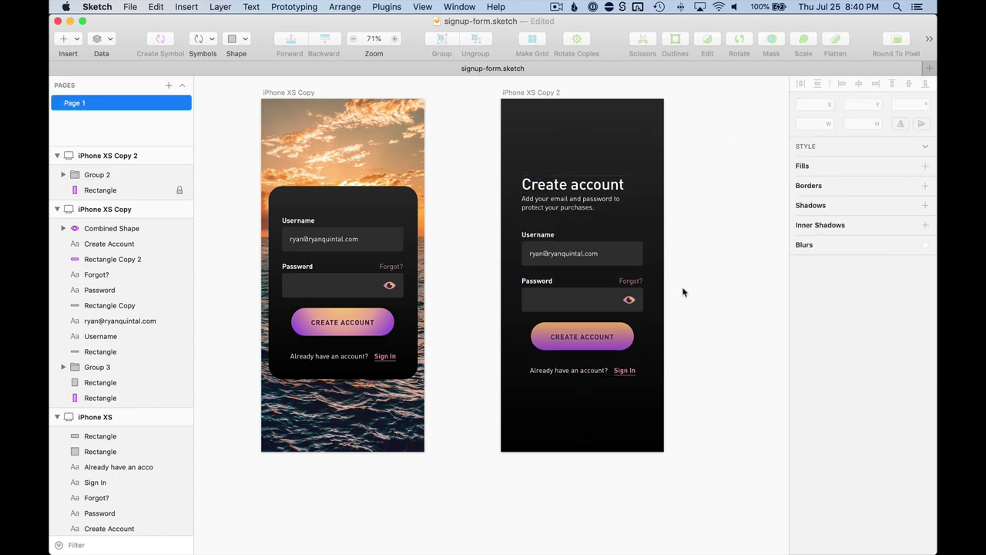
{"action": "left_click", "coordinate": [606, 214]}
{"action": "left_click", "coordinate": [633, 165]}
{"action": "left_click_drag", "start_coordinate": [633, 165], "coordinate": [568, 201]}
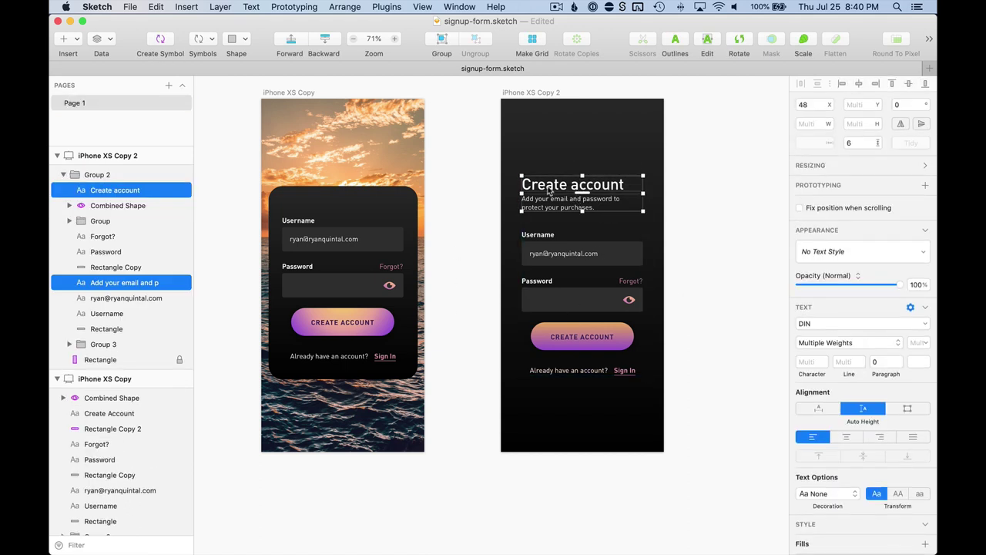
Step: Copy the dark artboard's Create account title and subtitle onto the photo artboard
{"action": "key", "text": "Escape"}
{"action": "left_click_drag", "start_coordinate": [654, 132], "coordinate": [539, 411]}
{"action": "left_click_drag", "start_coordinate": [614, 131], "coordinate": [548, 192]}
{"action": "key", "text": "super+c"}
{"action": "key", "text": "super+v"}
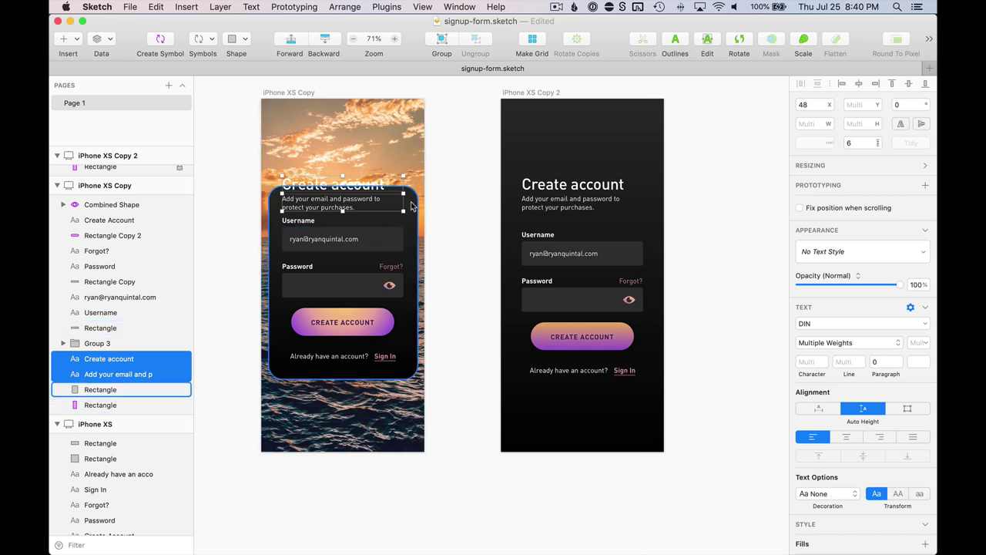
Step: Stretch the card taller, then group the pasted heading and nudge it onto the card's top
{"action": "left_click", "coordinate": [411, 206]}
{"action": "left_click_drag", "start_coordinate": [343, 190], "coordinate": [346, 144]}
{"action": "left_click", "coordinate": [332, 186]}
{"action": "left_click", "coordinate": [333, 204], "text": "shift"}
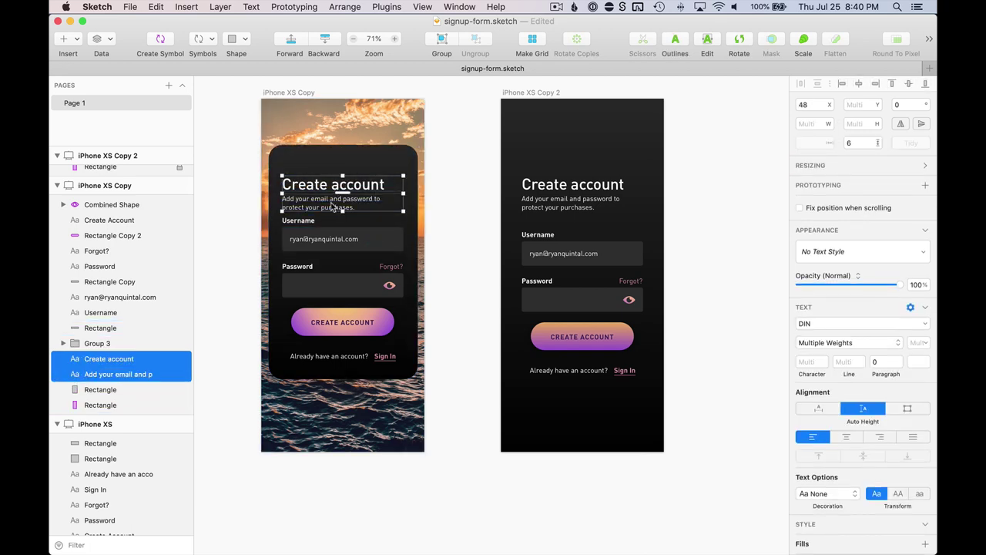
{"action": "key", "text": "super+g"}
{"action": "left_click_drag", "start_coordinate": [333, 206], "coordinate": [333, 210]}
{"action": "key", "text": "shift+Up"}
{"action": "key", "text": "shift+Up"}
{"action": "key", "text": "shift+Up"}
{"action": "key", "text": "Up"}
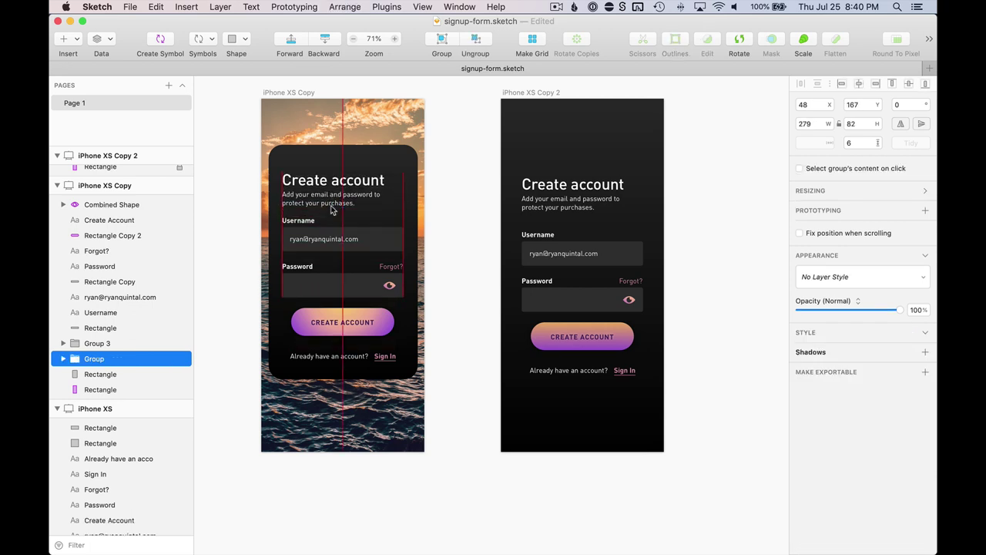
{"action": "key", "text": "Up"}
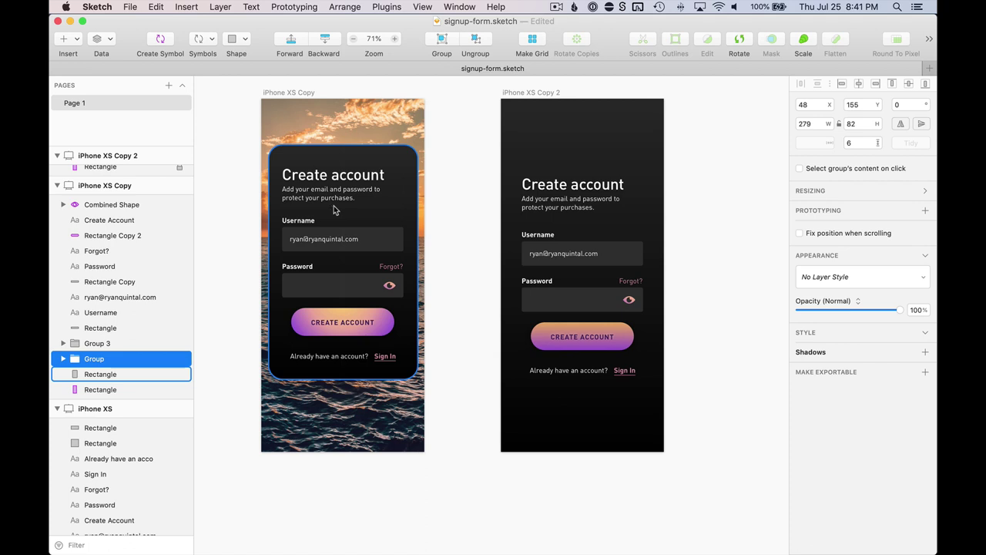
Step: Group the card with its contents, excluding the background photo, and centre it vertically
{"action": "left_click", "coordinate": [493, 154]}
{"action": "left_click_drag", "start_coordinate": [458, 154], "coordinate": [285, 372]}
{"action": "left_click", "coordinate": [307, 424], "text": "shift"}
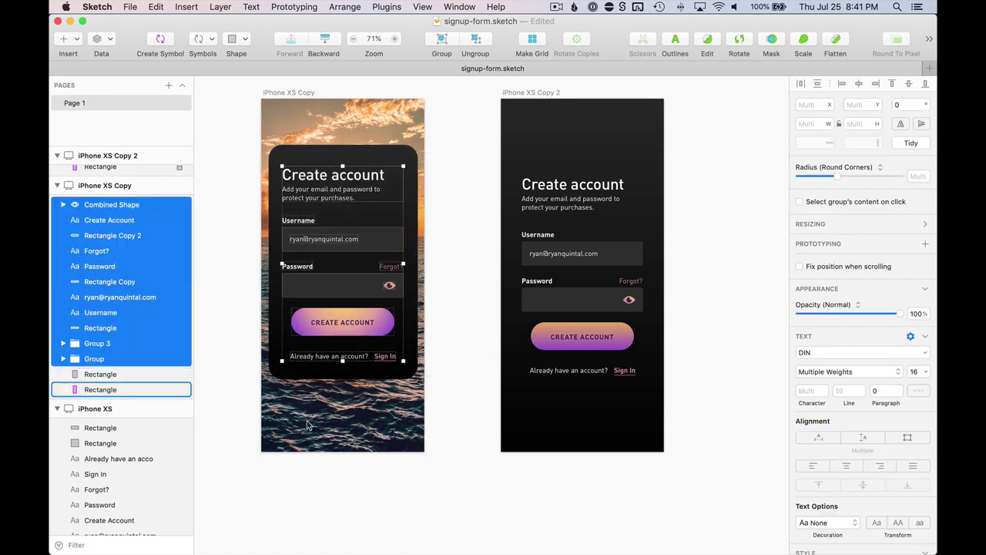
{"action": "left_click", "coordinate": [406, 340], "text": "shift"}
{"action": "key", "text": "super+g"}
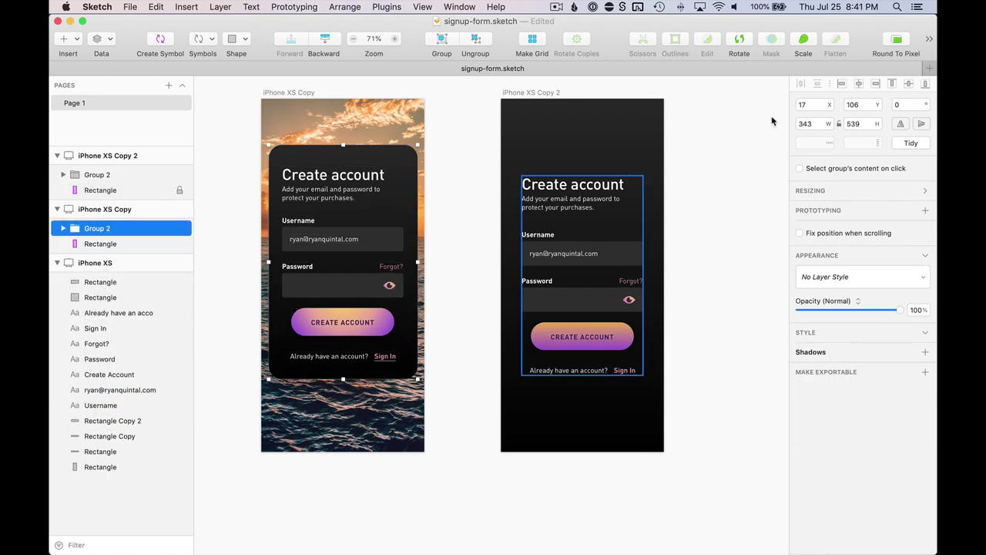
{"action": "left_click", "coordinate": [907, 85]}
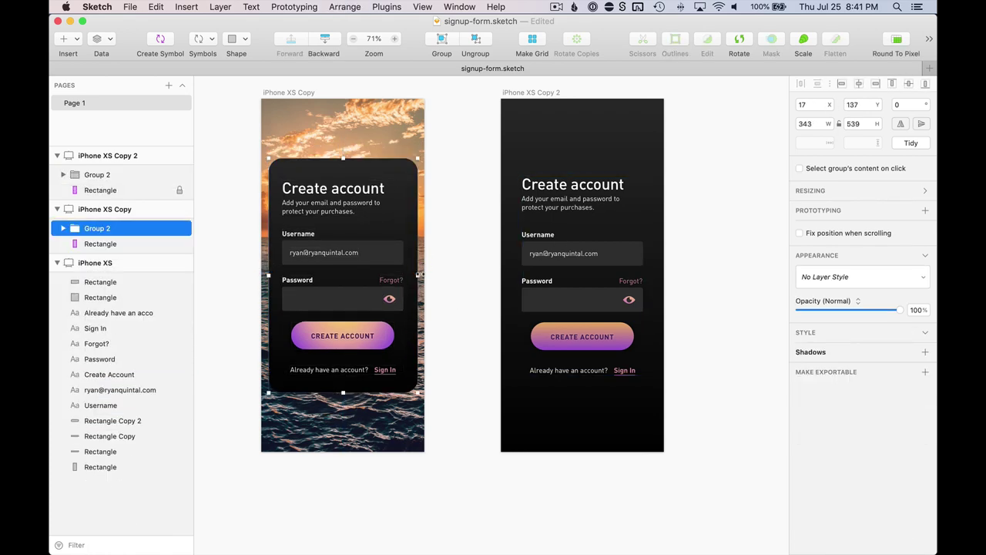
{"action": "left_click", "coordinate": [478, 273]}
{"action": "scroll", "coordinate": [529, 255], "scroll_direction": "up", "scroll_amount": 5}
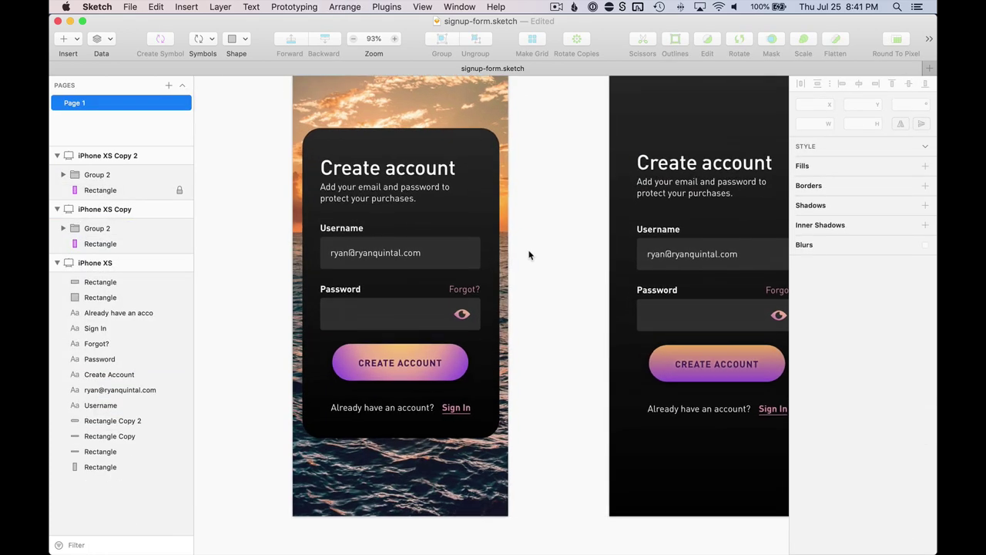
{"action": "scroll", "coordinate": [529, 255], "scroll_direction": "down", "scroll_amount": 3}
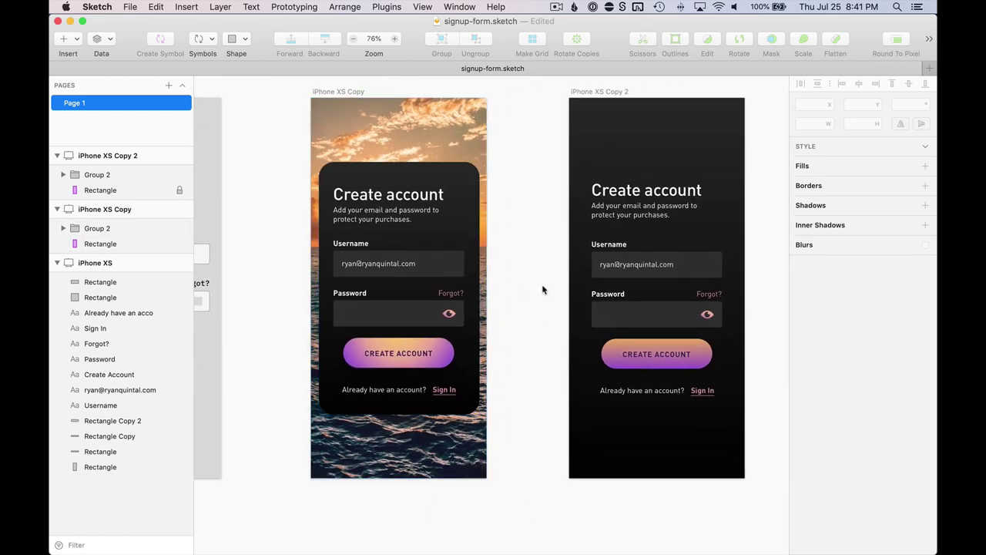
{"action": "scroll", "coordinate": [499, 362], "scroll_direction": "down", "scroll_amount": 3}
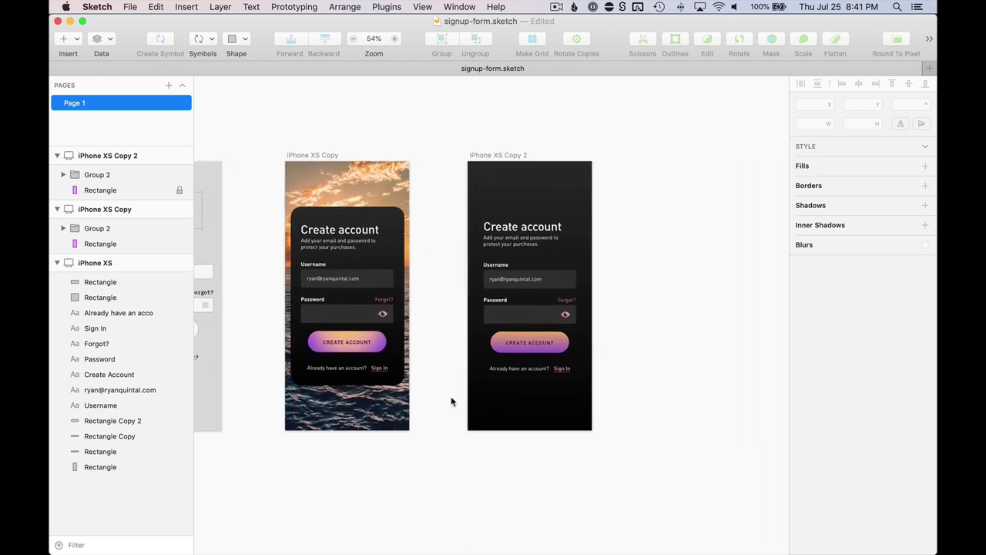
Step: Save the photo artboard's button shape look as a new layer style, button style 2
{"action": "scroll", "coordinate": [441, 426], "scroll_direction": "right", "scroll_amount": 2}
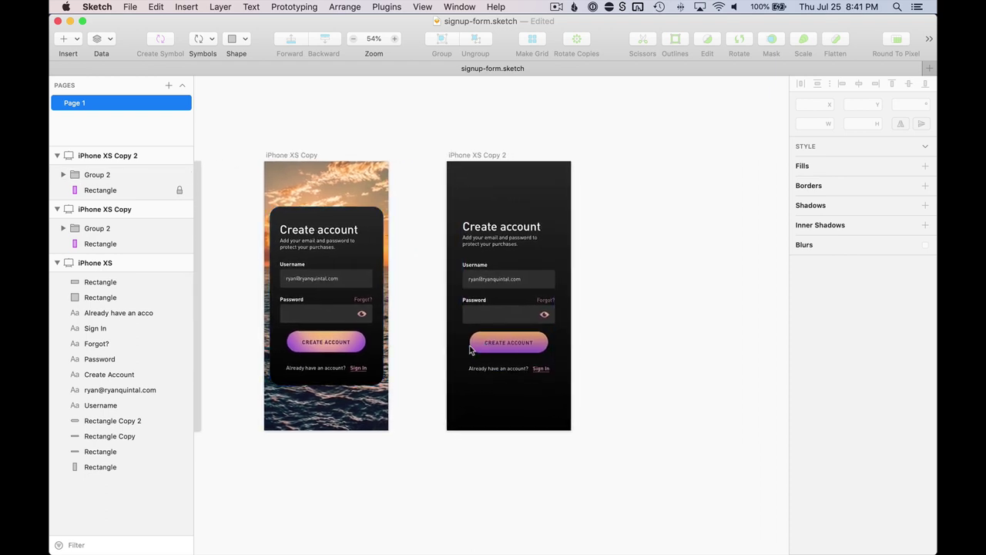
{"action": "left_click", "coordinate": [475, 348]}
{"action": "left_click", "coordinate": [851, 271]}
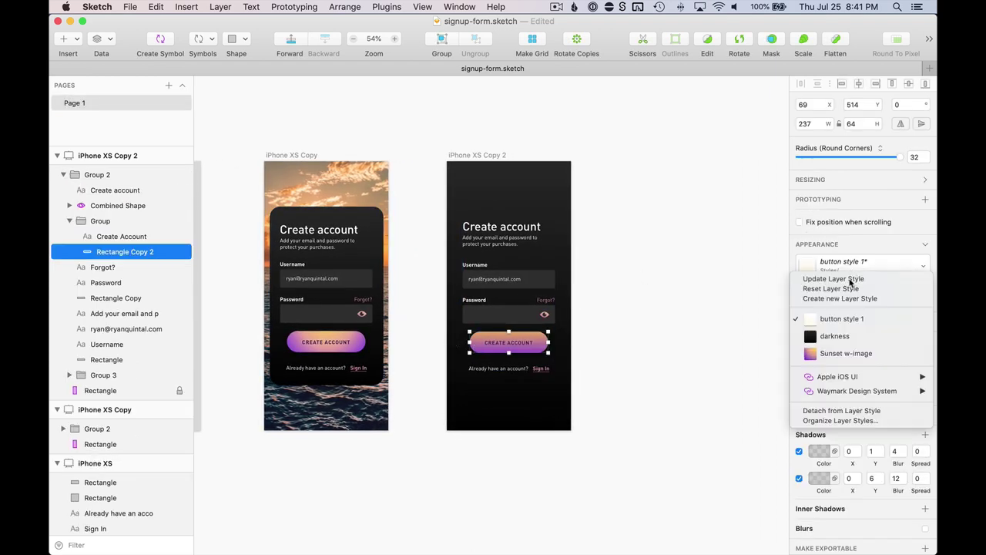
{"action": "left_click", "coordinate": [663, 306]}
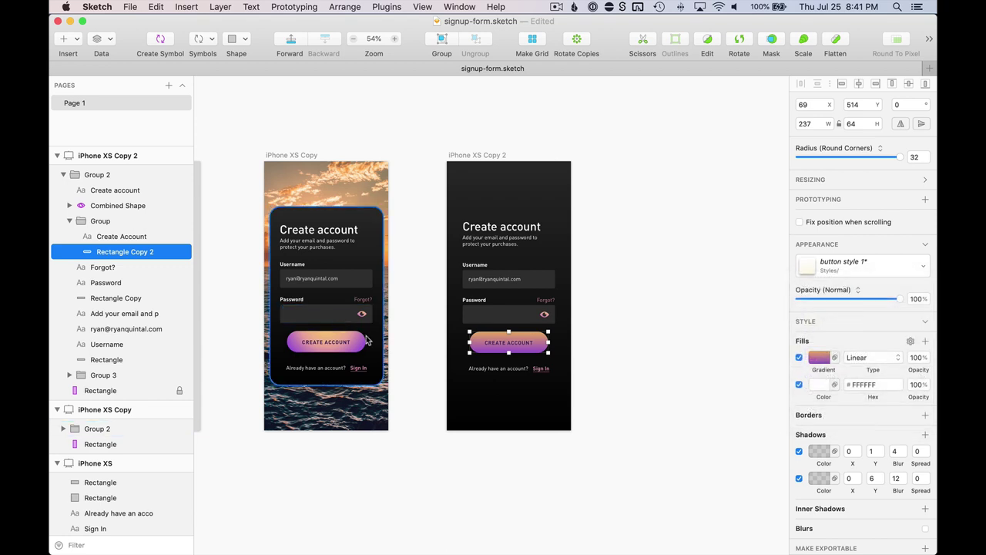
{"action": "left_click", "coordinate": [327, 342]}
{"action": "left_click", "coordinate": [356, 339]}
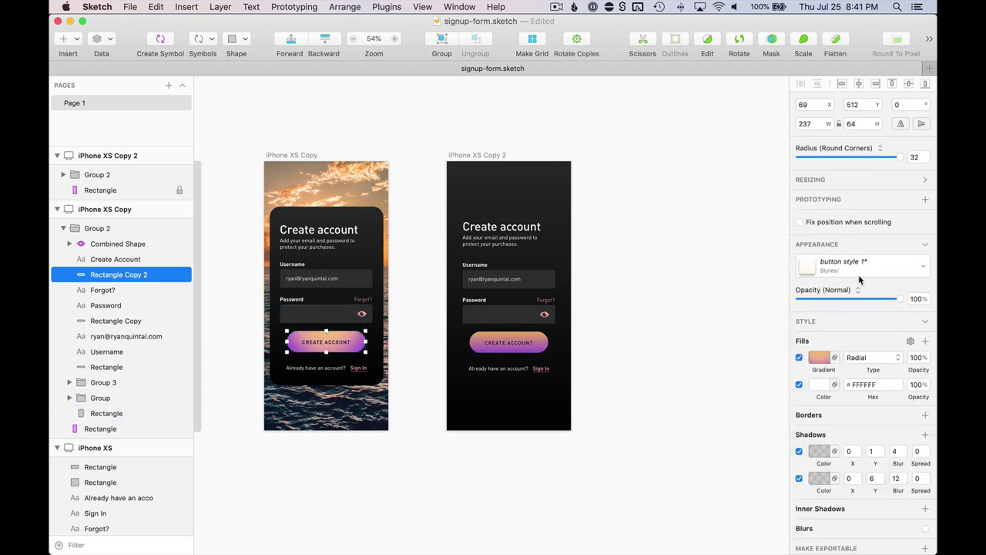
{"action": "left_click", "coordinate": [856, 268]}
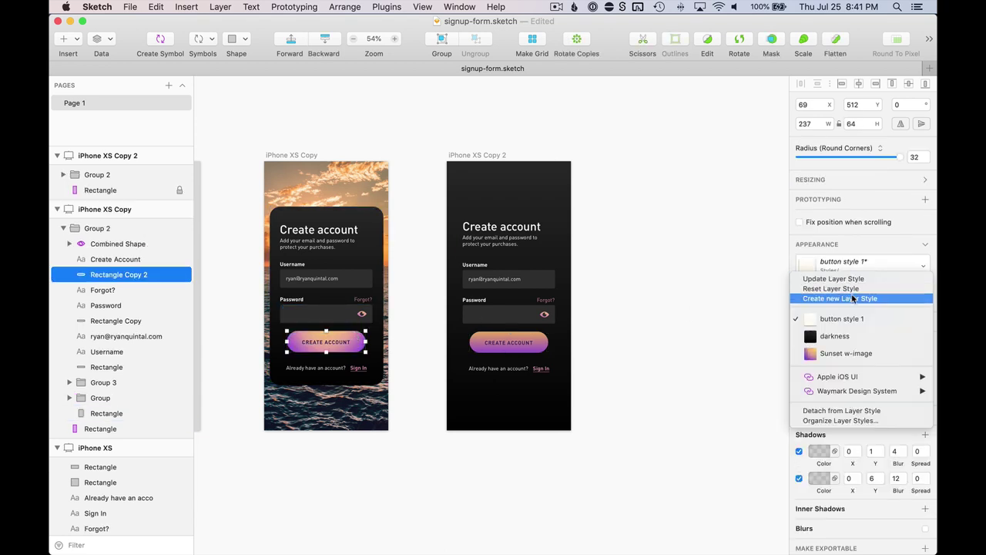
{"action": "left_click", "coordinate": [853, 298]}
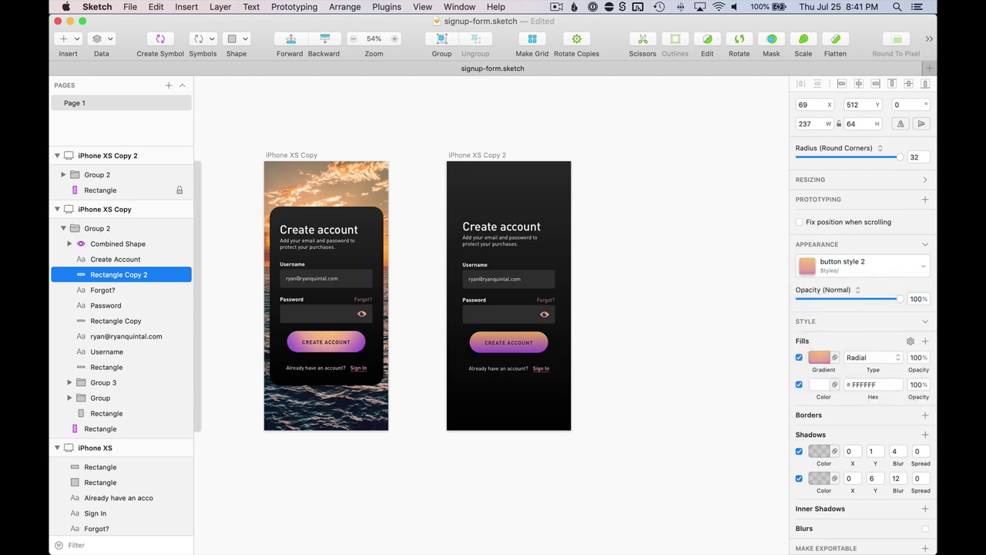
Step: Apply button style 2 to the dark artboard's Create Account button
{"action": "left_click", "coordinate": [508, 342], "text": "super"}
{"action": "left_click", "coordinate": [823, 263]}
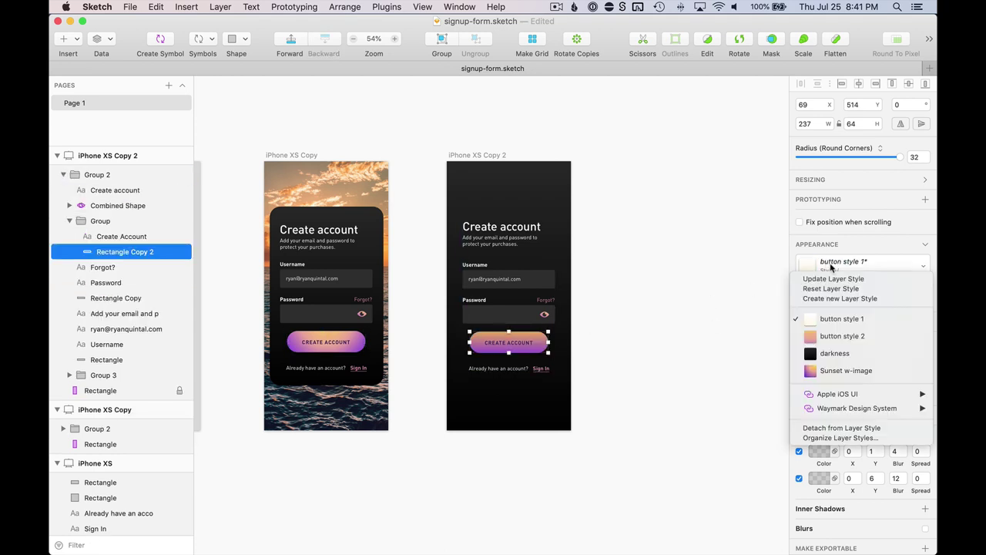
{"action": "left_click", "coordinate": [834, 338]}
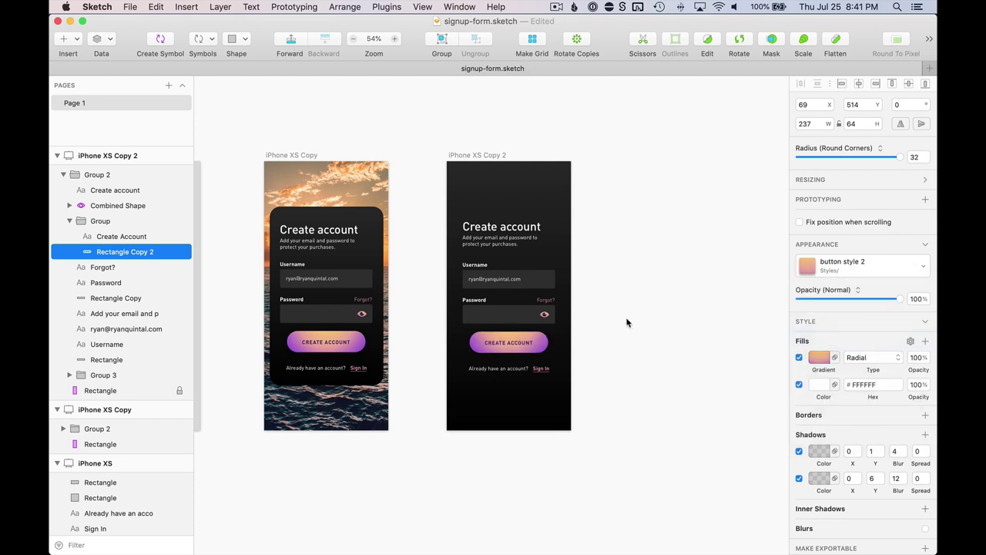
{"action": "left_click", "coordinate": [622, 335]}
{"action": "scroll", "coordinate": [626, 333], "scroll_direction": "up", "scroll_amount": 3}
{"action": "scroll", "coordinate": [626, 331], "scroll_direction": "left", "scroll_amount": 3}
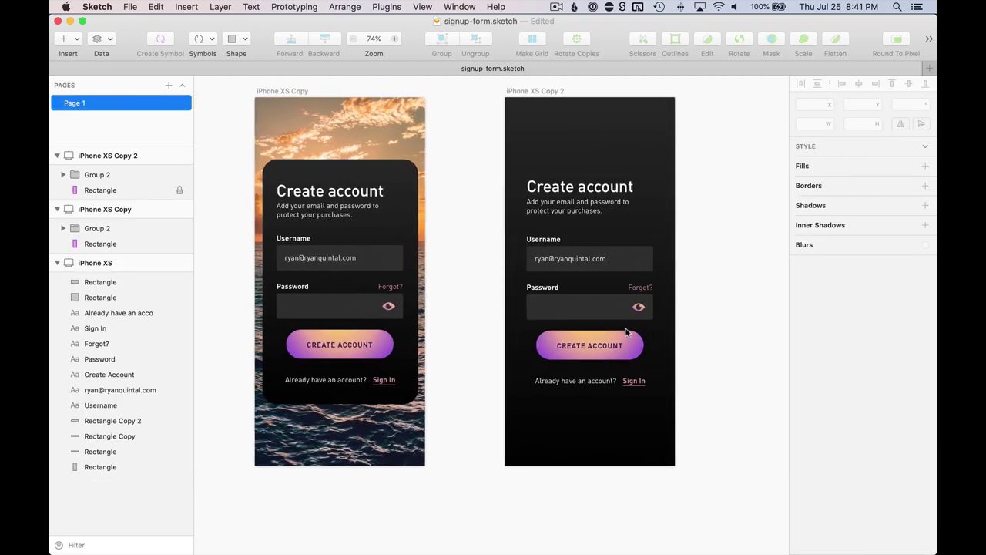
{"action": "scroll", "coordinate": [713, 347], "scroll_direction": "down", "scroll_amount": 3}
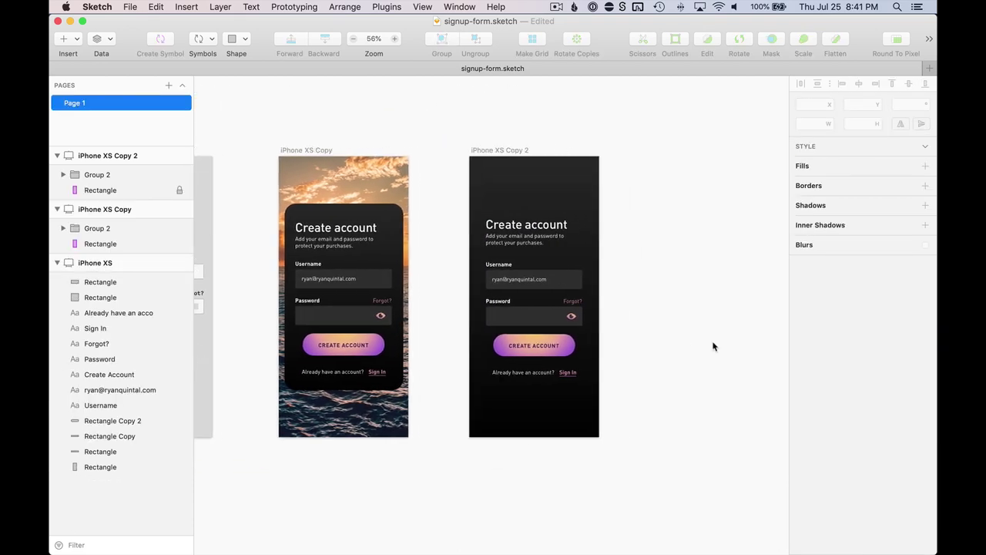
{"action": "scroll", "coordinate": [655, 275], "scroll_direction": "right", "scroll_amount": 2}
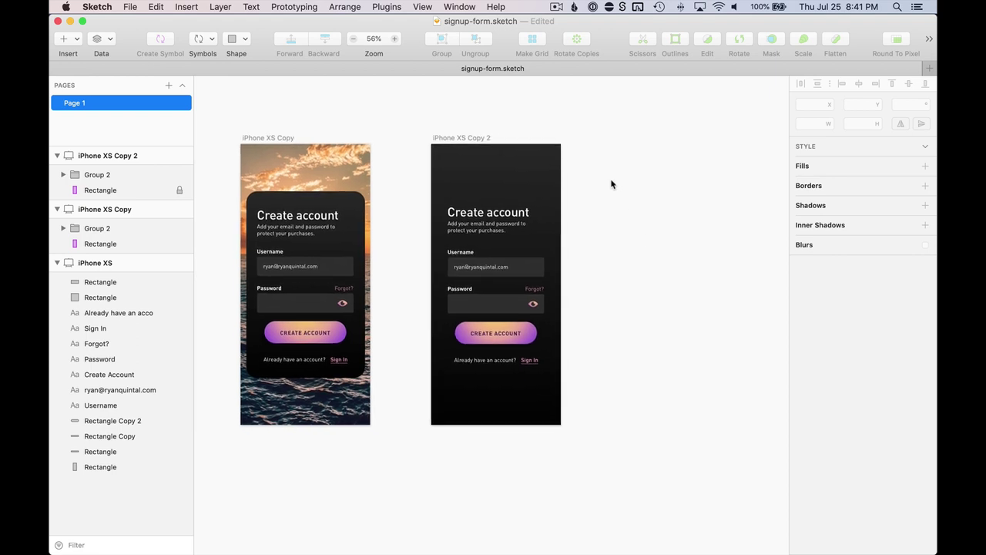
Step: Space the dark artboard 56 px from the photo one and make a third copy of it
{"action": "left_click", "coordinate": [459, 134]}
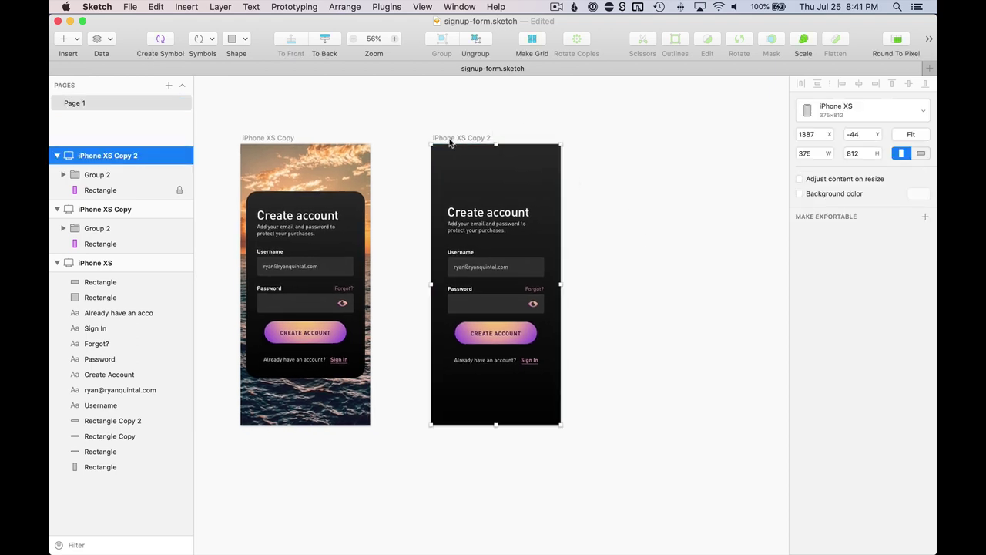
{"action": "left_click_drag", "start_coordinate": [474, 137], "coordinate": [590, 136]}
{"action": "left_click", "coordinate": [567, 121]}
{"action": "scroll", "coordinate": [574, 129], "scroll_direction": "up", "scroll_amount": 3}
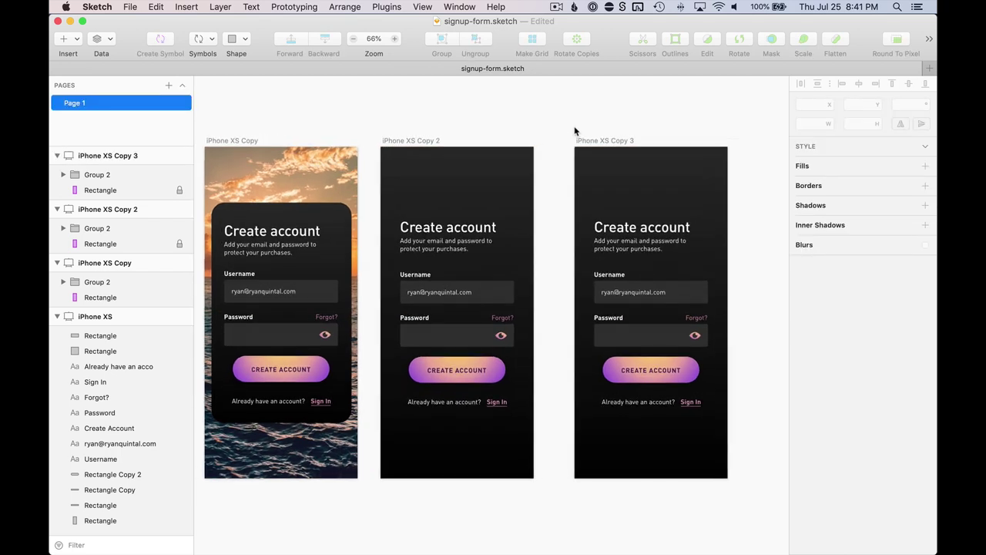
Step: Draw a rectangle from the third artboard's top-left corner across its top
{"action": "left_click", "coordinate": [333, 215]}
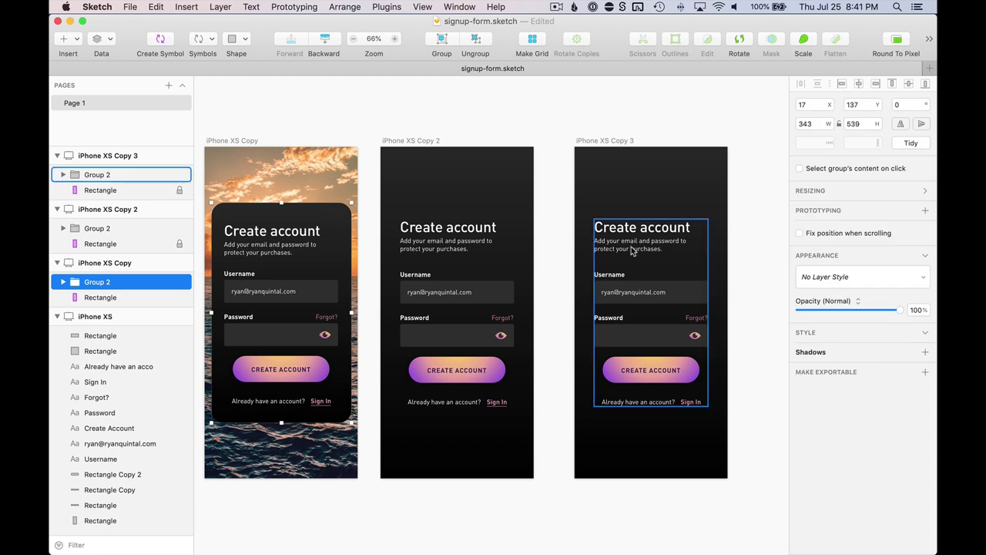
{"action": "left_click", "coordinate": [646, 195]}
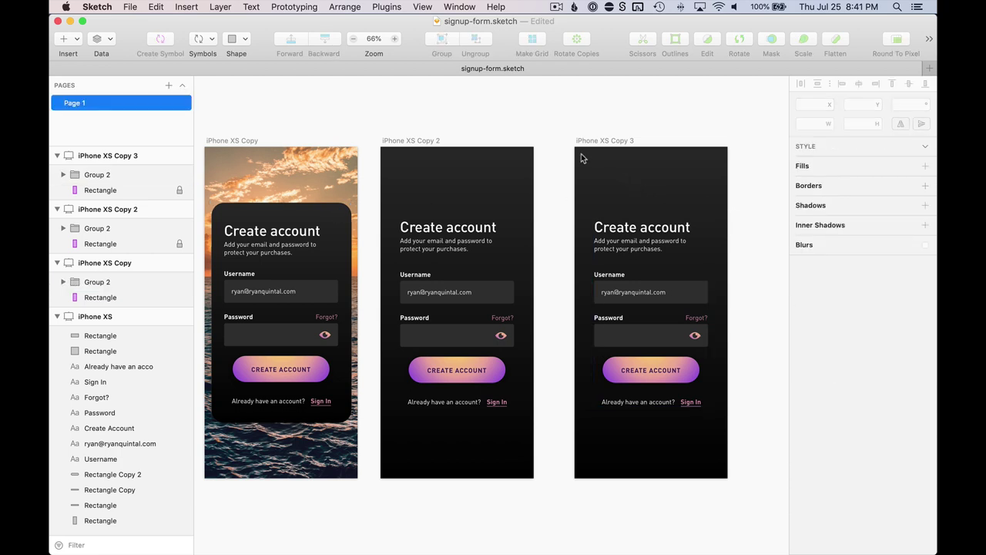
{"action": "key", "text": "r"}
{"action": "mouse_move", "coordinate": [576, 147]}
{"action": "left_mouse_down"}
{"action": "mouse_move", "coordinate": [716, 227]}
{"action": "mouse_move", "coordinate": [728, 218]}
{"action": "left_mouse_up"}
Step: Drag the rectangle's vertices to give the grey shape a slanted edge
{"action": "double_click", "coordinate": [717, 205]}
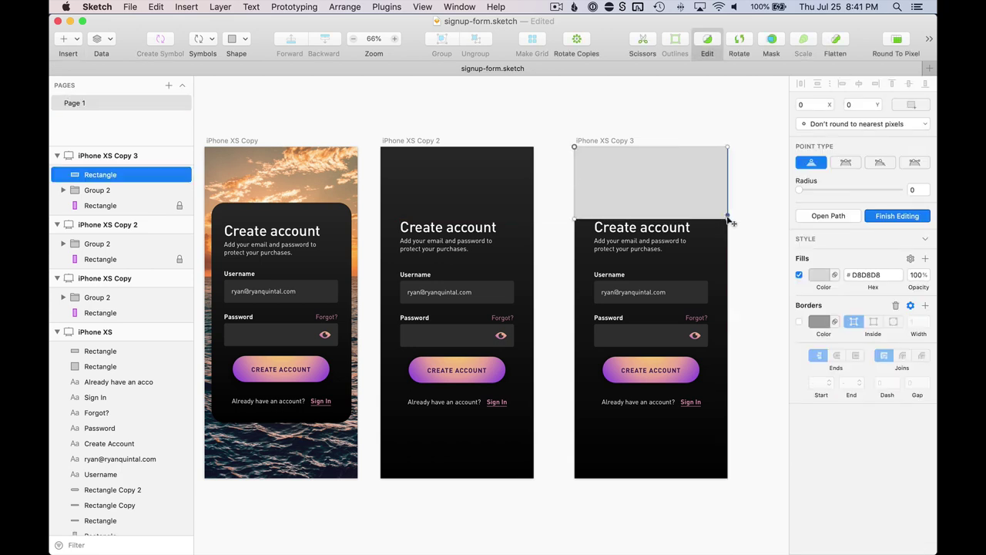
{"action": "left_click_drag", "start_coordinate": [728, 218], "coordinate": [728, 171]}
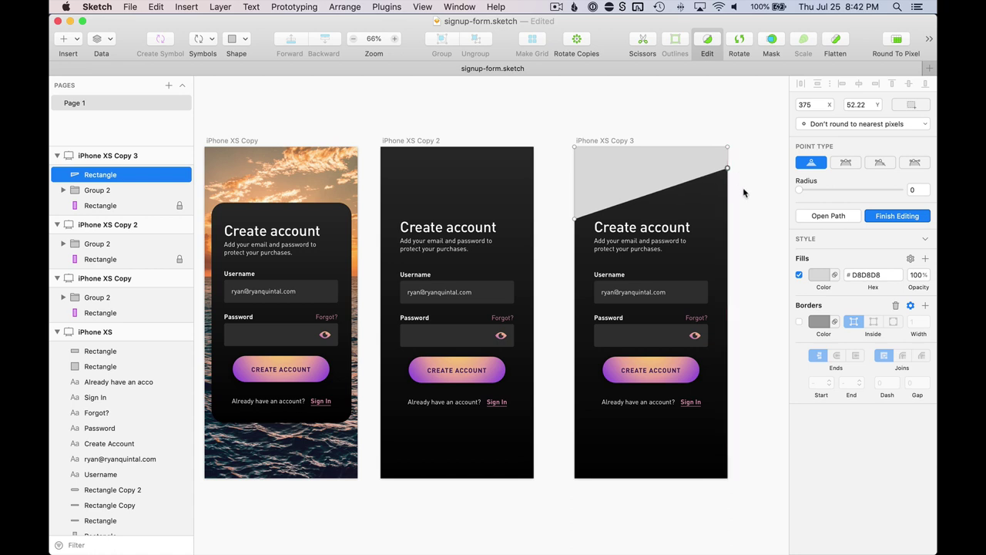
{"action": "key", "text": "Escape"}
{"action": "double_click", "coordinate": [584, 202]}
{"action": "left_click_drag", "start_coordinate": [580, 225], "coordinate": [582, 197]}
{"action": "left_click_drag", "start_coordinate": [727, 169], "coordinate": [646, 447]}
{"action": "key", "text": "Return"}
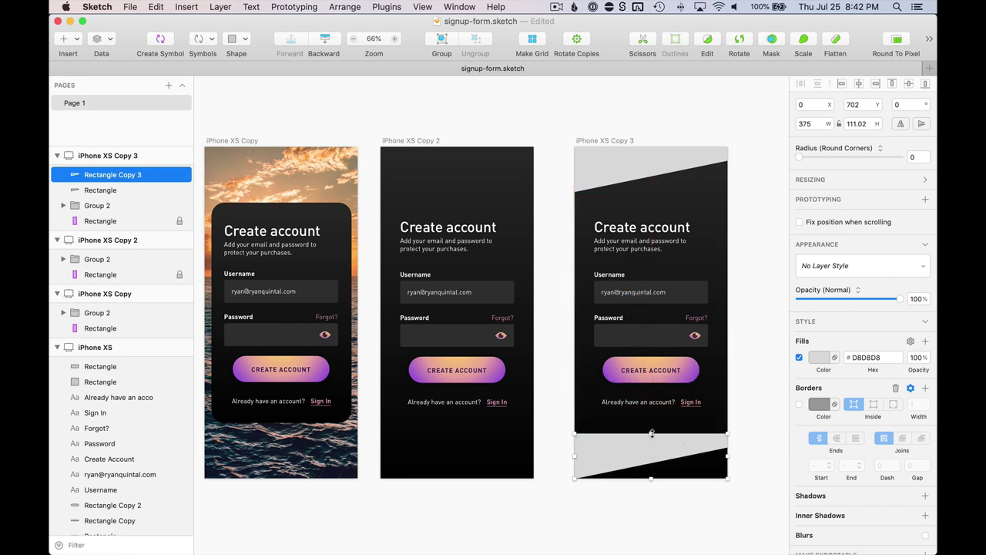
Step: Flip the bottom grey wedge vertically and horizontally
{"action": "left_click", "coordinate": [921, 124]}
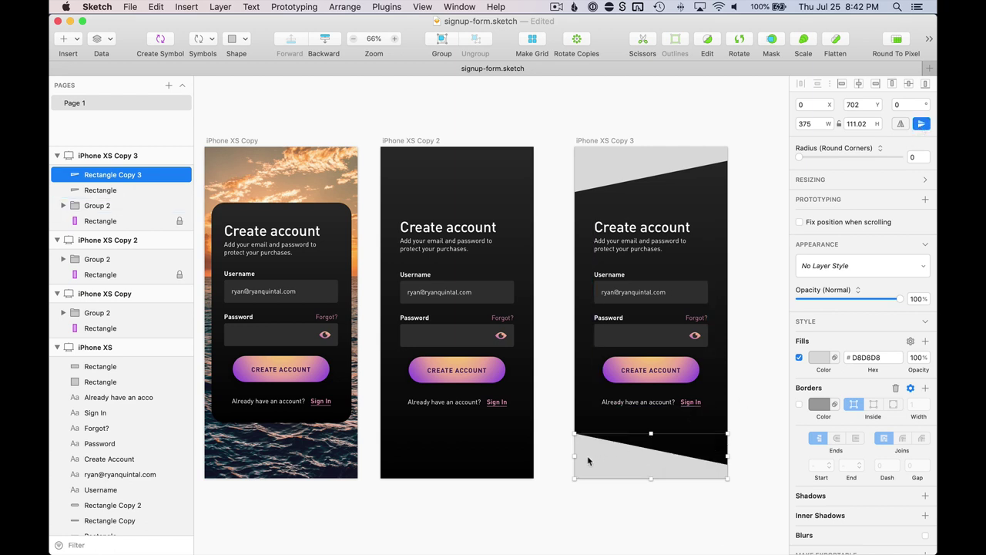
{"action": "left_click", "coordinate": [901, 124]}
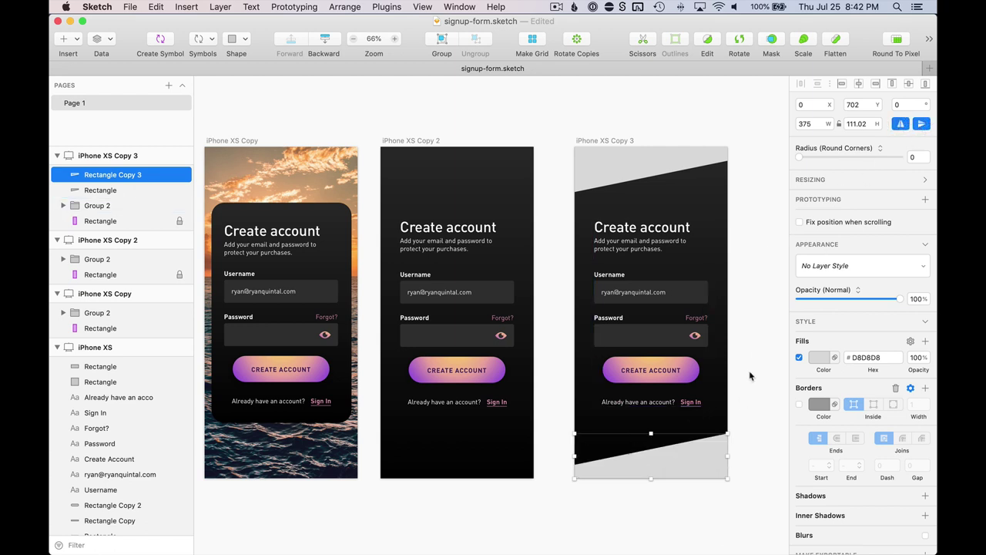
{"action": "left_click", "coordinate": [750, 375]}
{"action": "scroll", "coordinate": [746, 404], "scroll_direction": "up", "scroll_amount": 3}
{"action": "scroll", "coordinate": [746, 404], "scroll_direction": "down", "scroll_amount": 5}
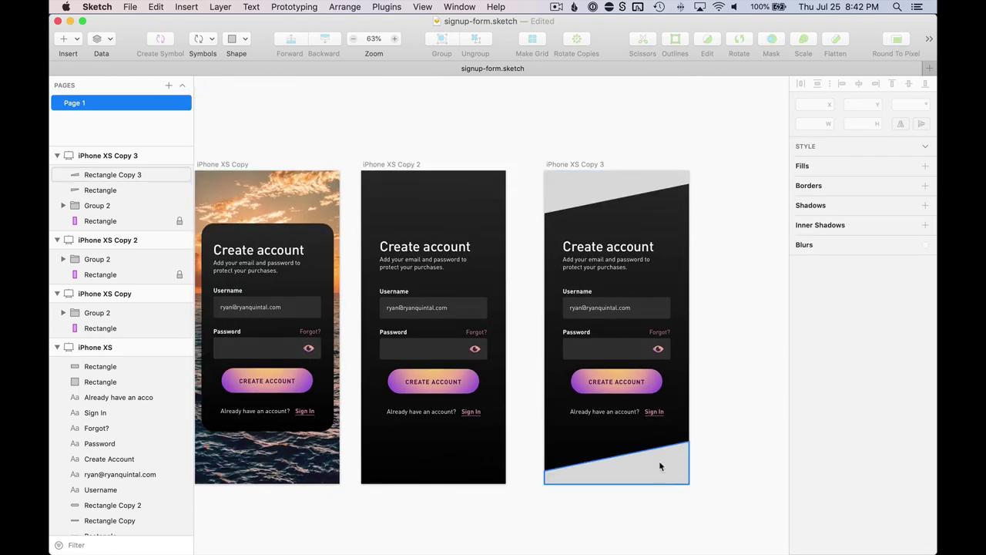
{"action": "left_click", "coordinate": [653, 467]}
{"action": "mouse_move", "coordinate": [661, 471]}
{"action": "left_mouse_down"}
{"action": "mouse_move", "coordinate": [661, 484]}
{"action": "mouse_move", "coordinate": [660, 471]}
{"action": "left_mouse_up"}
{"action": "left_click", "coordinate": [723, 425]}
Step: Apply the Sunset w-image layer style to both the top and bottom wedges
{"action": "left_click", "coordinate": [653, 476]}
{"action": "left_click", "coordinate": [618, 196], "text": "shift"}
{"action": "left_click", "coordinate": [822, 377]}
{"action": "left_click", "coordinate": [869, 234]}
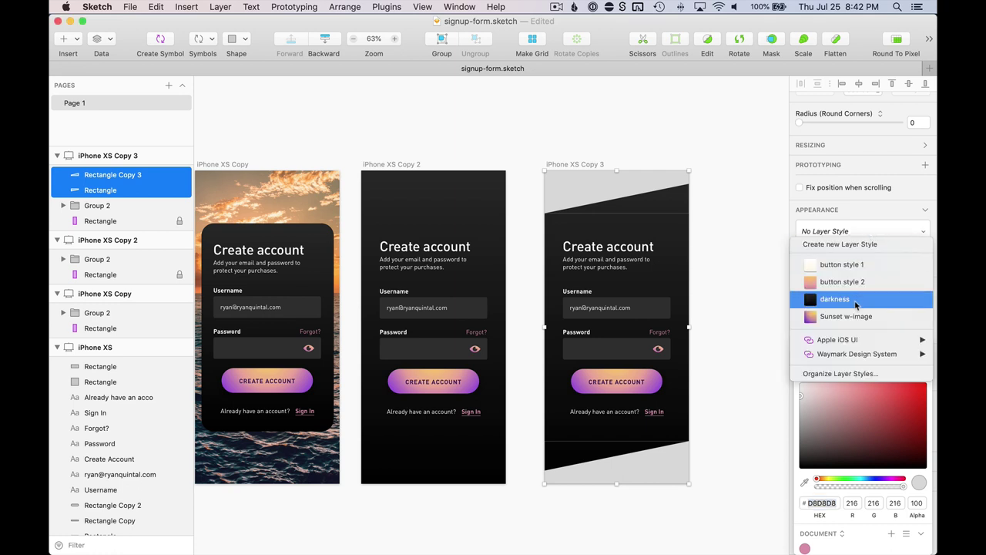
{"action": "left_click", "coordinate": [848, 282]}
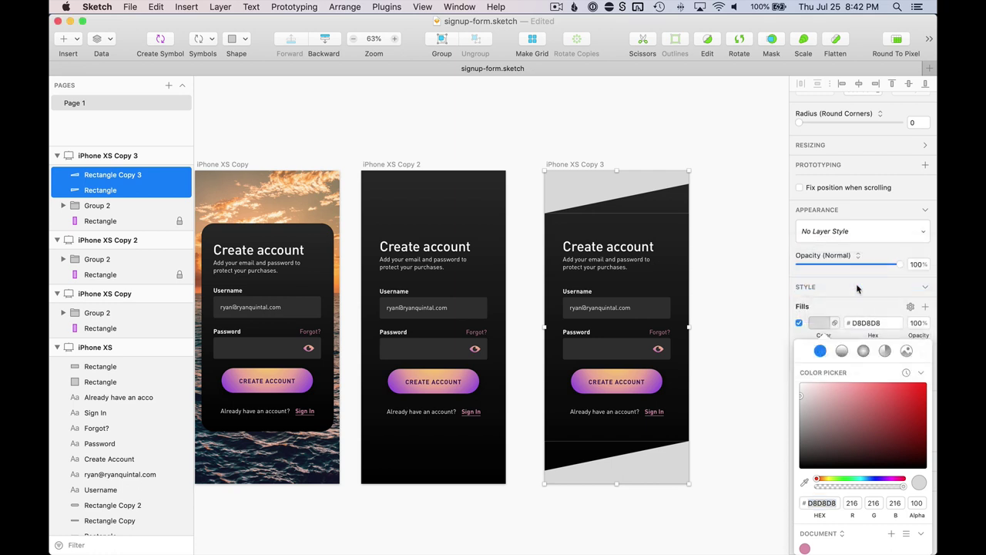
{"action": "left_click", "coordinate": [866, 202]}
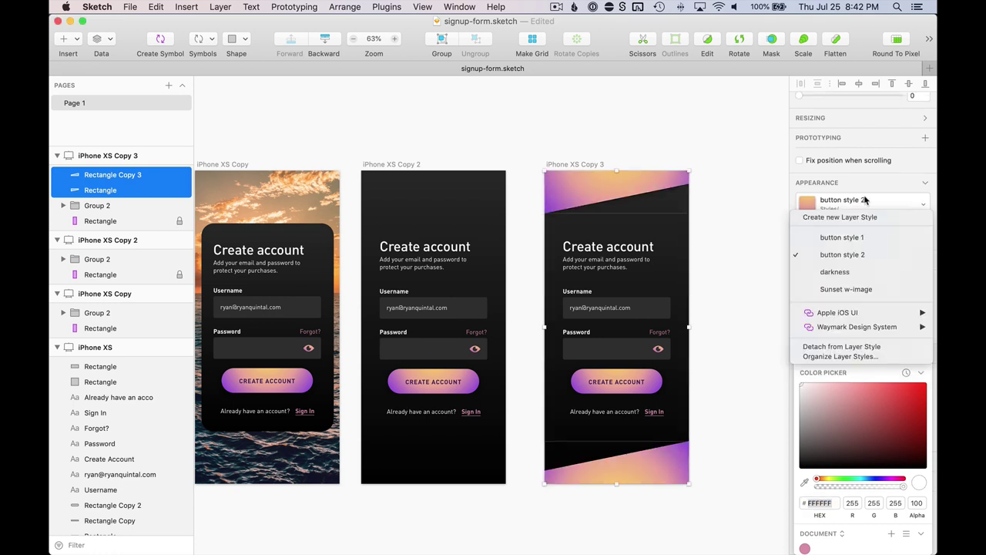
{"action": "left_click", "coordinate": [851, 286]}
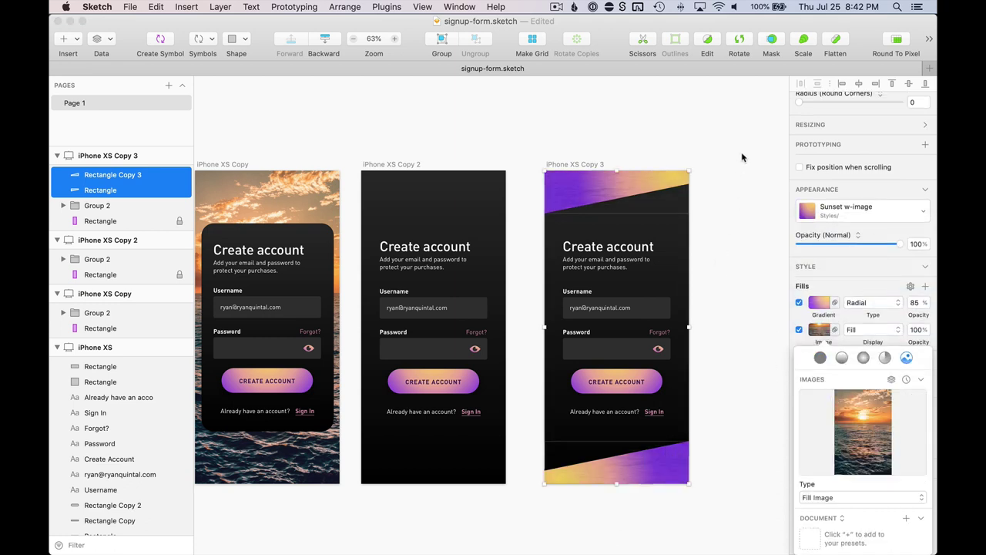
Step: Union the two wedges into a single Combined Shape
{"action": "left_click", "coordinate": [930, 40]}
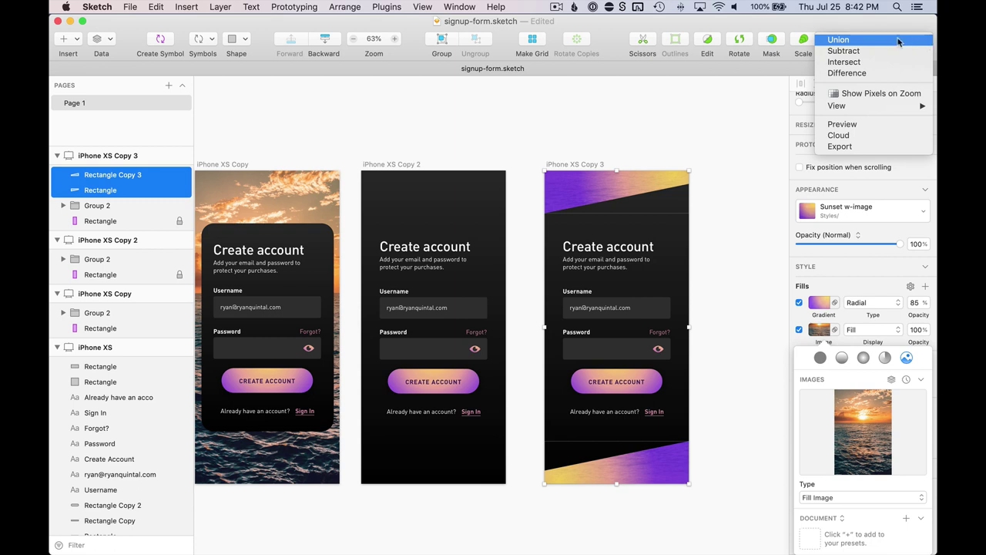
{"action": "left_click", "coordinate": [899, 41]}
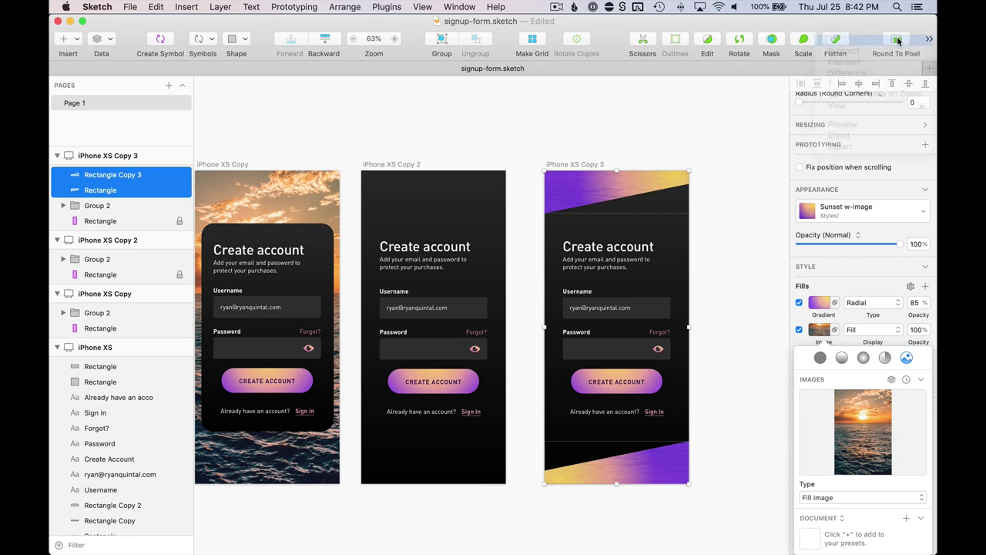
{"action": "key", "text": "Escape"}
{"action": "left_click", "coordinate": [734, 218]}
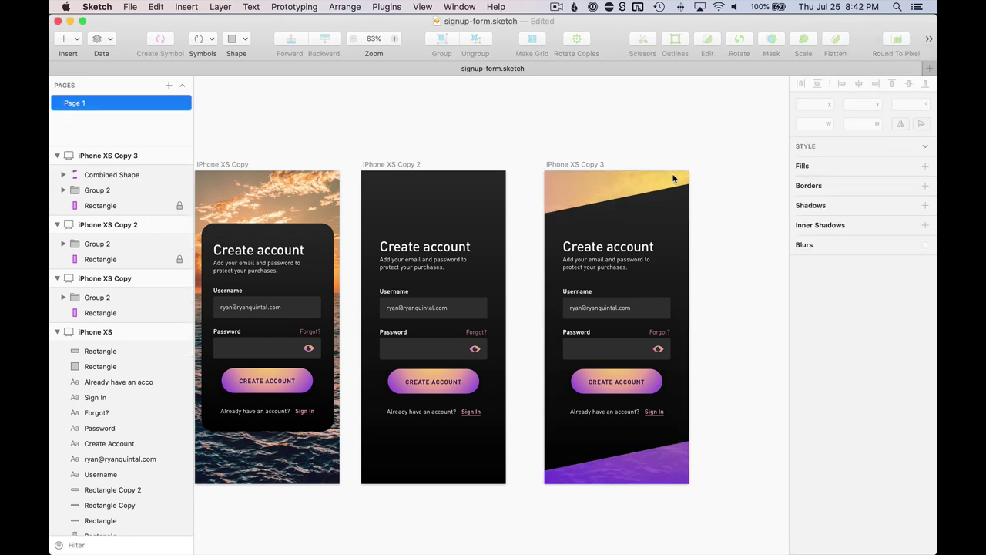
{"action": "left_click", "coordinate": [614, 181]}
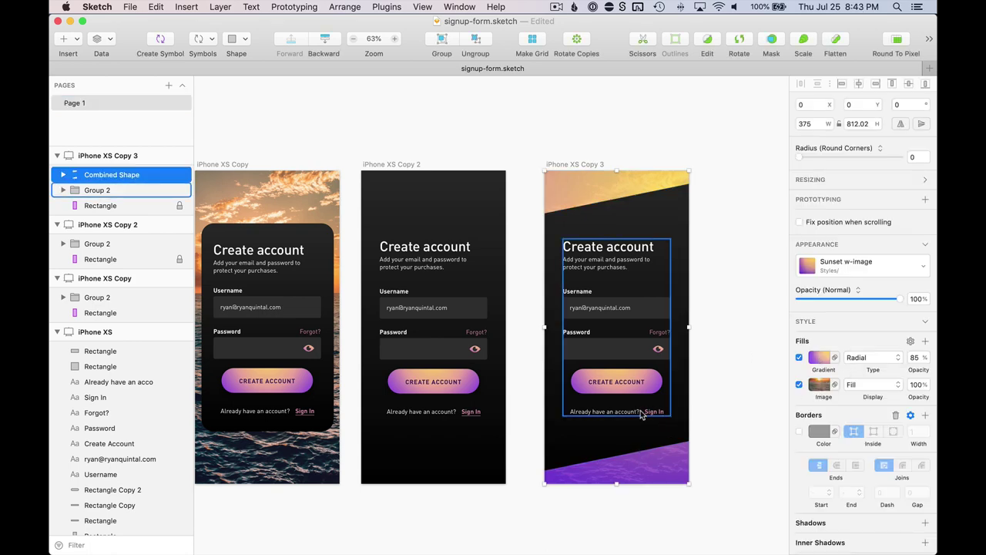
Step: In the browser, search Unsplash for 'pattern' instead of 'sun rise'
{"action": "scroll", "coordinate": [643, 412], "scroll_direction": "left", "scroll_amount": 3}
{"action": "key", "text": "super+Tab"}
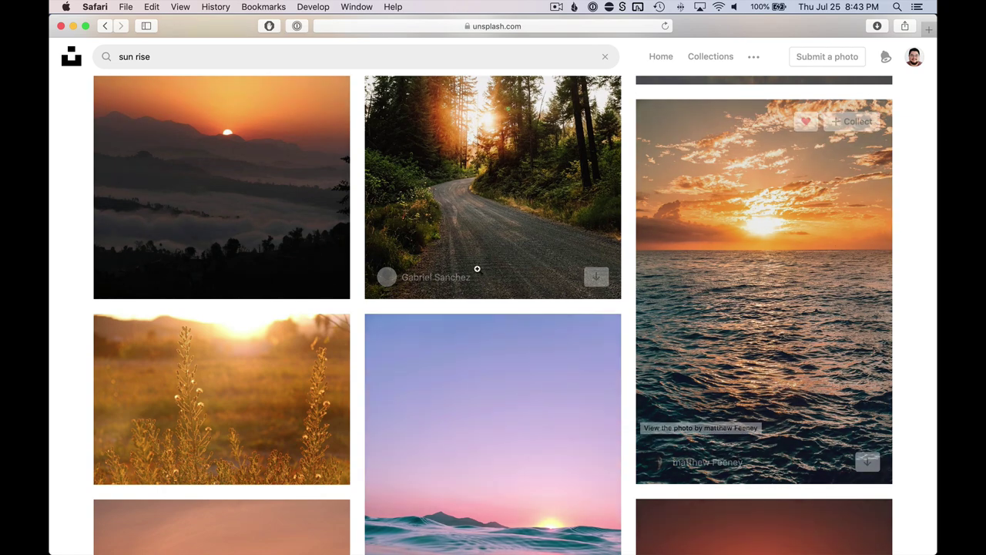
{"action": "scroll", "coordinate": [468, 266], "scroll_direction": "up", "scroll_amount": 10}
{"action": "triple_click", "coordinate": [291, 58]}
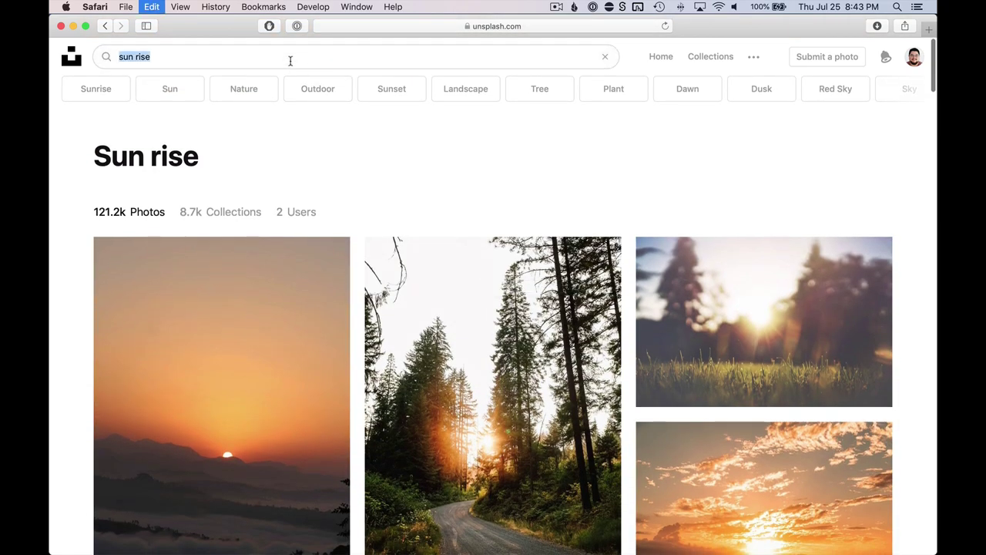
{"action": "type", "text": "pattern"}
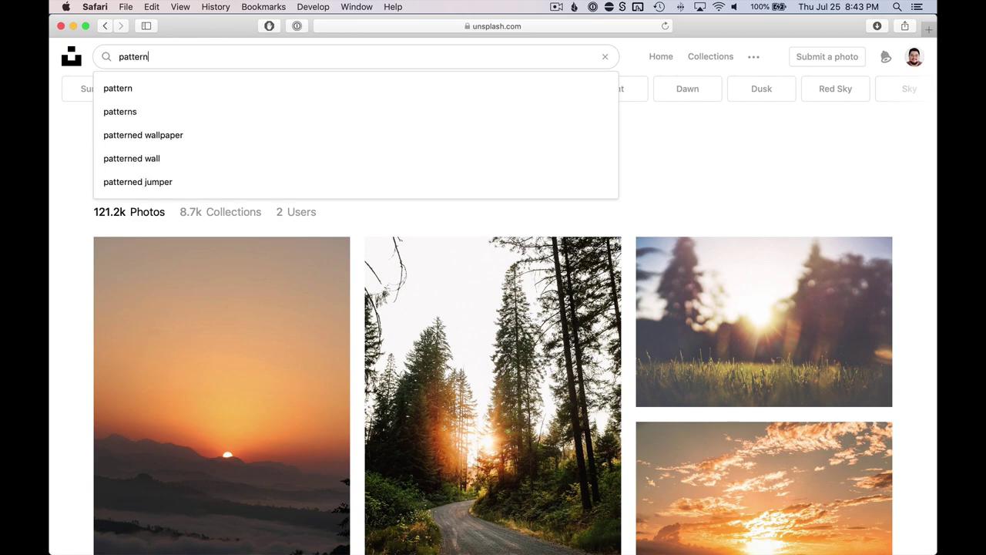
{"action": "key", "text": "Return"}
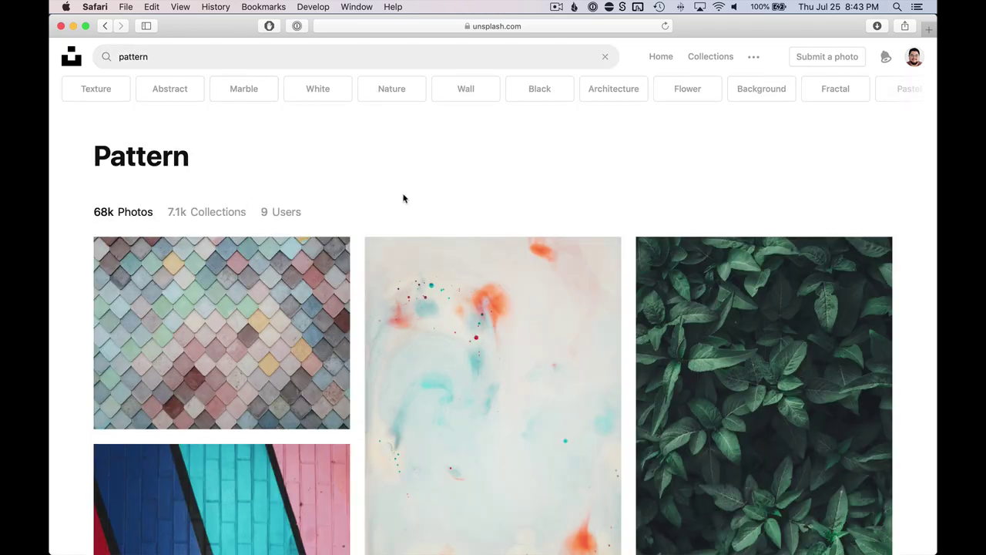
Step: Download the black-and-white wavy triangle photo and the triangular building facade photo
{"action": "scroll", "coordinate": [403, 199], "scroll_direction": "down", "scroll_amount": 3}
{"action": "scroll", "coordinate": [403, 199], "scroll_direction": "down", "scroll_amount": 15}
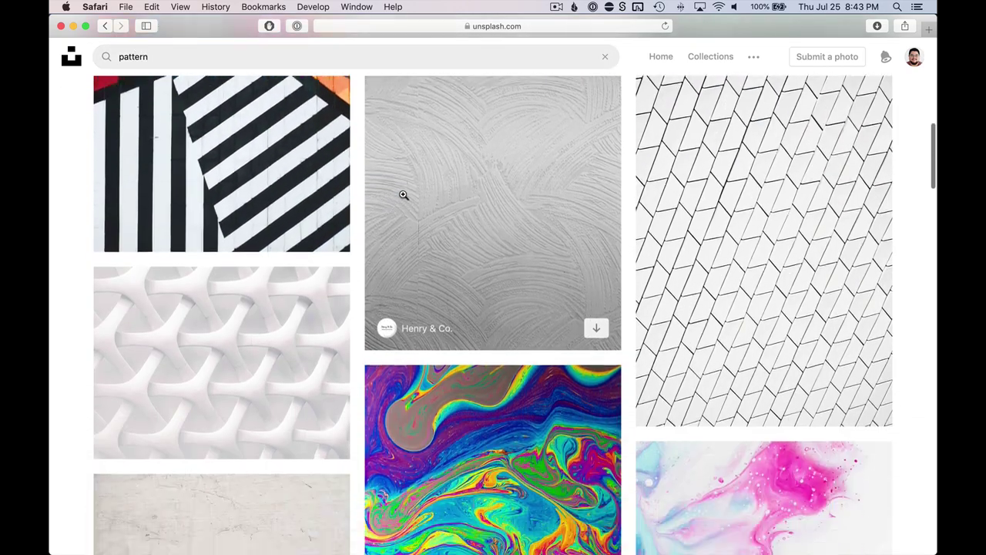
{"action": "scroll", "coordinate": [403, 195], "scroll_direction": "down", "scroll_amount": 15}
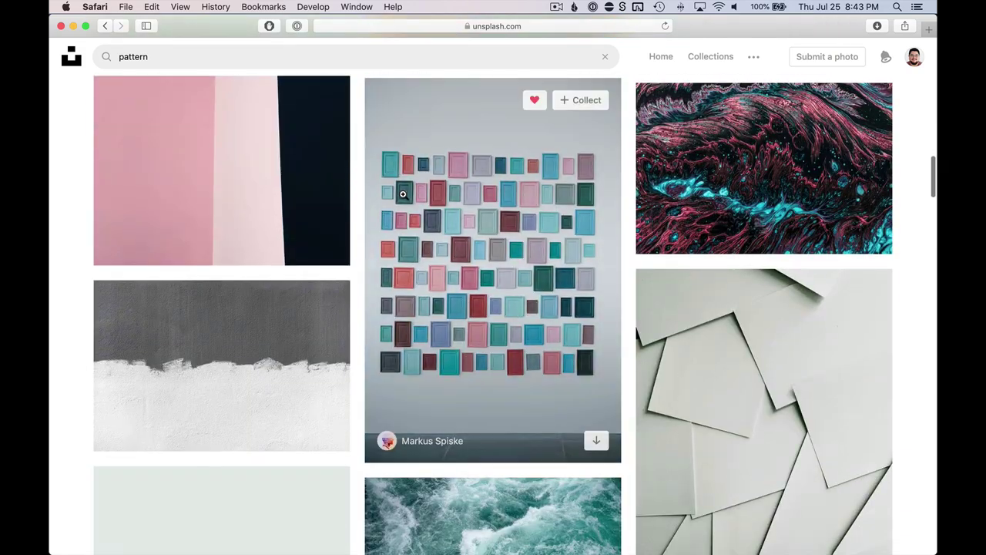
{"action": "scroll", "coordinate": [402, 194], "scroll_direction": "down", "scroll_amount": 12}
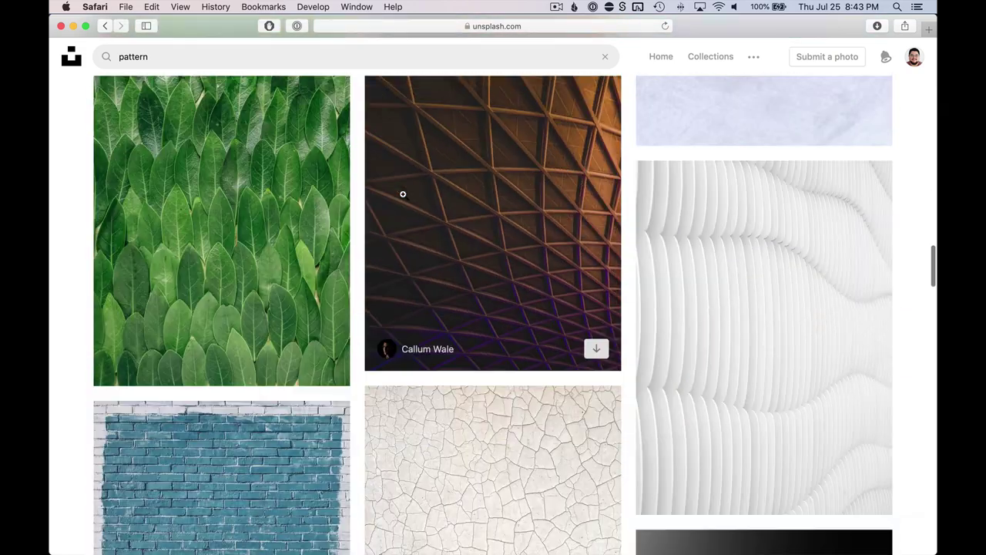
{"action": "scroll", "coordinate": [402, 194], "scroll_direction": "down", "scroll_amount": 10}
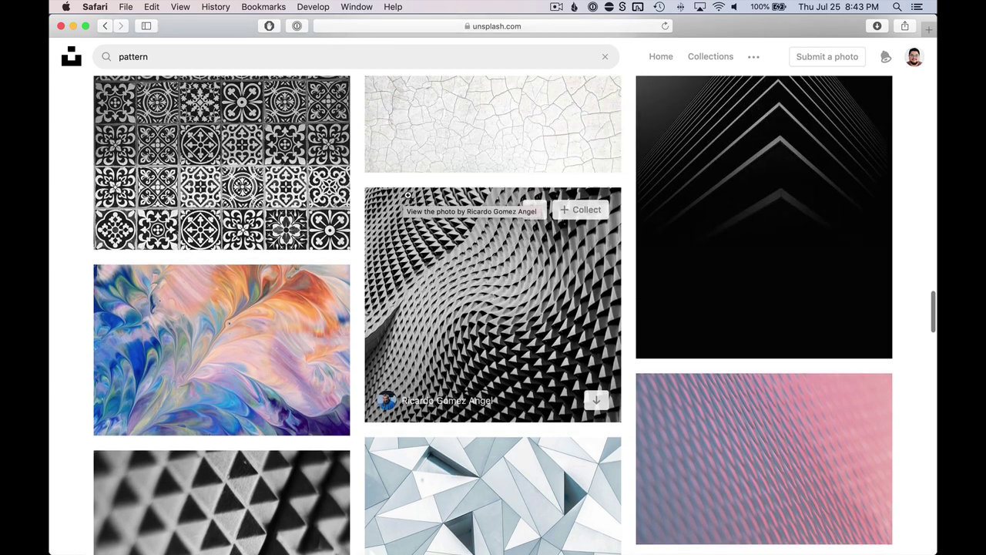
{"action": "scroll", "coordinate": [407, 196], "scroll_direction": "down", "scroll_amount": 4}
{"action": "scroll", "coordinate": [574, 247], "scroll_direction": "up", "scroll_amount": 2}
{"action": "left_click", "coordinate": [593, 321]}
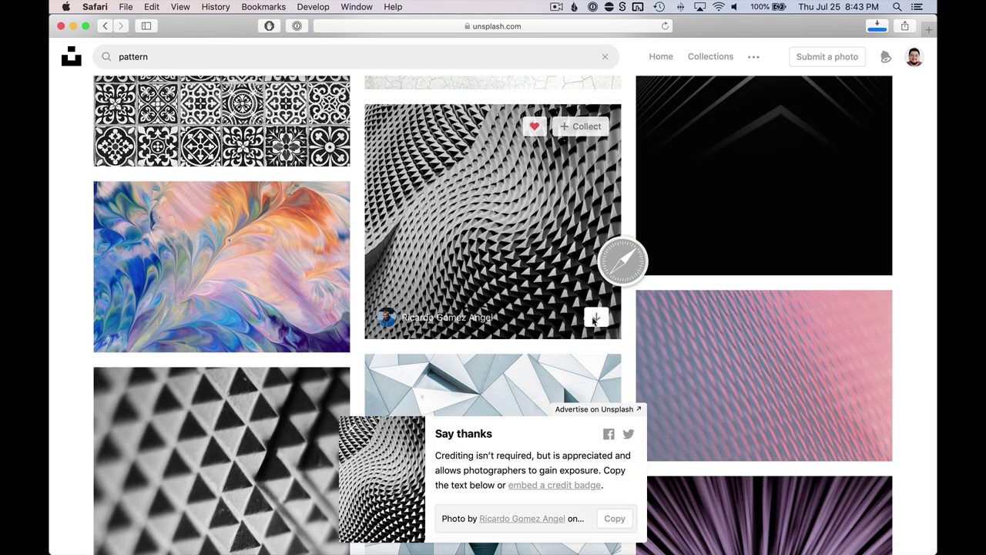
{"action": "scroll", "coordinate": [587, 329], "scroll_direction": "down", "scroll_amount": 6}
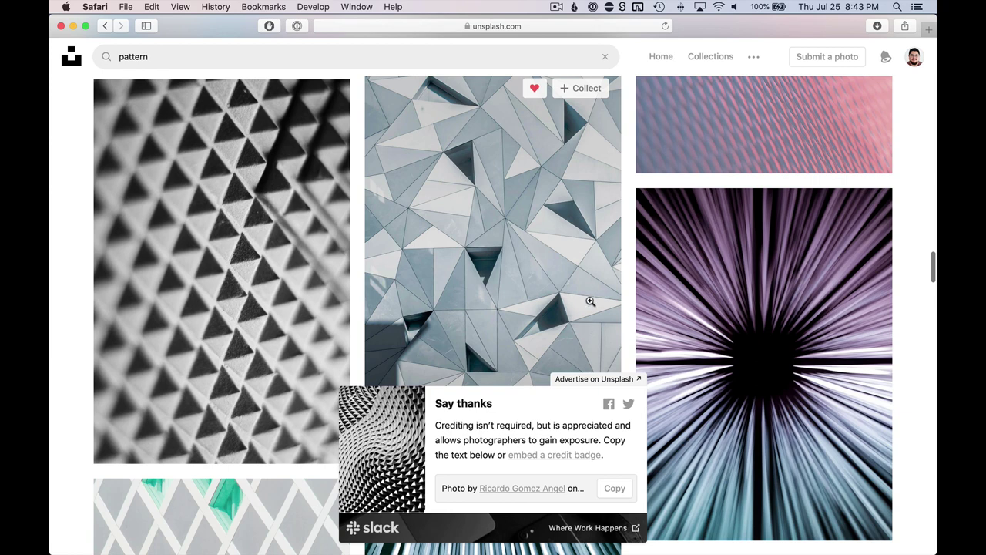
{"action": "scroll", "coordinate": [587, 308], "scroll_direction": "down", "scroll_amount": 2}
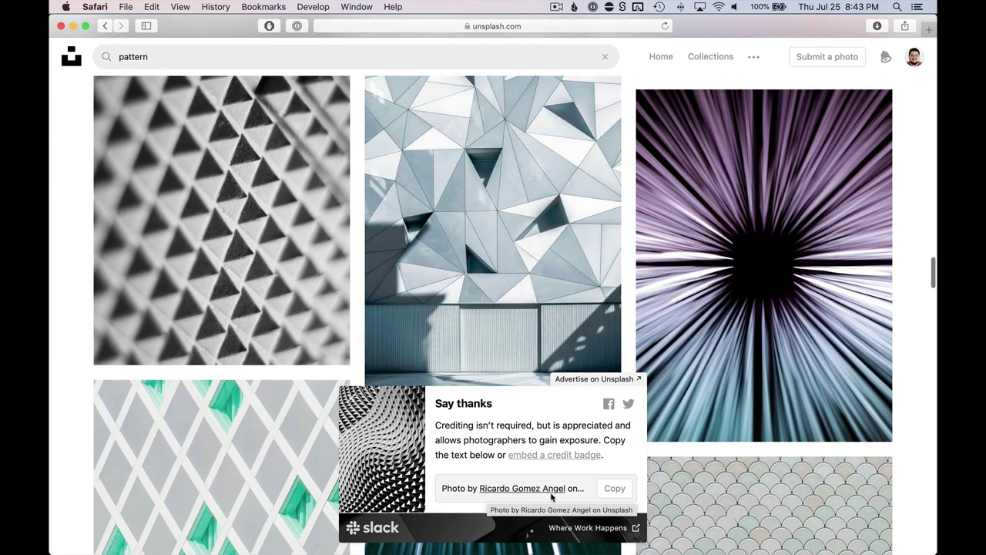
{"action": "scroll", "coordinate": [624, 339], "scroll_direction": "down", "scroll_amount": 2}
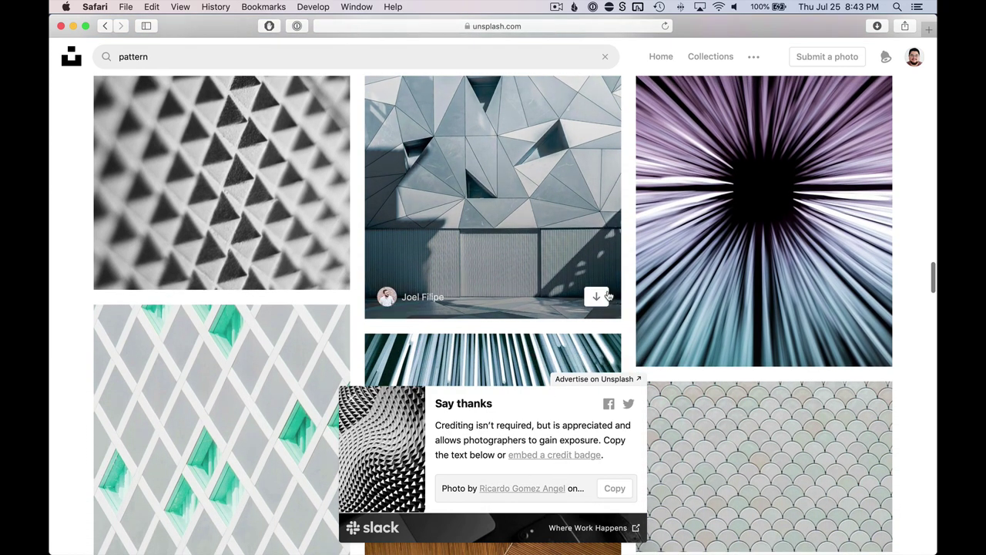
{"action": "left_click", "coordinate": [597, 298]}
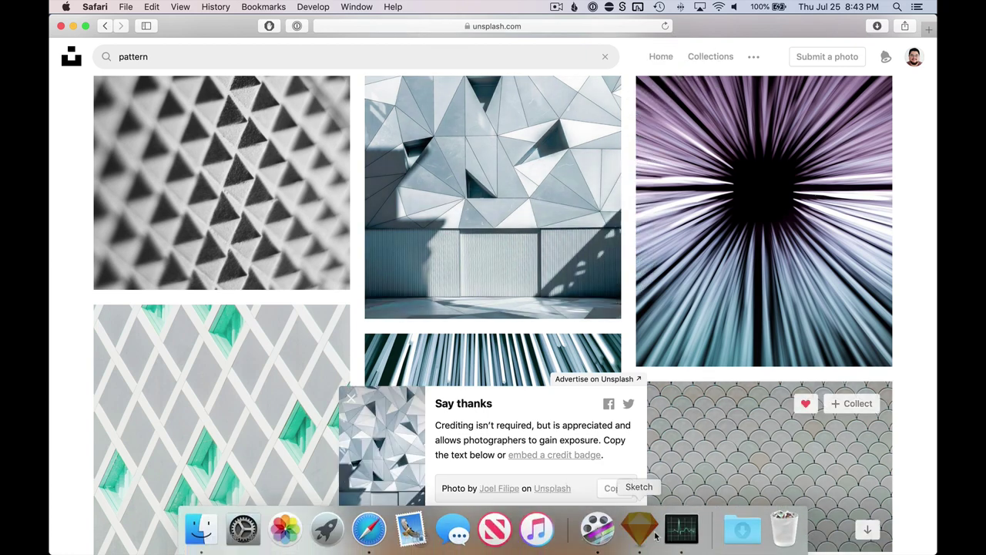
Step: Swap the wedges' image fill for the downloaded black-and-white triangle pattern photo
{"action": "left_click", "coordinate": [651, 531]}
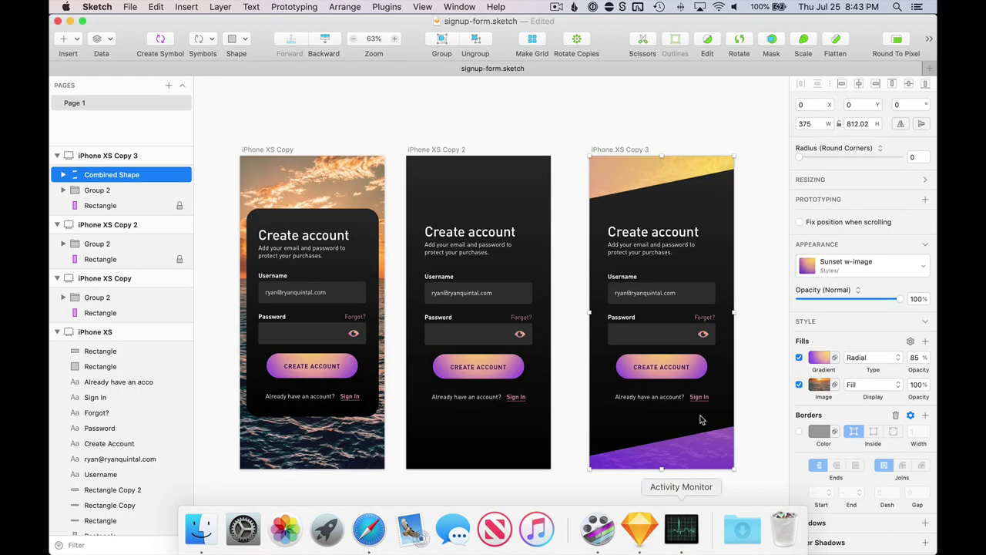
{"action": "left_click", "coordinate": [819, 384]}
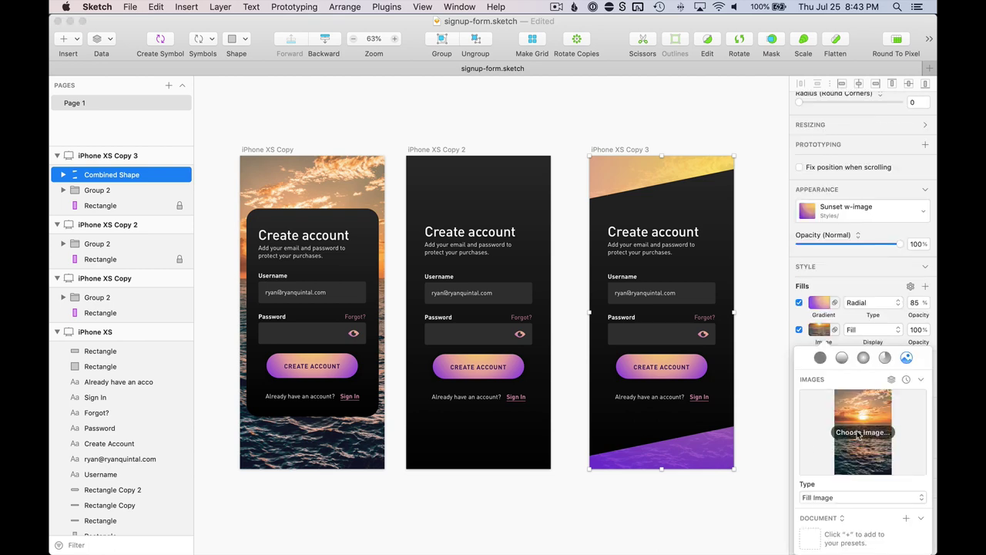
{"action": "left_click", "coordinate": [861, 433]}
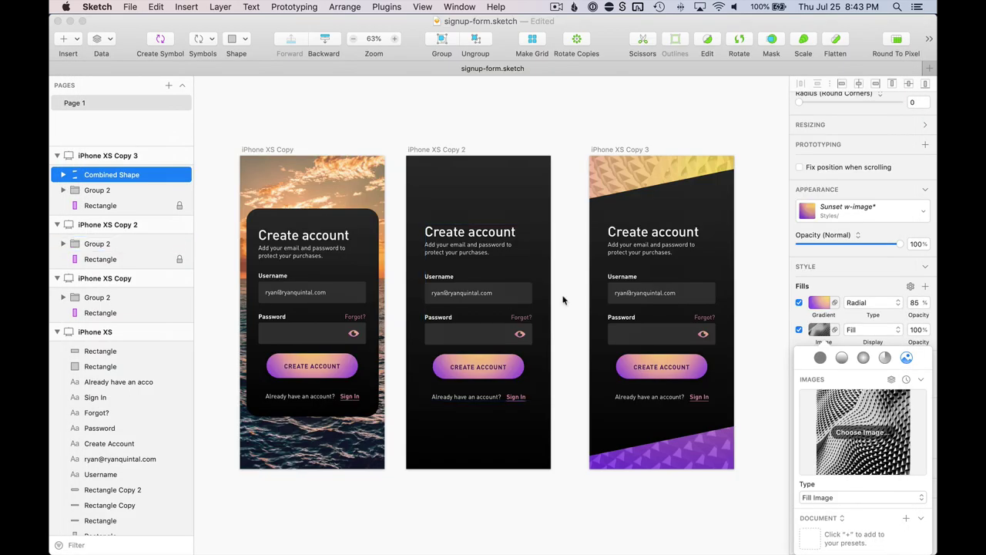
{"action": "scroll", "coordinate": [567, 298], "scroll_direction": "right", "scroll_amount": 5}
{"action": "left_click", "coordinate": [668, 388]}
{"action": "scroll", "coordinate": [668, 383], "scroll_direction": "up", "scroll_amount": 3}
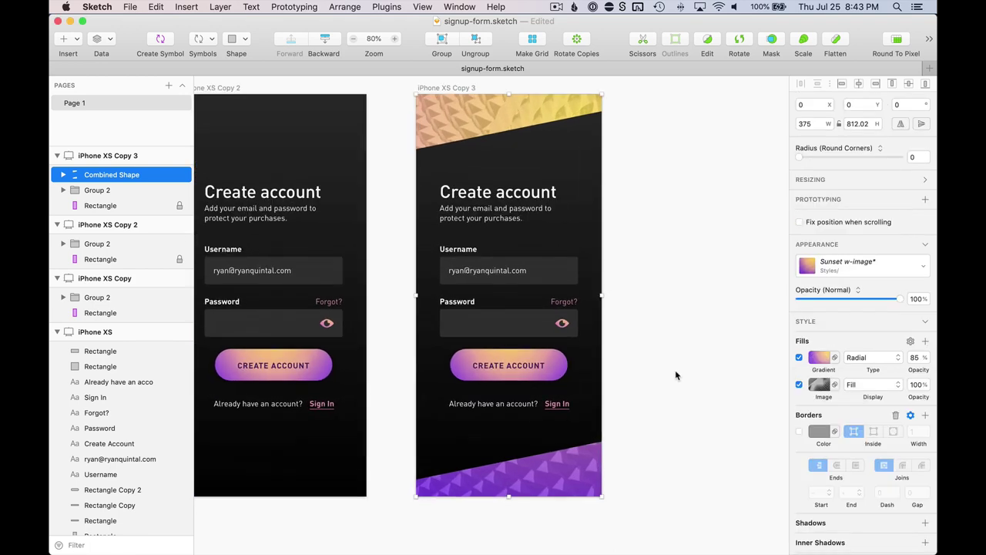
{"action": "left_click", "coordinate": [673, 383]}
{"action": "scroll", "coordinate": [685, 320], "scroll_direction": "up", "scroll_amount": 3}
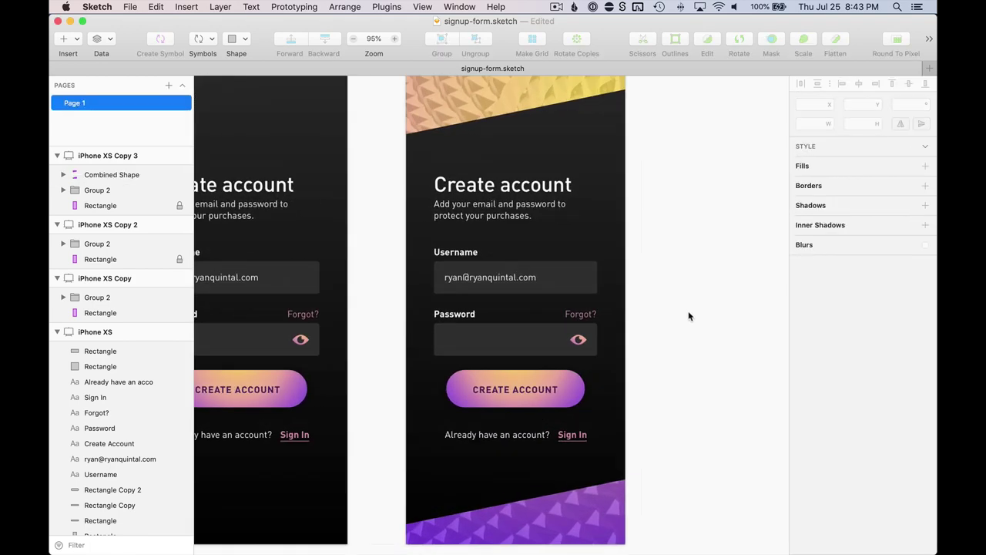
{"action": "scroll", "coordinate": [682, 331], "scroll_direction": "up", "scroll_amount": 1}
Step: Select the third artboard's patterned Combined Shape and open its gradient fill colours
{"action": "scroll", "coordinate": [676, 242], "scroll_direction": "up", "scroll_amount": 3}
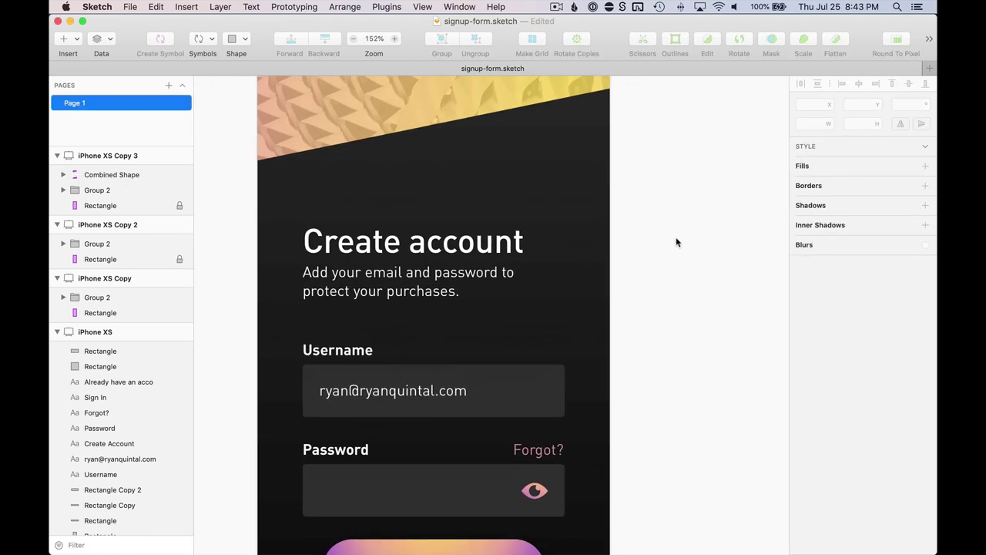
{"action": "scroll", "coordinate": [378, 187], "scroll_direction": "up", "scroll_amount": 2}
{"action": "scroll", "coordinate": [379, 180], "scroll_direction": "up", "scroll_amount": 3}
{"action": "scroll", "coordinate": [378, 180], "scroll_direction": "down", "scroll_amount": 5}
{"action": "scroll", "coordinate": [445, 192], "scroll_direction": "down", "scroll_amount": 2}
{"action": "scroll", "coordinate": [444, 192], "scroll_direction": "down", "scroll_amount": 1}
{"action": "scroll", "coordinate": [445, 196], "scroll_direction": "up", "scroll_amount": 3}
{"action": "scroll", "coordinate": [445, 196], "scroll_direction": "left", "scroll_amount": 2}
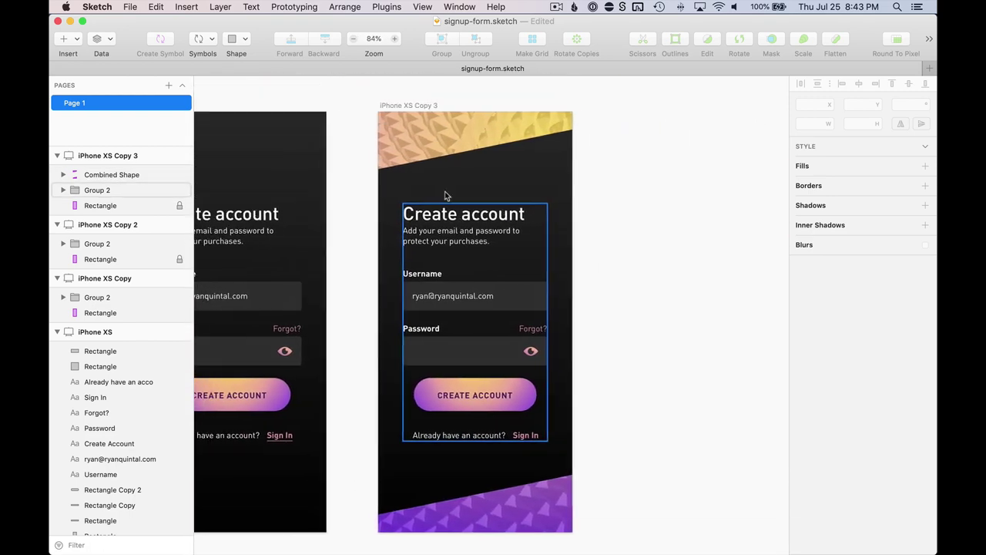
{"action": "left_click", "coordinate": [532, 128]}
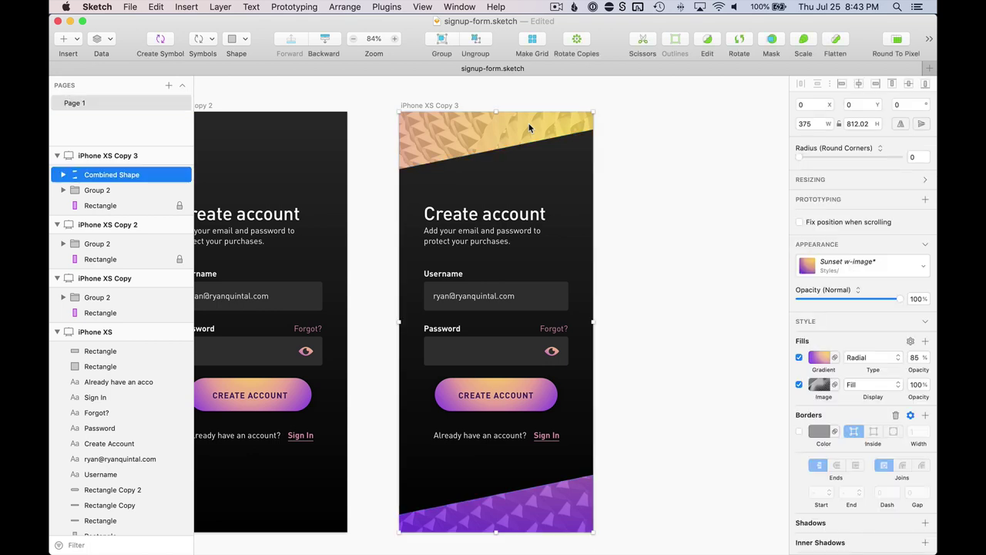
{"action": "left_click", "coordinate": [819, 362]}
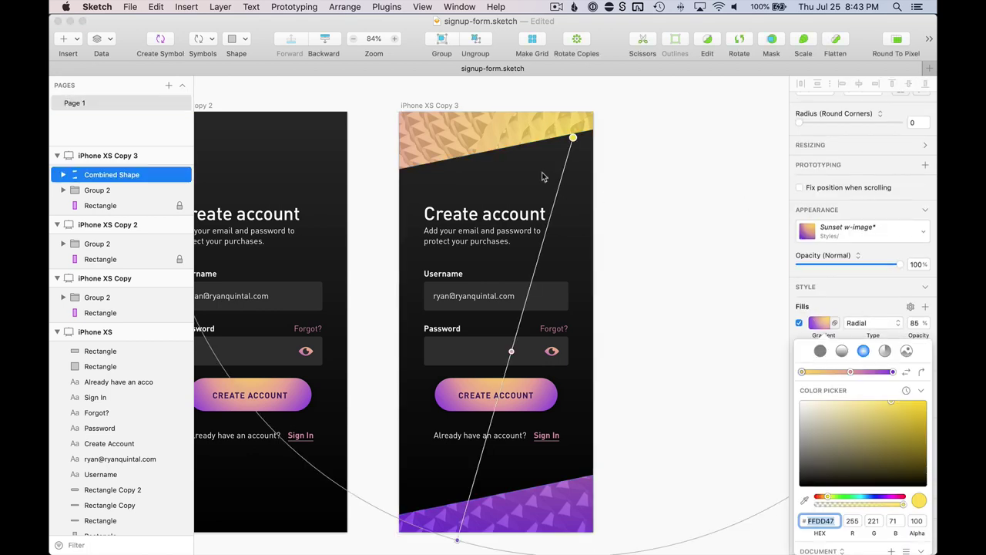
{"action": "left_click", "coordinate": [572, 138]}
{"action": "key", "text": "super+minus"}
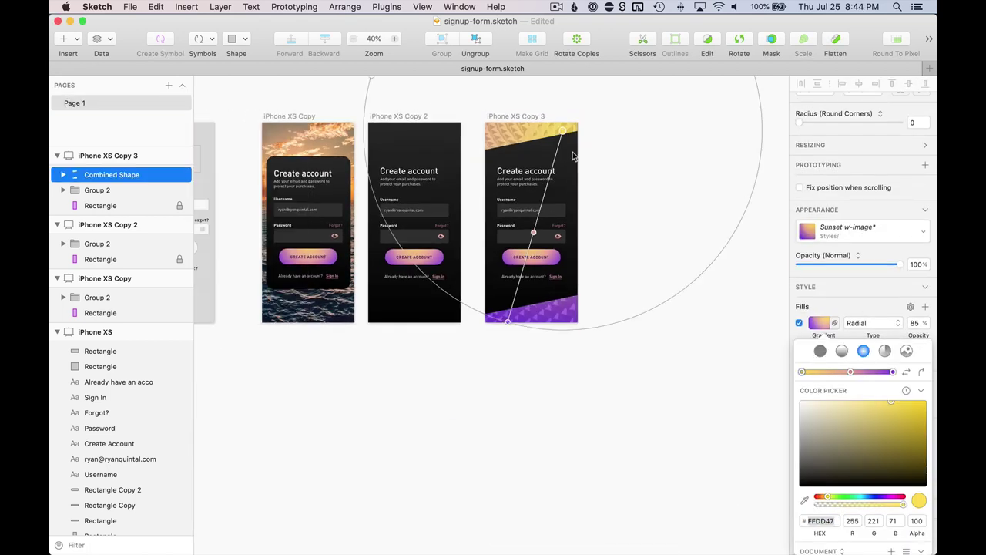
{"action": "scroll", "coordinate": [774, 218], "scroll_direction": "up", "scroll_amount": 3}
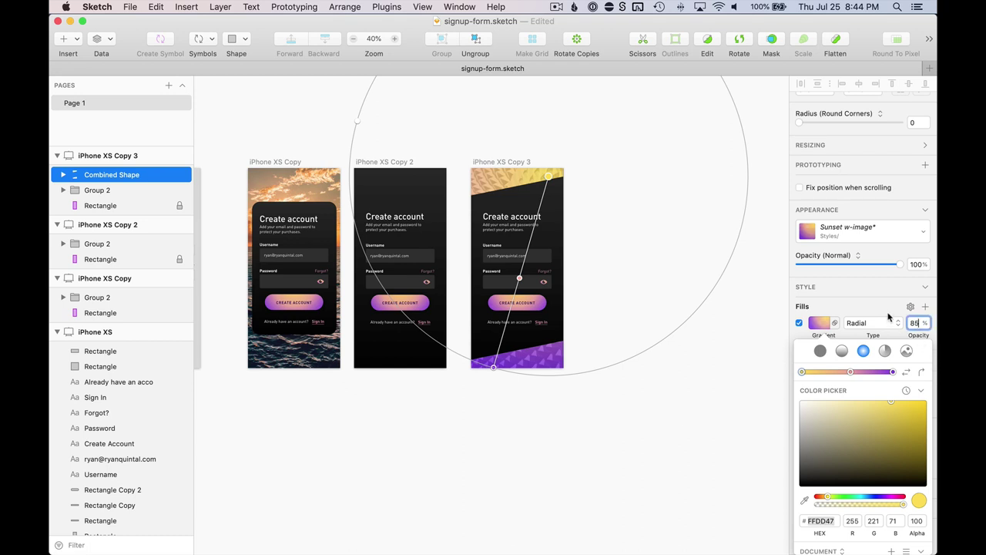
Step: Raise the gradient fill to 100% opacity and change its blend mode to Hard Light
{"action": "key", "text": "shift+Up"}
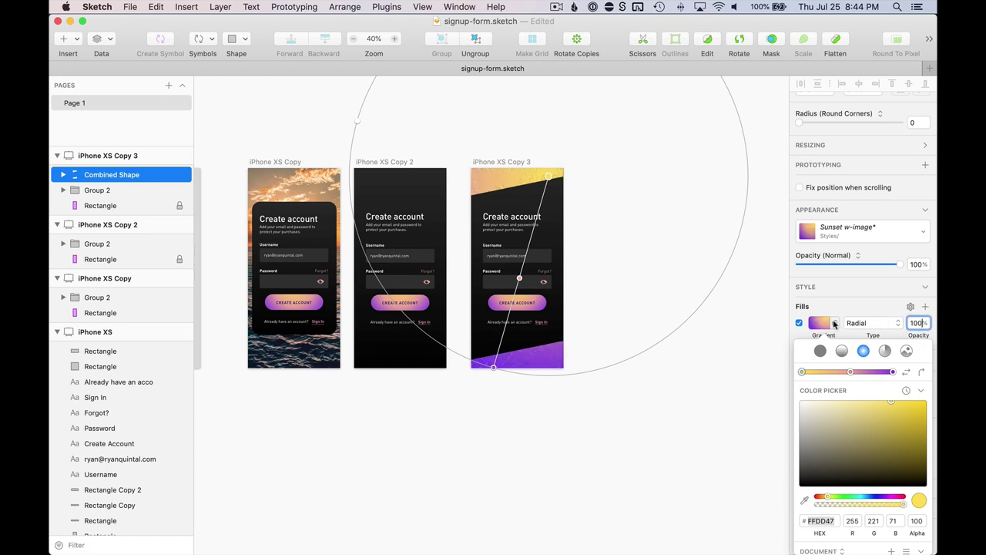
{"action": "left_click", "coordinate": [834, 325]}
{"action": "left_click", "coordinate": [854, 420]}
{"action": "left_click", "coordinate": [838, 323]}
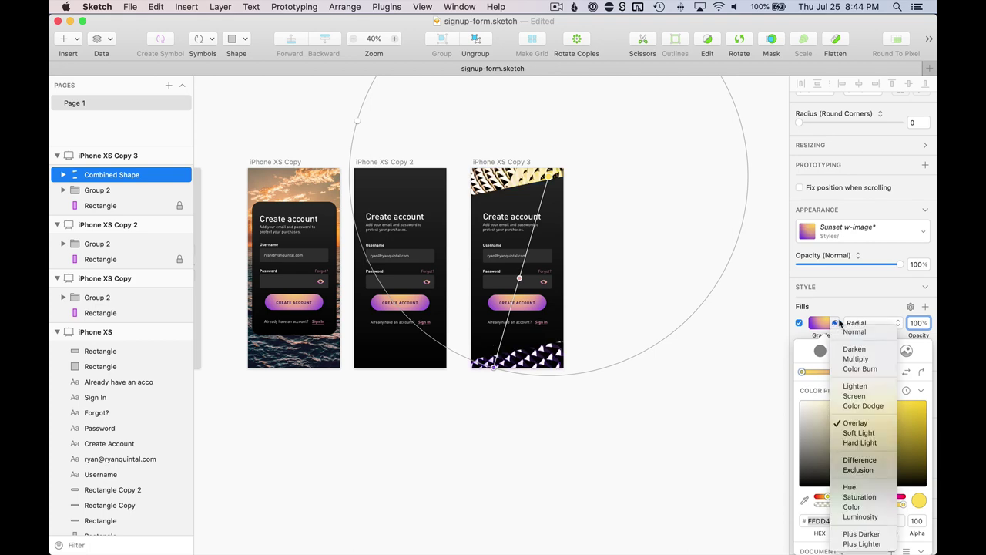
{"action": "left_click", "coordinate": [629, 191]}
{"action": "scroll", "coordinate": [629, 191], "scroll_direction": "up", "scroll_amount": 6}
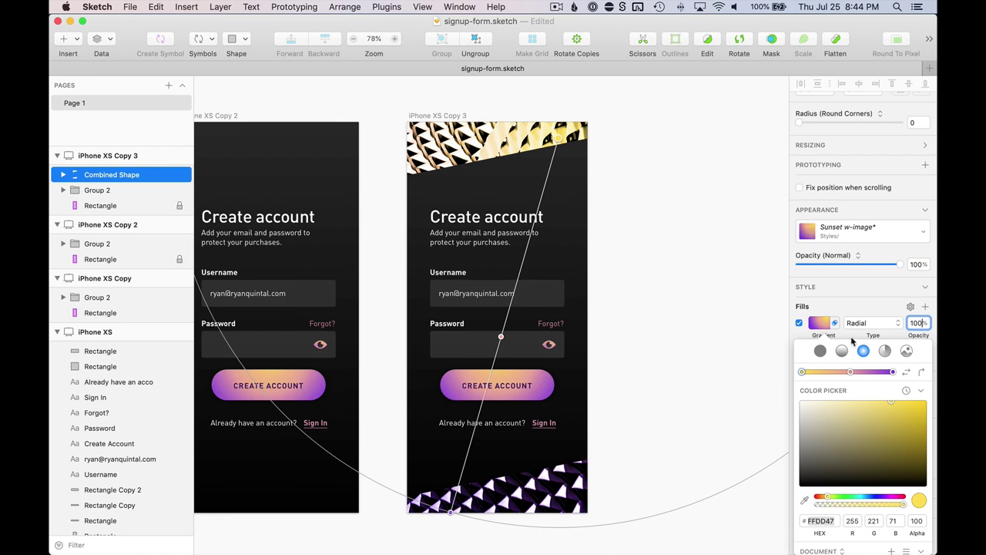
{"action": "left_click", "coordinate": [821, 324]}
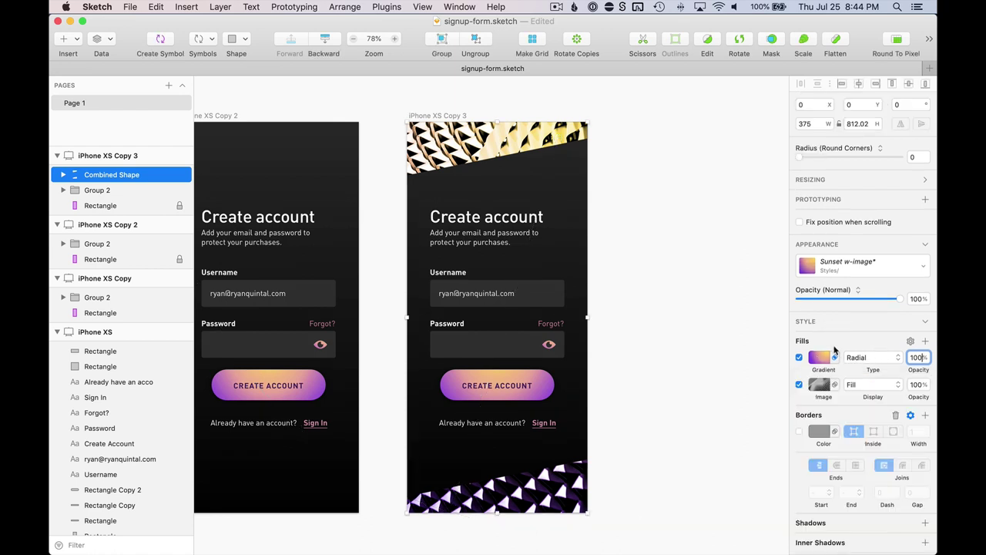
{"action": "left_click", "coordinate": [836, 356]}
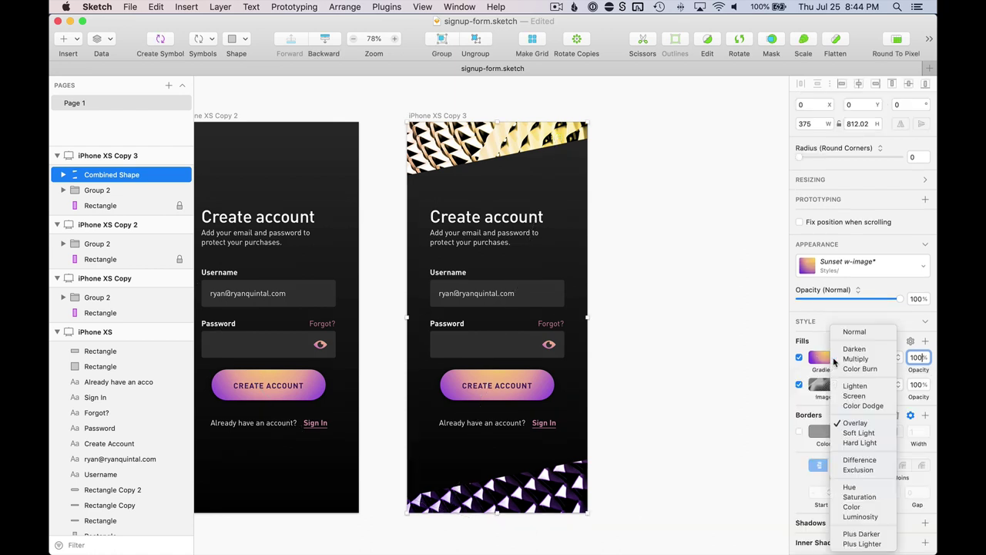
{"action": "left_click", "coordinate": [864, 443]}
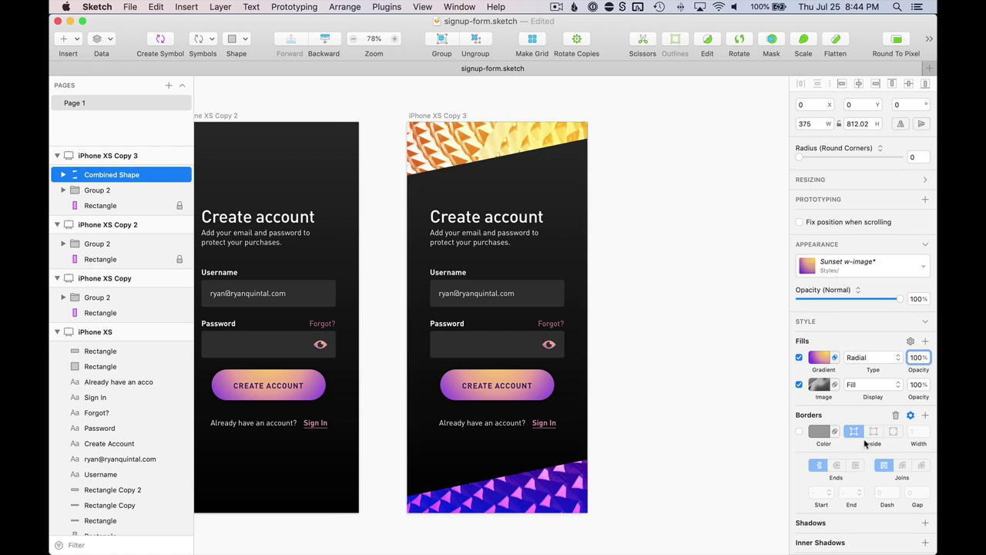
{"action": "key", "text": "Return"}
{"action": "left_click", "coordinate": [646, 277]}
{"action": "scroll", "coordinate": [645, 275], "scroll_direction": "left", "scroll_amount": 5}
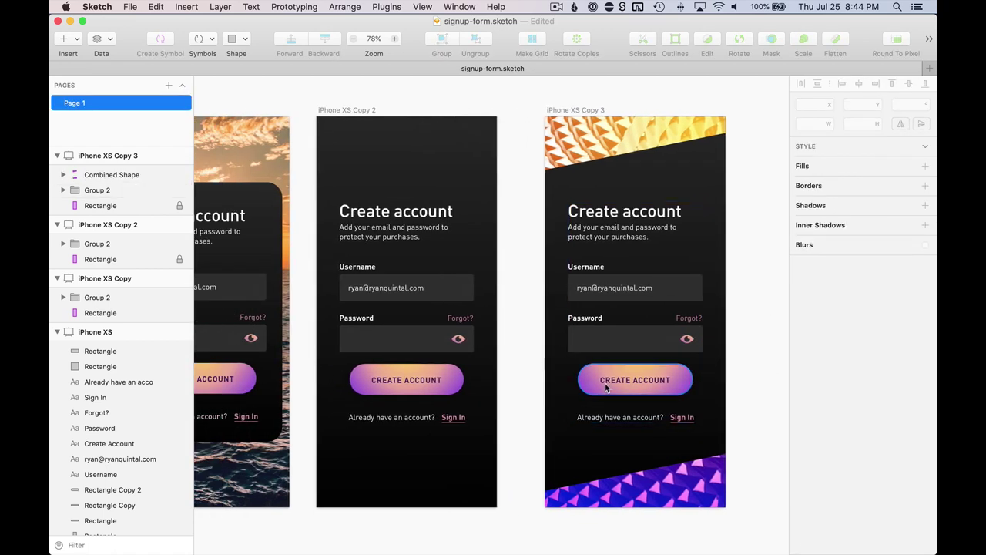
Step: Fill the Create Account button's gradient stops with pale yellow, orange and blue-purple sampled from the pattern
{"action": "left_click", "coordinate": [583, 383], "text": "super"}
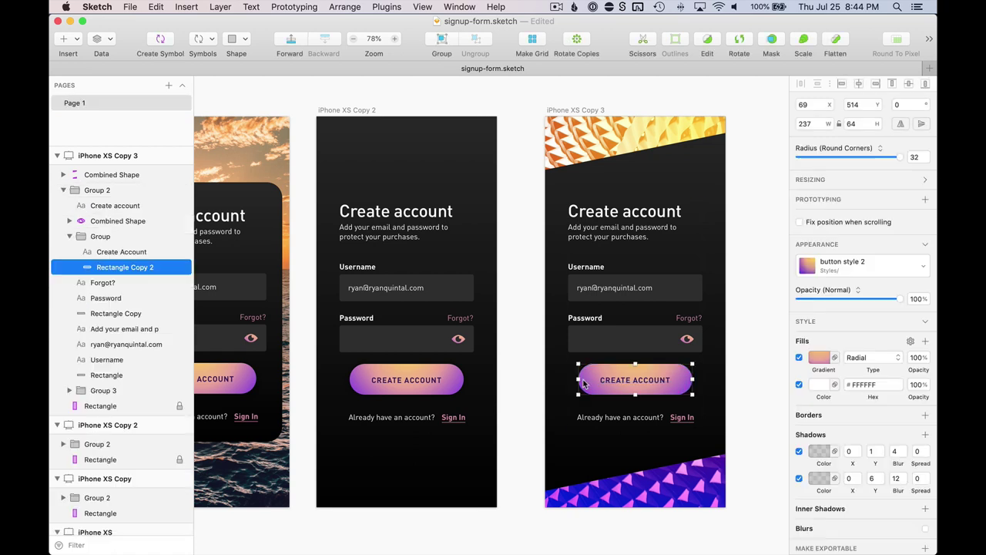
{"action": "left_click", "coordinate": [818, 359]}
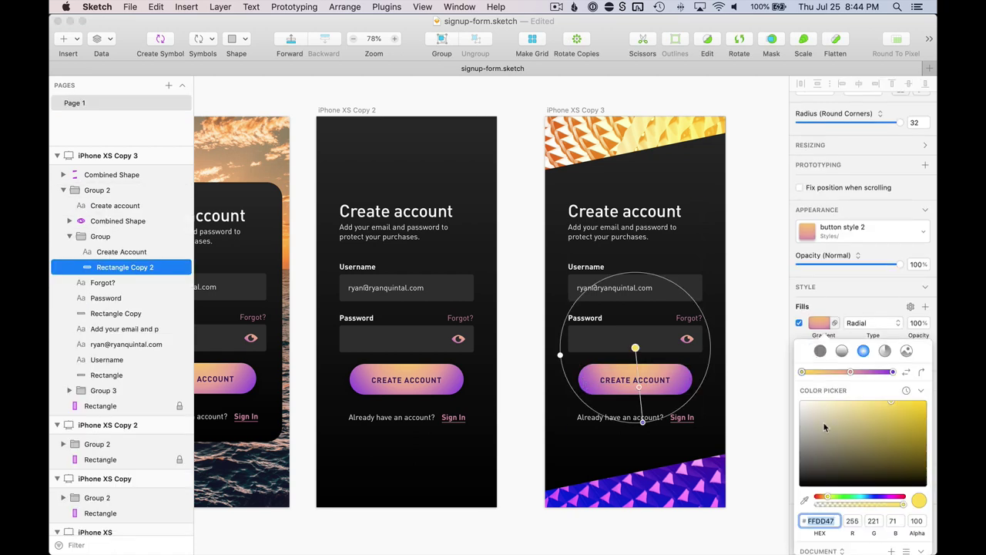
{"action": "left_click", "coordinate": [805, 501]}
{"action": "left_click", "coordinate": [667, 131]}
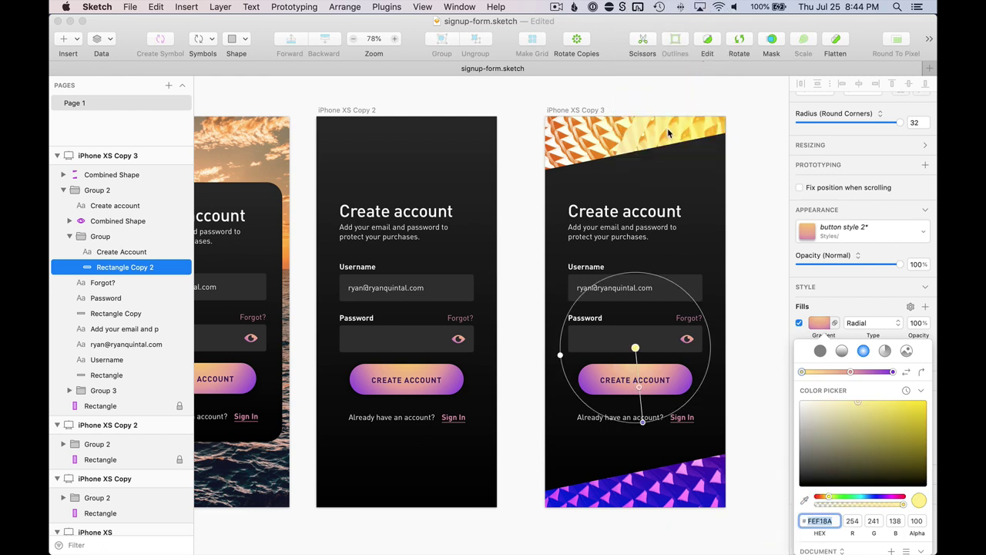
{"action": "left_click", "coordinate": [851, 372]}
{"action": "left_click", "coordinate": [805, 500]}
{"action": "left_click", "coordinate": [577, 134]}
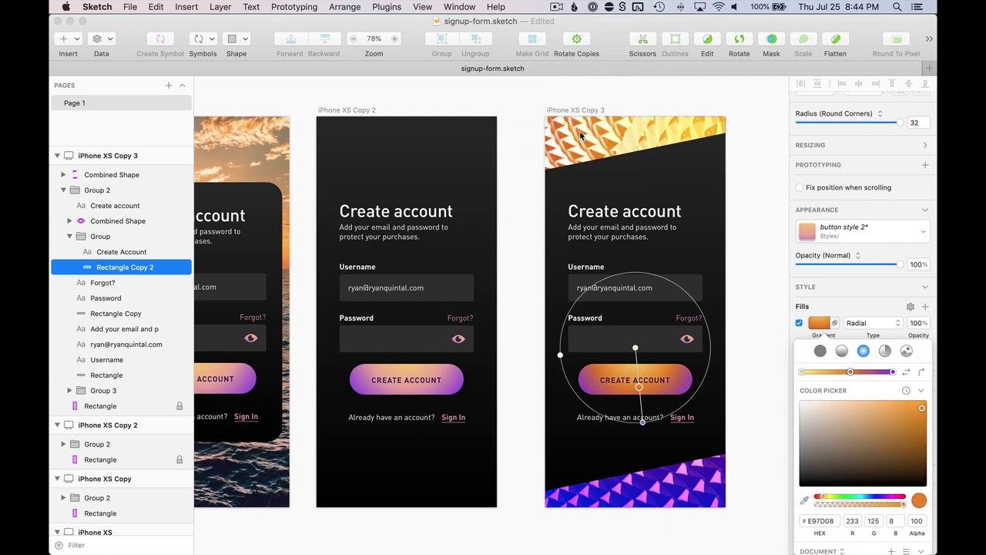
{"action": "left_click", "coordinate": [893, 372]}
{"action": "left_click", "coordinate": [805, 502]}
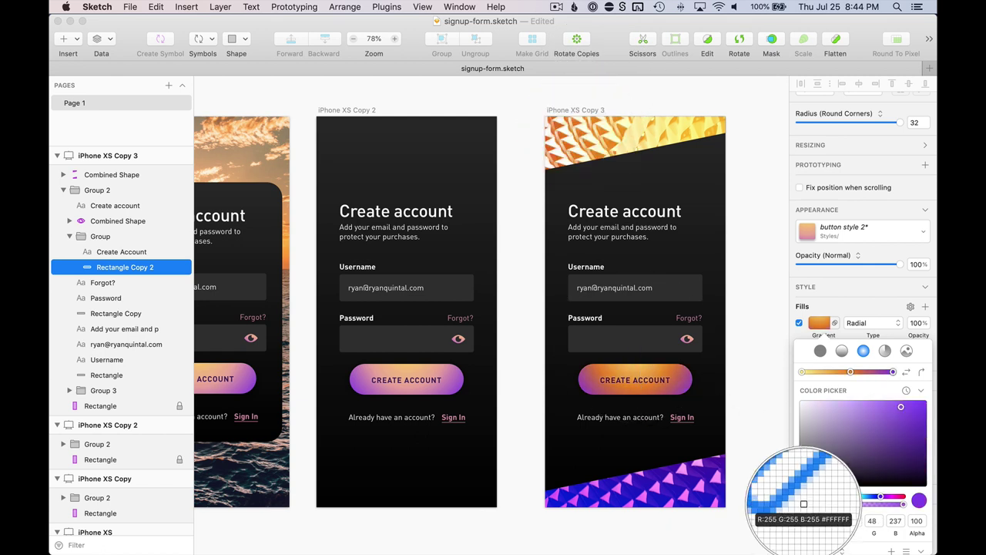
{"action": "left_click", "coordinate": [680, 496]}
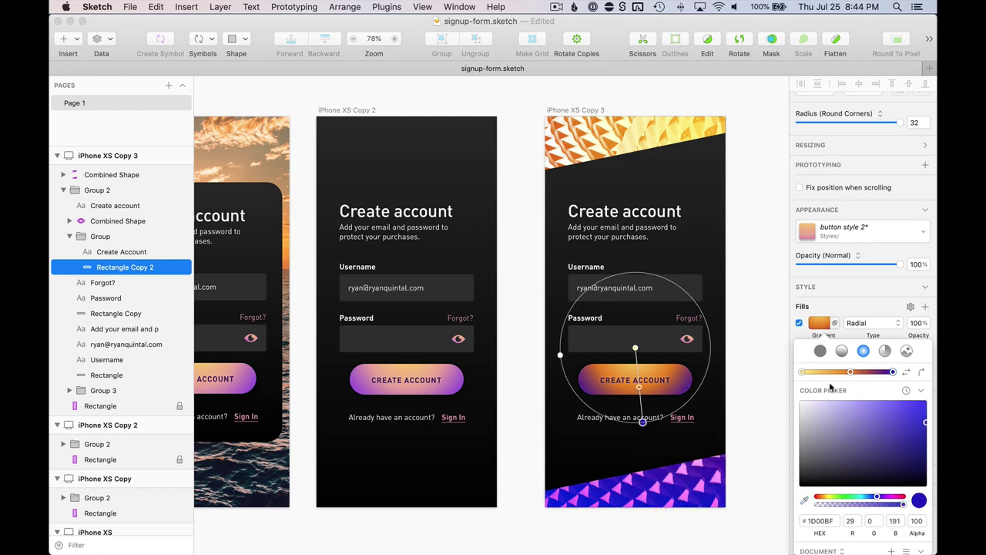
Step: Delete the orange middle stop, then tune the stops to purple #6323BD and vivid yellow
{"action": "left_click", "coordinate": [850, 372]}
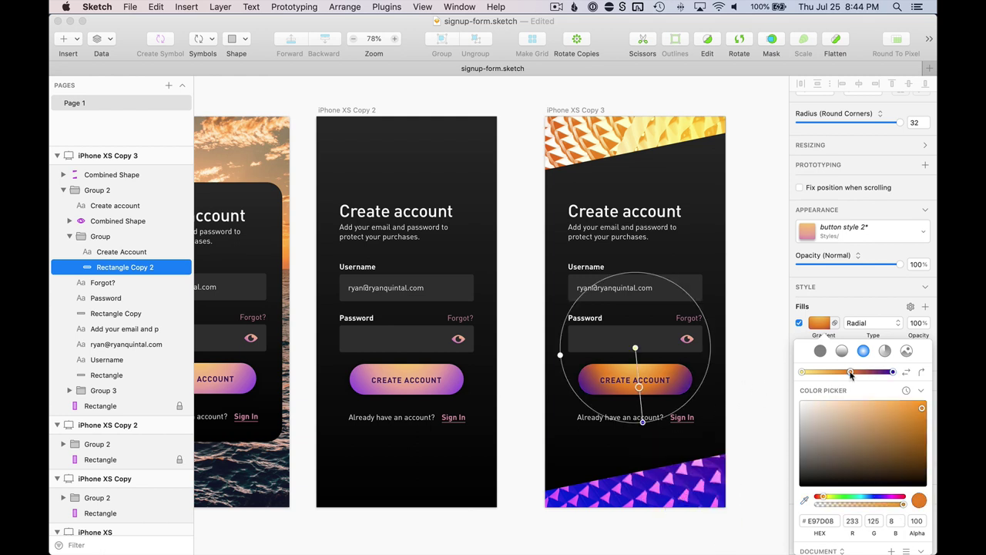
{"action": "key", "text": "BackSpace"}
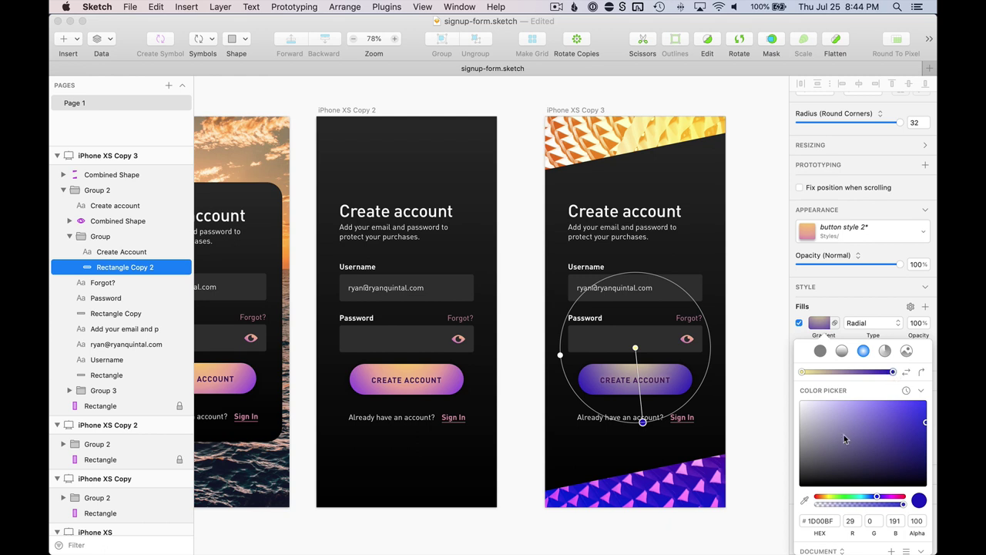
{"action": "left_click", "coordinate": [805, 499]}
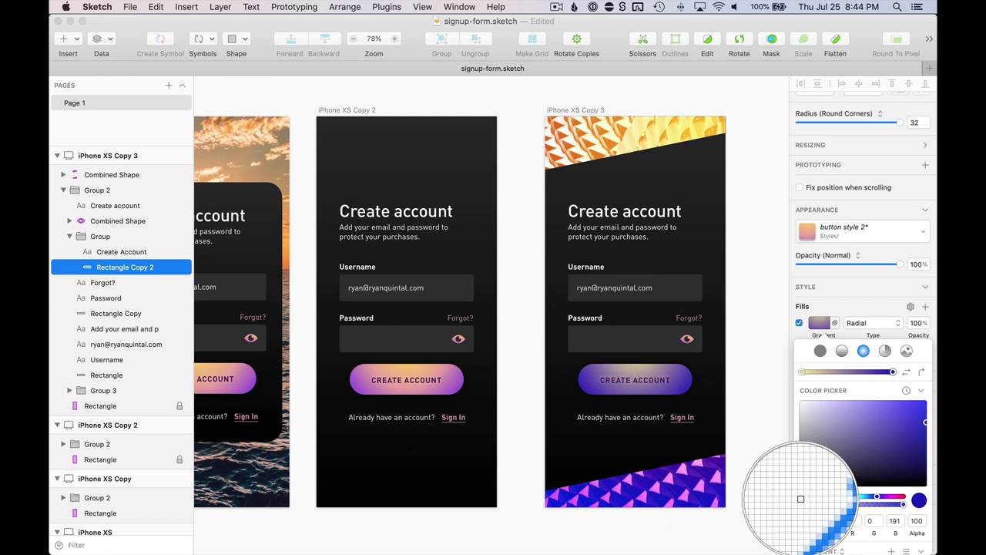
{"action": "left_click", "coordinate": [721, 468]}
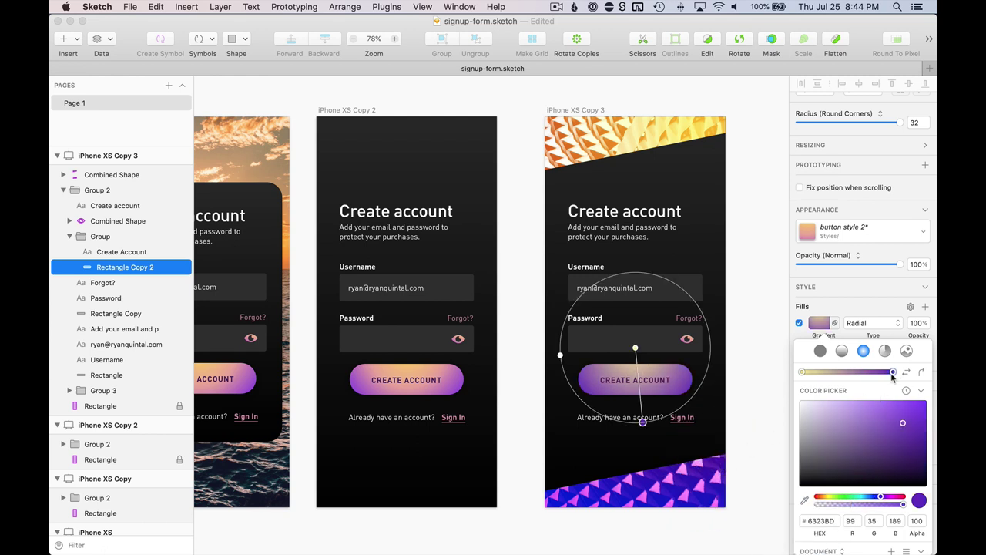
{"action": "left_click_drag", "start_coordinate": [897, 421], "coordinate": [934, 415]}
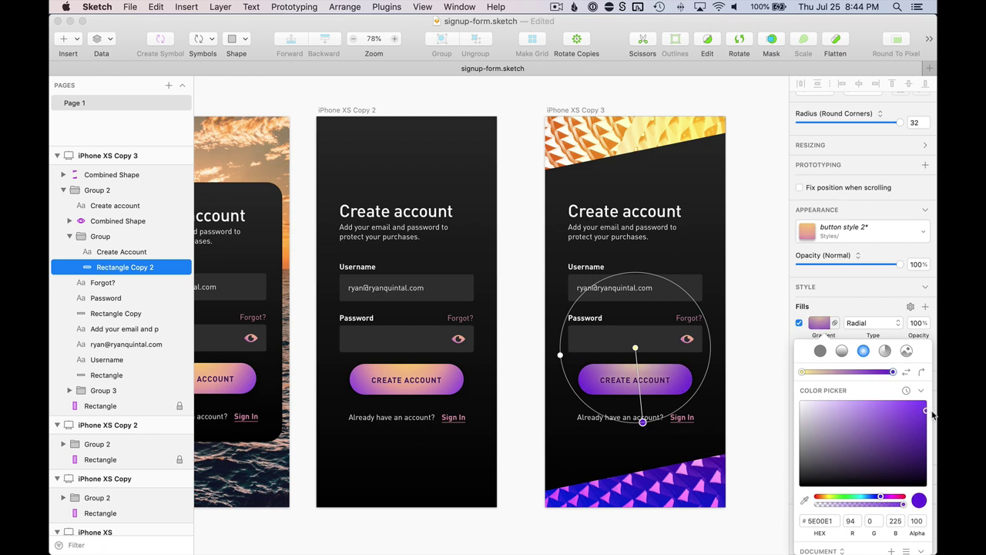
{"action": "left_click_drag", "start_coordinate": [880, 498], "coordinate": [879, 499]}
{"action": "left_click", "coordinate": [802, 372]}
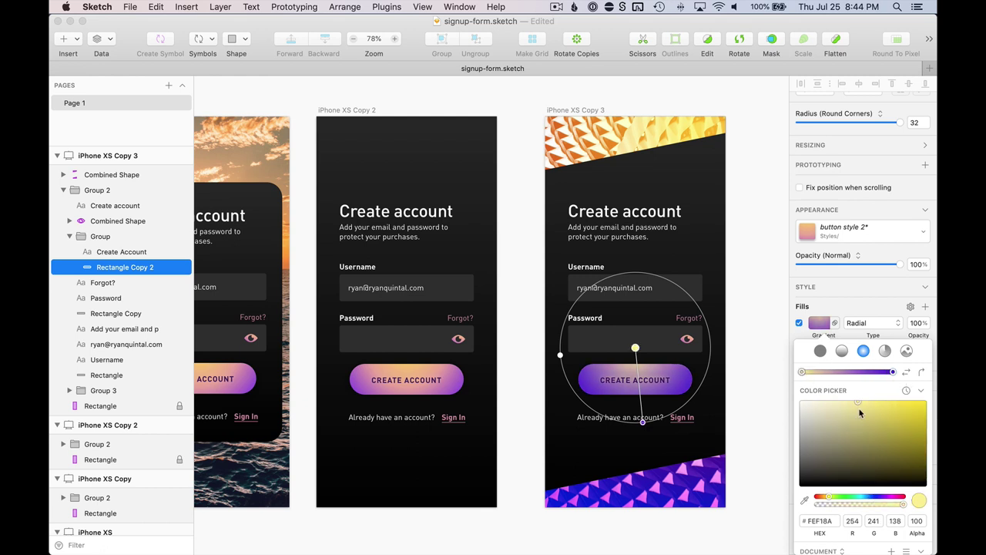
{"action": "left_click_drag", "start_coordinate": [861, 409], "coordinate": [919, 392]}
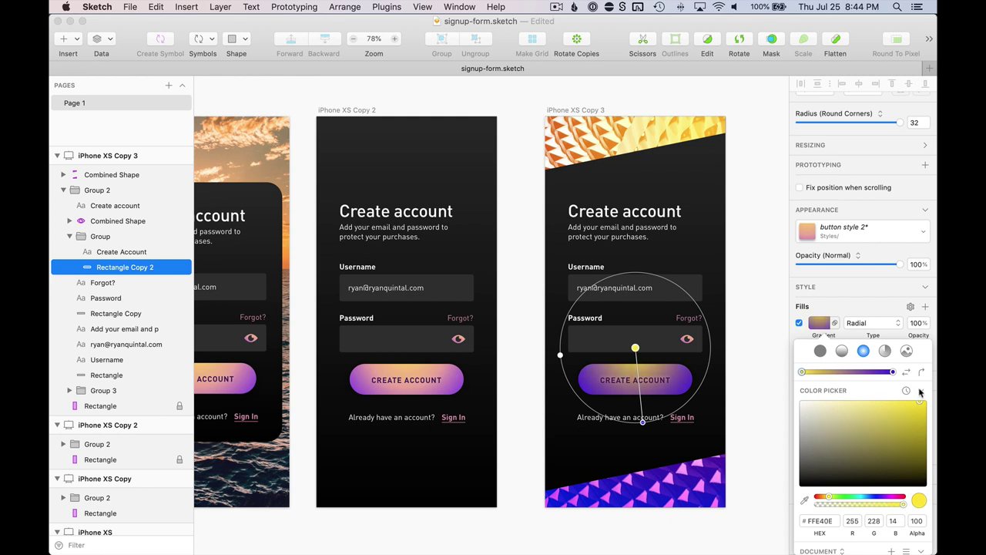
{"action": "left_click", "coordinate": [735, 352]}
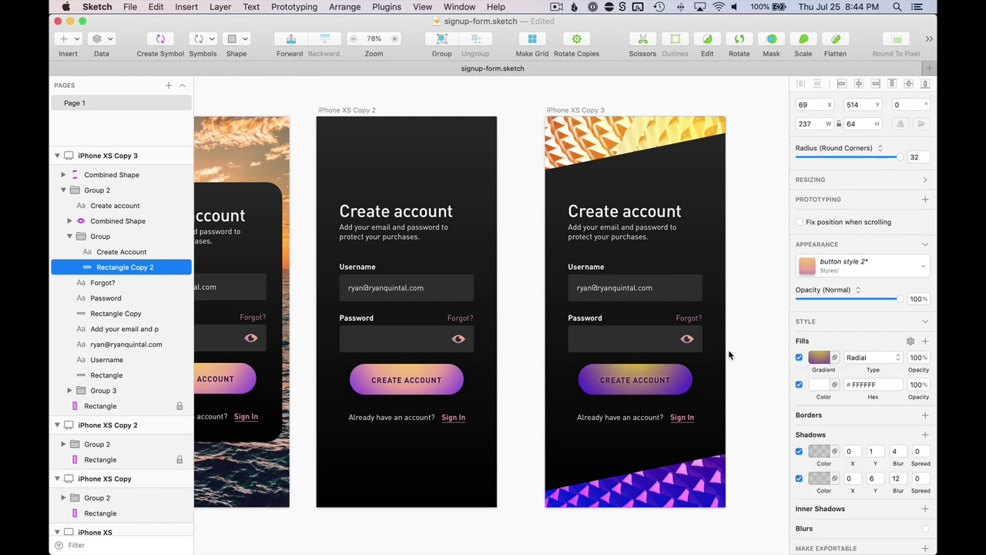
{"action": "left_click", "coordinate": [644, 381]}
Step: Set the button label's letter spacing to -0.3 and font size to 18
{"action": "scroll", "coordinate": [865, 482], "scroll_direction": "down", "scroll_amount": 3}
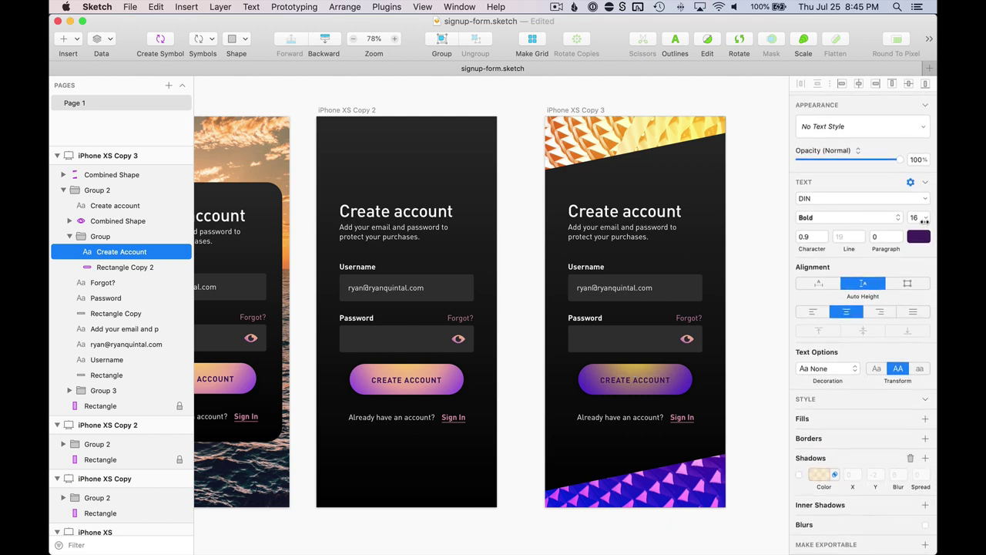
{"action": "left_click", "coordinate": [919, 235]}
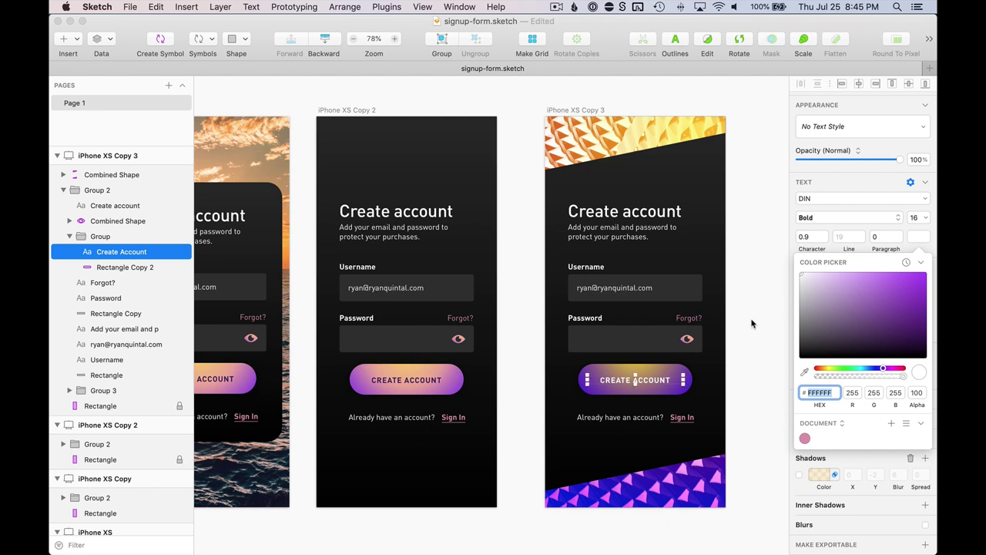
{"action": "key", "text": "Escape"}
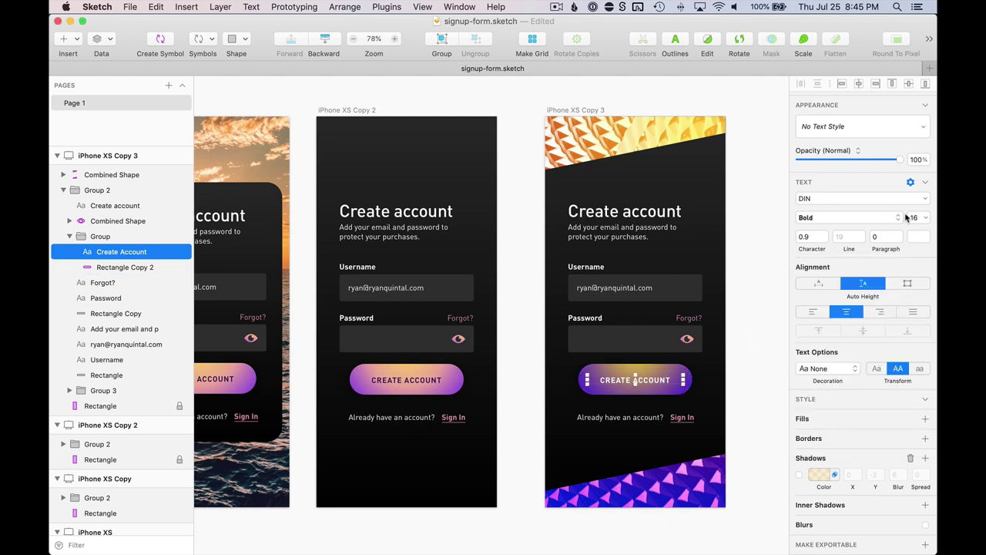
{"action": "left_click", "coordinate": [808, 236]}
{"action": "type", "text": "-0.3"}
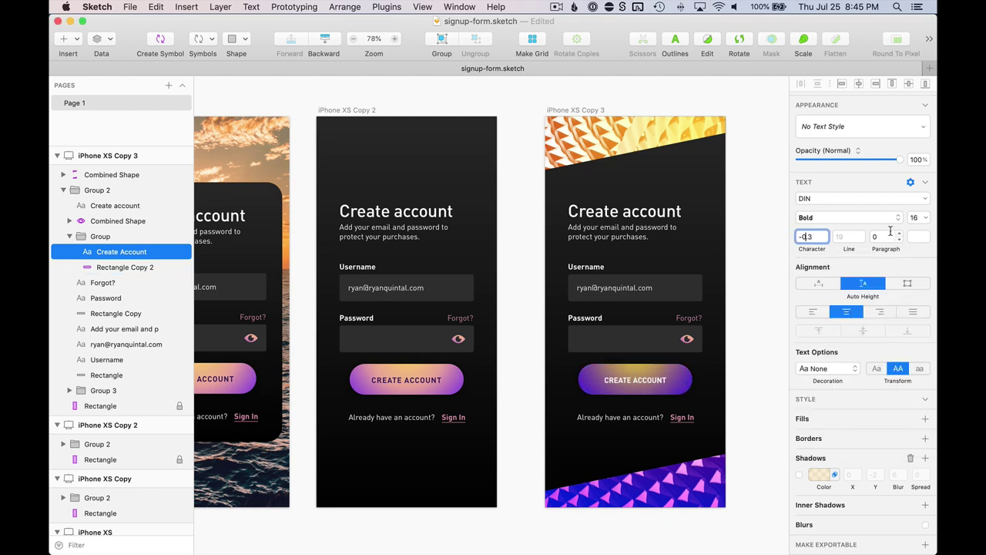
{"action": "left_click", "coordinate": [912, 217]}
{"action": "type", "text": "19"}
{"action": "key", "text": "Return"}
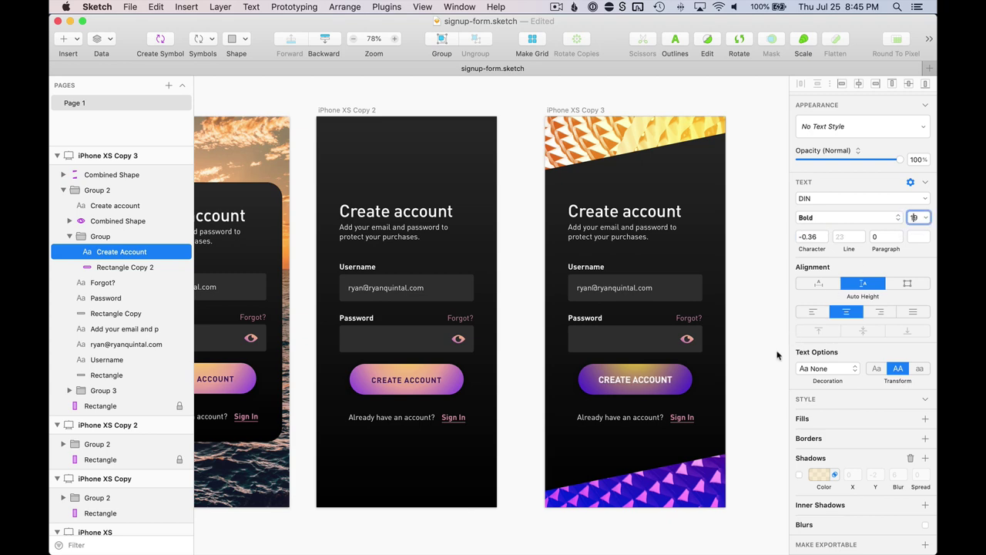
{"action": "key", "text": "Down"}
Step: Retype the button label text as 'Create account'
{"action": "scroll", "coordinate": [729, 348], "scroll_direction": "down", "scroll_amount": 3}
{"action": "left_click", "coordinate": [771, 337]}
{"action": "scroll", "coordinate": [644, 355], "scroll_direction": "up", "scroll_amount": 3}
{"action": "left_click", "coordinate": [678, 412], "text": "super"}
{"action": "double_click", "coordinate": [678, 412]}
{"action": "key", "text": "BackSpace"}
{"action": "key", "text": "Escape"}
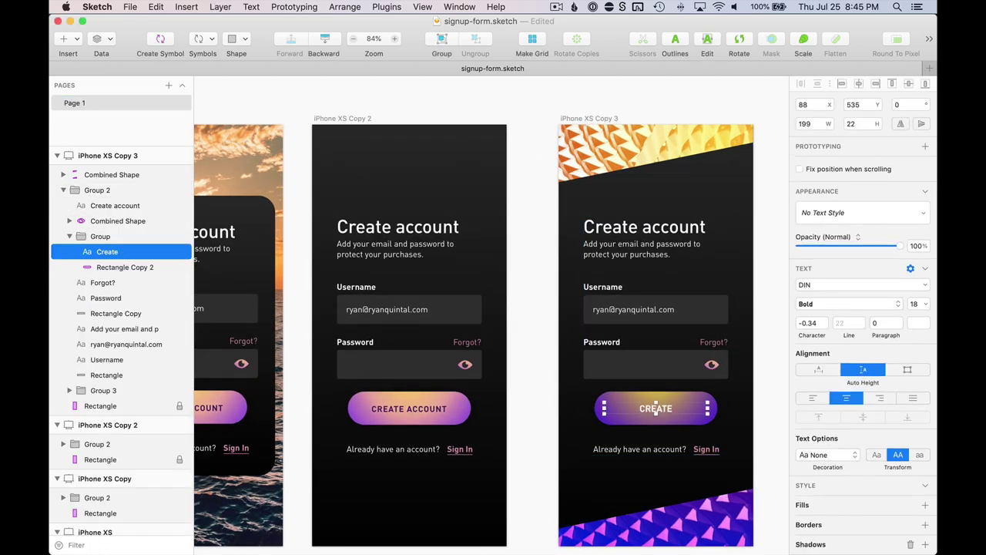
{"action": "double_click", "coordinate": [656, 408]}
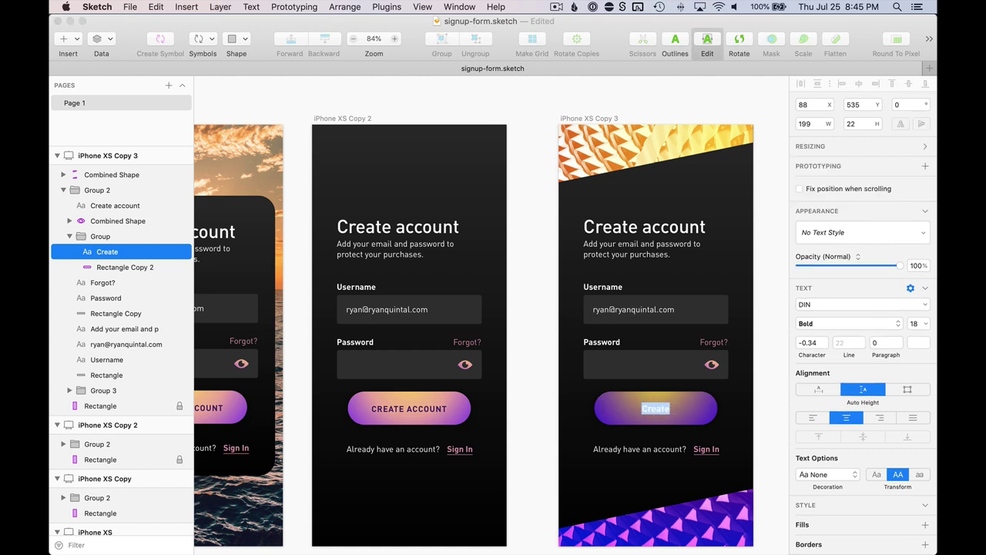
{"action": "type", "text": "Create account"}
{"action": "key", "text": "Escape"}
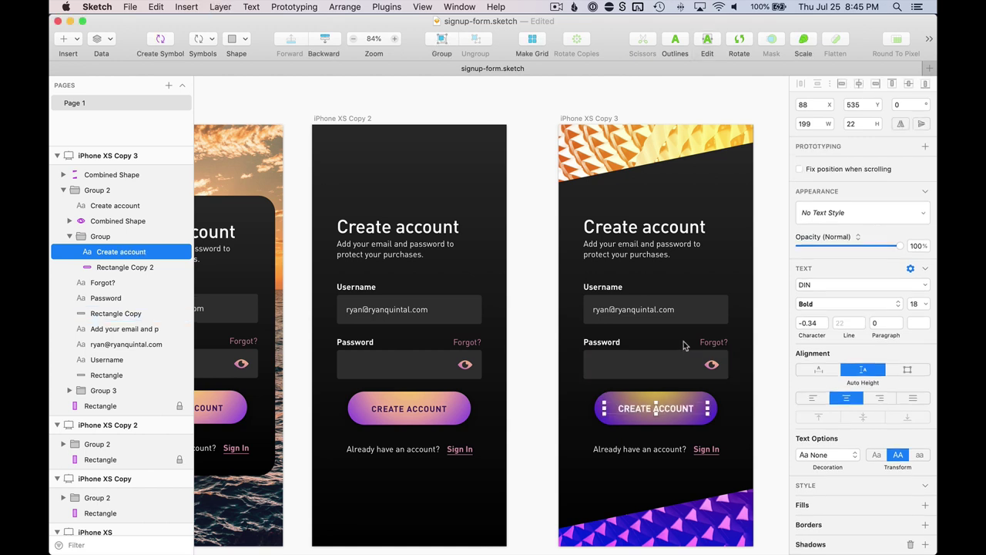
{"action": "key", "text": "super+minus"}
{"action": "left_click", "coordinate": [736, 289]}
{"action": "scroll", "coordinate": [738, 286], "scroll_direction": "down", "scroll_amount": 3}
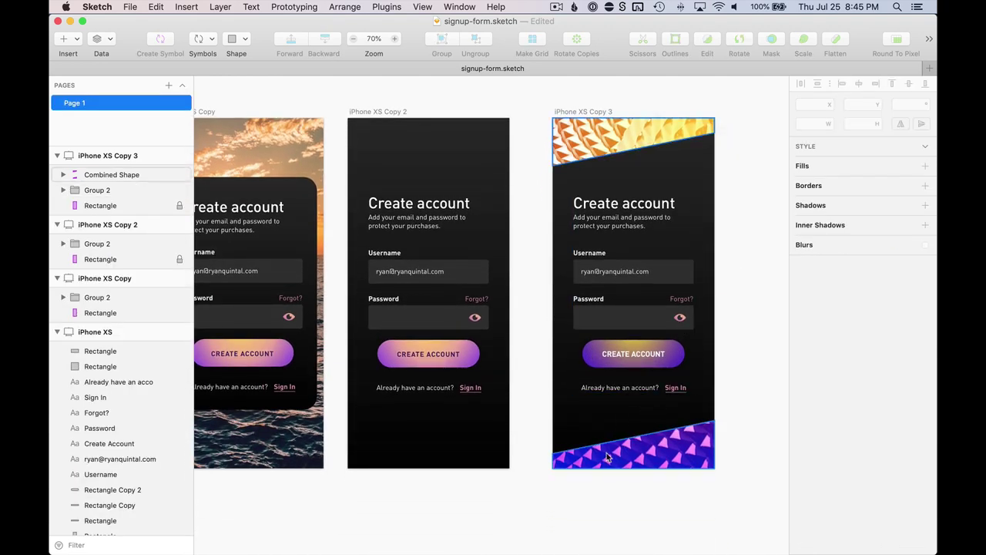
Step: Move and shrink the button's radial gradient and shift its purple end slightly bluer
{"action": "scroll", "coordinate": [658, 159], "scroll_direction": "up", "scroll_amount": 3}
{"action": "scroll", "coordinate": [658, 158], "scroll_direction": "down", "scroll_amount": 3}
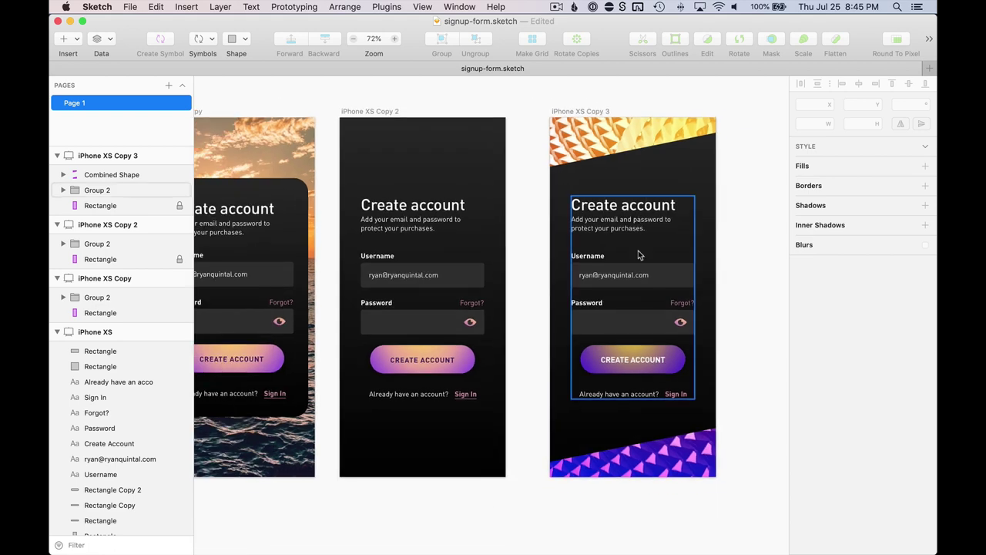
{"action": "left_click", "coordinate": [684, 305], "text": "super"}
{"action": "scroll", "coordinate": [684, 305], "scroll_direction": "up", "scroll_amount": 4}
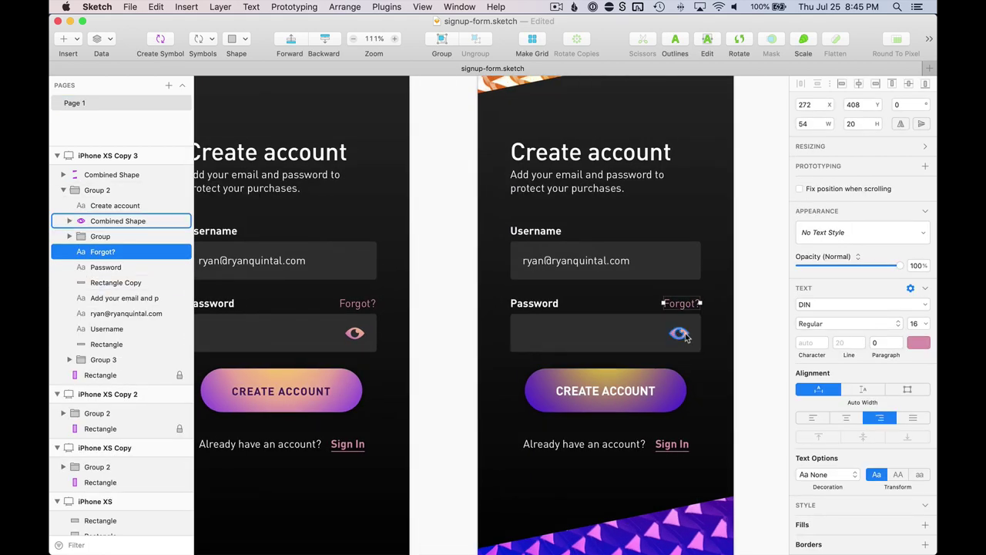
{"action": "left_click", "coordinate": [685, 338], "text": "shift+super"}
{"action": "scroll", "coordinate": [688, 337], "scroll_direction": "down", "scroll_amount": 3}
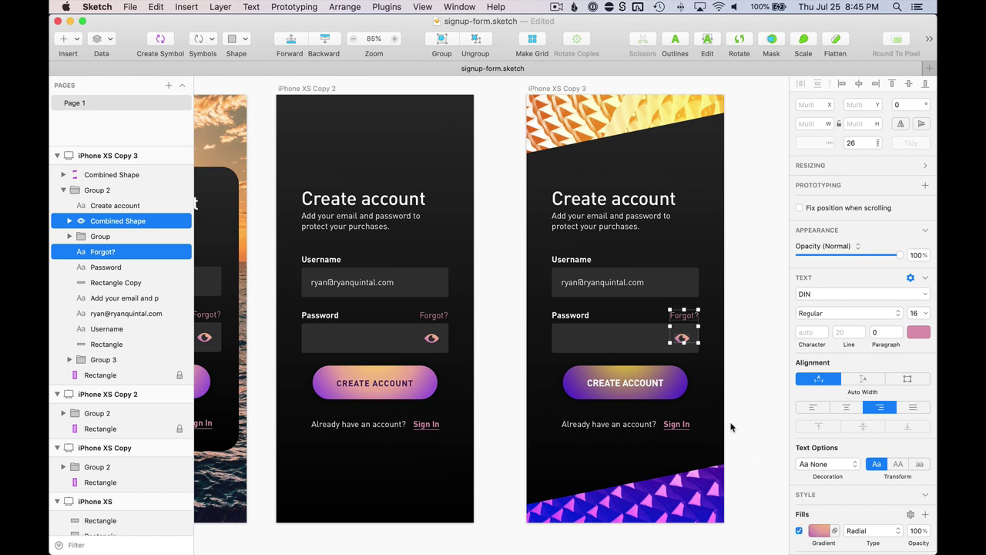
{"action": "left_click", "coordinate": [678, 384], "text": "super"}
{"action": "scroll", "coordinate": [763, 372], "scroll_direction": "down", "scroll_amount": 2}
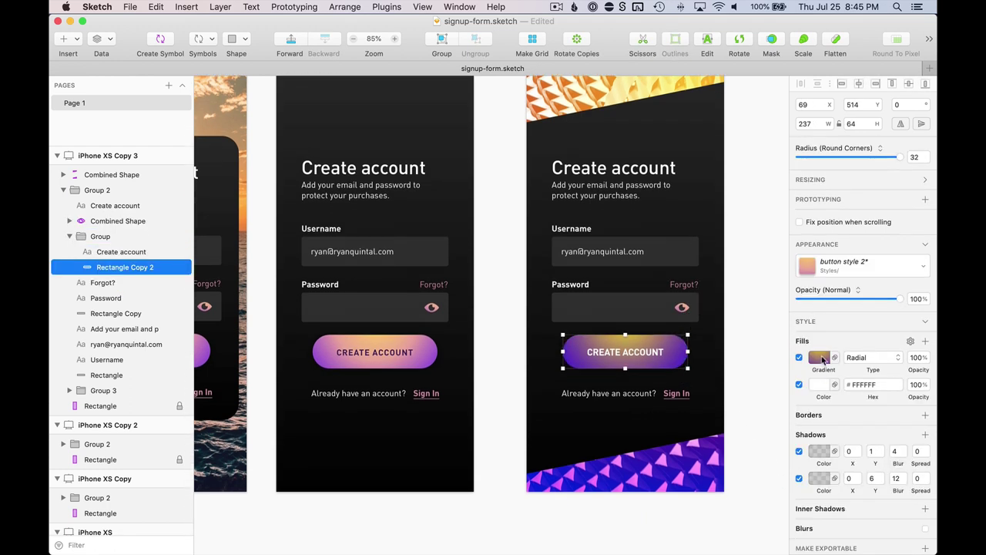
{"action": "left_click", "coordinate": [821, 358]}
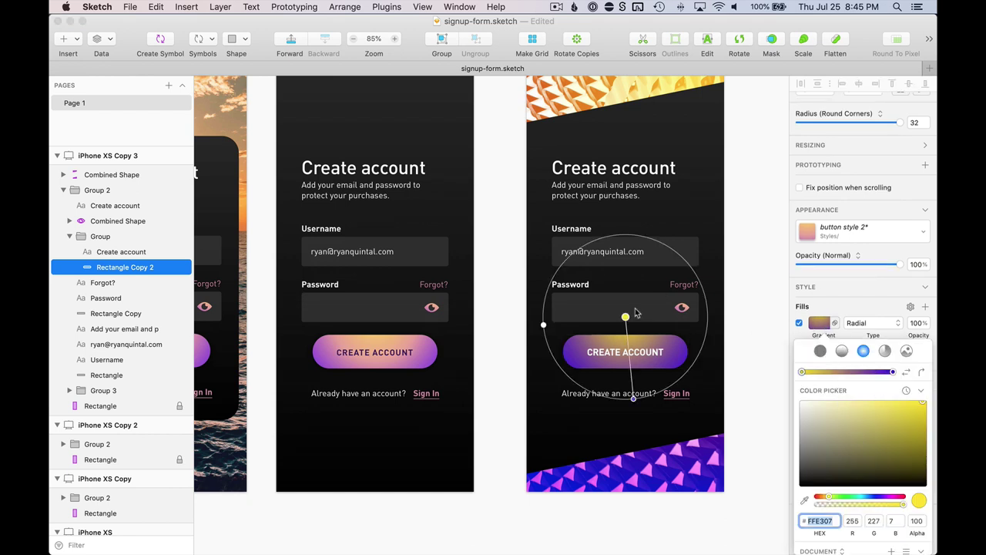
{"action": "left_click_drag", "start_coordinate": [626, 316], "coordinate": [625, 332]}
{"action": "left_click_drag", "start_coordinate": [632, 413], "coordinate": [625, 404]}
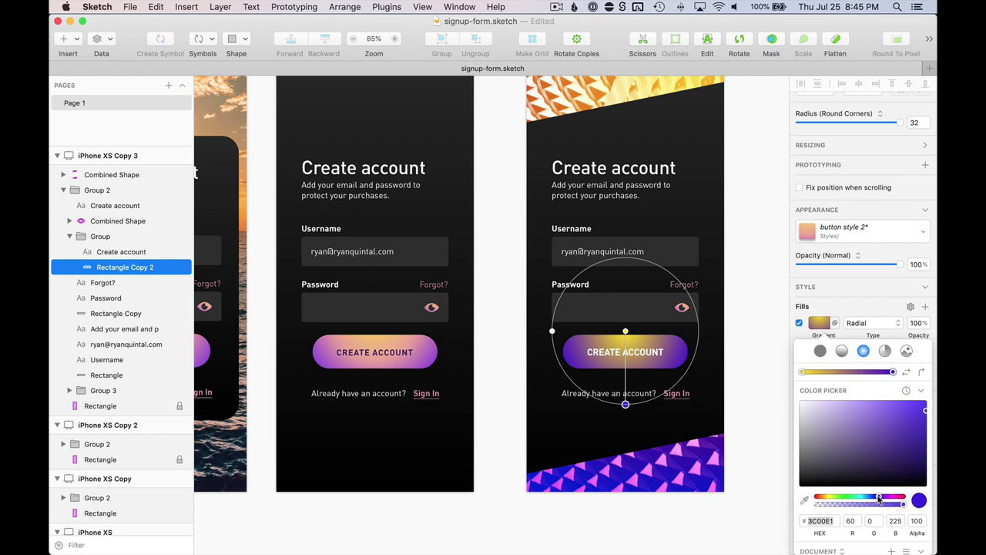
{"action": "left_click_drag", "start_coordinate": [879, 499], "coordinate": [880, 500]}
Step: Add an orange middle stop to the gradient and darken the purple end stop
{"action": "left_click", "coordinate": [853, 373]}
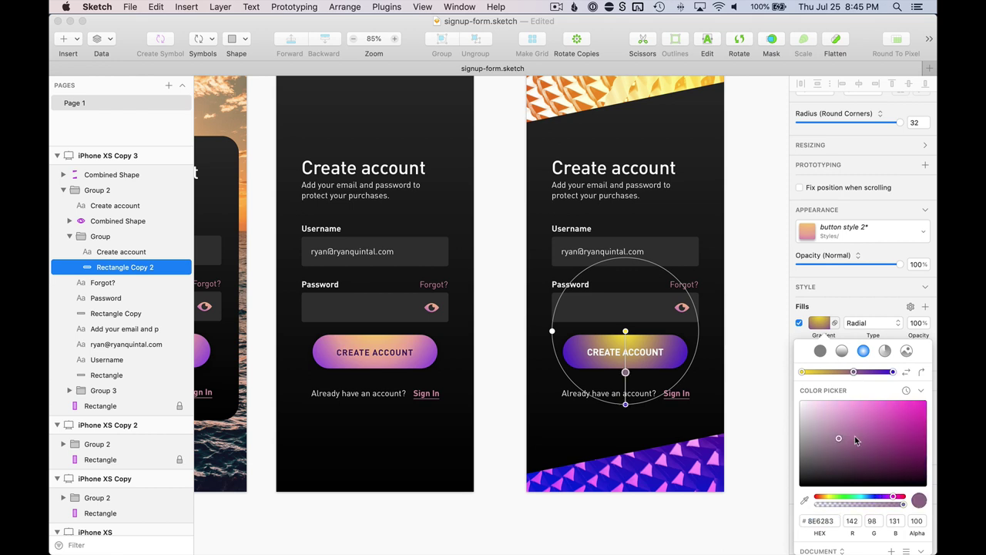
{"action": "left_click_drag", "start_coordinate": [854, 442], "coordinate": [885, 417]}
{"action": "left_click_drag", "start_coordinate": [829, 499], "coordinate": [821, 499]}
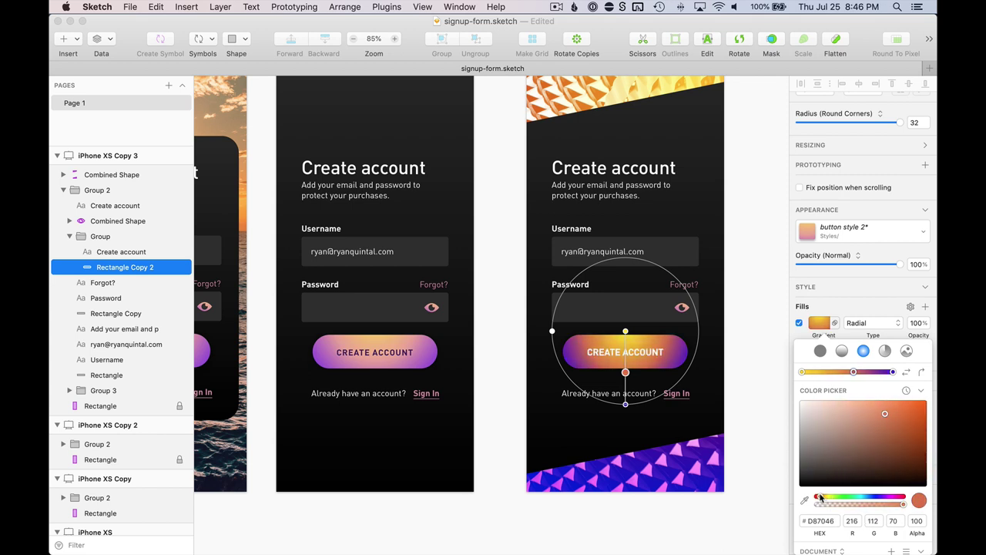
{"action": "left_click", "coordinate": [893, 372]}
{"action": "left_click_drag", "start_coordinate": [922, 409], "coordinate": [938, 421]}
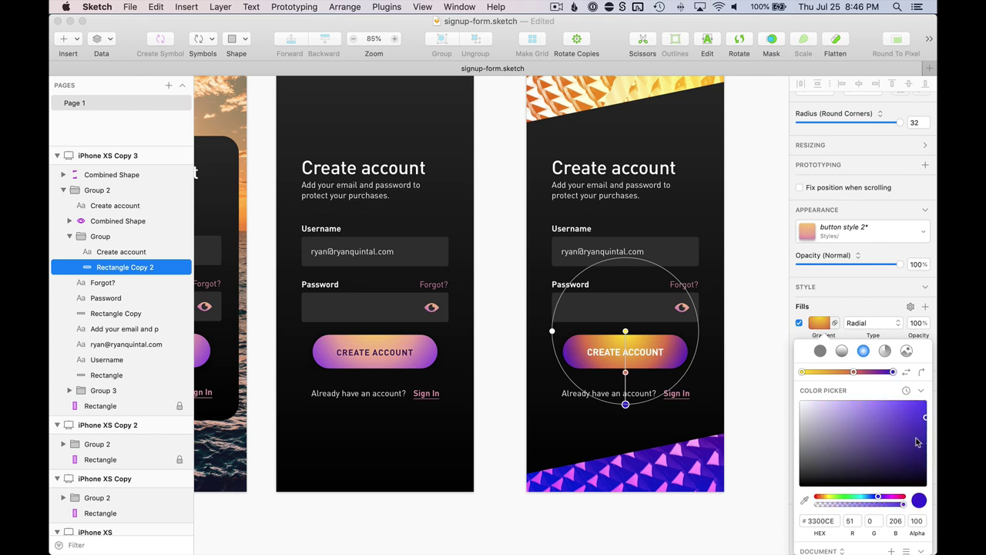
{"action": "left_click_drag", "start_coordinate": [877, 499], "coordinate": [876, 498]}
{"action": "left_click", "coordinate": [761, 388]}
{"action": "left_click", "coordinate": [761, 389]}
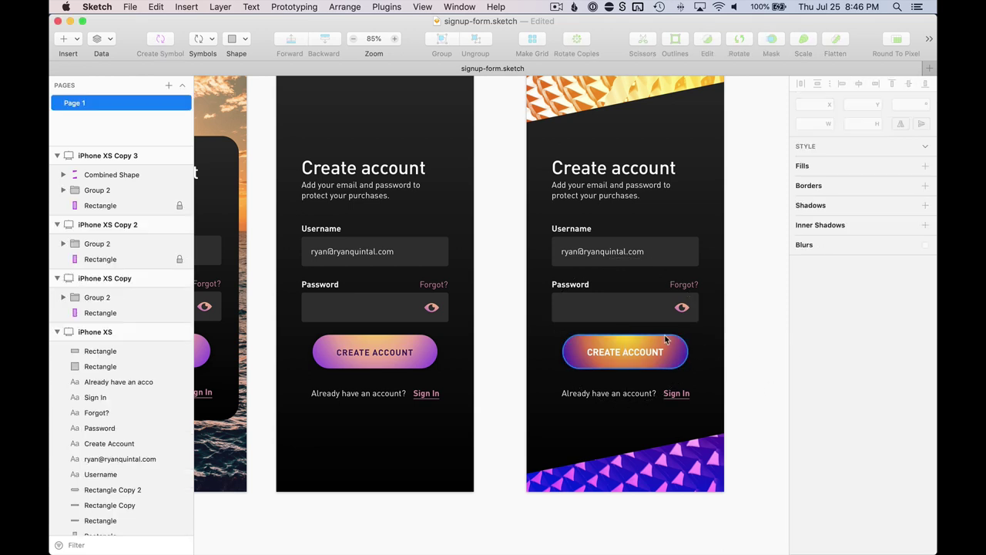
Step: Switch the button gradient to linear, running diagonally from yellow at left to purple at right
{"action": "left_click", "coordinate": [686, 351]}
{"action": "left_click", "coordinate": [818, 358]}
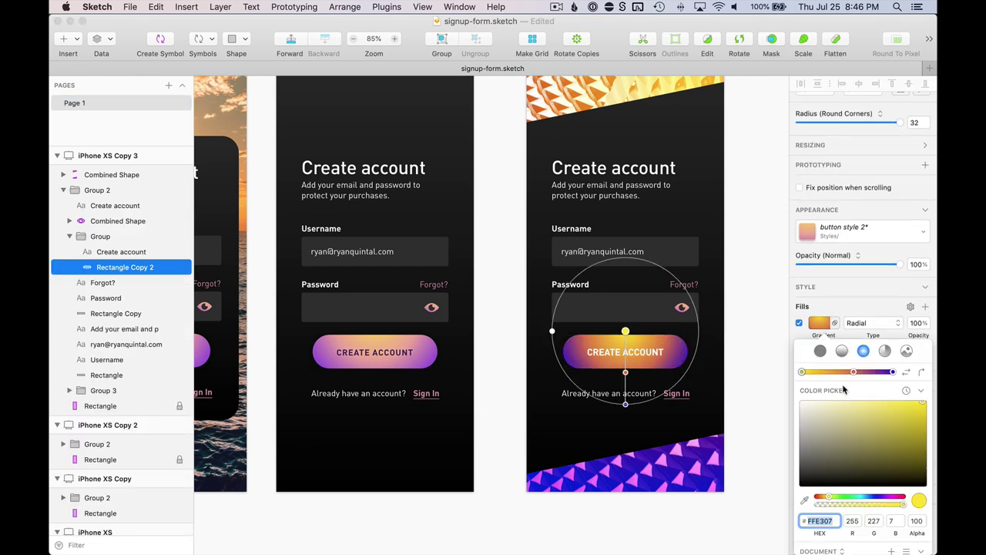
{"action": "left_click", "coordinate": [841, 351]}
{"action": "left_click_drag", "start_coordinate": [624, 404], "coordinate": [687, 368]}
{"action": "left_click_drag", "start_coordinate": [619, 329], "coordinate": [524, 312]}
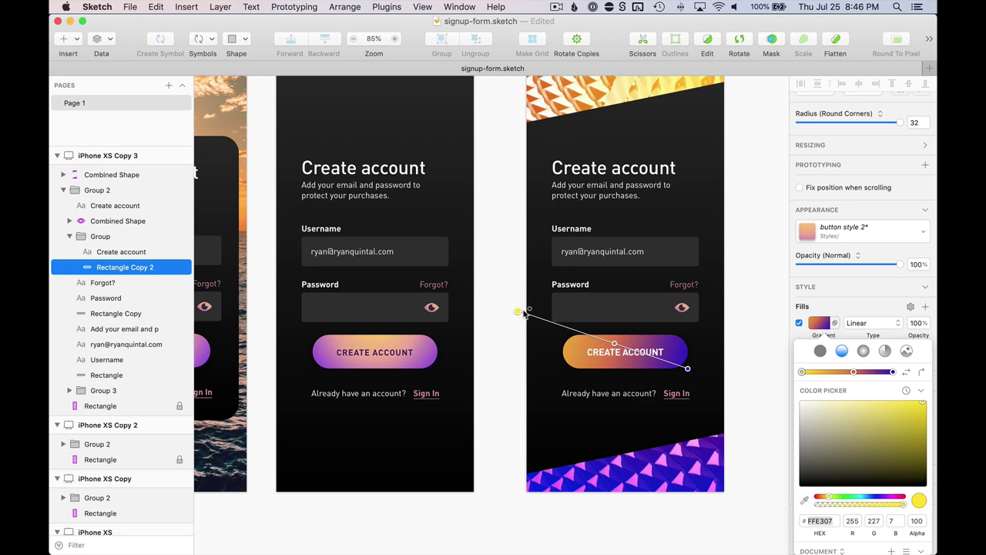
{"action": "left_click", "coordinate": [745, 327]}
{"action": "scroll", "coordinate": [745, 326], "scroll_direction": "down", "scroll_amount": 2}
{"action": "left_click", "coordinate": [745, 327]}
{"action": "scroll", "coordinate": [741, 330], "scroll_direction": "left", "scroll_amount": 2}
Step: Save the Create Account button's look as a new layer style named 'button style 3'
{"action": "scroll", "coordinate": [739, 358], "scroll_direction": "up", "scroll_amount": 4}
{"action": "left_click", "coordinate": [633, 346]}
{"action": "left_click", "coordinate": [857, 270]}
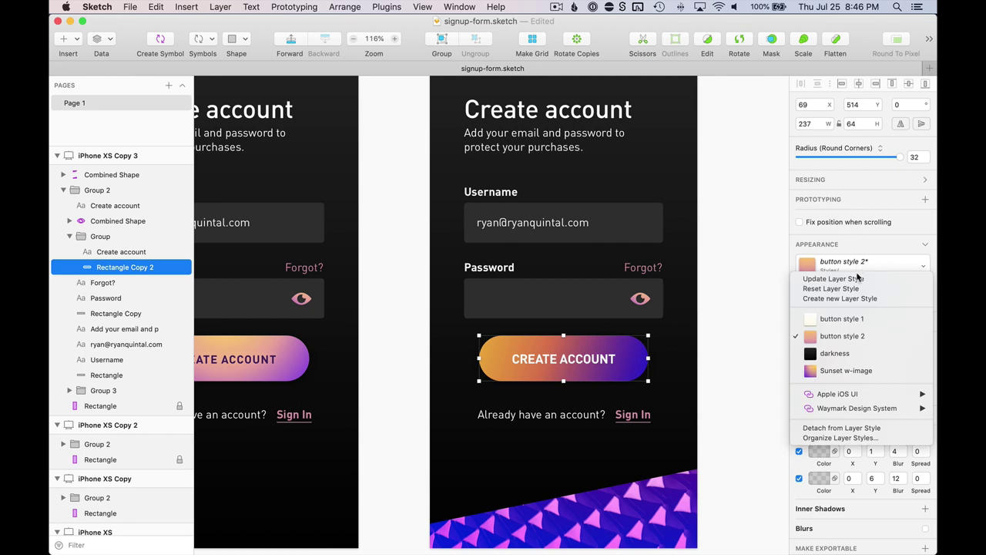
{"action": "left_click", "coordinate": [850, 298]}
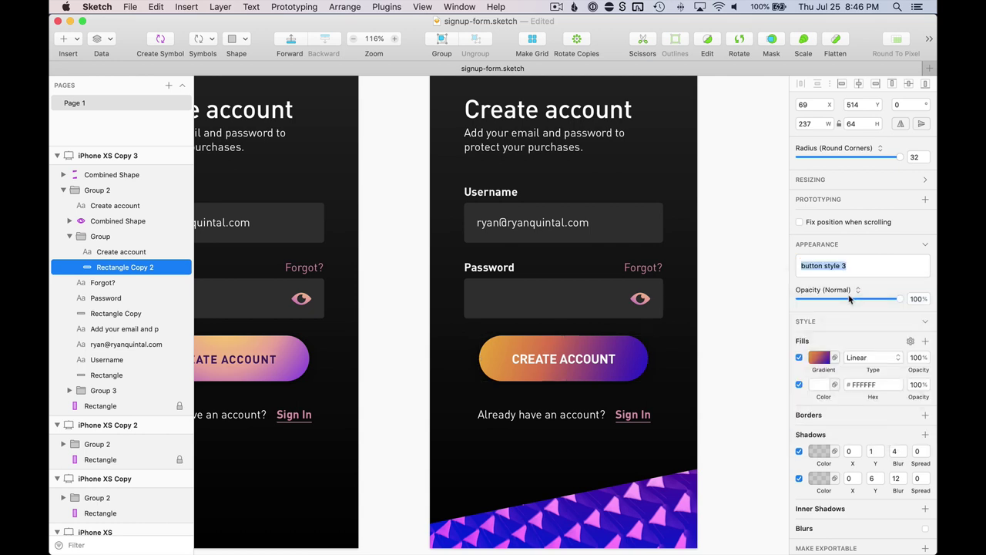
{"action": "key", "text": "Return"}
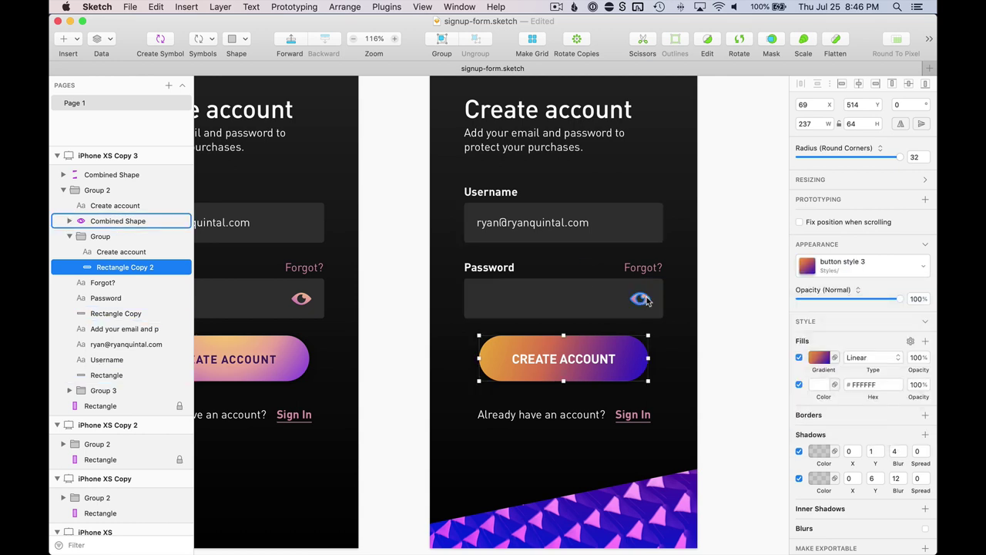
Step: Apply 'button style 3' to the eye icon and stretch its gradient past the icon
{"action": "left_click", "coordinate": [647, 303]}
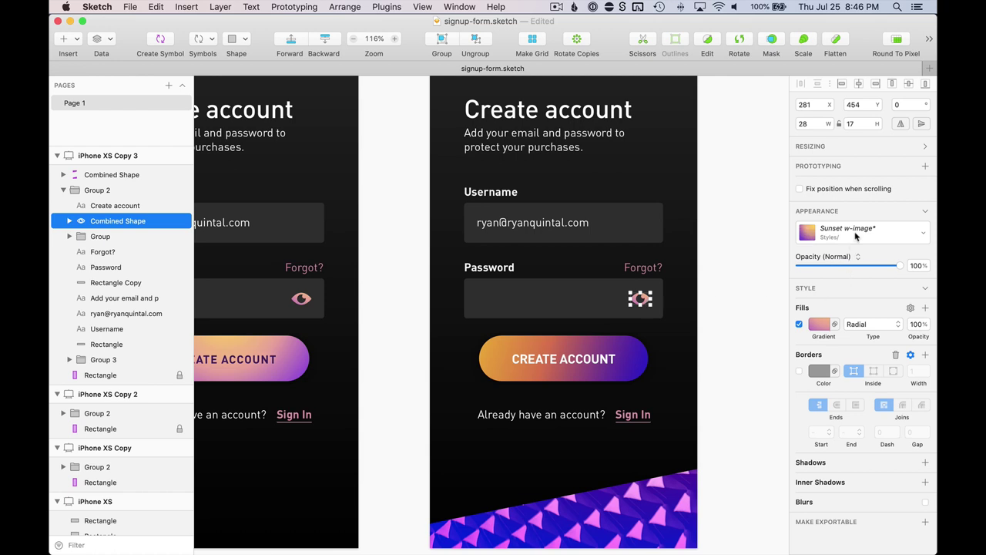
{"action": "left_click", "coordinate": [855, 236]}
{"action": "left_click", "coordinate": [825, 322]}
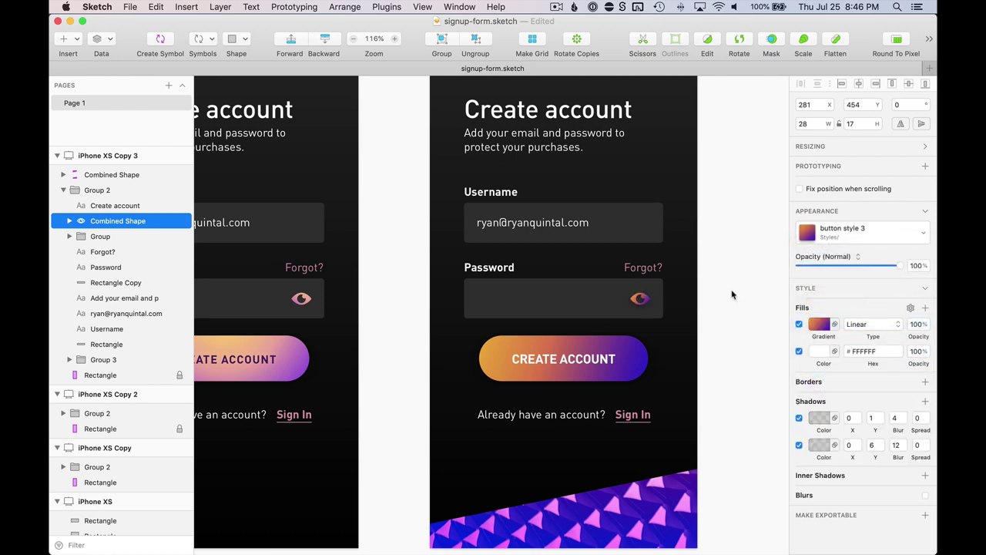
{"action": "left_click", "coordinate": [819, 324]}
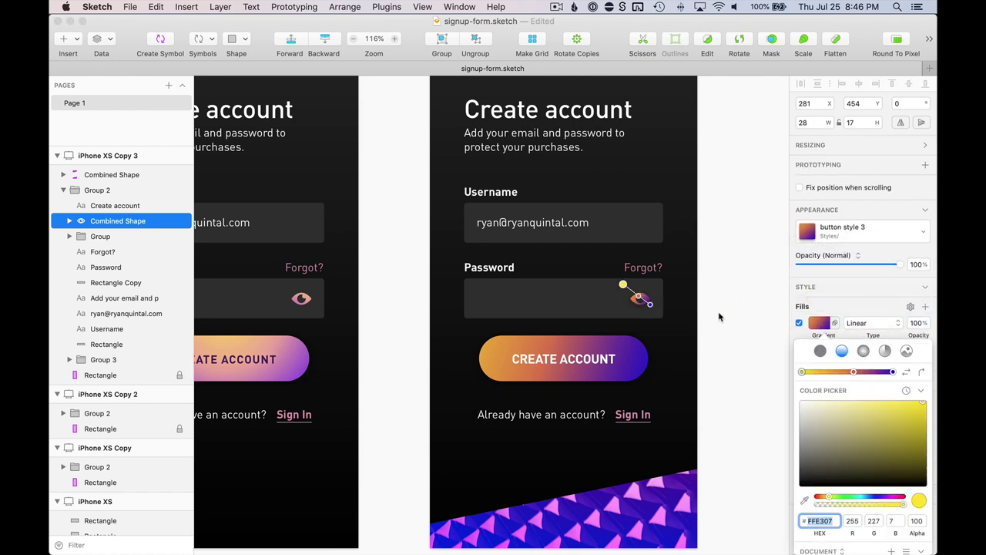
{"action": "mouse_move", "coordinate": [656, 309]}
{"action": "left_mouse_down"}
{"action": "mouse_move", "coordinate": [684, 332]}
{"action": "mouse_move", "coordinate": [661, 319]}
{"action": "left_mouse_up"}
{"action": "left_click", "coordinate": [707, 290]}
Step: Colour the Forgot? and Sign In text with the button's bright orange #FFA218
{"action": "left_click", "coordinate": [649, 269]}
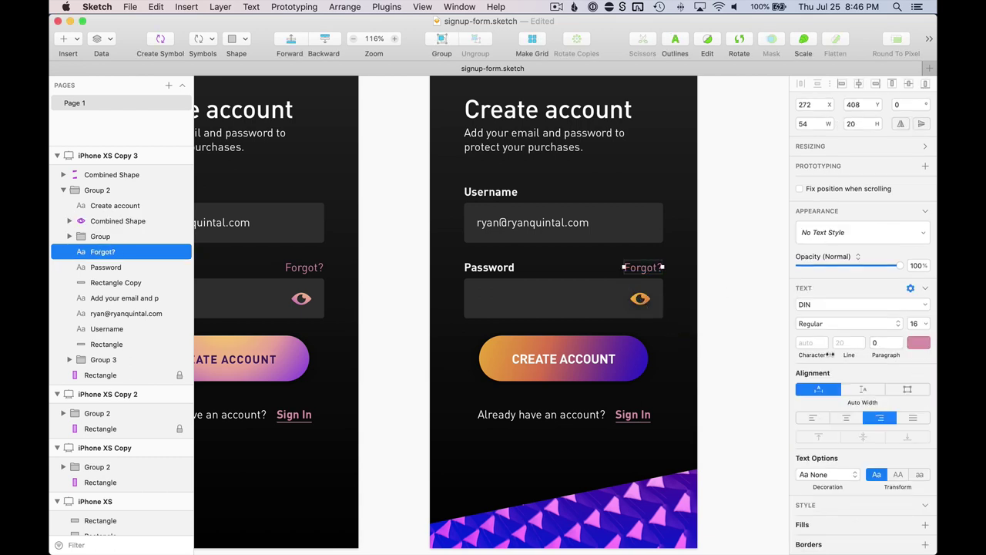
{"action": "left_click", "coordinate": [646, 416], "text": "shift"}
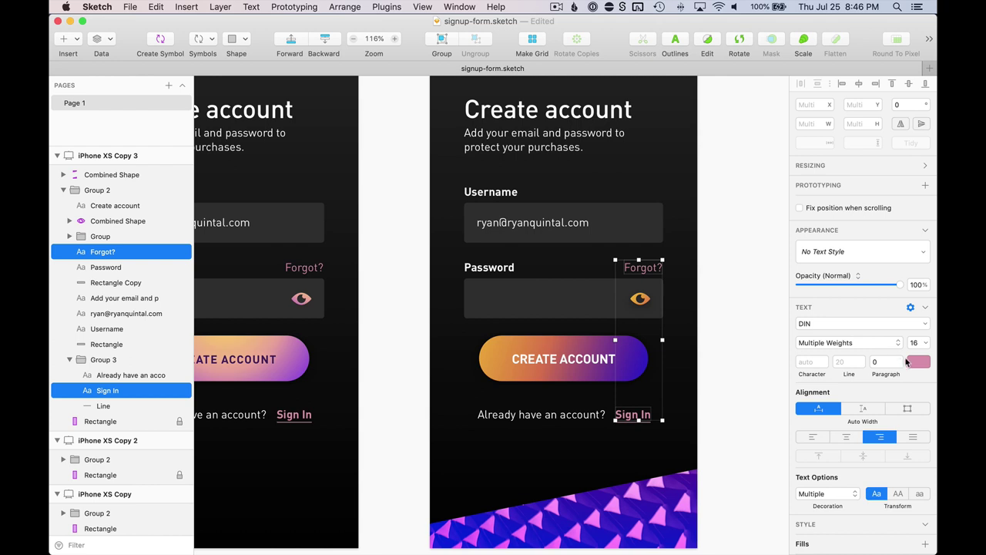
{"action": "left_click", "coordinate": [909, 363]}
{"action": "left_click", "coordinate": [806, 477]}
{"action": "left_click", "coordinate": [515, 346]}
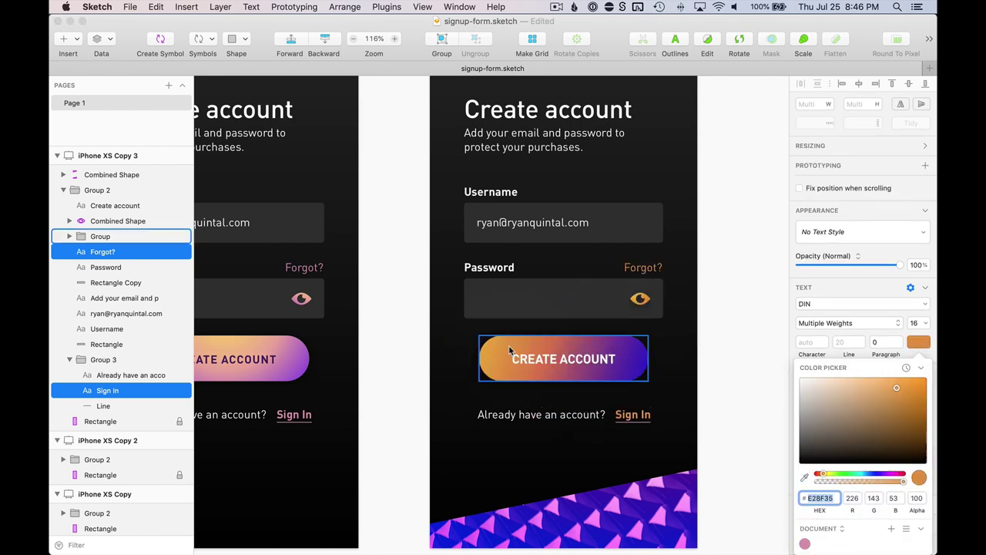
{"action": "left_click", "coordinate": [825, 476]}
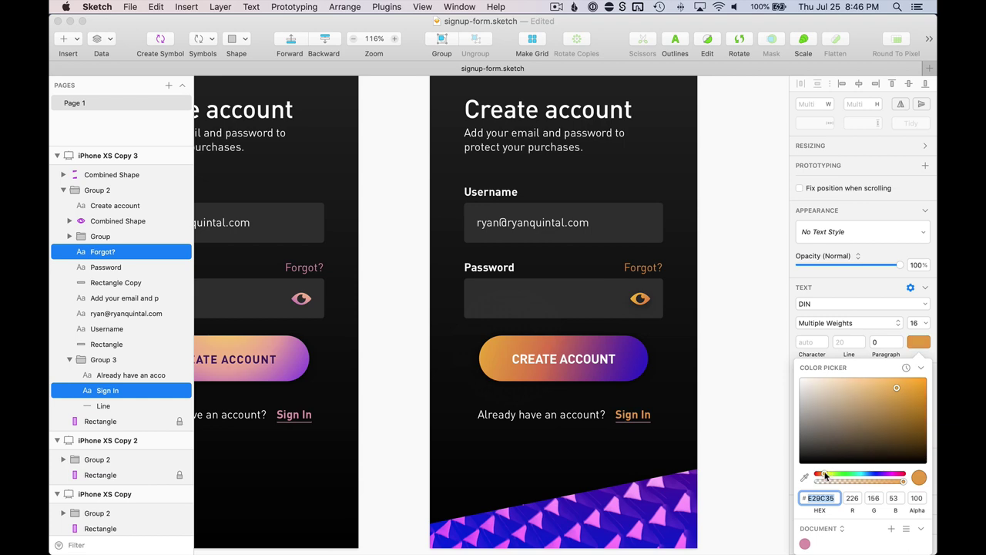
{"action": "left_click_drag", "start_coordinate": [894, 399], "coordinate": [915, 370]}
{"action": "left_click", "coordinate": [701, 390]}
{"action": "scroll", "coordinate": [702, 390], "scroll_direction": "down", "scroll_amount": 5}
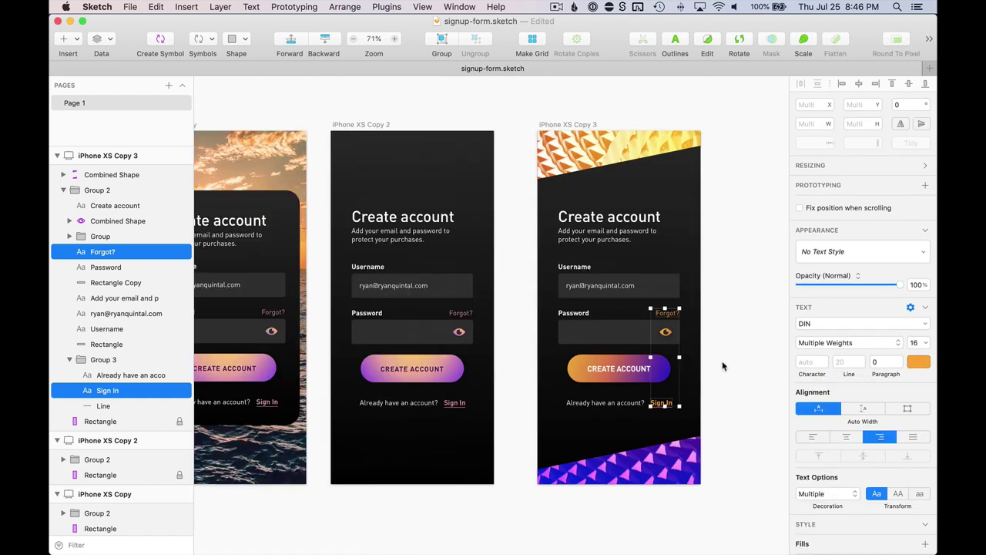
{"action": "left_click", "coordinate": [724, 362]}
{"action": "scroll", "coordinate": [724, 361], "scroll_direction": "down", "scroll_amount": 2}
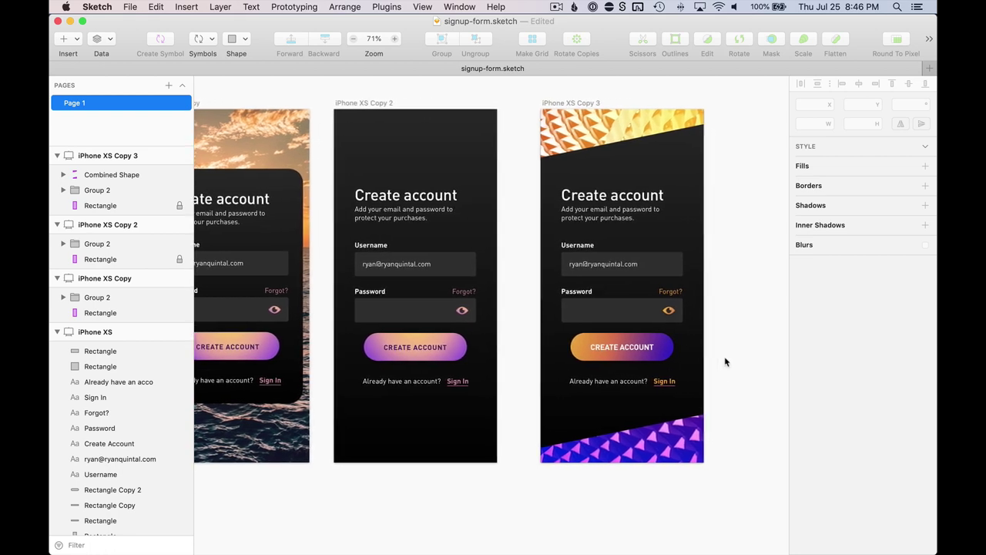
{"action": "scroll", "coordinate": [725, 361], "scroll_direction": "down", "scroll_amount": 3}
{"action": "scroll", "coordinate": [560, 465], "scroll_direction": "left", "scroll_amount": 2}
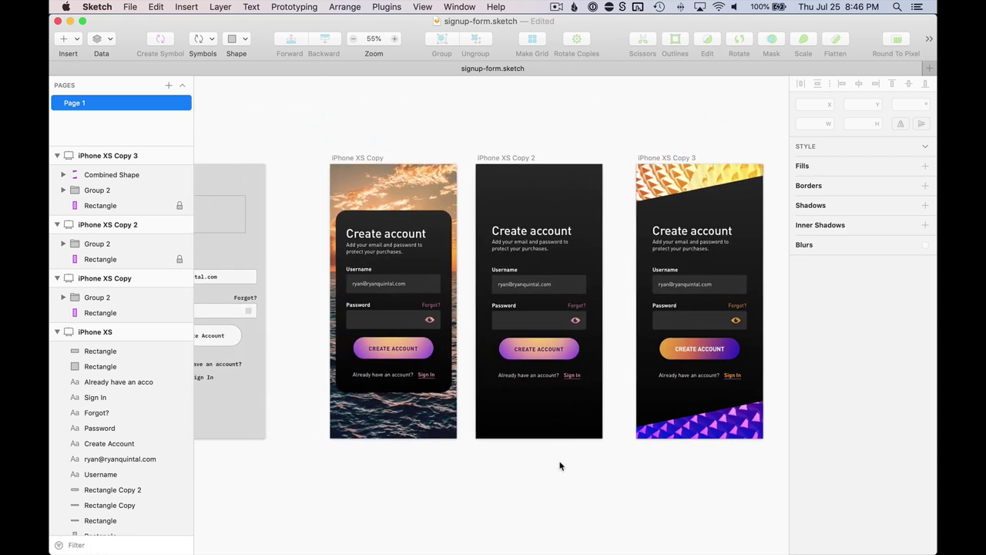
{"action": "scroll", "coordinate": [560, 465], "scroll_direction": "left", "scroll_amount": 2}
{"action": "scroll", "coordinate": [558, 467], "scroll_direction": "down", "scroll_amount": 2}
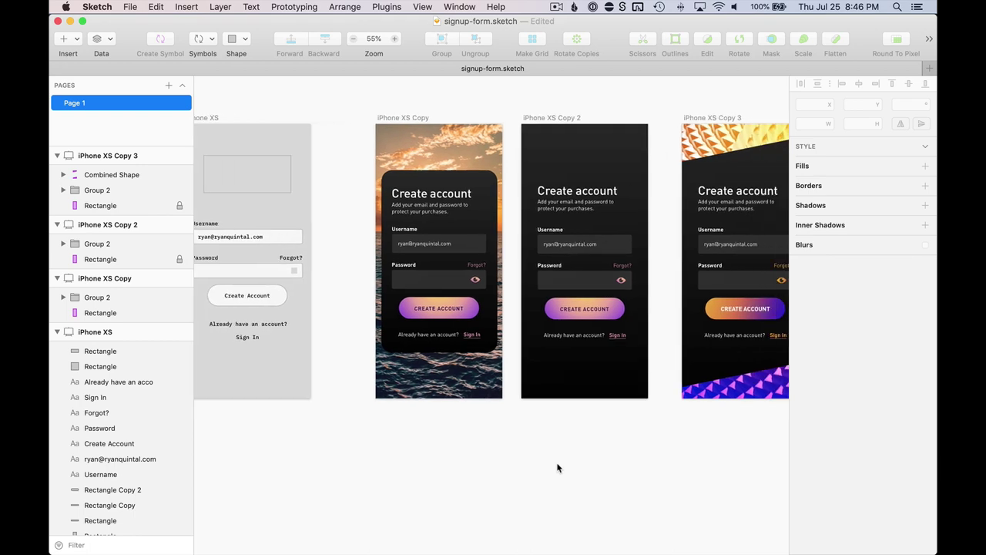
{"action": "scroll", "coordinate": [558, 467], "scroll_direction": "down", "scroll_amount": 2}
{"action": "scroll", "coordinate": [559, 467], "scroll_direction": "left", "scroll_amount": 2}
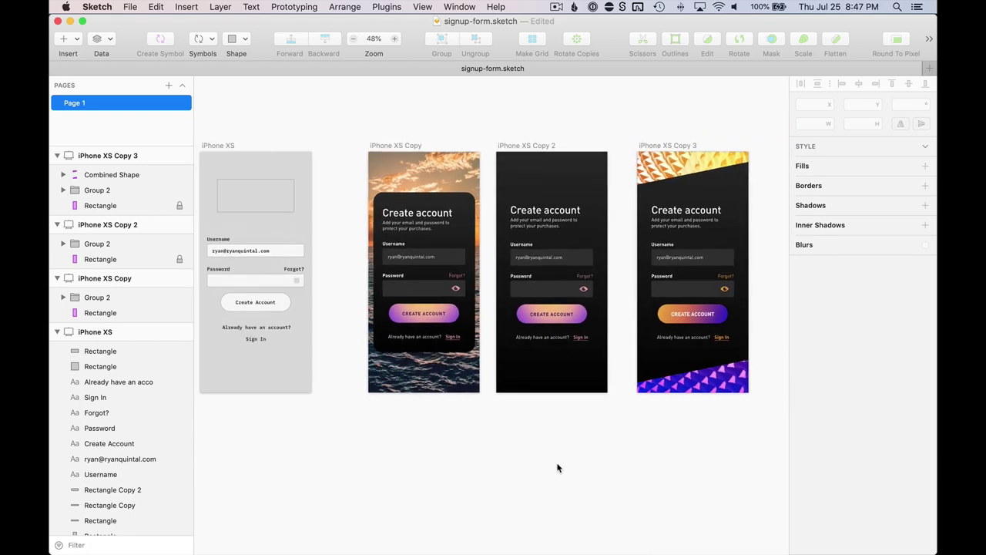
{"action": "scroll", "coordinate": [558, 468], "scroll_direction": "left", "scroll_amount": 2}
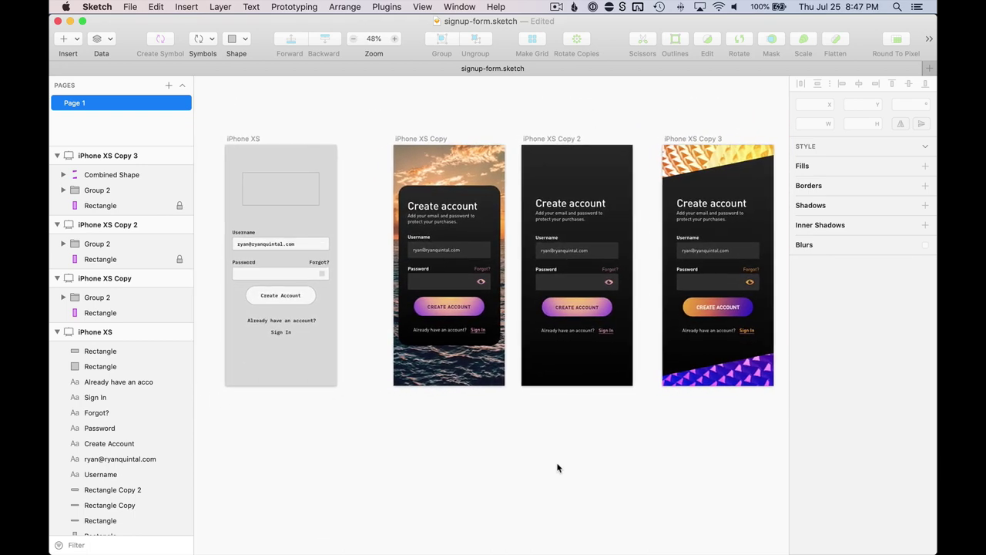
{"action": "scroll", "coordinate": [558, 468], "scroll_direction": "right", "scroll_amount": 3}
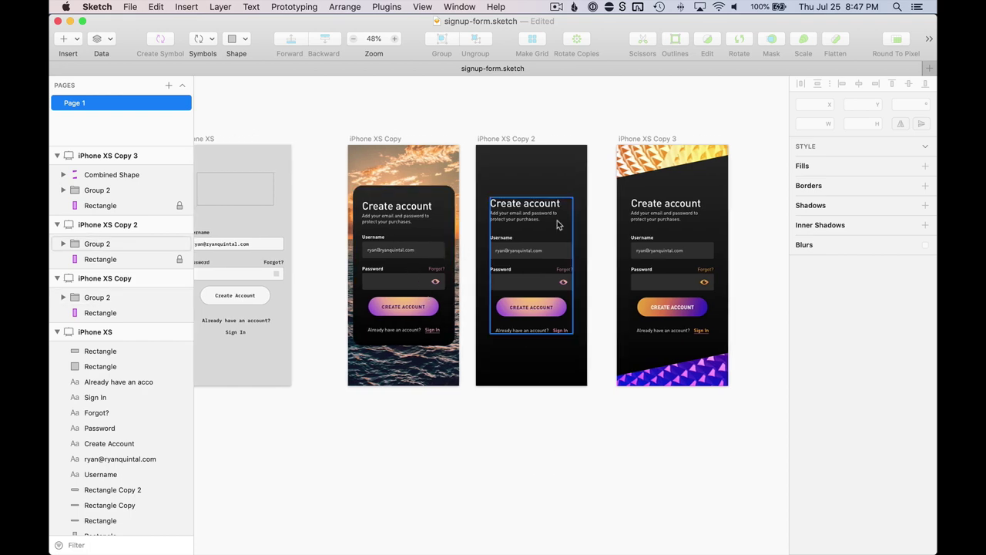
{"action": "scroll", "coordinate": [561, 223], "scroll_direction": "right", "scroll_amount": 2}
{"action": "scroll", "coordinate": [678, 347], "scroll_direction": "up", "scroll_amount": 5}
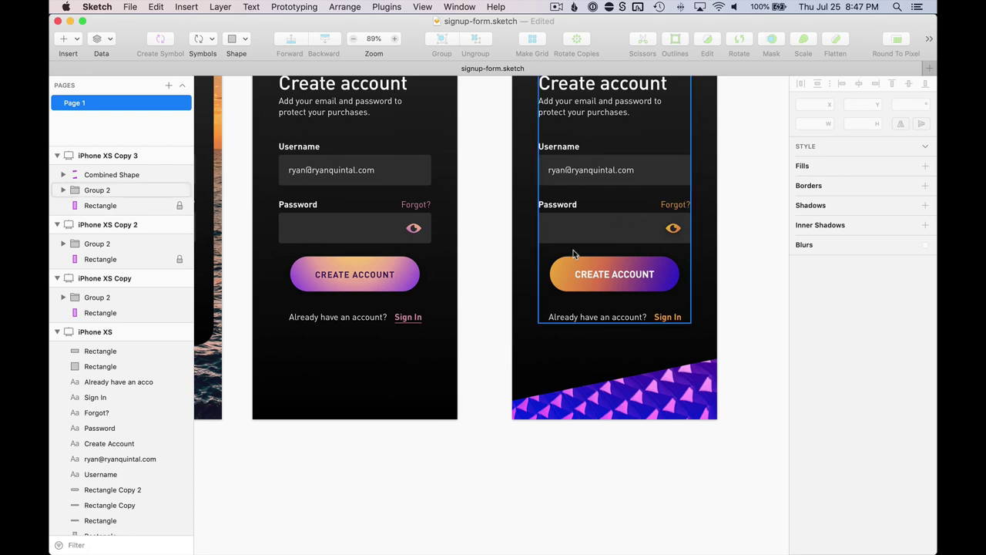
{"action": "scroll", "coordinate": [570, 255], "scroll_direction": "up", "scroll_amount": 5}
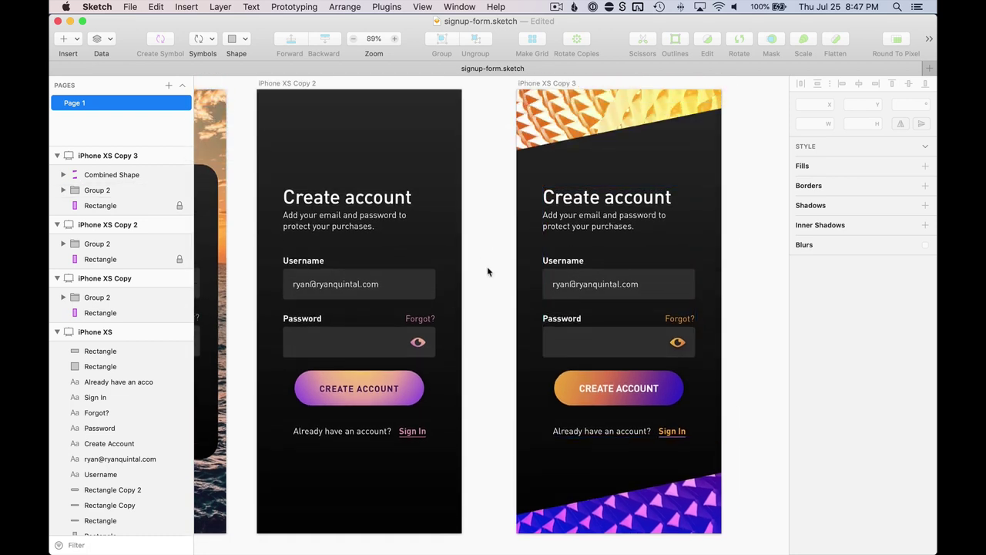
{"action": "scroll", "coordinate": [523, 262], "scroll_direction": "left", "scroll_amount": 1}
{"action": "scroll", "coordinate": [539, 289], "scroll_direction": "left", "scroll_amount": 3}
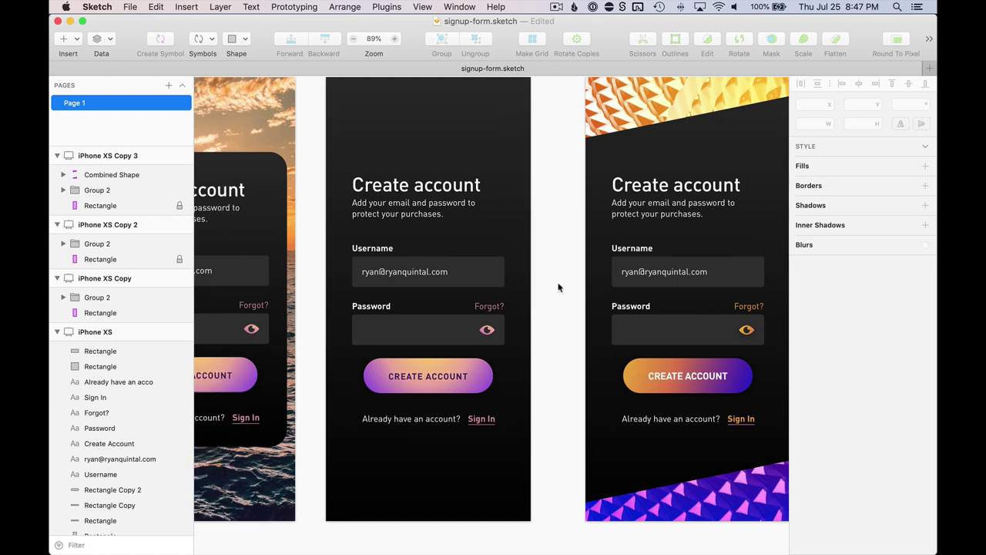
{"action": "scroll", "coordinate": [593, 286], "scroll_direction": "left", "scroll_amount": 2}
{"action": "scroll", "coordinate": [609, 286], "scroll_direction": "down", "scroll_amount": 1}
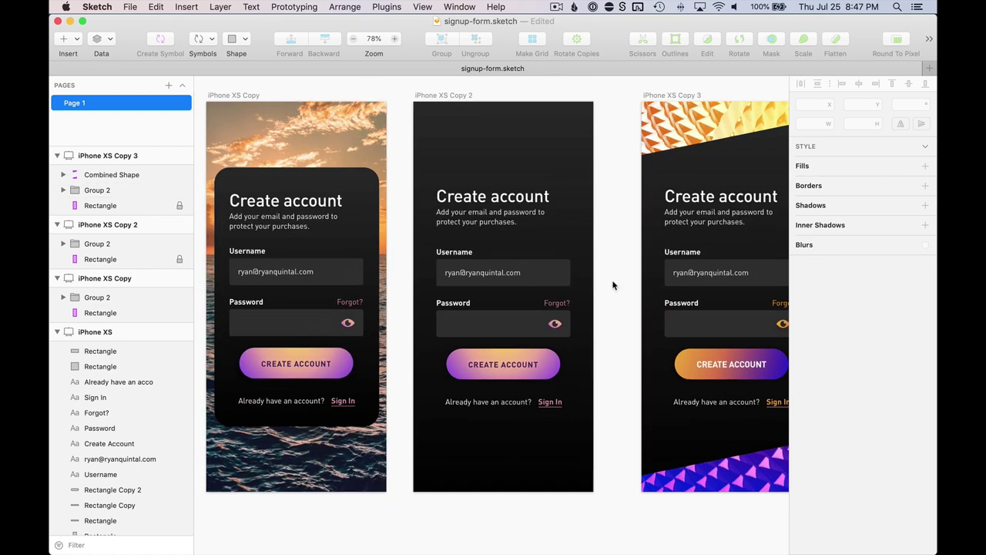
Step: Lower the opacity of the email placeholders on all three dark artboards
{"action": "left_click", "coordinate": [734, 272], "text": "super"}
{"action": "left_click", "coordinate": [489, 272], "text": "shift+super"}
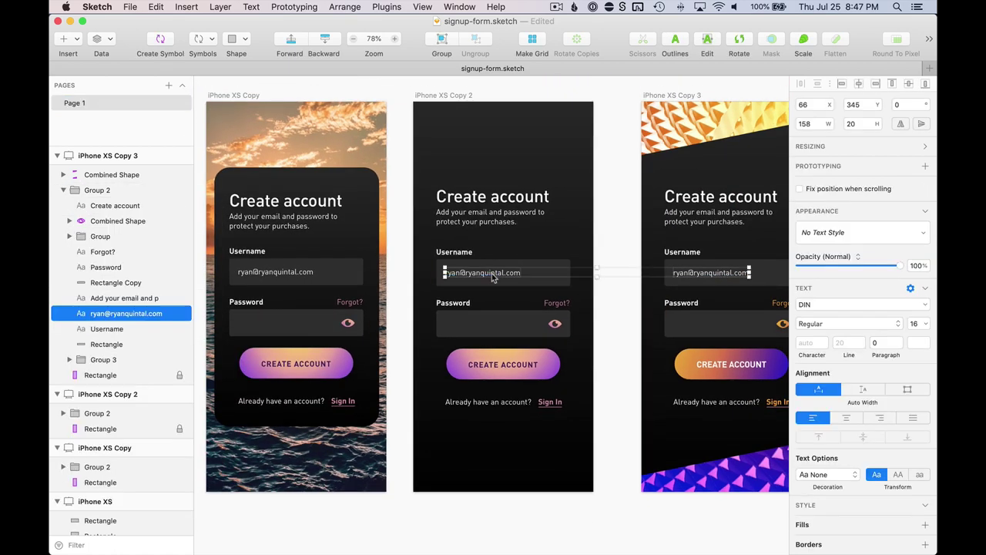
{"action": "left_click", "coordinate": [297, 272], "text": "shift+super"}
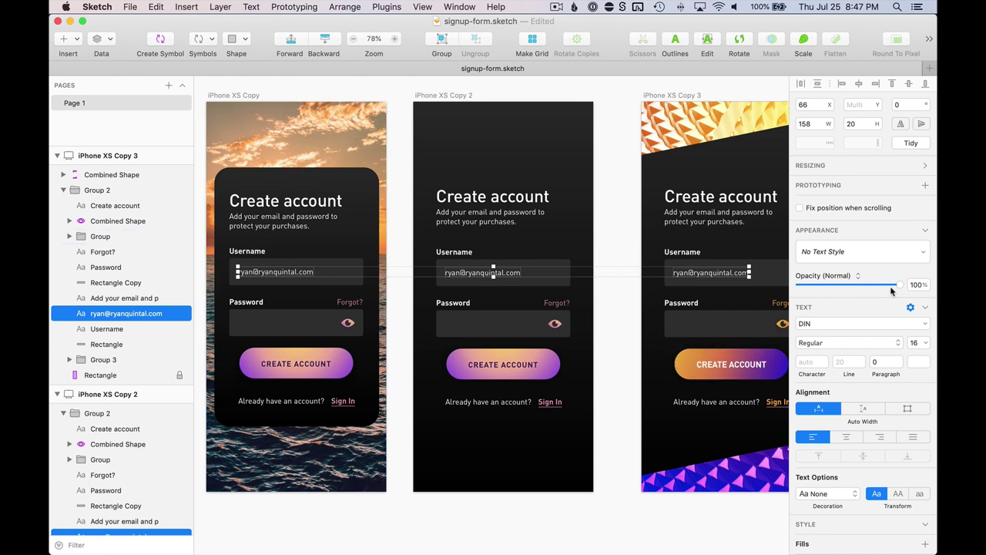
{"action": "left_click_drag", "start_coordinate": [892, 291], "coordinate": [838, 292]}
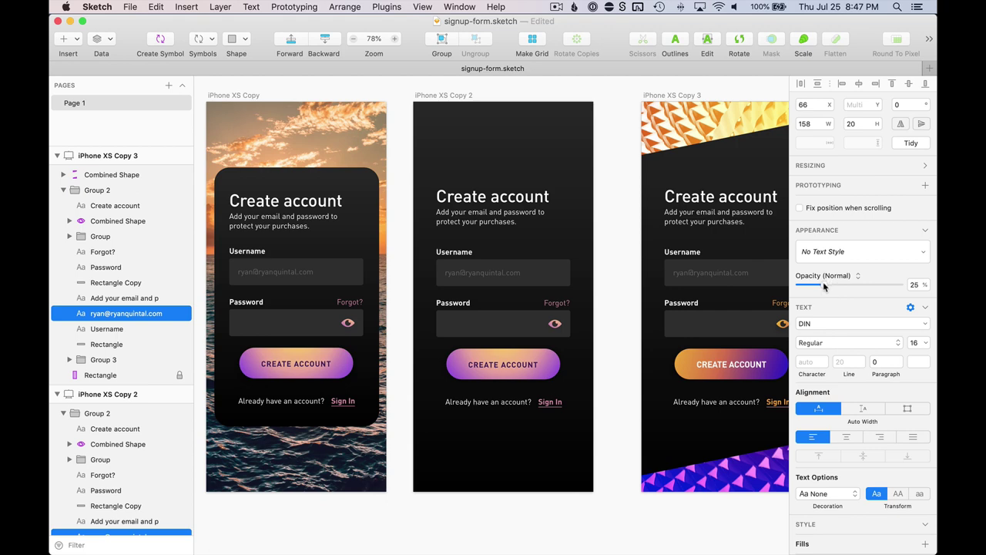
{"action": "left_click", "coordinate": [617, 295]}
Step: Reselect the three email placeholders and nudge their opacity up to 40%
{"action": "scroll", "coordinate": [616, 293], "scroll_direction": "down", "scroll_amount": 3}
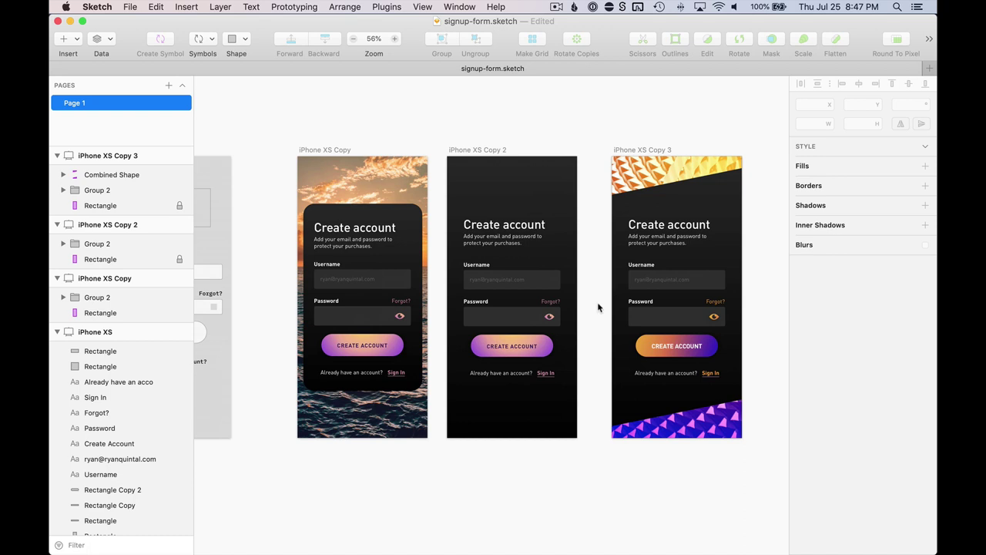
{"action": "left_click", "coordinate": [656, 287], "text": "super"}
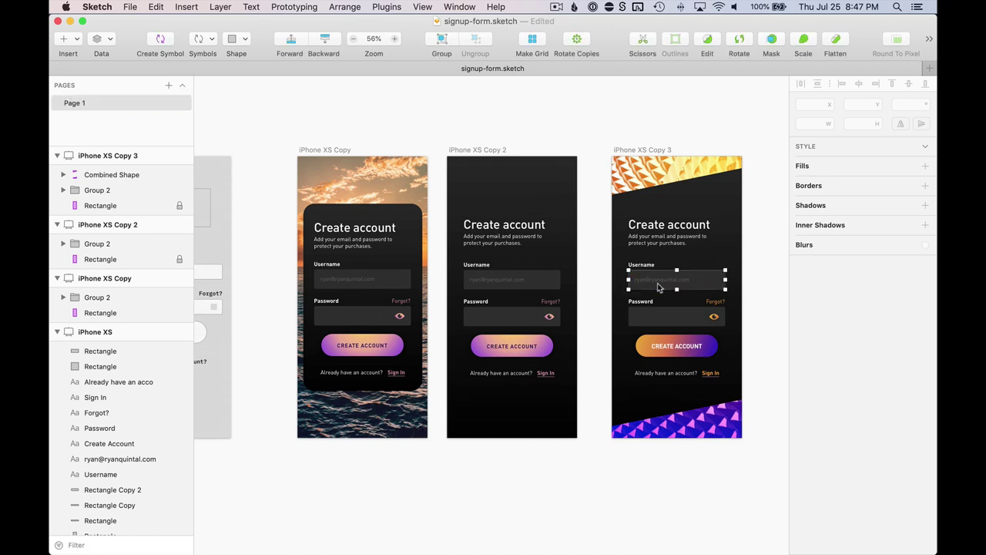
{"action": "left_click", "coordinate": [489, 282], "text": "shift+super"}
{"action": "left_click", "coordinate": [374, 280], "text": "shift+super"}
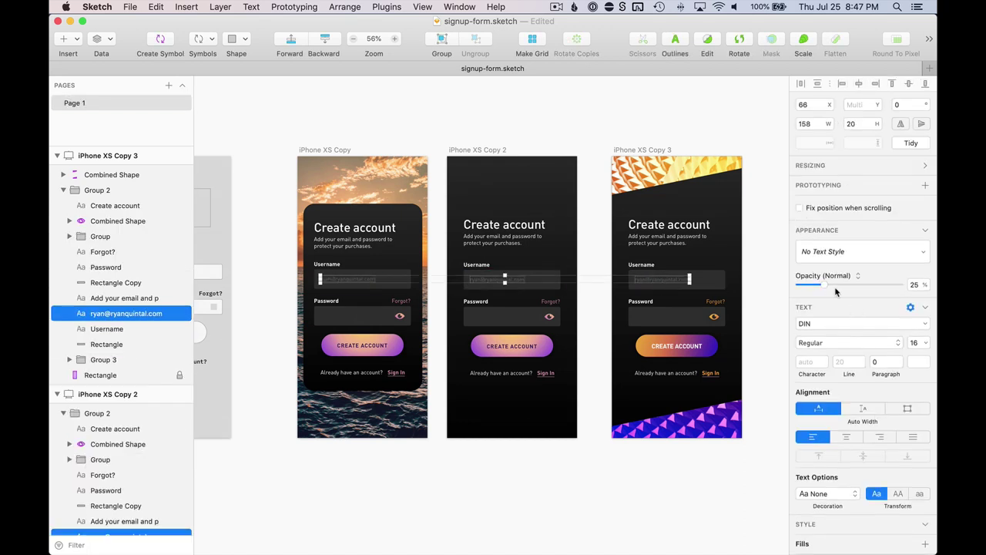
{"action": "left_click_drag", "start_coordinate": [827, 284], "coordinate": [834, 288]}
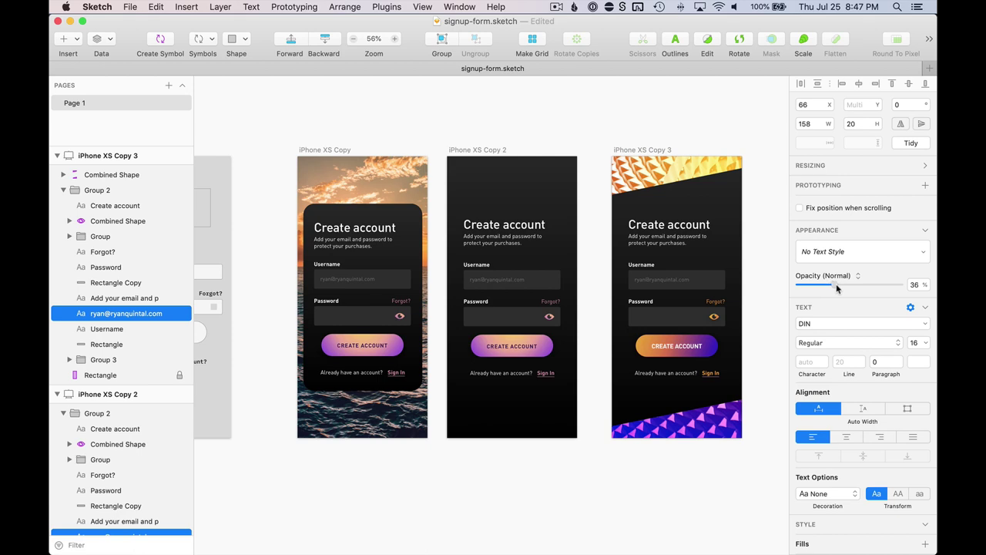
{"action": "left_click", "coordinate": [758, 295]}
{"action": "scroll", "coordinate": [759, 295], "scroll_direction": "up", "scroll_amount": 3}
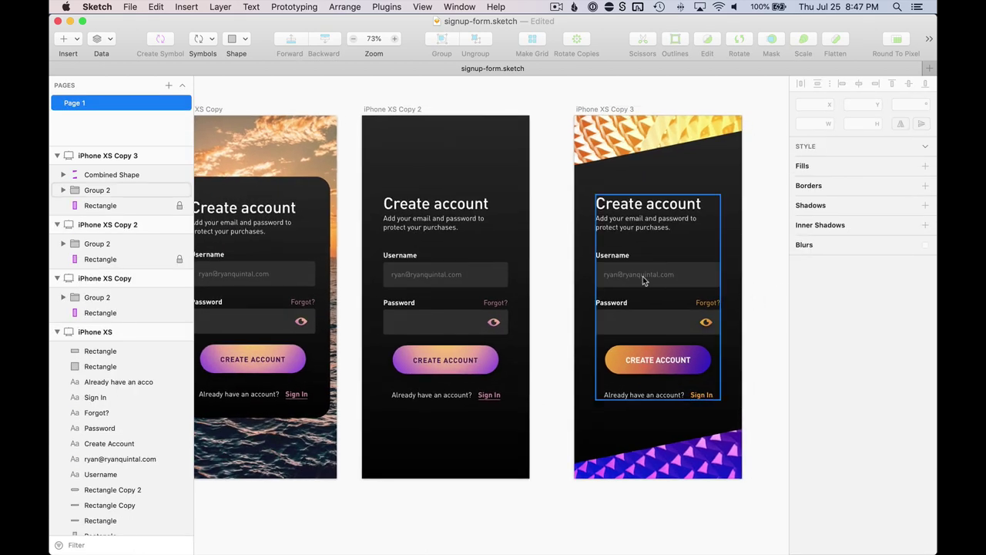
{"action": "scroll", "coordinate": [549, 316], "scroll_direction": "down", "scroll_amount": 3}
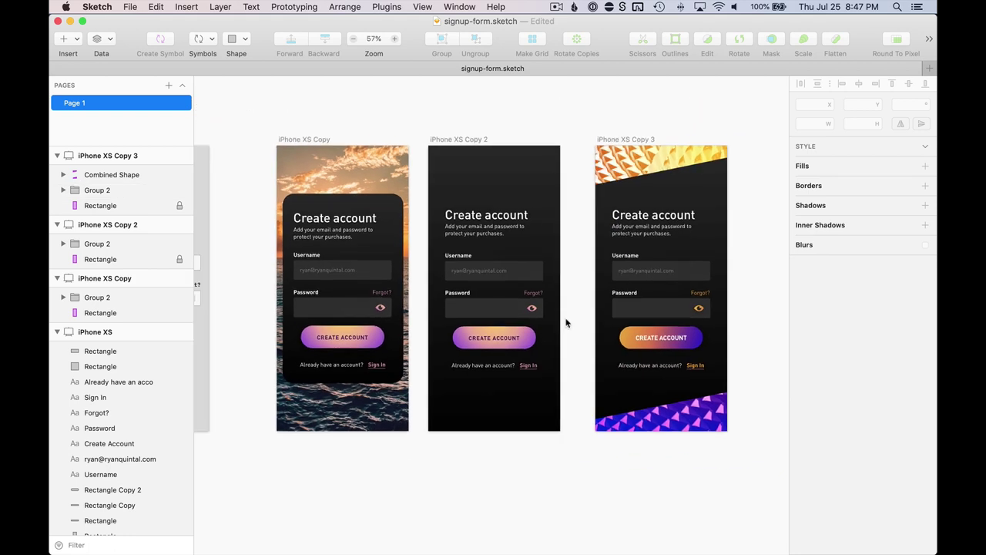
{"action": "scroll", "coordinate": [403, 180], "scroll_direction": "down", "scroll_amount": 5}
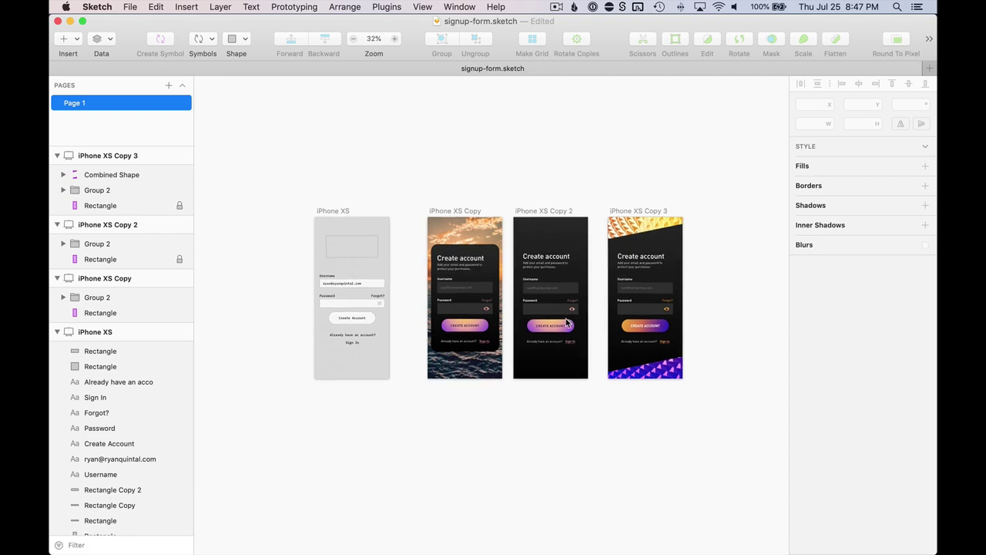
Step: Position the grey iPhone XS artboard at X 0, Y 0
{"action": "left_click", "coordinate": [351, 146]}
{"action": "scroll", "coordinate": [463, 200], "scroll_direction": "up", "scroll_amount": 3}
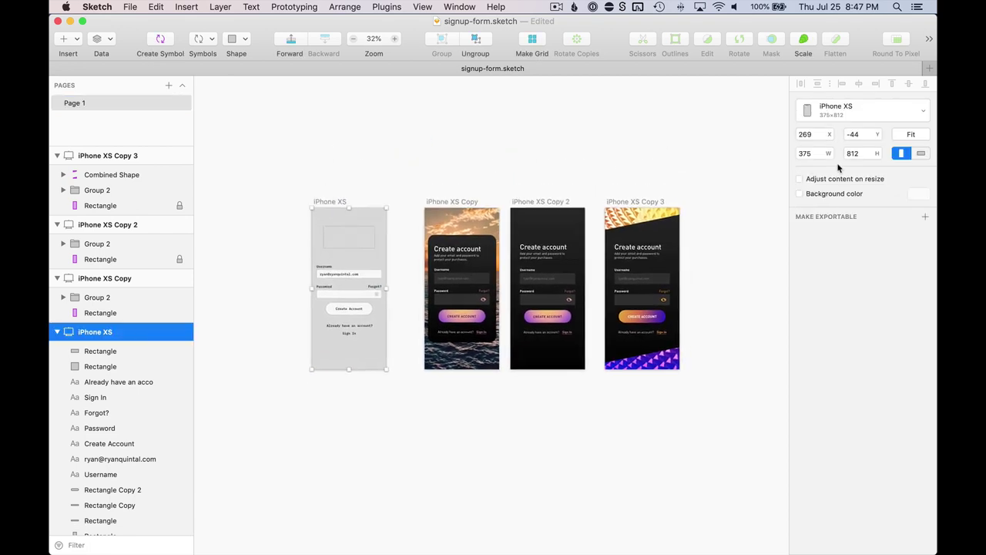
{"action": "left_click", "coordinate": [816, 134]}
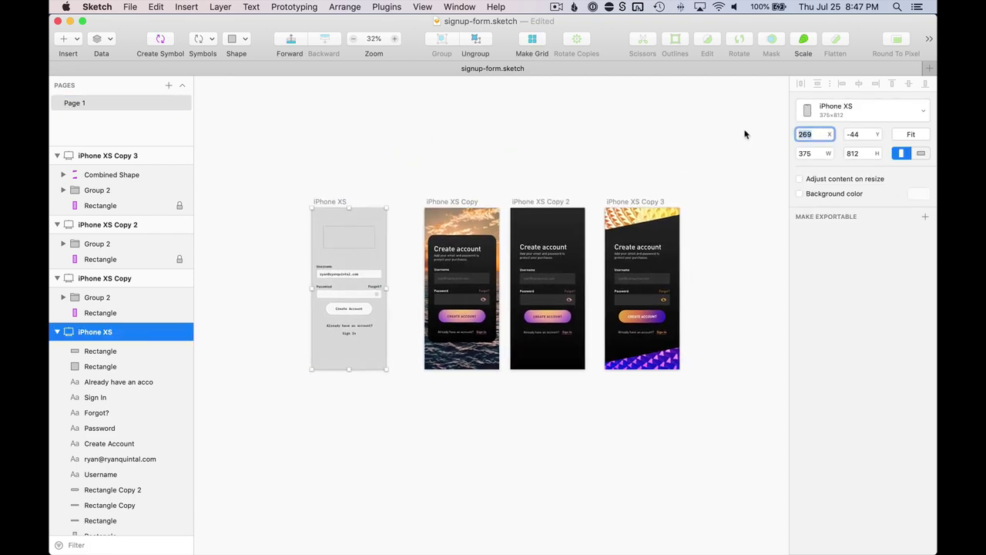
{"action": "type", "text": "0"}
{"action": "key", "text": "Tab"}
{"action": "type", "text": "0"}
{"action": "key", "text": "Return"}
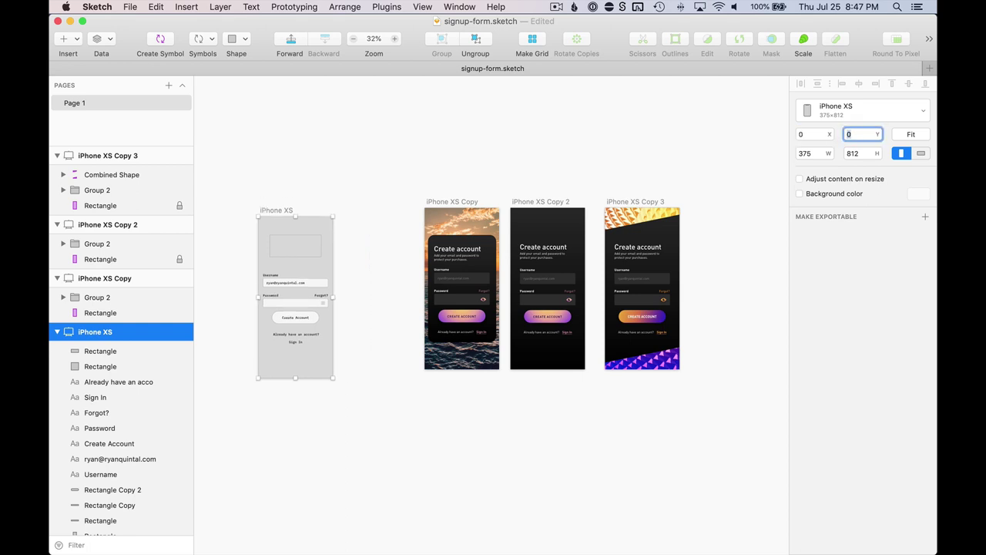
Step: Set iPhone XS Copy, Copy 2 and Copy 3 artboards to Y 0
{"action": "left_click", "coordinate": [460, 201]}
{"action": "left_click", "coordinate": [546, 203], "text": "shift"}
{"action": "left_click", "coordinate": [630, 206], "text": "shift"}
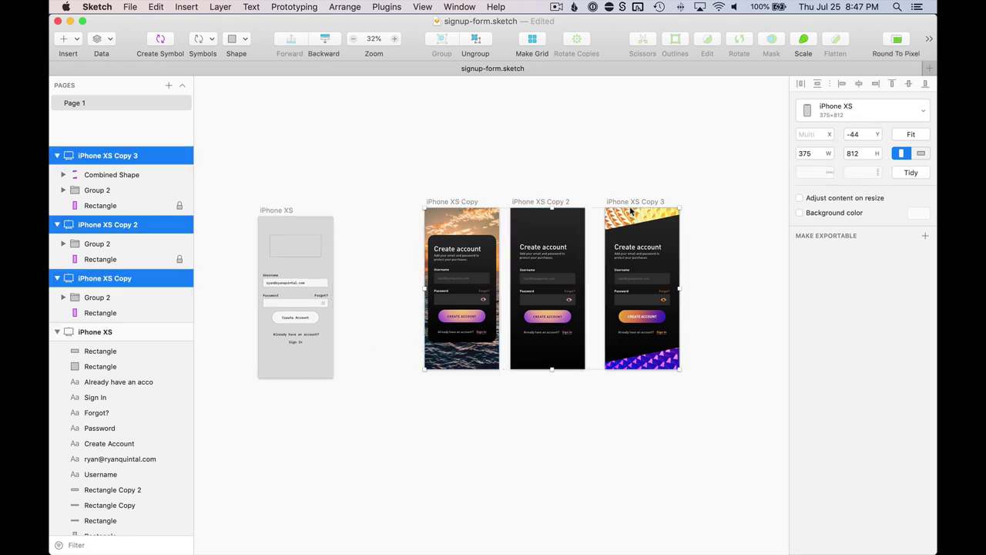
{"action": "left_click", "coordinate": [866, 131]}
{"action": "type", "text": "0"}
{"action": "key", "text": "Return"}
Step: Tidy all four artboards into a row with 120 spacing, after briefly trying 240
{"action": "left_click", "coordinate": [267, 212], "text": "shift"}
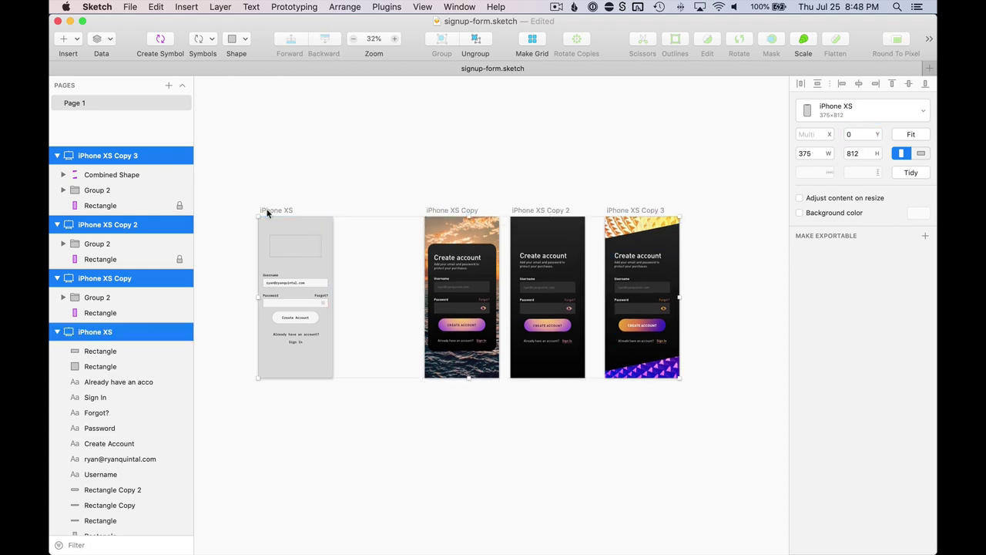
{"action": "left_click", "coordinate": [913, 174]}
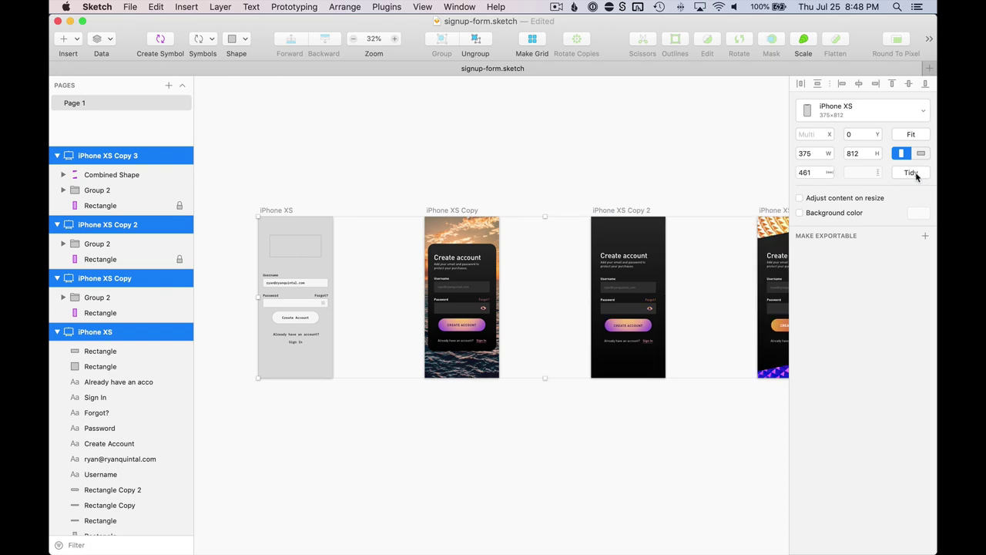
{"action": "left_click", "coordinate": [805, 173]}
{"action": "type", "text": "120"}
{"action": "key", "text": "Return"}
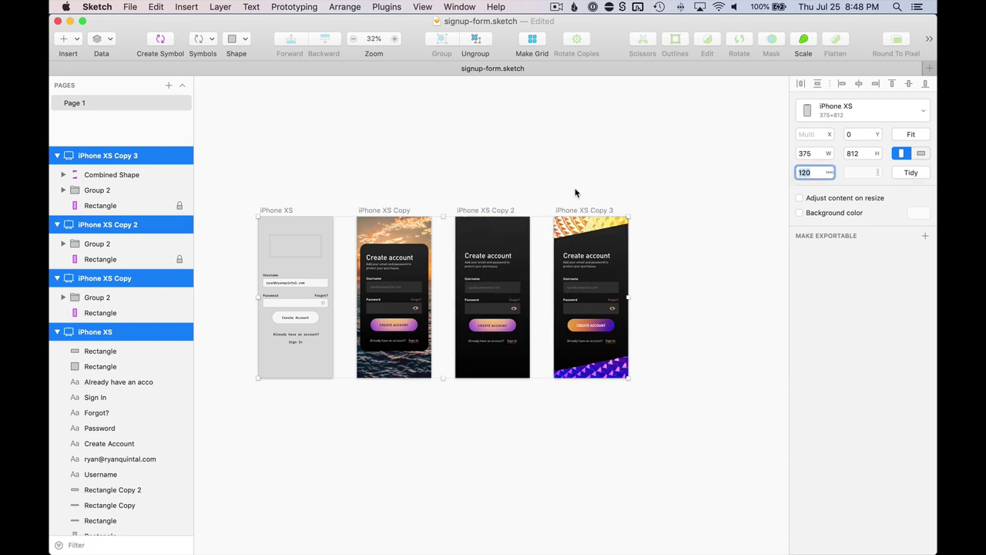
{"action": "type", "text": "240"}
{"action": "key", "text": "Return"}
{"action": "type", "text": "120"}
{"action": "key", "text": "Return"}
{"action": "left_click", "coordinate": [381, 182]}
{"action": "scroll", "coordinate": [381, 181], "scroll_direction": "up", "scroll_amount": 5}
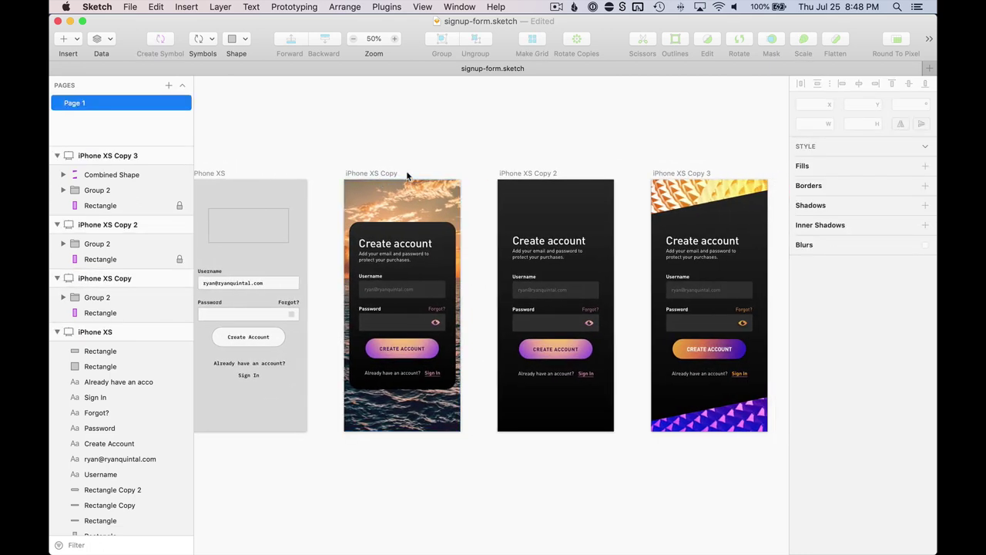
Step: Enter Presentation Mode with Cmd+. and look over the four finished signup artboards
{"action": "key", "text": "super+period"}
{"action": "scroll", "coordinate": [407, 162], "scroll_direction": "up", "scroll_amount": 3}
{"action": "scroll", "coordinate": [423, 138], "scroll_direction": "right", "scroll_amount": 2}
{"action": "scroll", "coordinate": [445, 112], "scroll_direction": "left", "scroll_amount": 2}
{"action": "scroll", "coordinate": [444, 111], "scroll_direction": "down", "scroll_amount": 1}
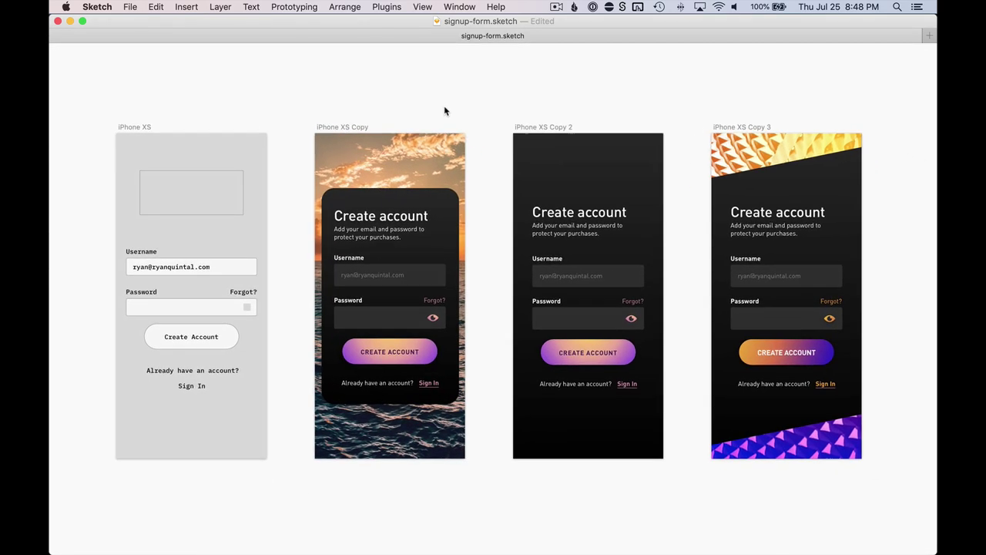